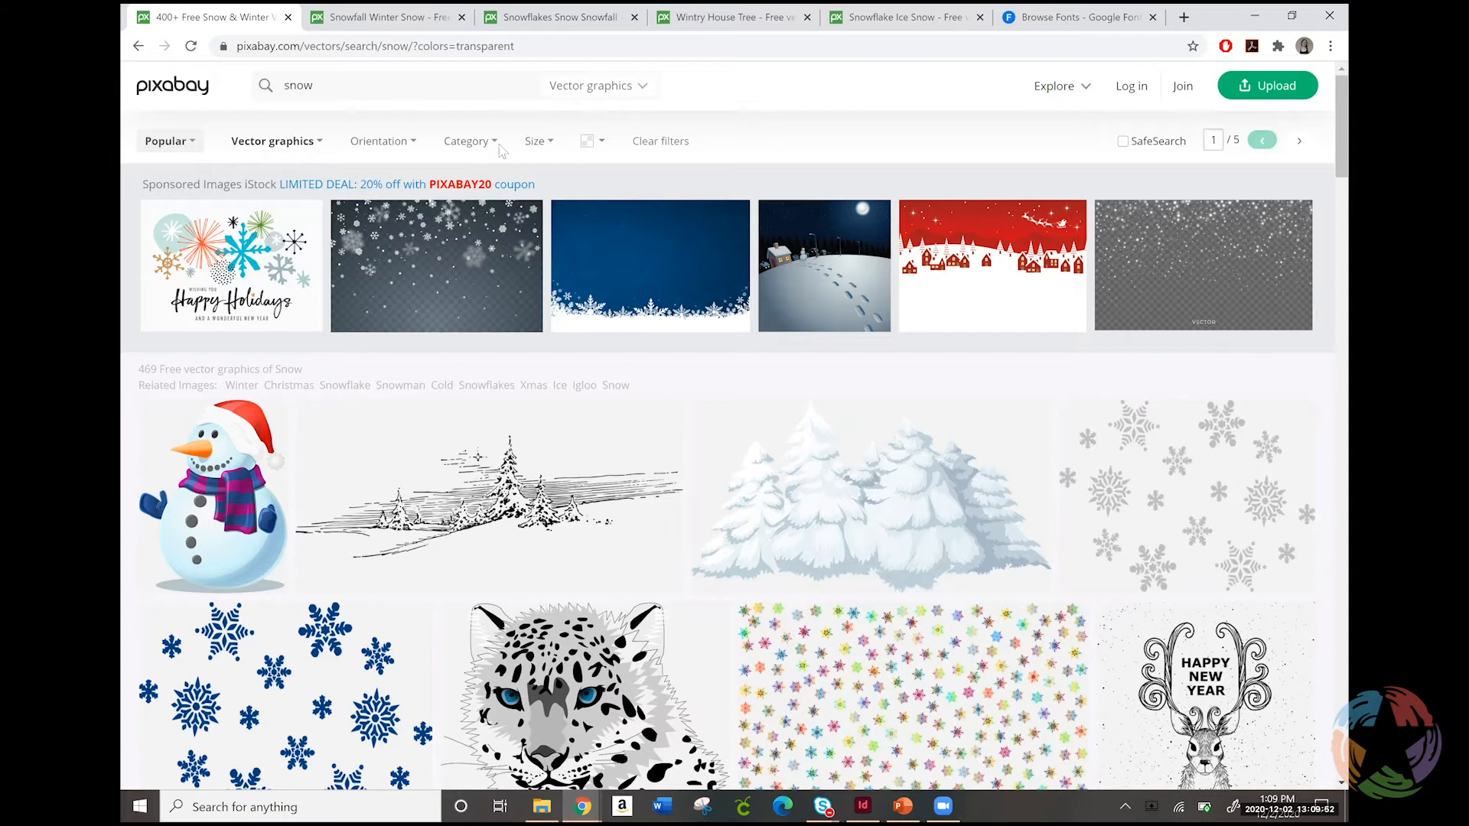
# Check the colour and transparency filter options for the snow vector graphics search
pyautogui.click(590, 149)
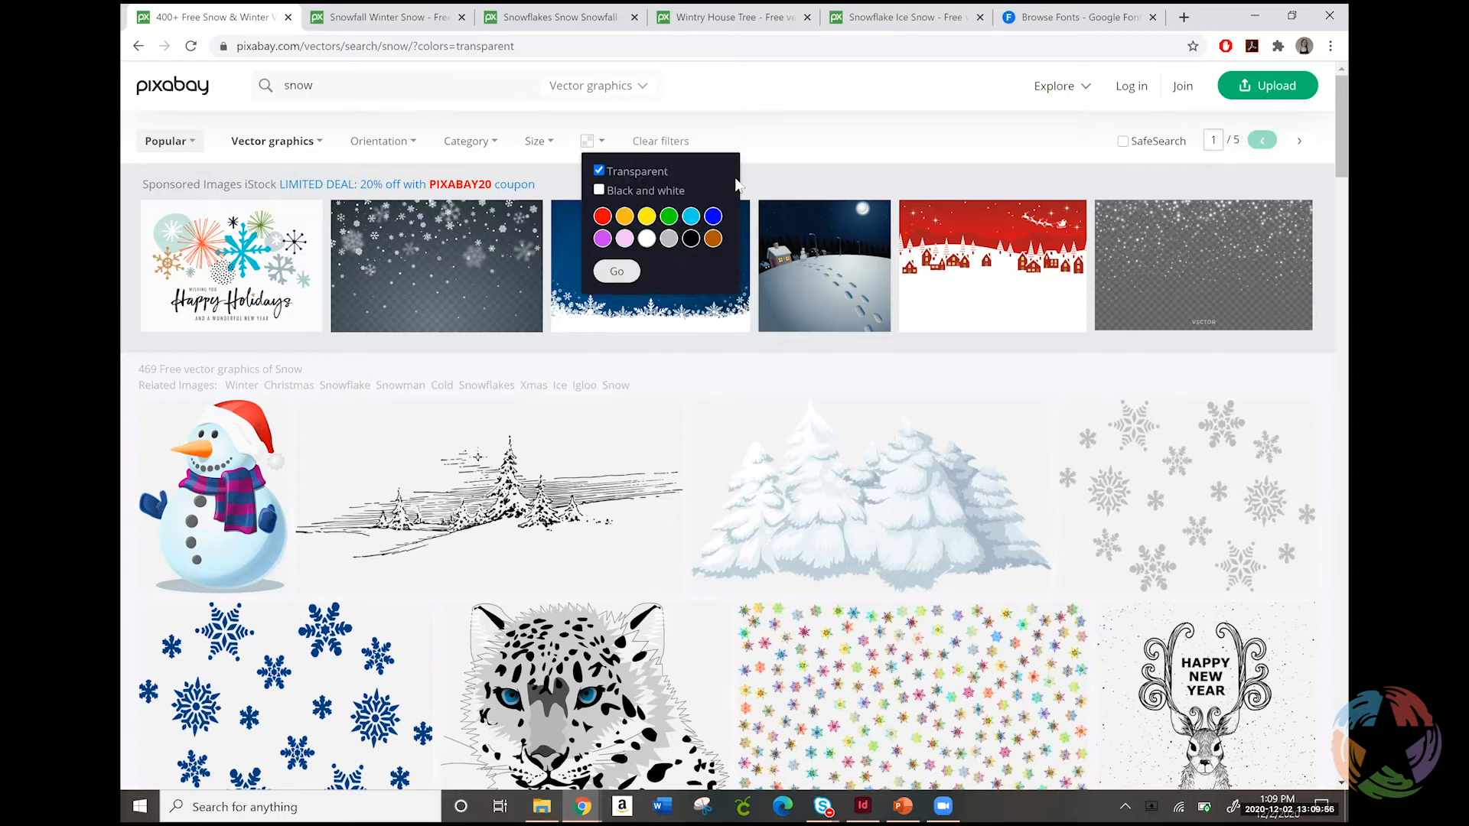
pyautogui.click(754, 155)
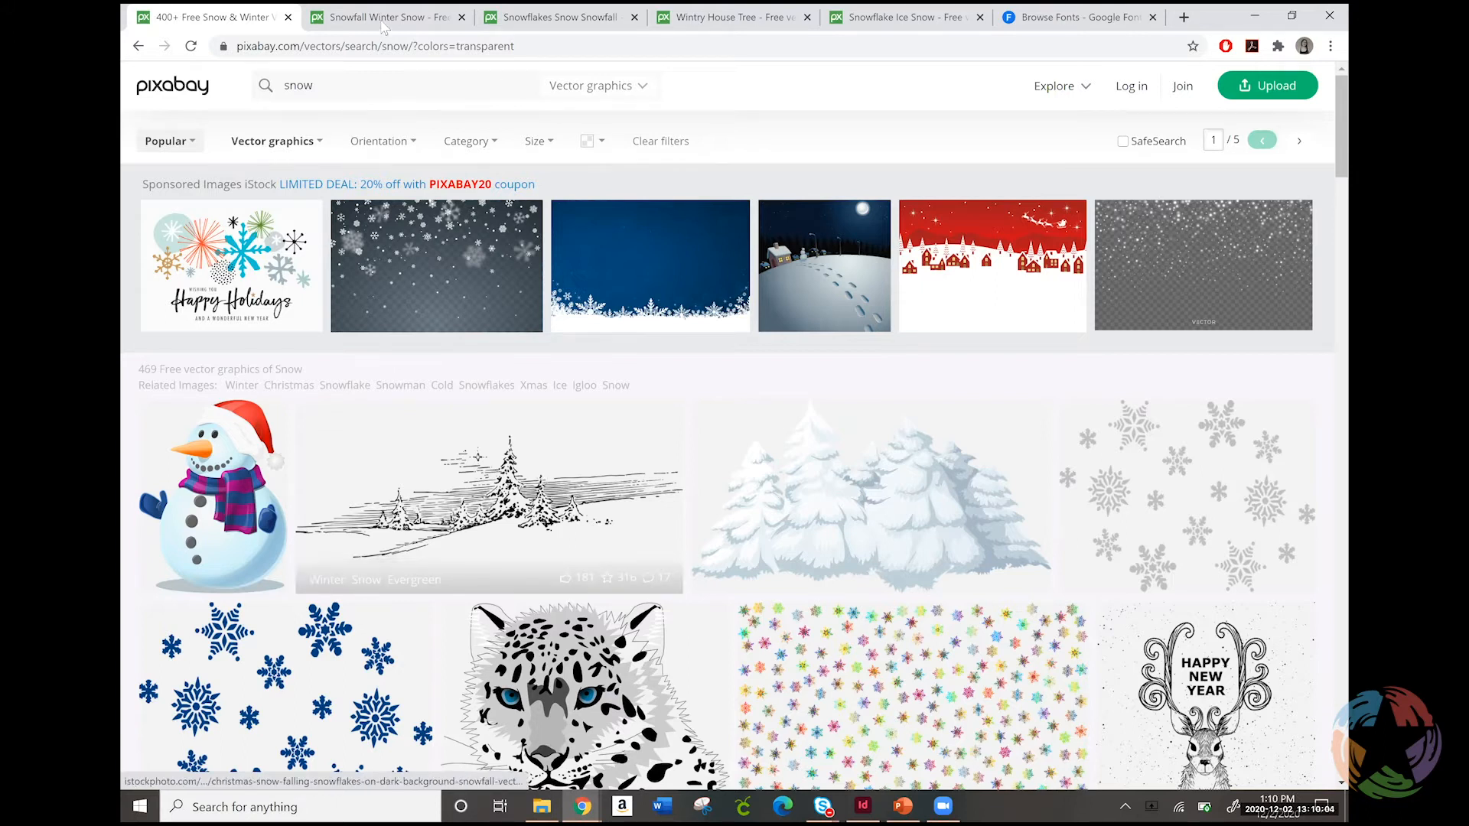
# Switch to the Google Fonts page and limit the font categories to Handwriting only
pyautogui.click(1069, 21)
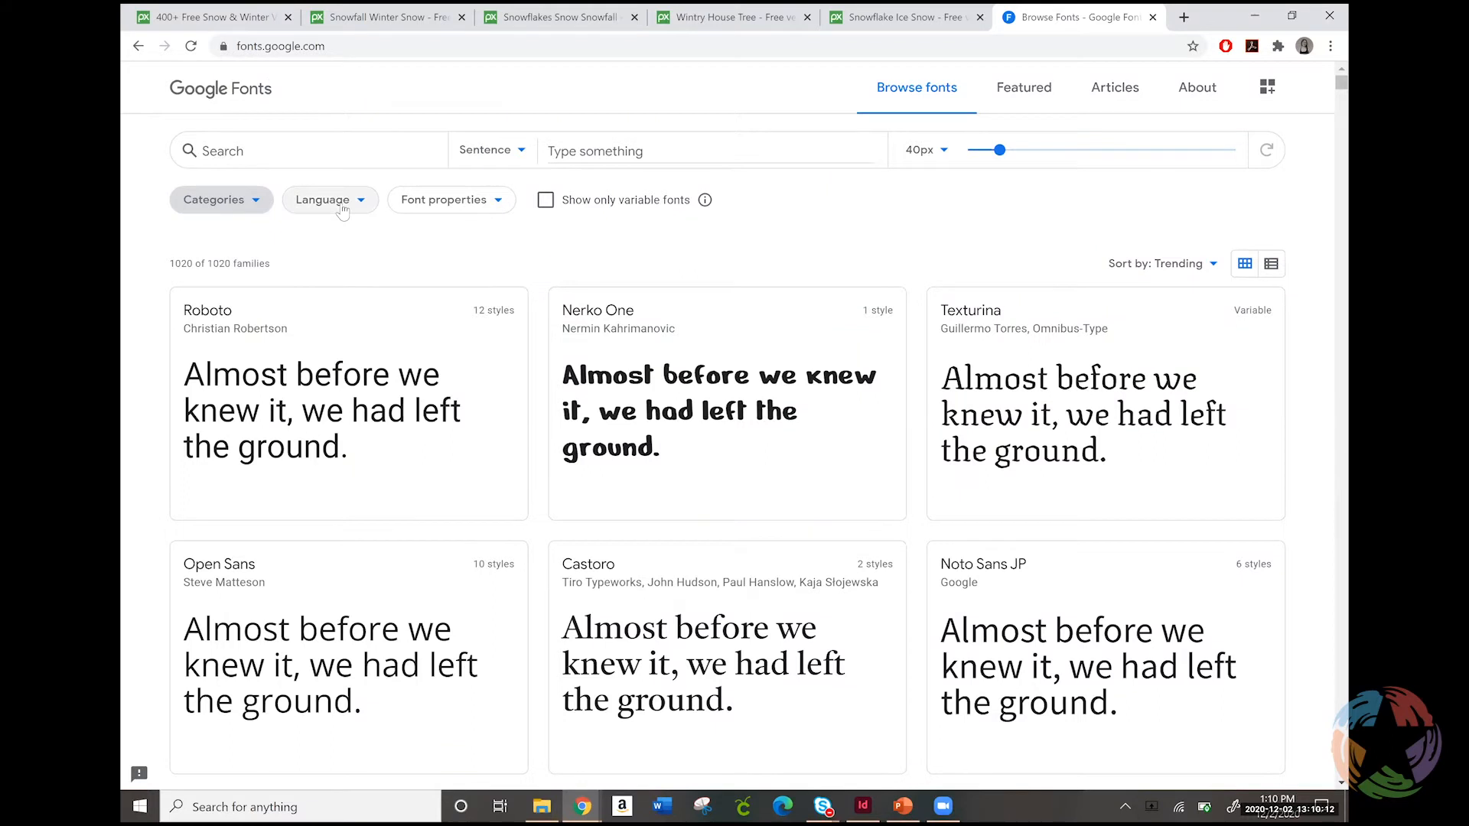
pyautogui.click(259, 198)
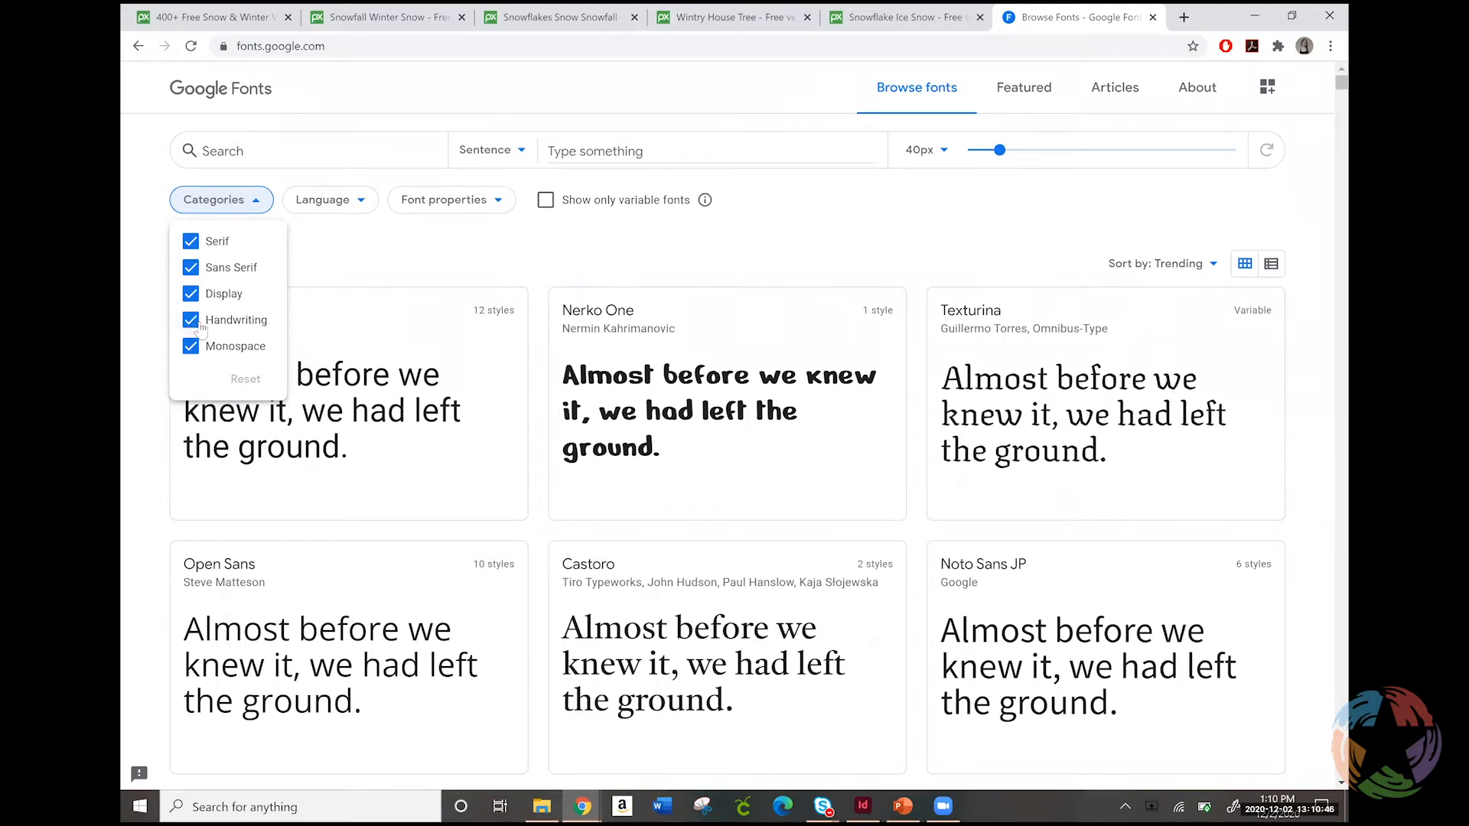
pyautogui.click(190, 241)
pyautogui.click(190, 268)
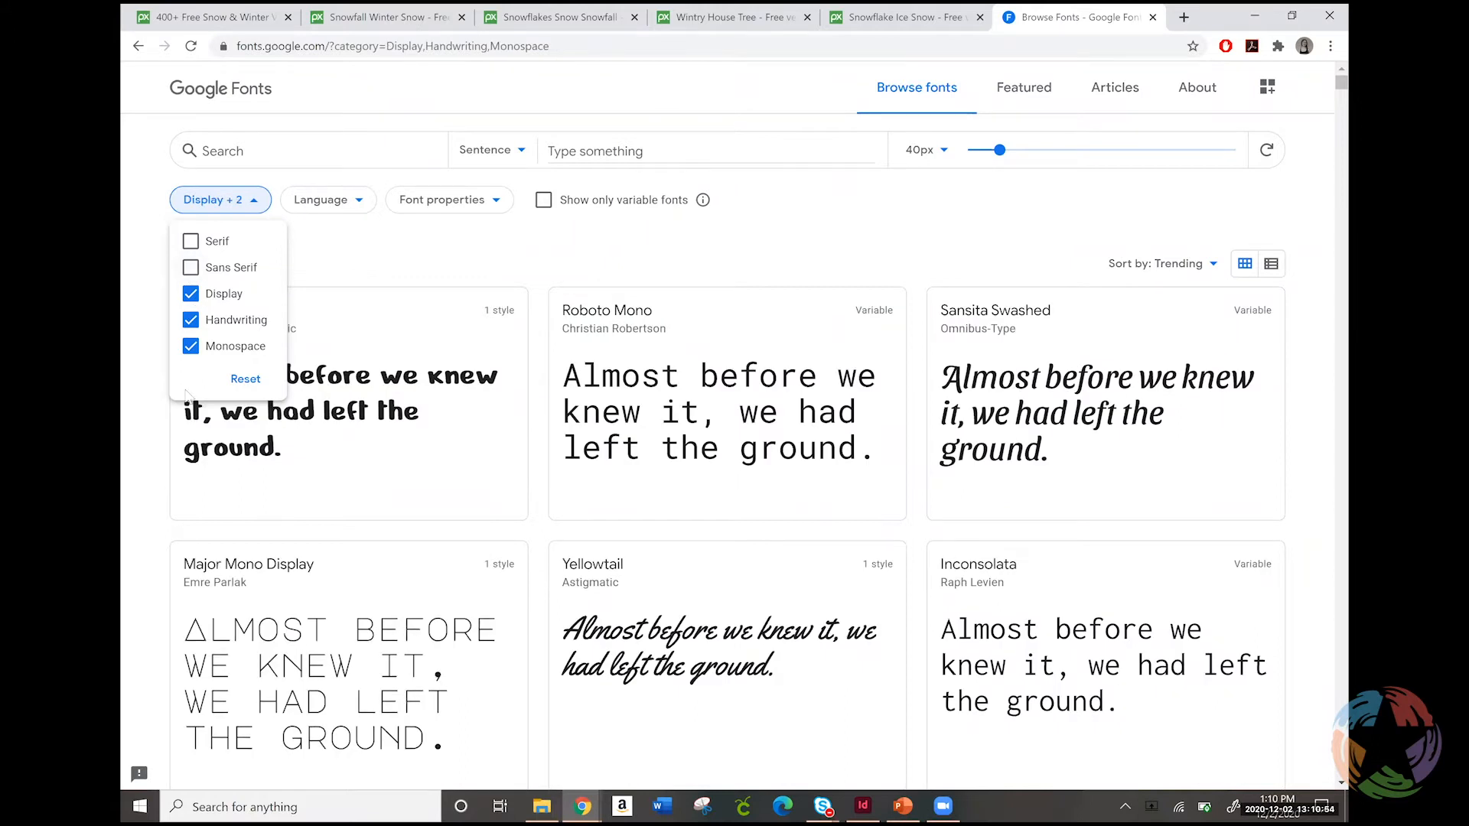
pyautogui.click(190, 348)
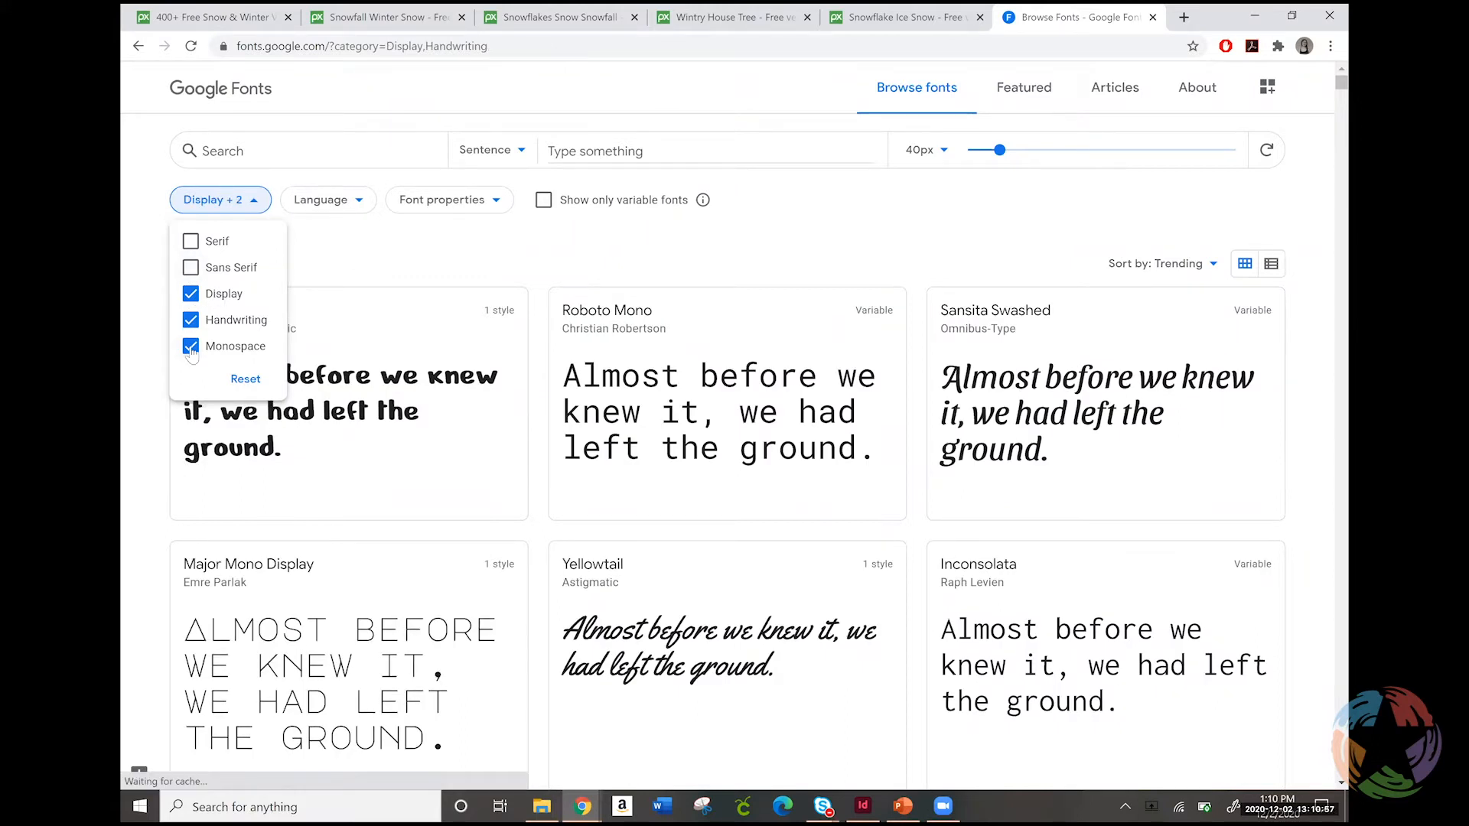
pyautogui.click(191, 294)
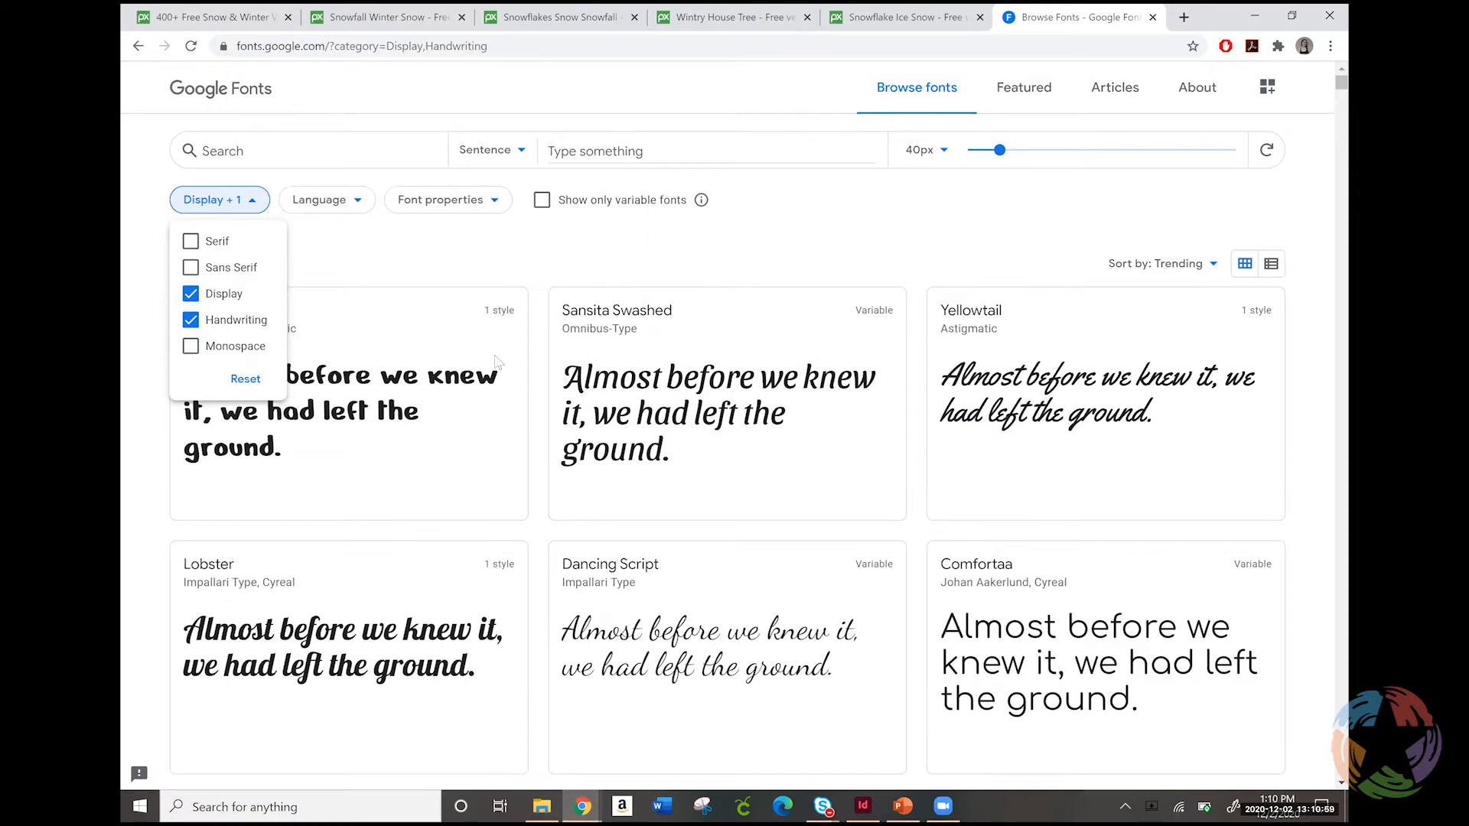
# Set the custom preview text for the listed fonts to "Happy Holidays"
pyautogui.click(620, 152)
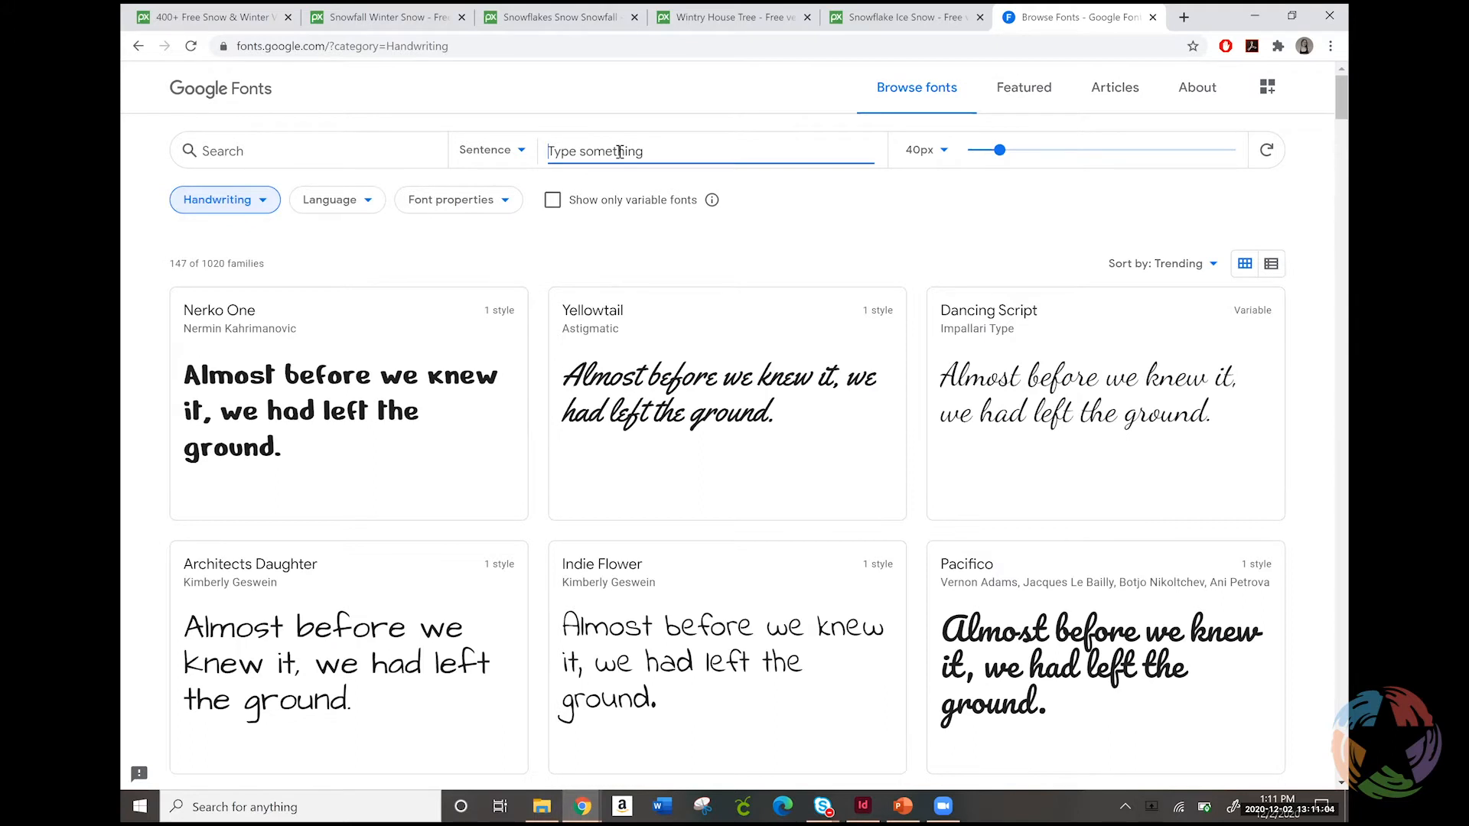
pyautogui.write('Ha')
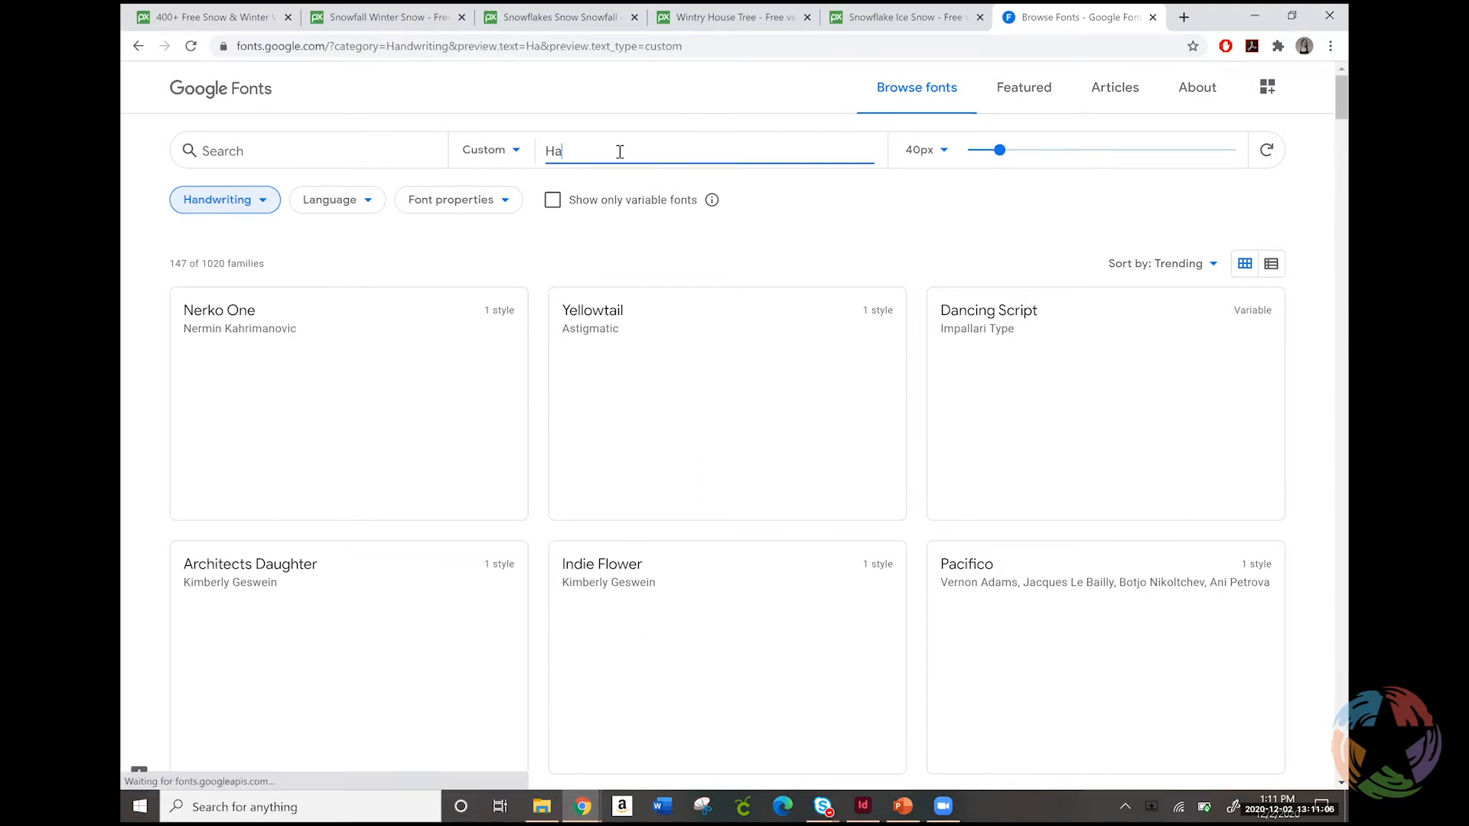
pyautogui.write('ppy Holi')
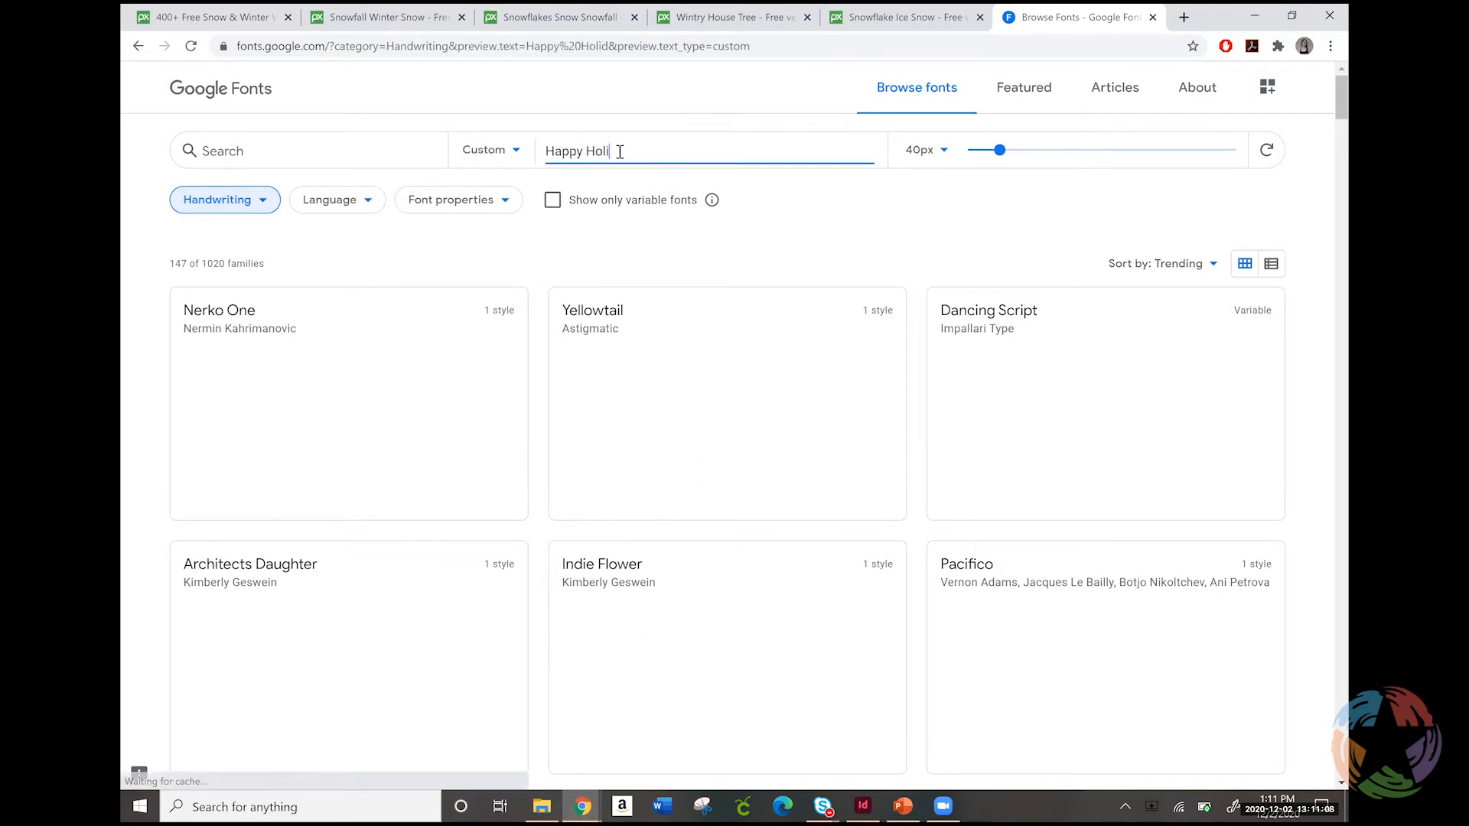
pyautogui.write('days')
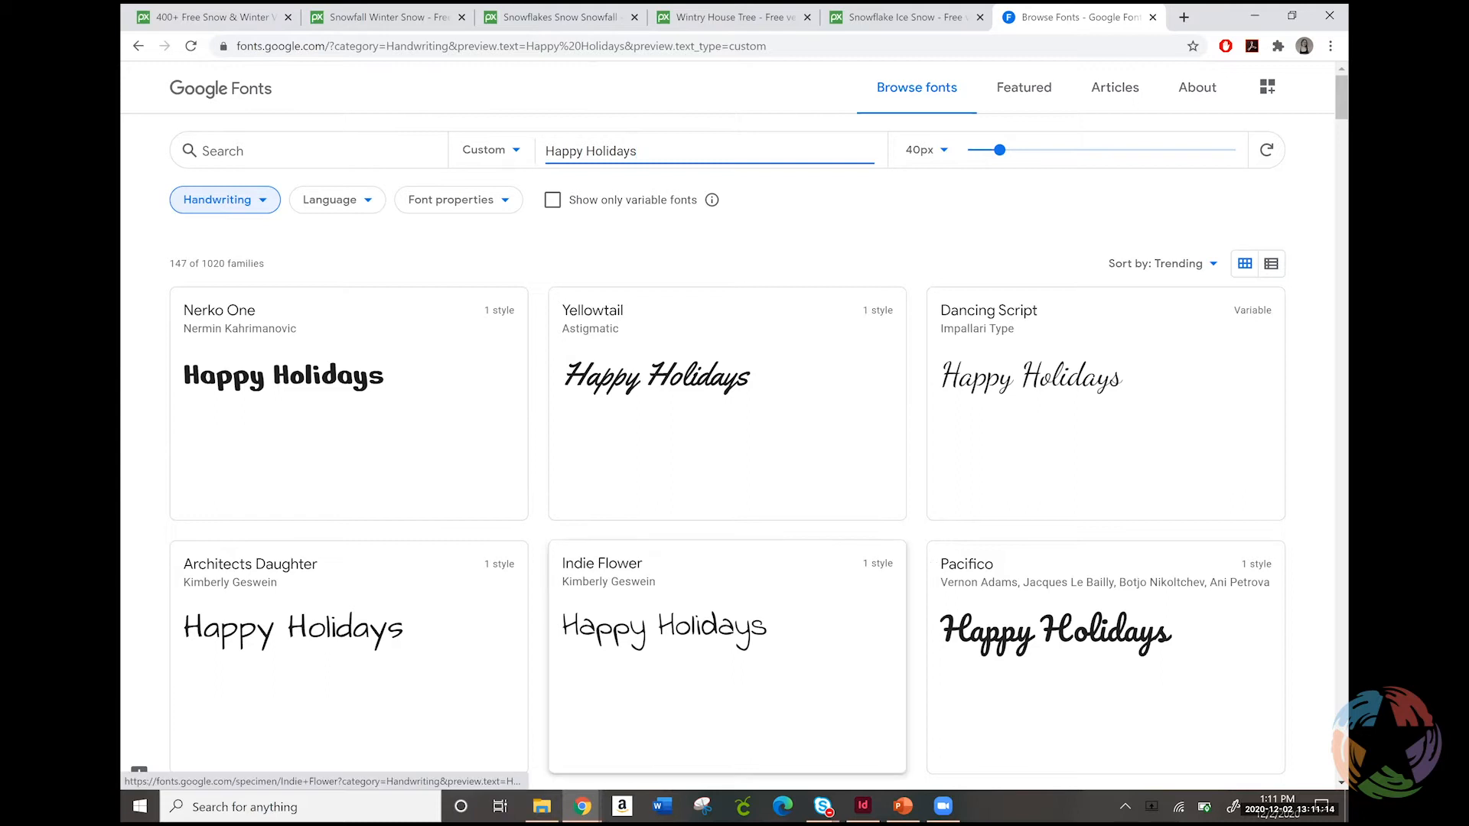
# Restrict the handwriting fonts to variable fonts only and open the Dancing Script family page
pyautogui.click(501, 207)
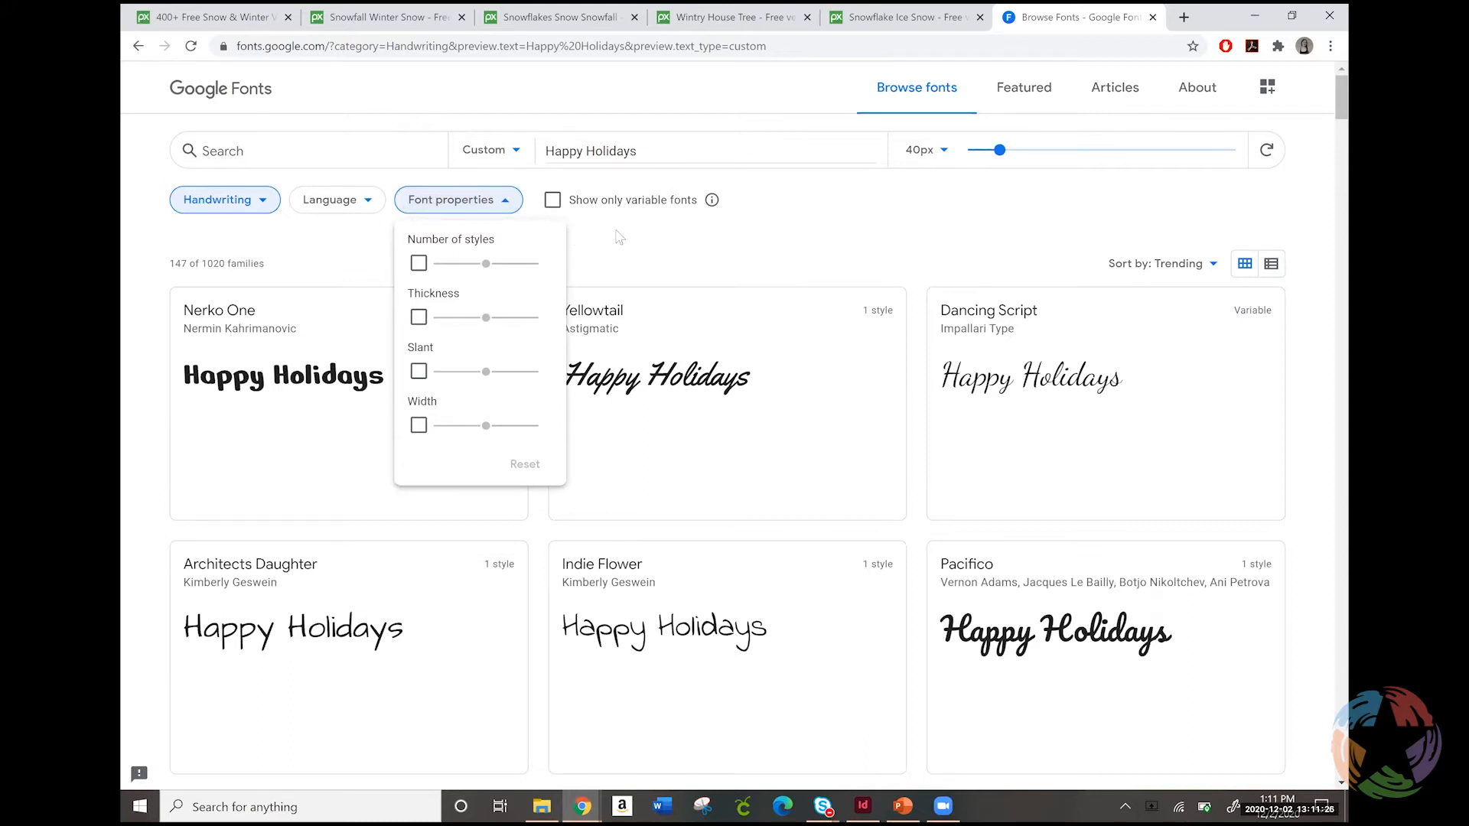
pyautogui.click(592, 227)
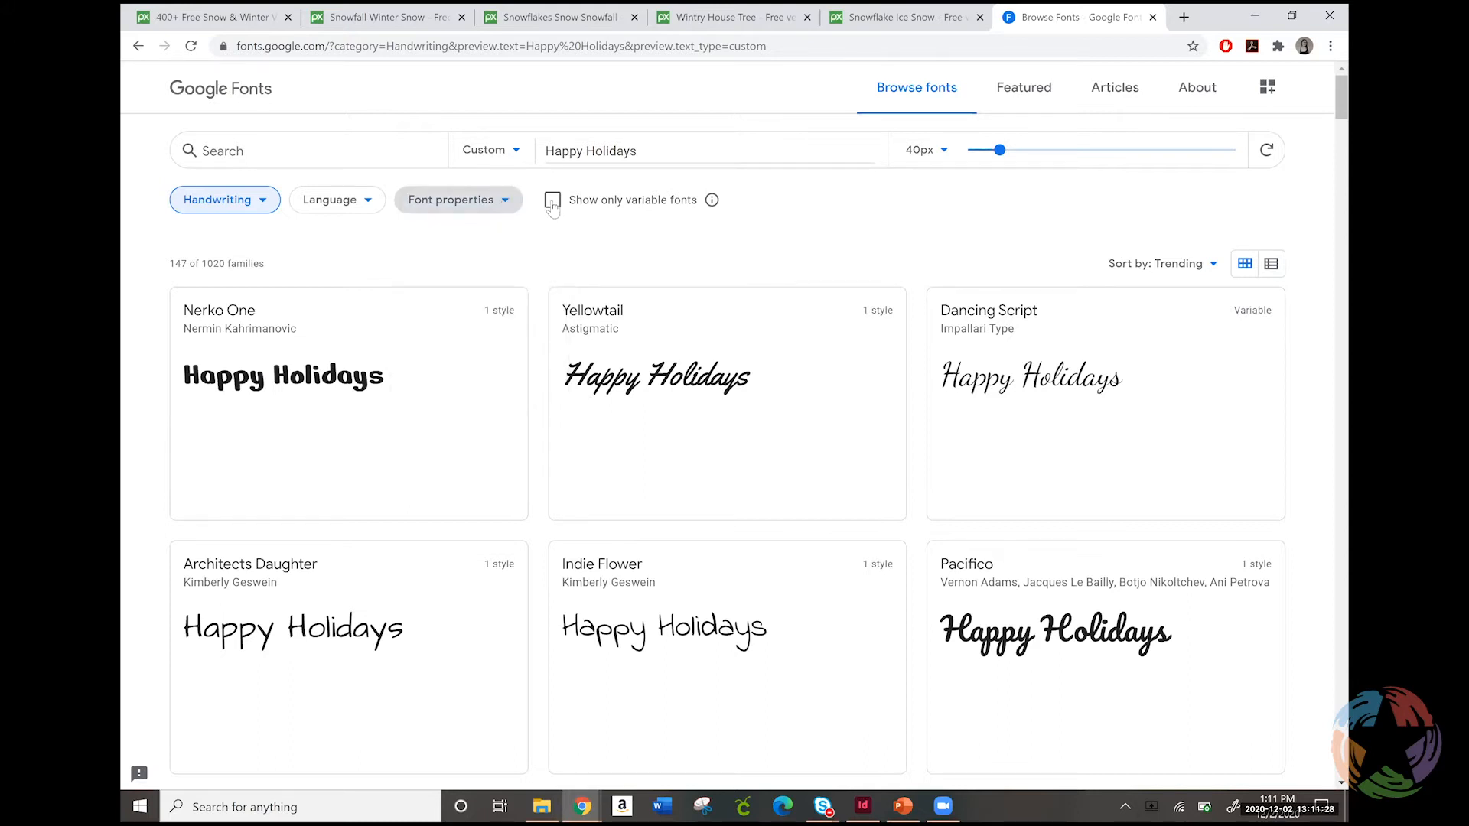
pyautogui.click(552, 202)
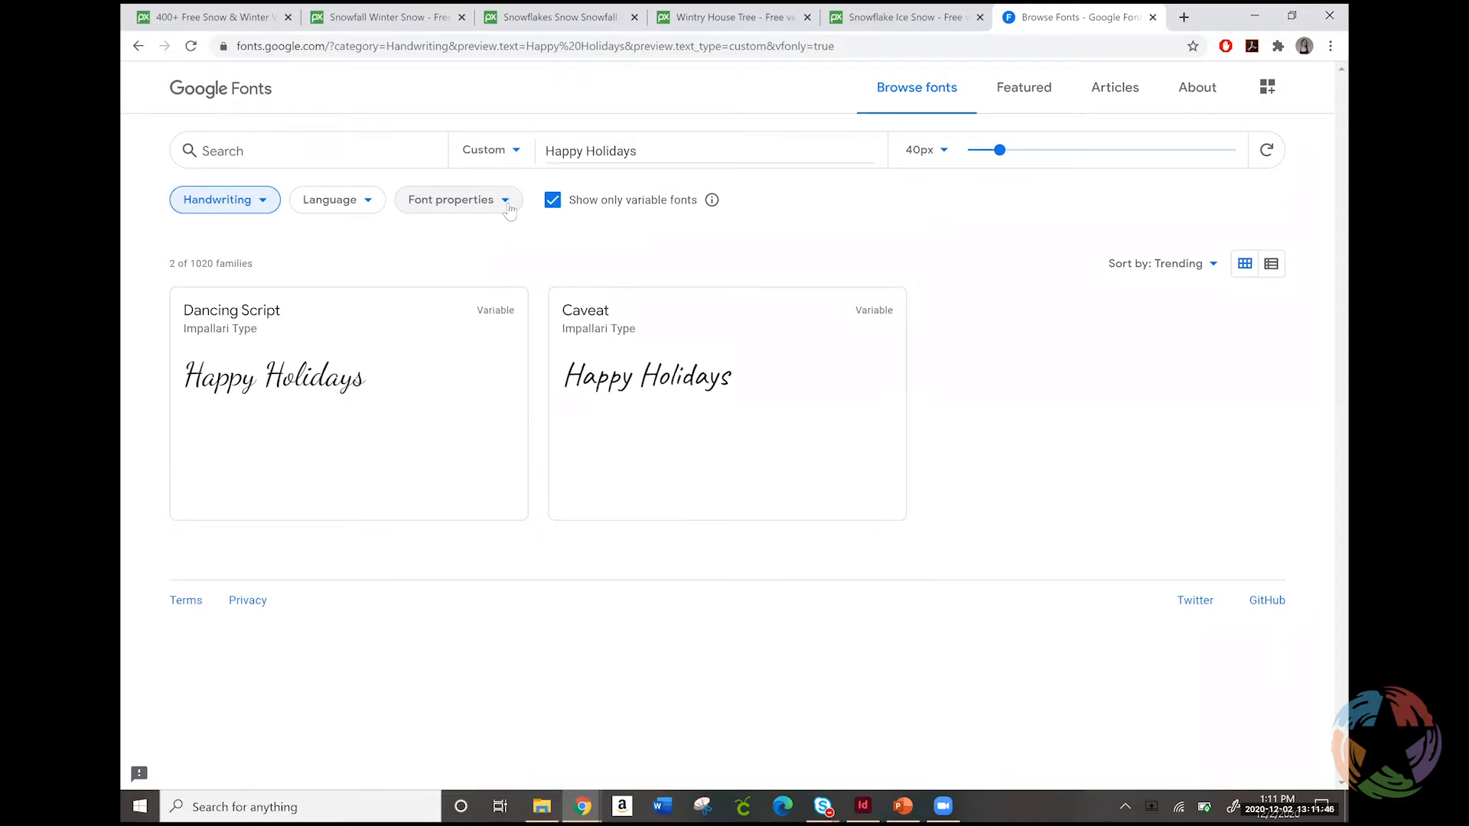
pyautogui.click(260, 352)
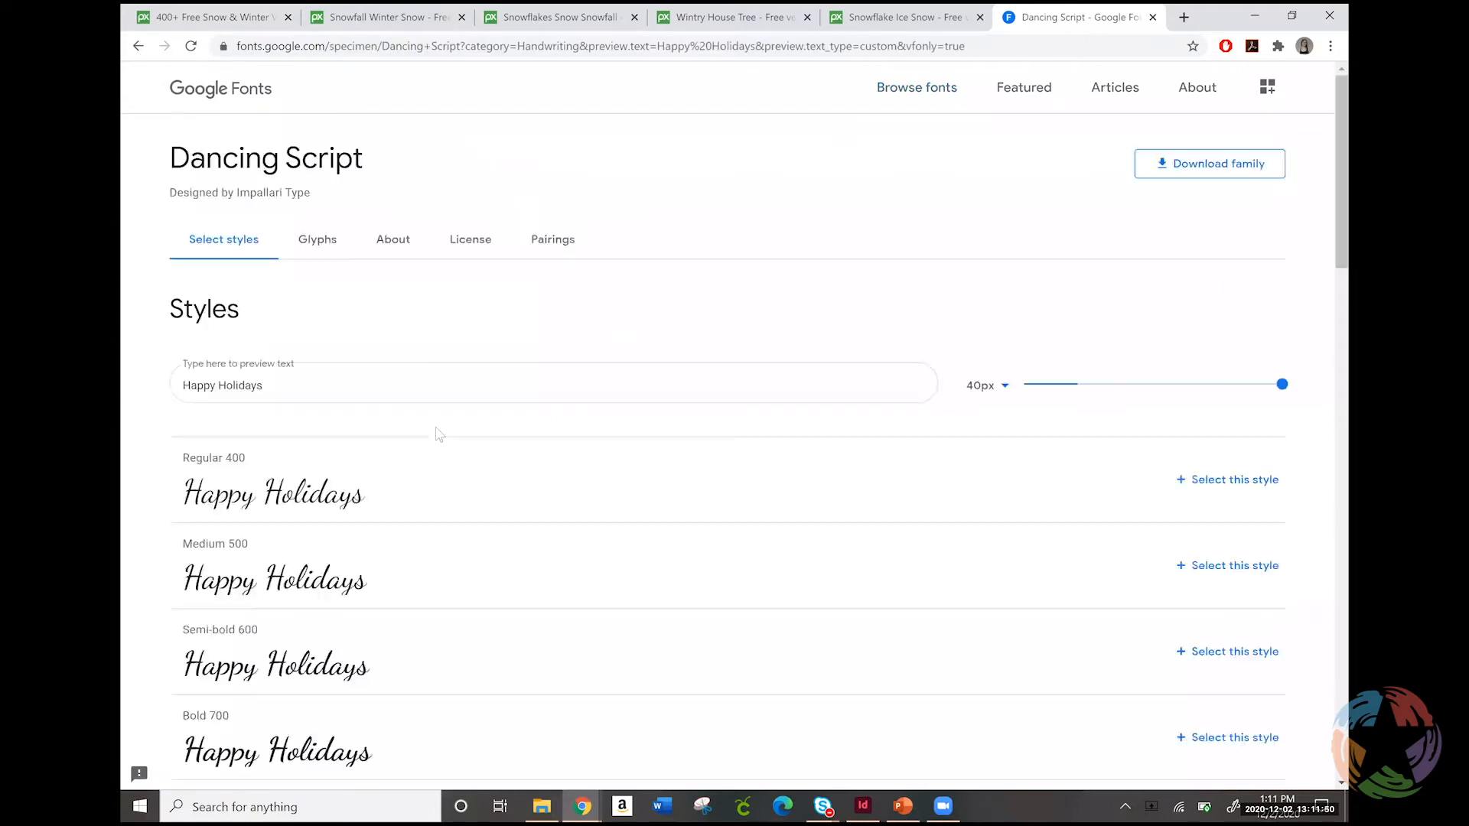
pyautogui.click(1244, 175)
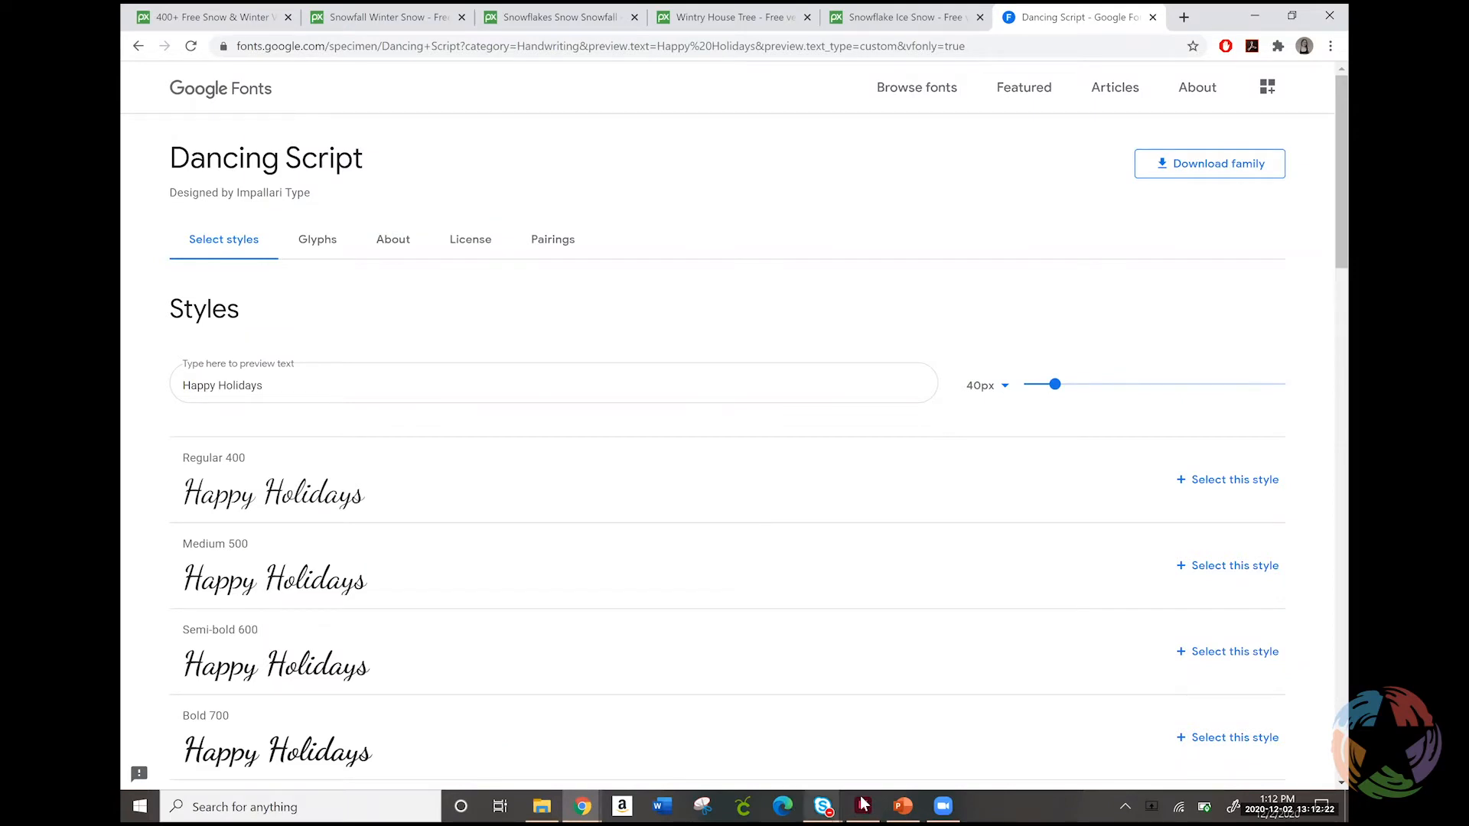
# Switch to Adobe InDesign and bring up the setup for a new document
pyautogui.moveTo(864, 803)
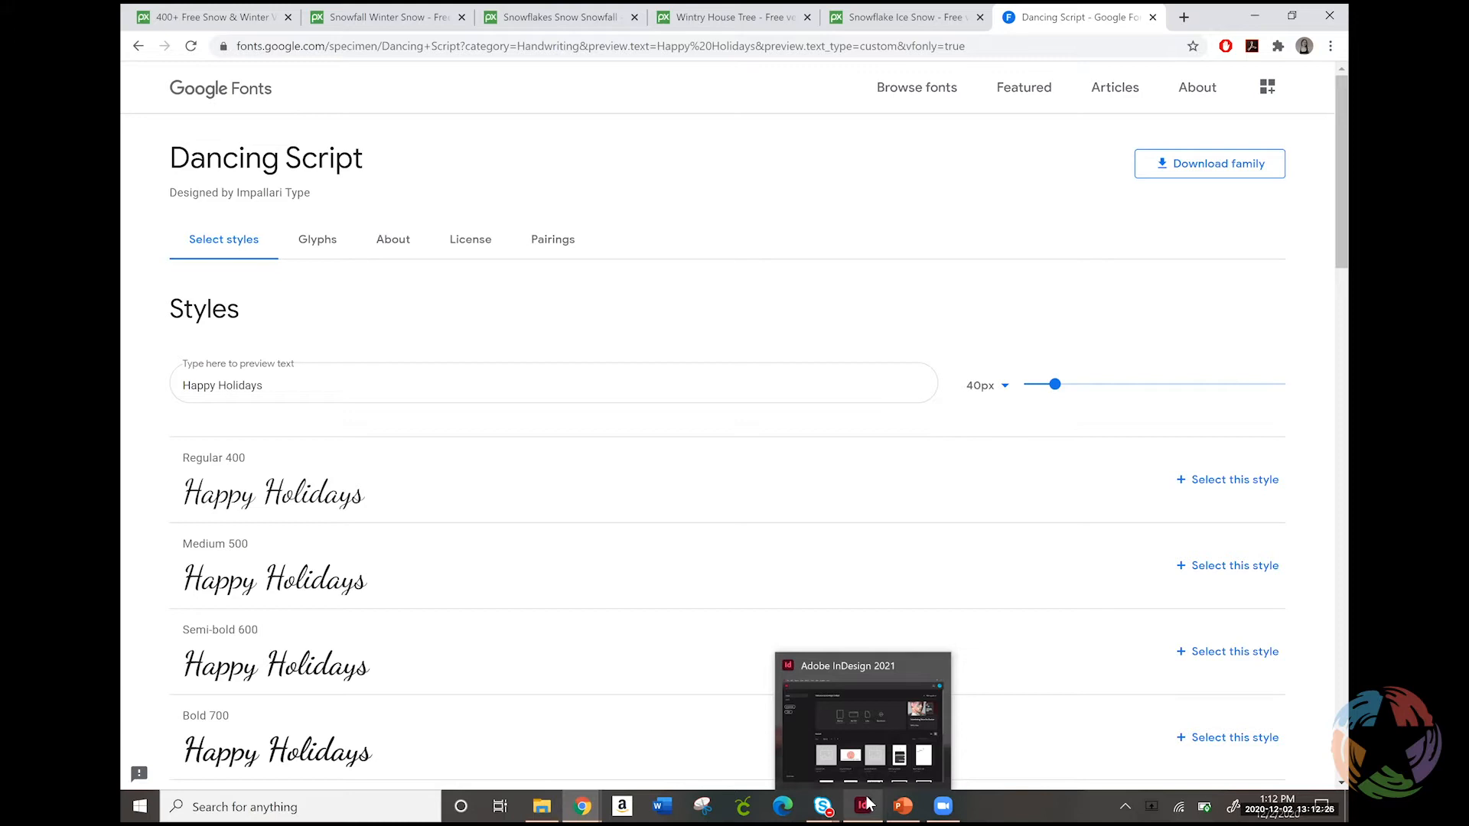
pyautogui.click(855, 693)
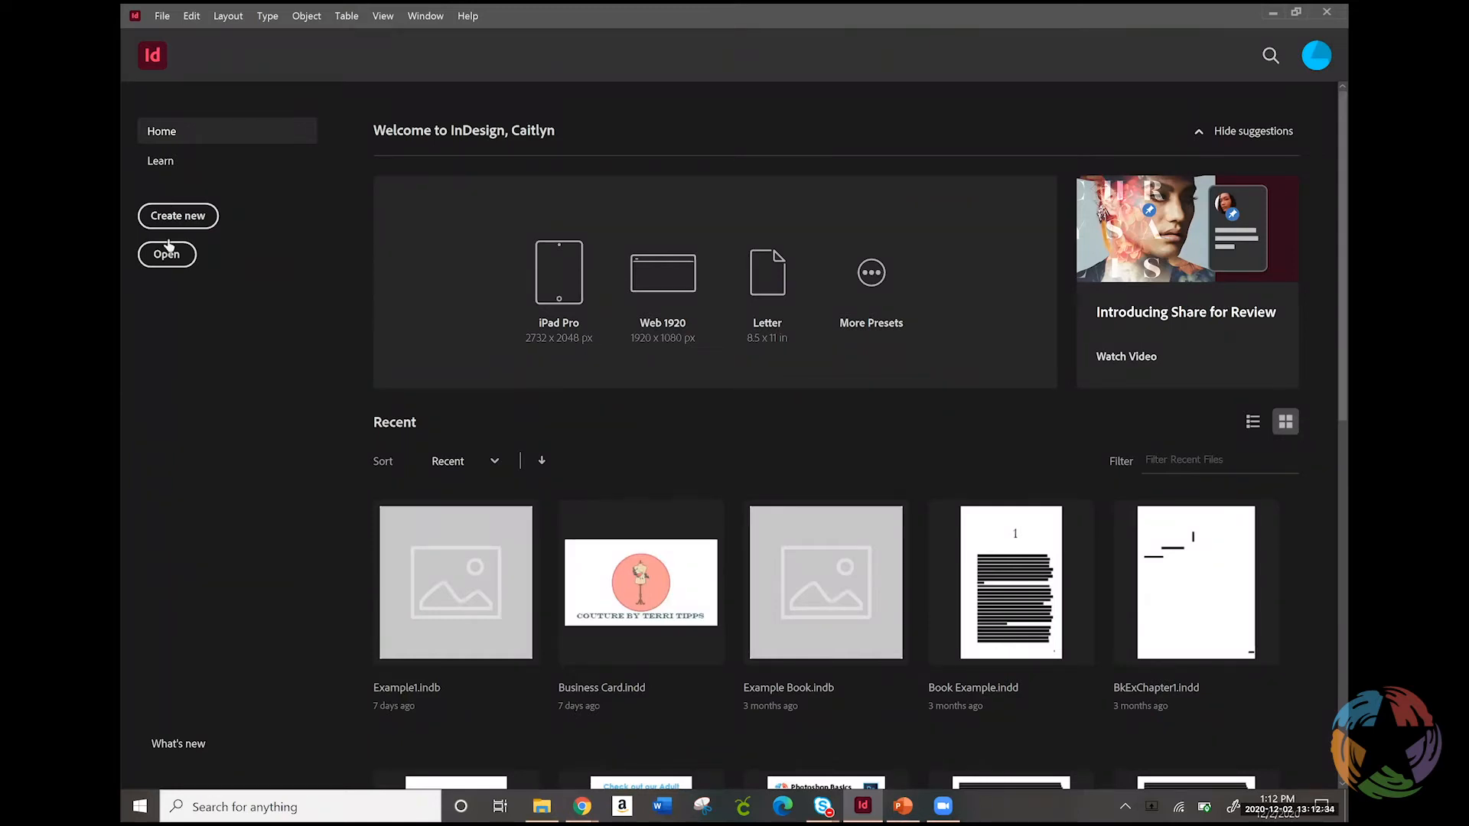
pyautogui.click(175, 218)
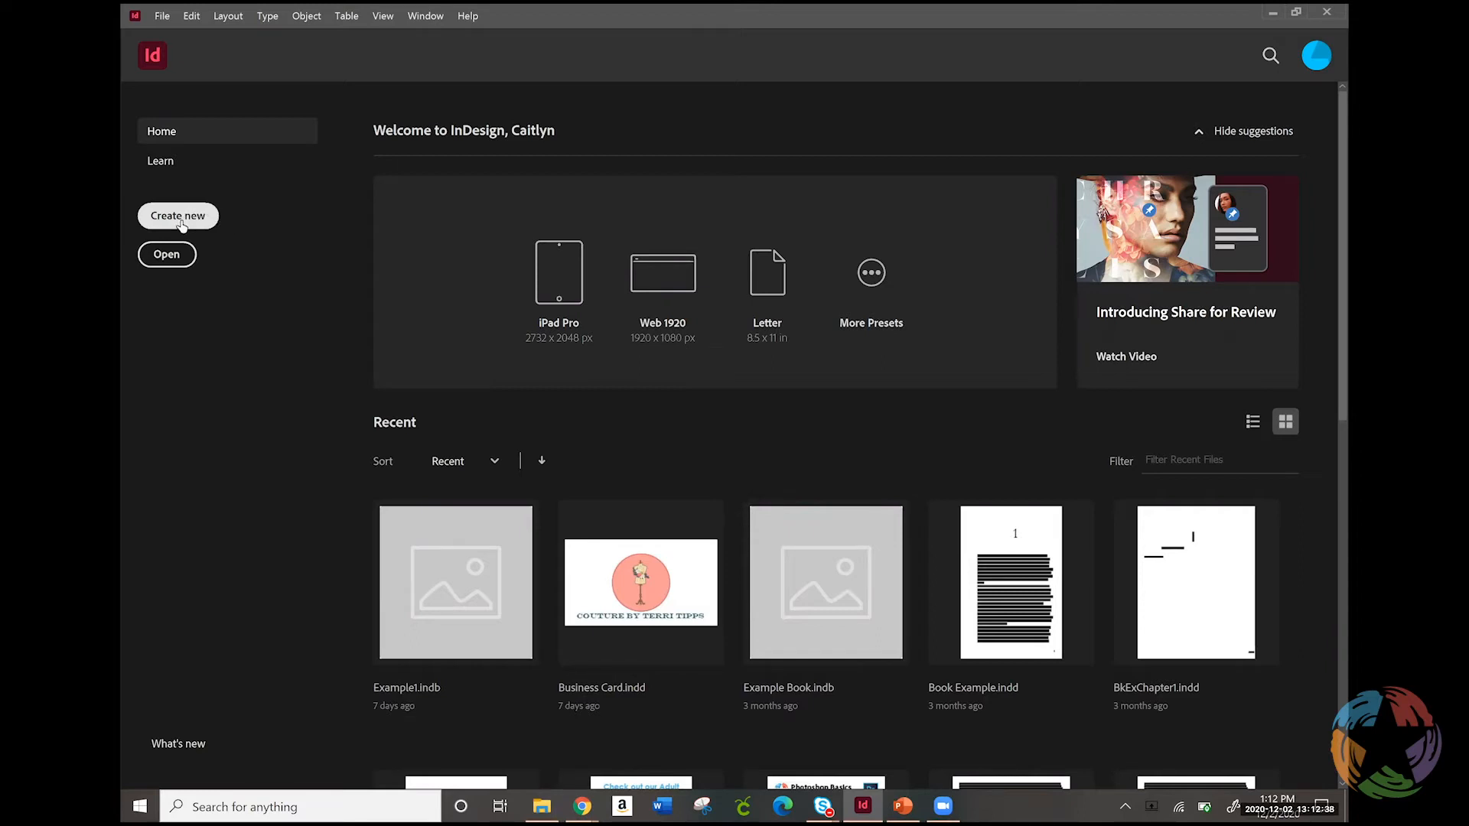
pyautogui.click(162, 16)
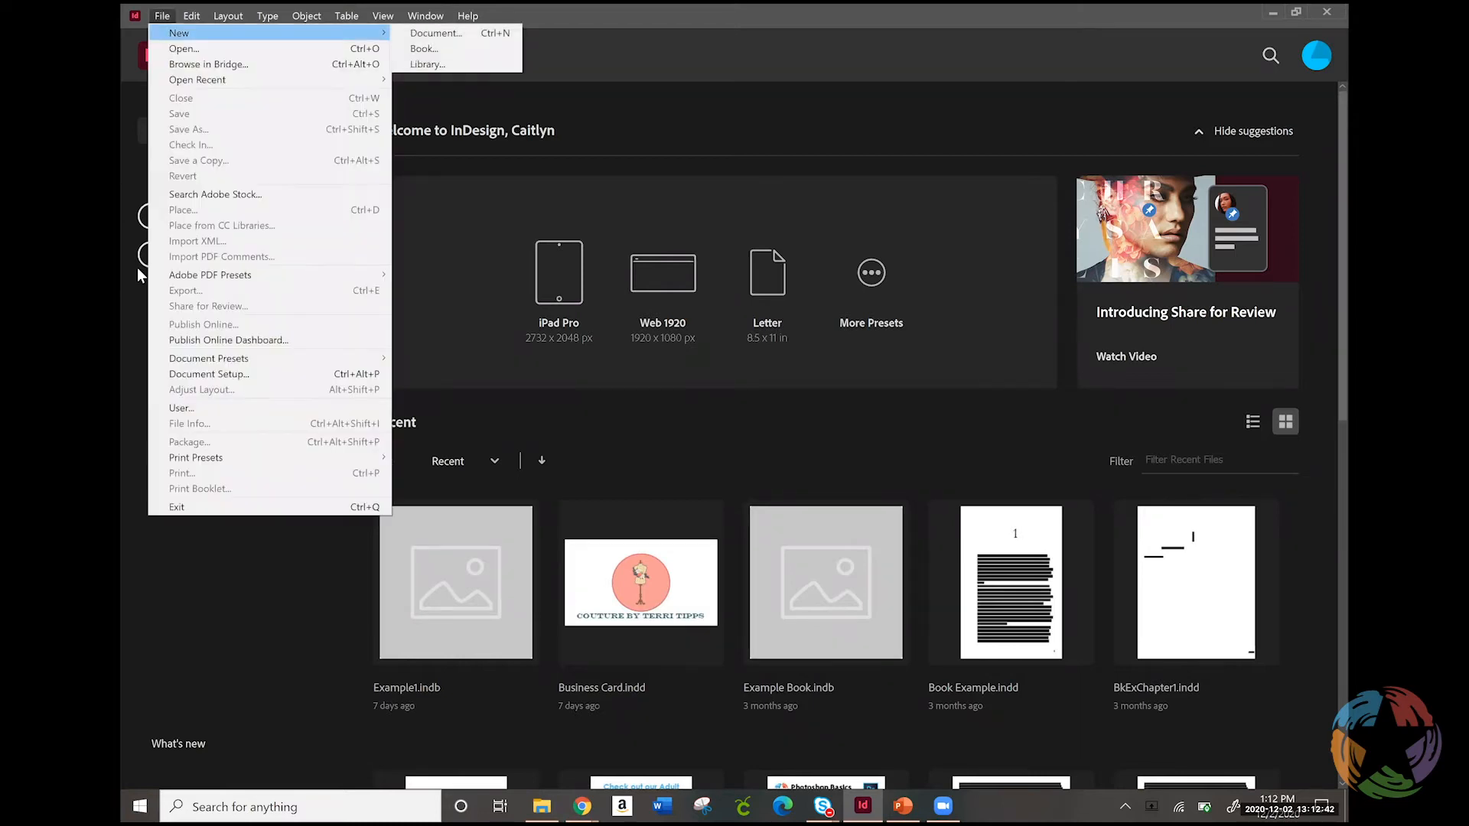
pyautogui.click(132, 370)
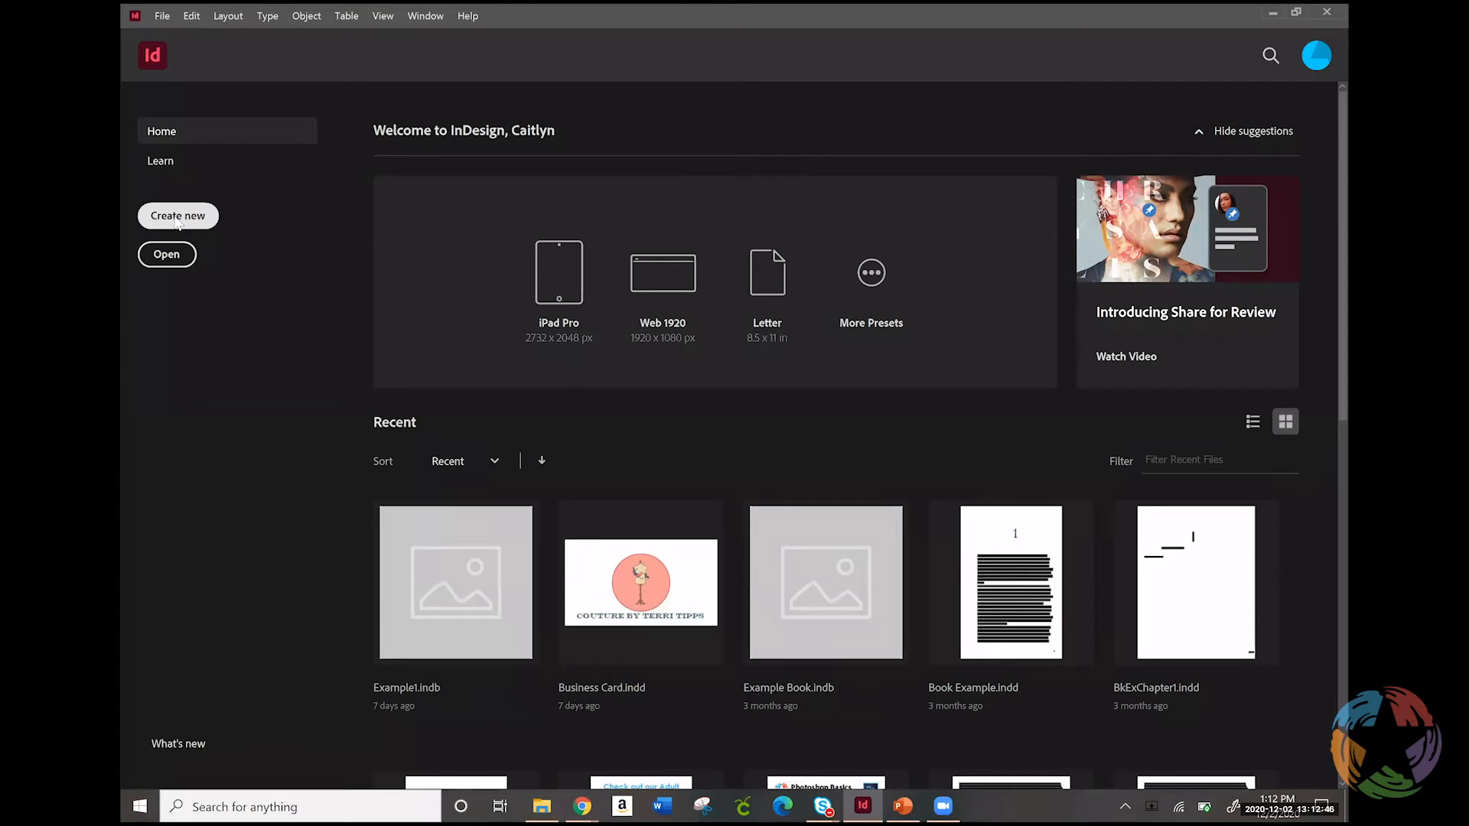
pyautogui.click(179, 219)
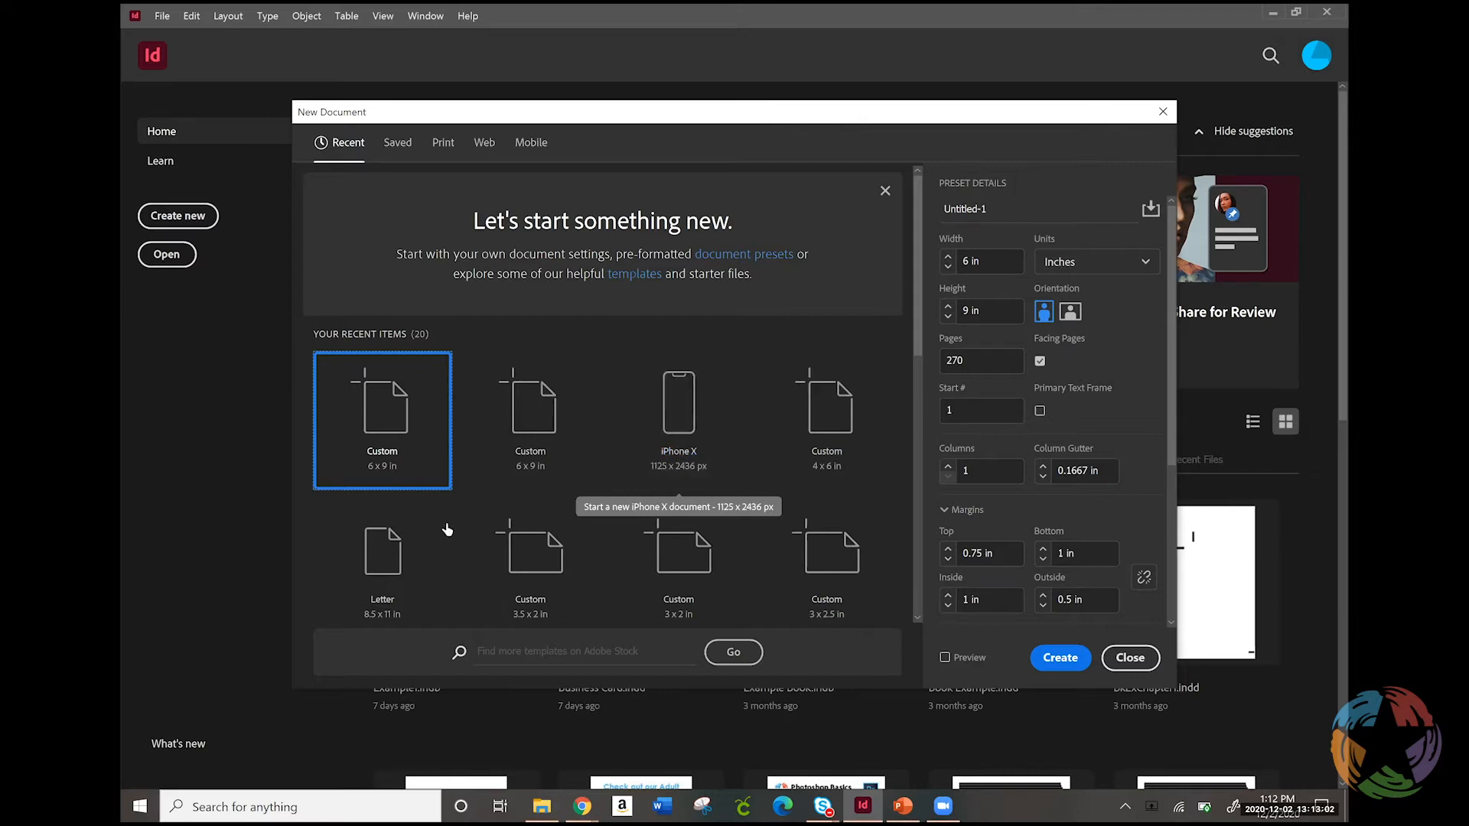
# Review the Web and Mobile document presets, showing the iPhone X preset's dimensions in inches
pyautogui.click(486, 149)
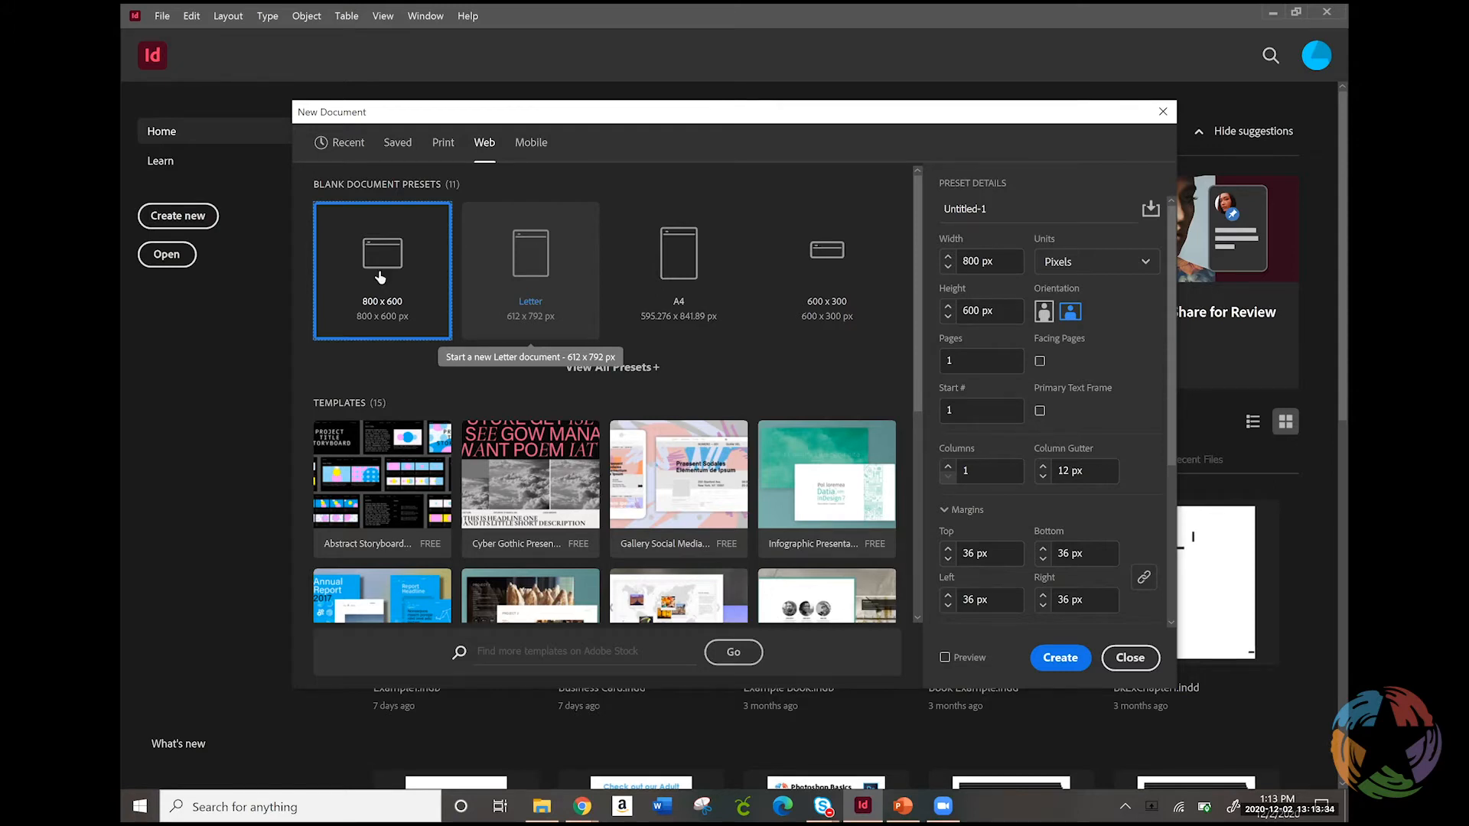
pyautogui.click(531, 143)
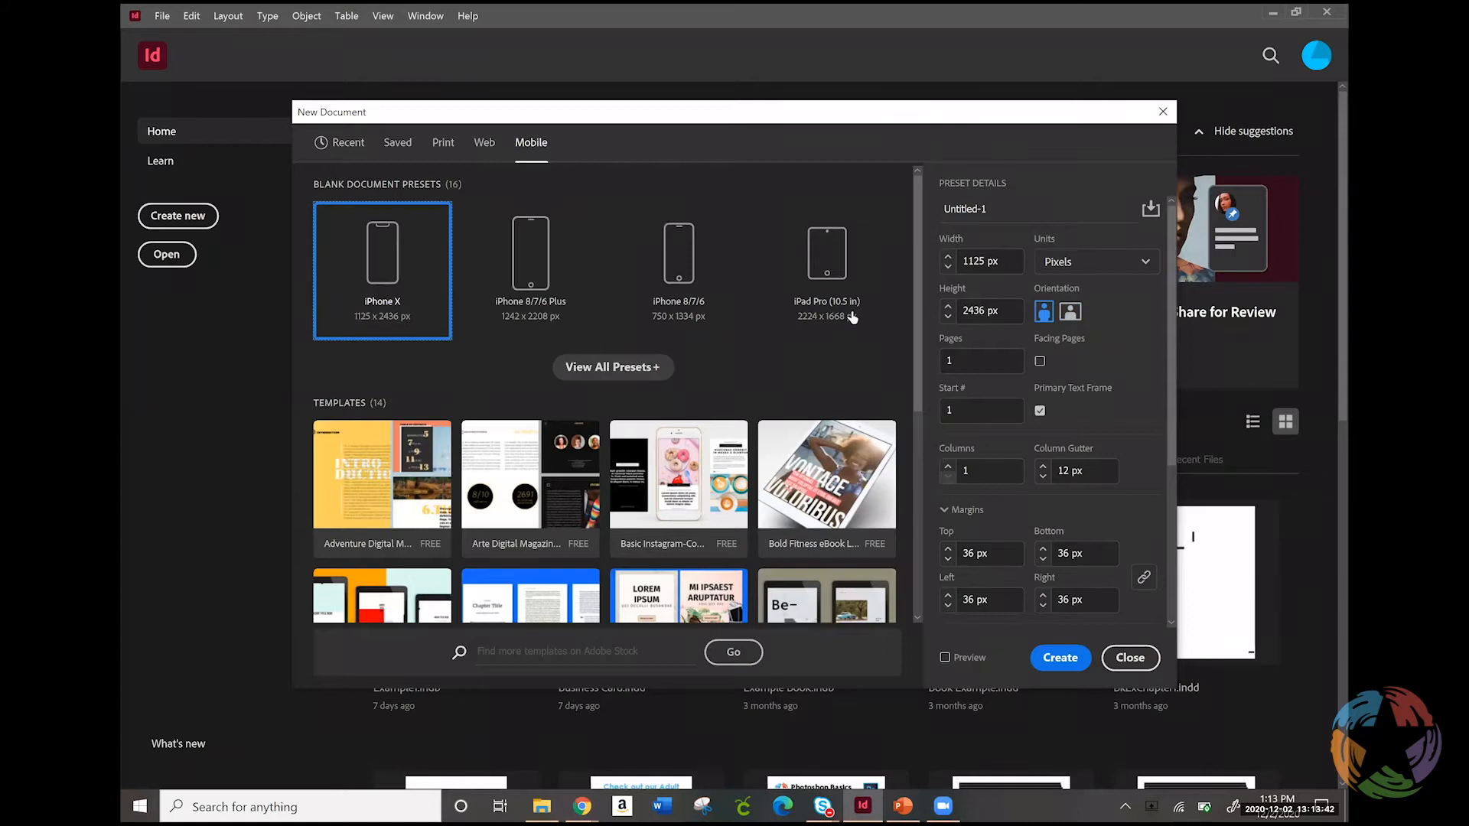
pyautogui.click(1142, 262)
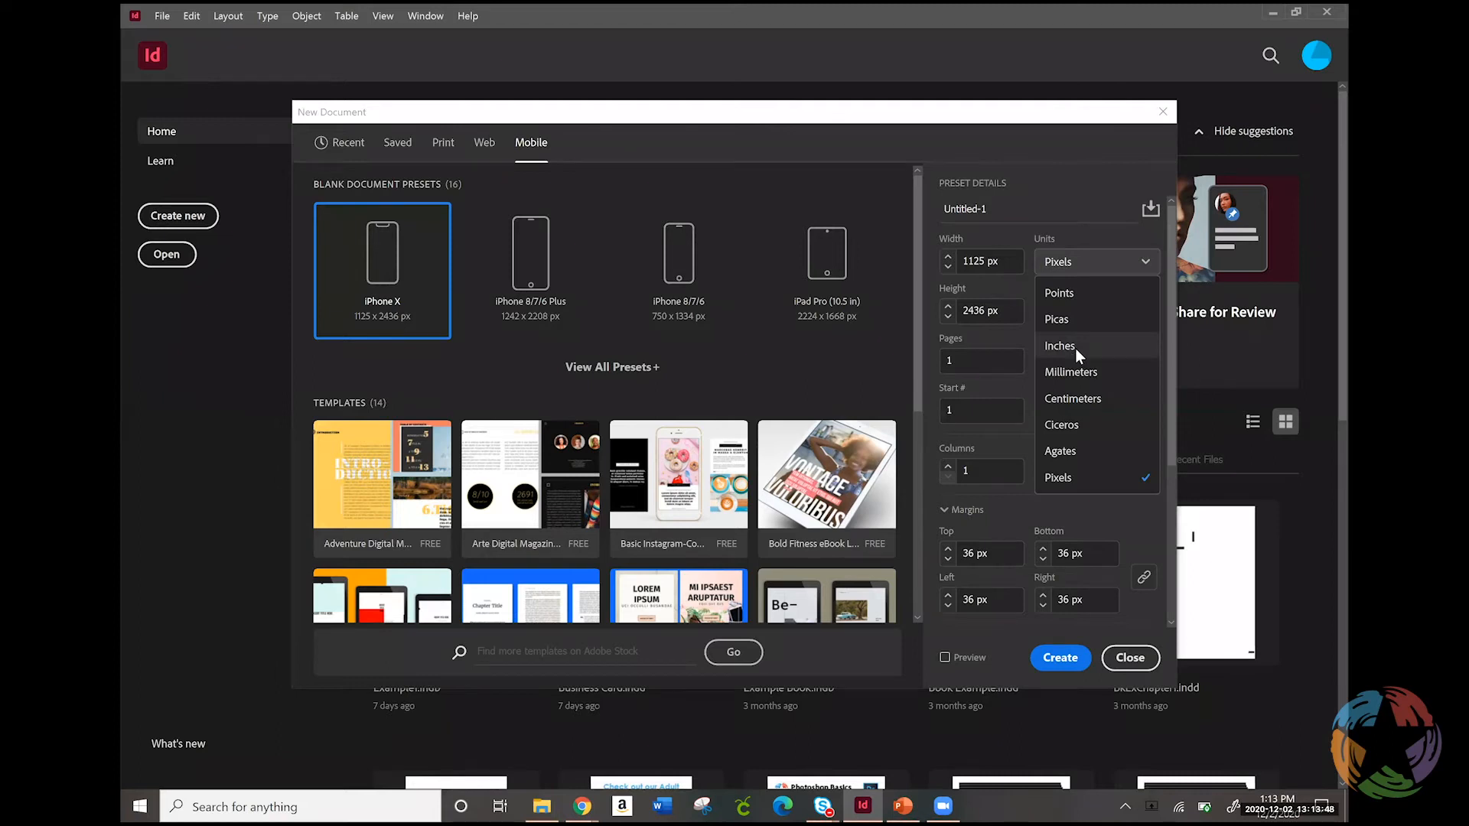
pyautogui.click(1075, 347)
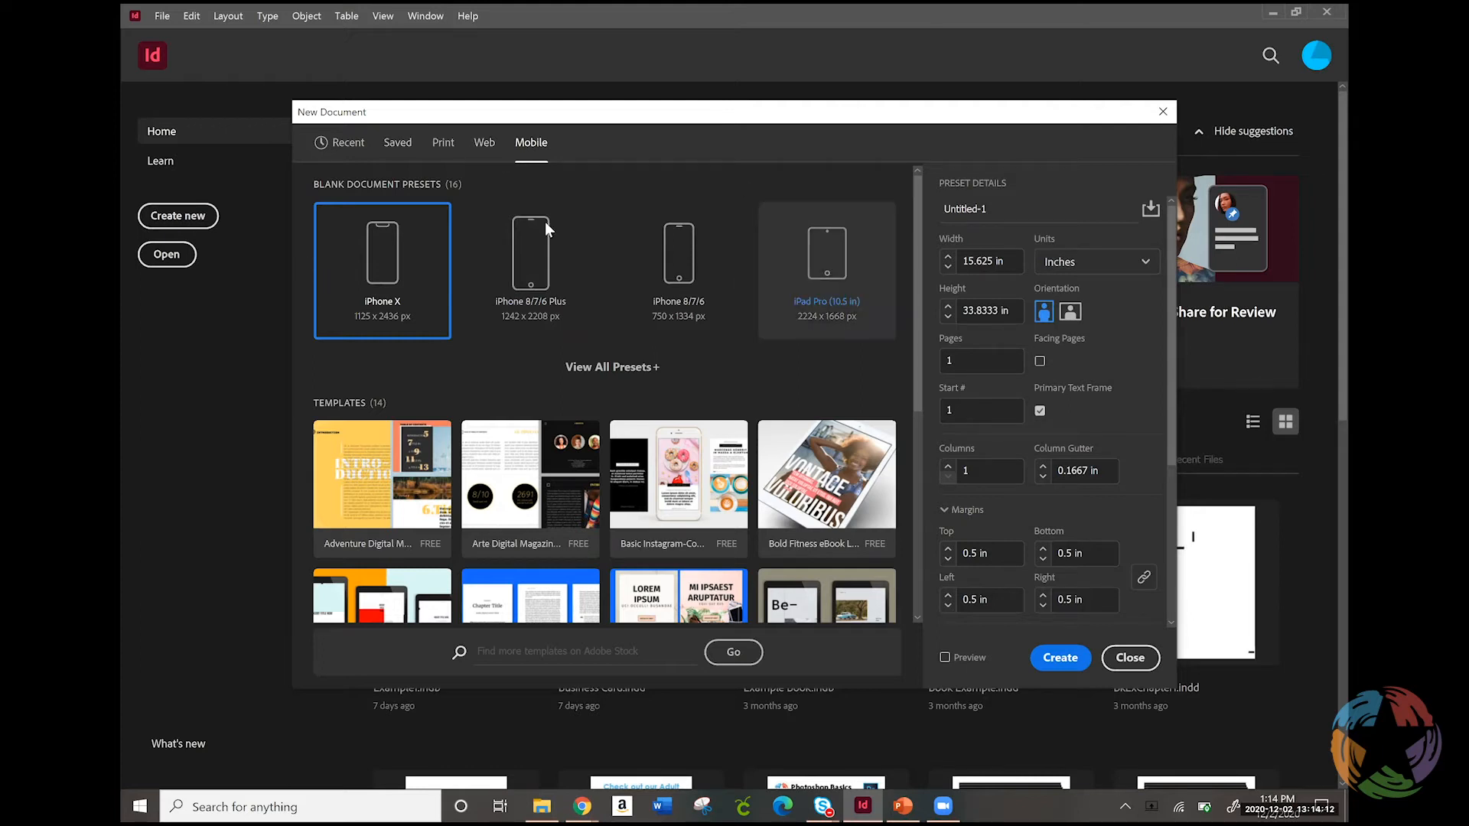
# Choose the Letter - Half print preset (5.5 x 8.5 in) and turn off facing pages
pyautogui.click(448, 145)
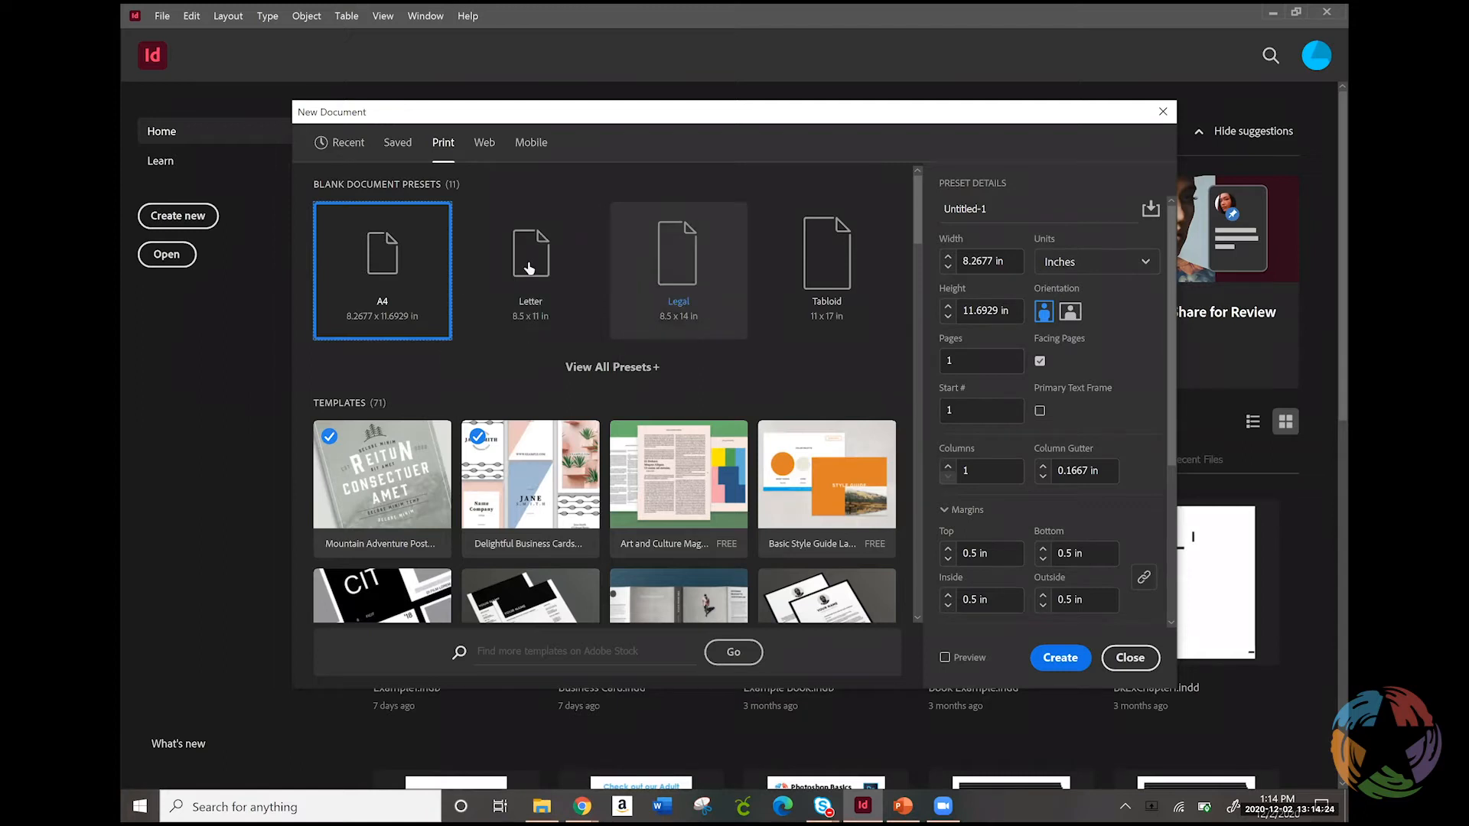
pyautogui.click(626, 368)
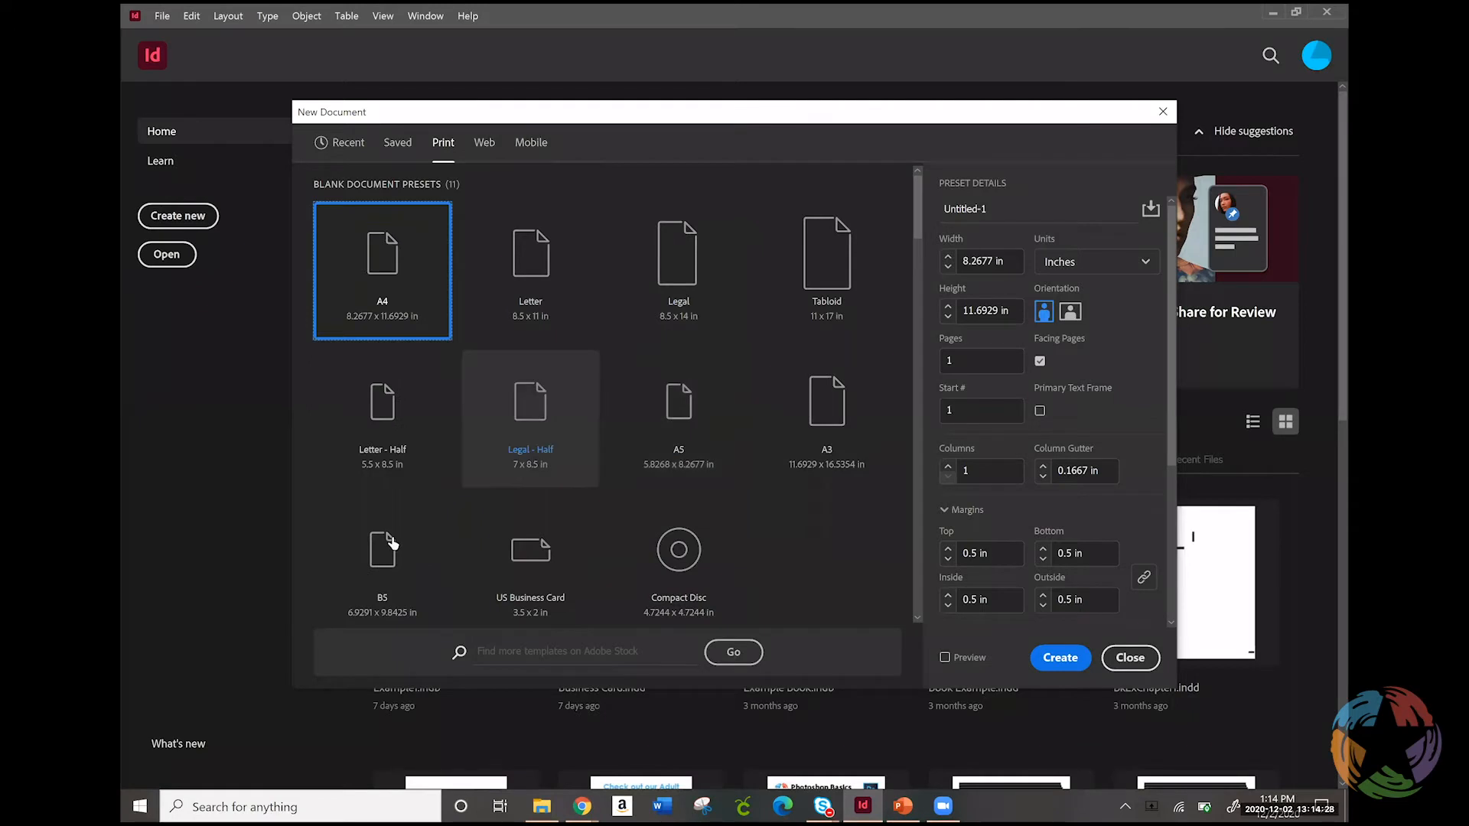
pyautogui.click(389, 425)
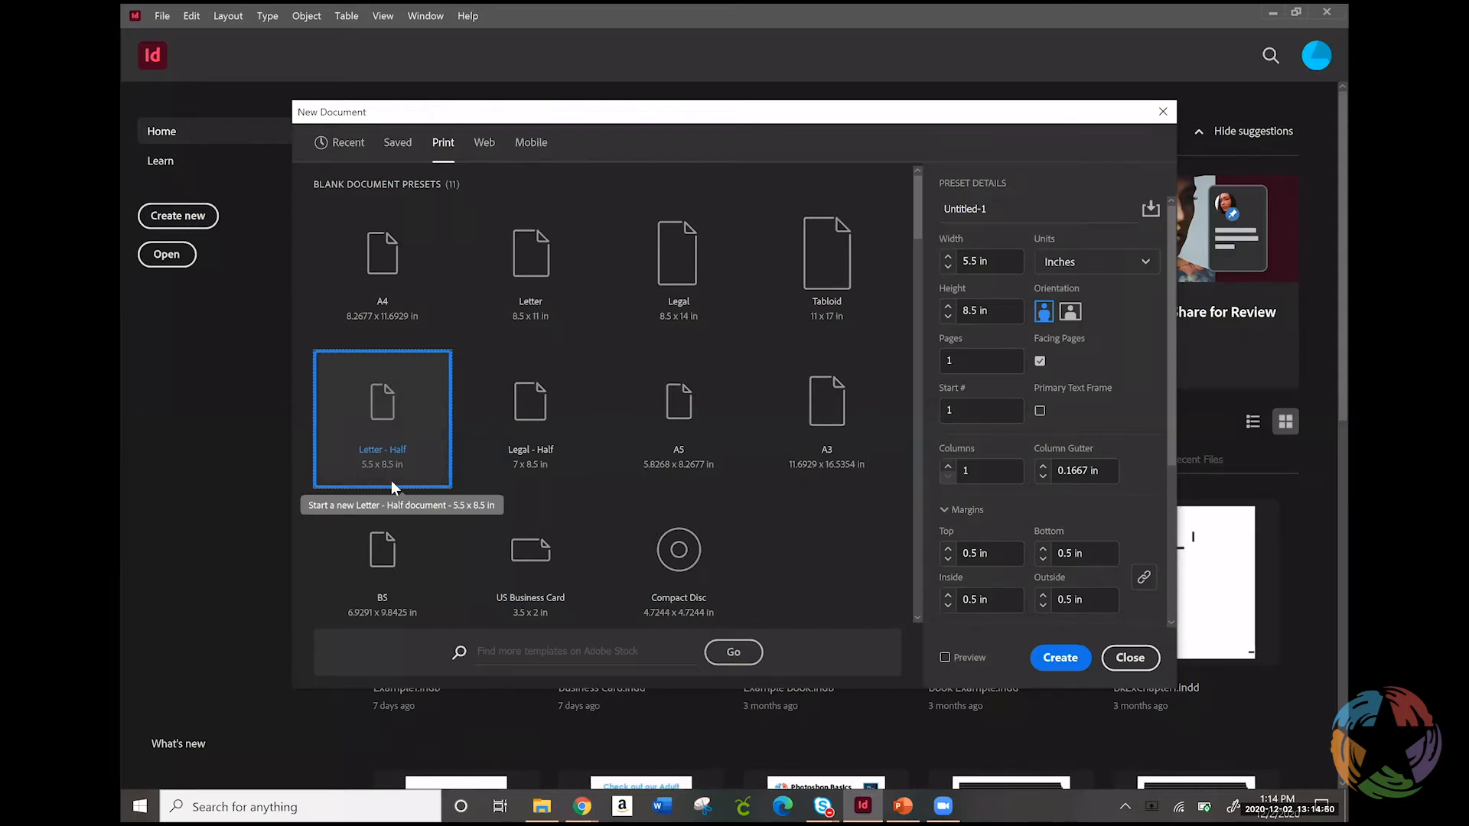
pyautogui.click(1039, 361)
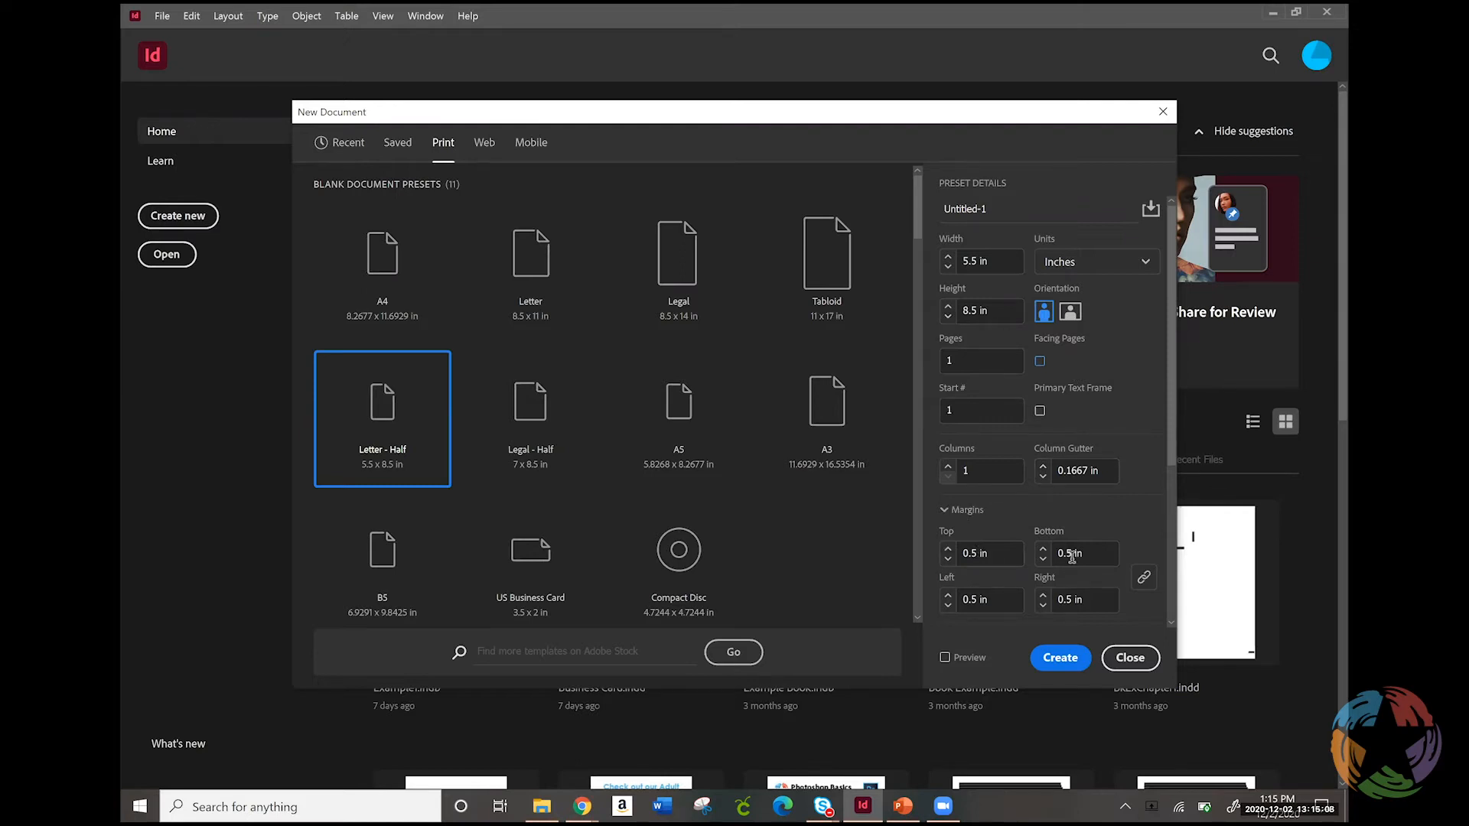
# Set all four margins of the new document to 0 in and check the bleed and slug values
pyautogui.click(942, 564)
pyautogui.click(948, 562)
pyautogui.click(948, 564)
pyautogui.click(948, 564)
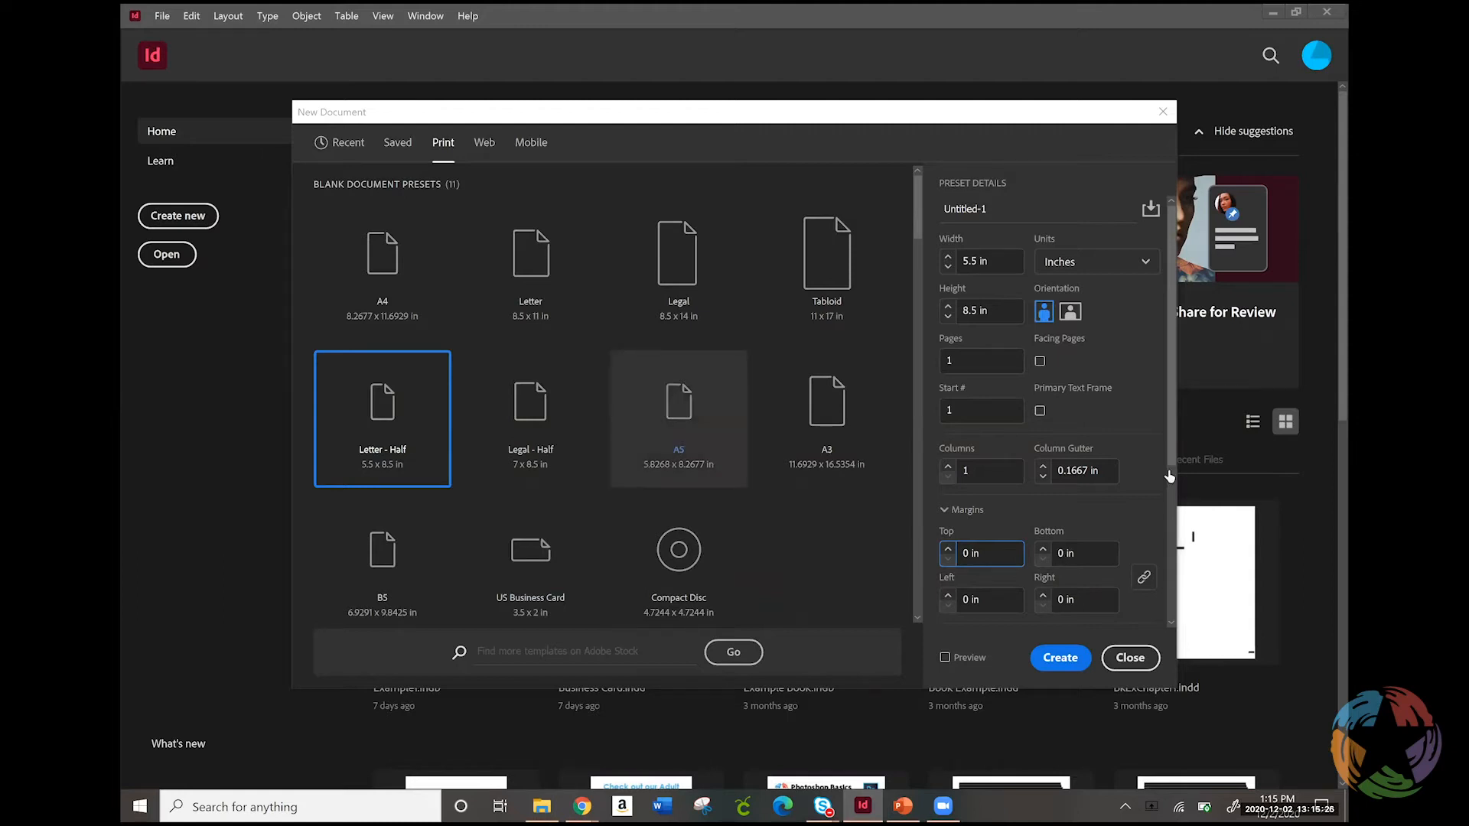
pyautogui.moveTo(1174, 484); pyautogui.dragTo(1196, 598)
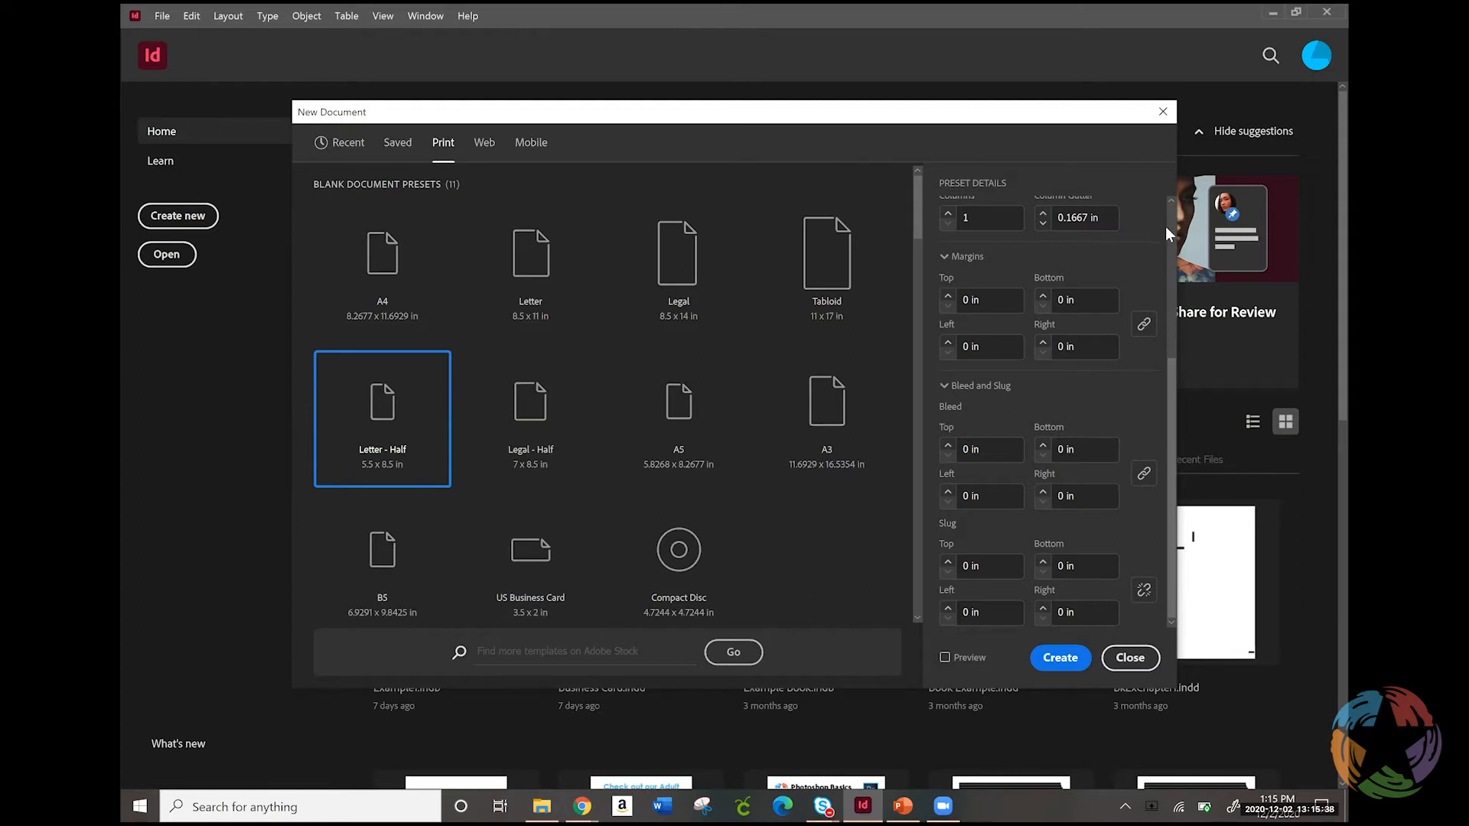
pyautogui.scroll(5, 1172, 224)
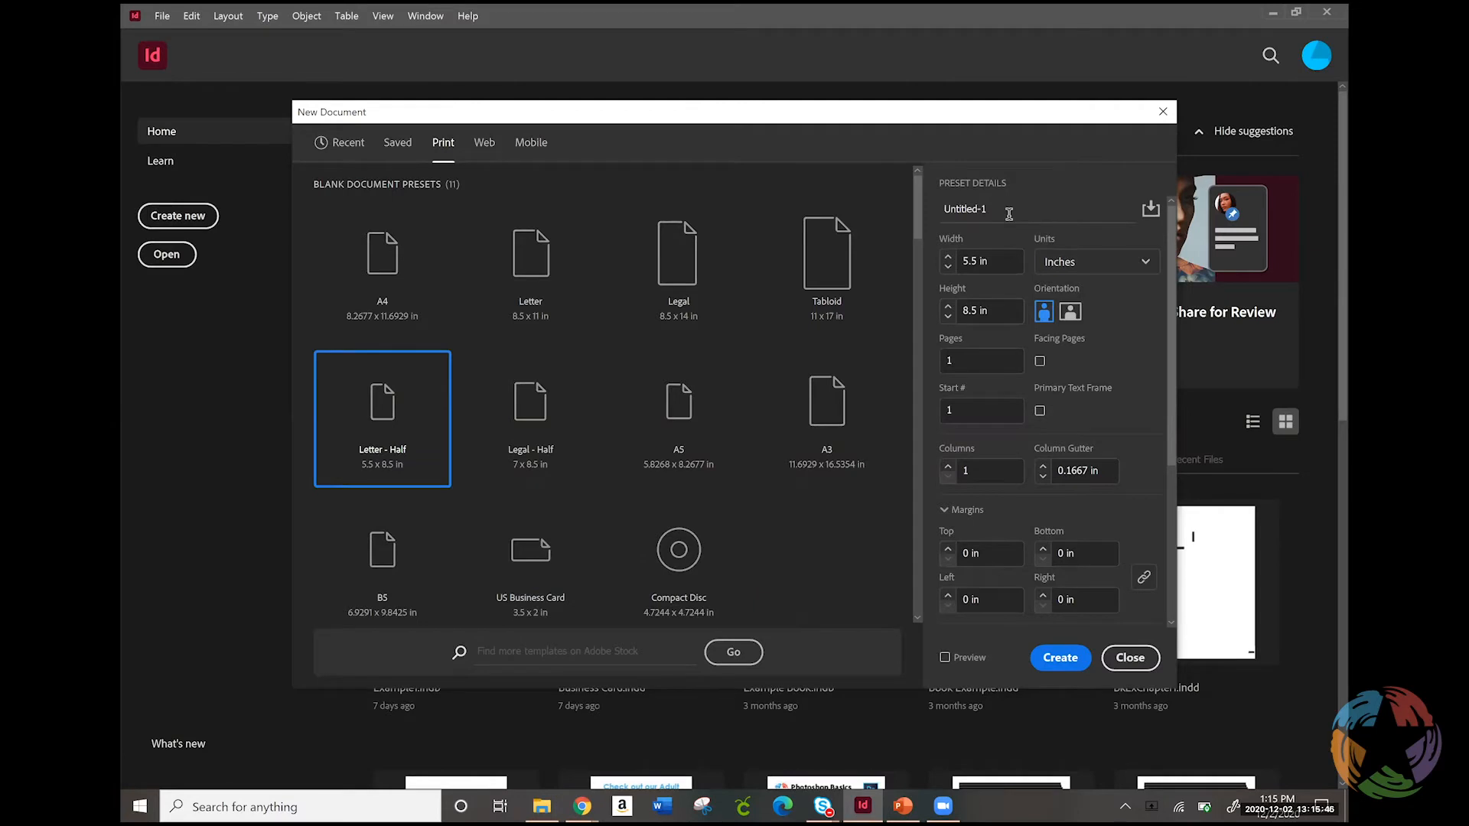
# Name the new document "eCard Example" and create it
pyautogui.moveTo(991, 209); pyautogui.dragTo(888, 200)
pyautogui.write('eCard Example')
pyautogui.click(1065, 659)
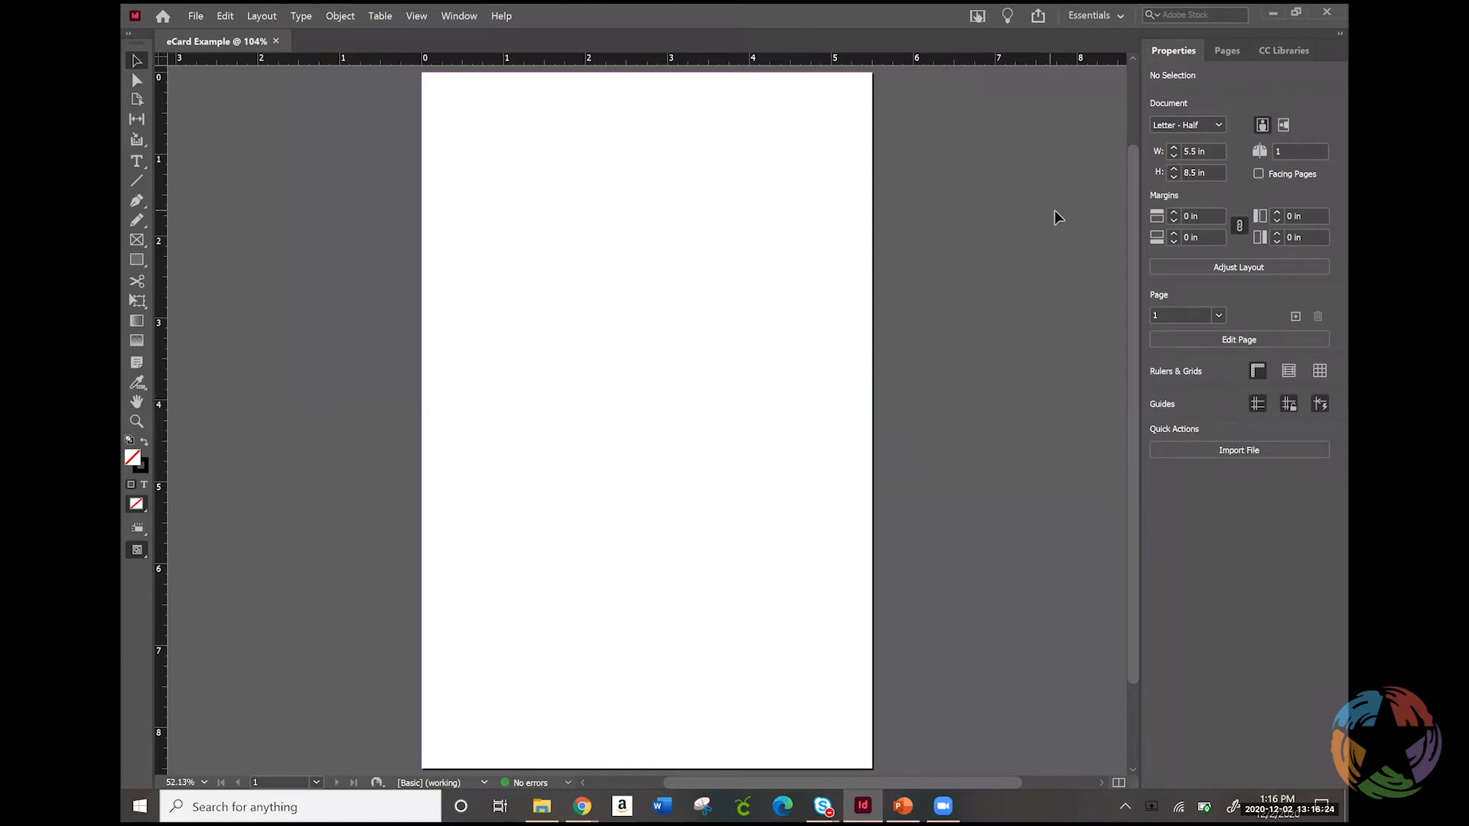
# Switch the workspace from Essentials to Essentials Classic
pyautogui.click(1121, 17)
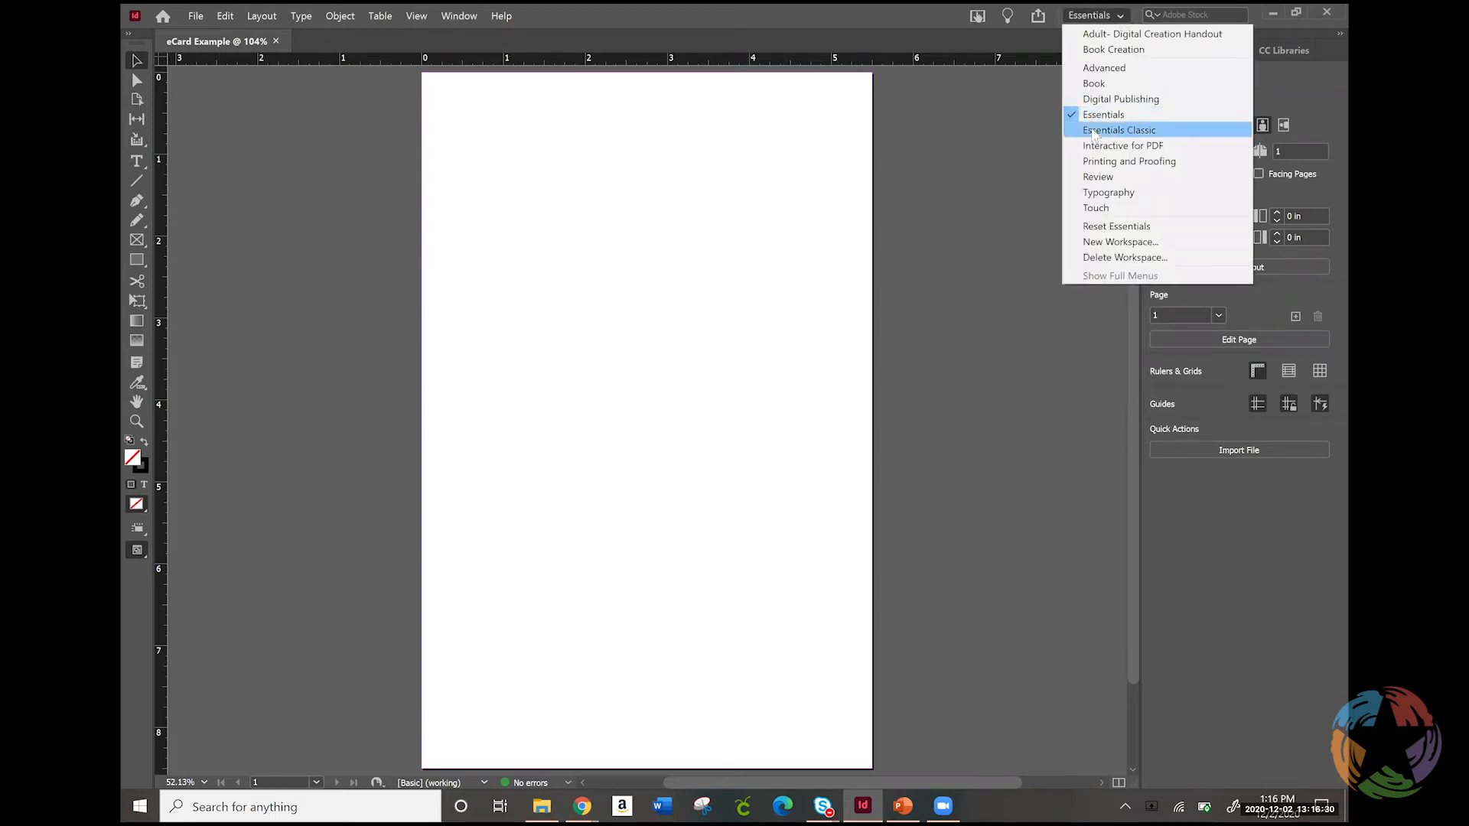
pyautogui.click(1094, 132)
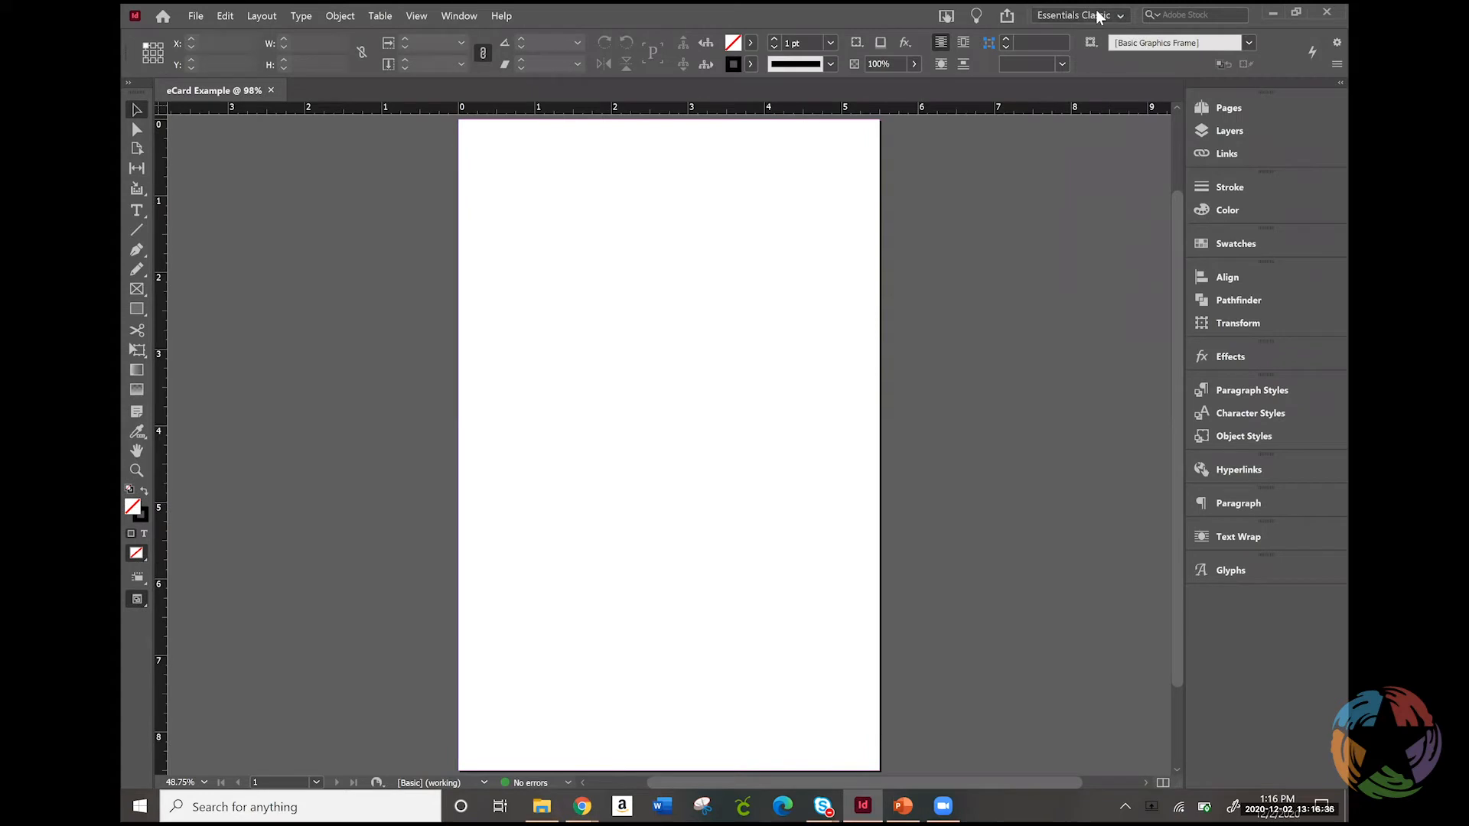
pyautogui.click(1119, 18)
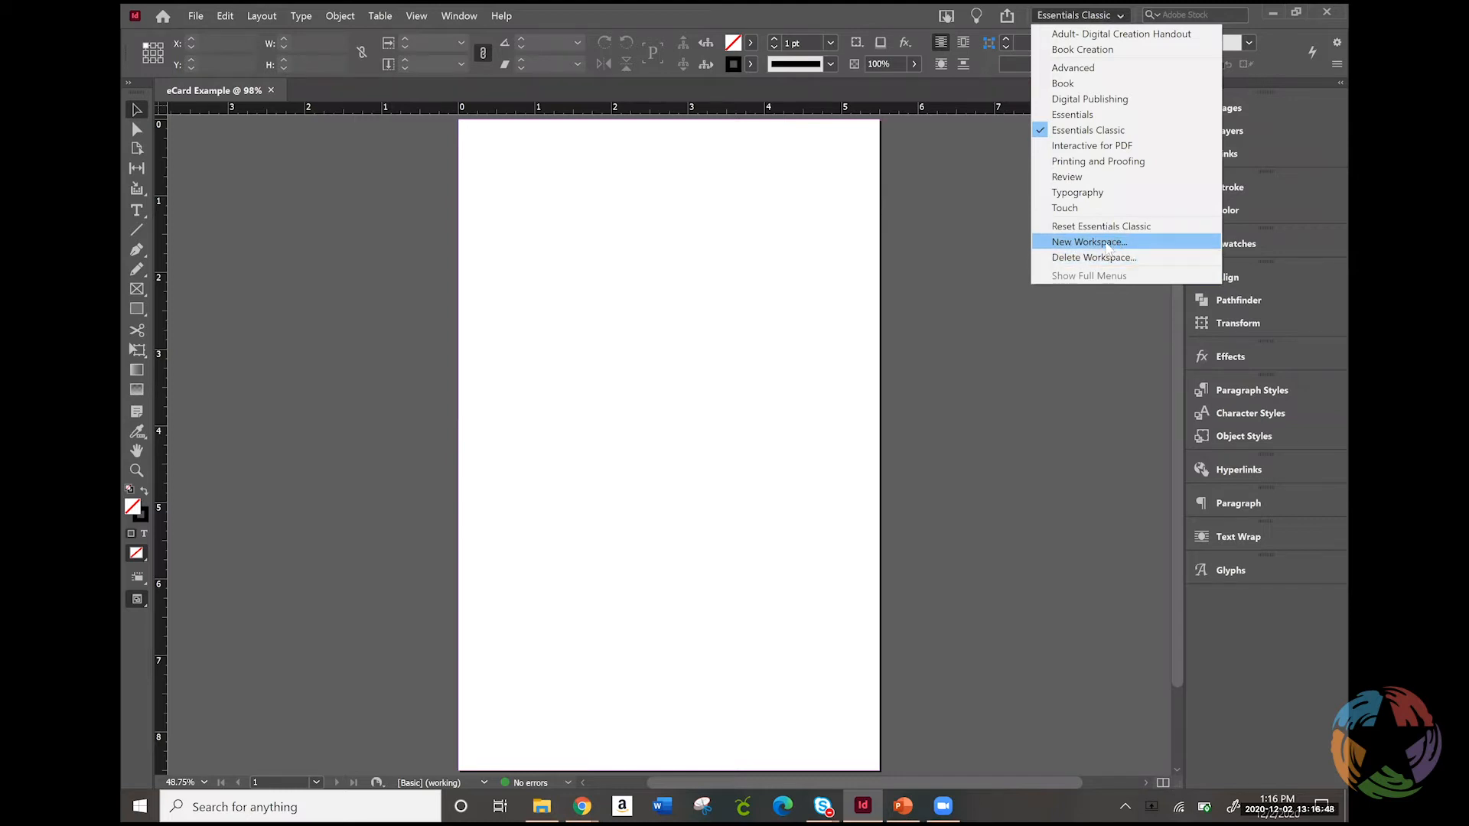
pyautogui.click(464, 17)
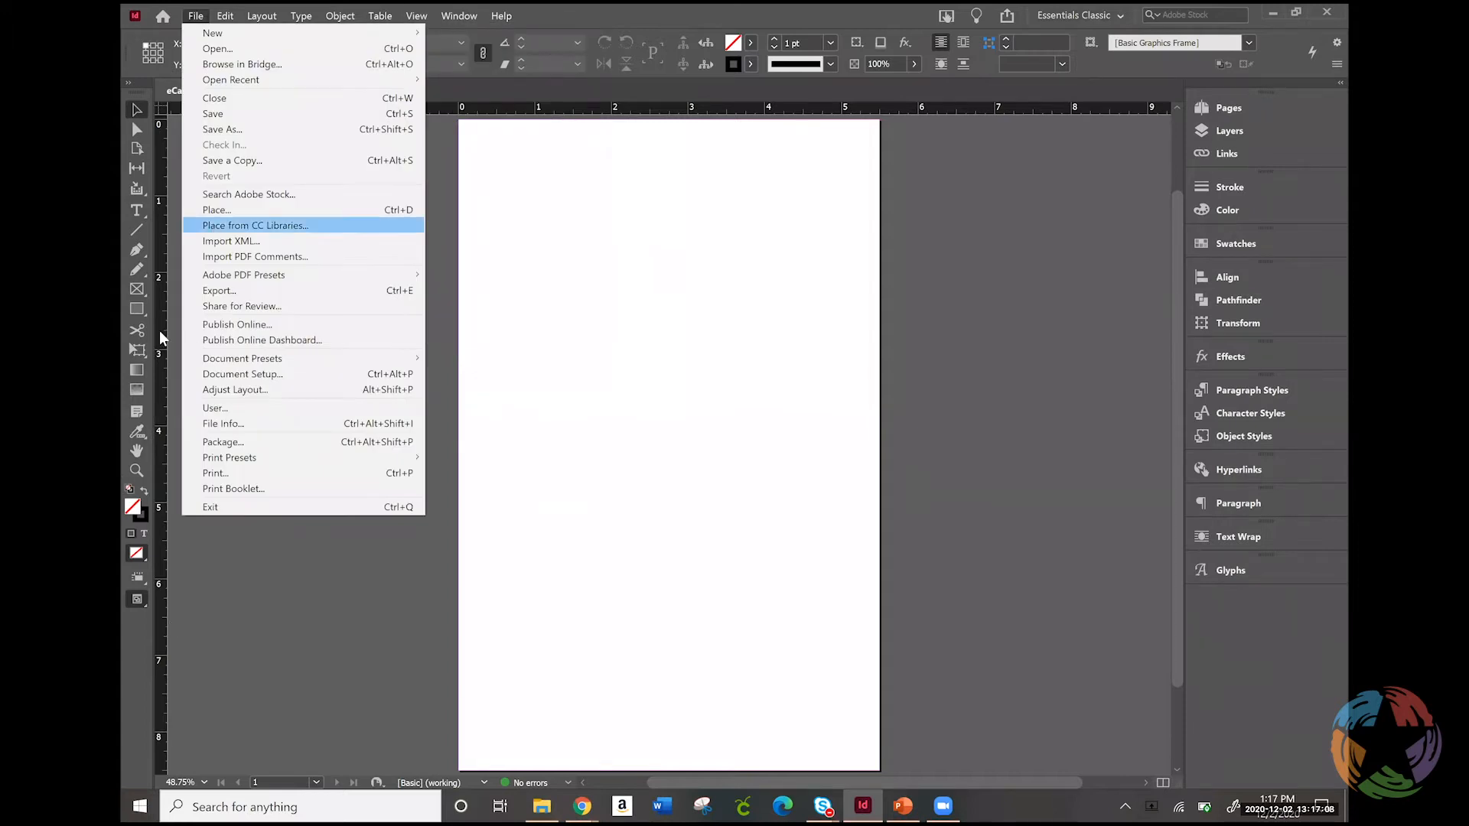
pyautogui.click(230, 625)
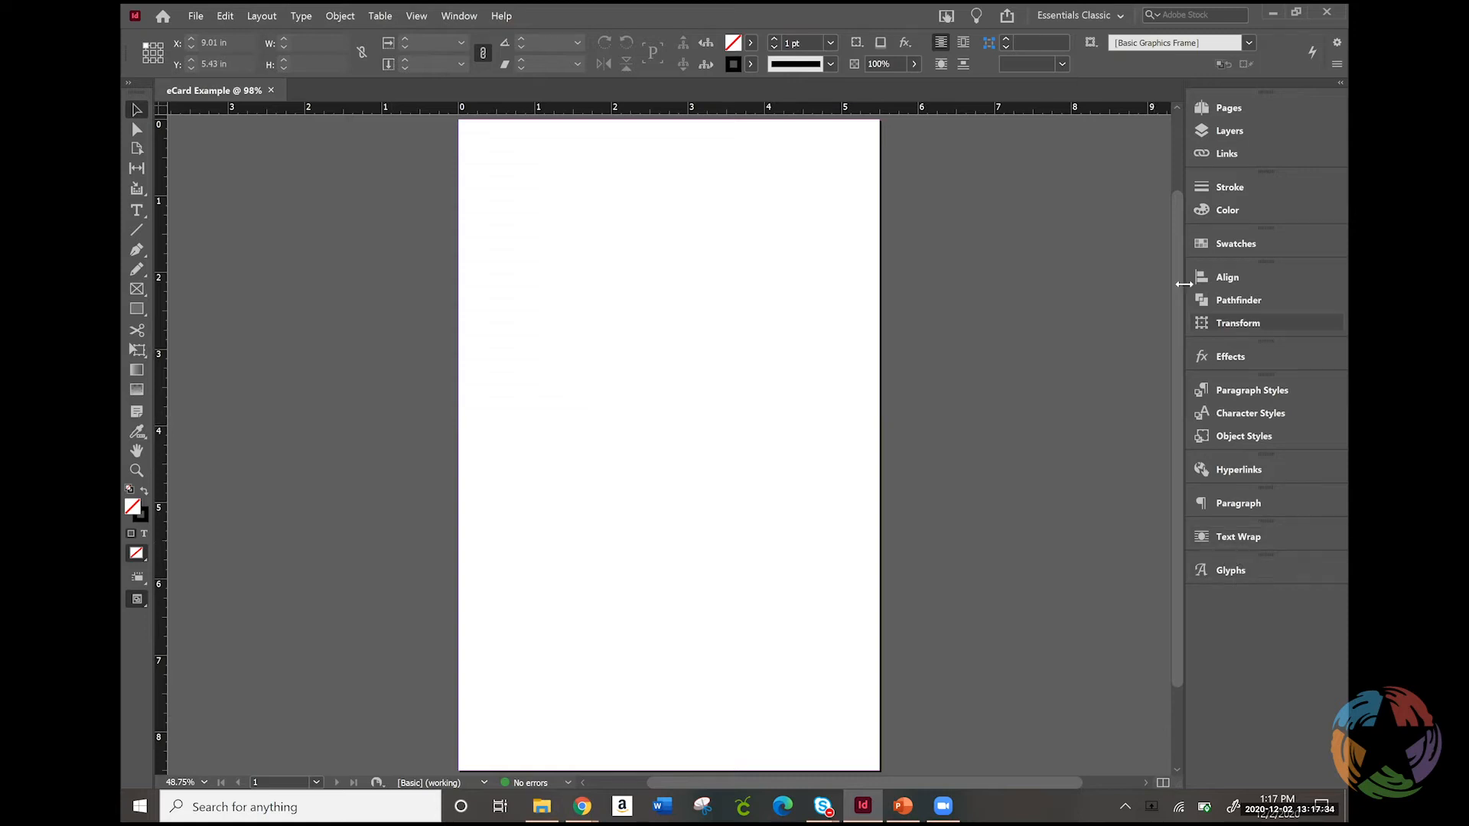
# Try the Digital Publishing workspace and return to Essentials Classic
pyautogui.click(1054, 13)
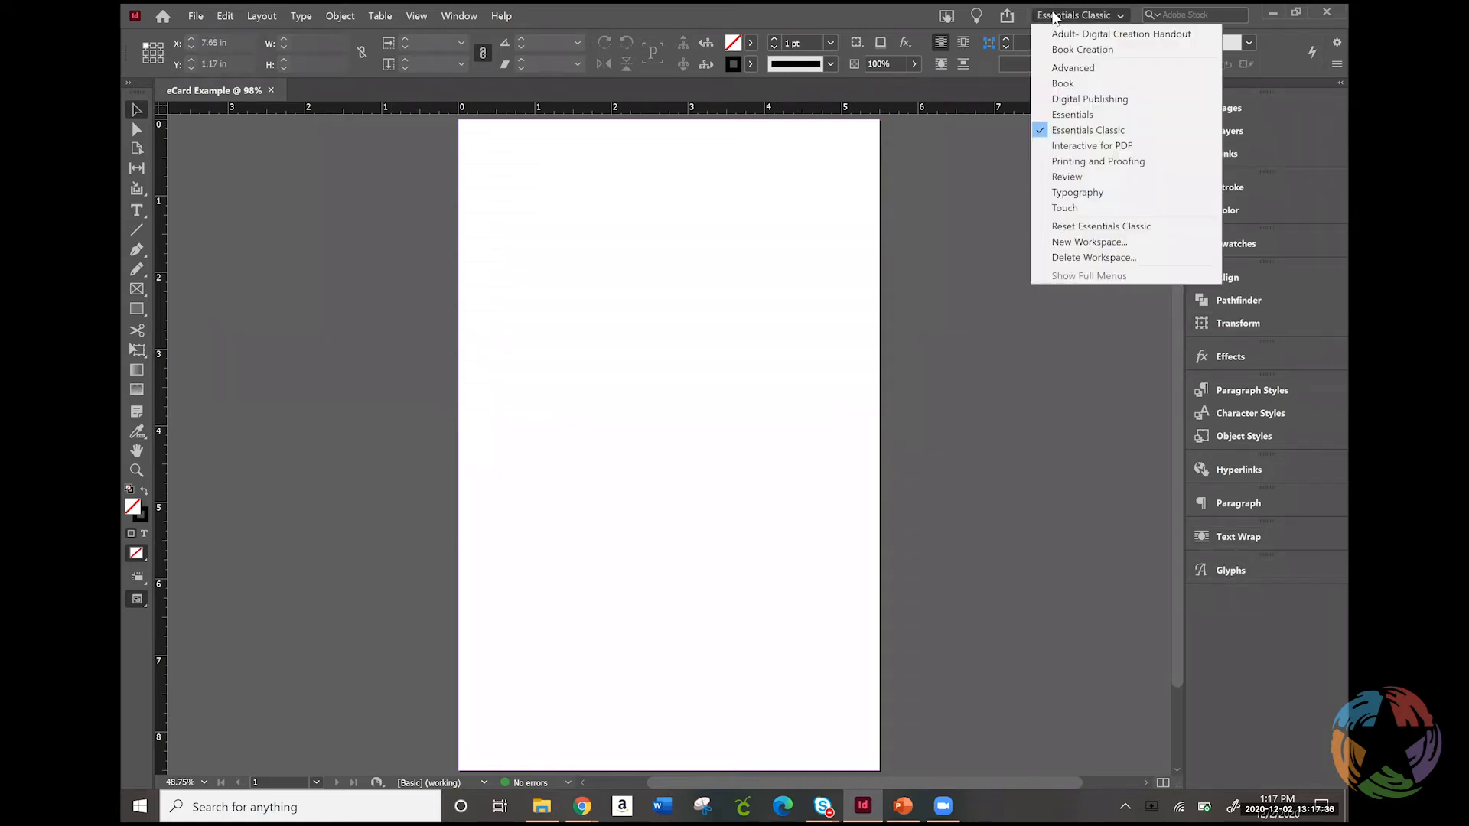
pyautogui.click(1070, 100)
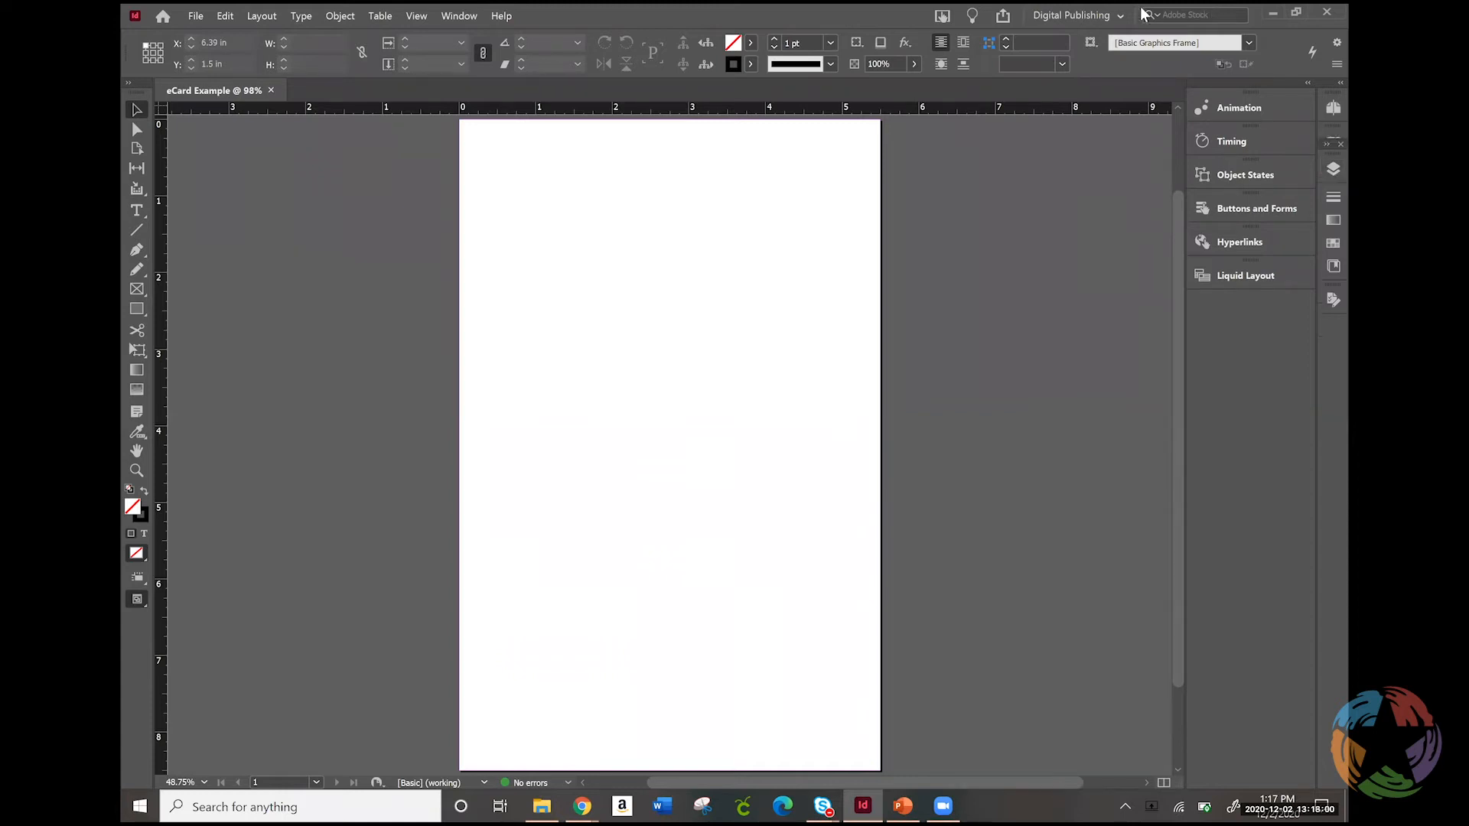
pyautogui.click(1107, 17)
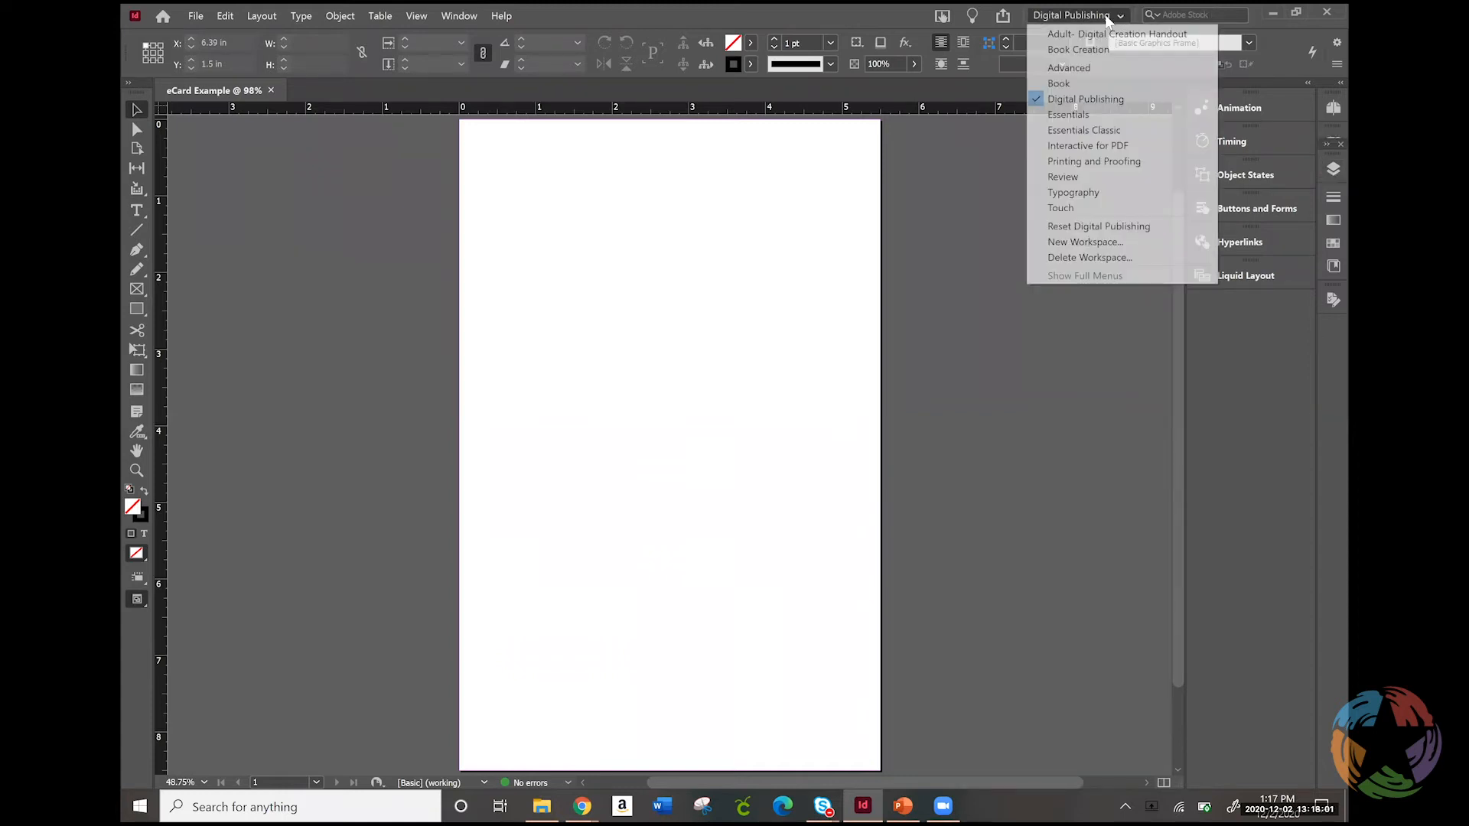
pyautogui.click(1114, 130)
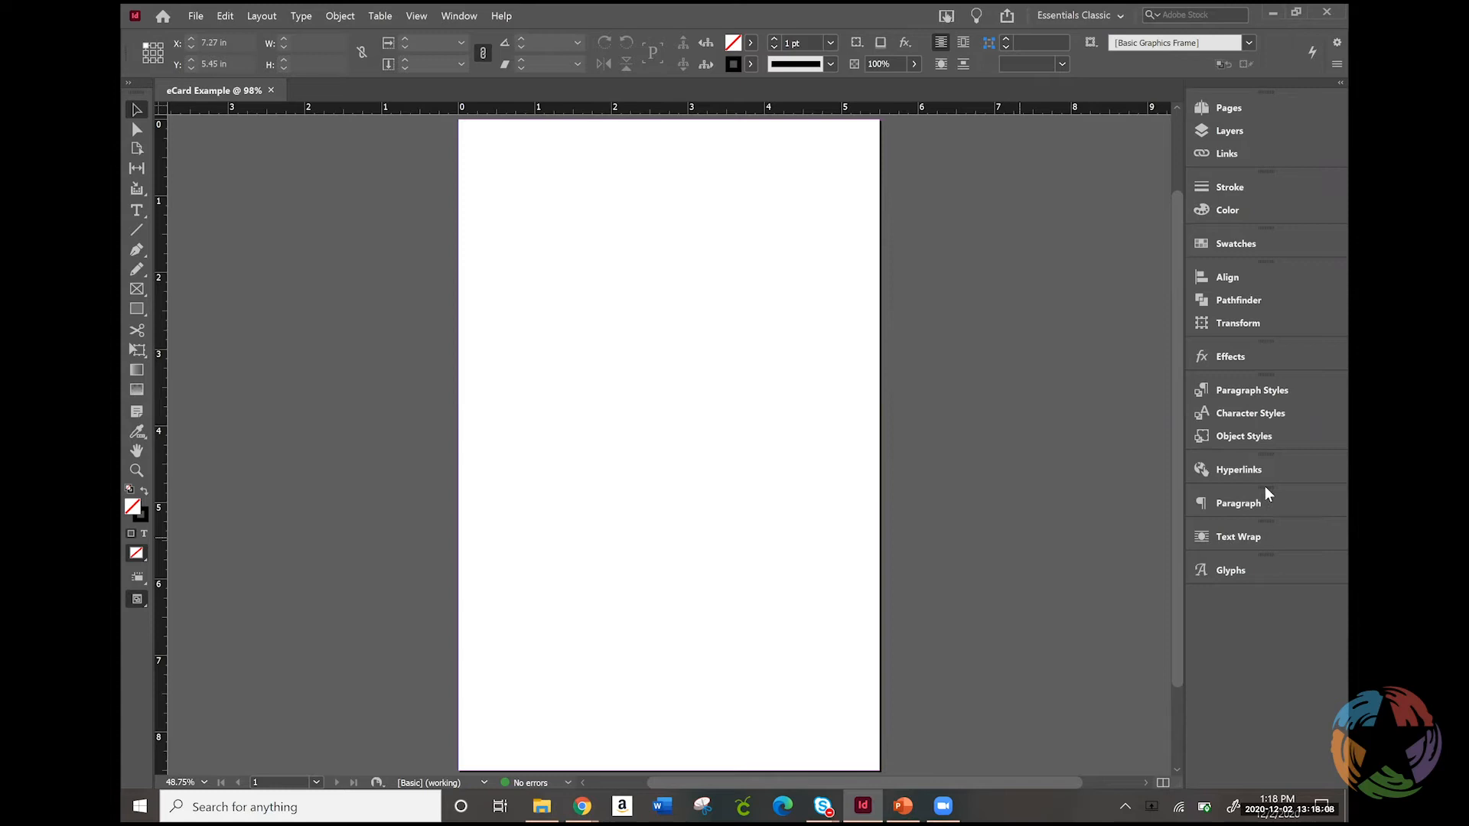
# Show the interactive Animation panel and dock it below Glyphs
pyautogui.click(469, 17)
pyautogui.moveTo(542, 209)
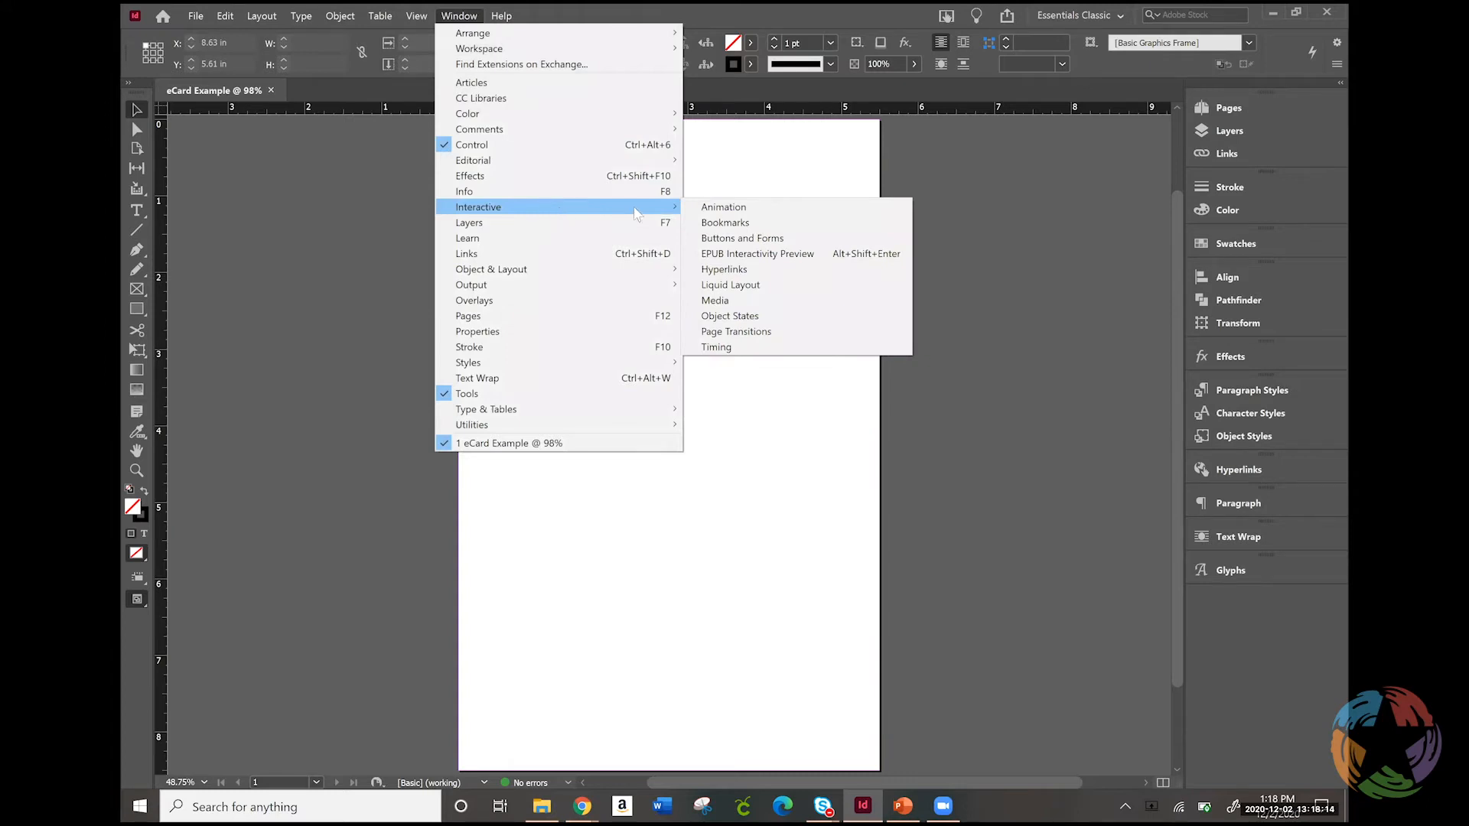
pyautogui.click(711, 210)
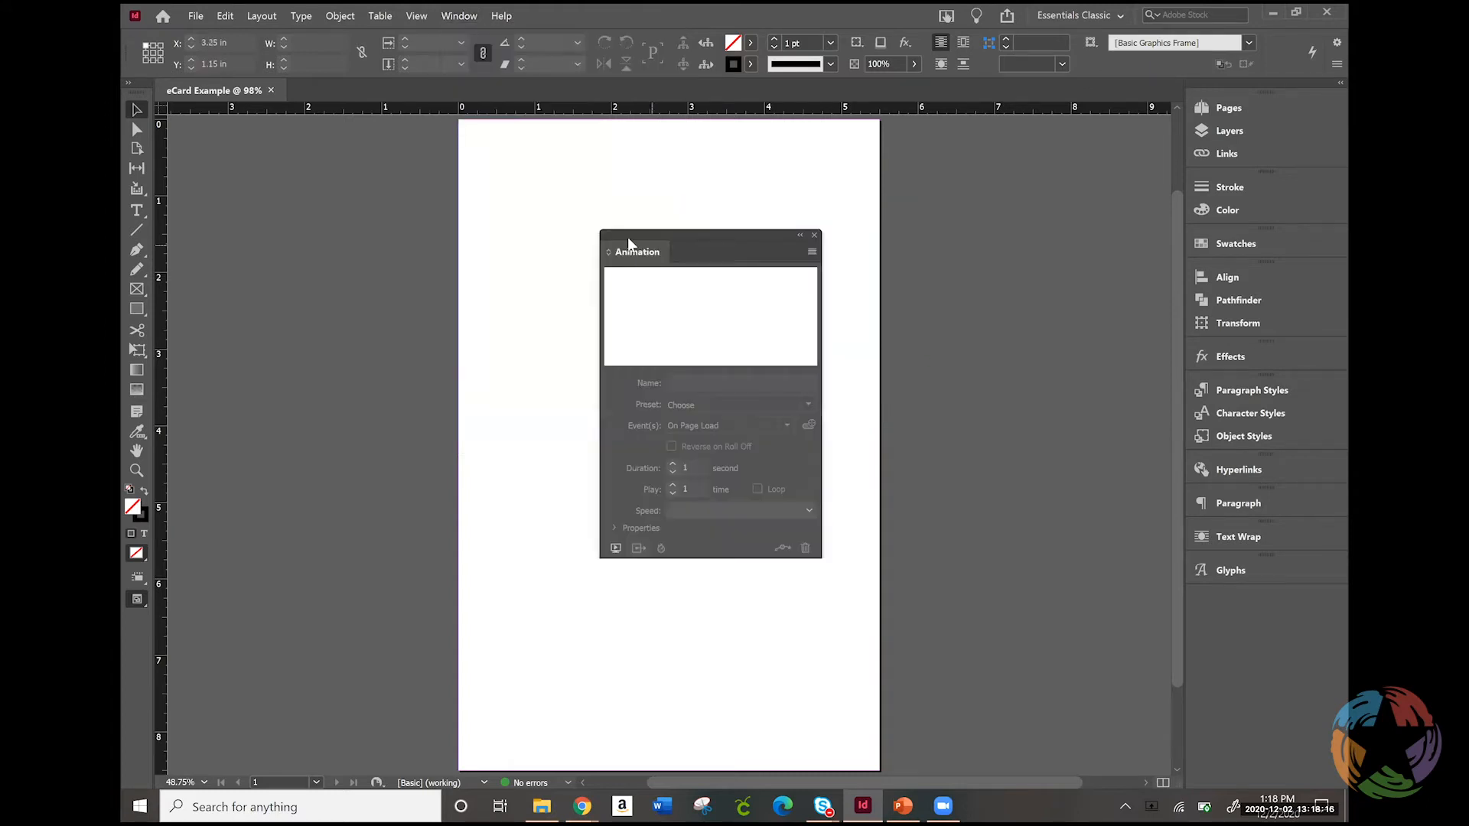
pyautogui.moveTo(677, 245); pyautogui.dragTo(1213, 602)
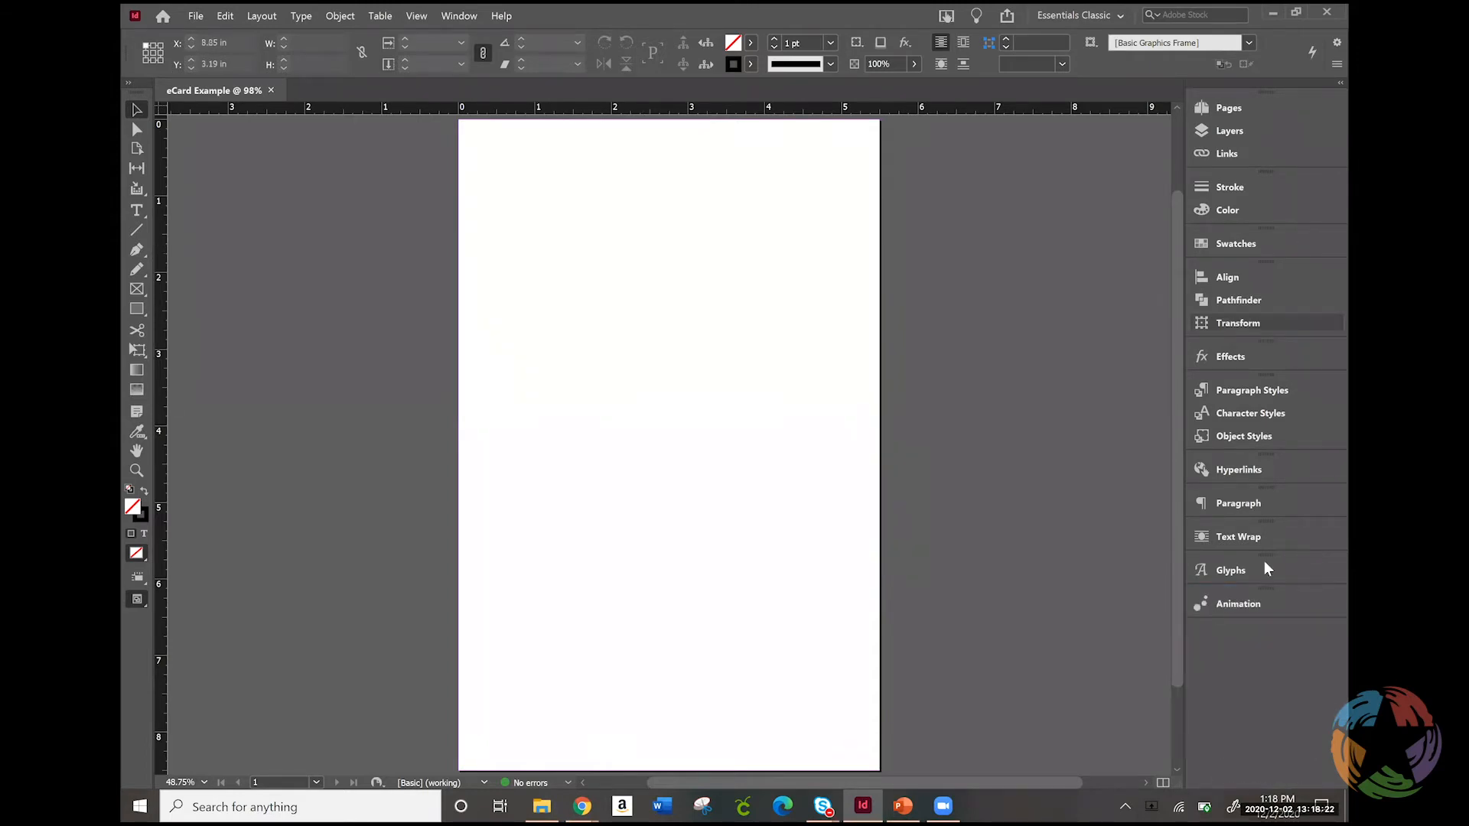
# Show the EPUB Interactivity Preview panel and dock it below Animation
pyautogui.click(462, 16)
pyautogui.moveTo(507, 207)
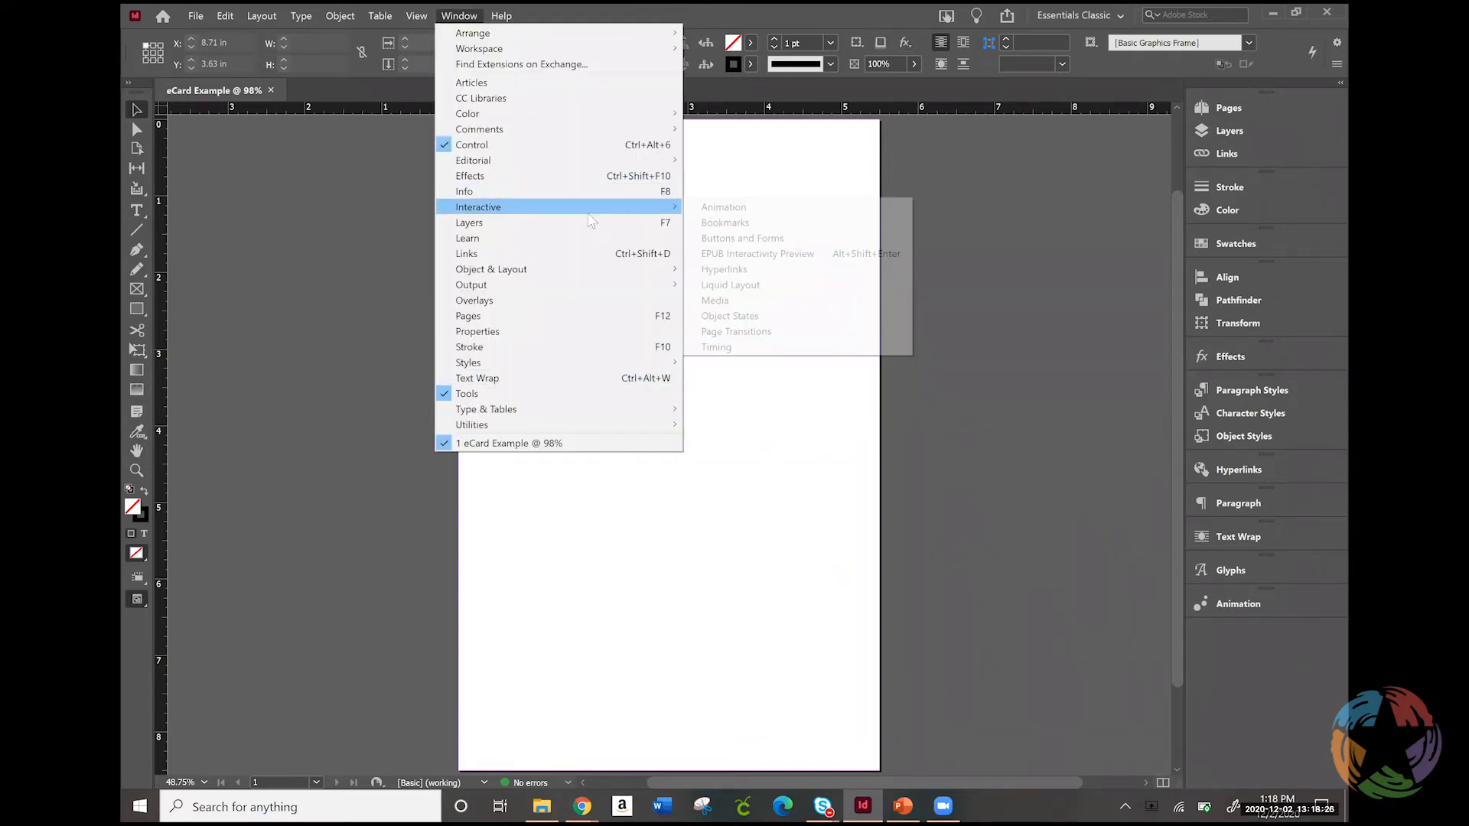
pyautogui.click(733, 256)
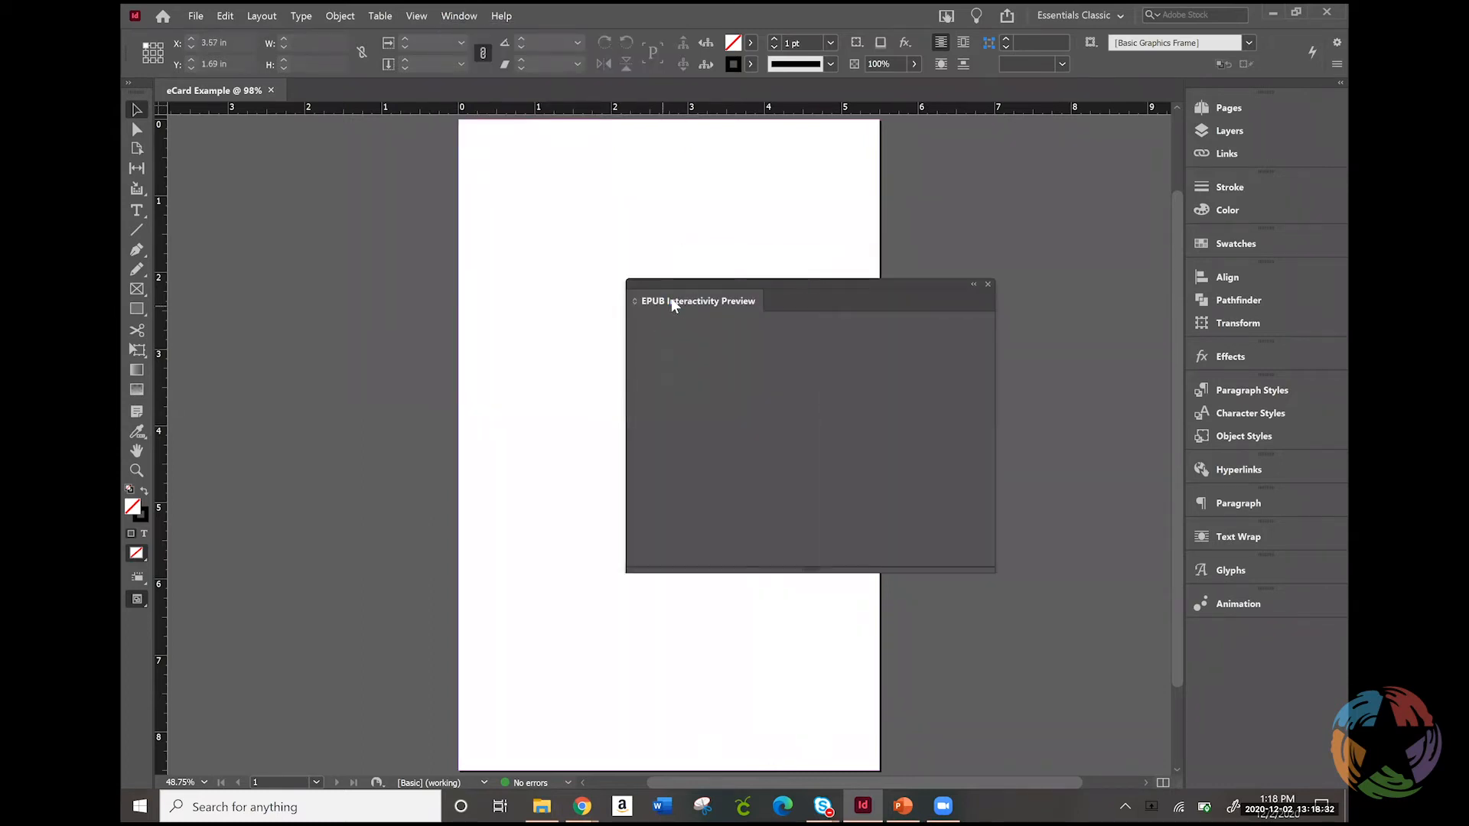
pyautogui.moveTo(672, 296); pyautogui.dragTo(1236, 634)
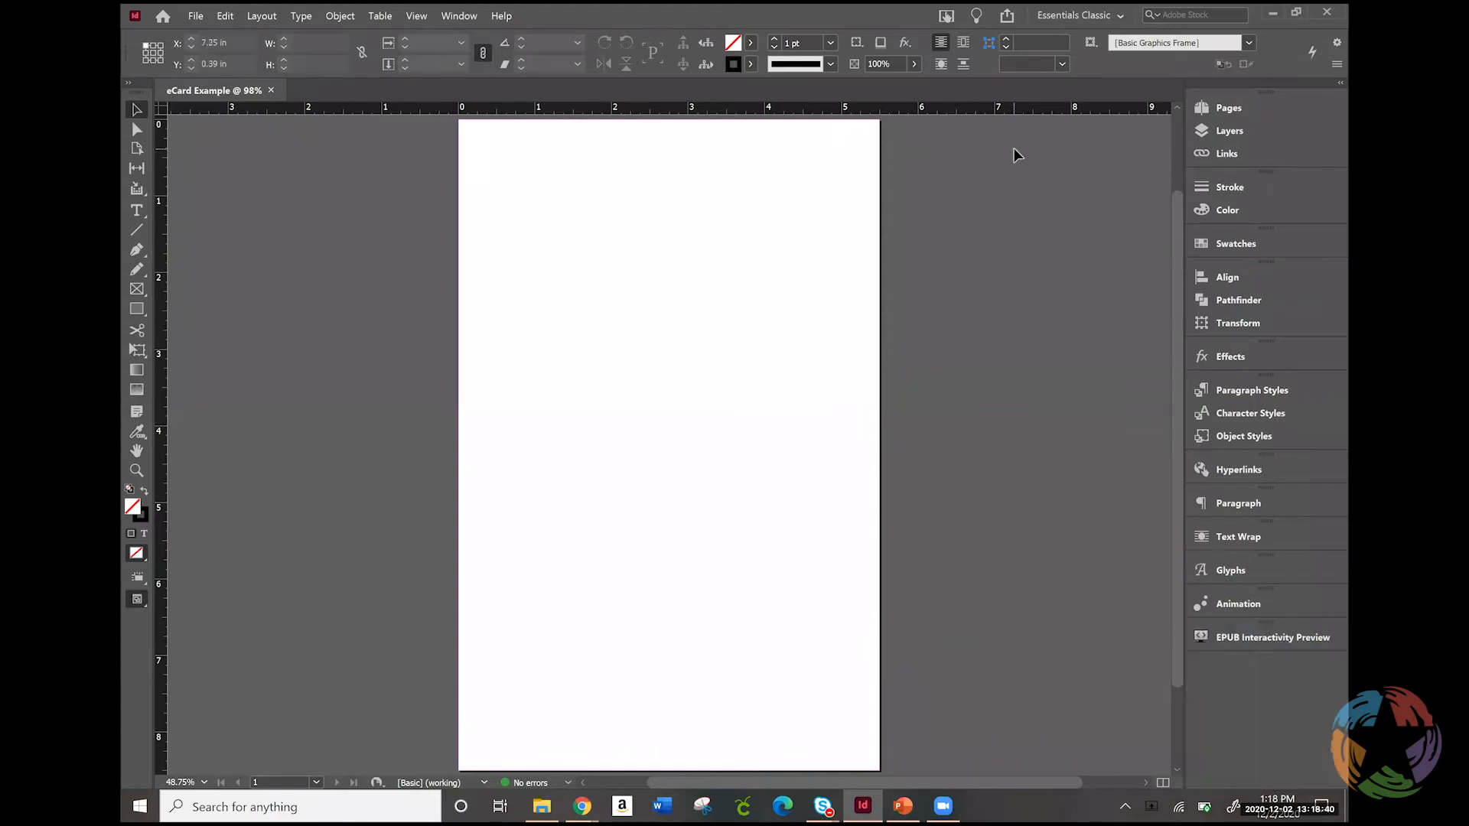
# Show the interactive Timing panel and dock it below EPUB Interactivity Preview
pyautogui.click(462, 14)
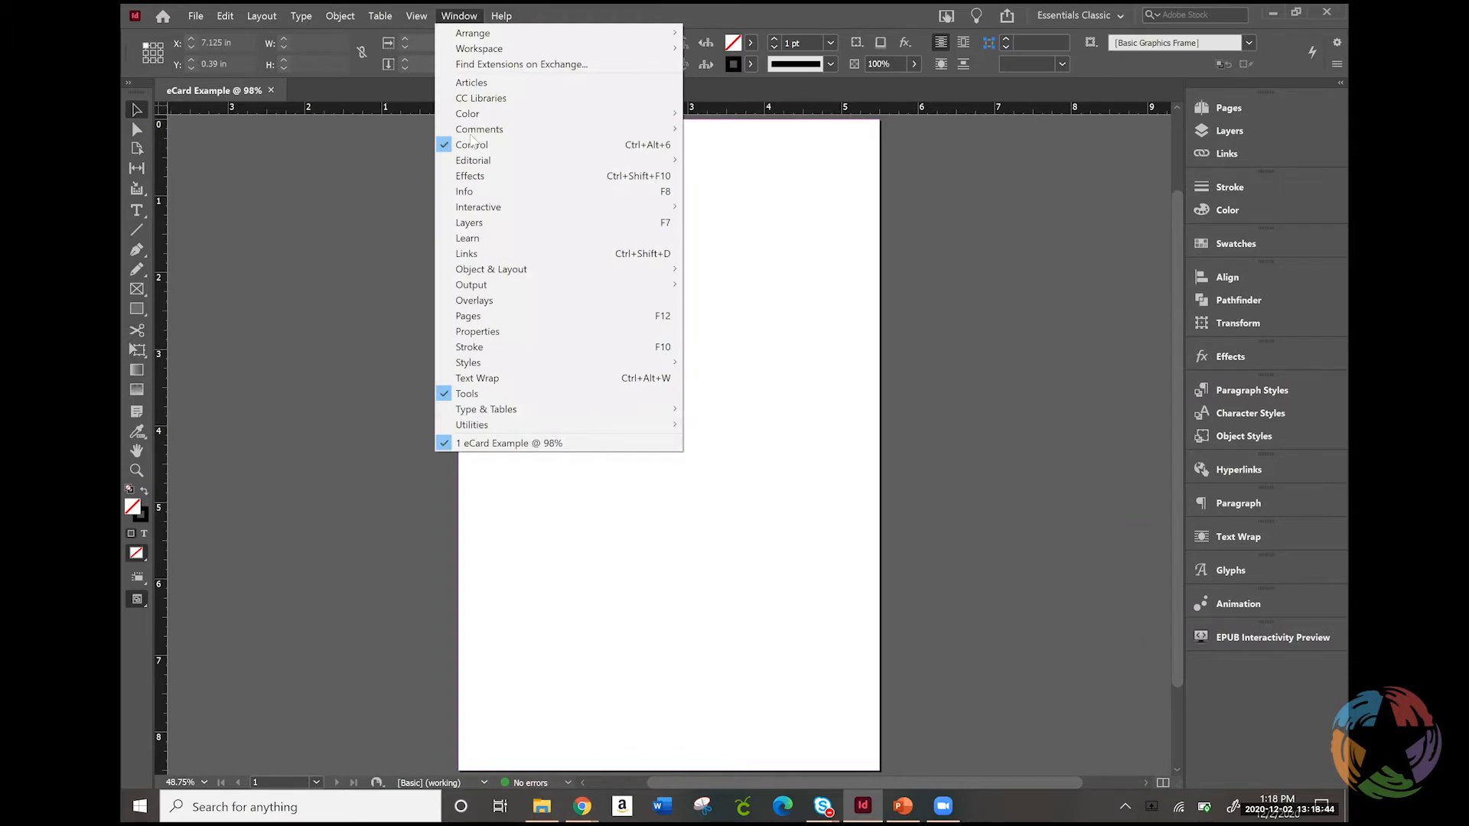
pyautogui.moveTo(492, 272)
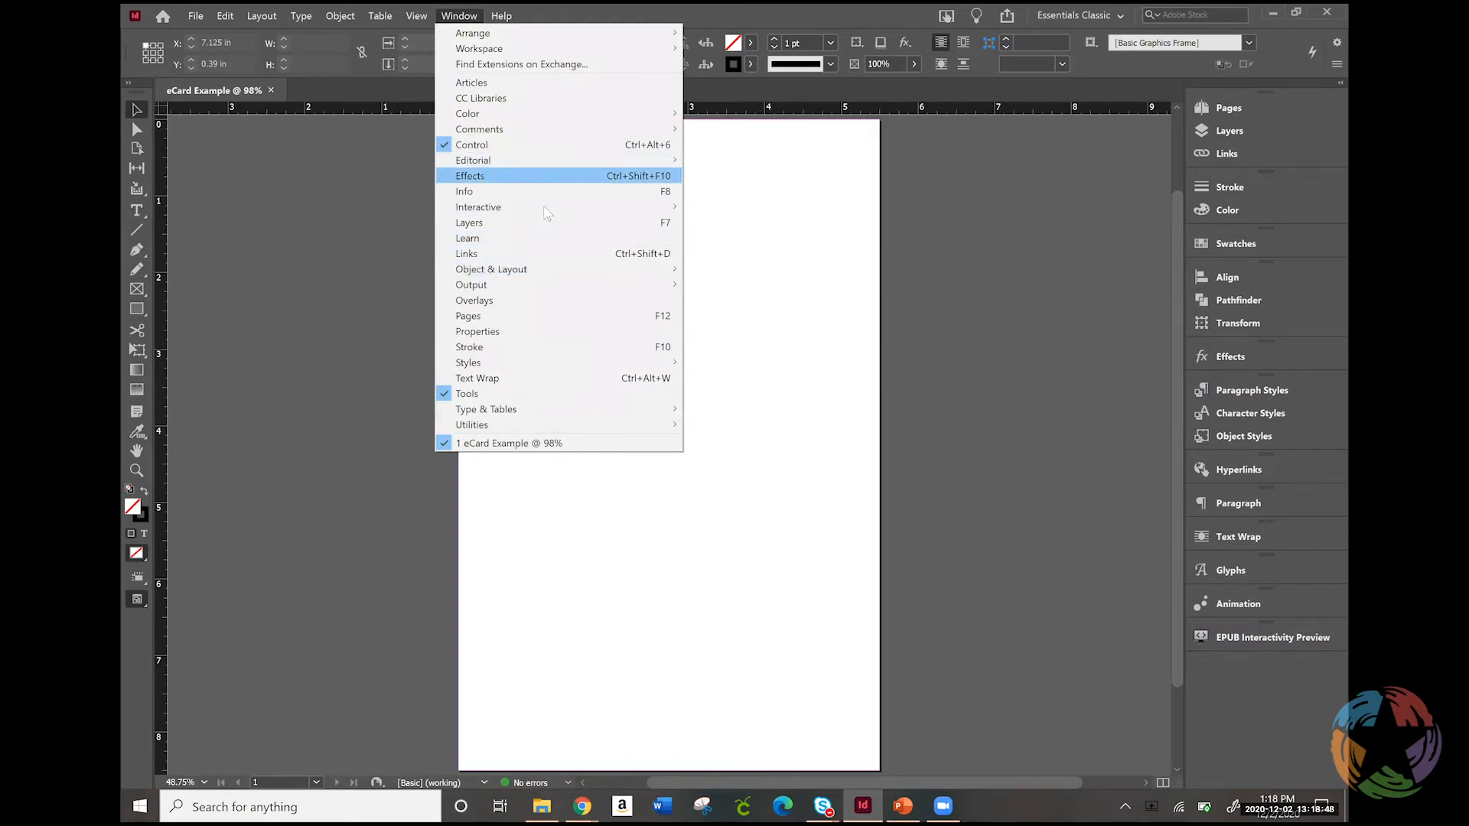
pyautogui.moveTo(544, 212)
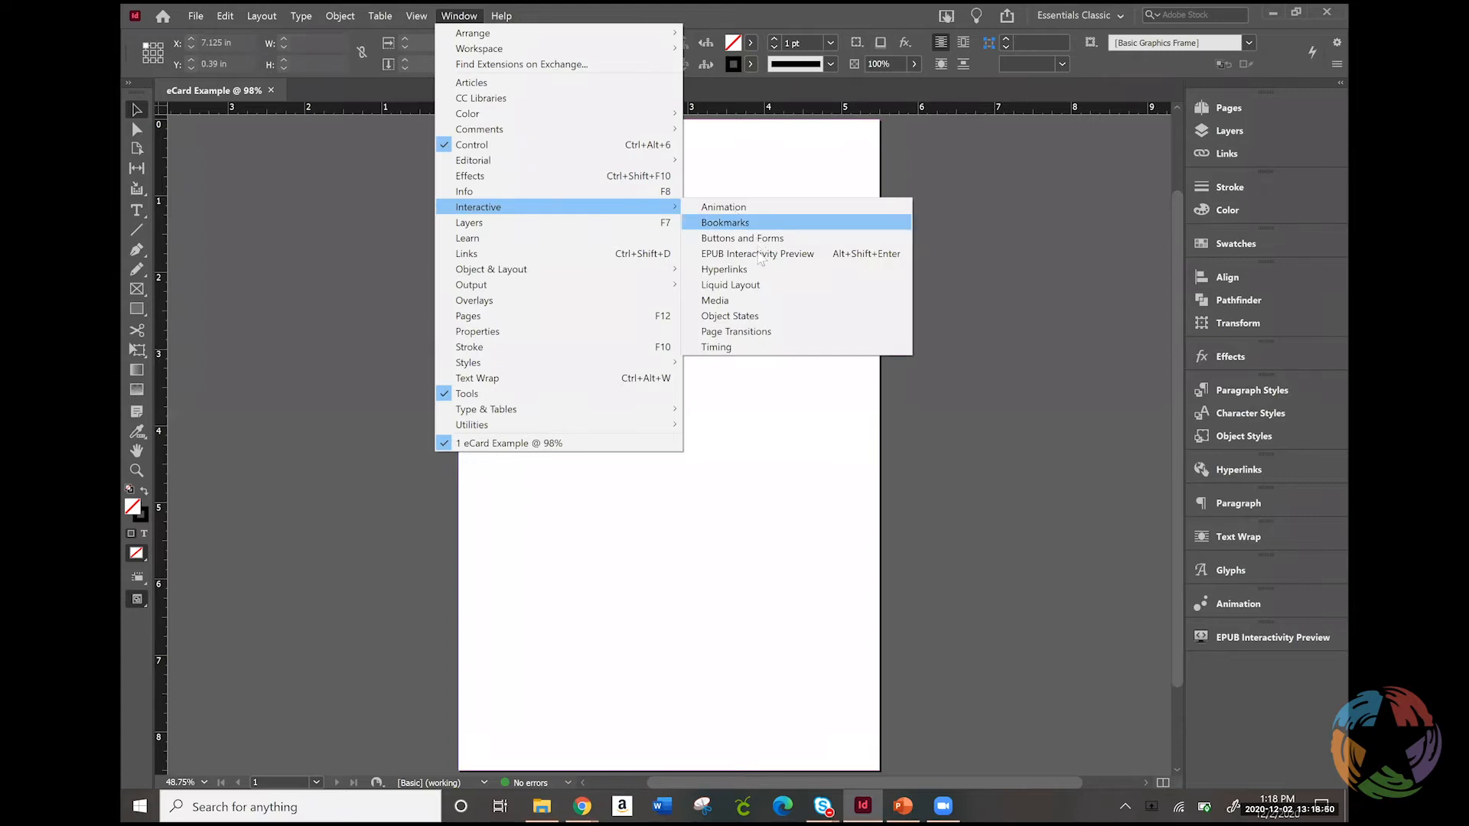
pyautogui.click(768, 349)
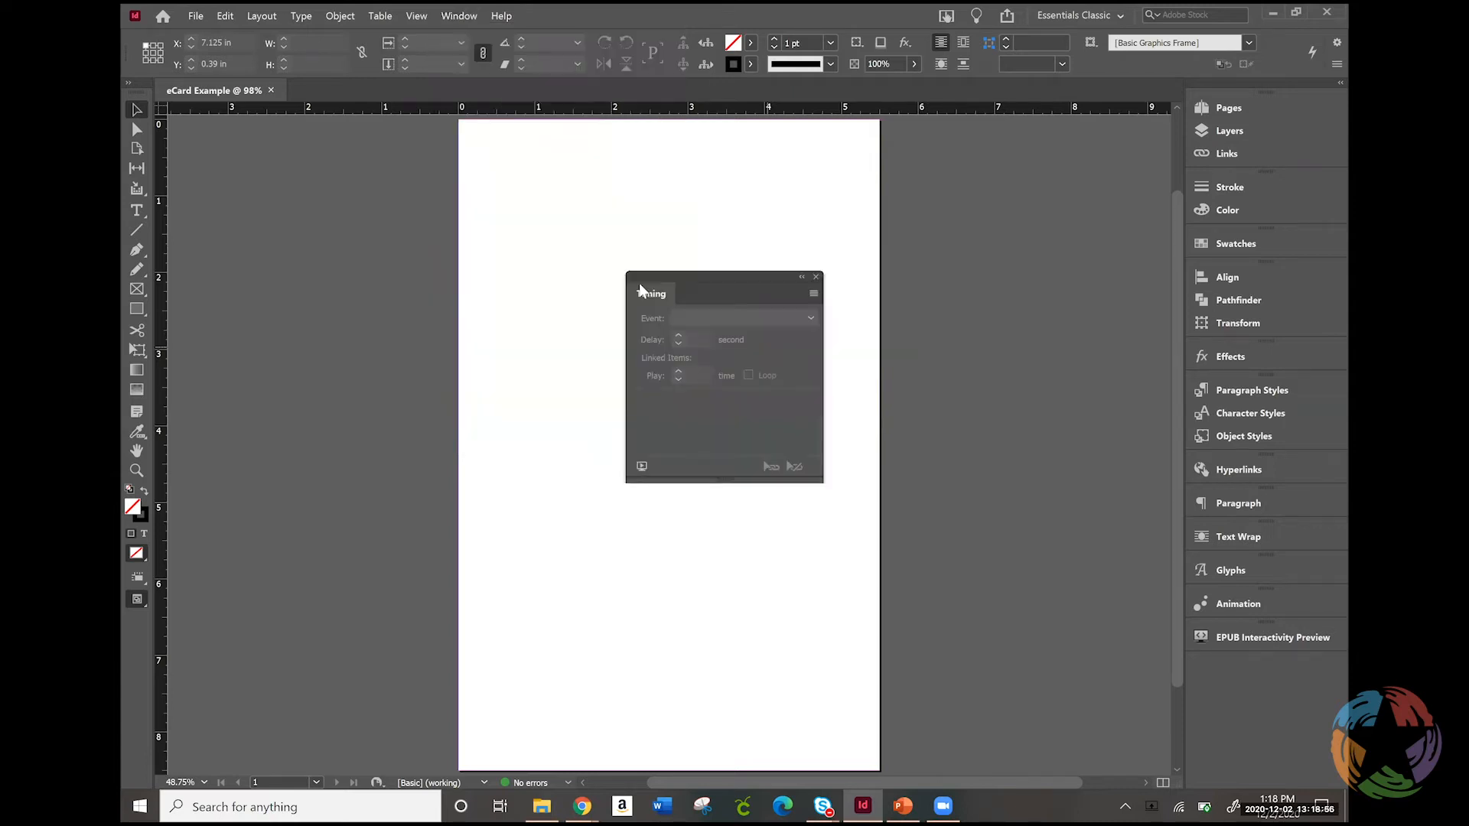
pyautogui.moveTo(644, 292); pyautogui.dragTo(1241, 693)
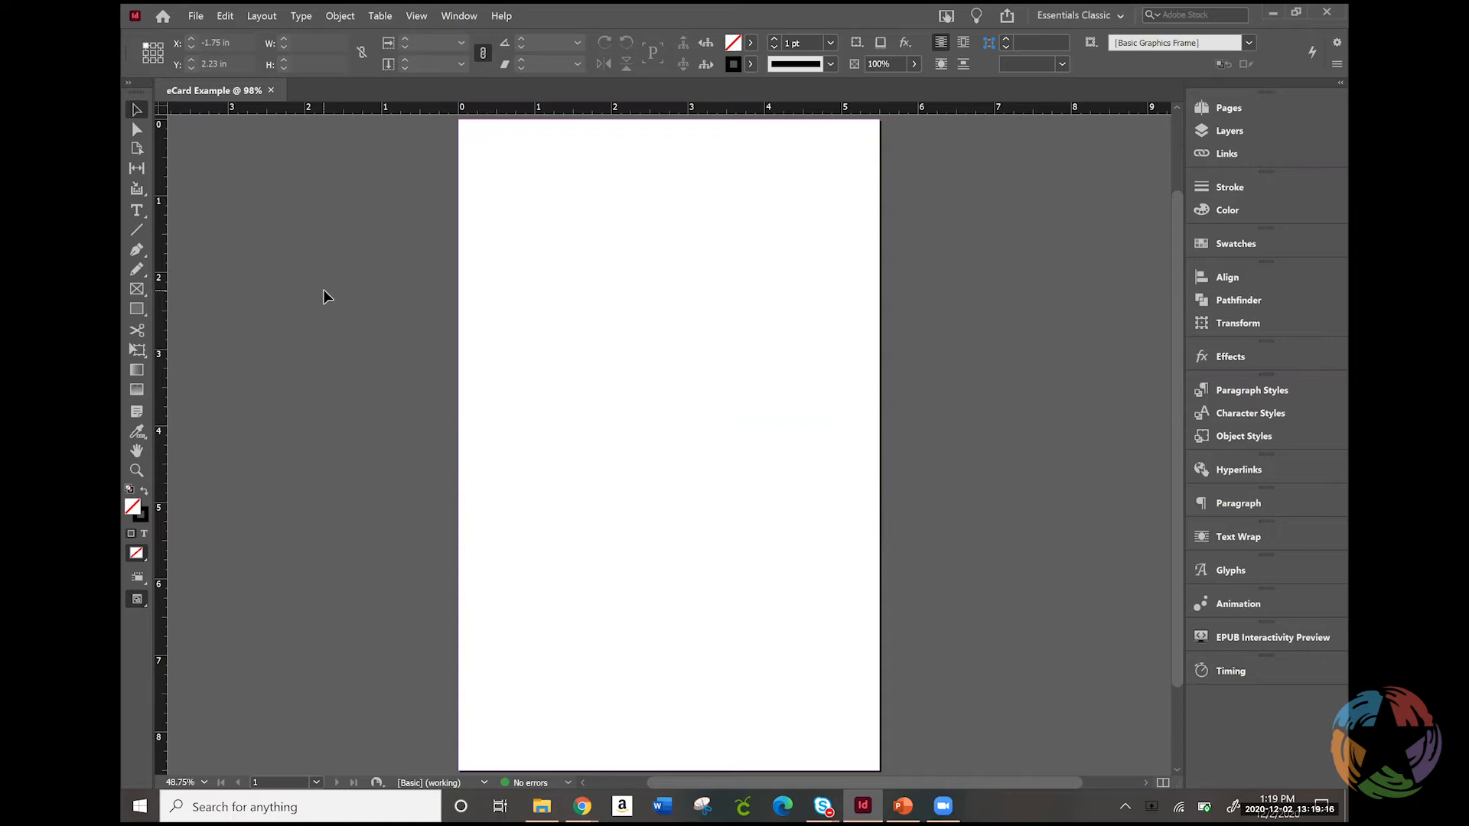
# Show the document's layers and rename Layer 1 as "Graphics"
pyautogui.click(133, 217)
pyautogui.click(1198, 130)
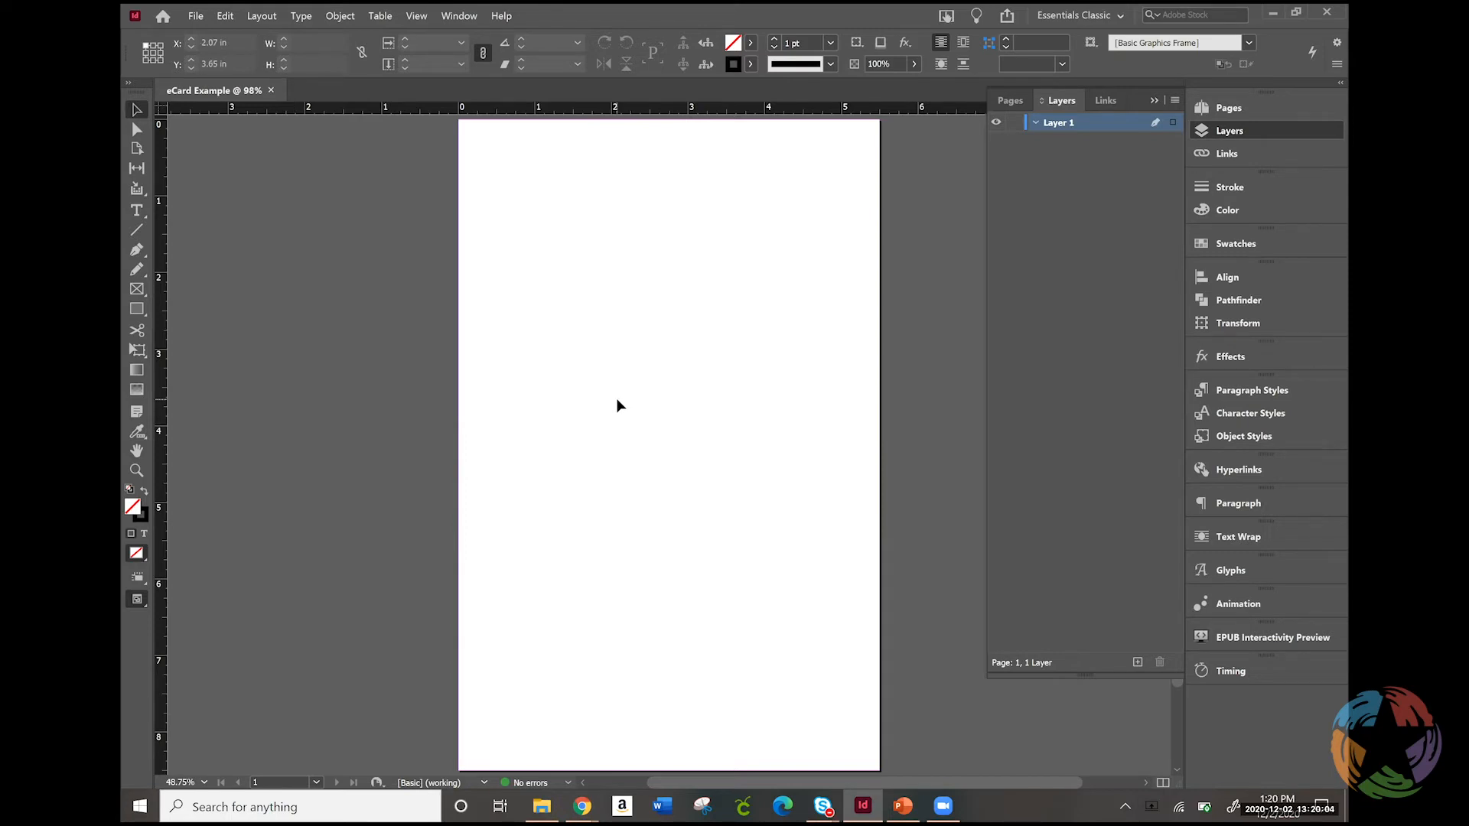
pyautogui.doubleClick(1063, 124)
pyautogui.write('G')
pyautogui.write('rahpi')
pyautogui.press('BackSpace')
pyautogui.press('BackSpace')
pyautogui.press('BackSpace')
pyautogui.write('phics')
pyautogui.press('Return')
# Add a second layer above Graphics and name it "Text"
pyautogui.click(1138, 663)
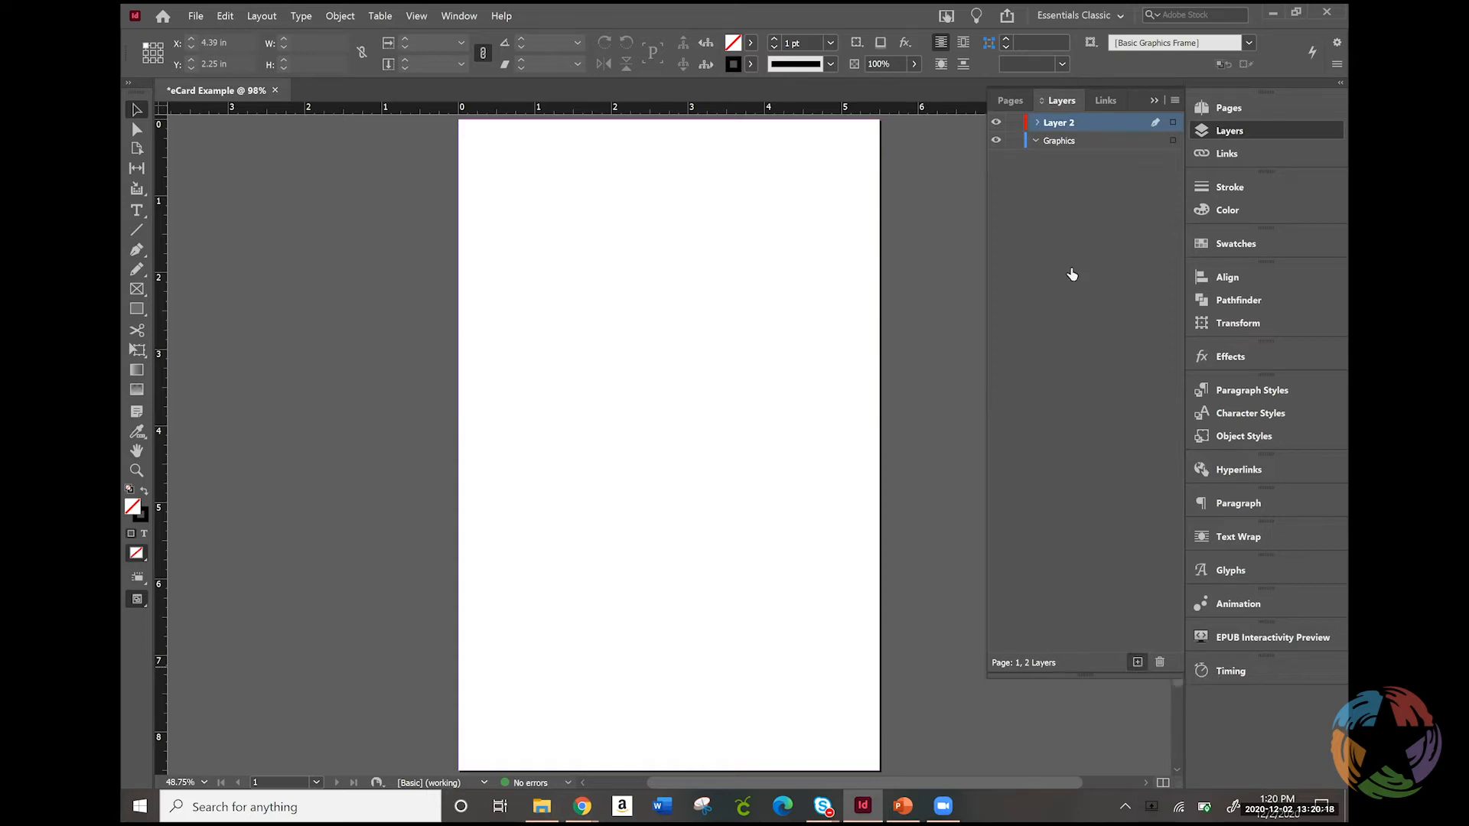
pyautogui.doubleClick(1069, 124)
pyautogui.write('Text')
pyautogui.press('Return')
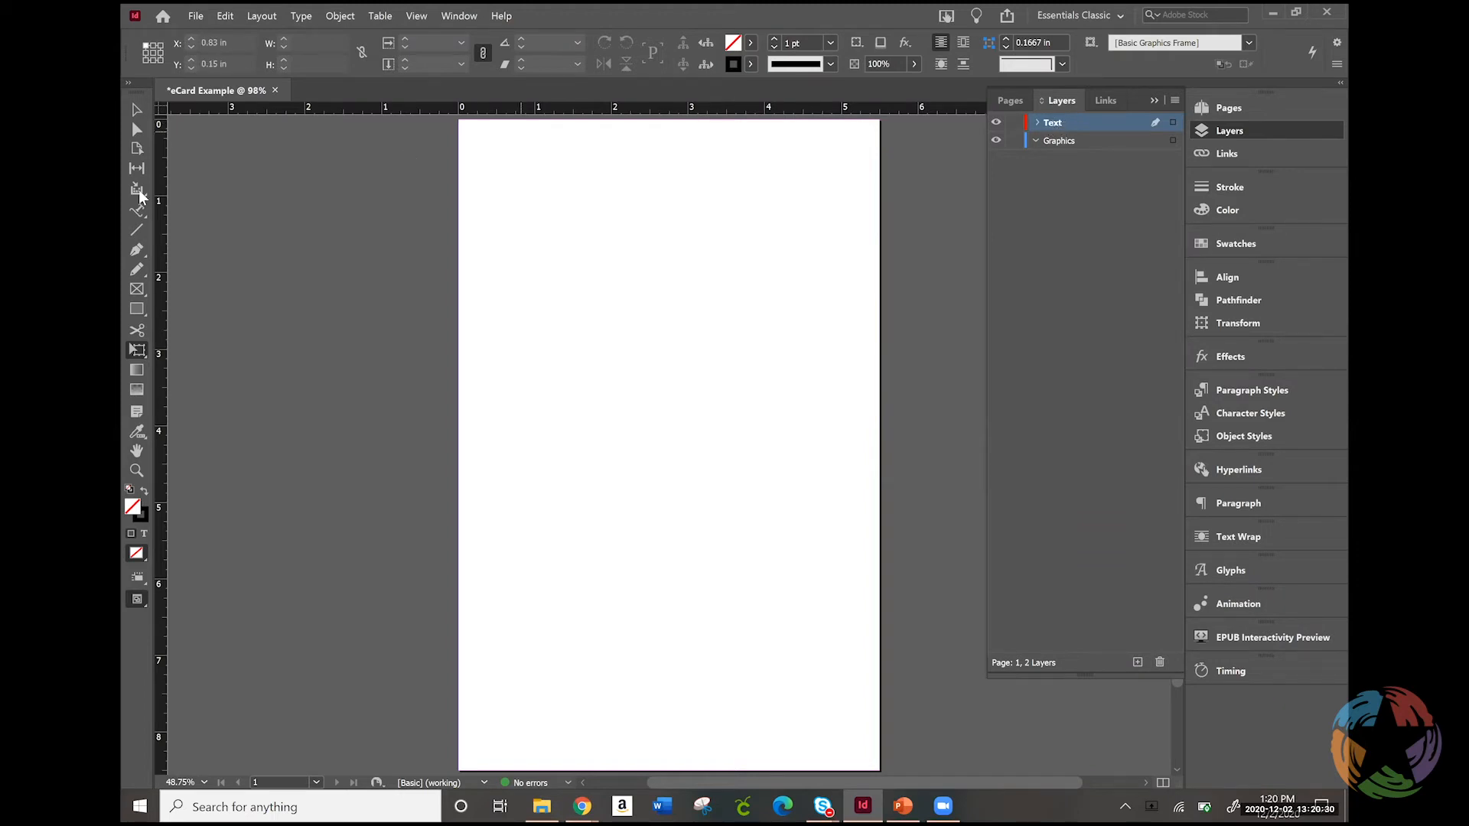
# Draw a rectangle frame about 2.44 x 1.78 in on the Text layer and one about 2.04 x 1.64 in on the Graphics layer
pyautogui.click(136, 289)
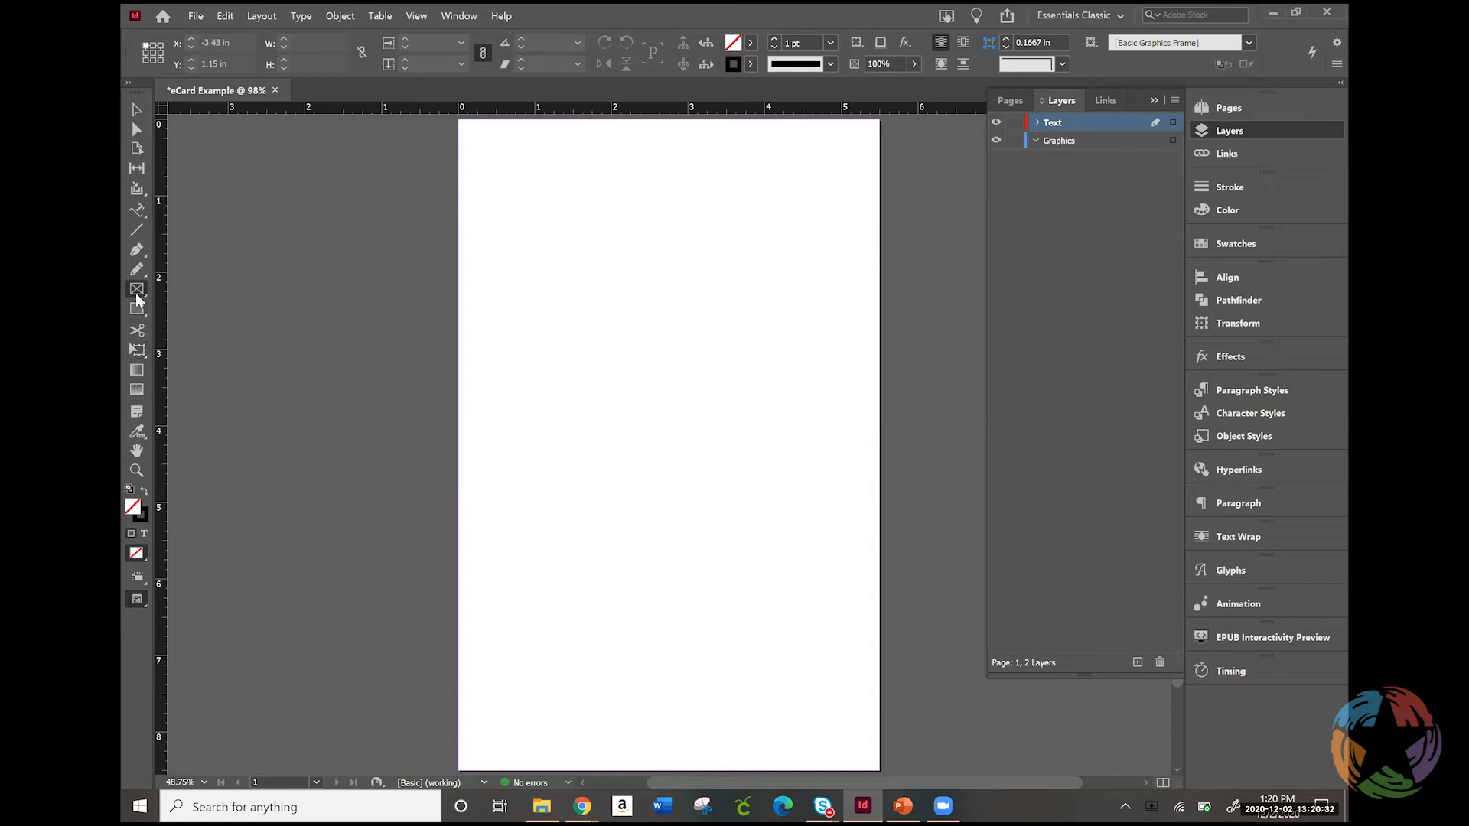
pyautogui.moveTo(522, 192); pyautogui.dragTo(709, 328)
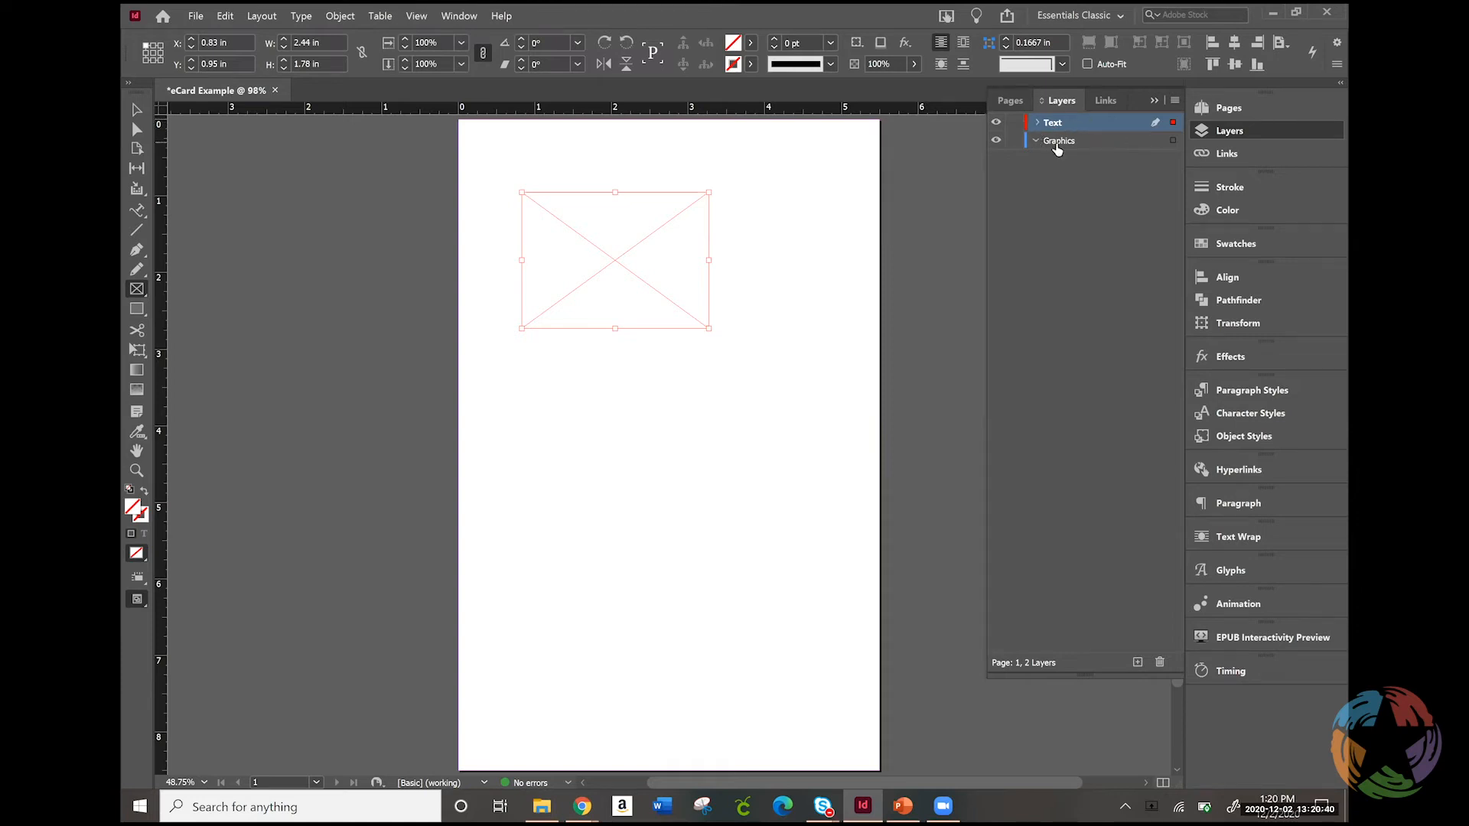
pyautogui.click(1056, 145)
pyautogui.moveTo(580, 345); pyautogui.dragTo(736, 470)
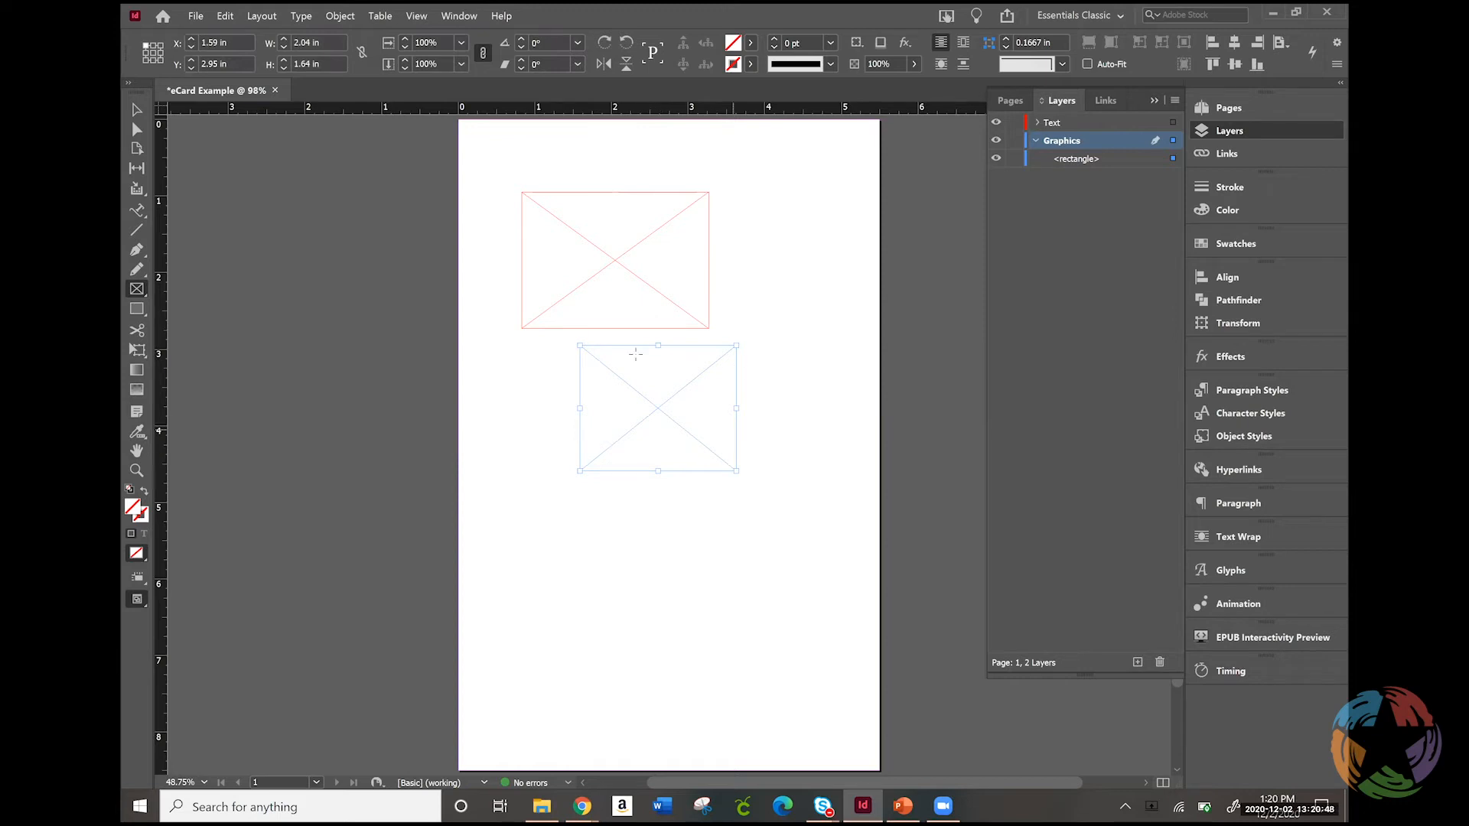
# Delete the rectangle frame on the Text layer
pyautogui.click(136, 111)
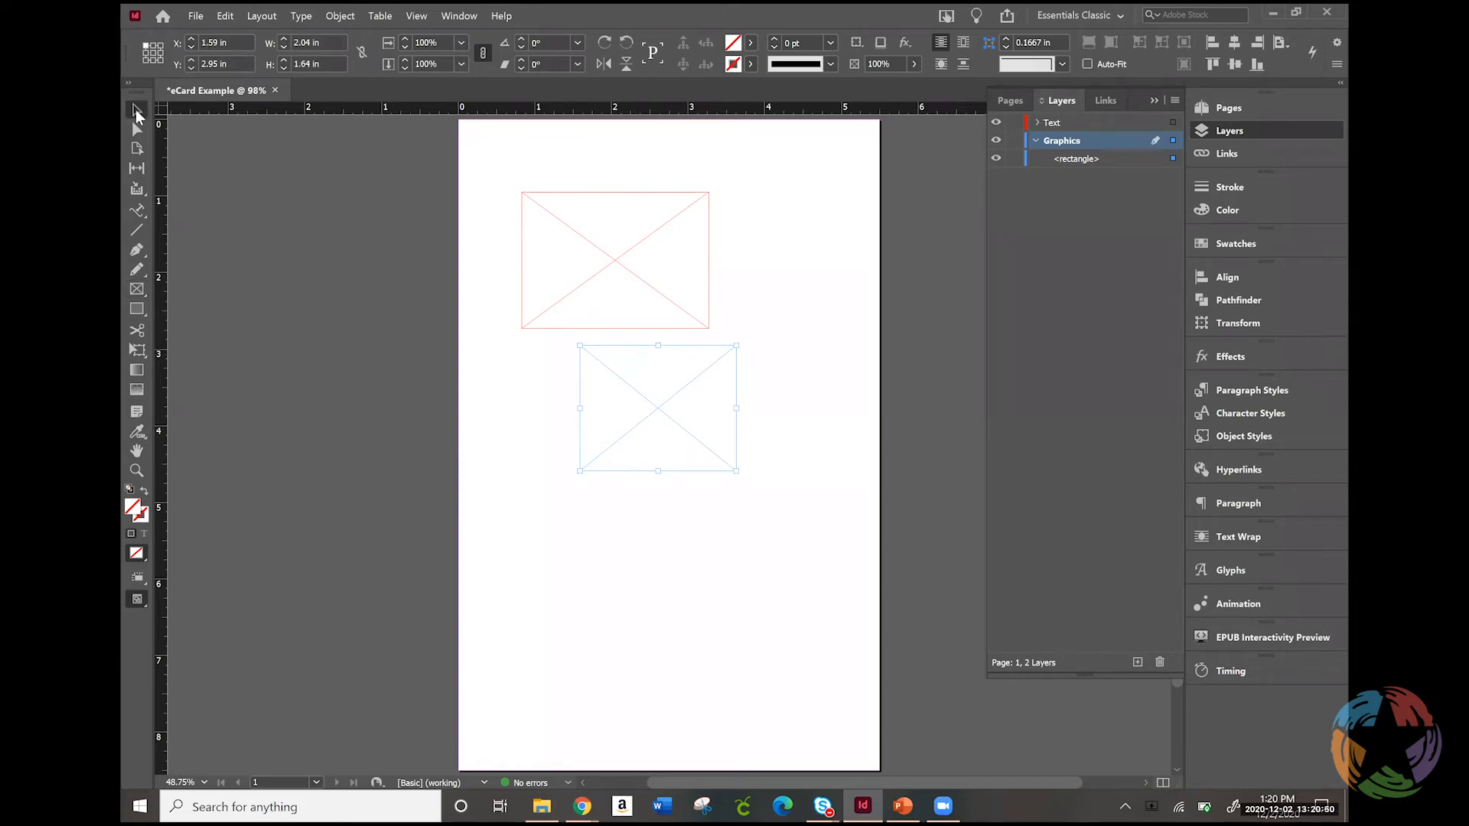
pyautogui.click(686, 269)
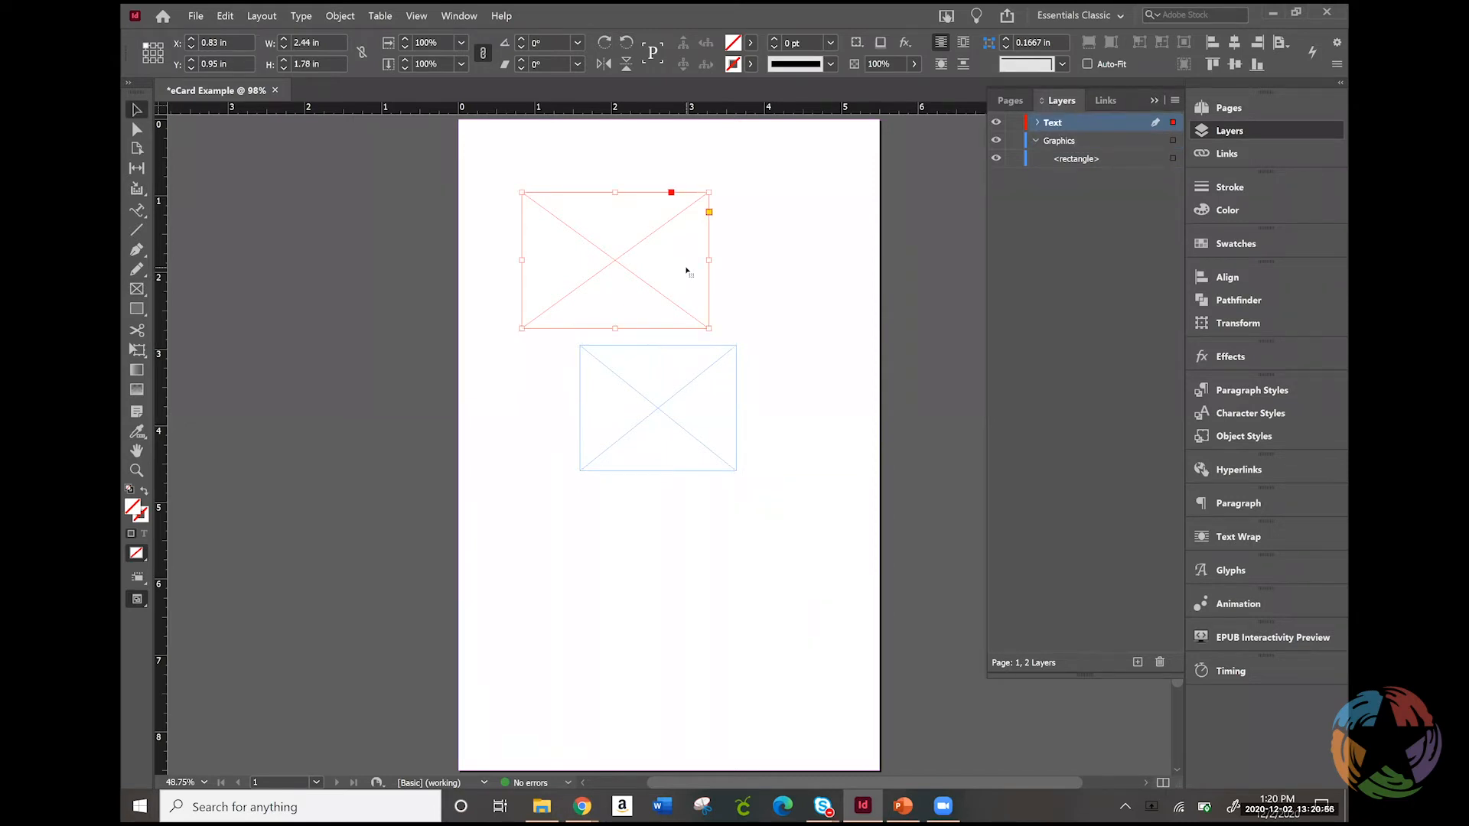
pyautogui.press('Delete')
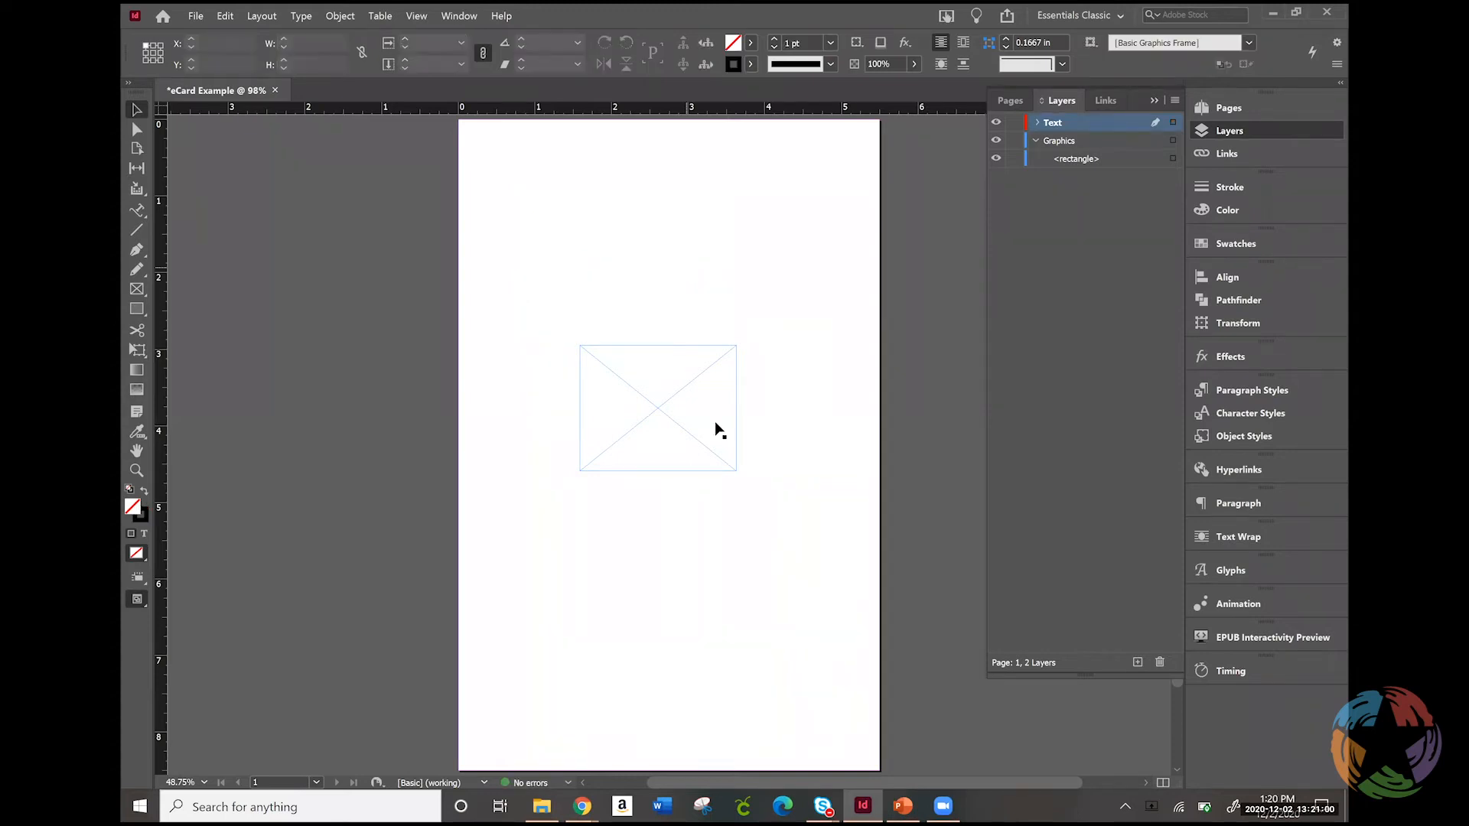
# Move the Graphics layer's rectangle frame to the page's upper-left corner at X 0 in, Y 0 in, and deselect it
pyautogui.click(629, 396)
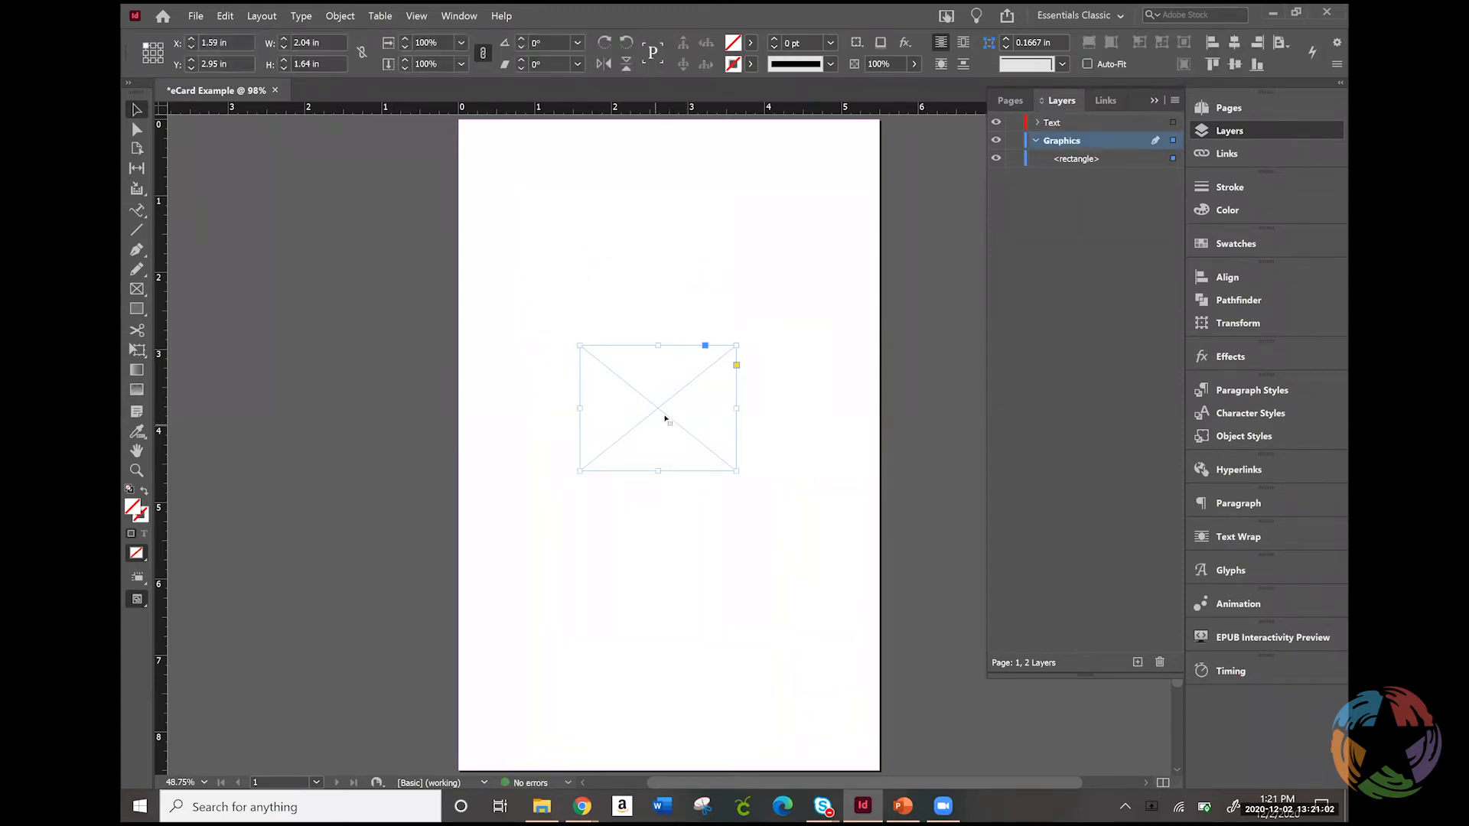
pyautogui.moveTo(641, 376); pyautogui.dragTo(538, 186)
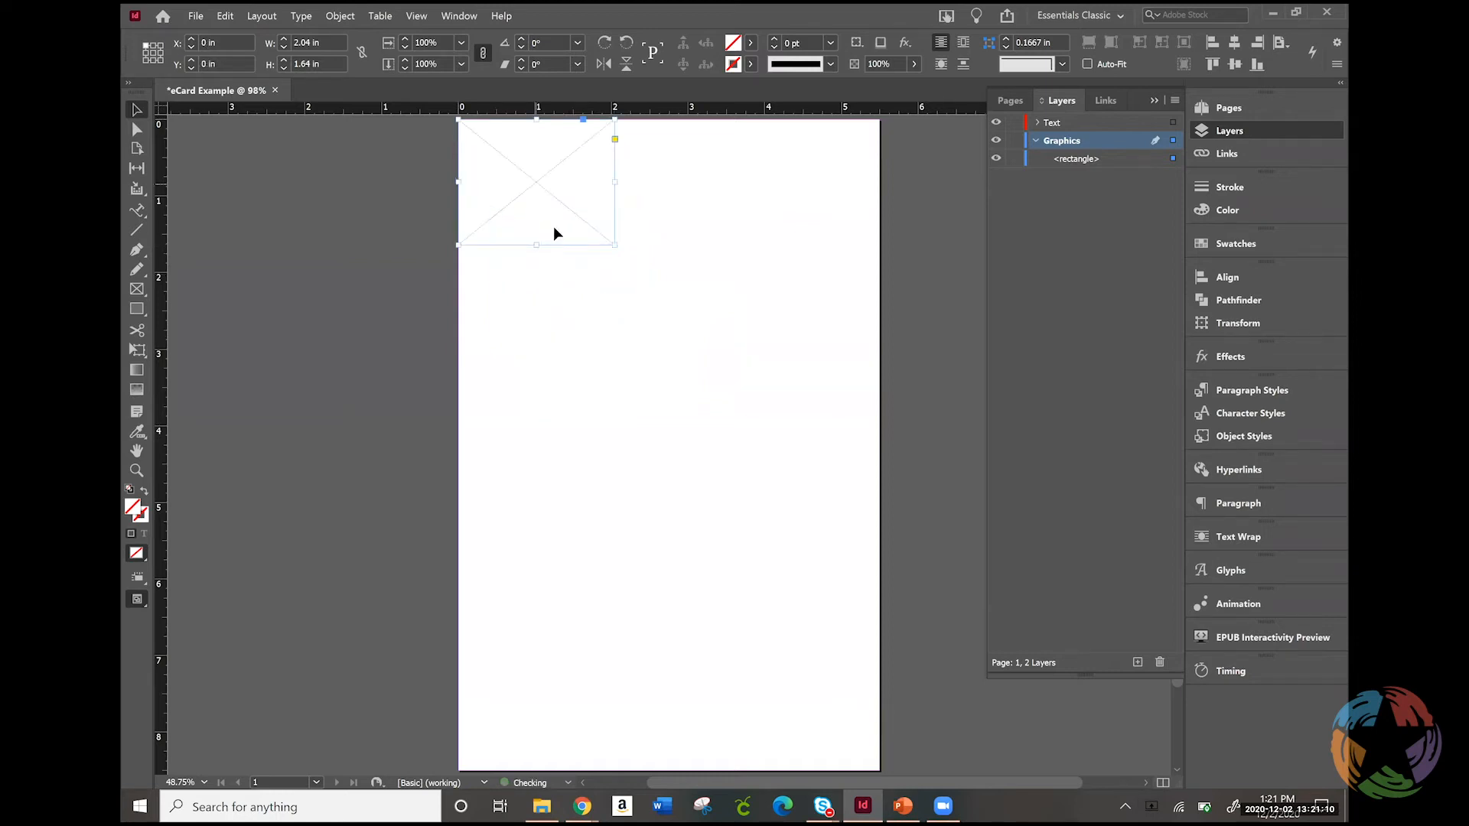
pyautogui.click(829, 397)
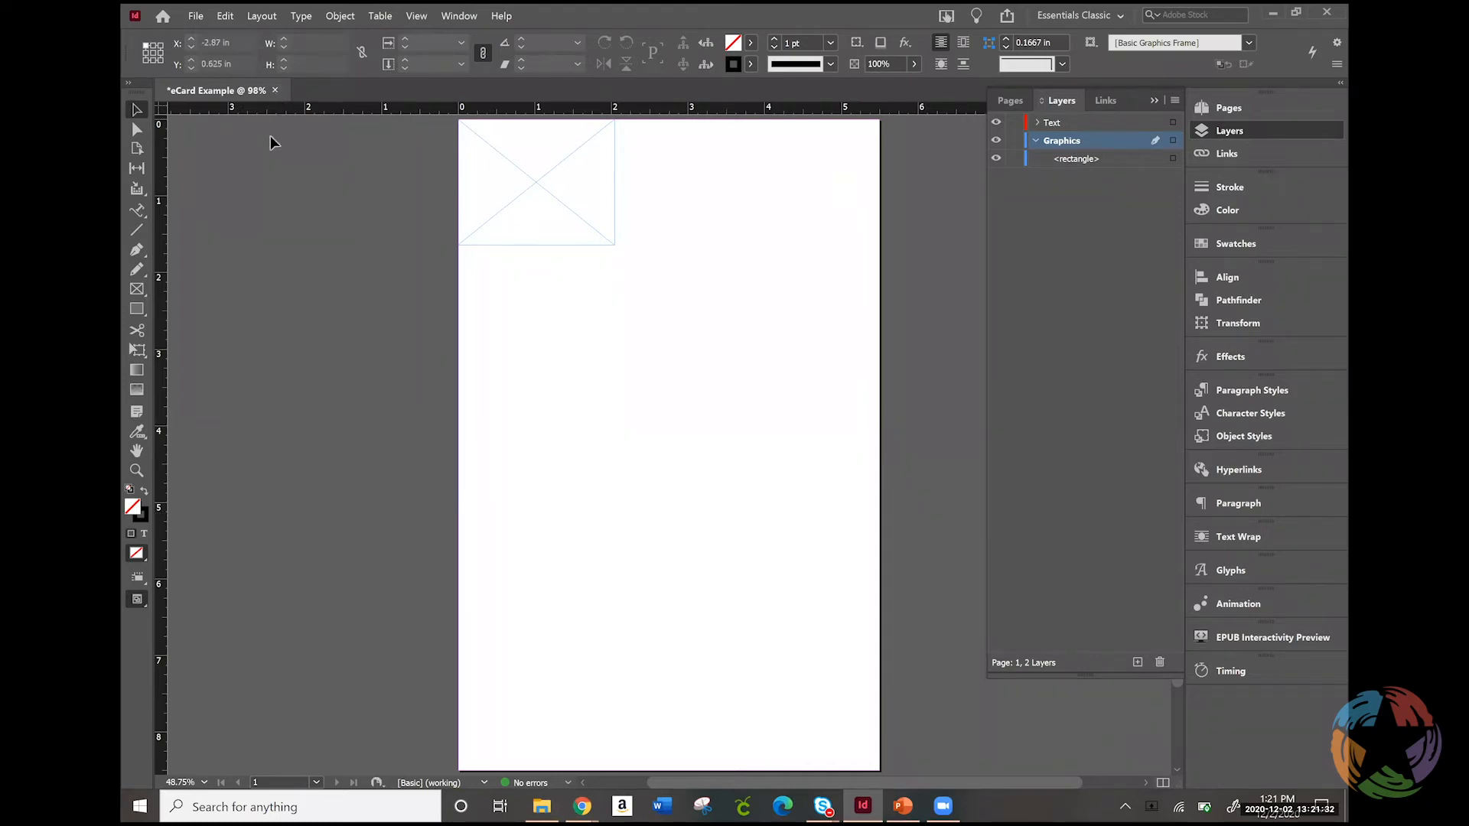
# Change the document's page orientation to landscape (8.5 x 5.5 in) with the preview turned on
pyautogui.click(195, 16)
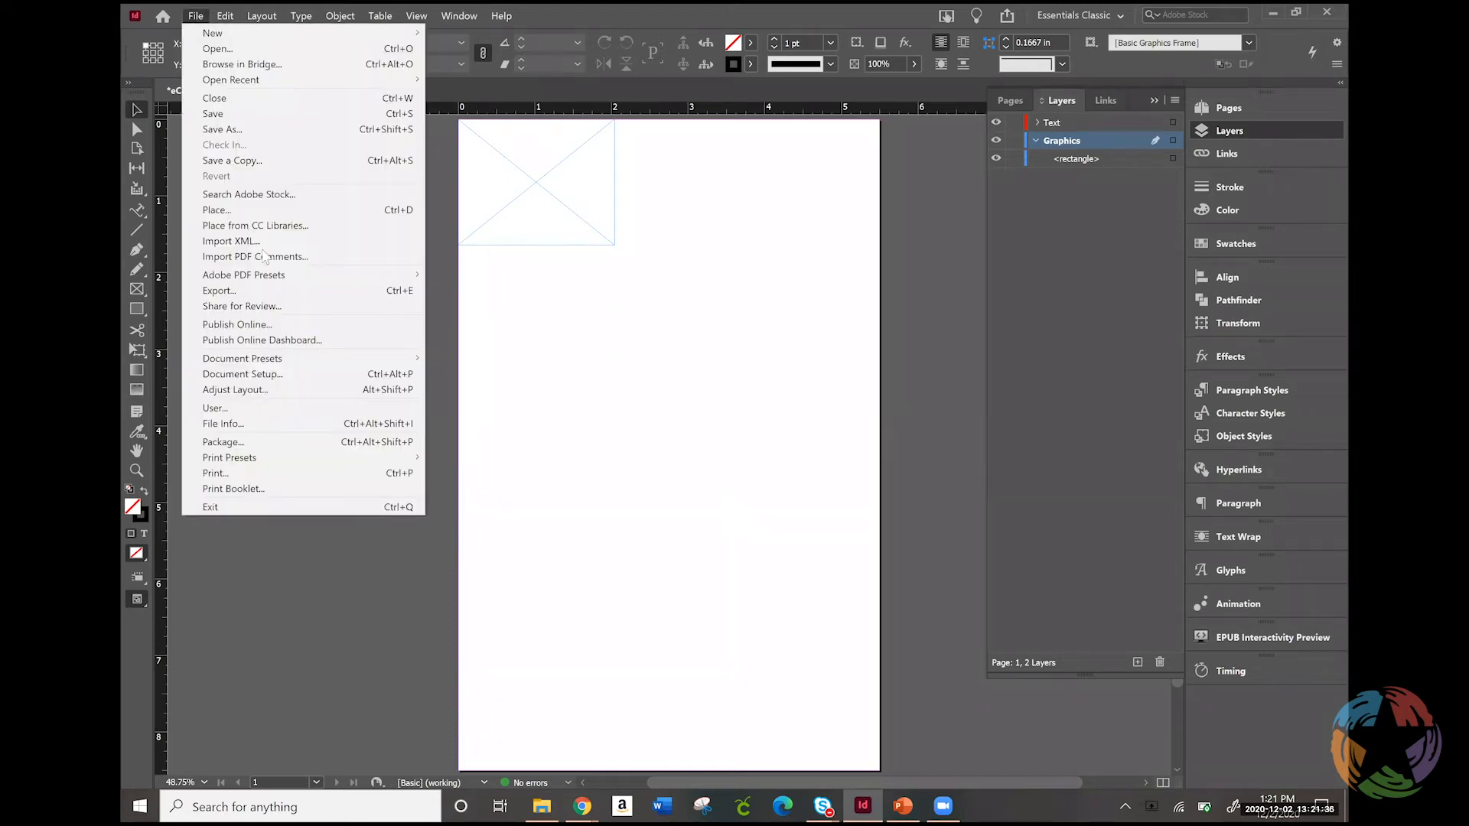
pyautogui.click(254, 374)
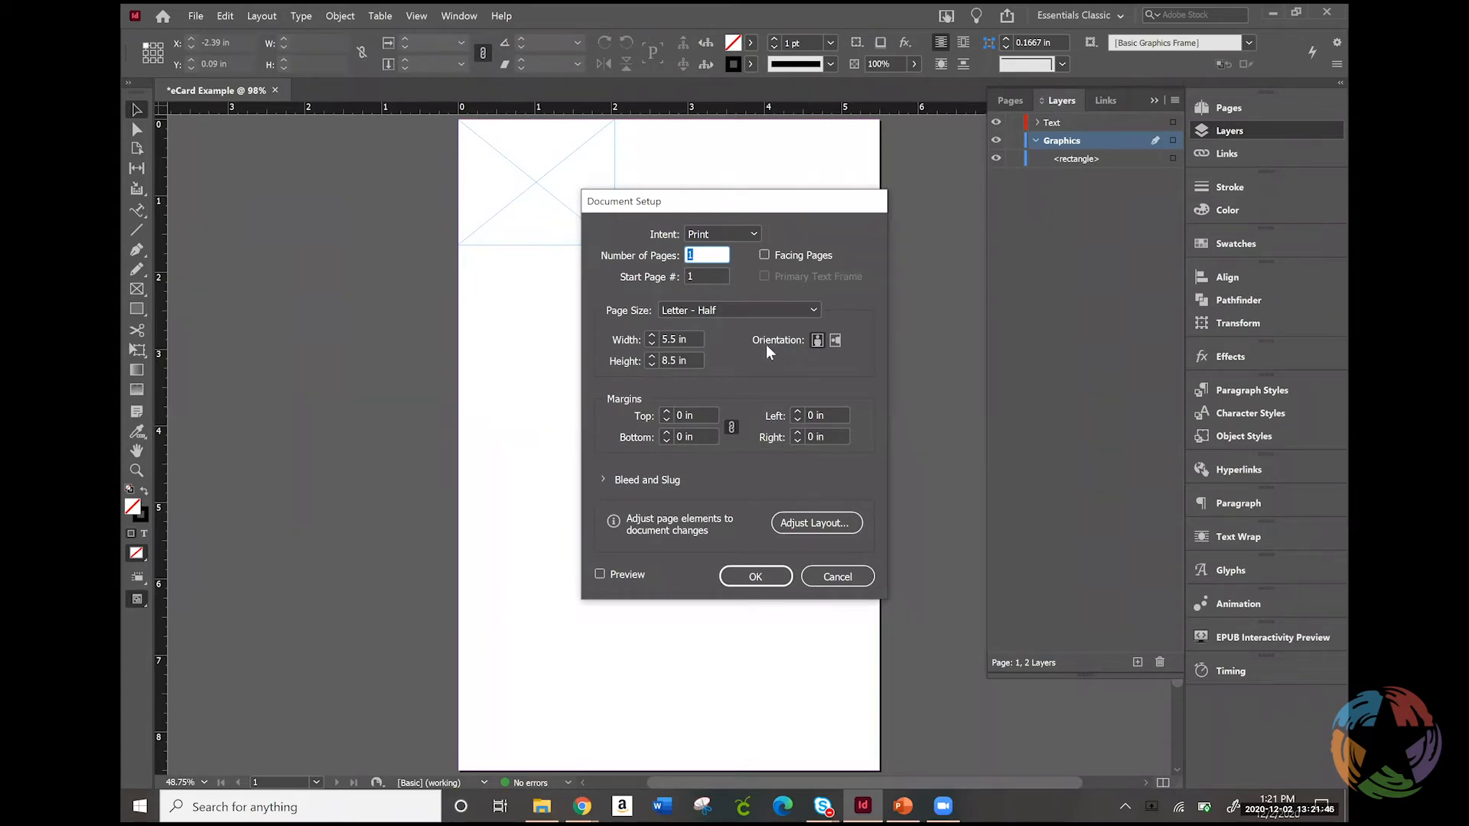
pyautogui.click(836, 340)
pyautogui.click(600, 574)
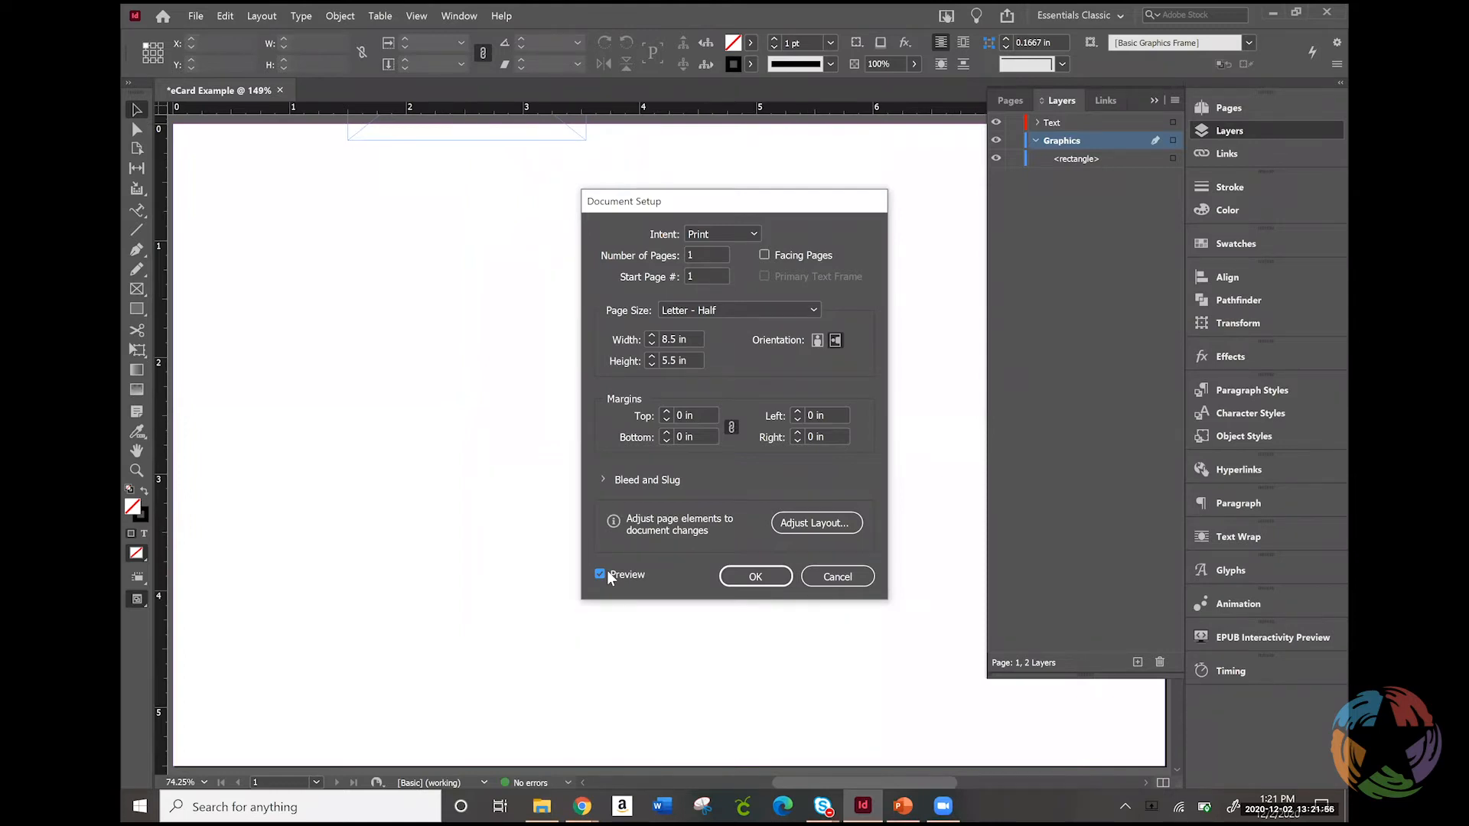
pyautogui.click(756, 577)
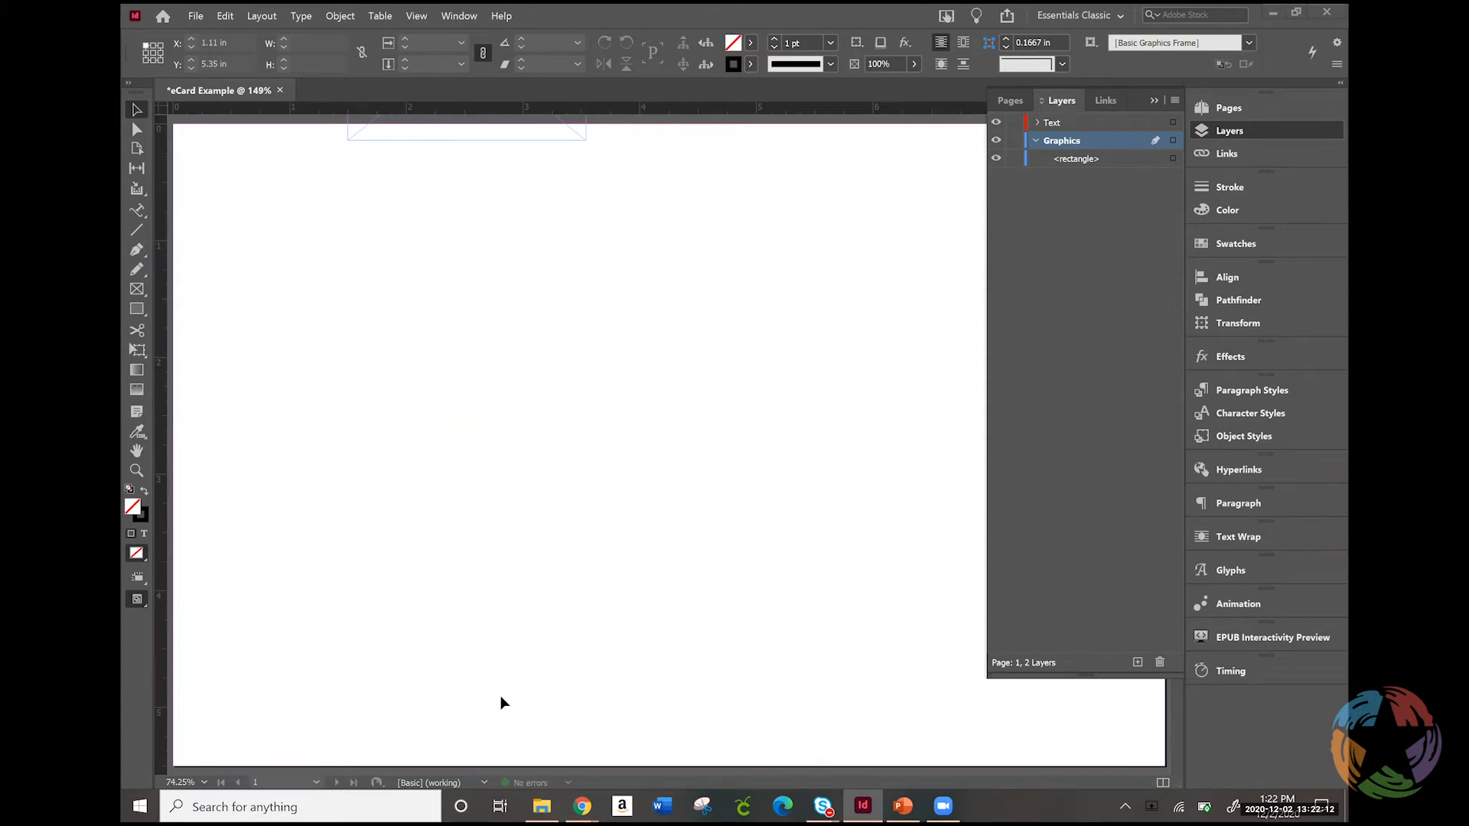
# Move the Graphics layer's rectangle frame fully onto the page, to about X 0.8 in, Y 0.58 in
pyautogui.moveTo(557, 142); pyautogui.dragTo(474, 381)
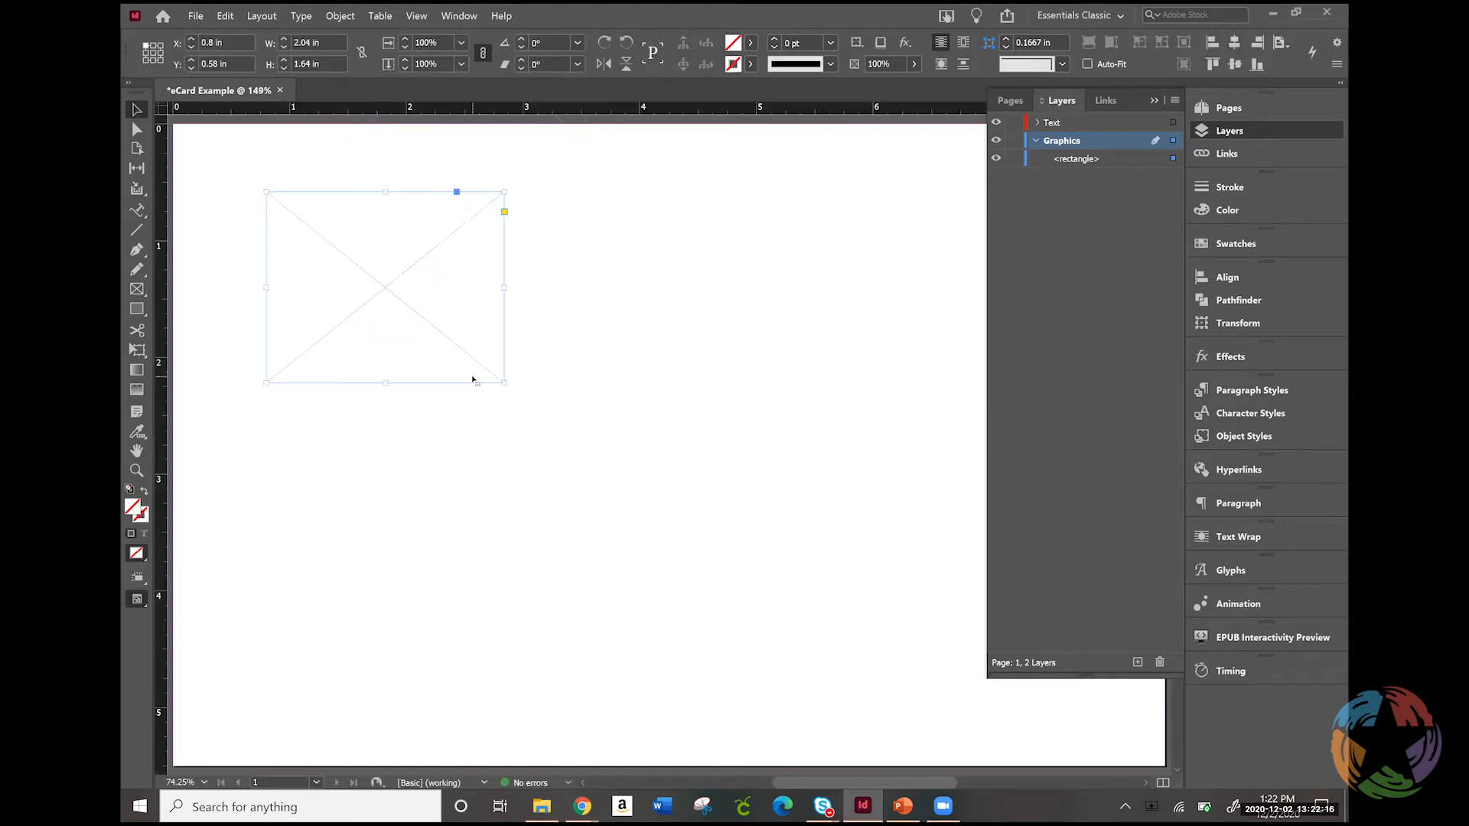
pyautogui.click(1292, 130)
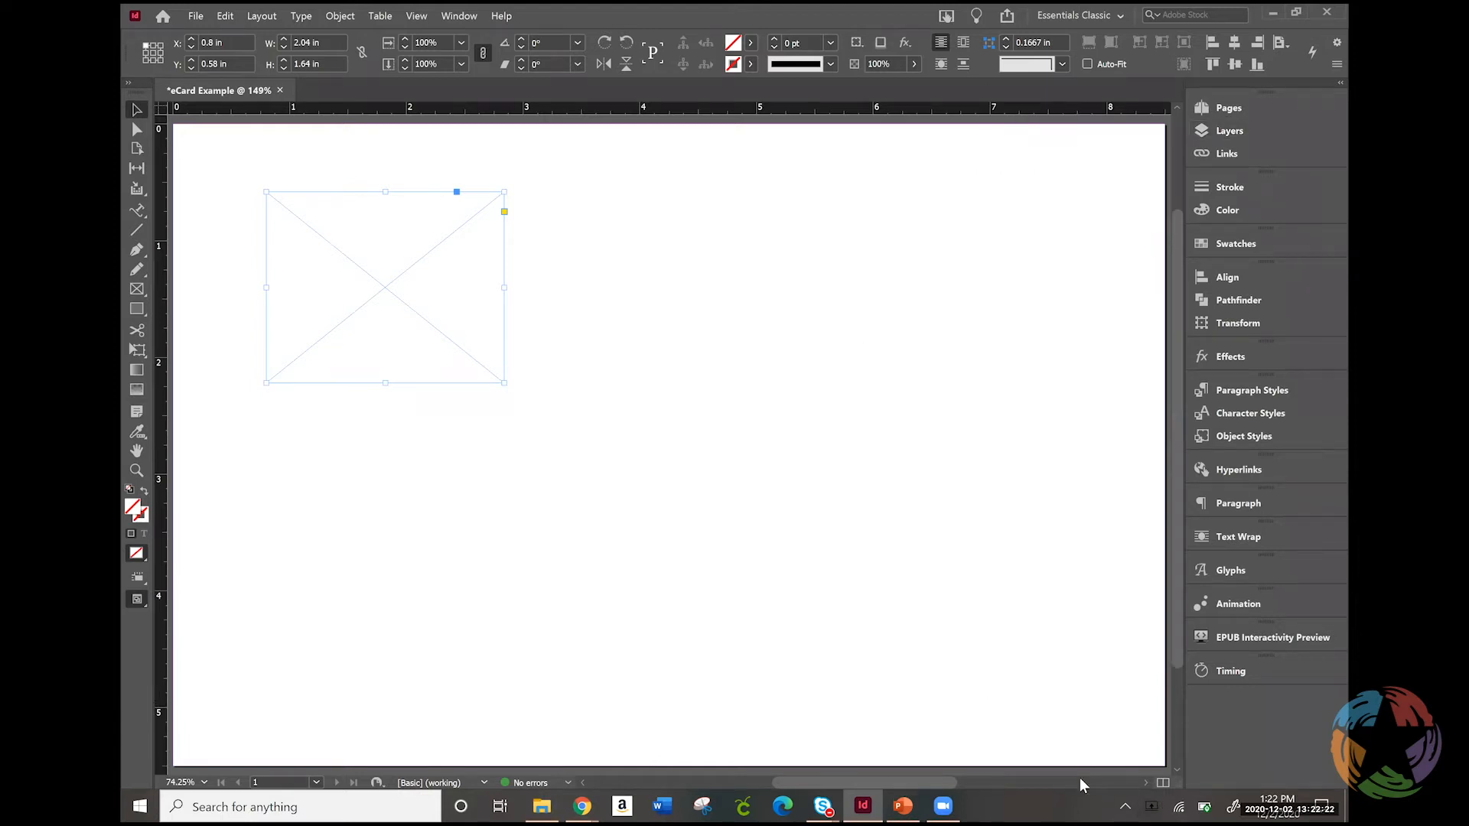
# Align the rectangle frame to the page's upper-left corner (X 0 in, Y 0 in) and enlarge it to cover the page, 8.5 x 5.5 in
pyautogui.click(205, 783)
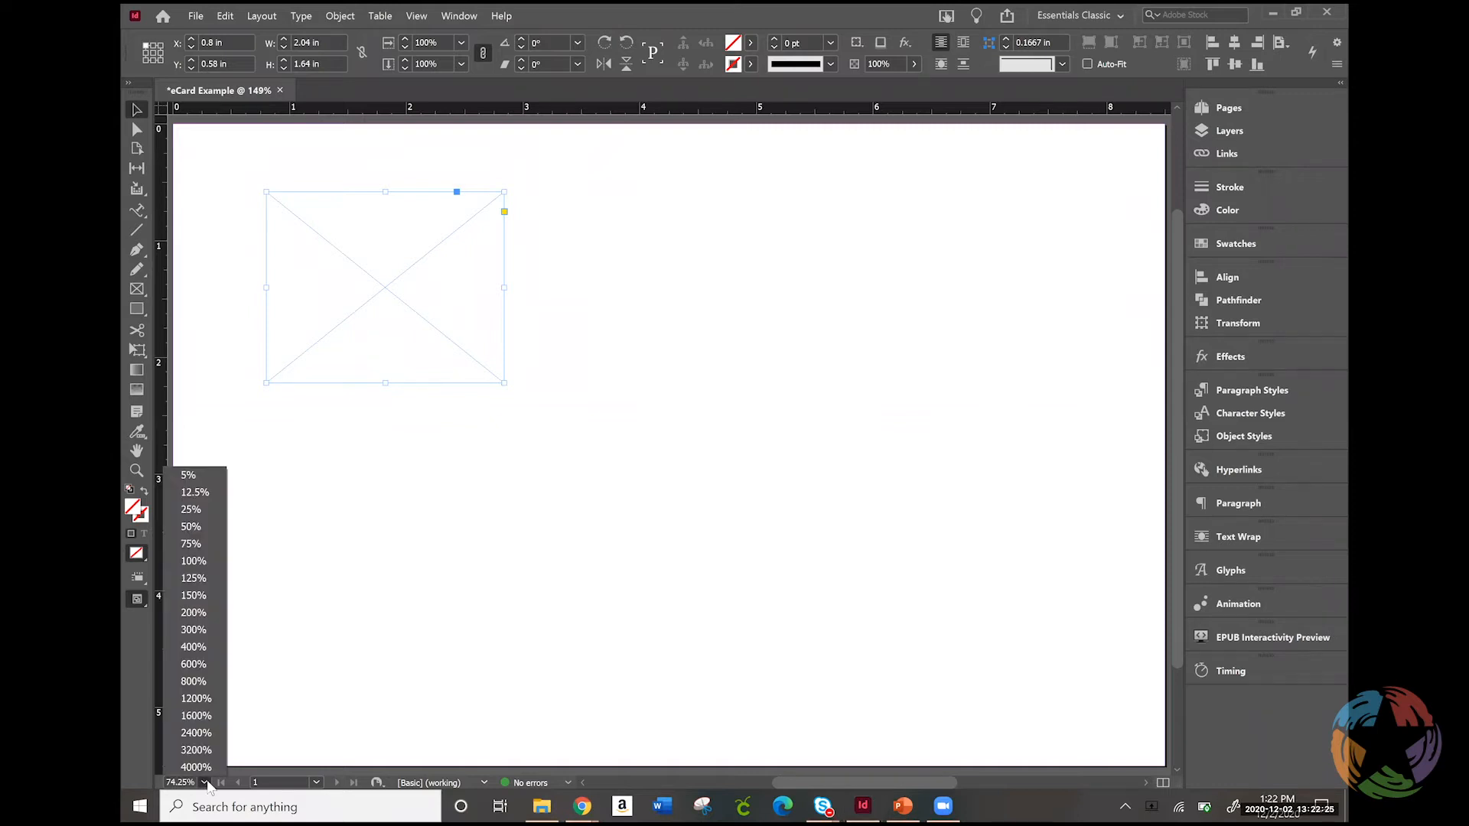
pyautogui.click(194, 561)
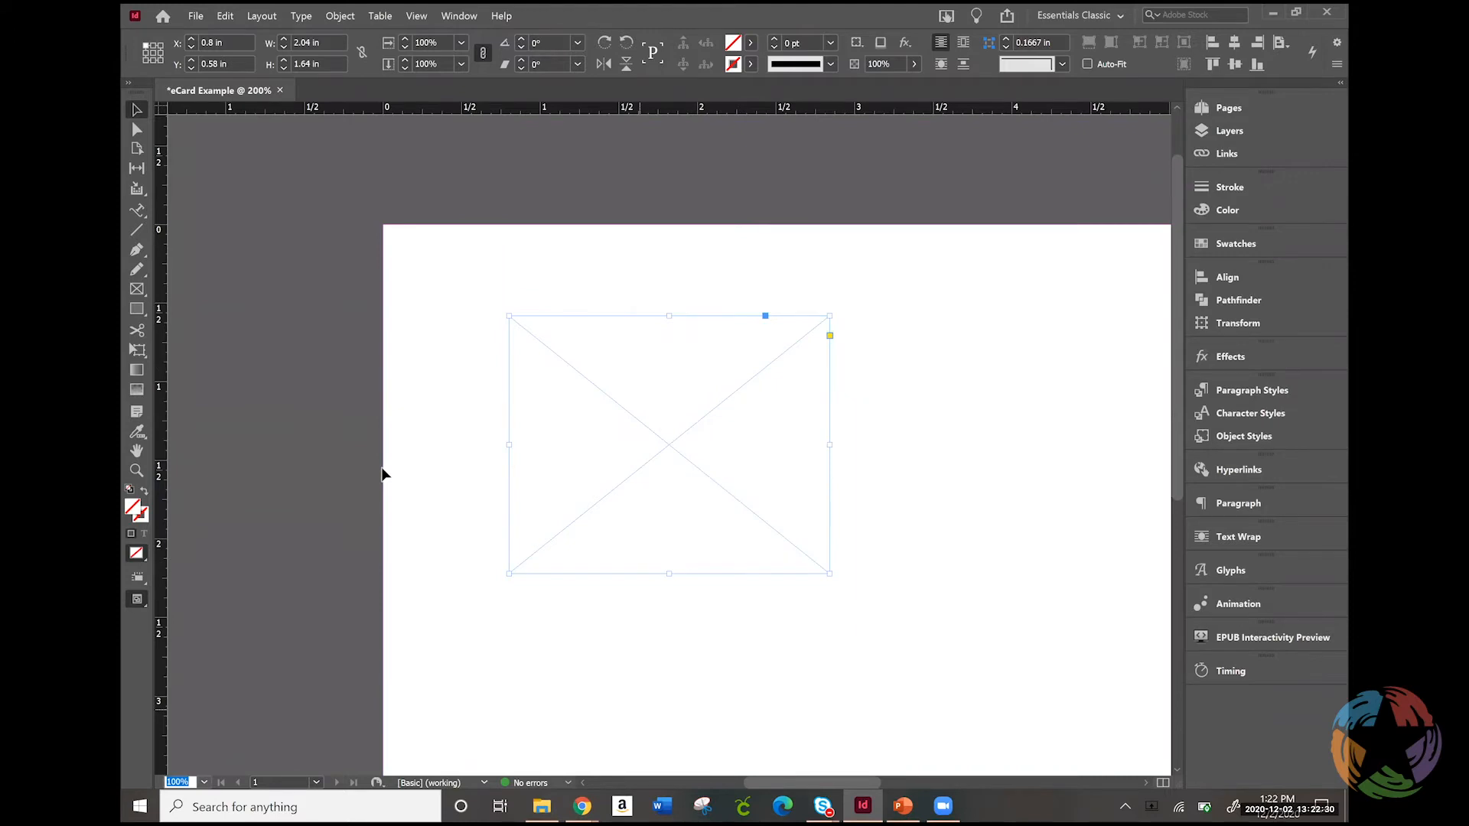
pyautogui.click(1143, 783)
pyautogui.click(1144, 783)
pyautogui.click(1143, 783)
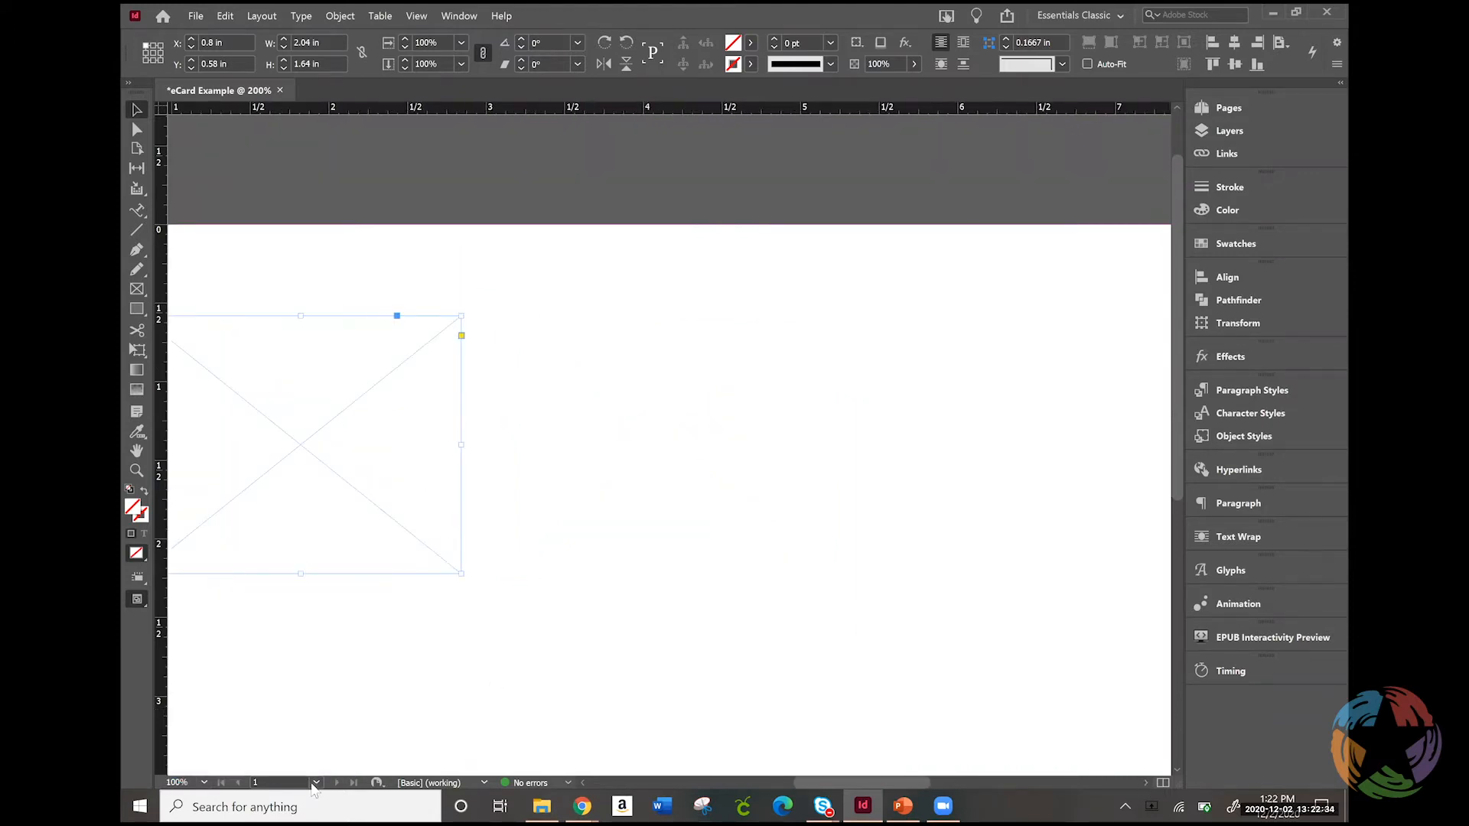
pyautogui.click(315, 782)
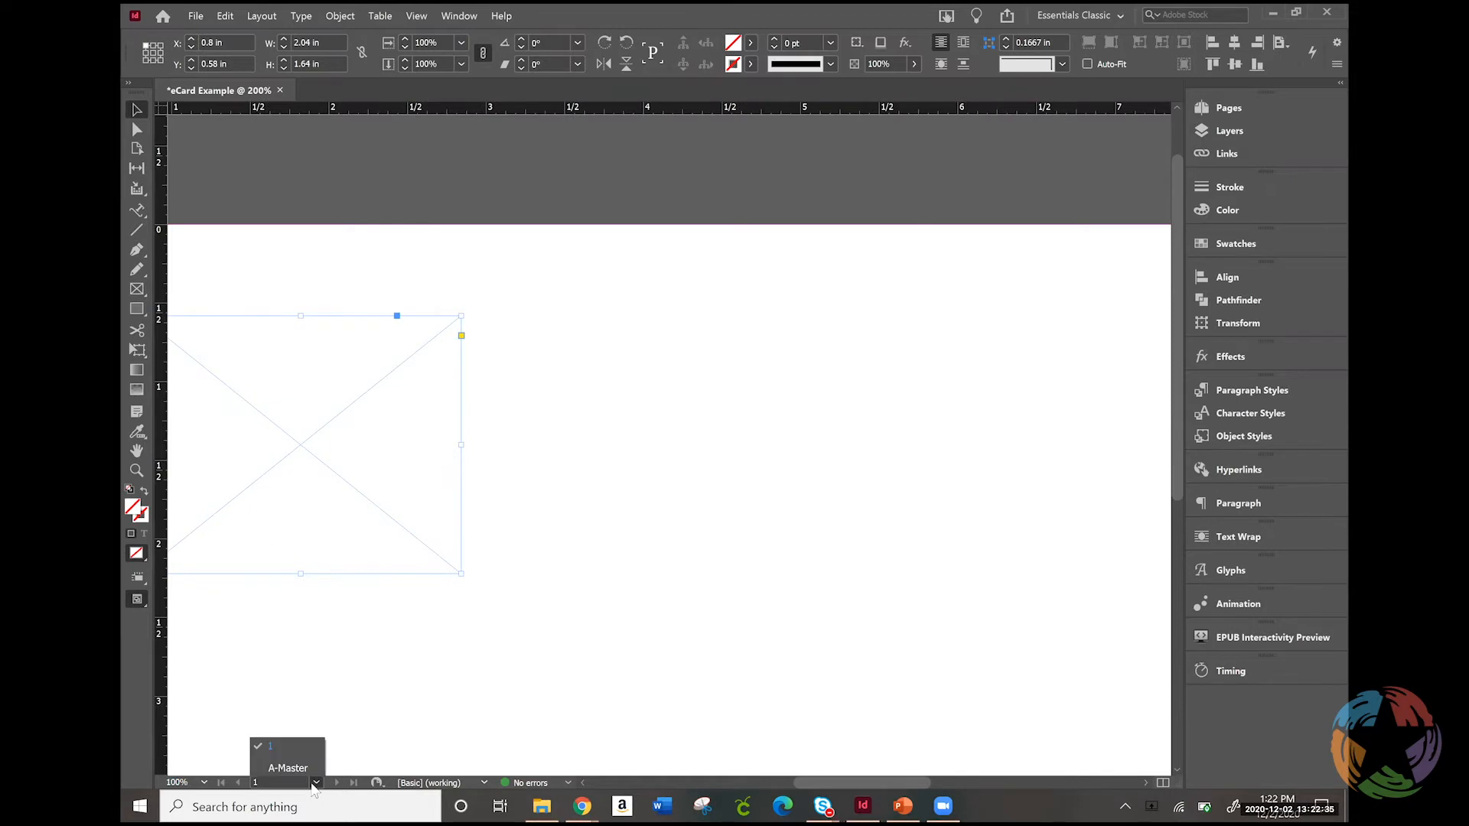
pyautogui.click(204, 782)
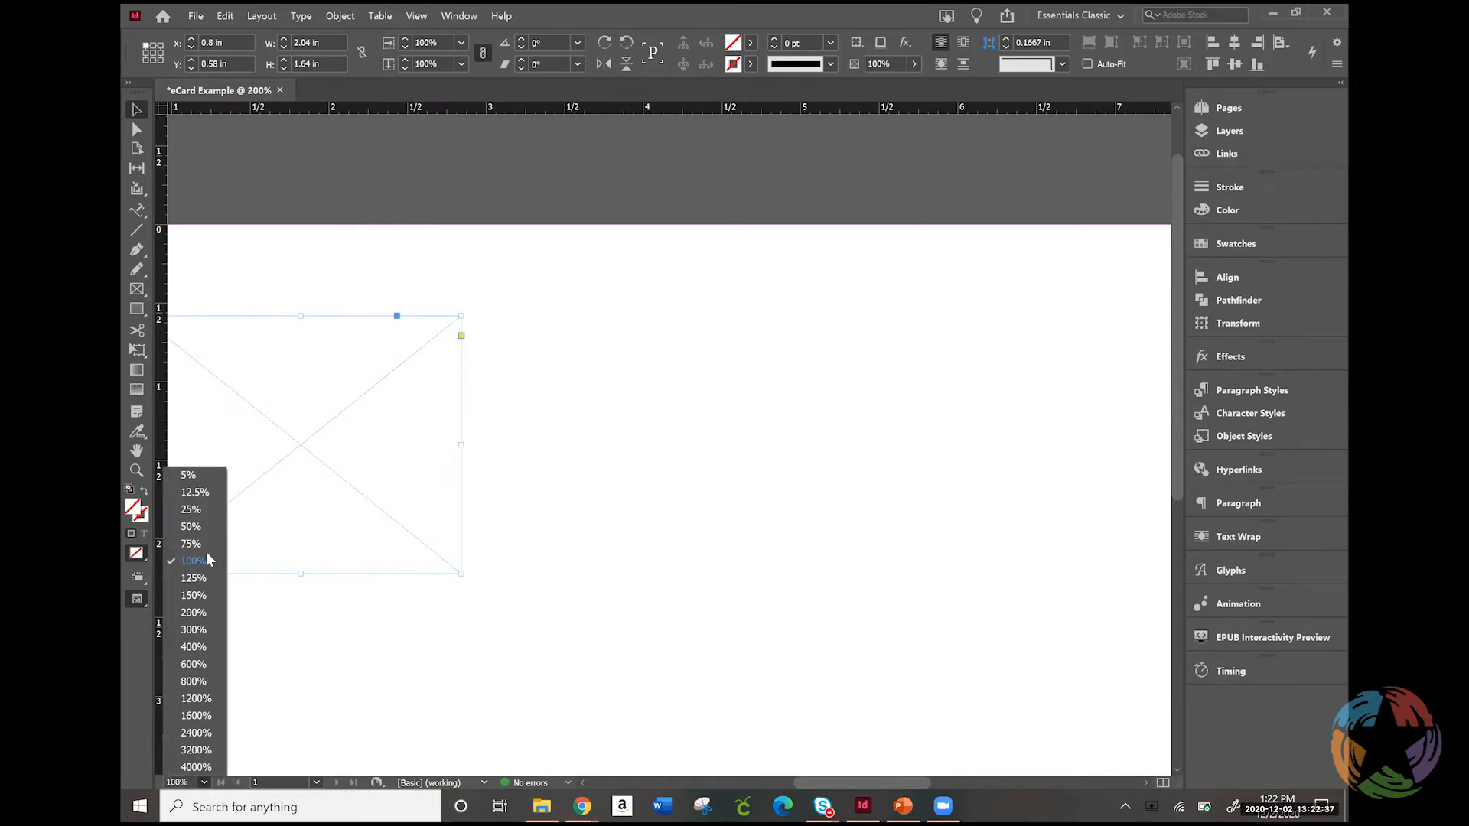
pyautogui.click(196, 594)
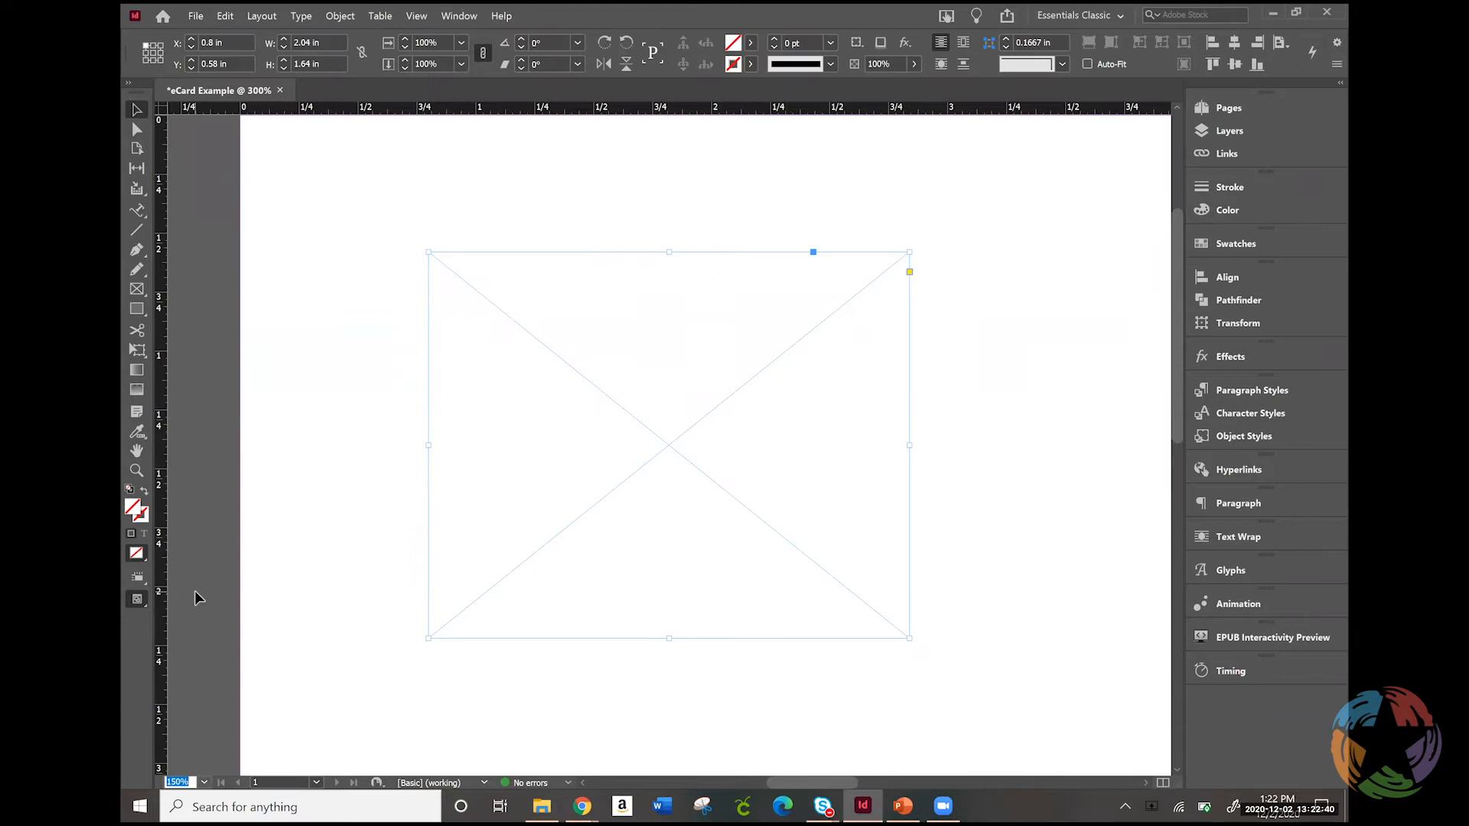
pyautogui.click(203, 782)
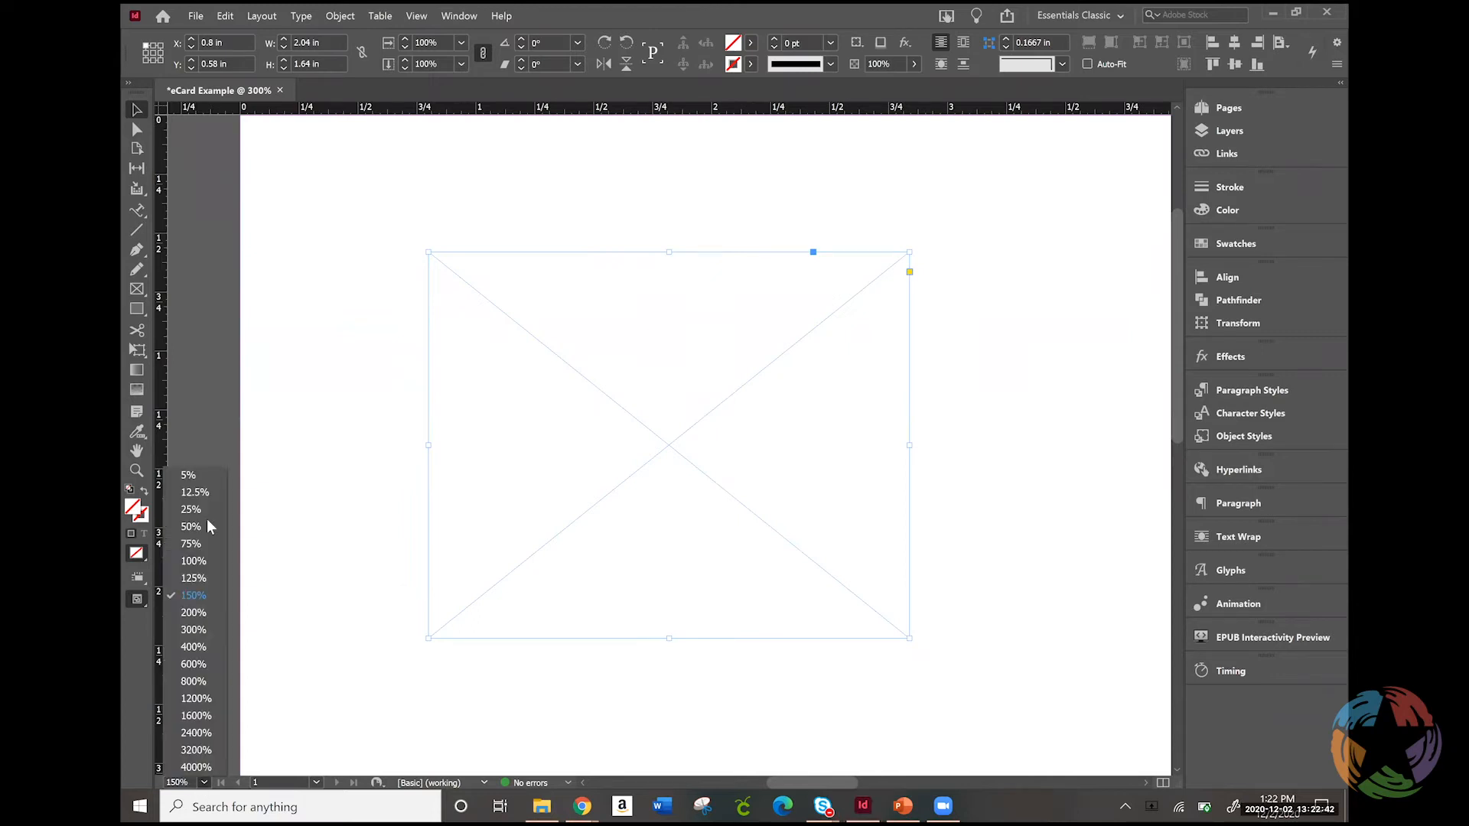
pyautogui.click(192, 544)
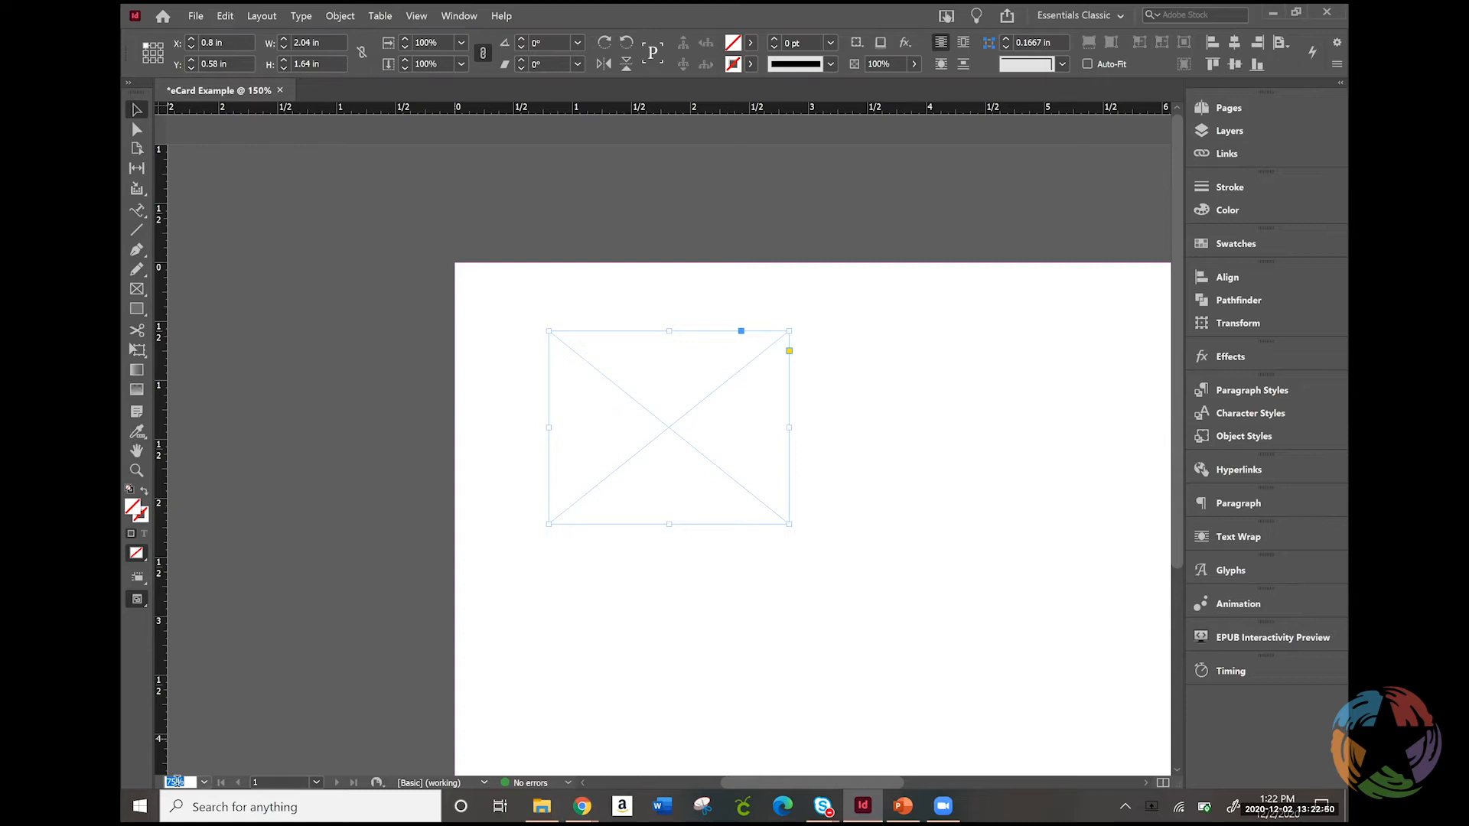
pyautogui.write('50')
pyautogui.press('Return')
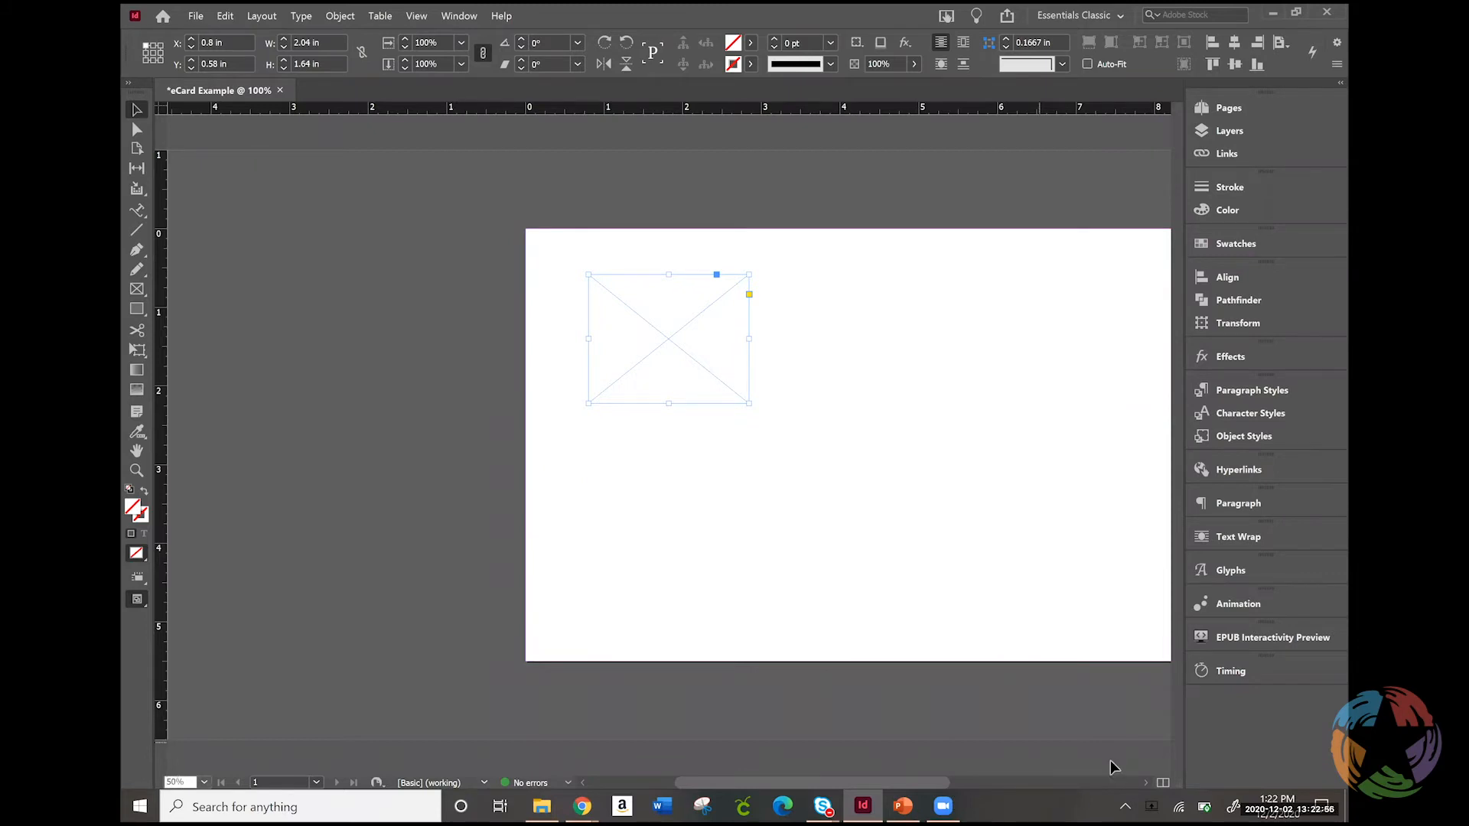
pyautogui.click(1104, 782)
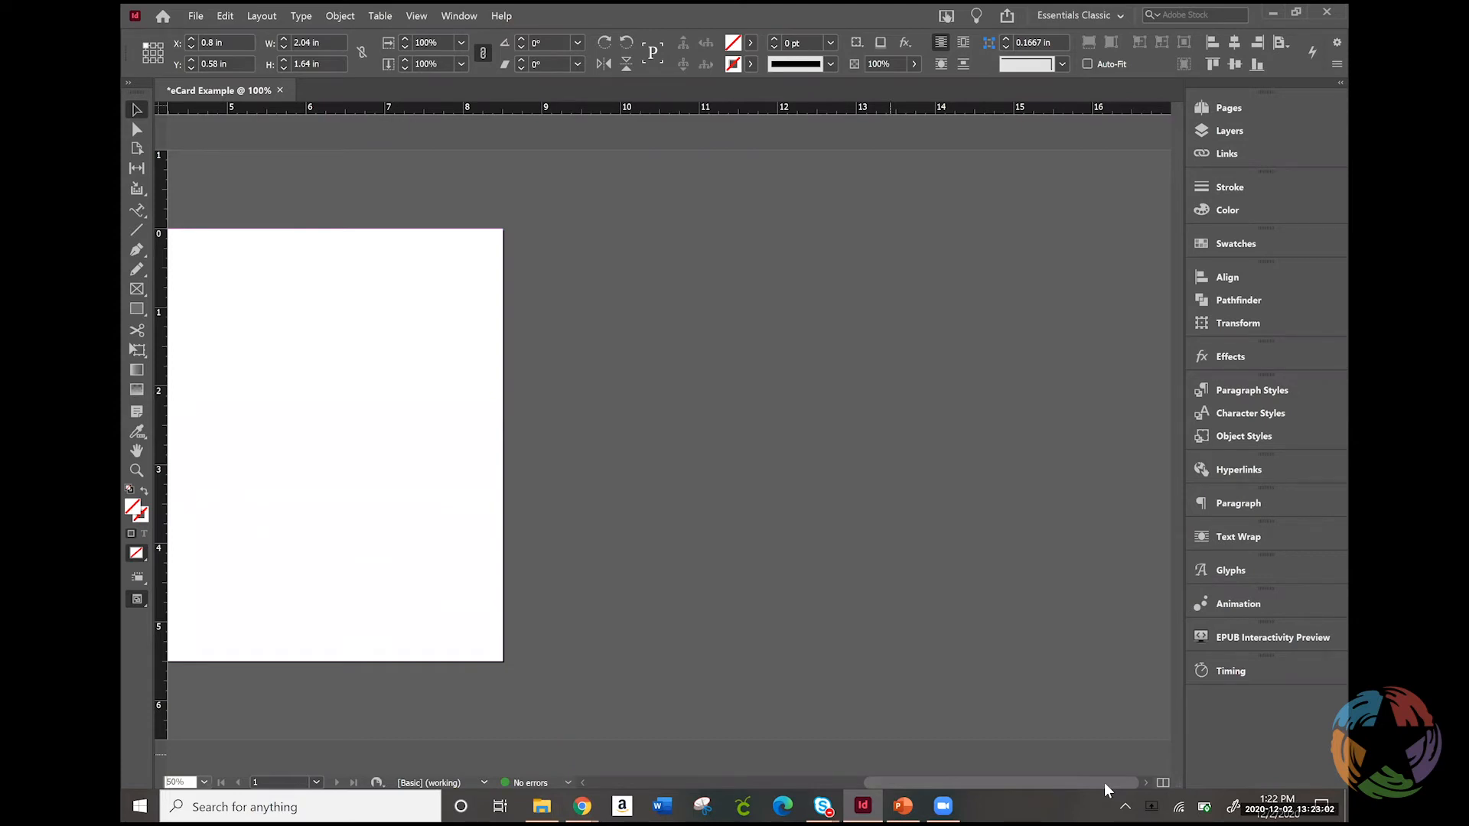
pyautogui.moveTo(926, 784); pyautogui.dragTo(780, 791)
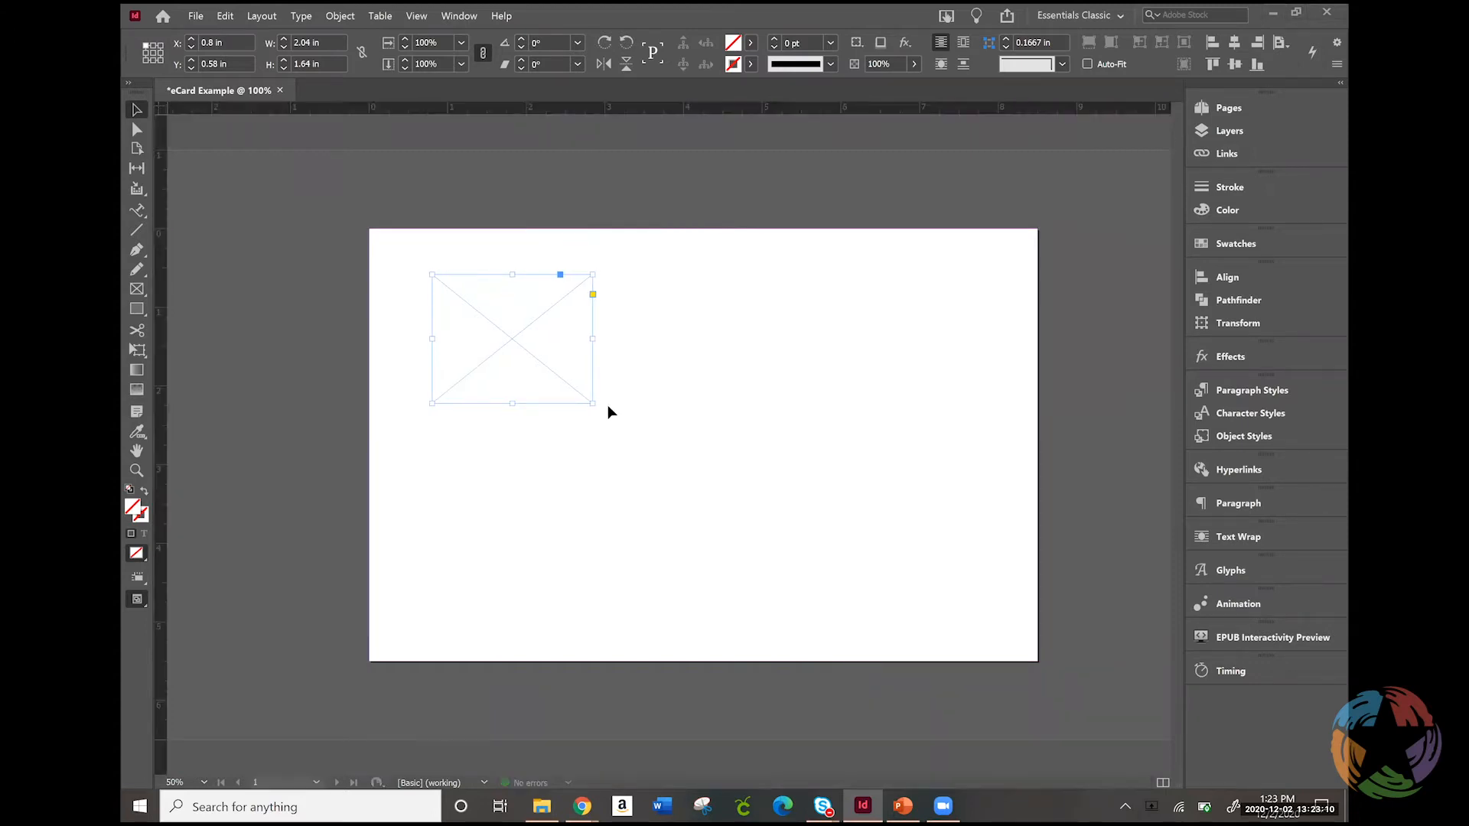
pyautogui.moveTo(449, 306); pyautogui.dragTo(429, 290)
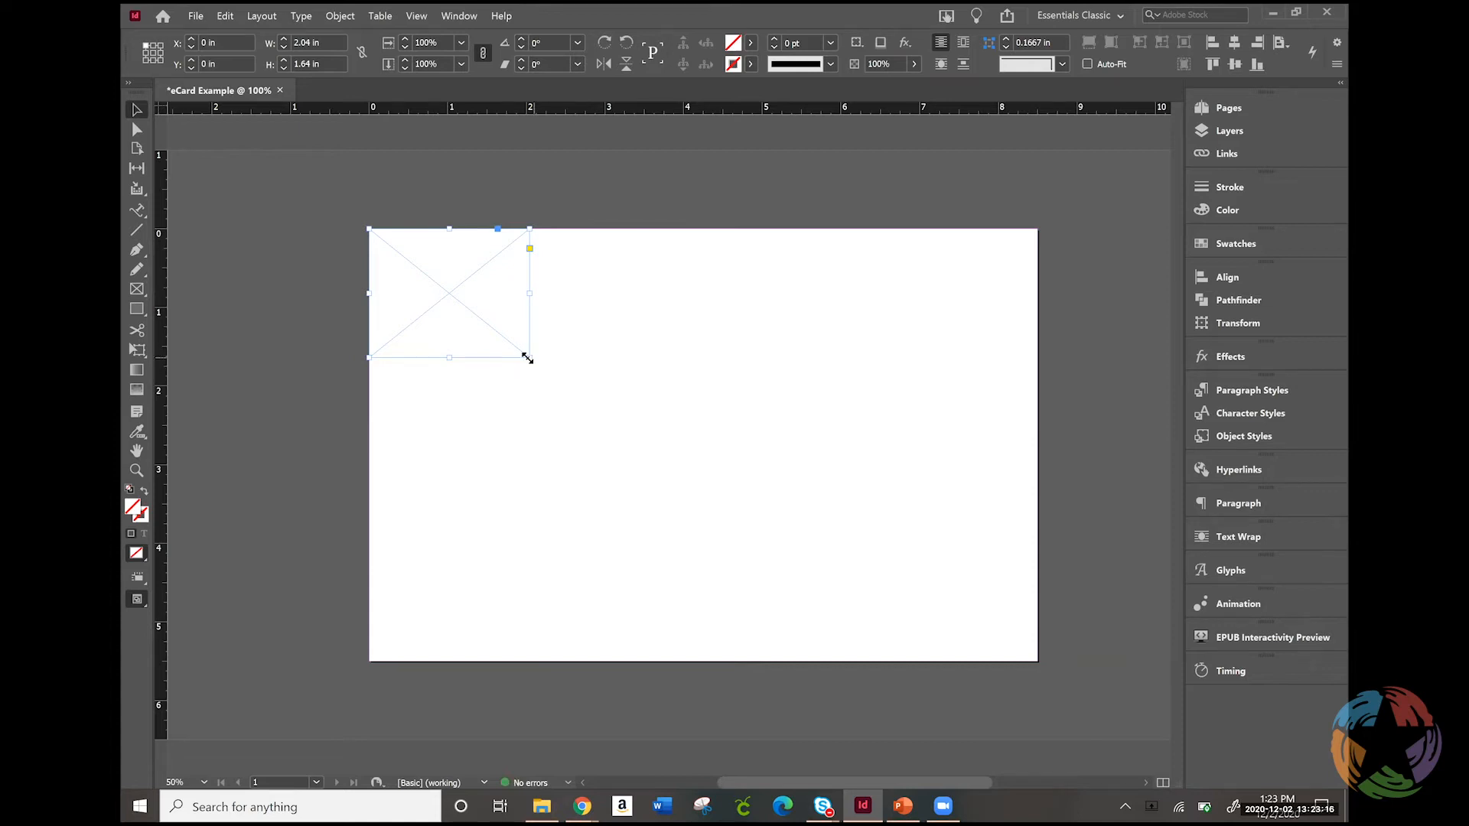
pyautogui.moveTo(529, 357); pyautogui.dragTo(1036, 662)
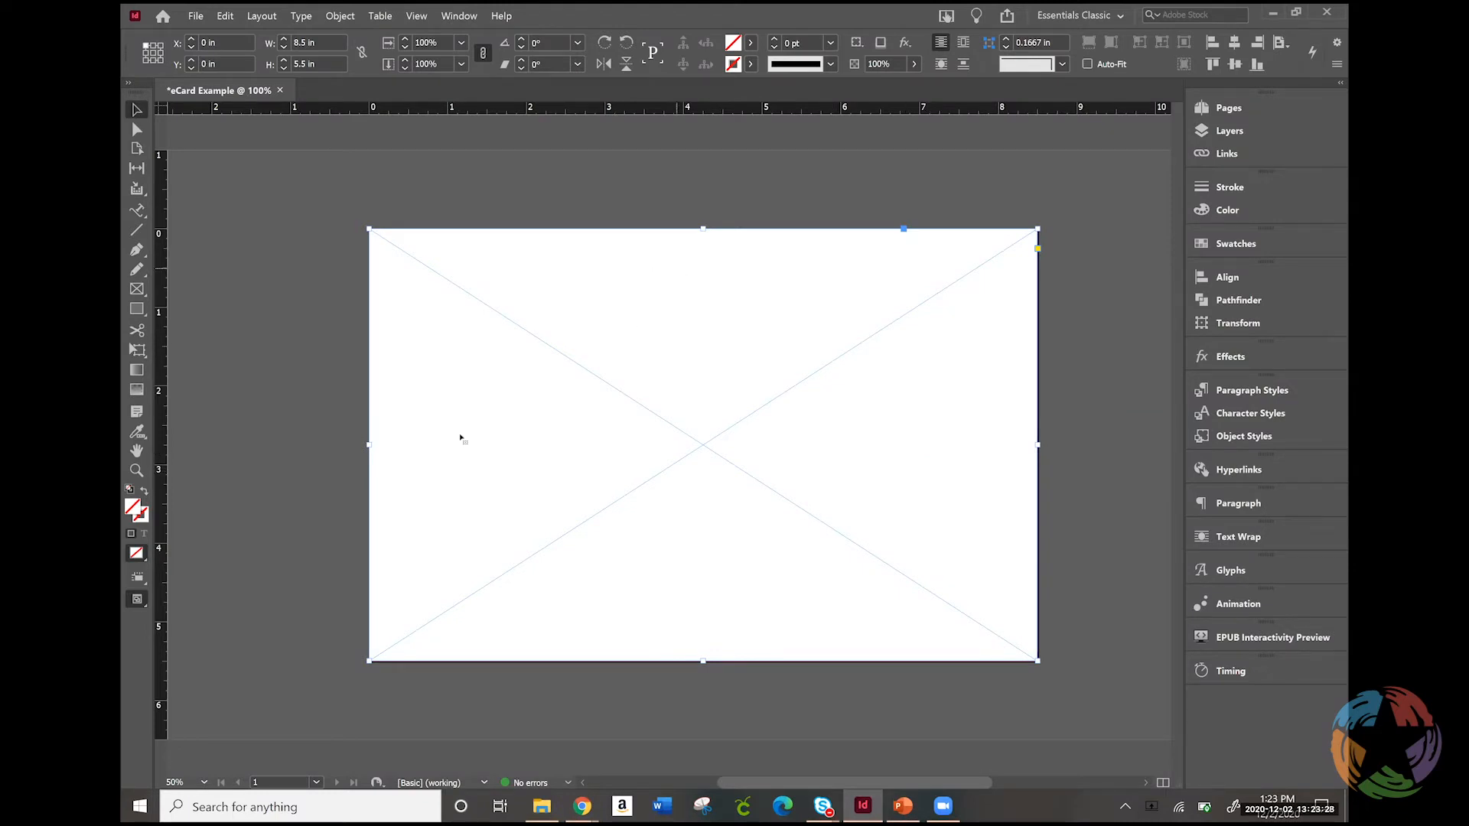
# Draw a text frame about 5.26 x 2.6 in across the middle of the page on the Text layer
pyautogui.click(139, 213)
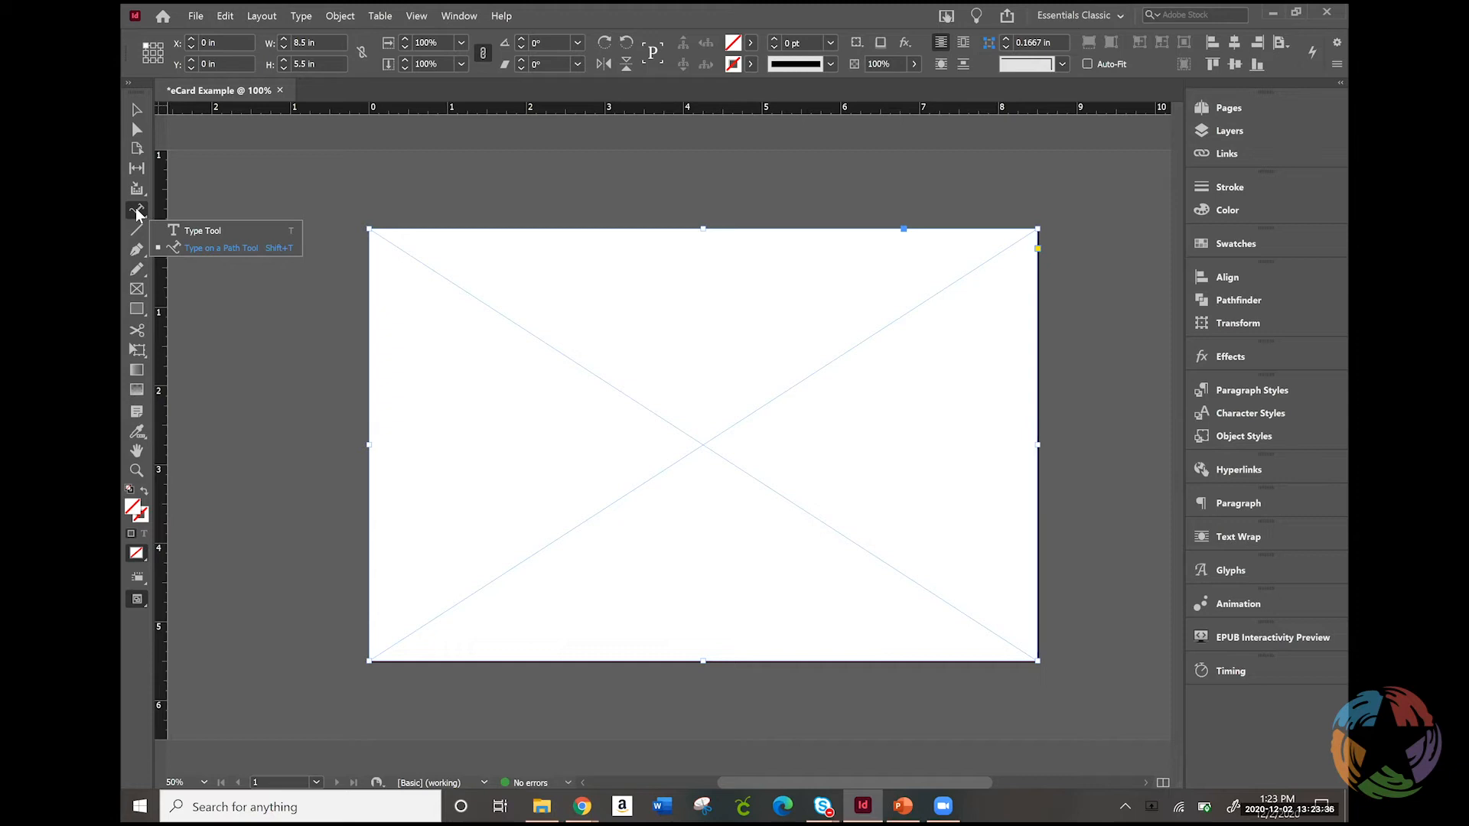
pyautogui.click(175, 232)
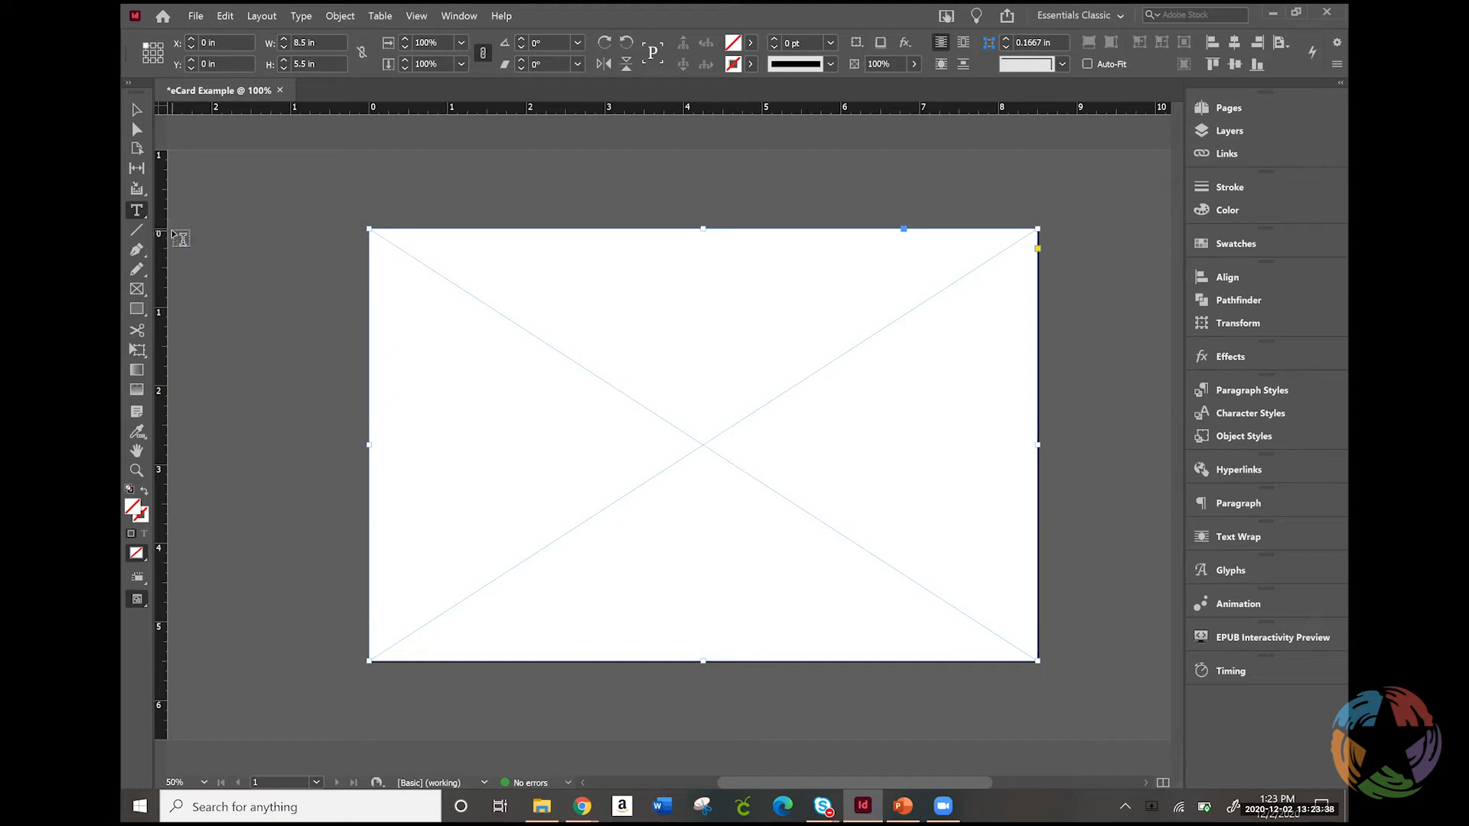
pyautogui.click(1237, 130)
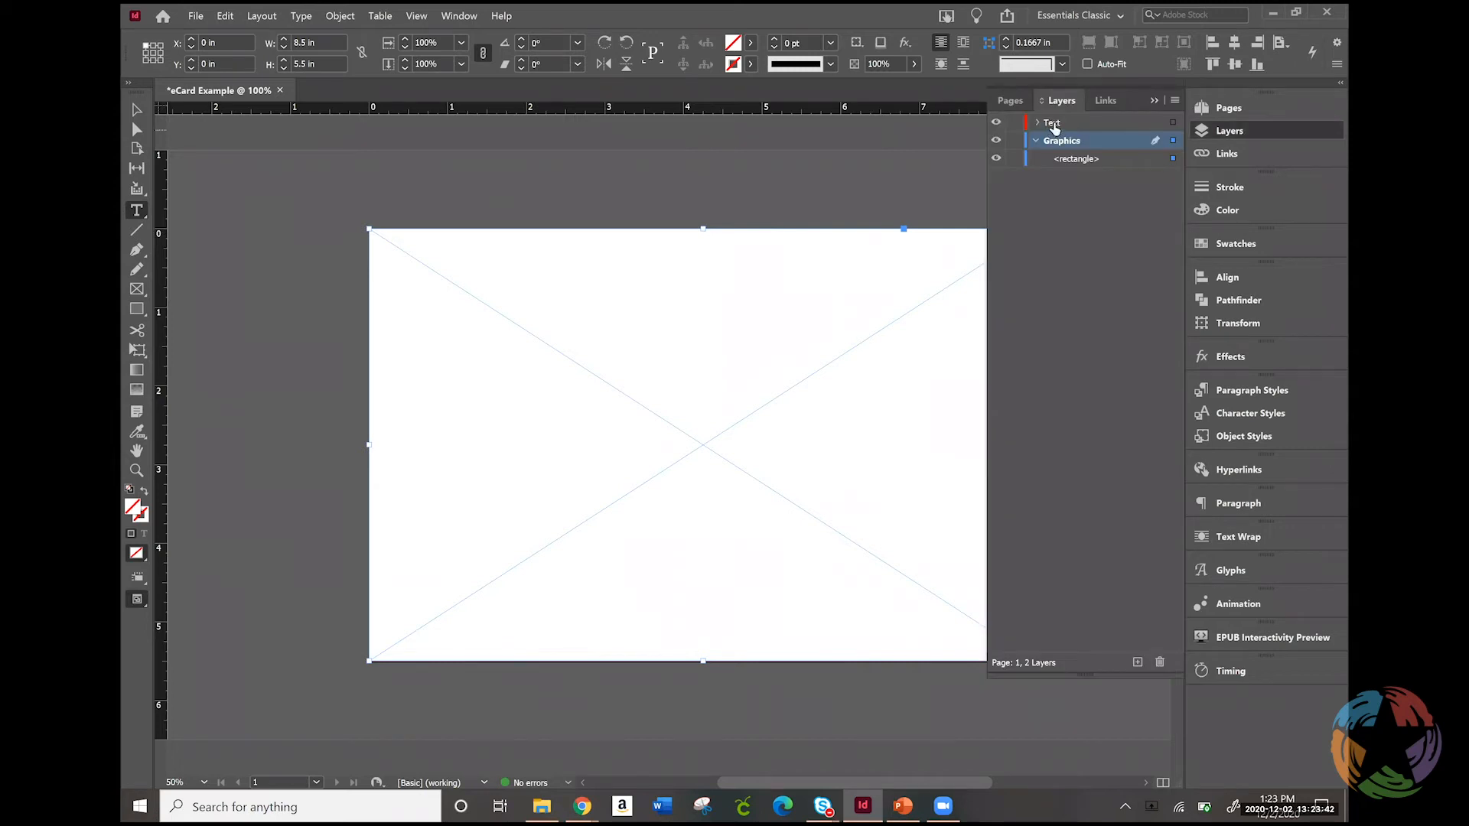
pyautogui.click(1052, 124)
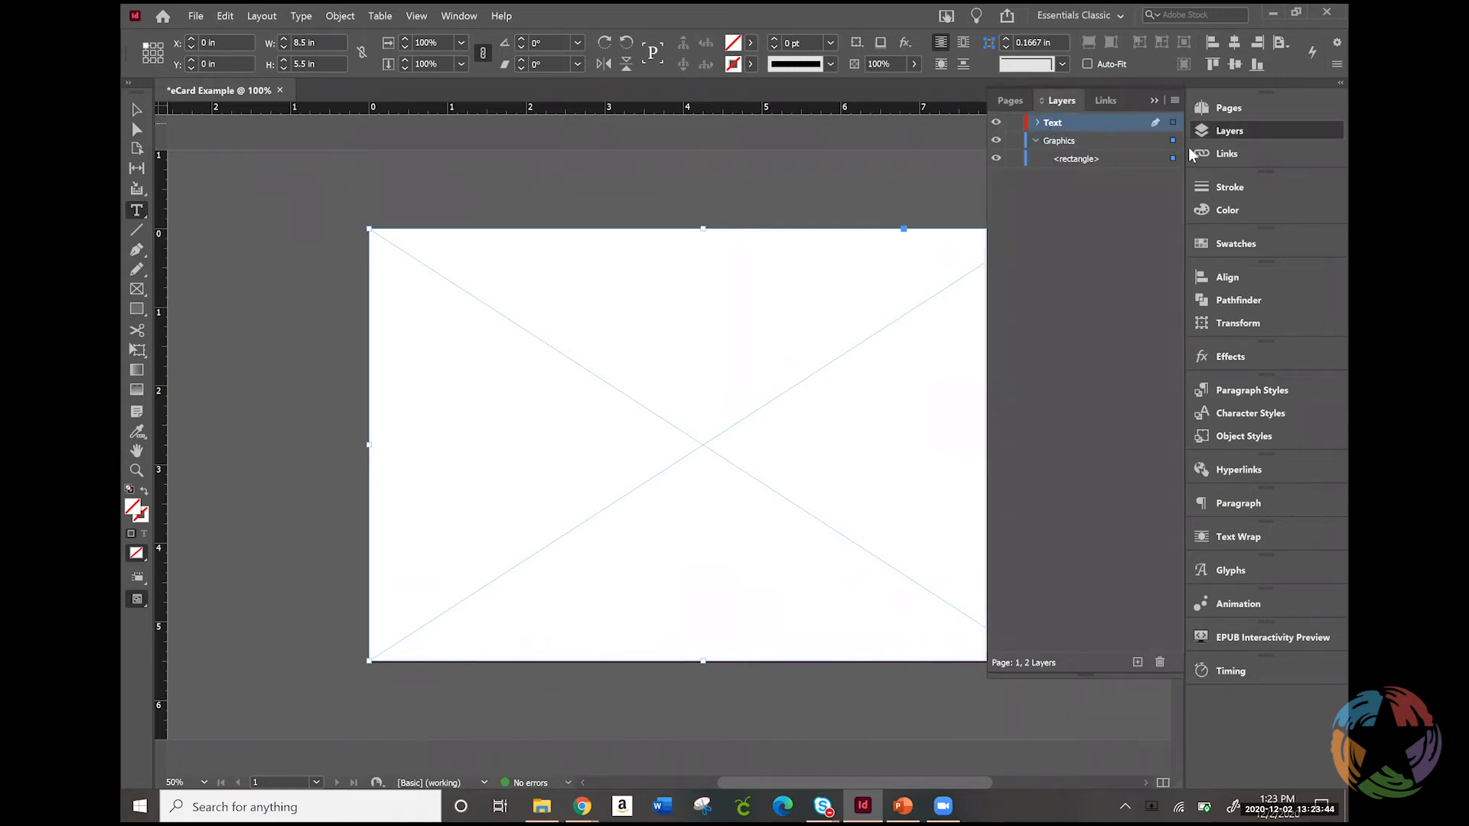
pyautogui.moveTo(467, 323); pyautogui.dragTo(881, 527)
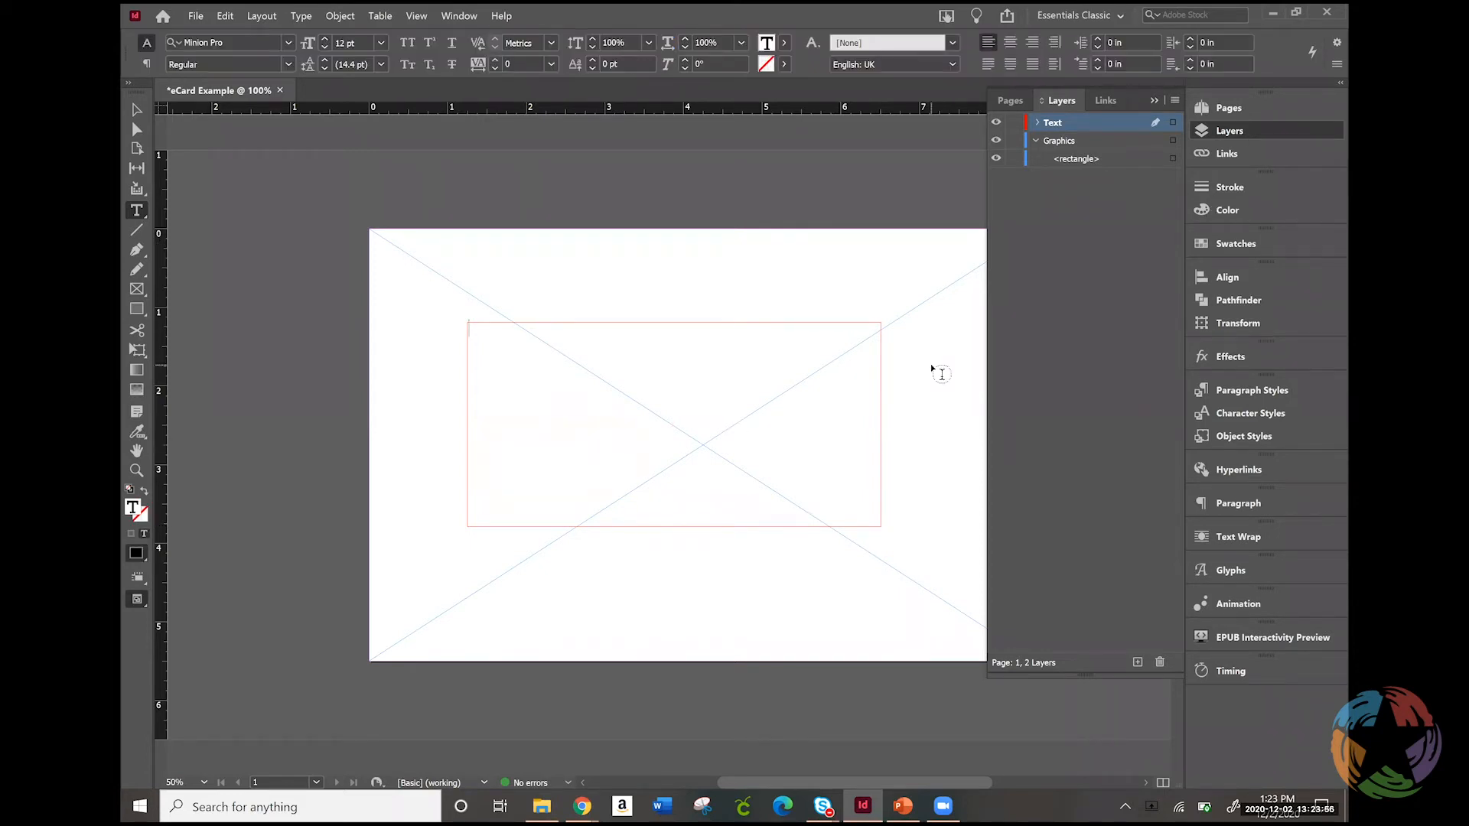
# Enter "Happy Holidays!" in the text frame and switch from text editing to the Selection tool
pyautogui.write('Happy Holidays!')
pyautogui.click(1246, 128)
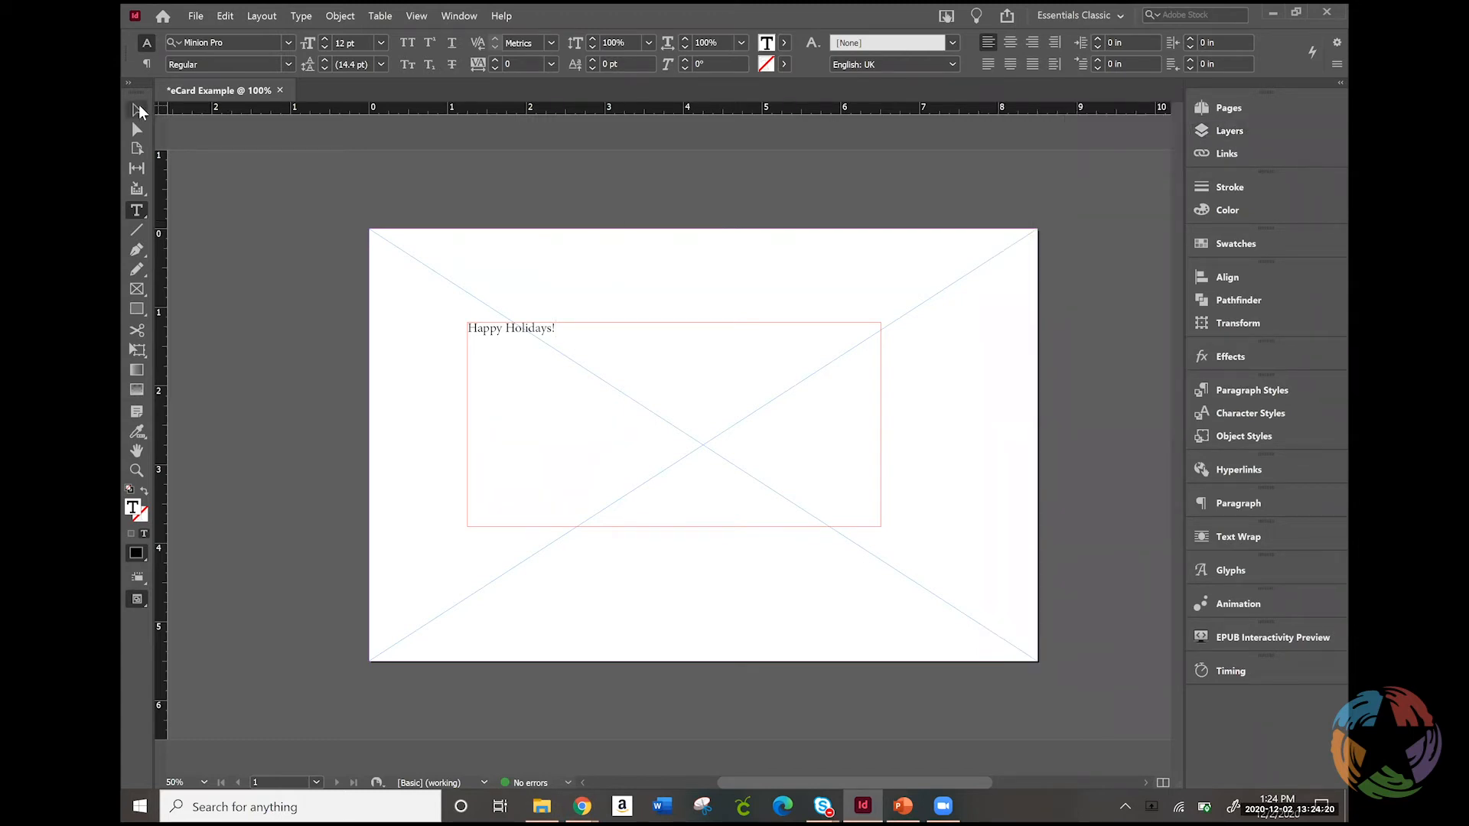
pyautogui.click(138, 110)
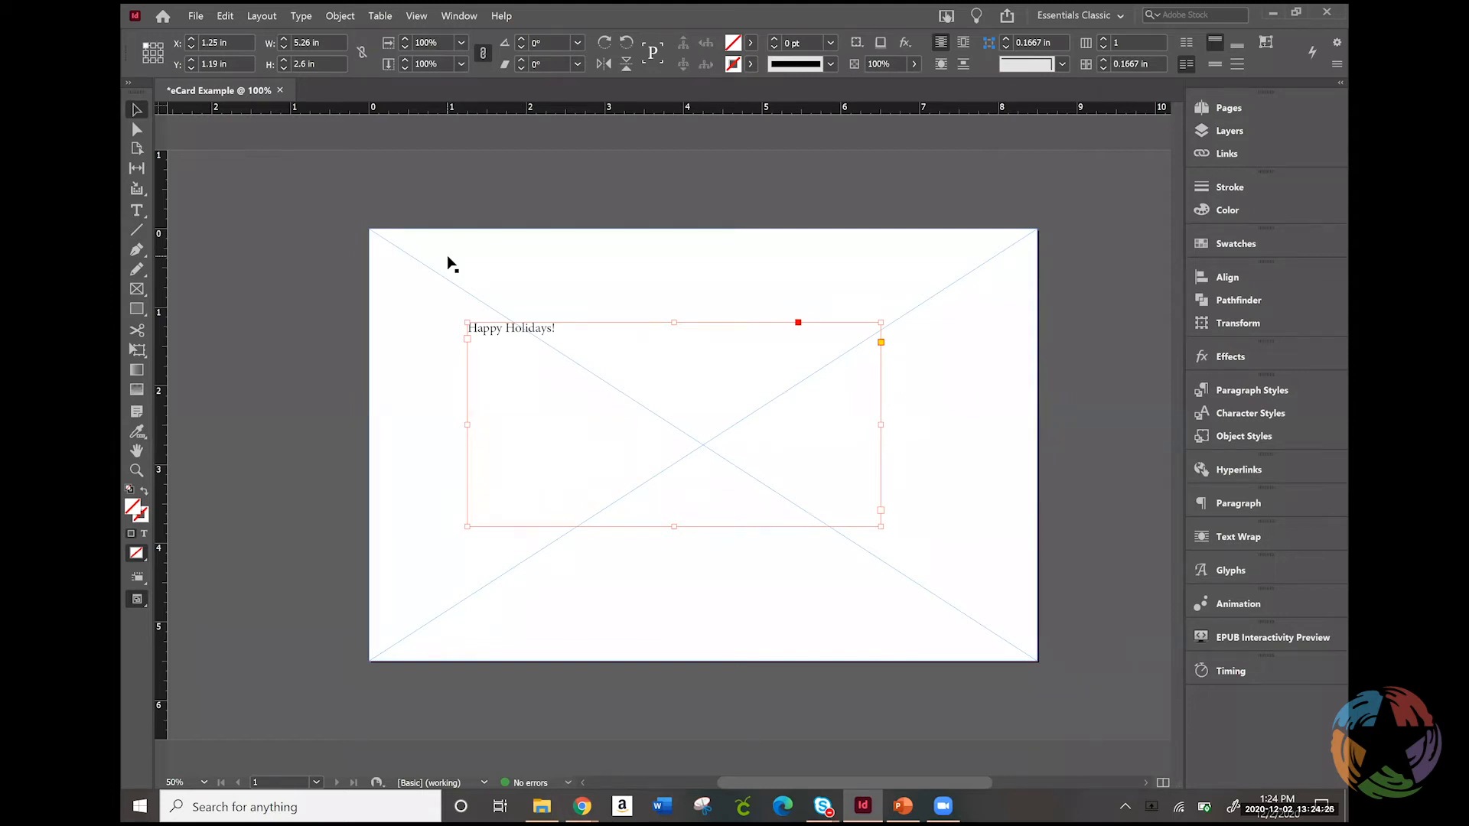
# Check the card in the Preview screen mode and return to the Normal mode
pyautogui.click(138, 602)
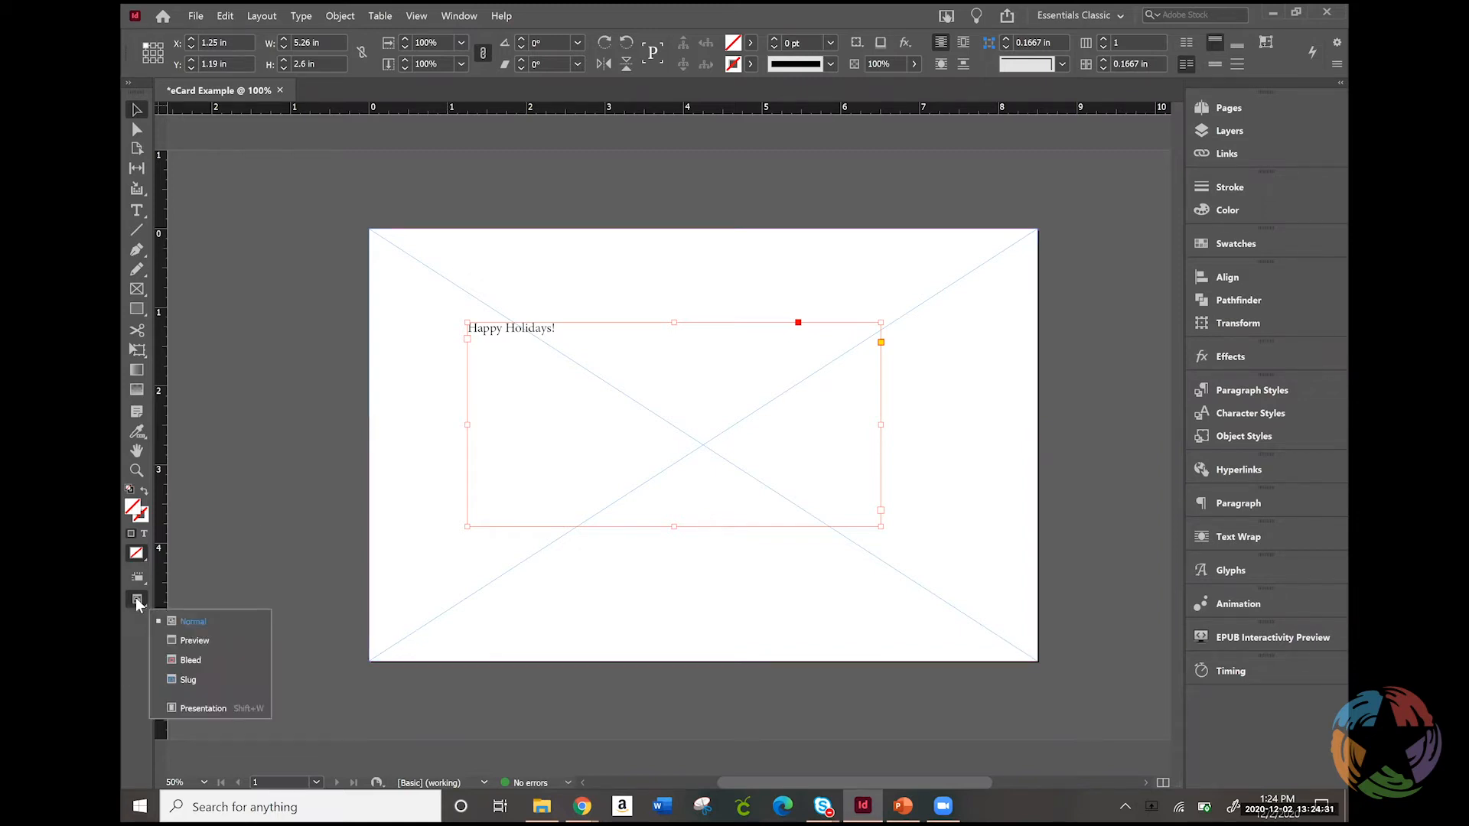
pyautogui.click(216, 639)
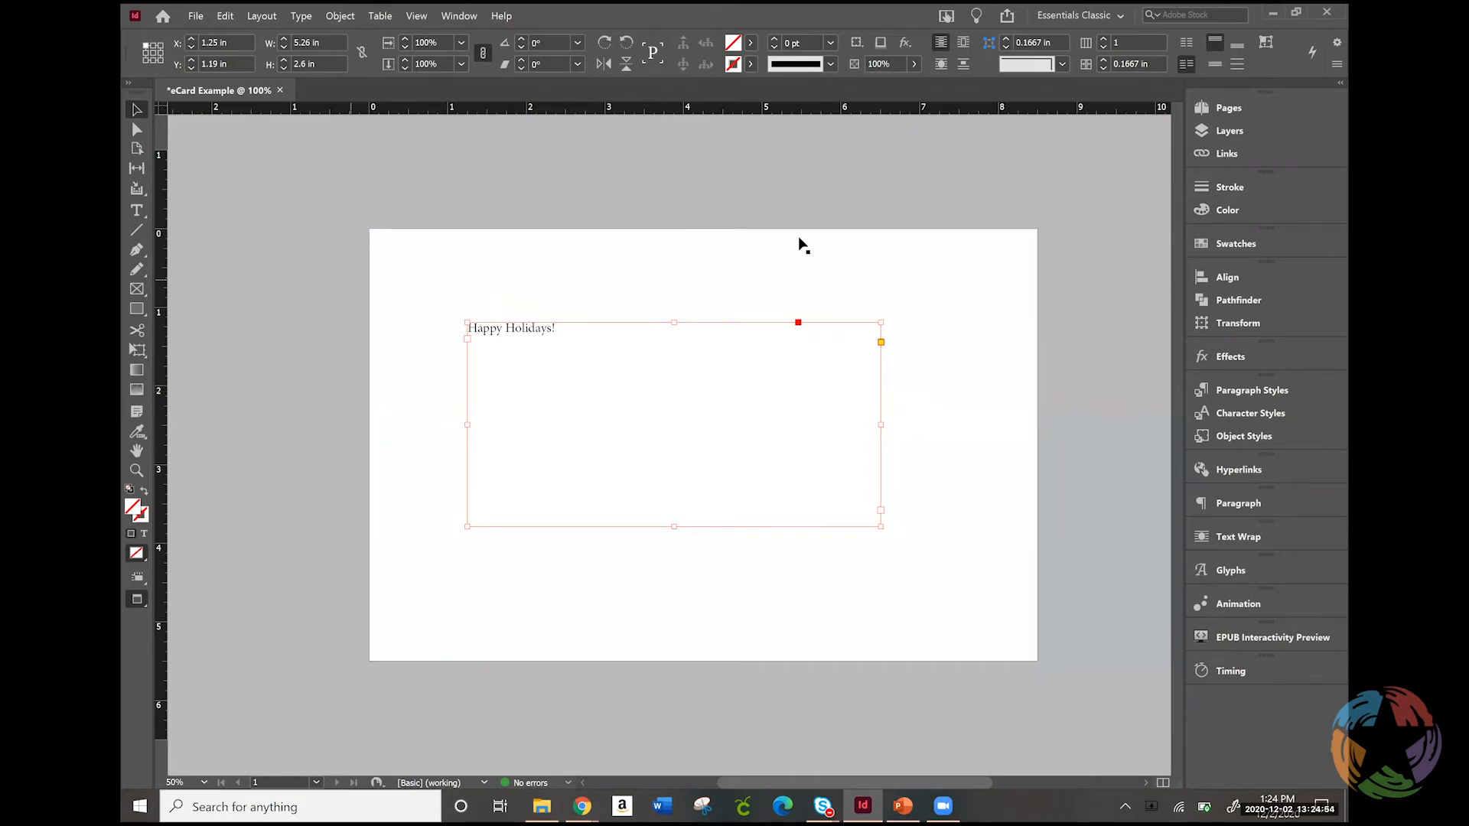
pyautogui.rightClick(136, 600)
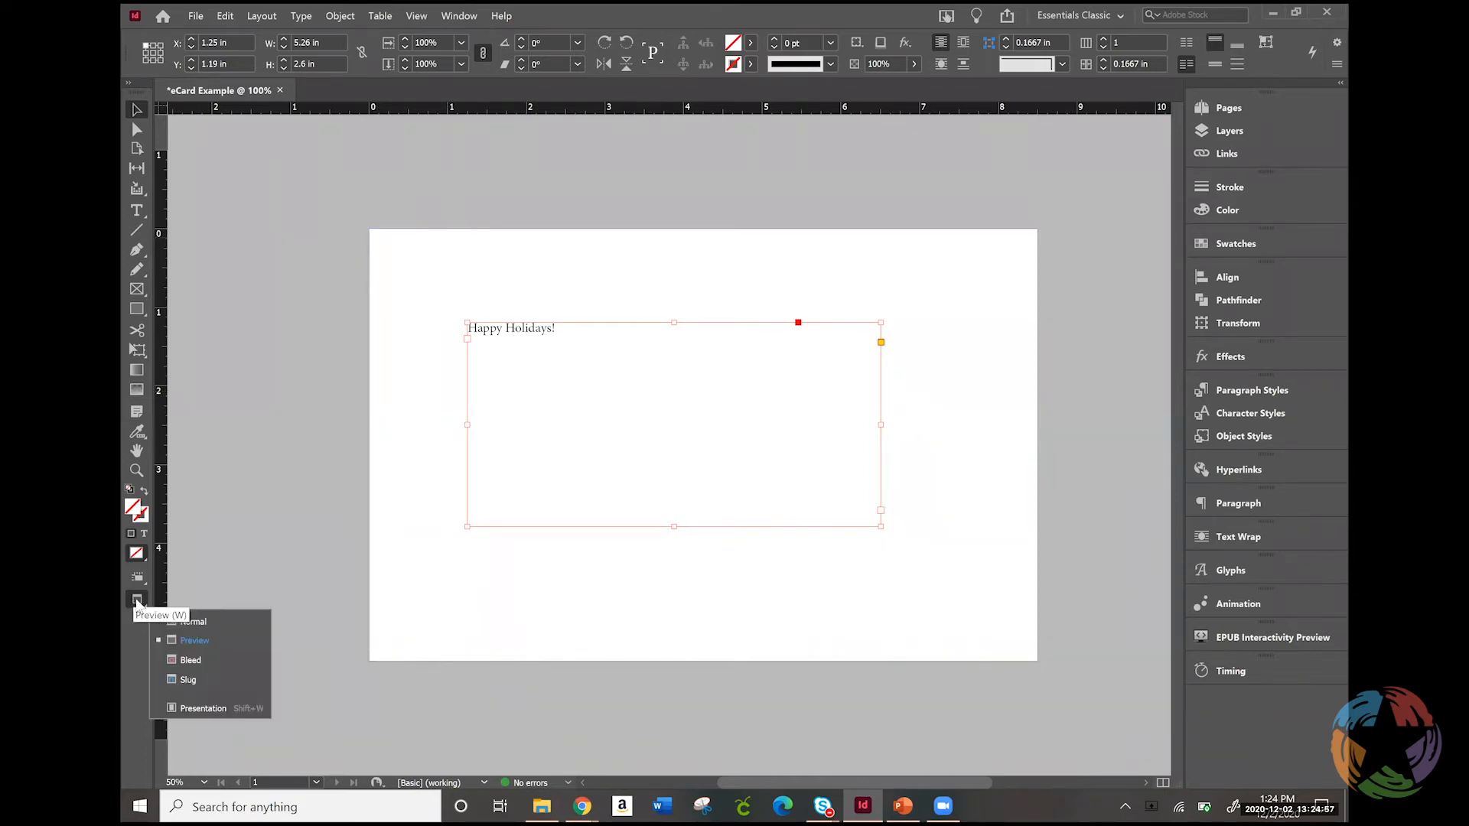
pyautogui.click(199, 621)
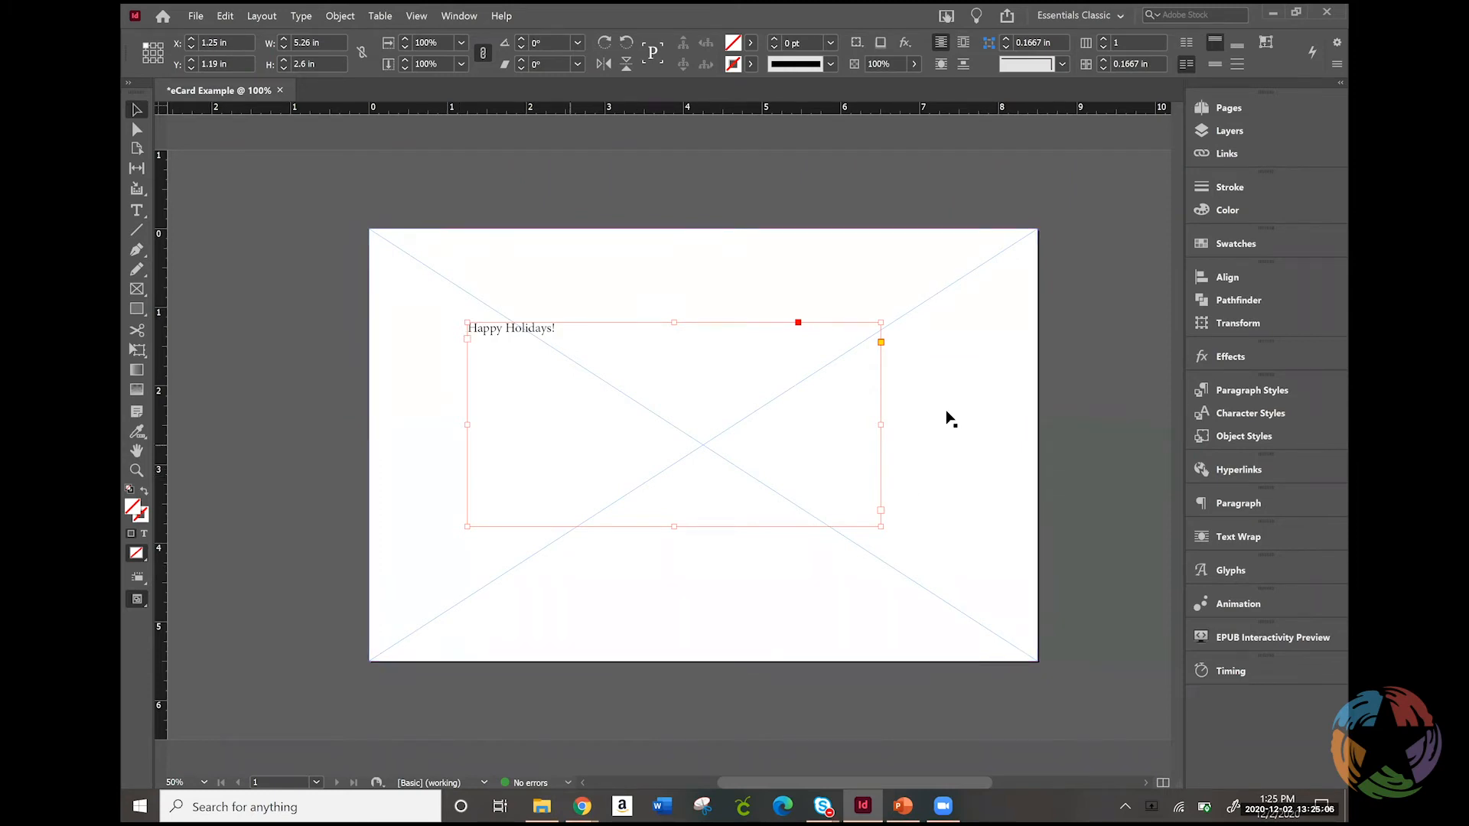
# Place the dark snowflake JPG from the Desktop's eCard Example Images folder into the full-page frame on the Graphics layer
pyautogui.click(426, 265)
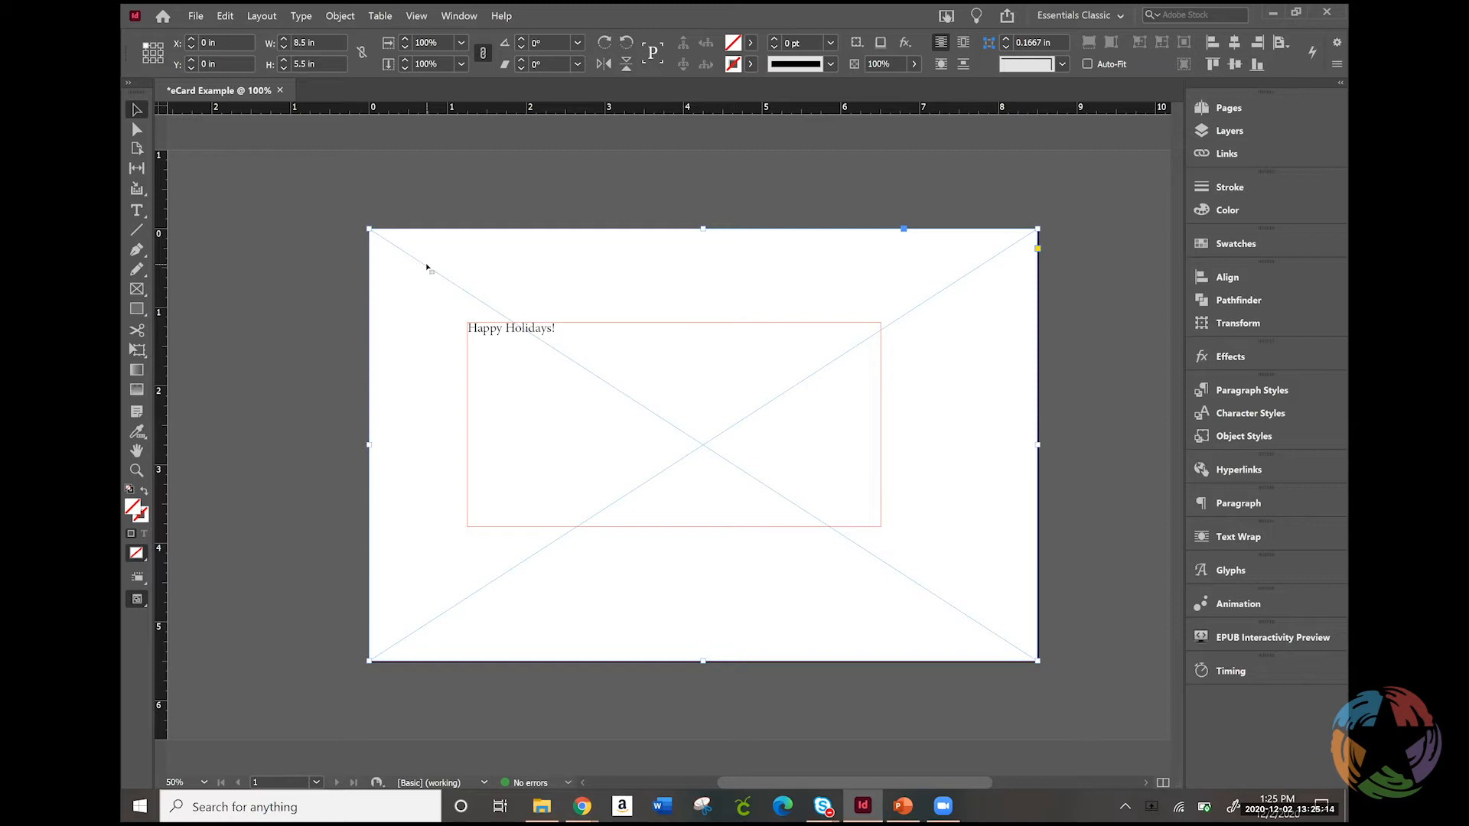
pyautogui.click(196, 15)
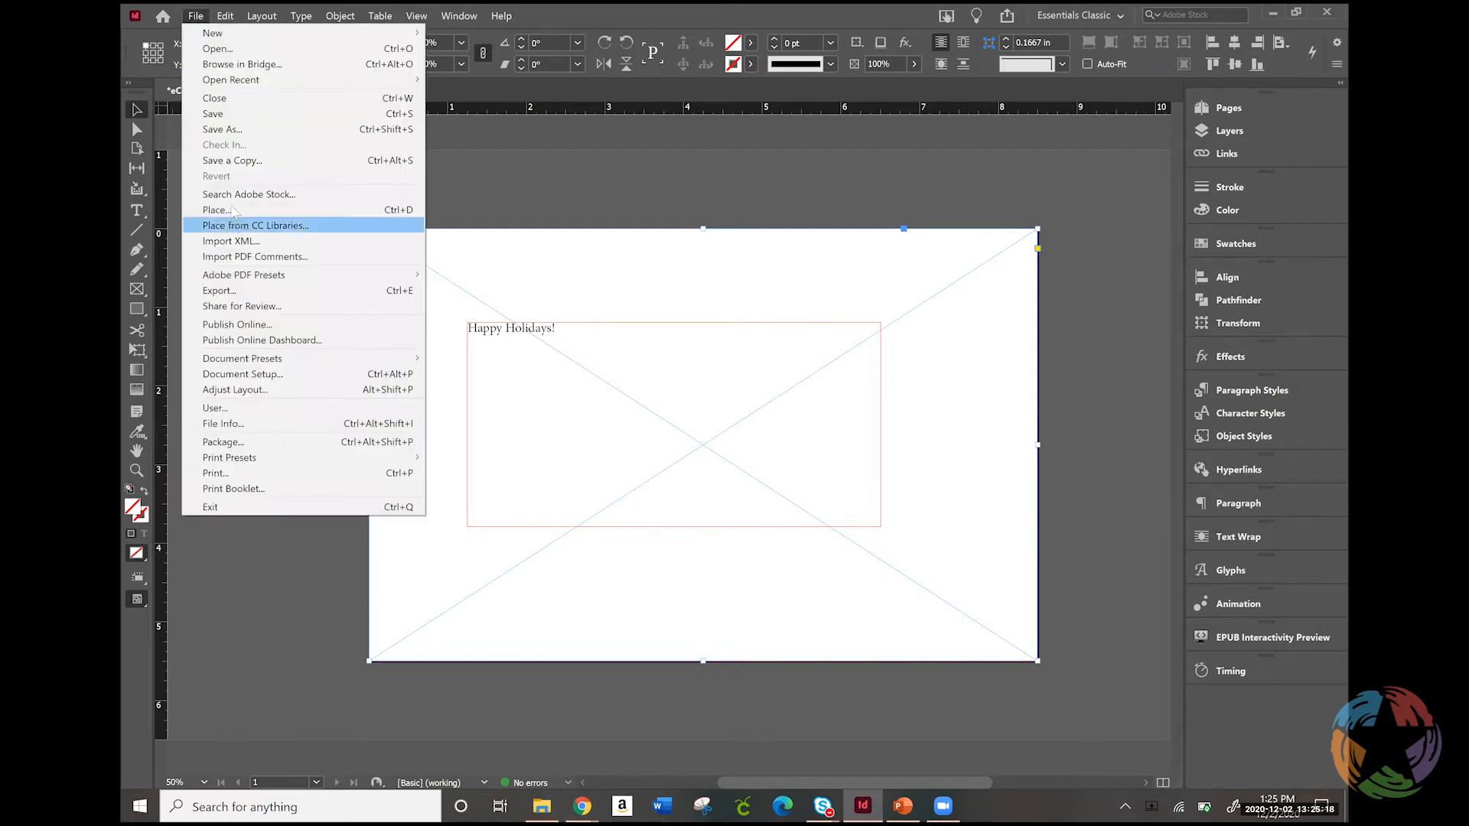
pyautogui.click(215, 210)
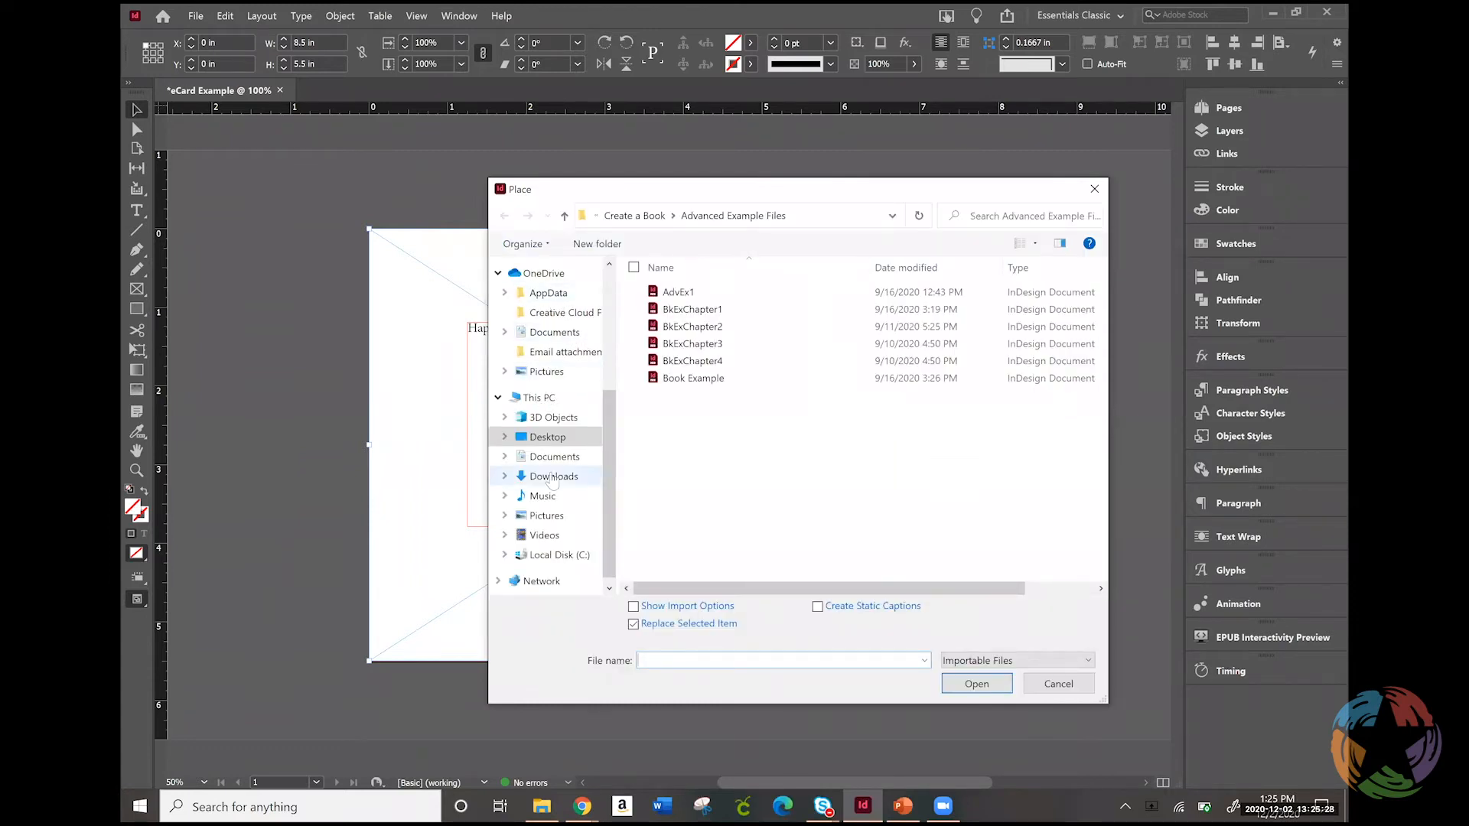
pyautogui.click(572, 436)
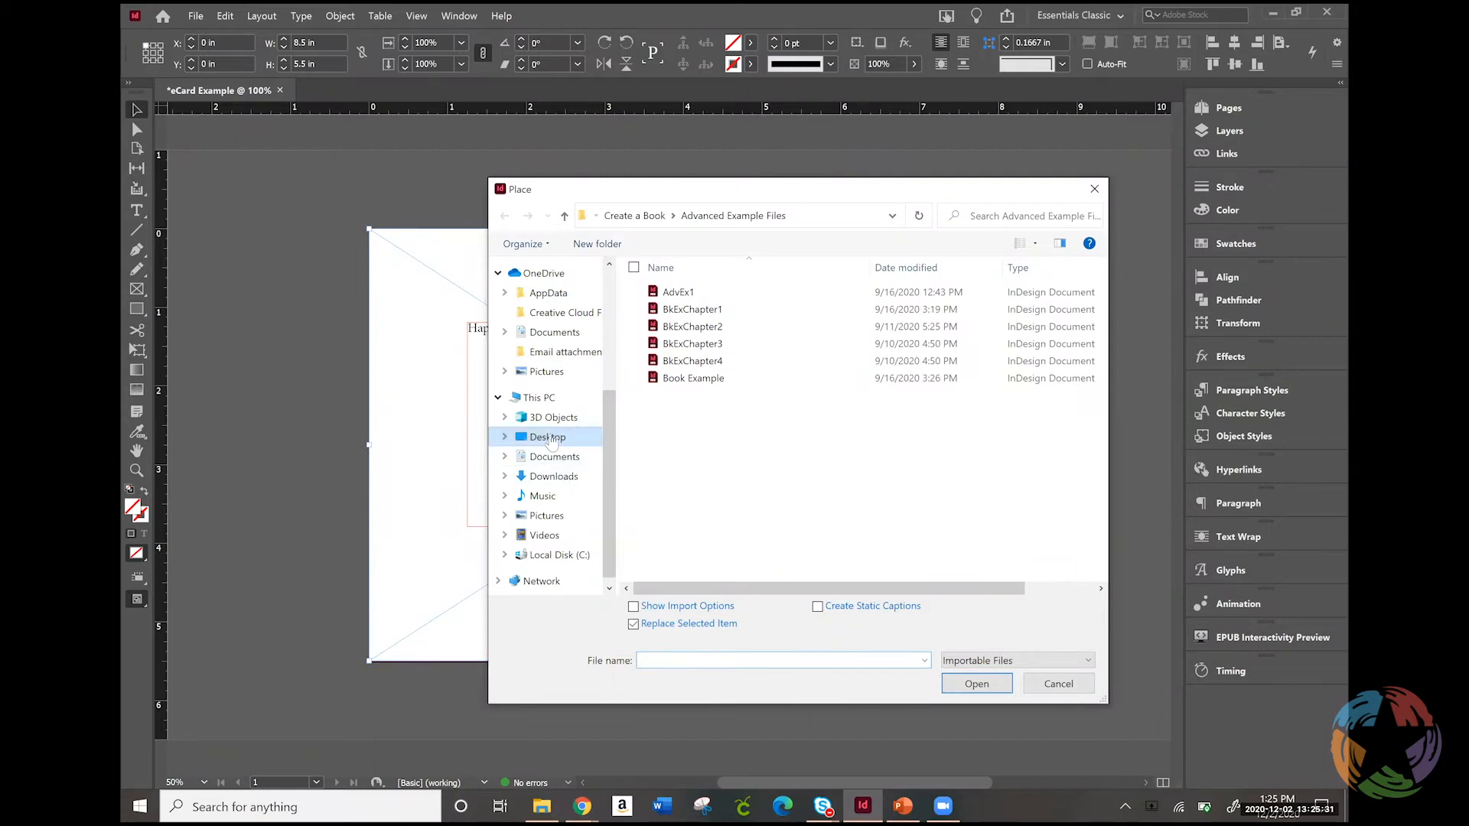
pyautogui.click(739, 313)
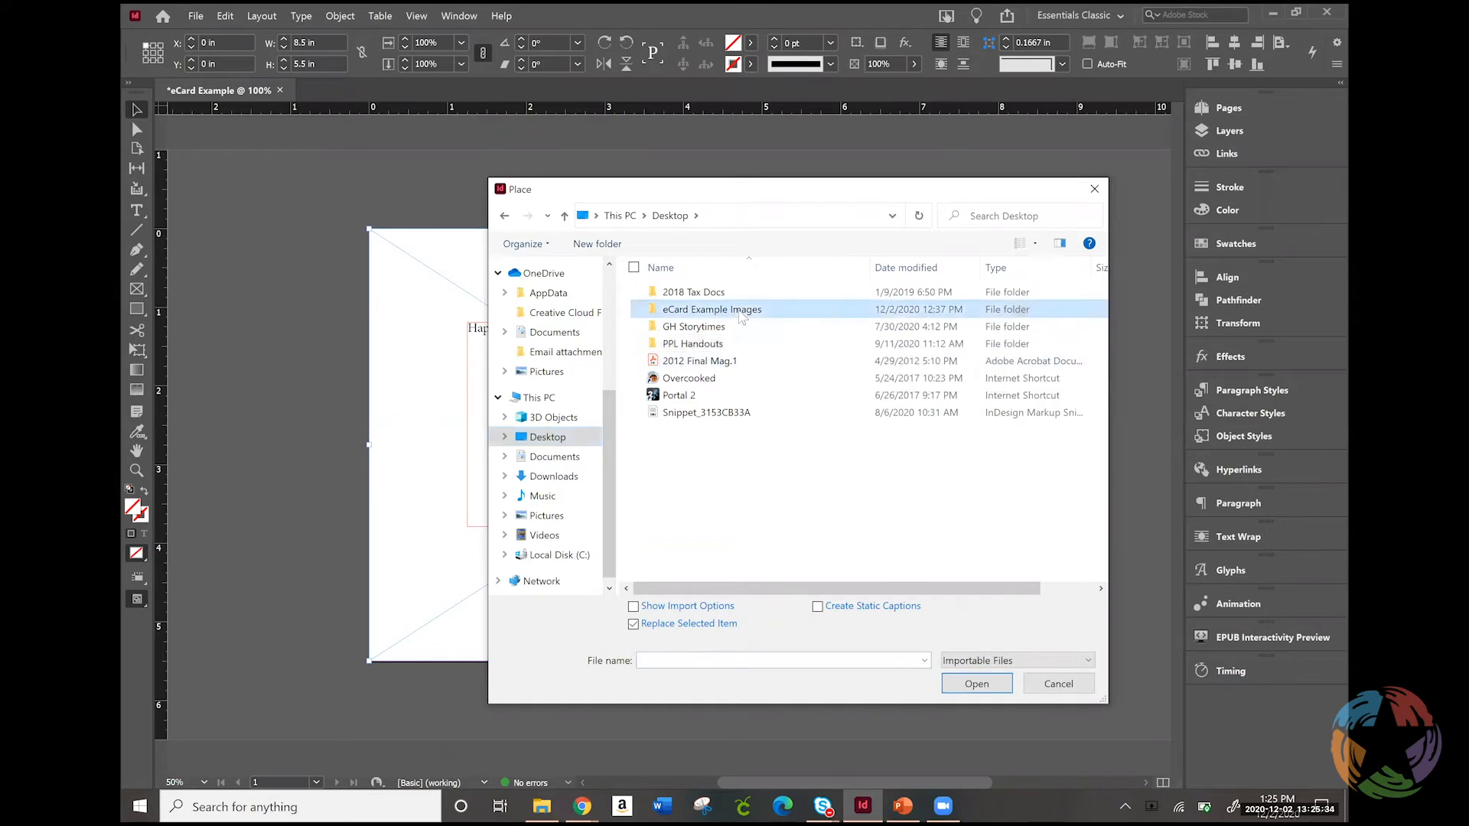
pyautogui.doubleClick(741, 310)
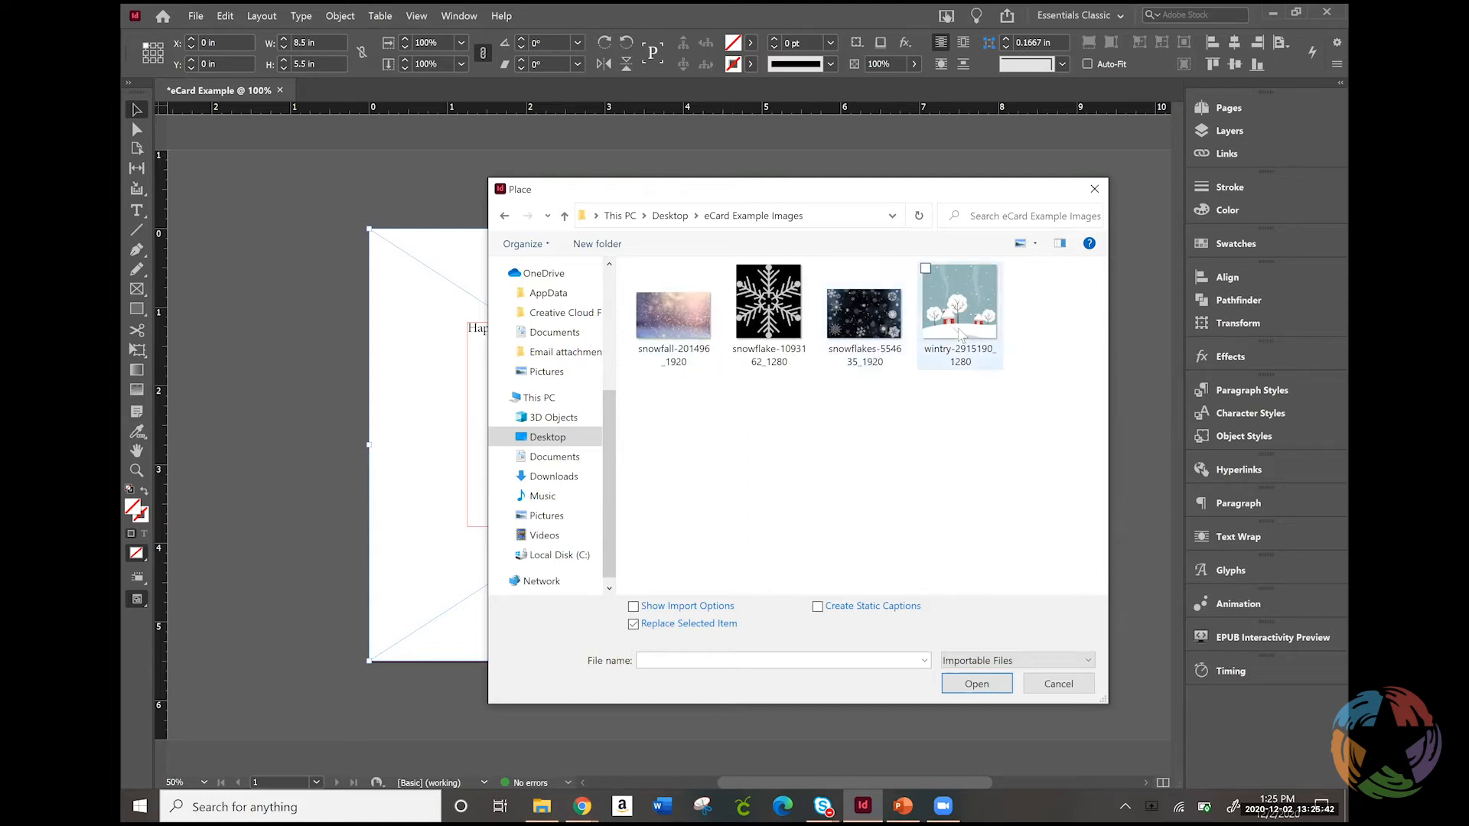
pyautogui.doubleClick(862, 315)
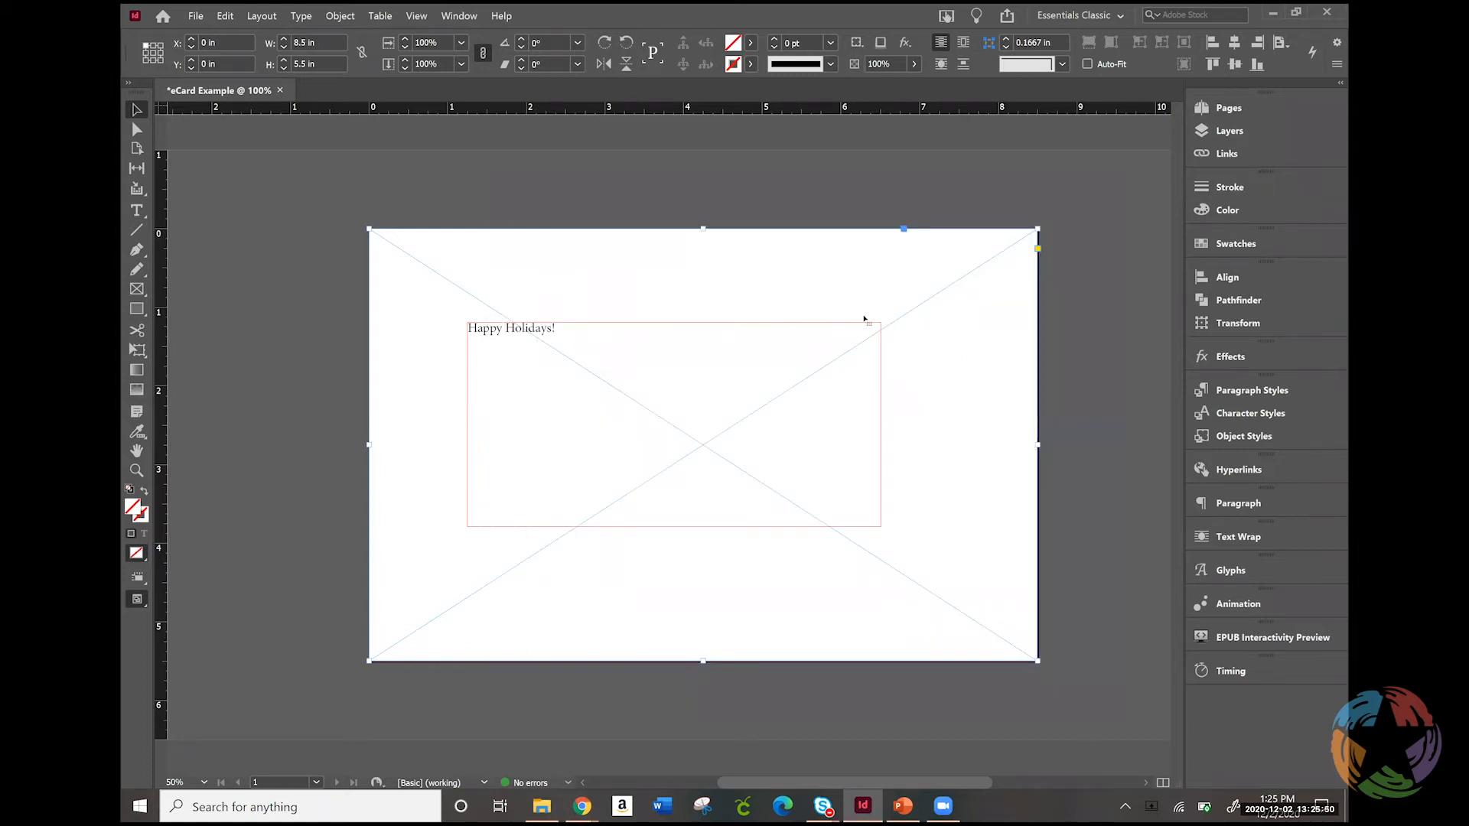
pyautogui.click(864, 319)
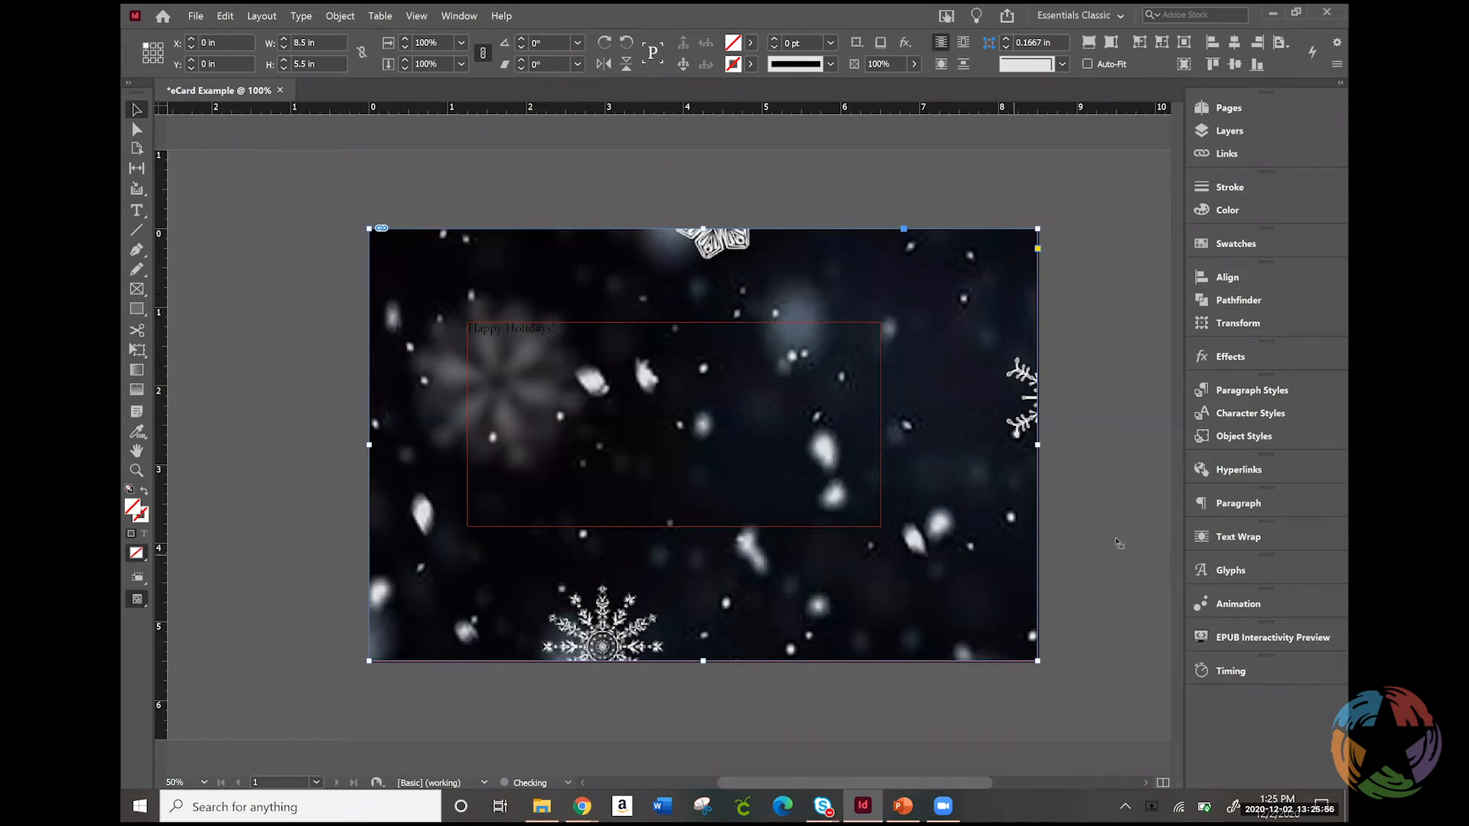
# Fit the snowflake image inside its full-page frame with Fit Content Proportionally
pyautogui.rightClick(946, 306)
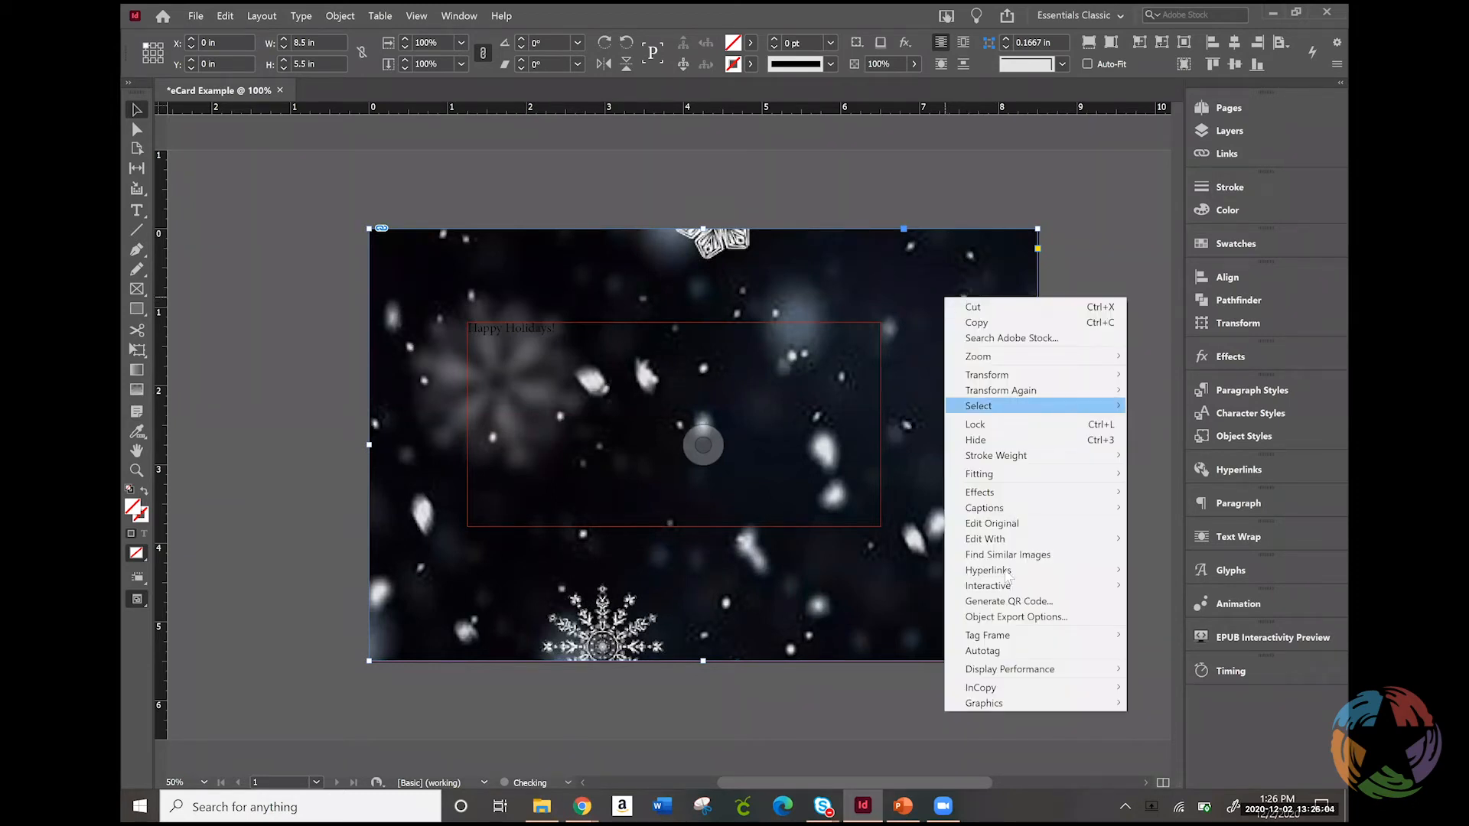
pyautogui.moveTo(1017, 475)
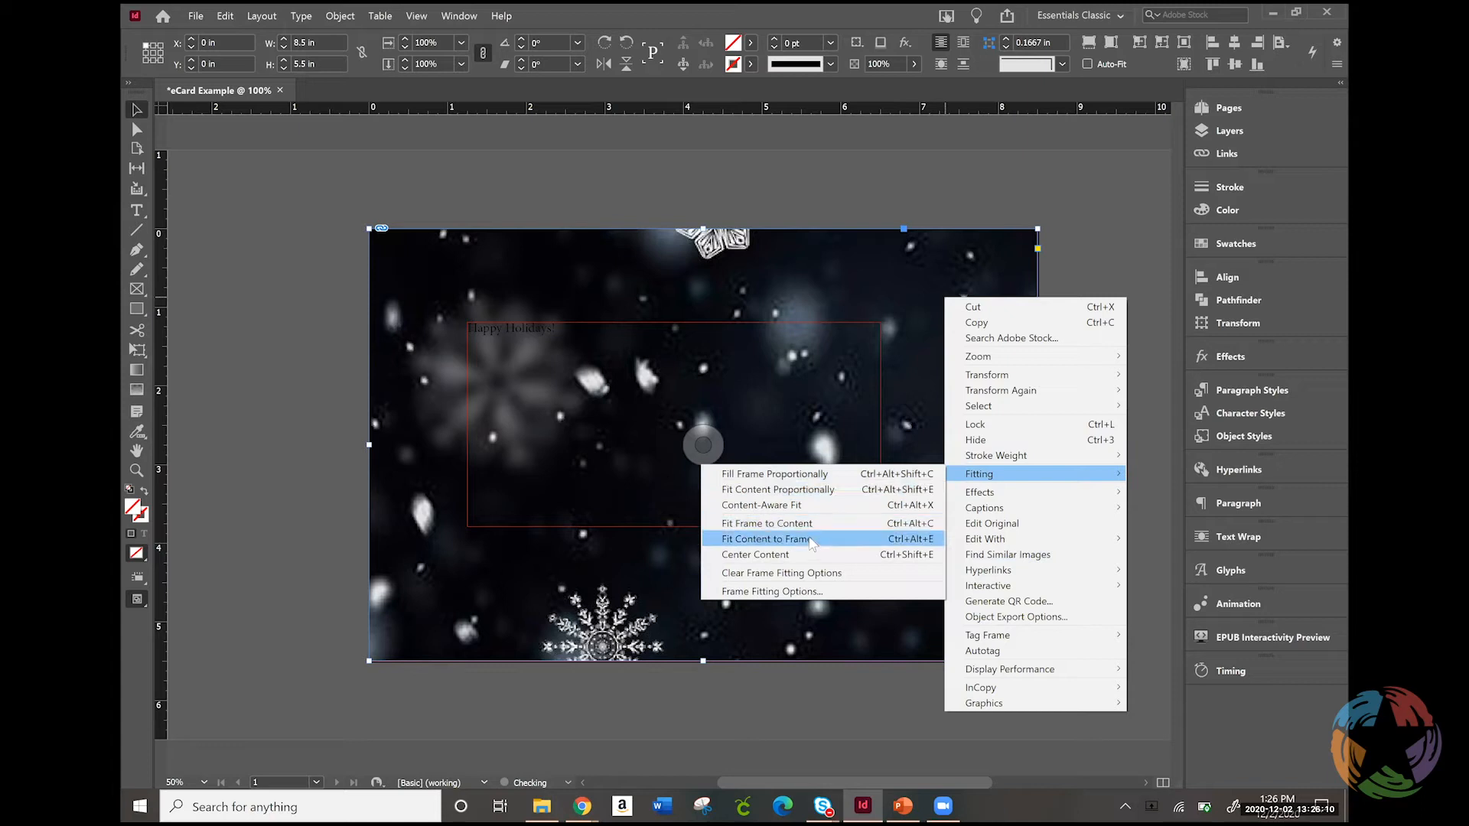
pyautogui.click(808, 490)
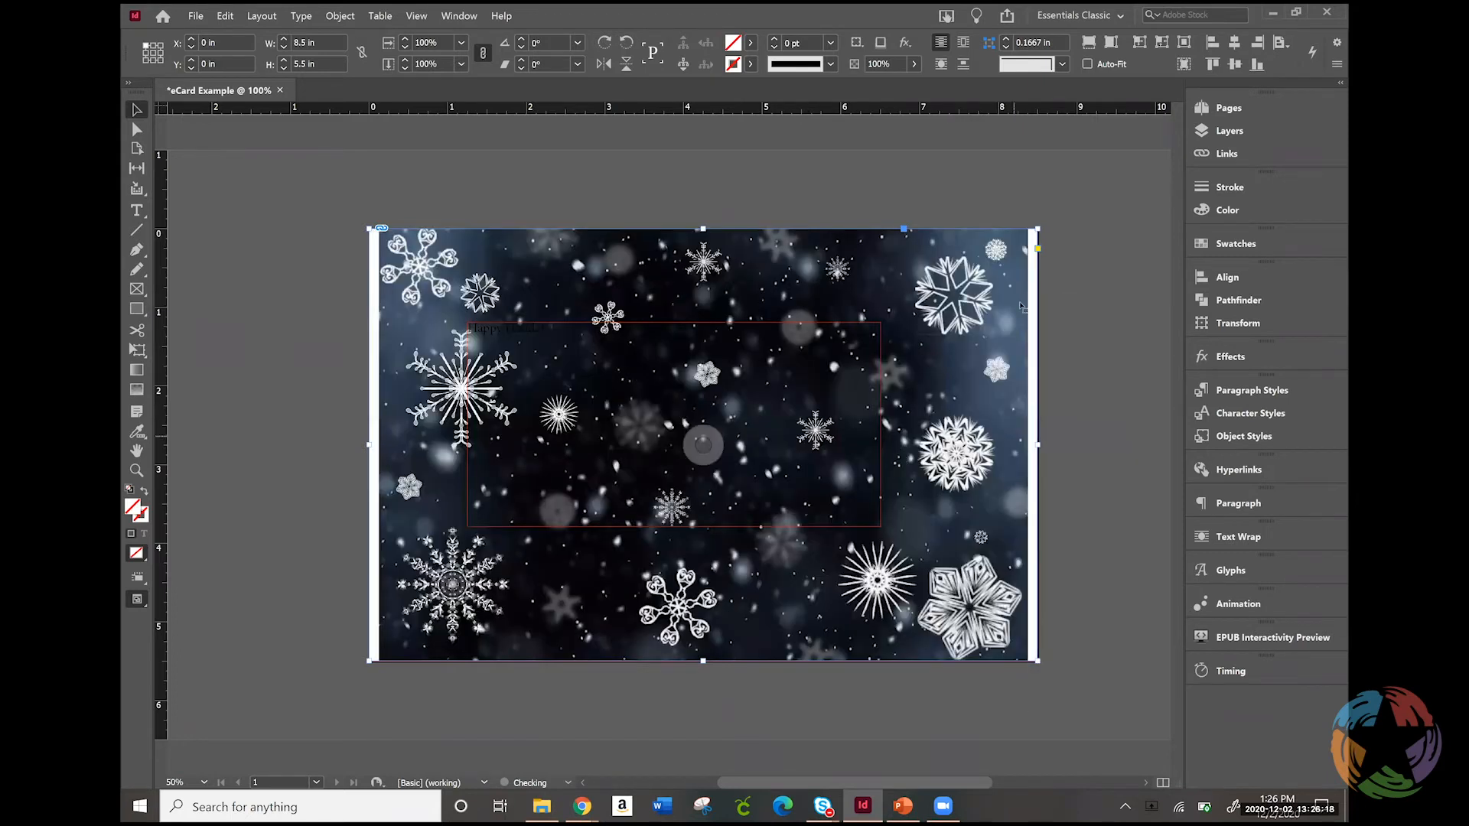
# Try Fill Frame Proportionally on the snowflake image and undo it
pyautogui.rightClick(983, 358)
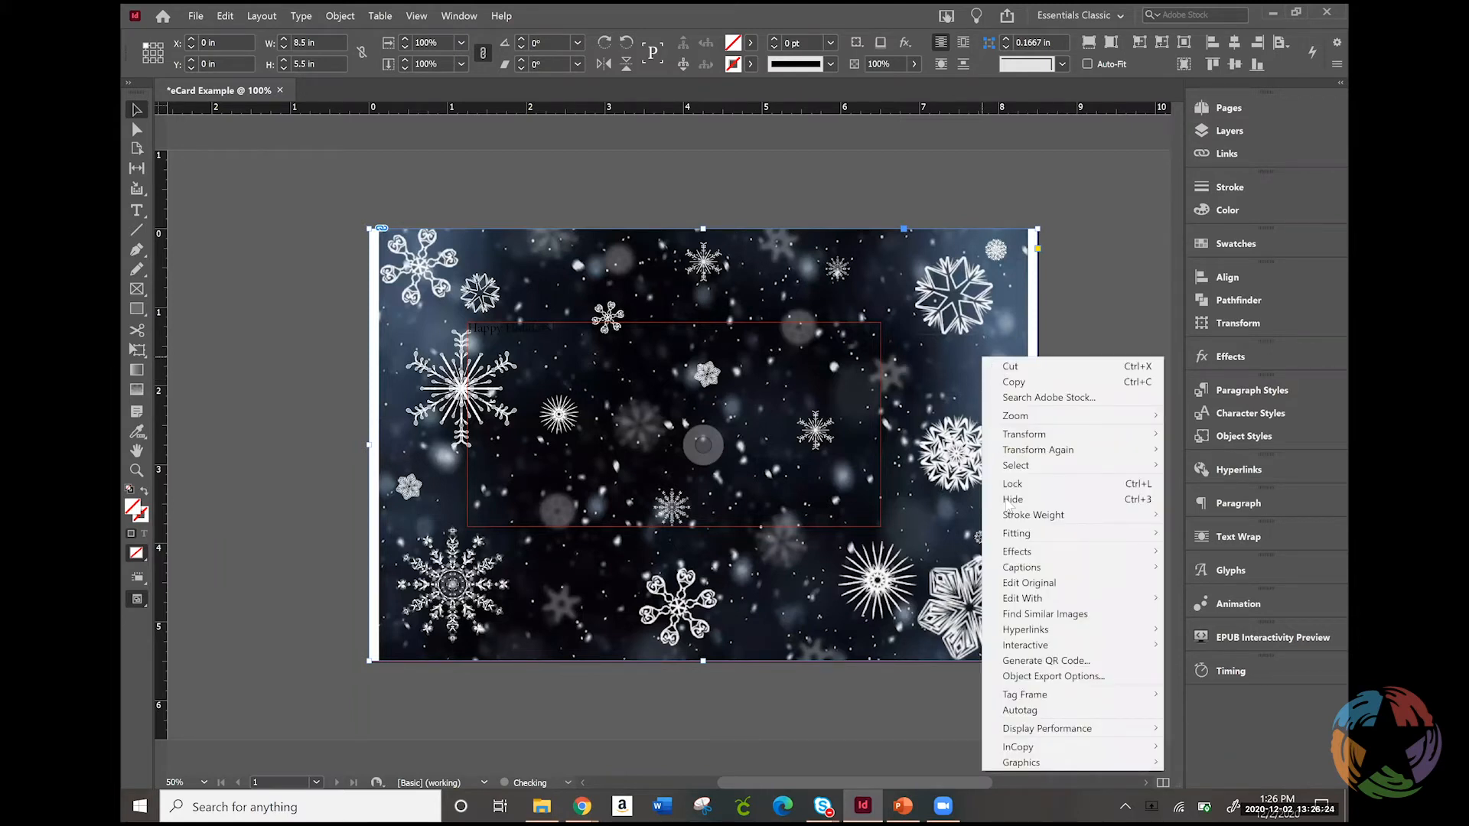
pyautogui.moveTo(1017, 535)
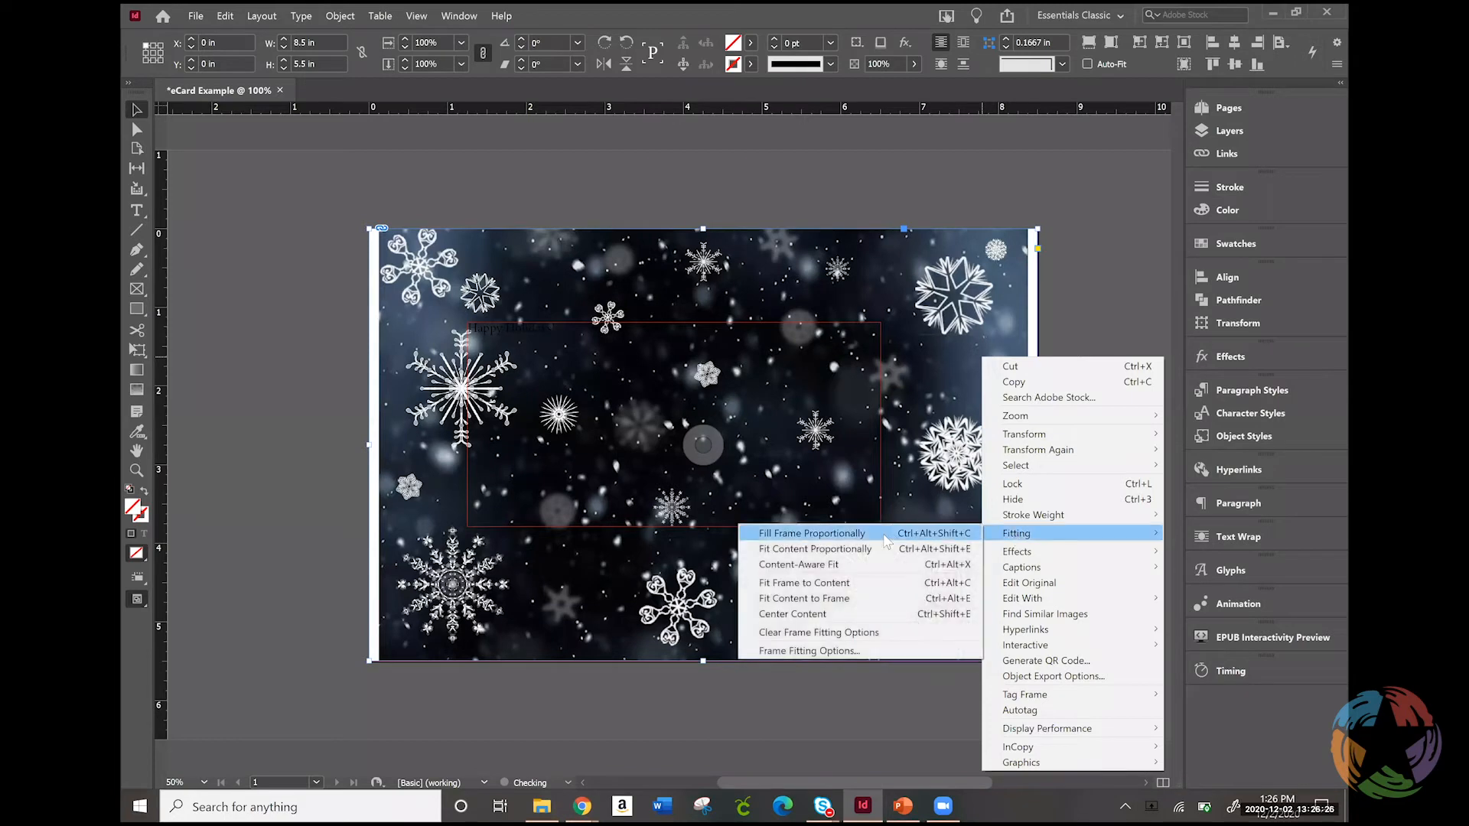
pyautogui.click(885, 538)
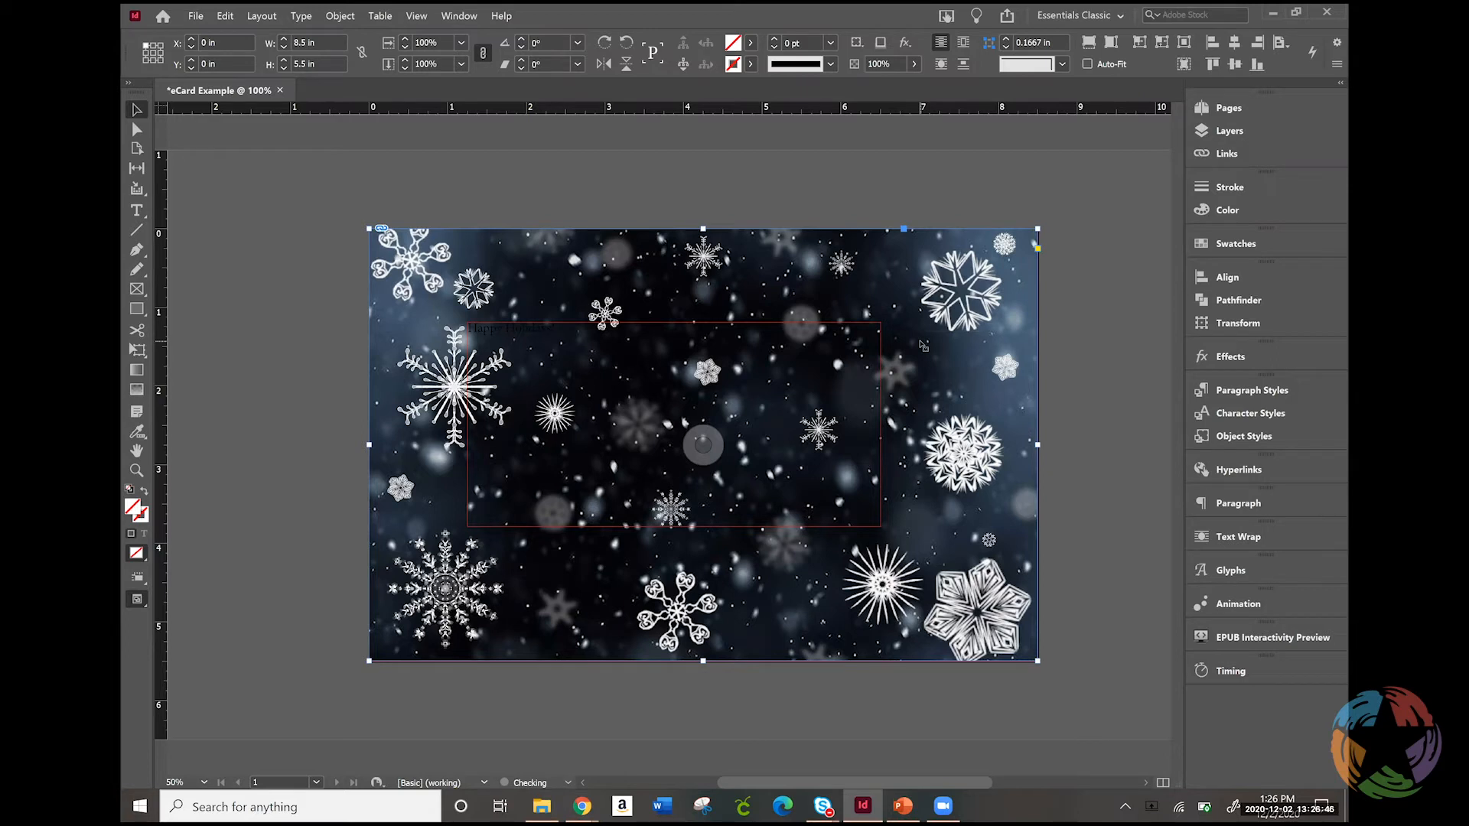
pyautogui.click(1110, 42)
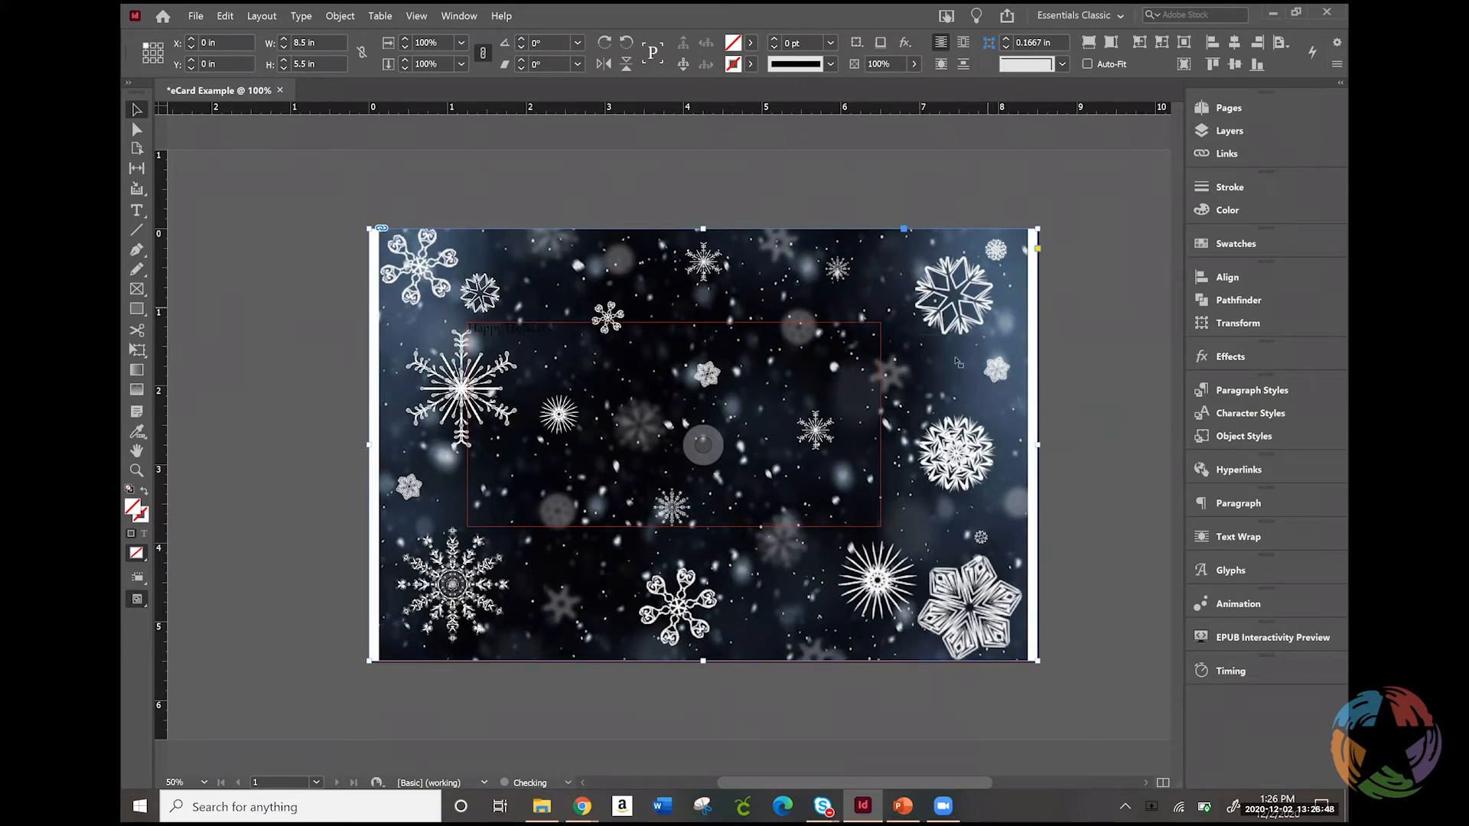
# Try Fit Frame to Content on the snowflake image's frame and undo it
pyautogui.rightClick(924, 380)
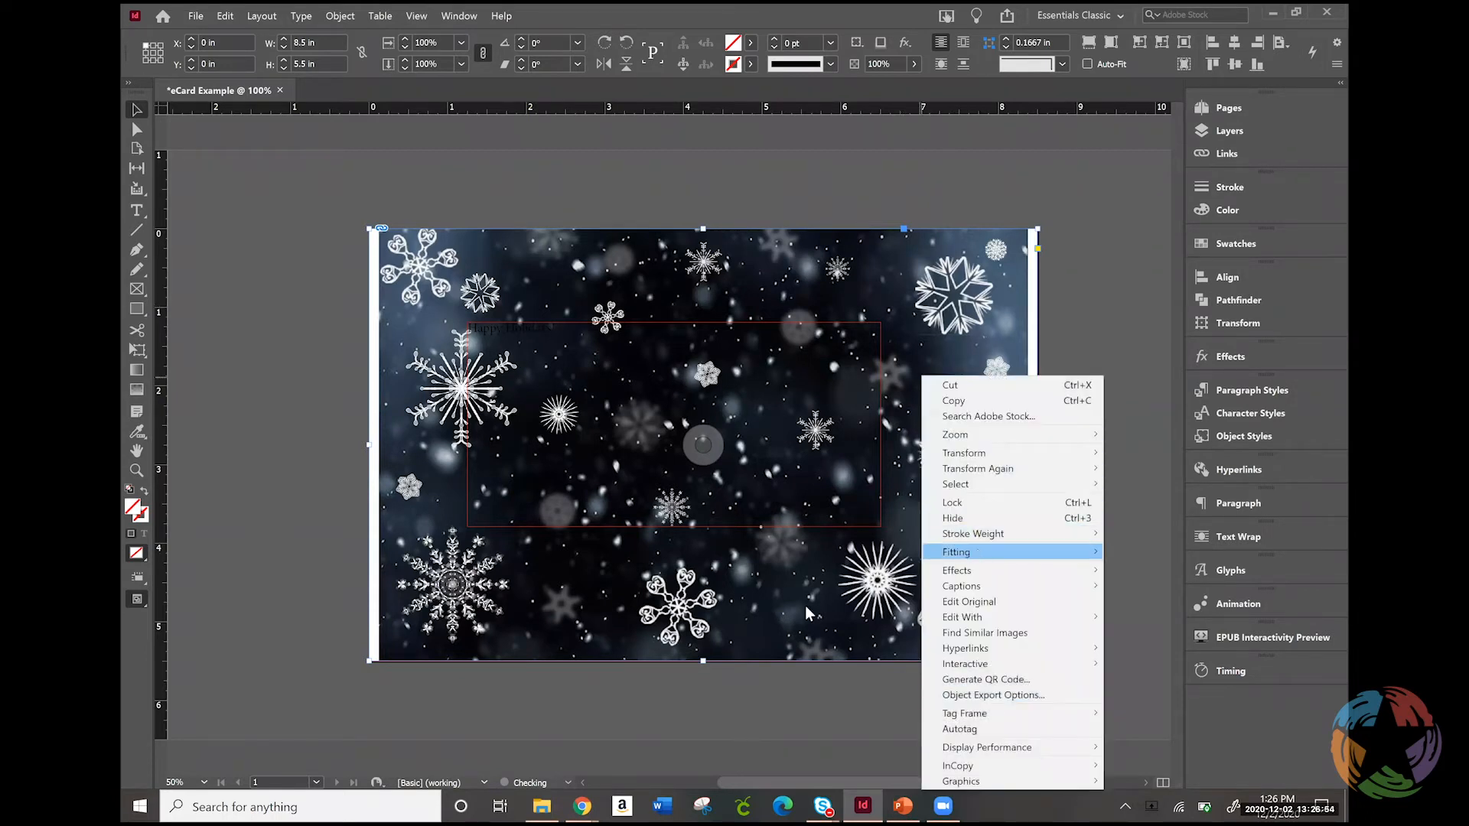
pyautogui.moveTo(979, 552)
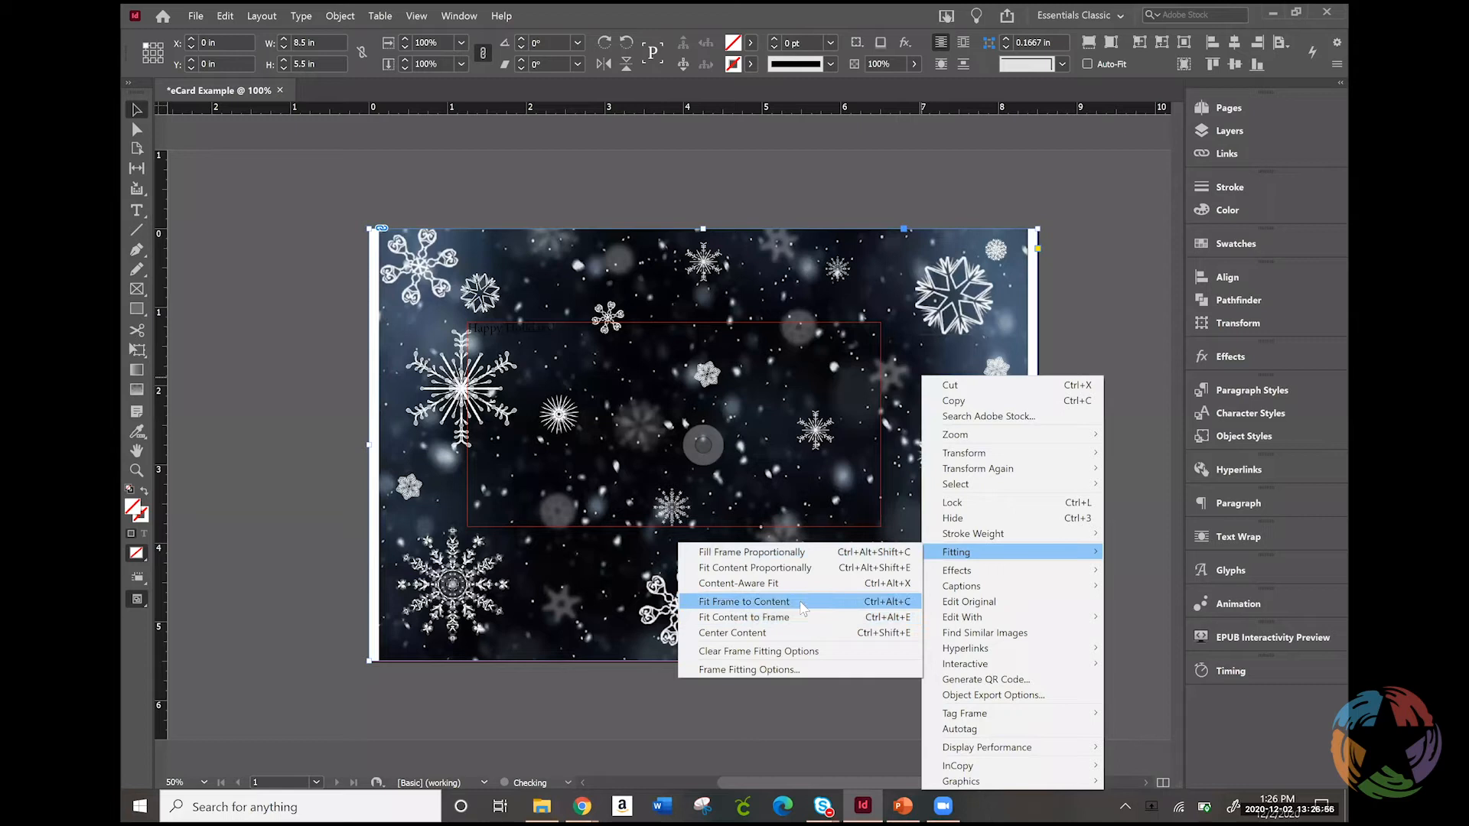
pyautogui.click(802, 604)
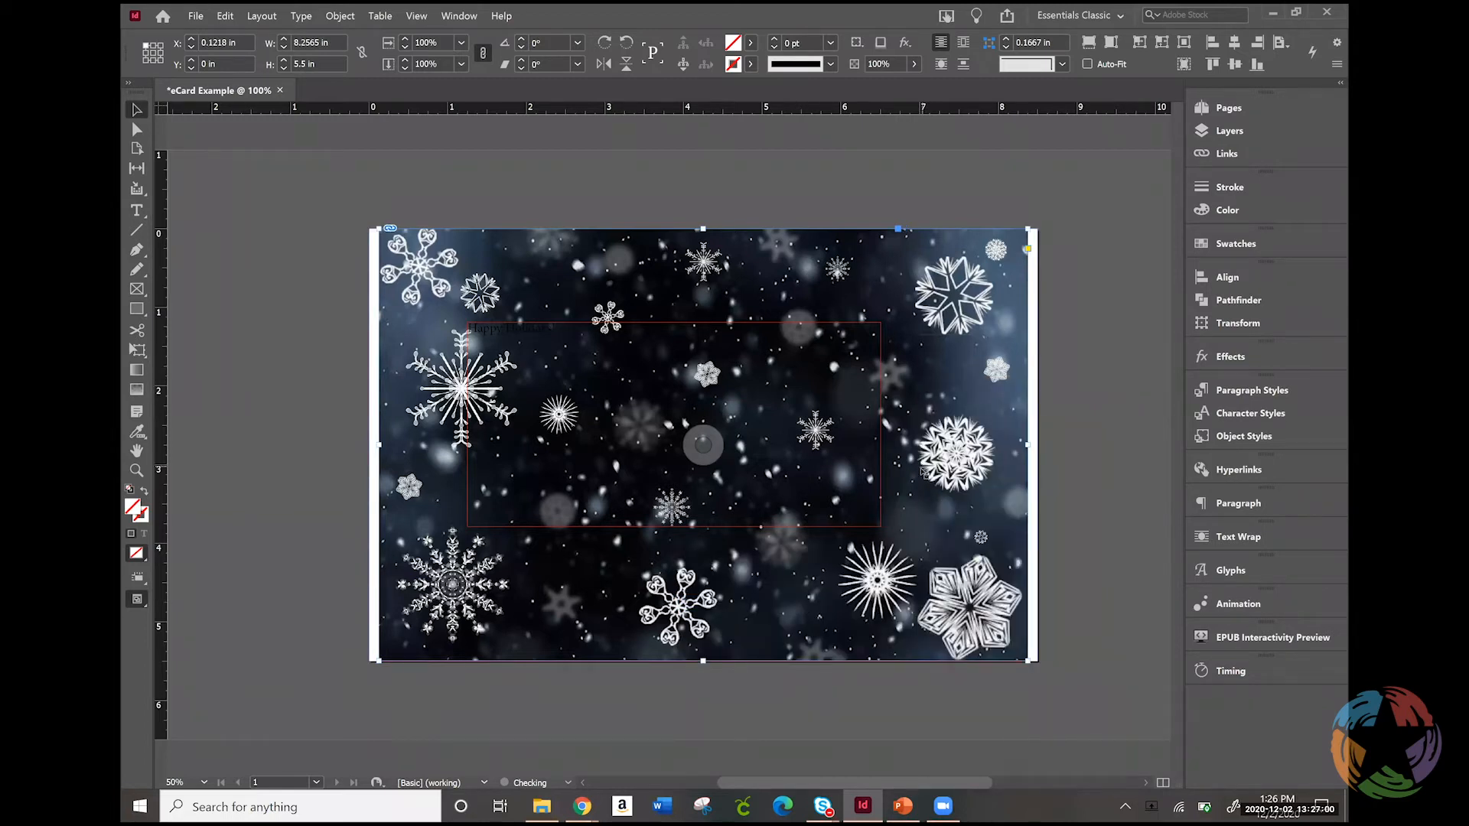
pyautogui.hotkey('ctrl', 'z')
# Apply Fill Frame Proportionally so the snowflake image covers the full-page frame
pyautogui.rightClick(922, 476)
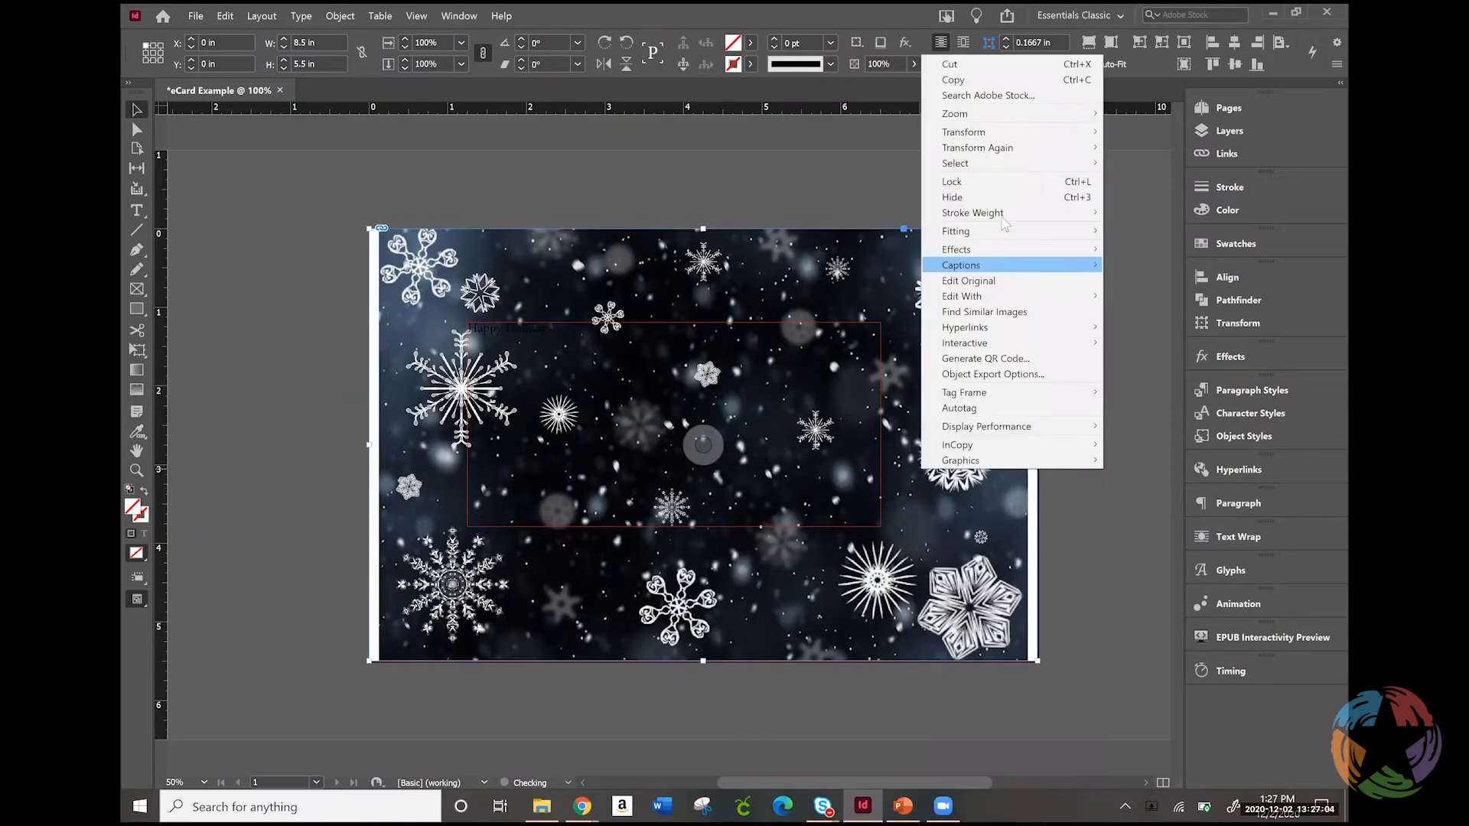
pyautogui.moveTo(1005, 234)
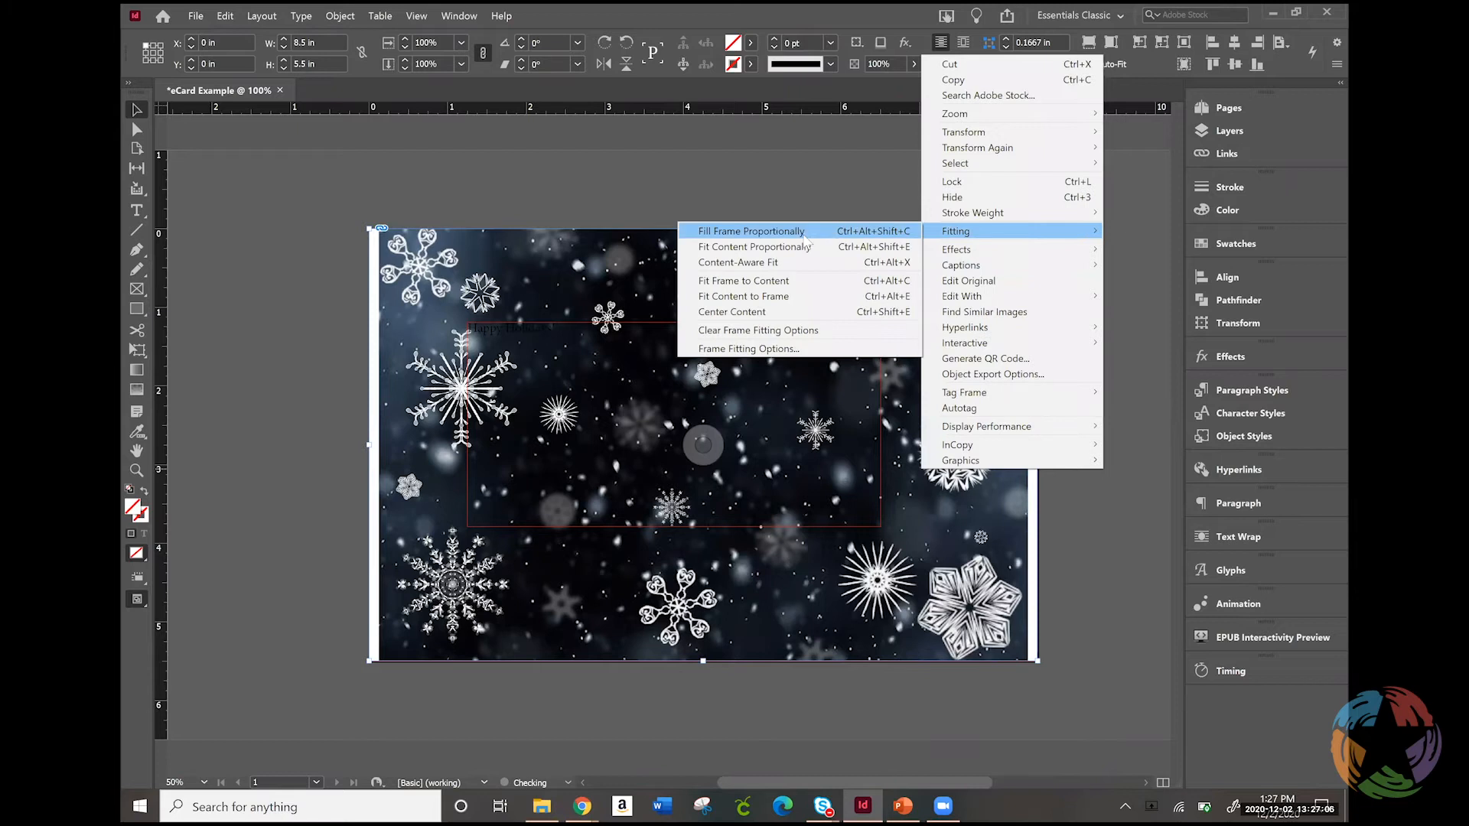
pyautogui.click(802, 233)
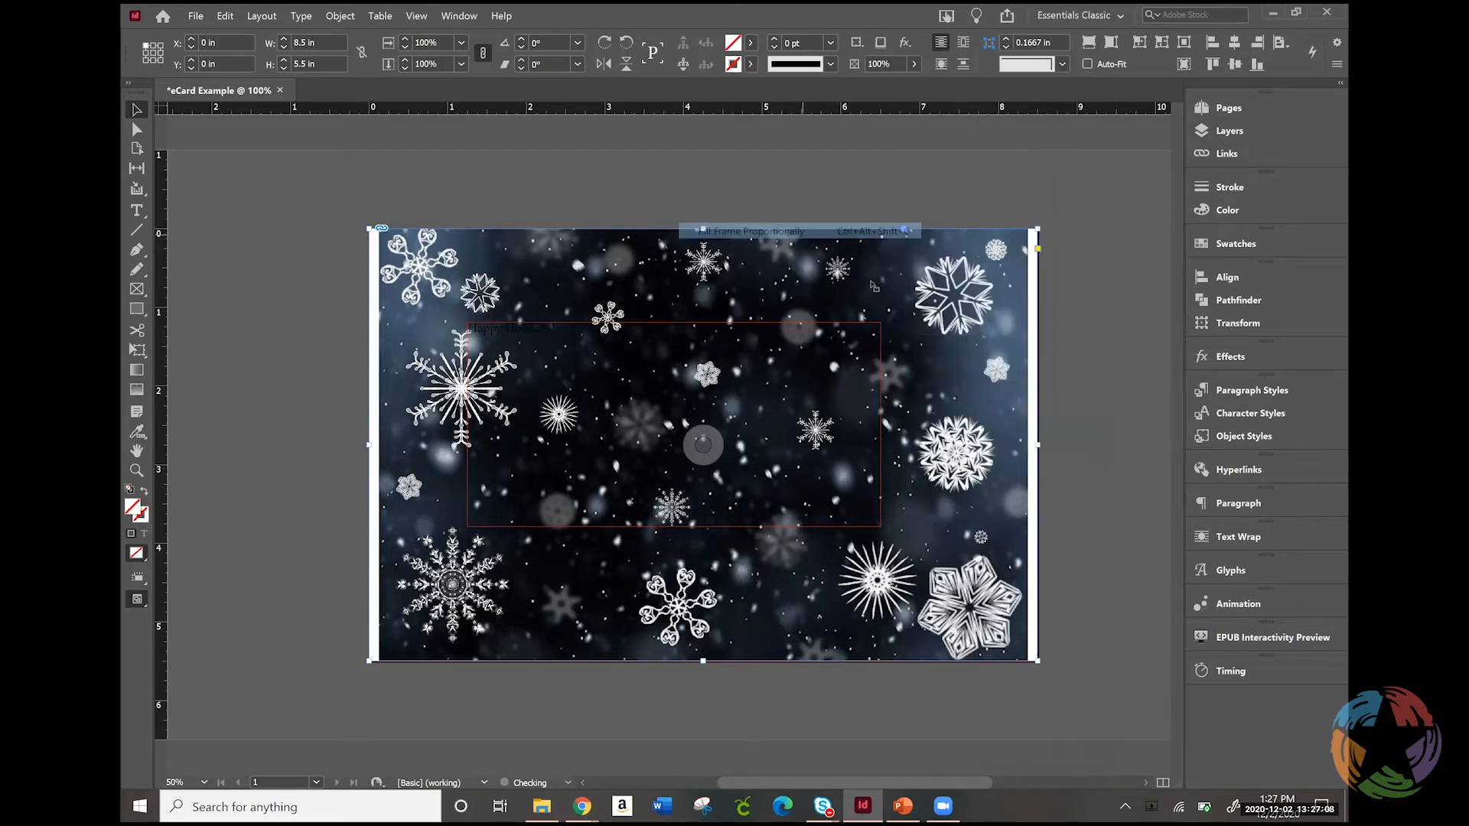
# Set the snowflake image's display performance to High Quality Display
pyautogui.rightClick(973, 329)
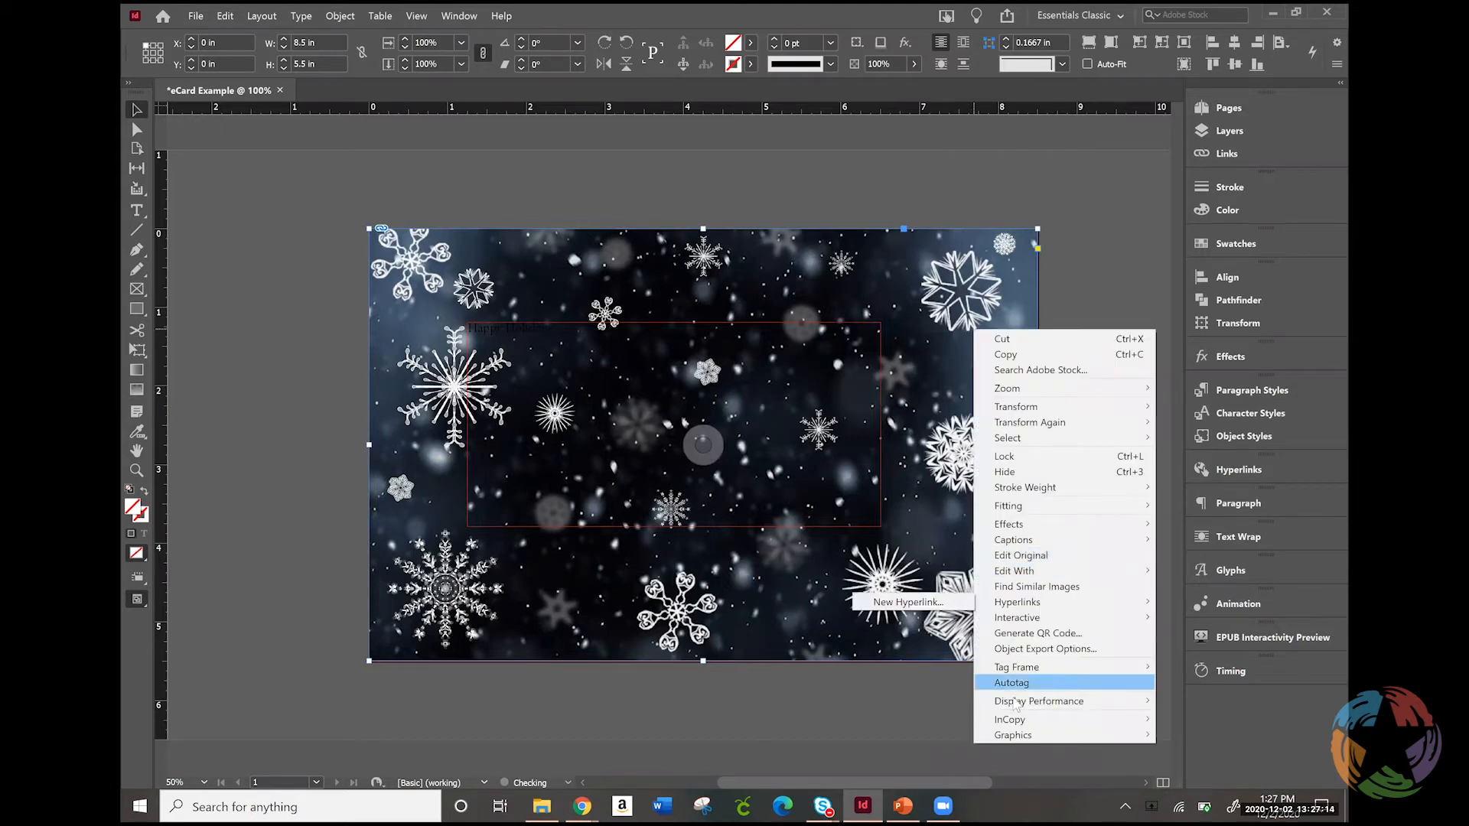
pyautogui.moveTo(1015, 702)
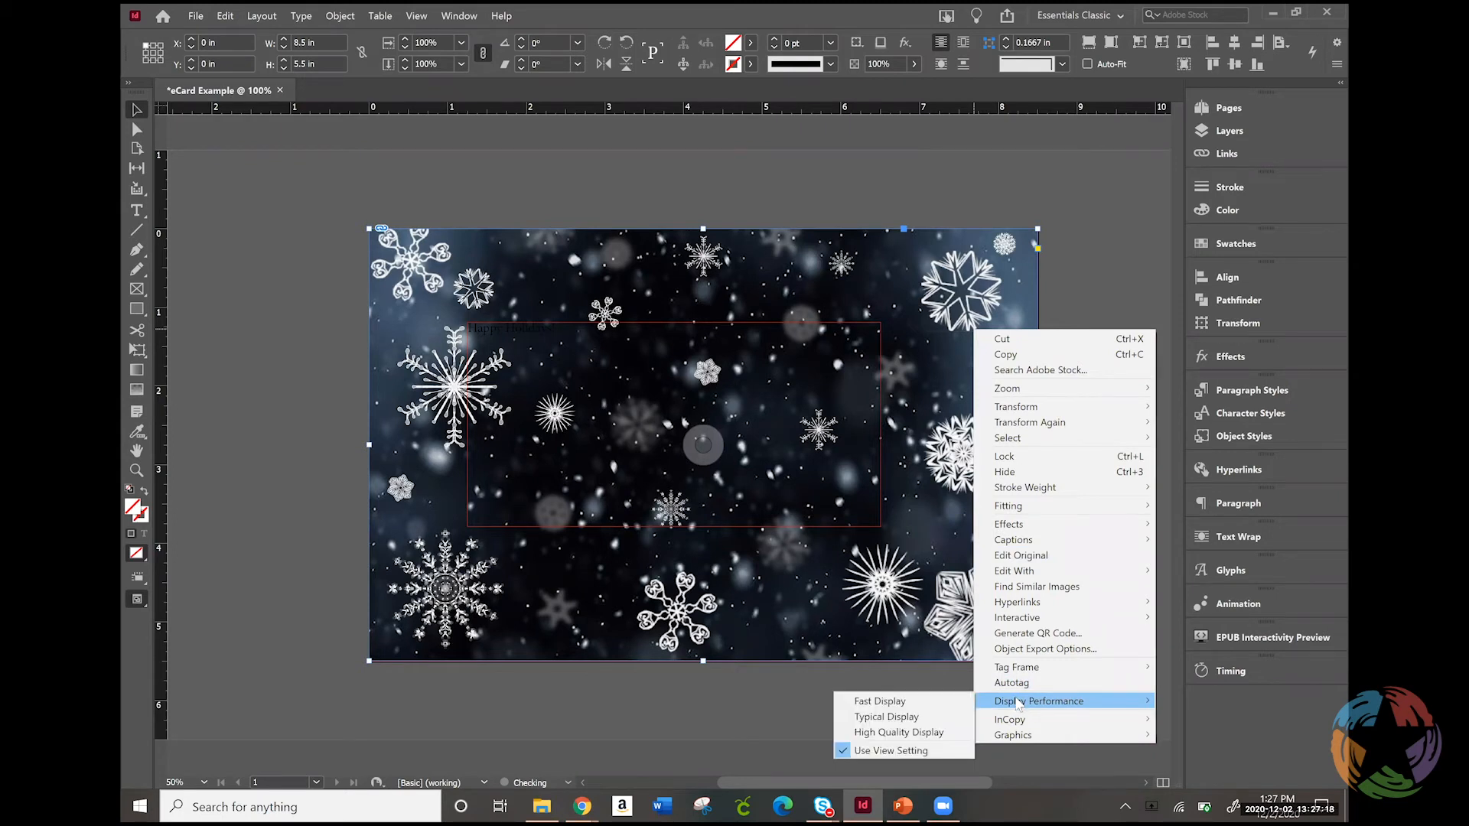
pyautogui.click(942, 520)
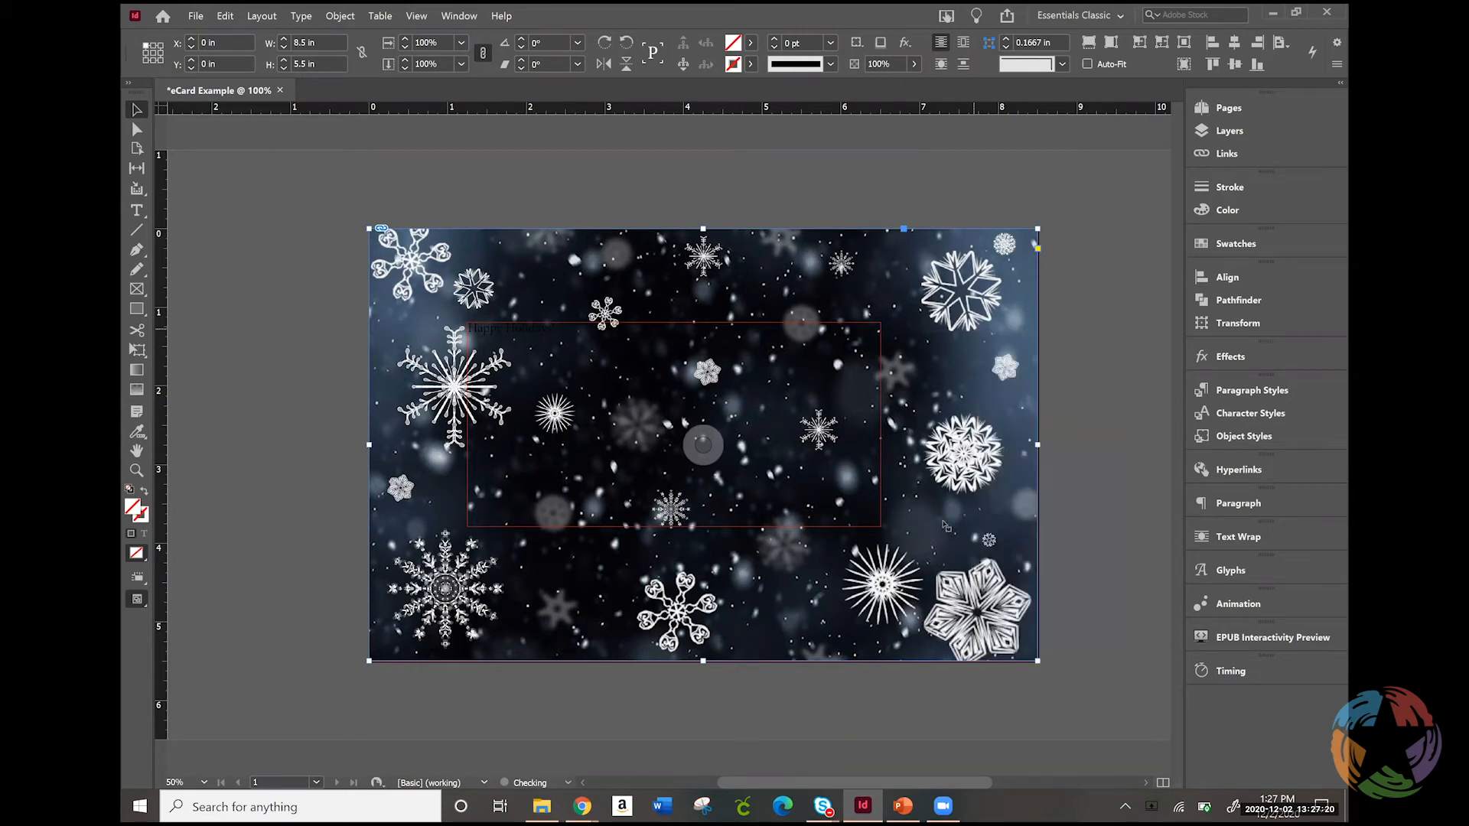
pyautogui.rightClick(943, 520)
pyautogui.moveTo(1004, 484)
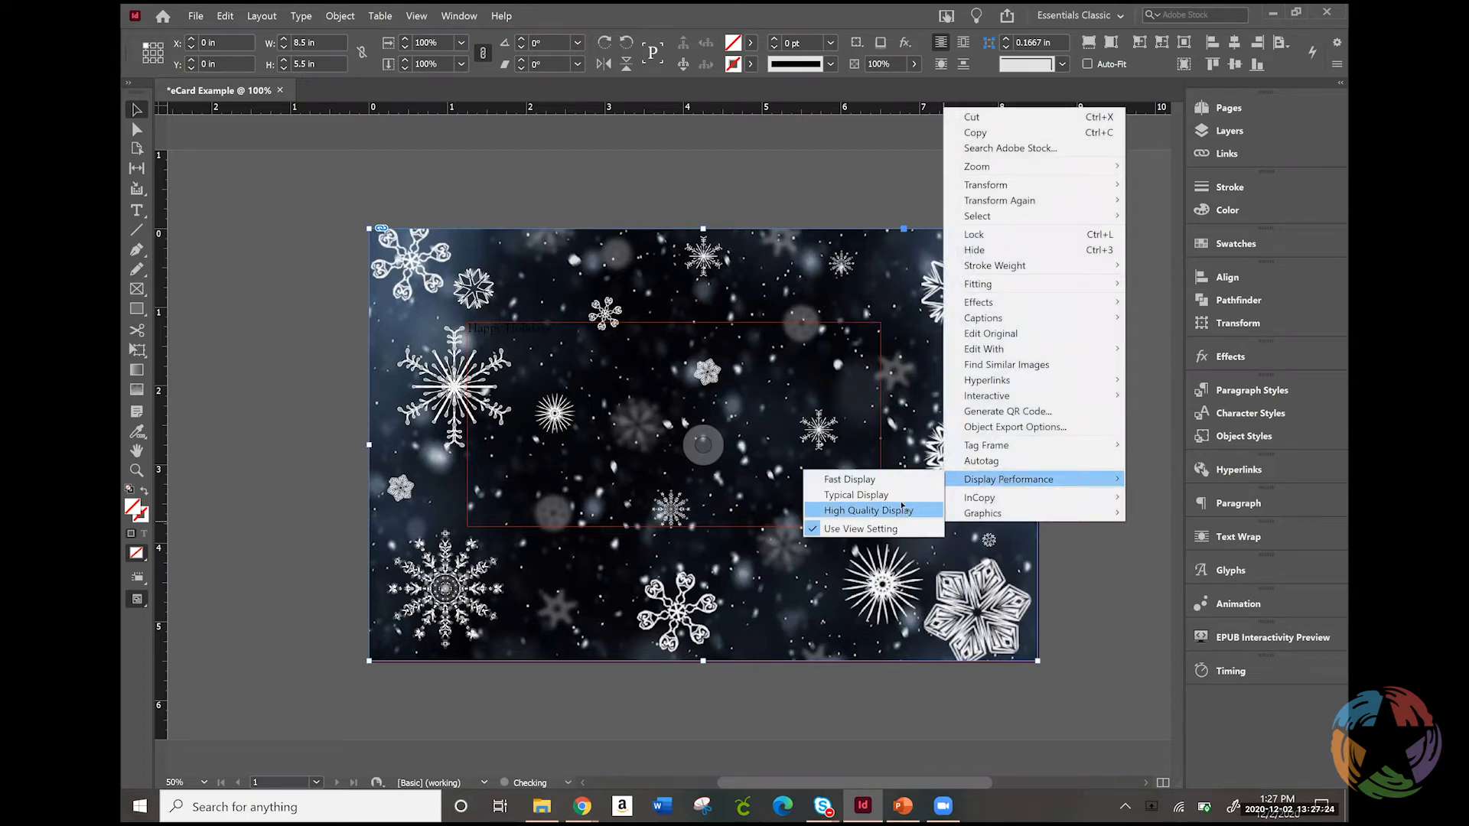
pyautogui.click(903, 506)
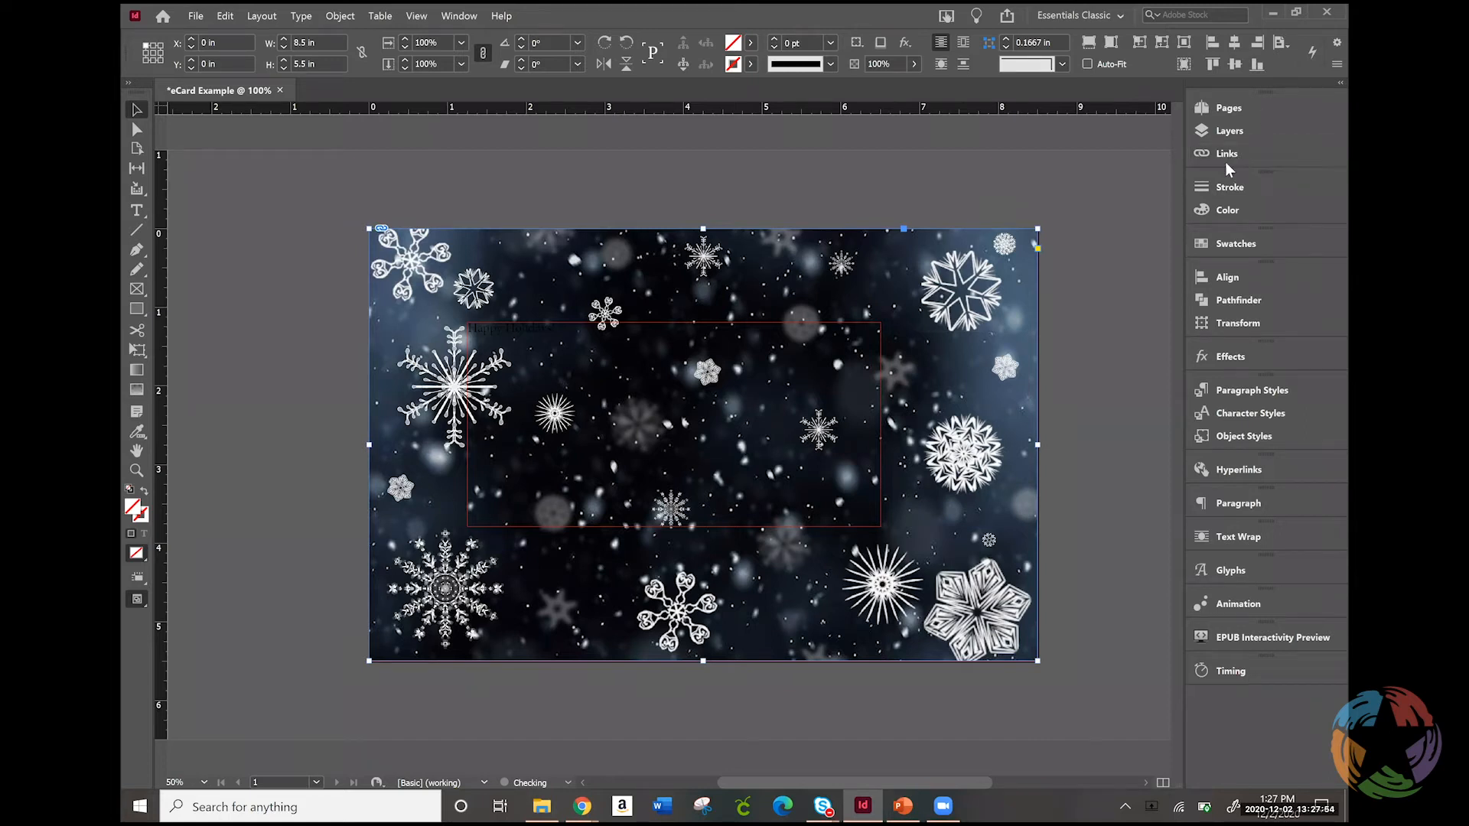
# Examine the snowflake JPG's entry in the document's Links list and close the list
pyautogui.click(1263, 155)
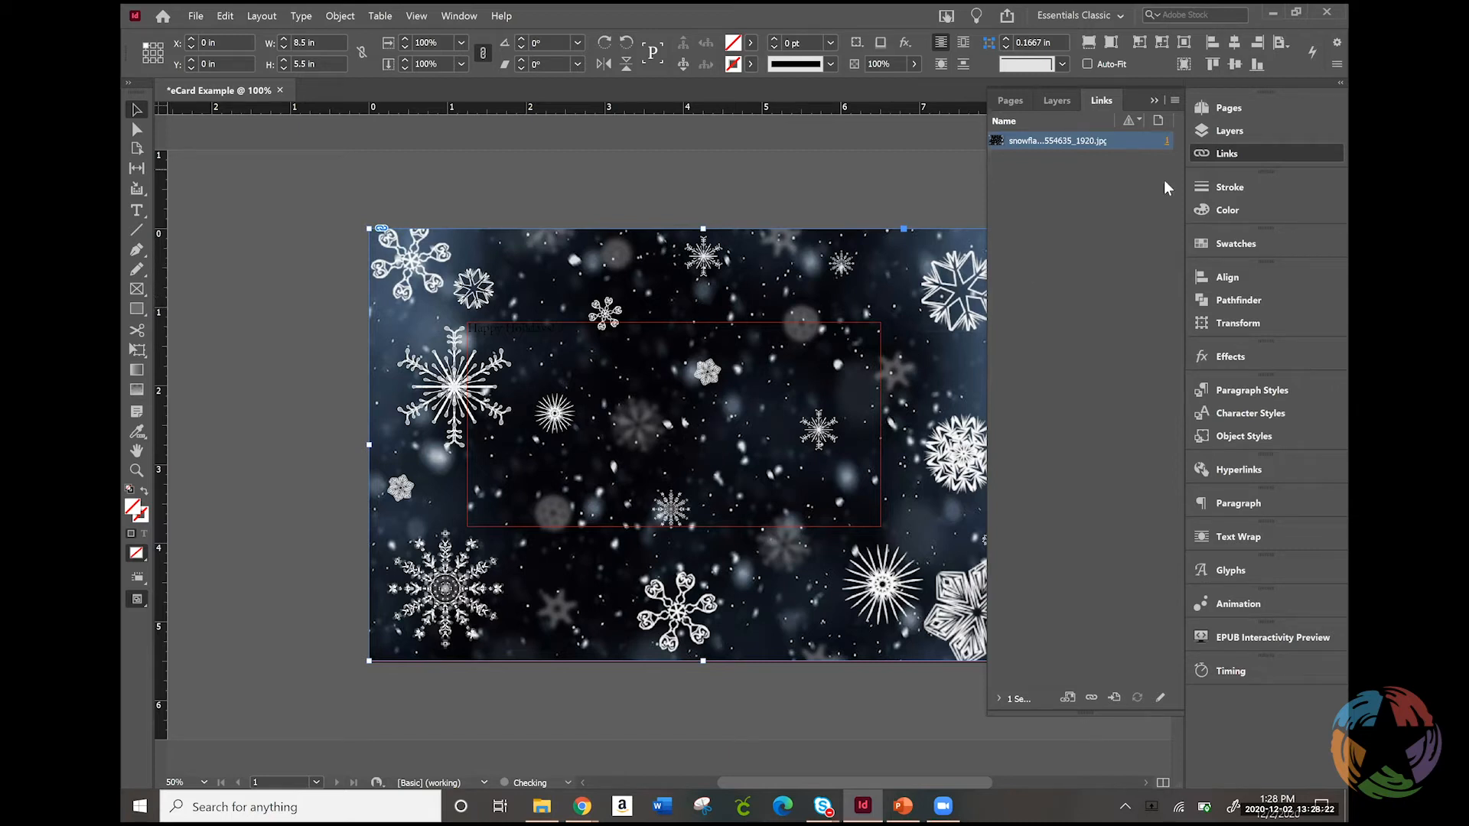
pyautogui.click(1251, 152)
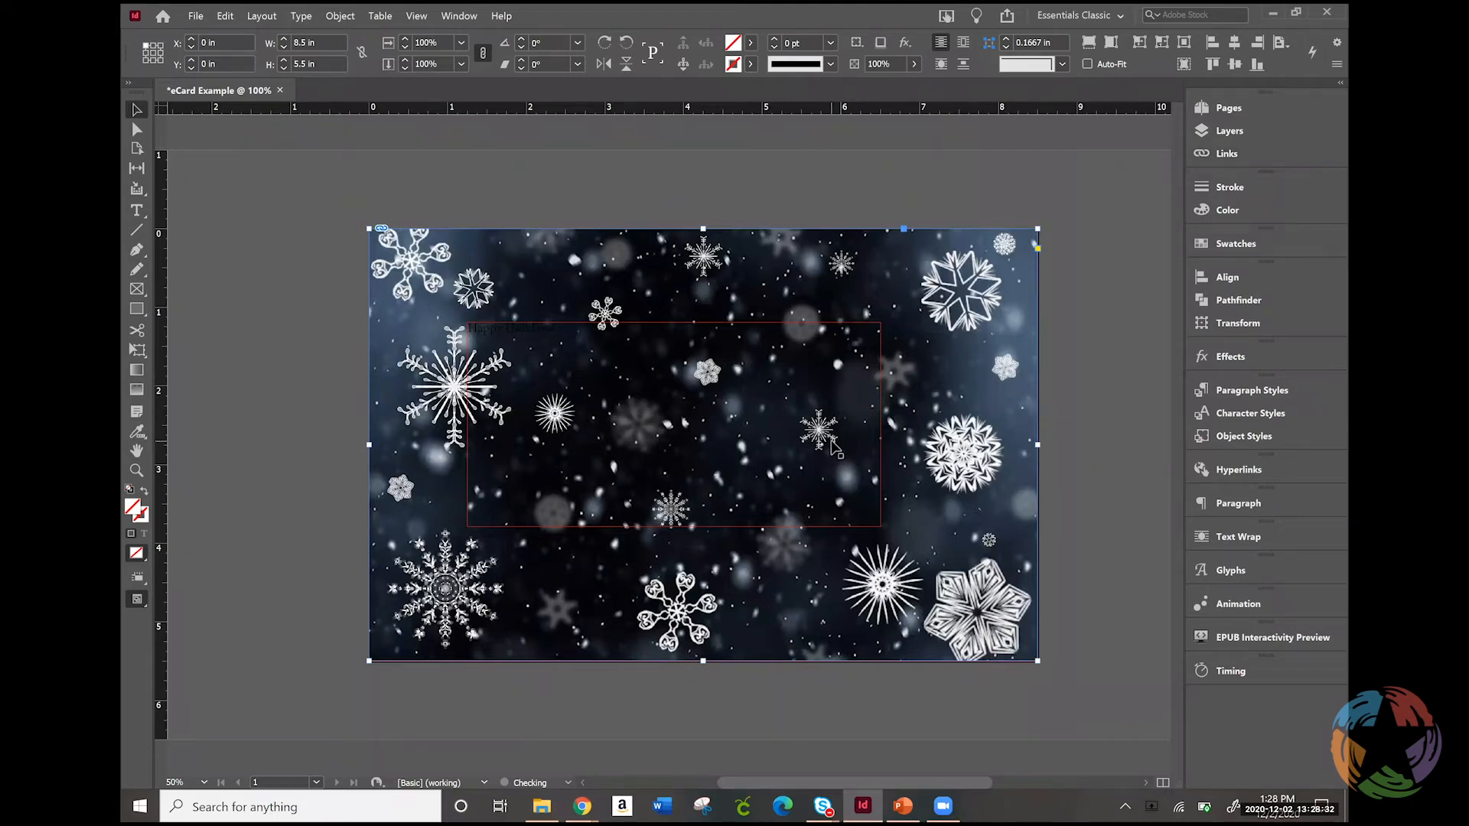
# Select all of the "Happy Holidays!" text in the middle text frame with the Type tool
pyautogui.click(566, 366)
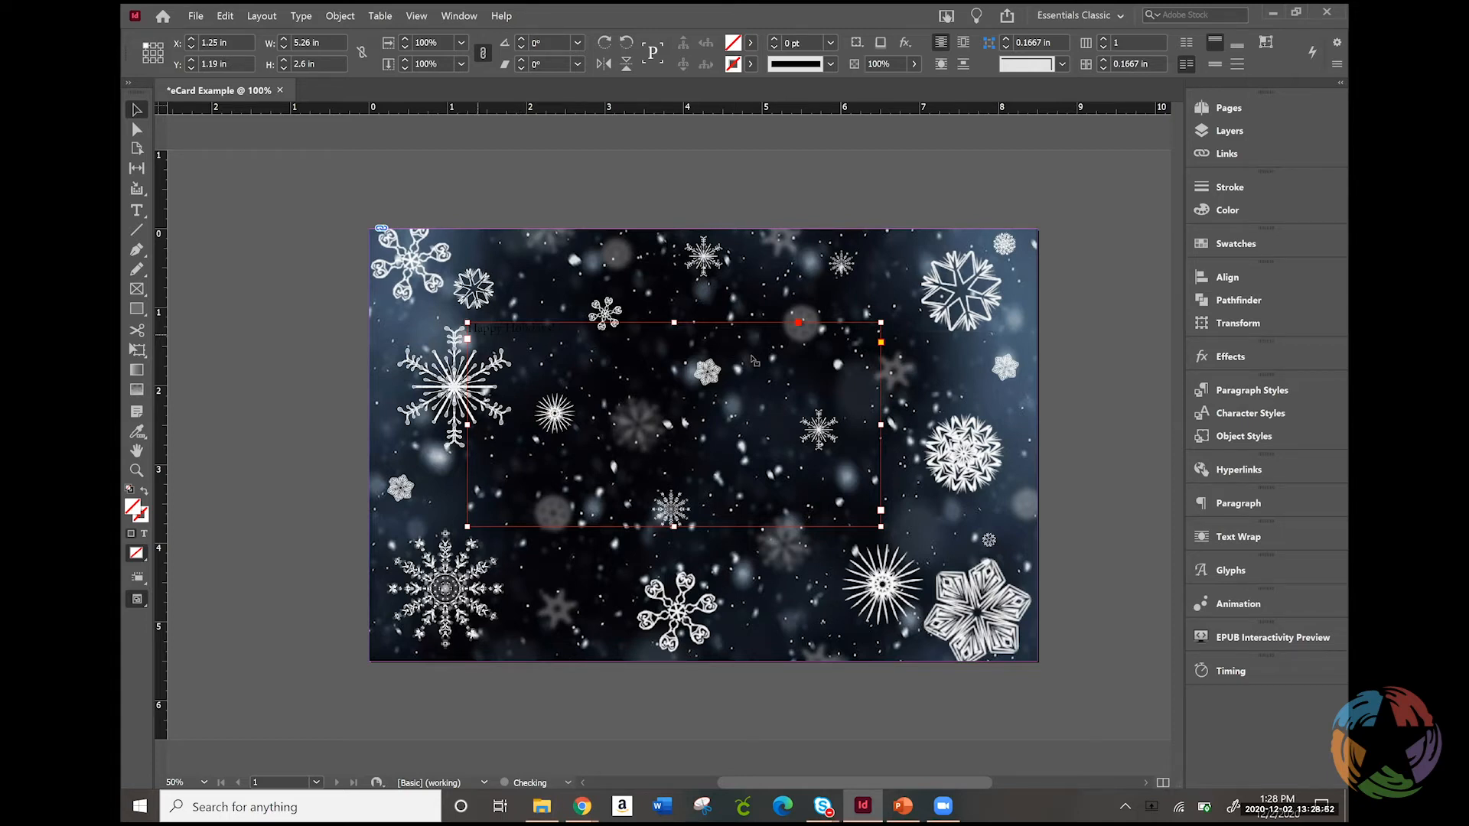
pyautogui.click(137, 110)
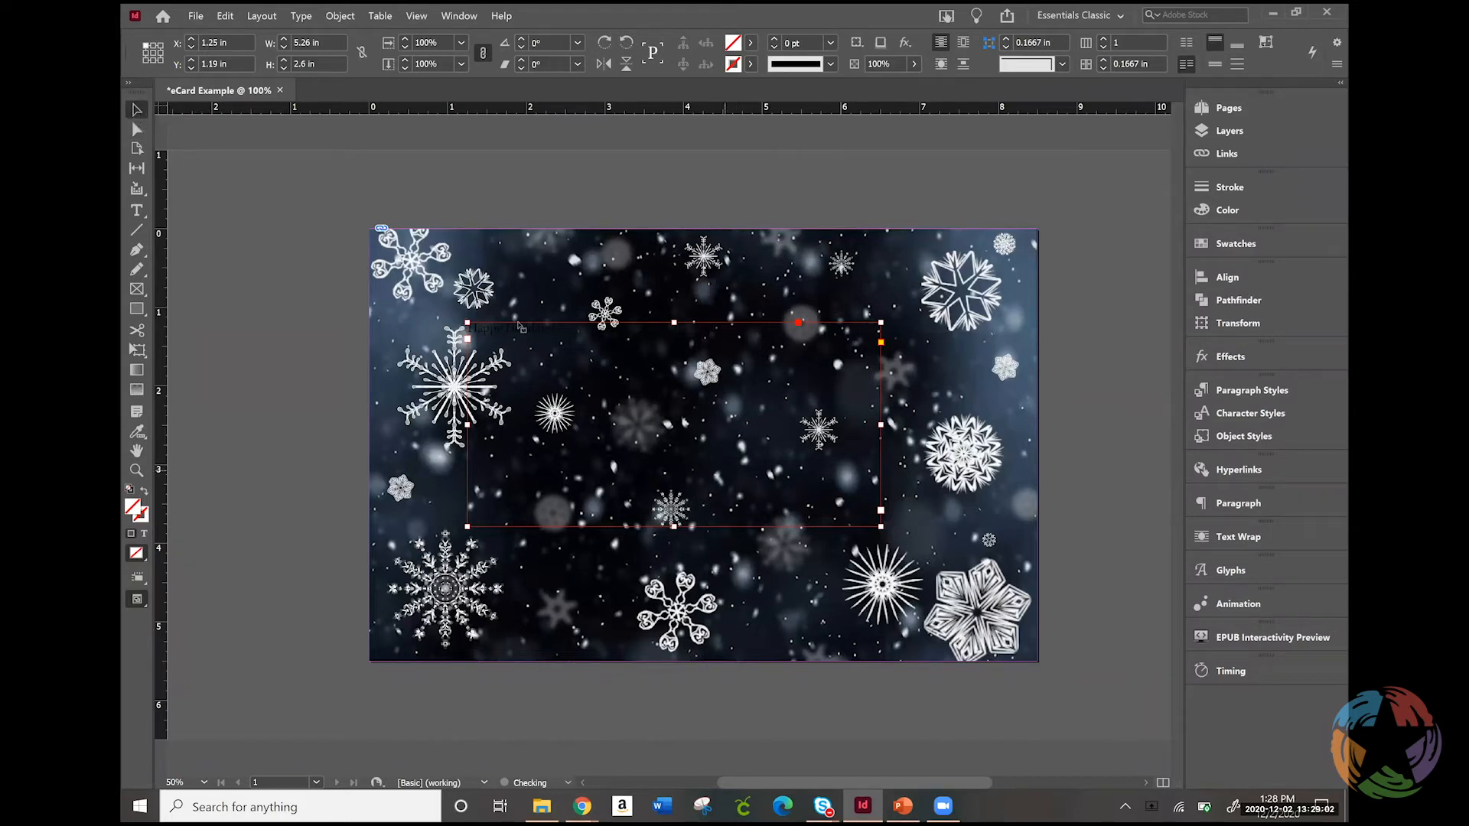
pyautogui.tripleClick(569, 363)
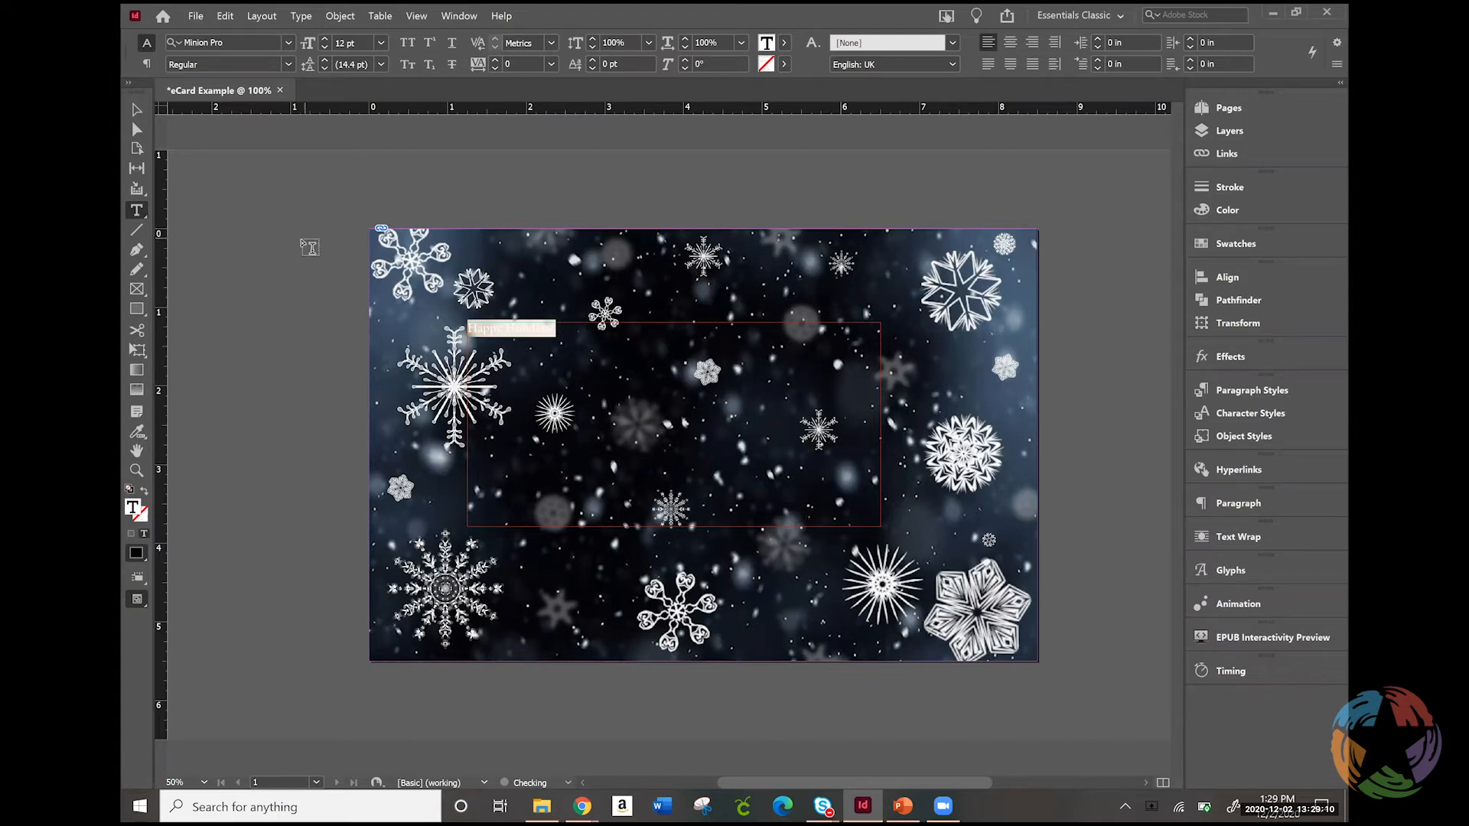
pyautogui.click(139, 107)
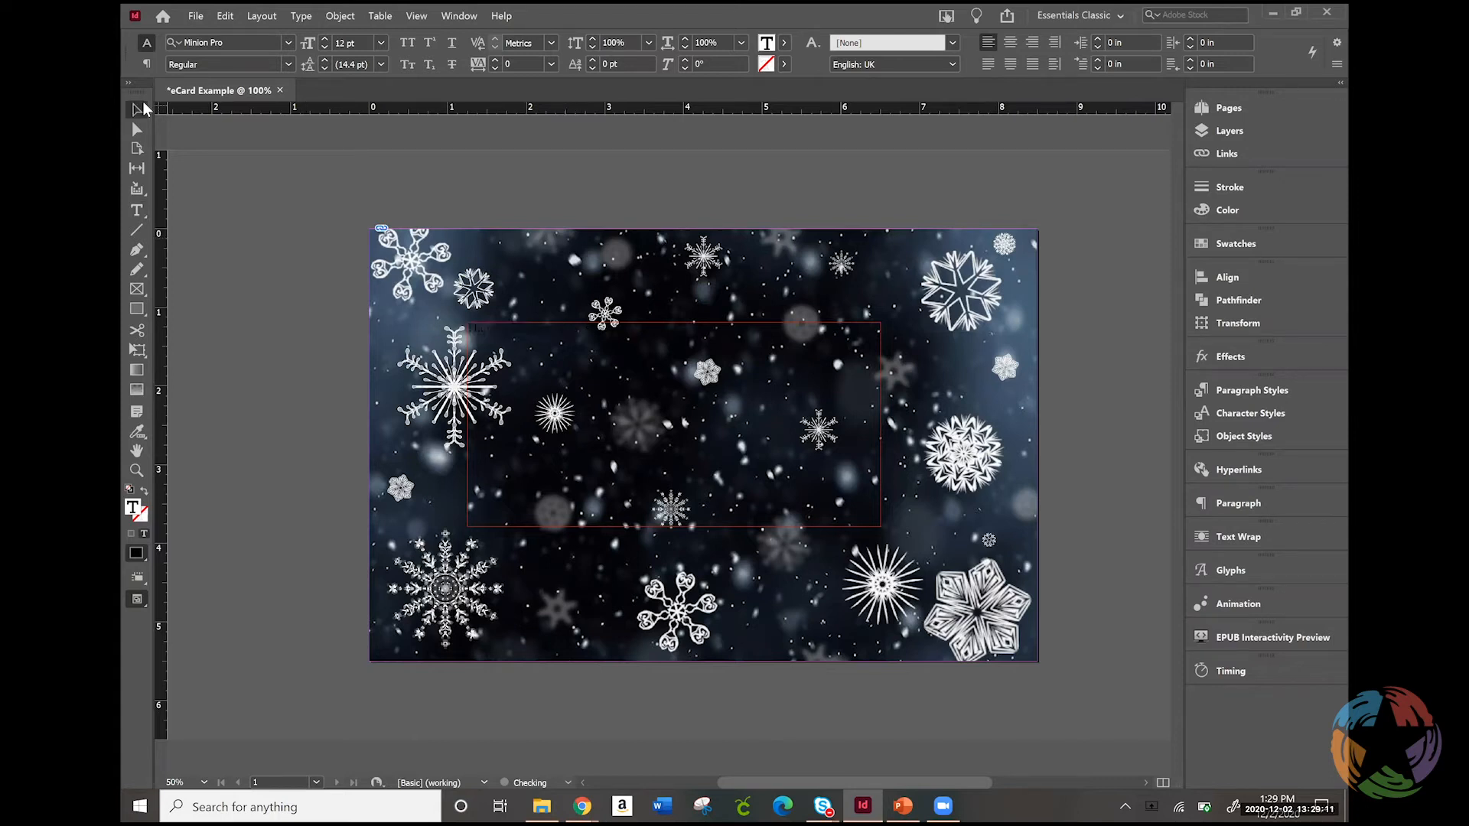
pyautogui.click(137, 209)
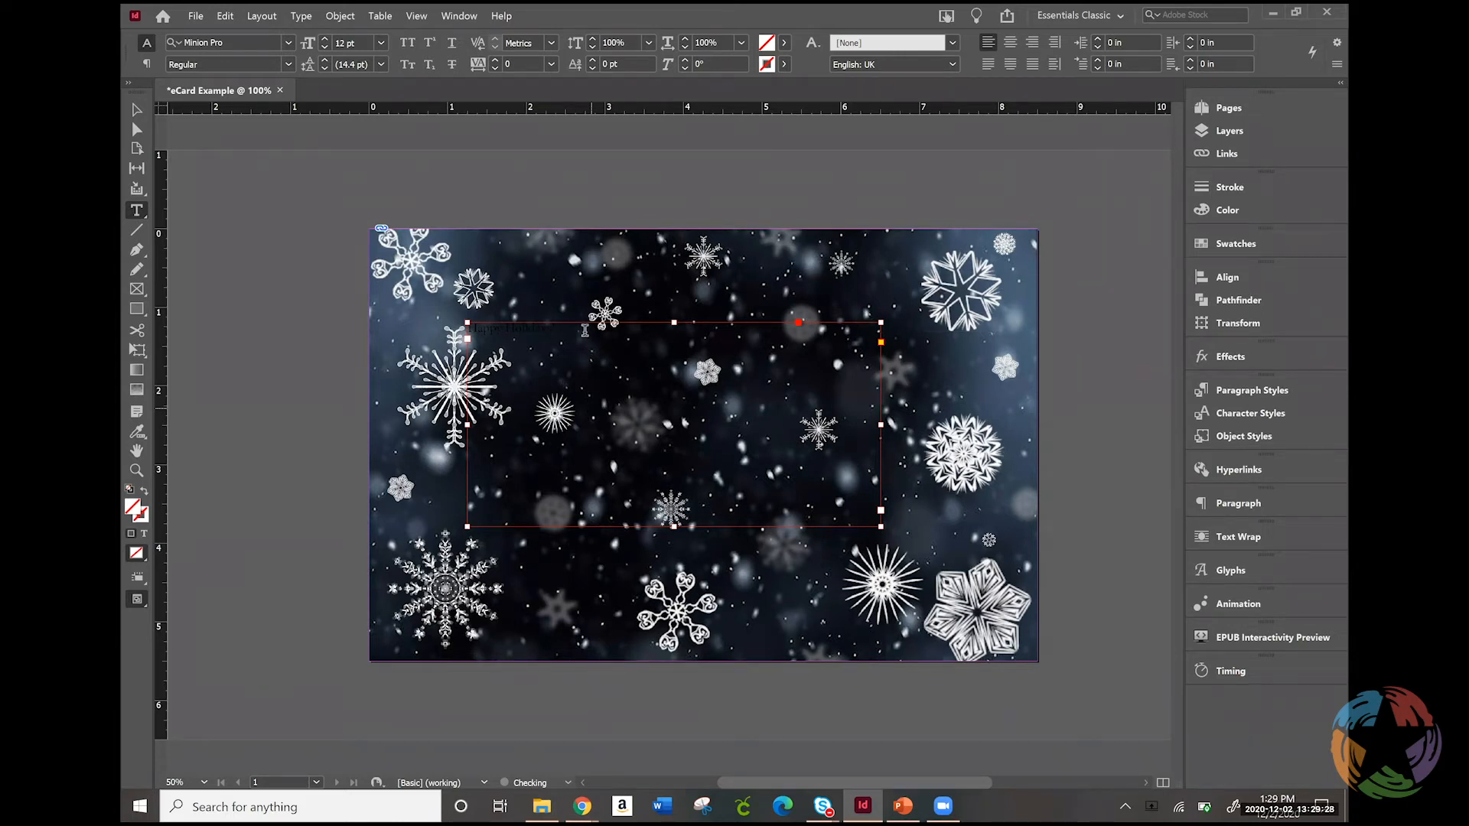
pyautogui.moveTo(557, 329); pyautogui.dragTo(454, 336)
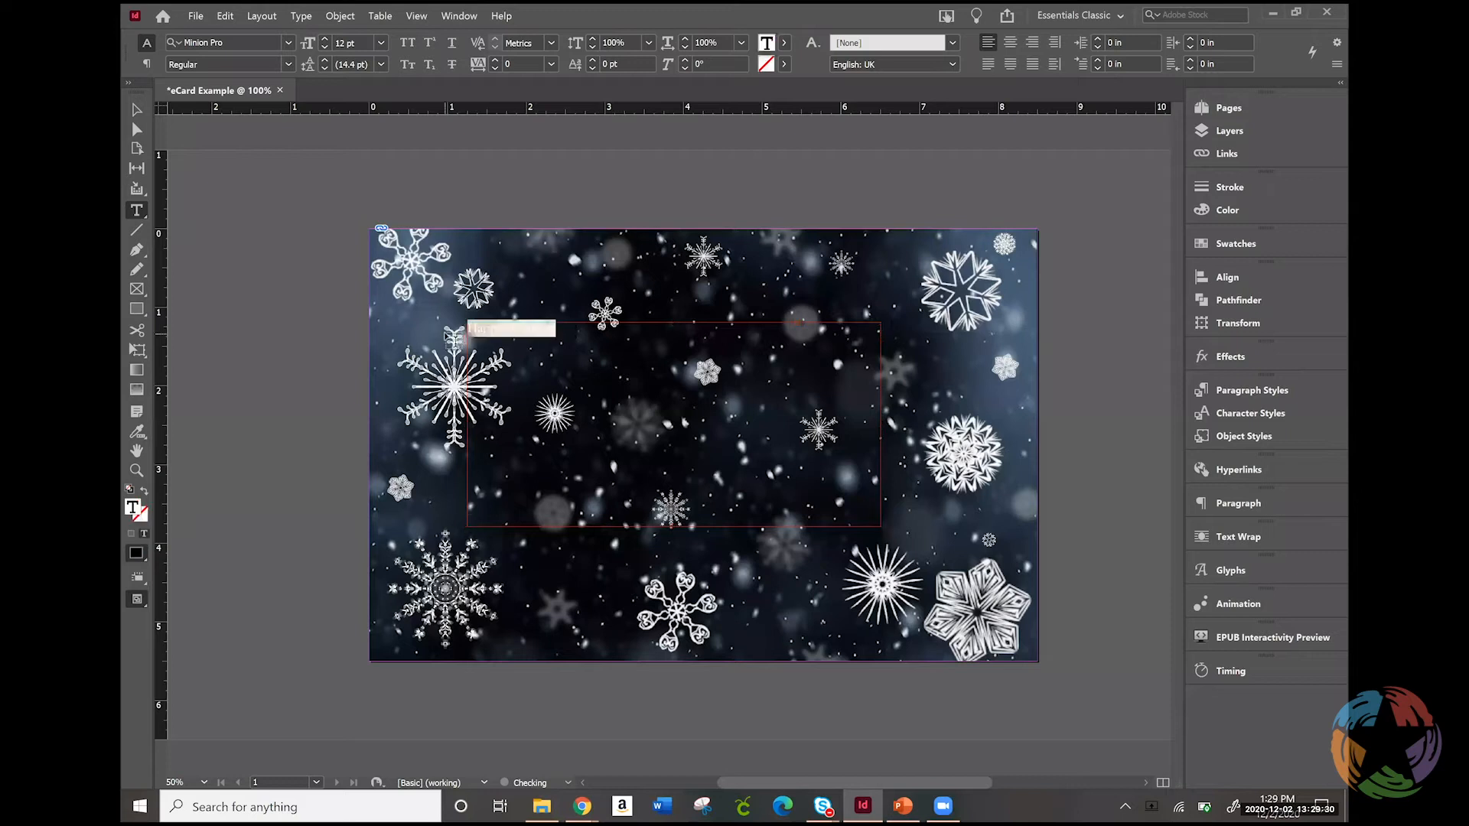
# Browse the fonts for the selected "Happy Holidays!" text and filter them by Script classification and Heavy Weight
pyautogui.click(286, 40)
pyautogui.click(288, 42)
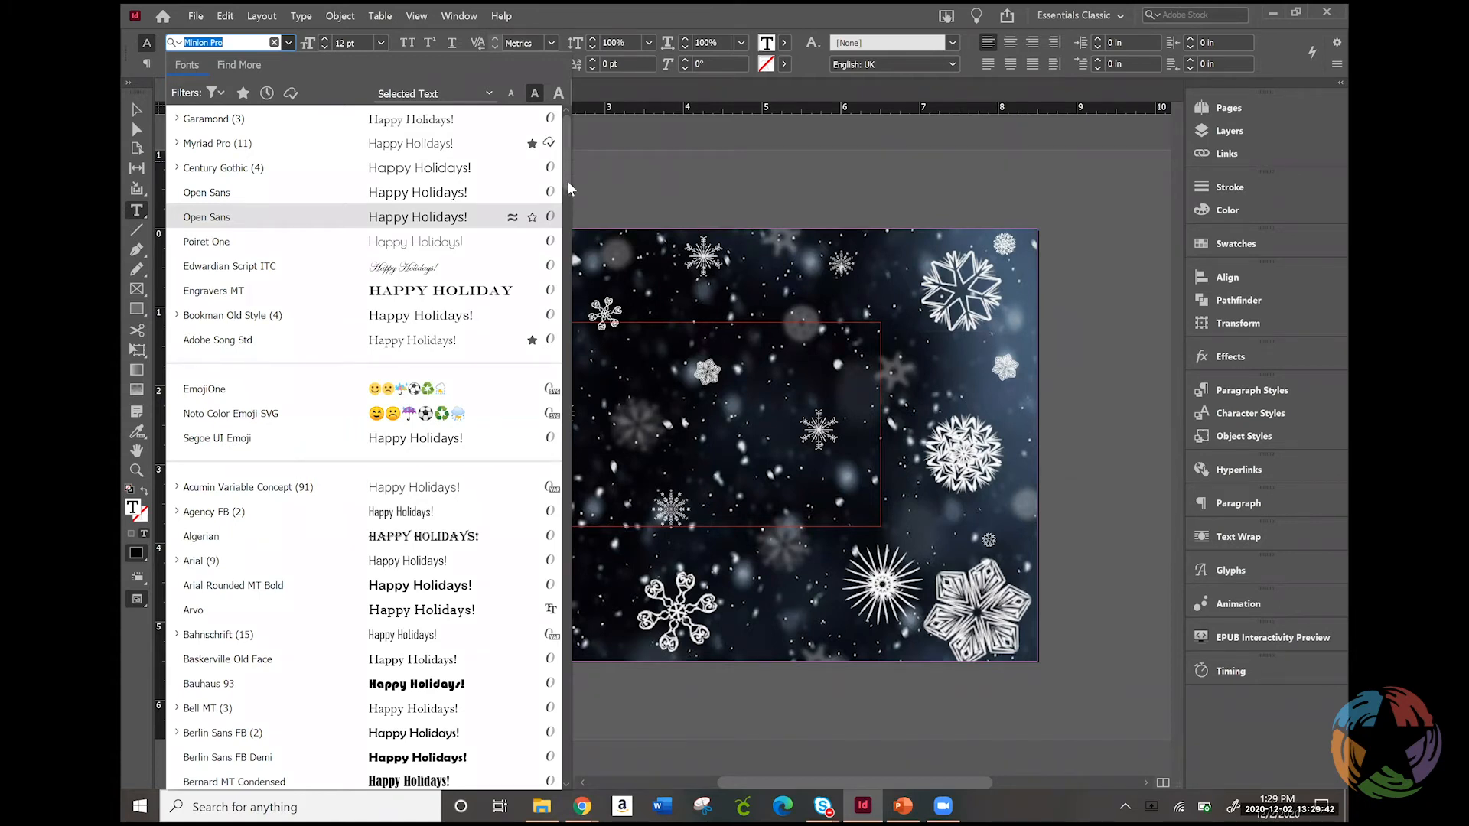
pyautogui.scroll(-3, 565, 200)
pyautogui.scroll(-4, 562, 214)
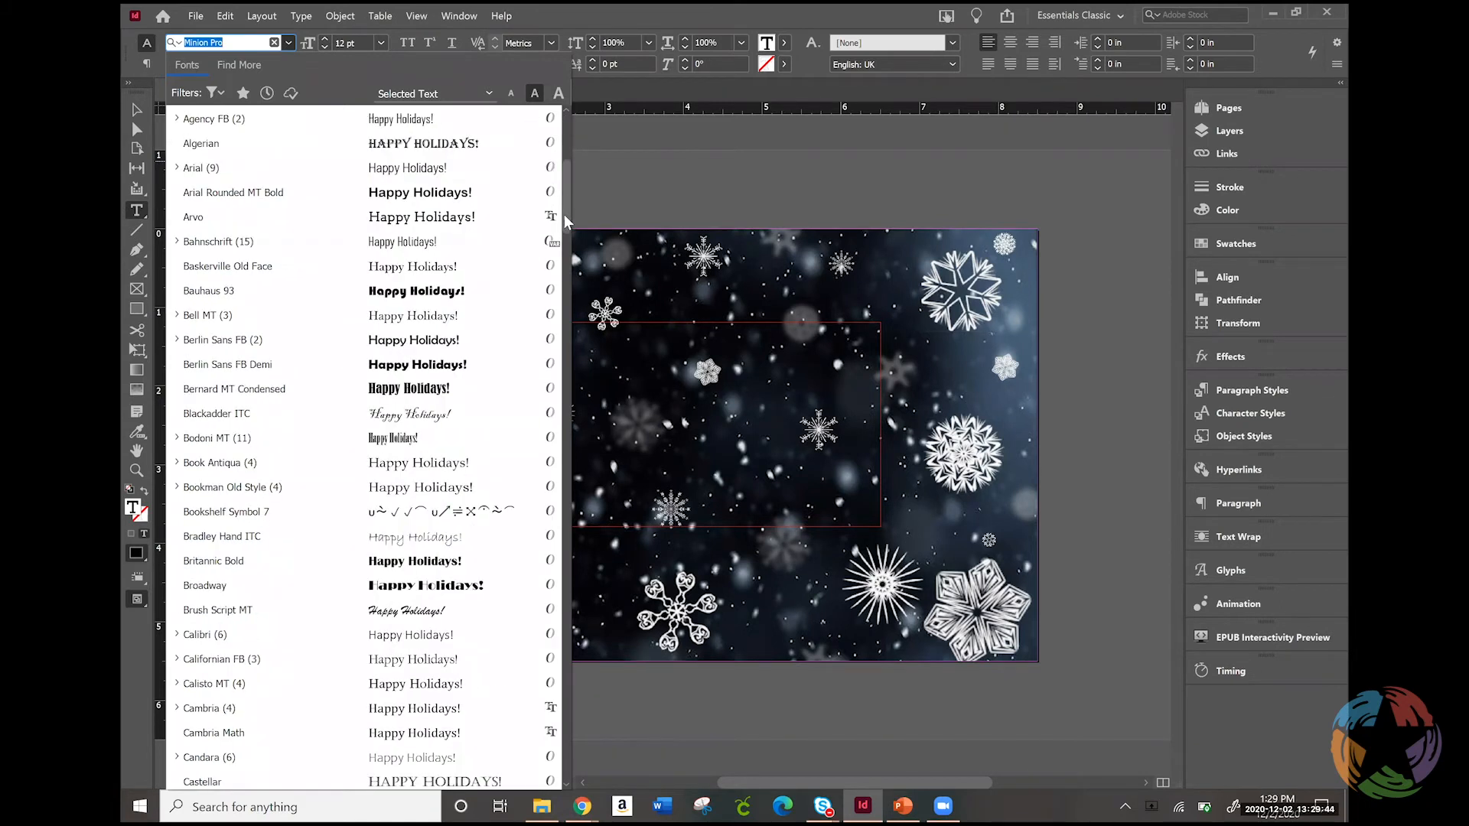
pyautogui.scroll(8, 566, 153)
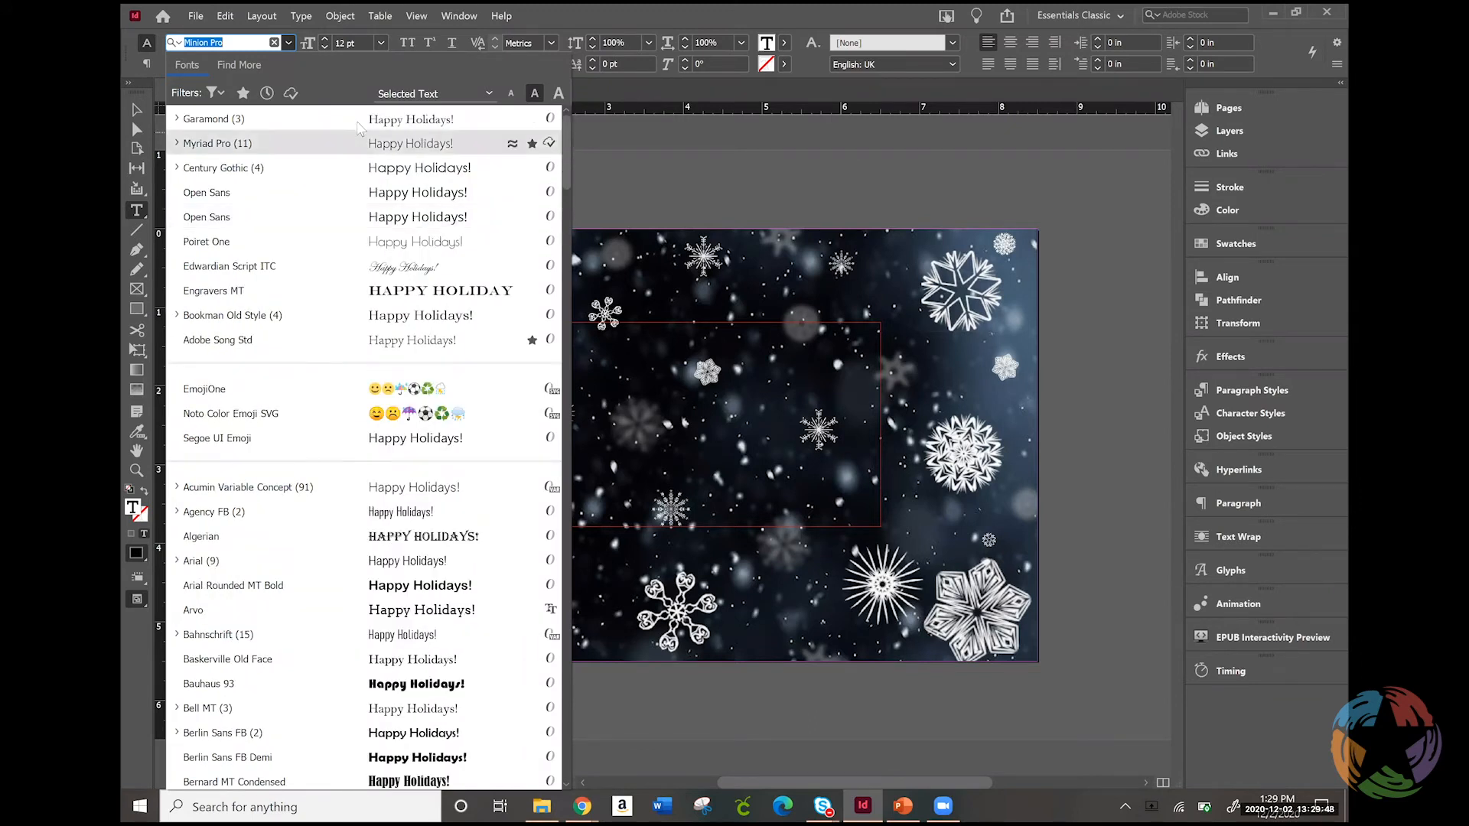
pyautogui.click(216, 92)
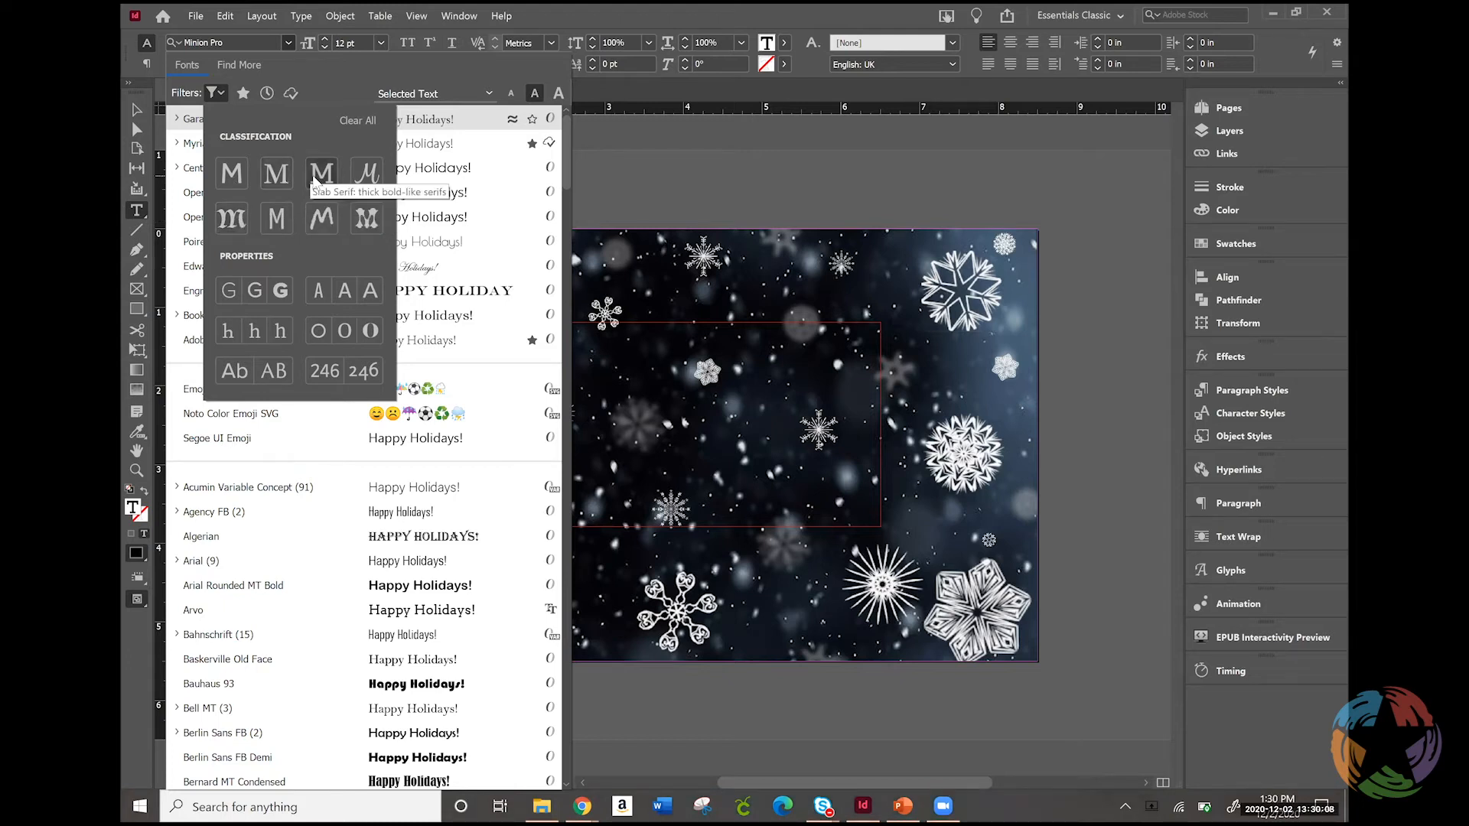
pyautogui.click(361, 177)
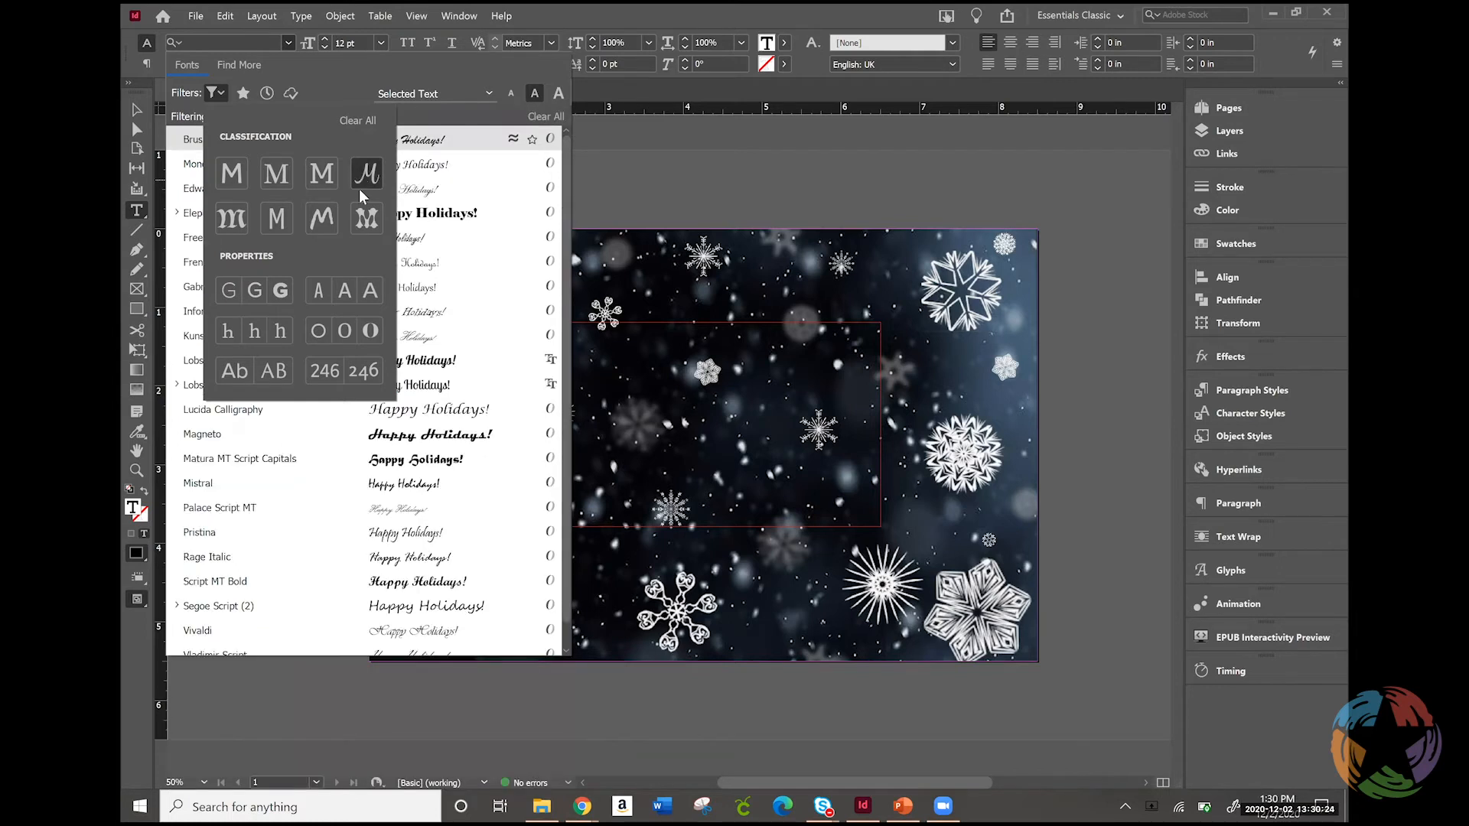
pyautogui.click(280, 290)
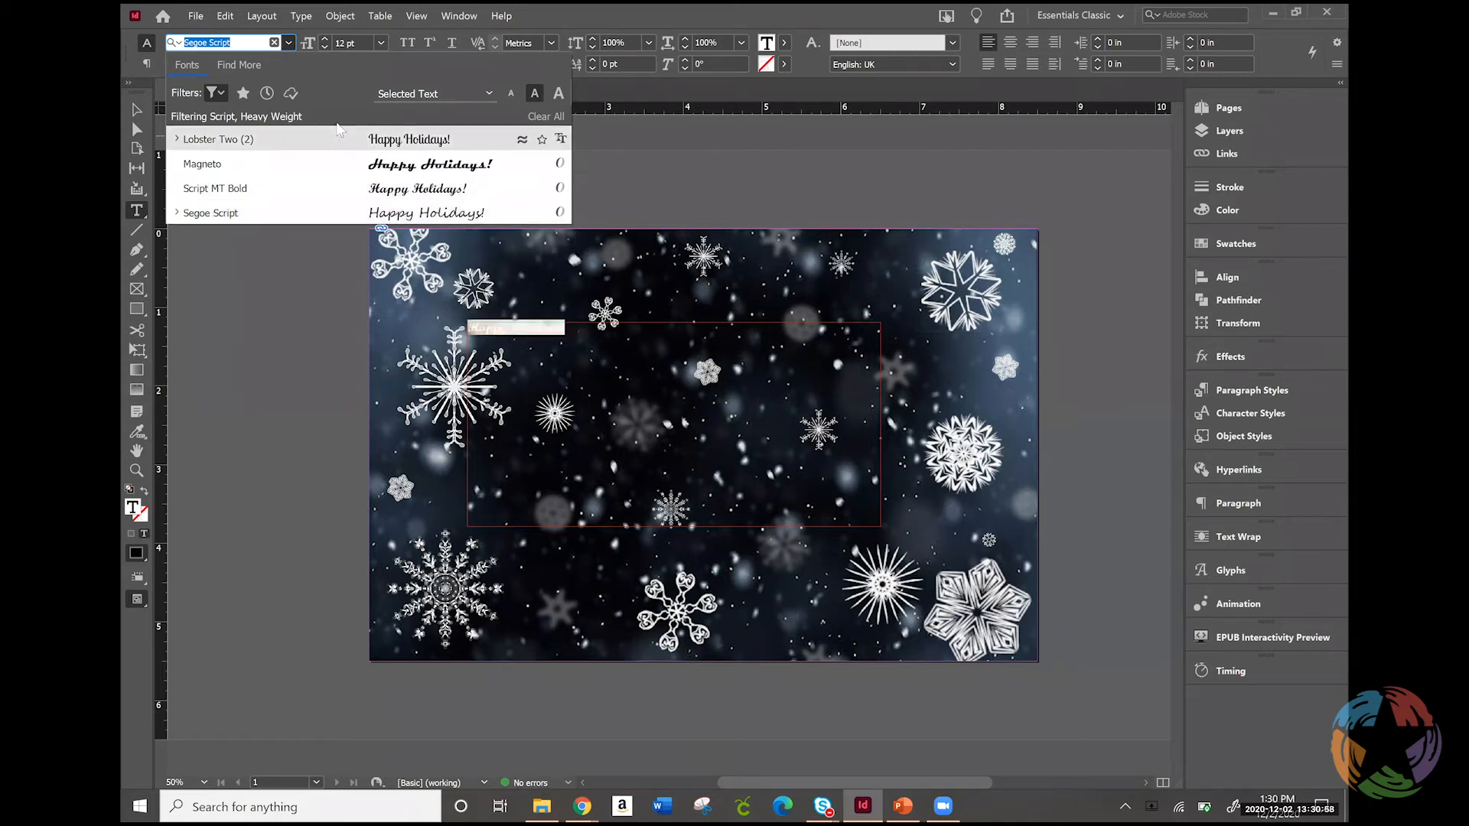
# Browse Heavy Weight fonts for the selected "Happy Holidays!" text in the Blackletter, Monospaced and Decorative classifications
pyautogui.click(220, 91)
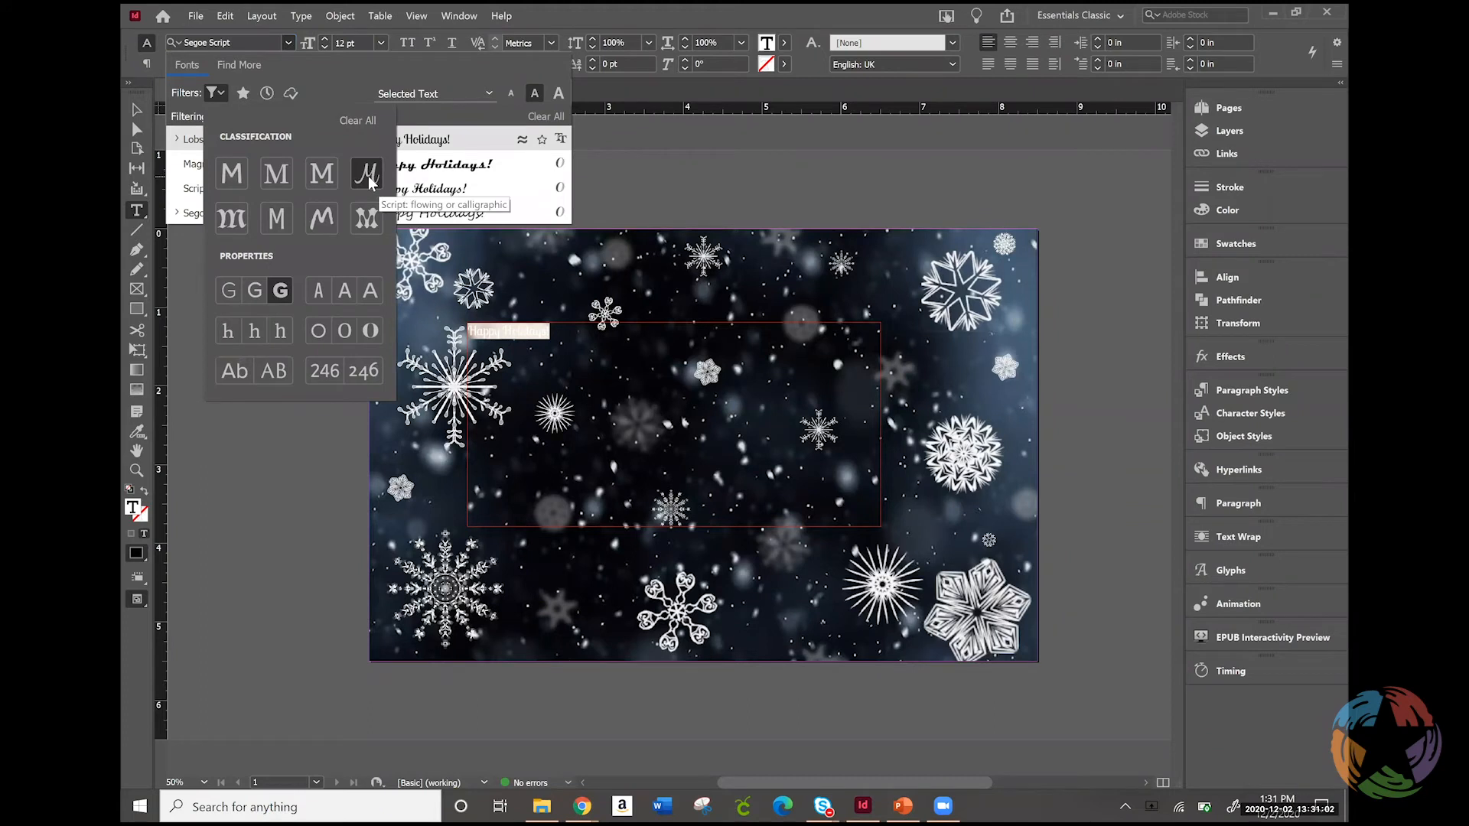
pyautogui.click(321, 220)
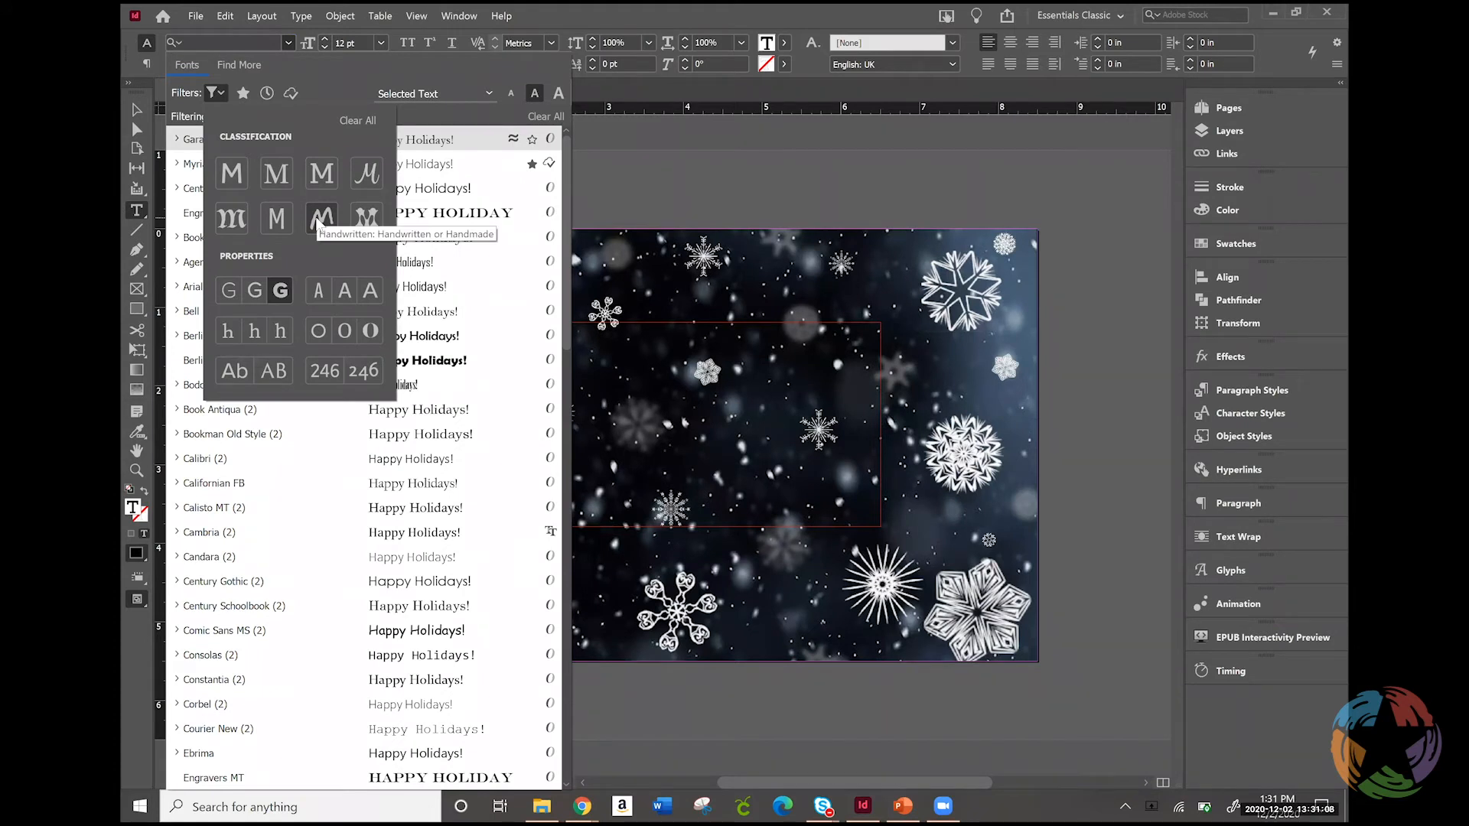
pyautogui.click(234, 219)
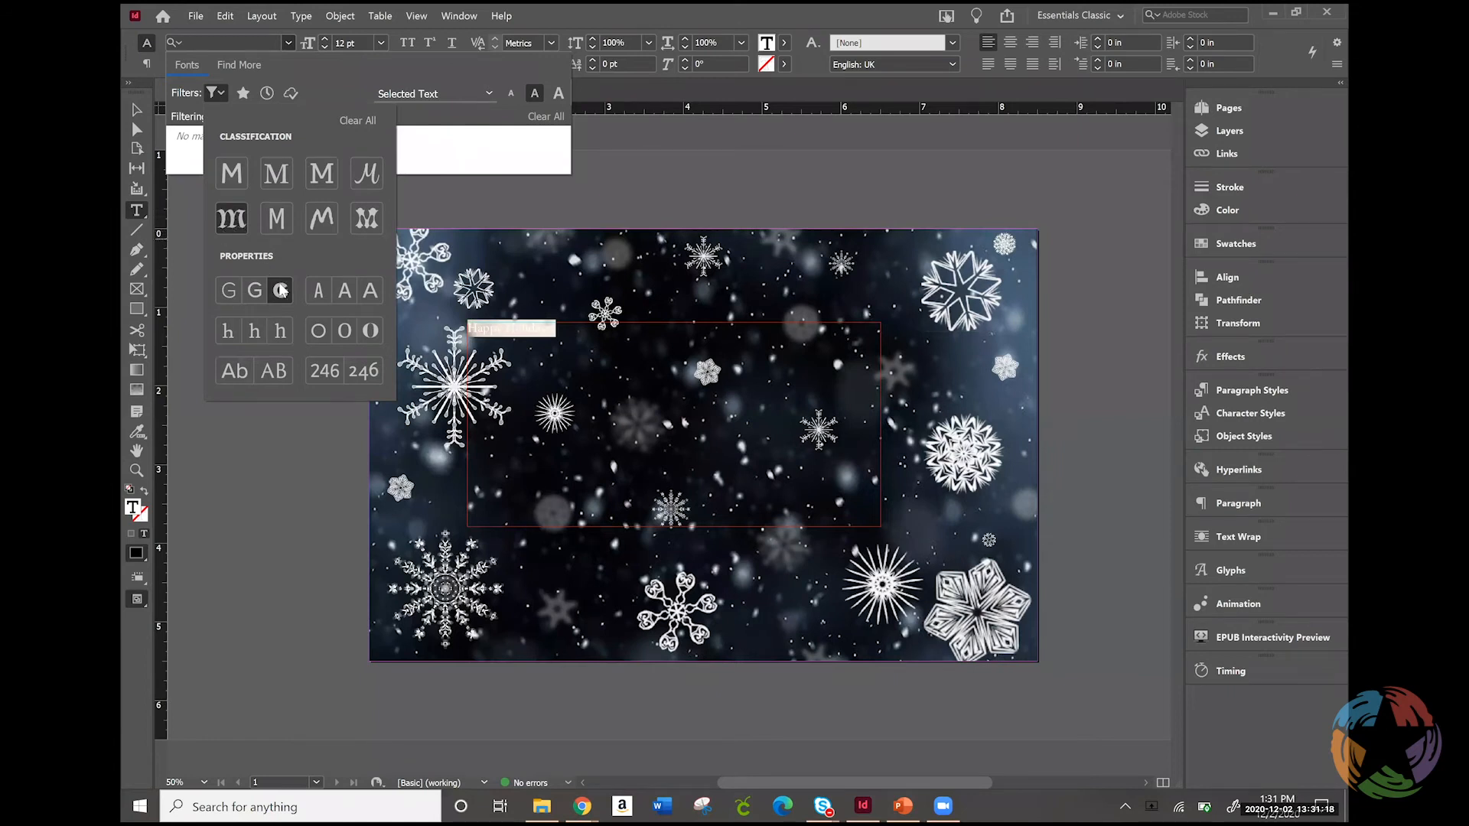
pyautogui.click(284, 221)
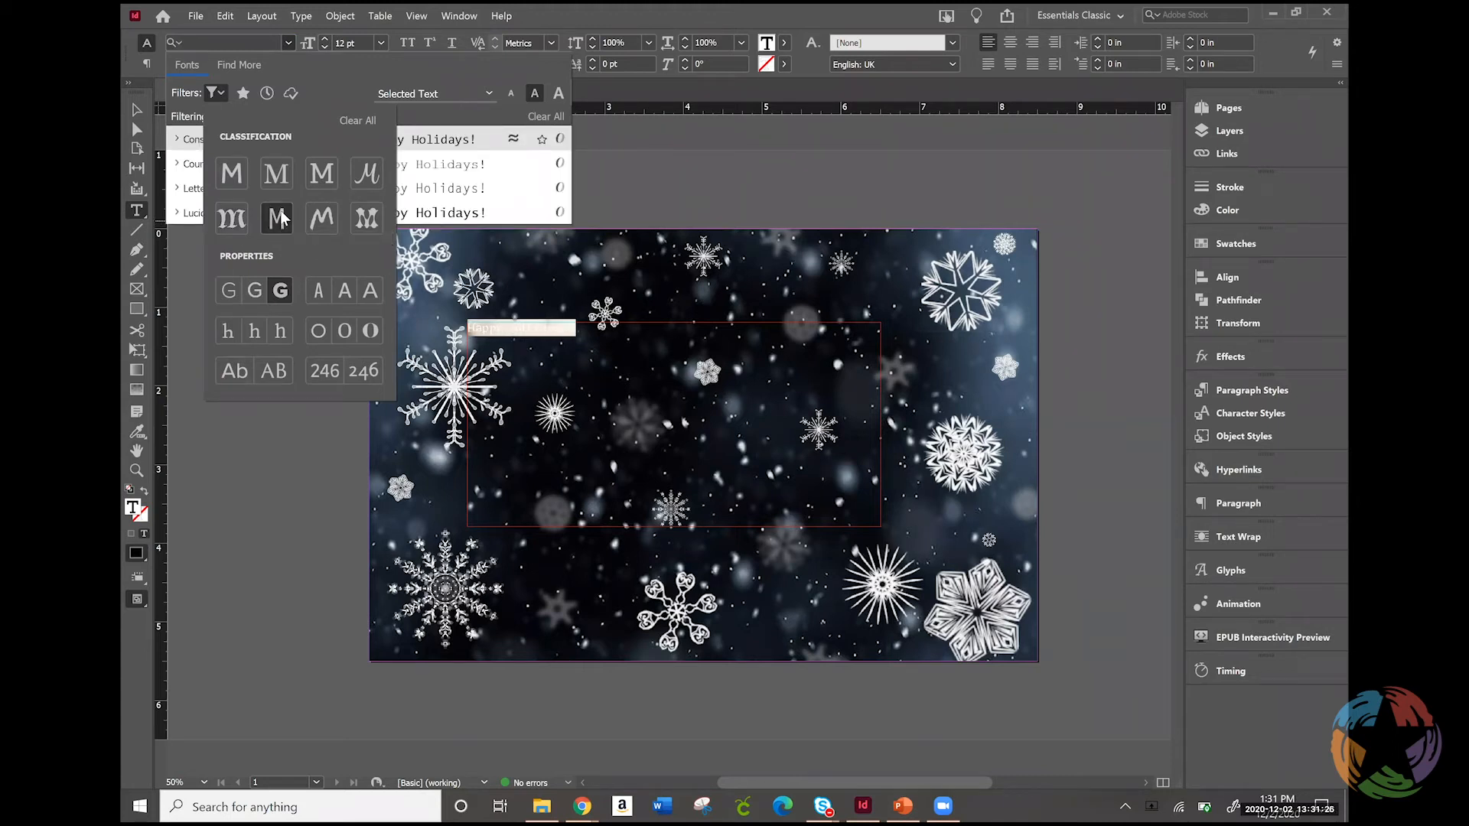
pyautogui.click(279, 220)
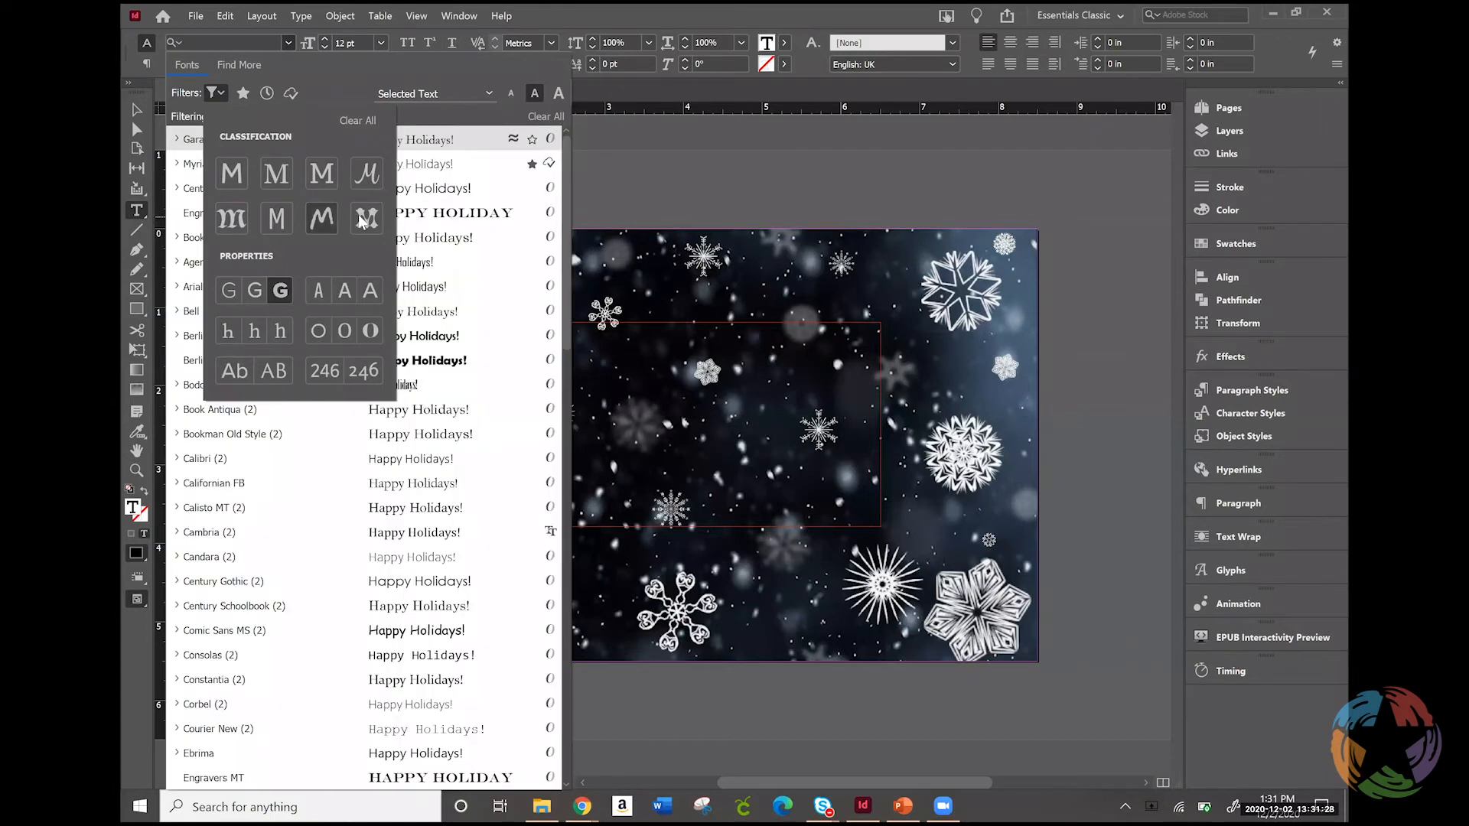
pyautogui.click(362, 221)
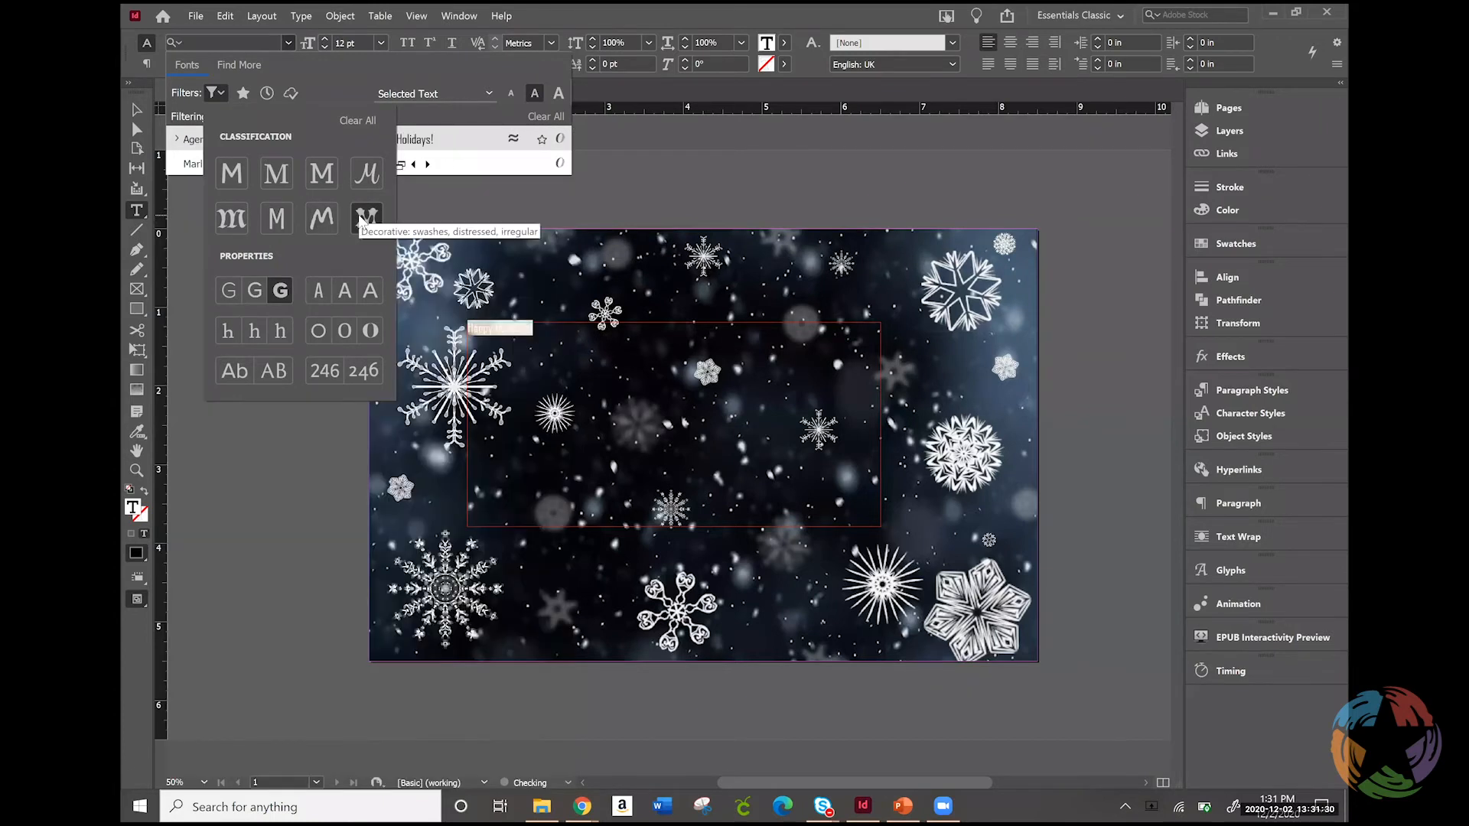
pyautogui.click(468, 107)
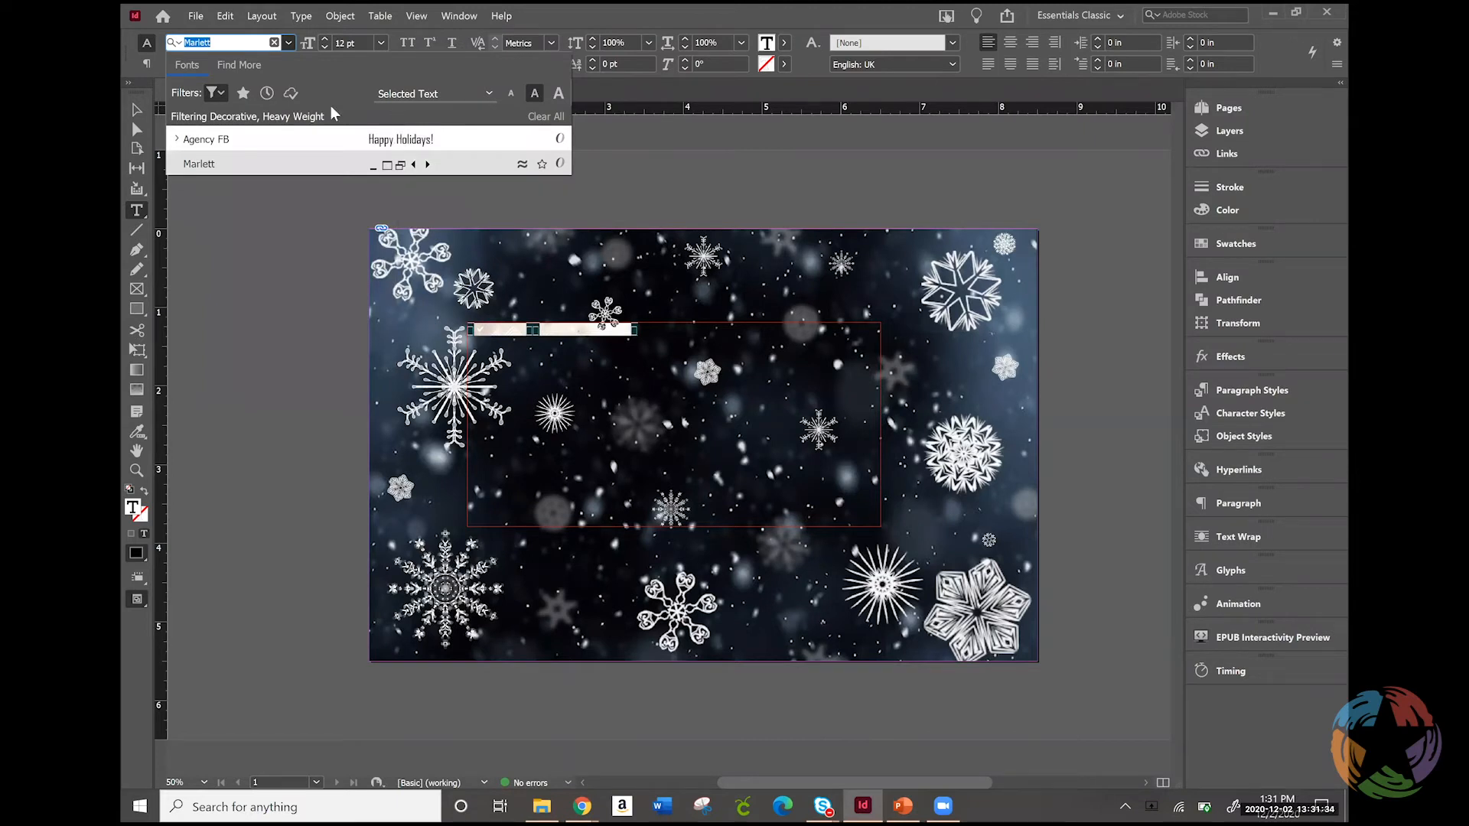
# Compare the Handwritten and Slab Serif fonts in Heavy Weight, and the Slab Serif fonts in Regular Weight
pyautogui.click(221, 92)
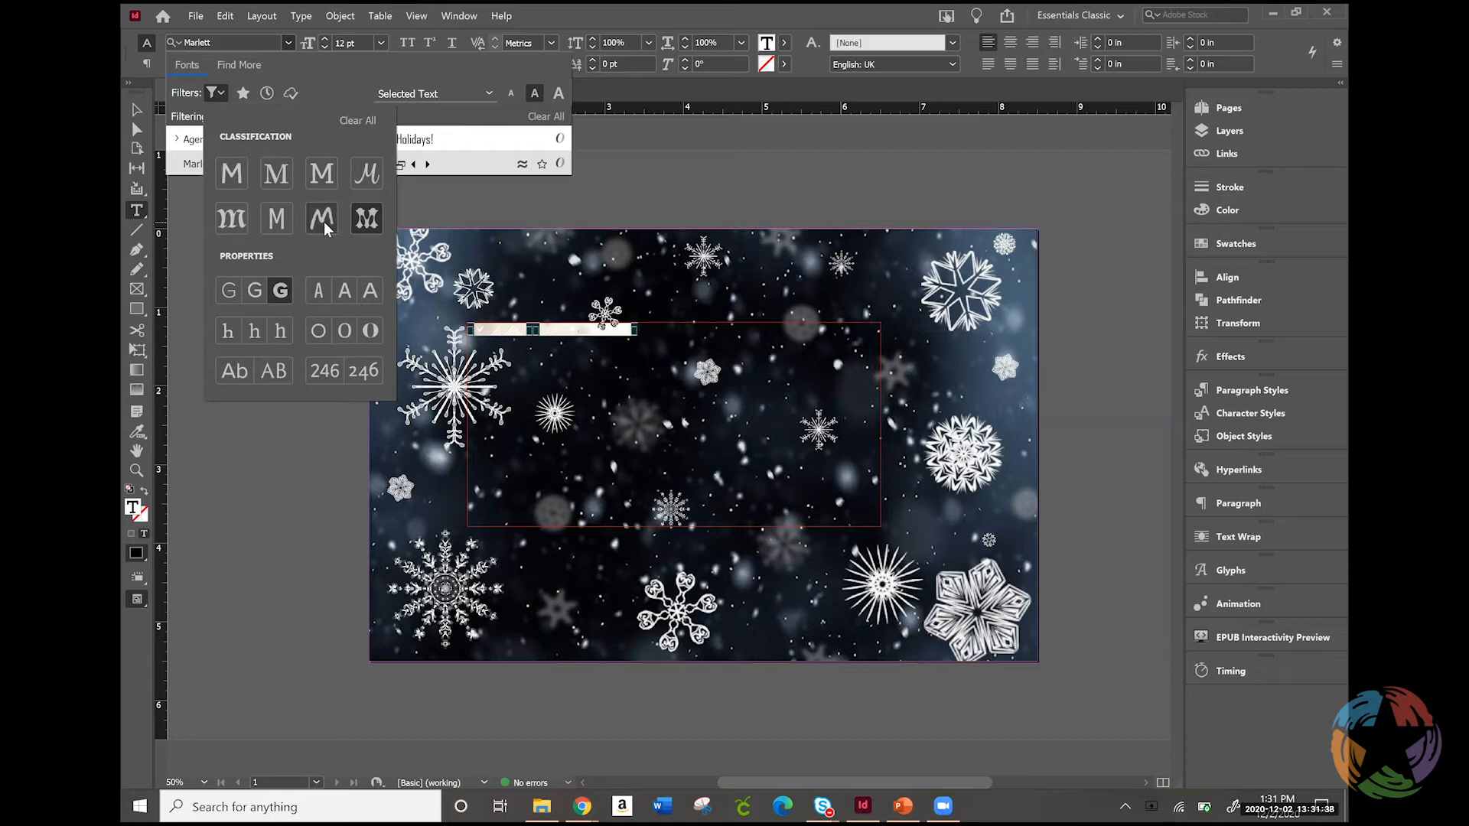
pyautogui.click(323, 222)
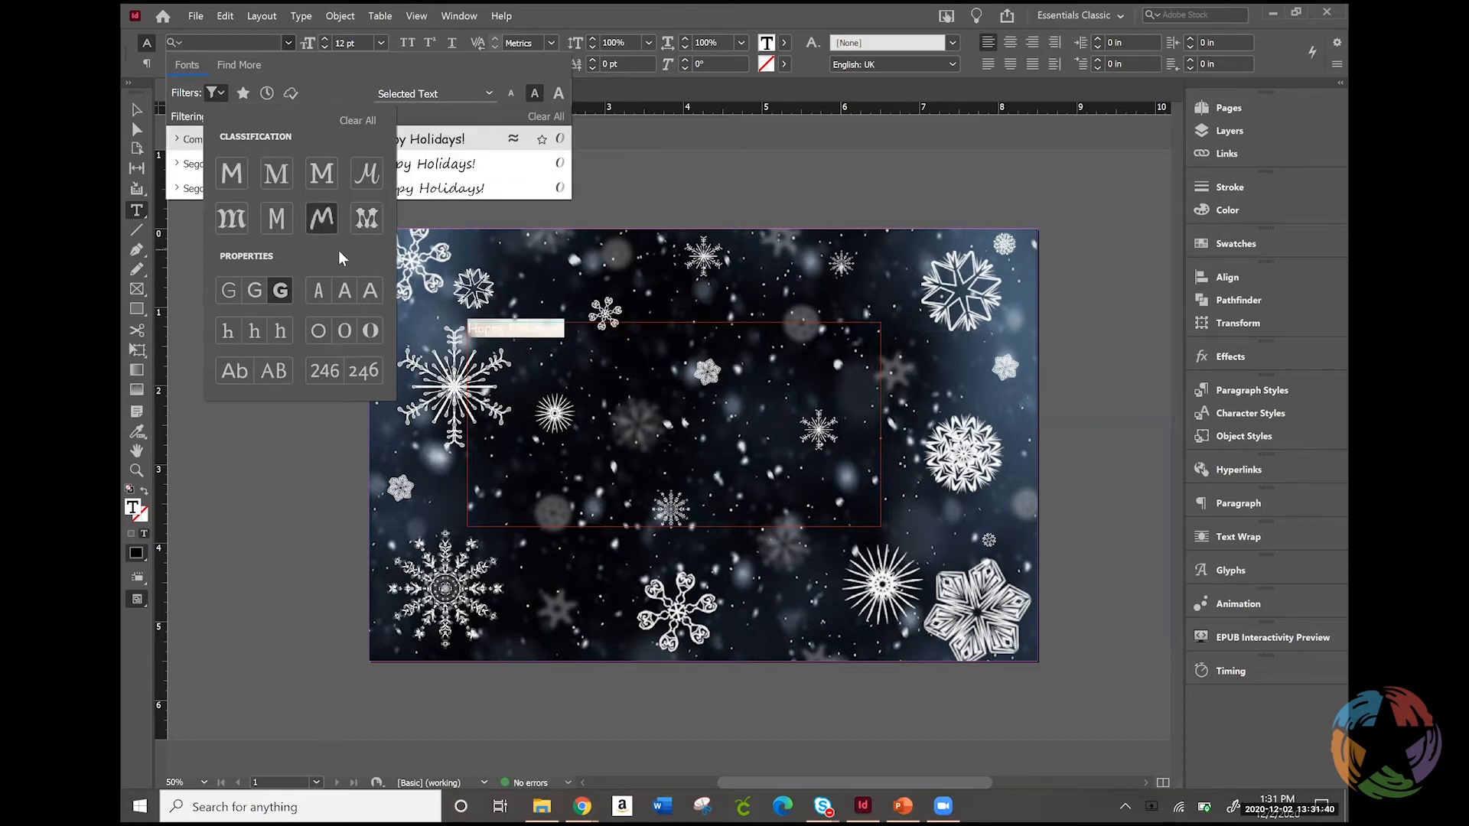
pyautogui.click(323, 176)
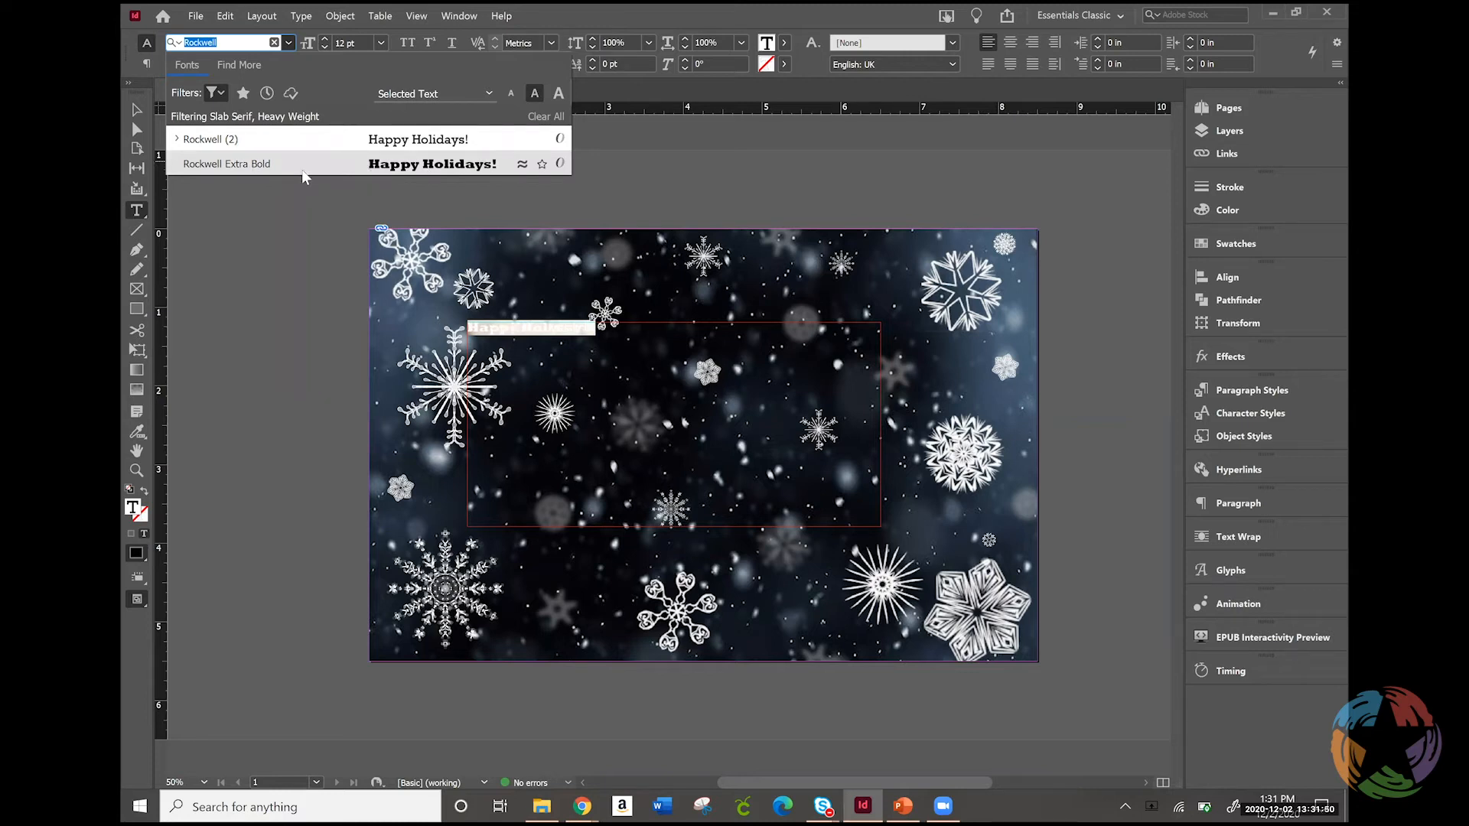
pyautogui.click(216, 93)
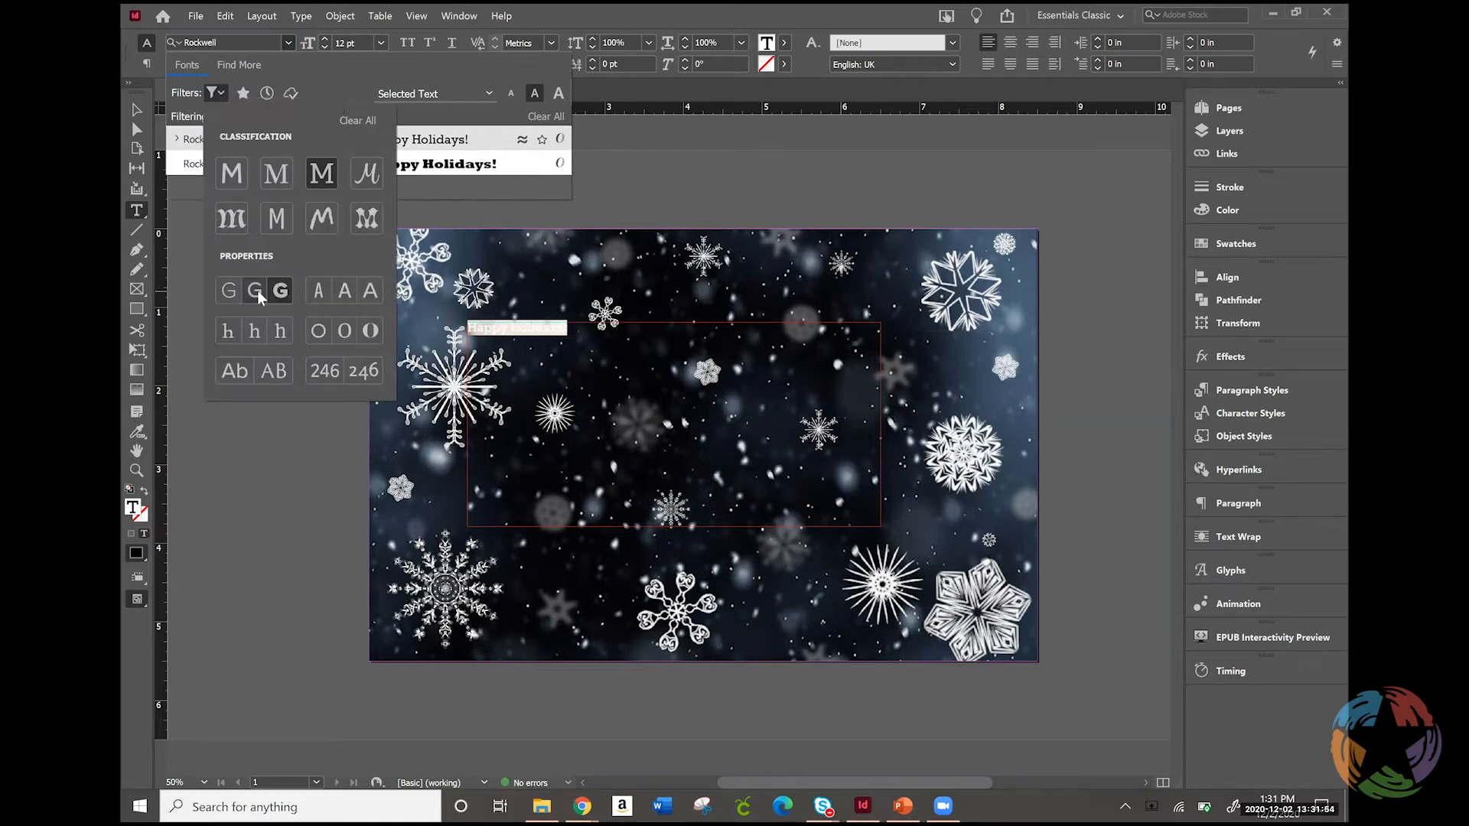
pyautogui.click(262, 290)
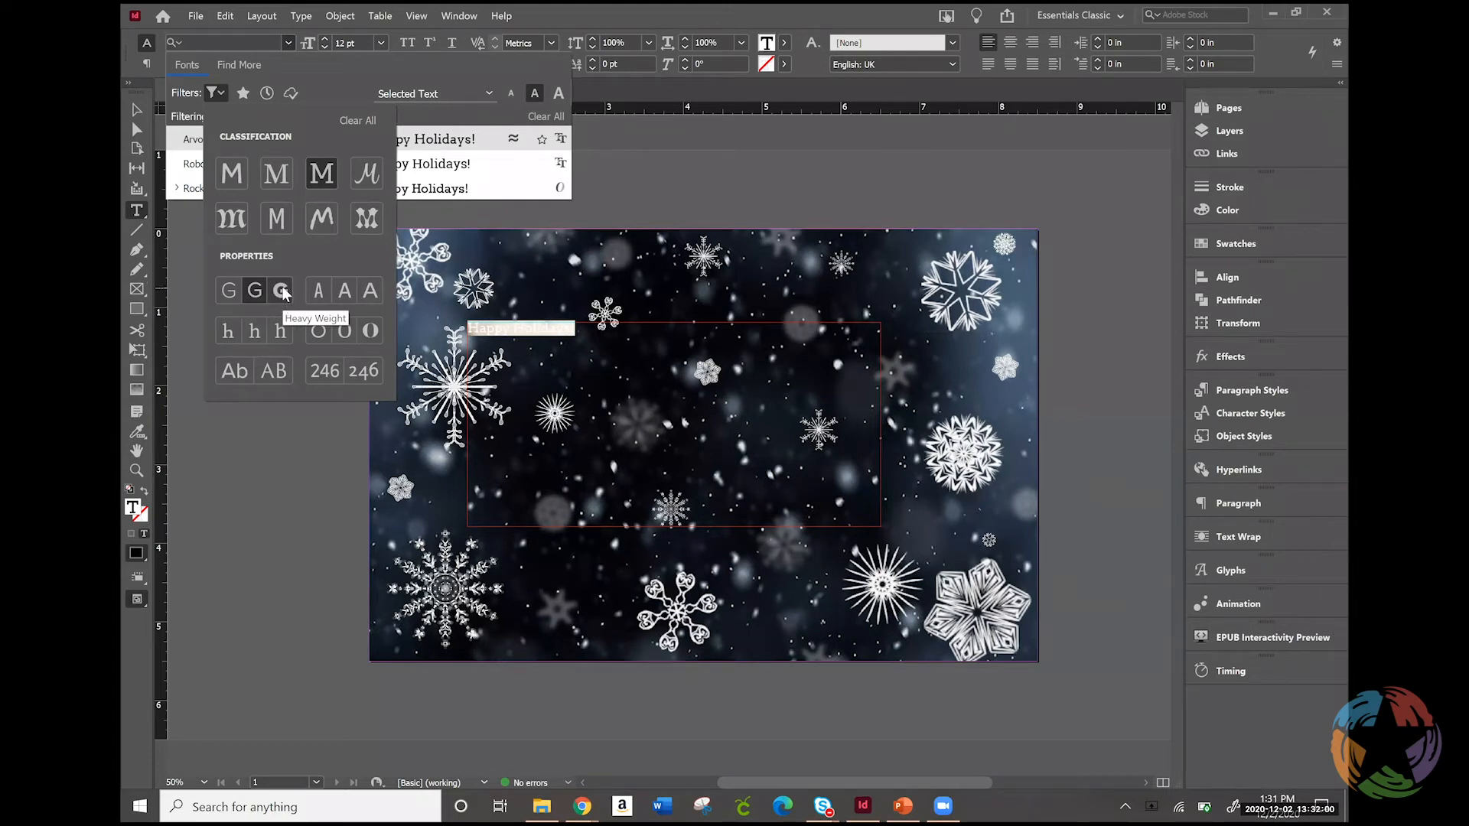
# Filter the fonts to Script with Heavy Weight and apply Lobster Two to the "Happy Holidays!" text
pyautogui.click(367, 176)
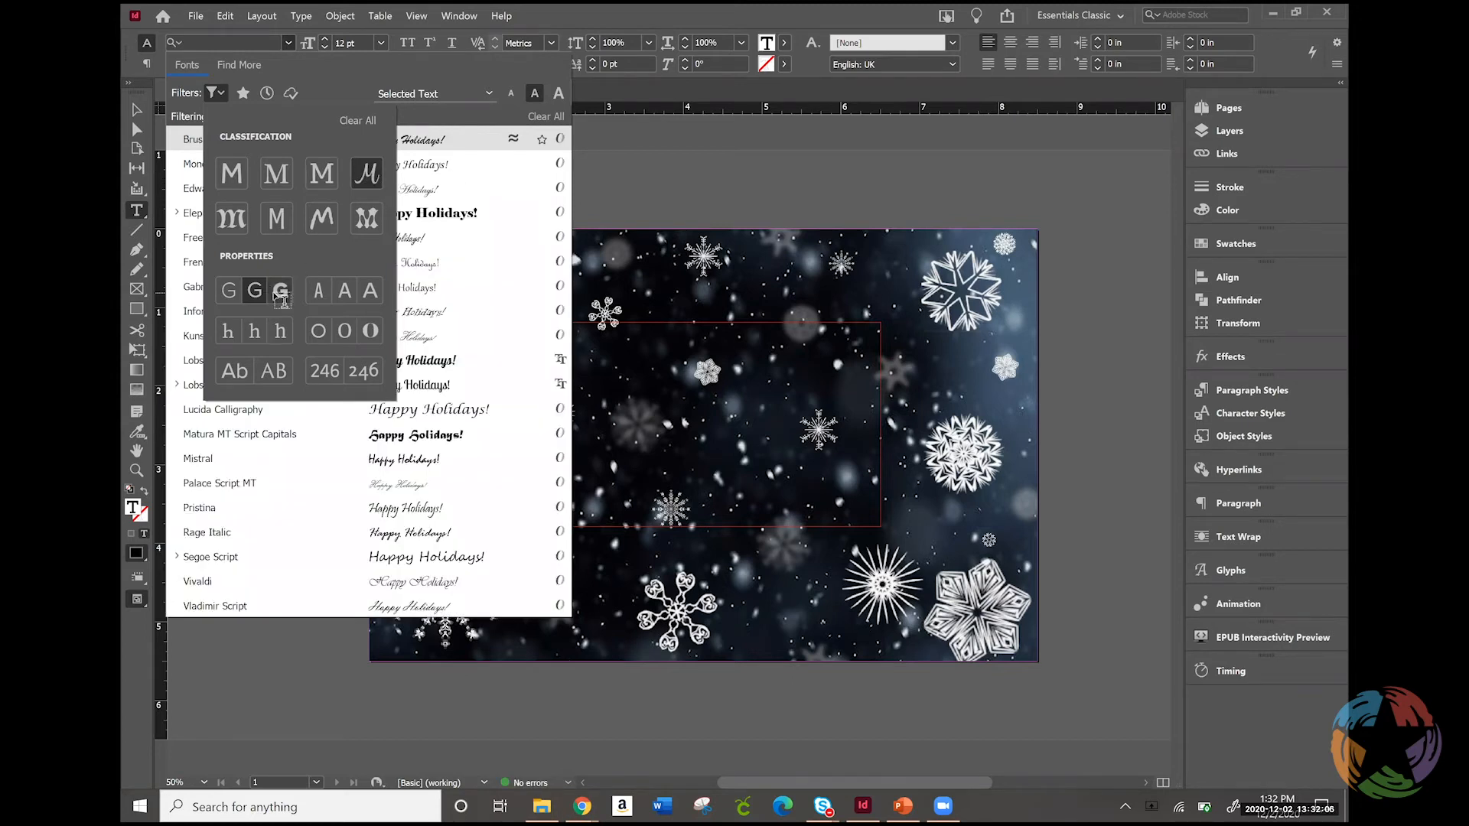
pyautogui.click(279, 289)
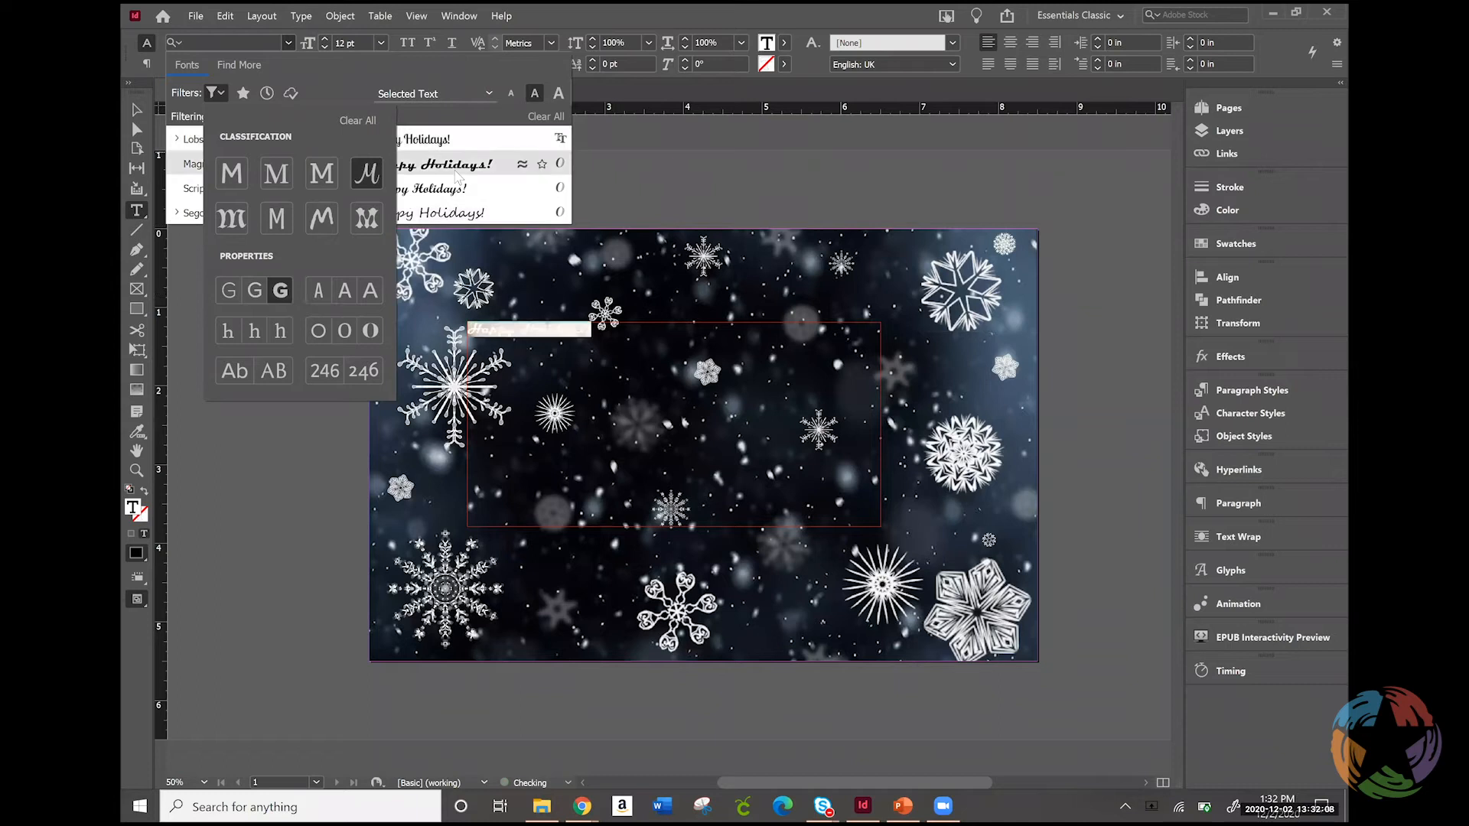
pyautogui.click(457, 140)
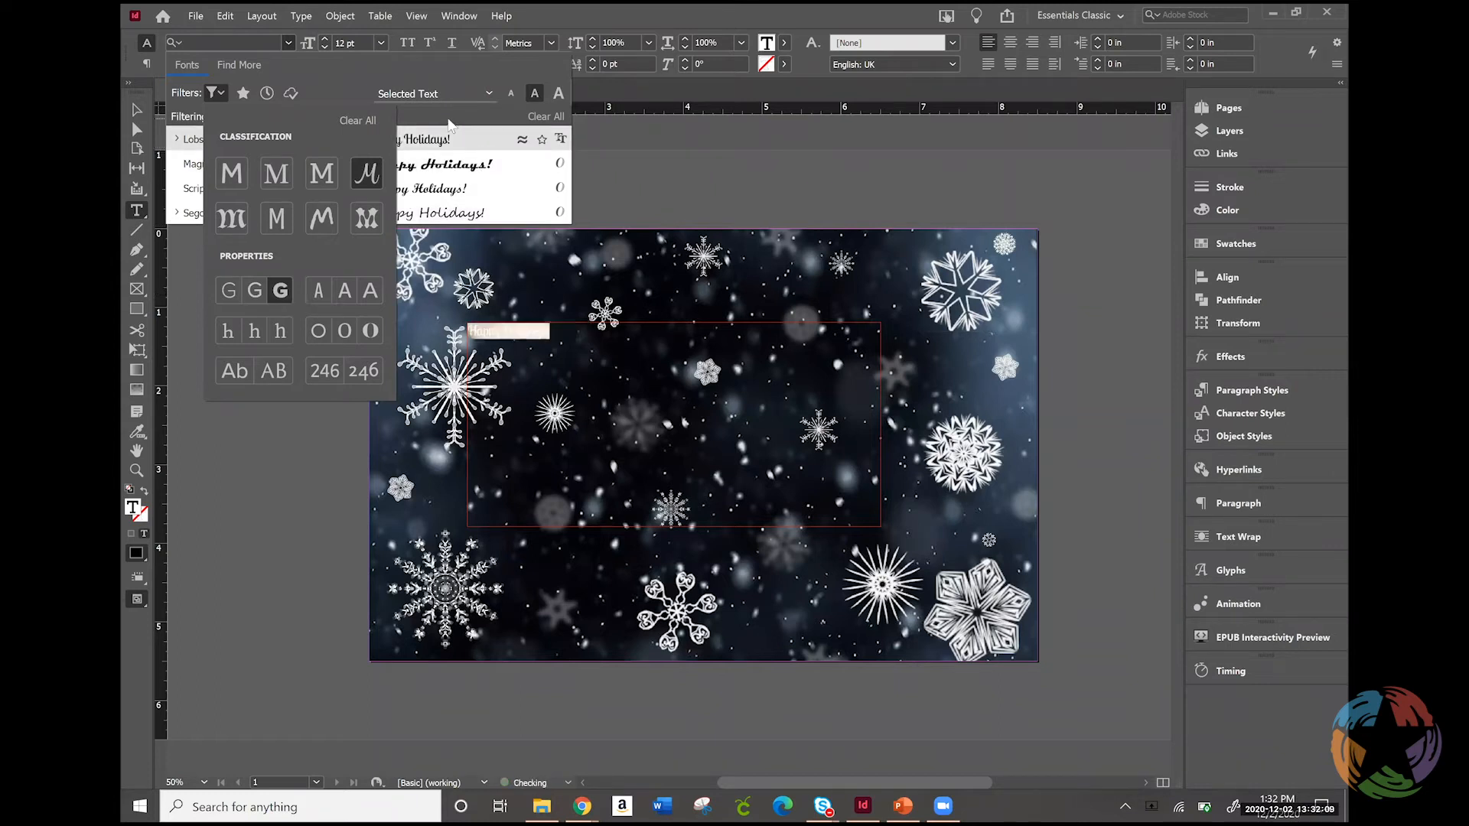
pyautogui.click(416, 142)
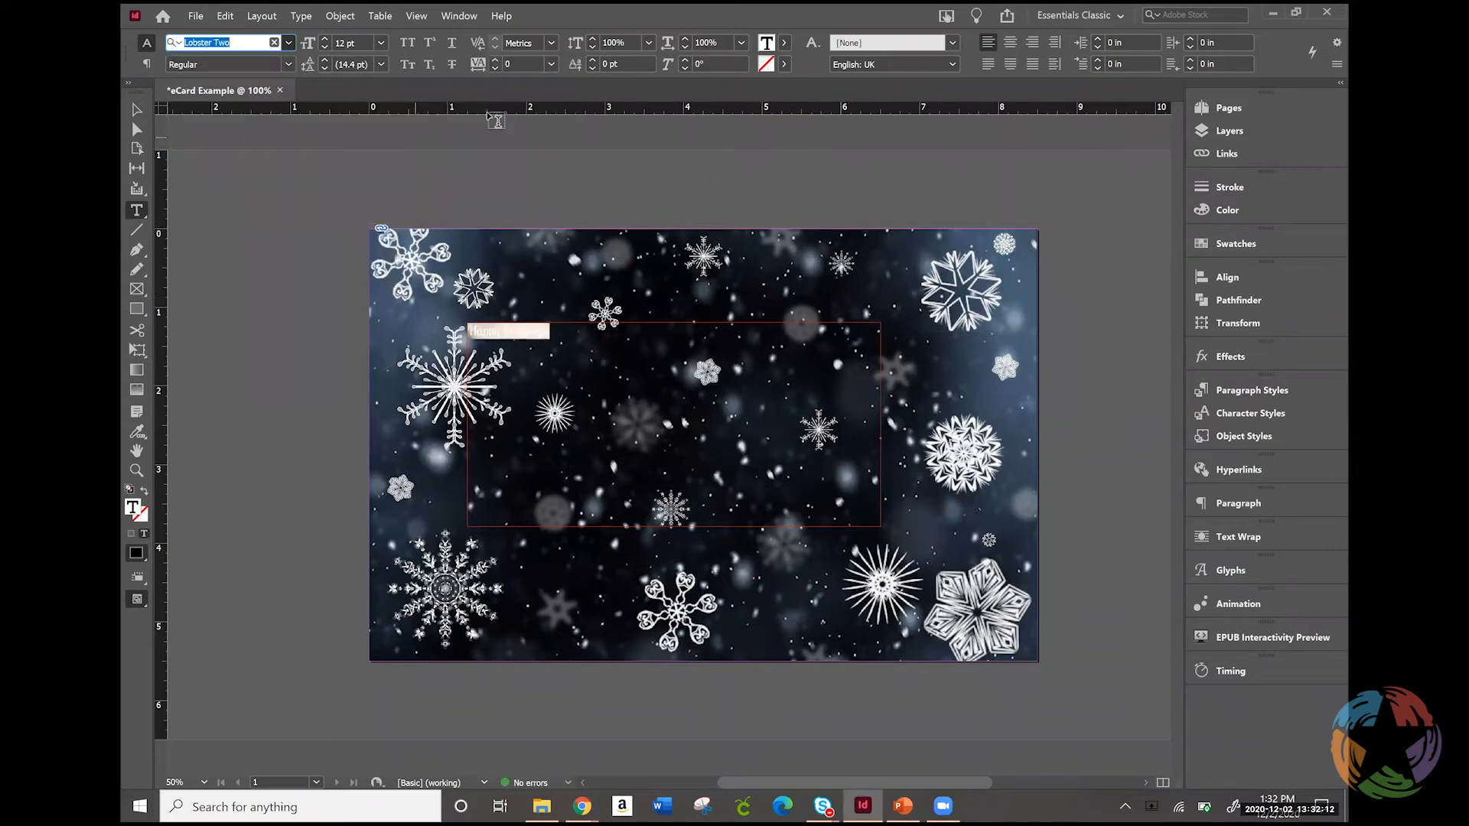
# Enlarge the "Happy Holidays!" text, trying 48 pt first and settling on 60 pt
pyautogui.click(377, 44)
pyautogui.click(379, 43)
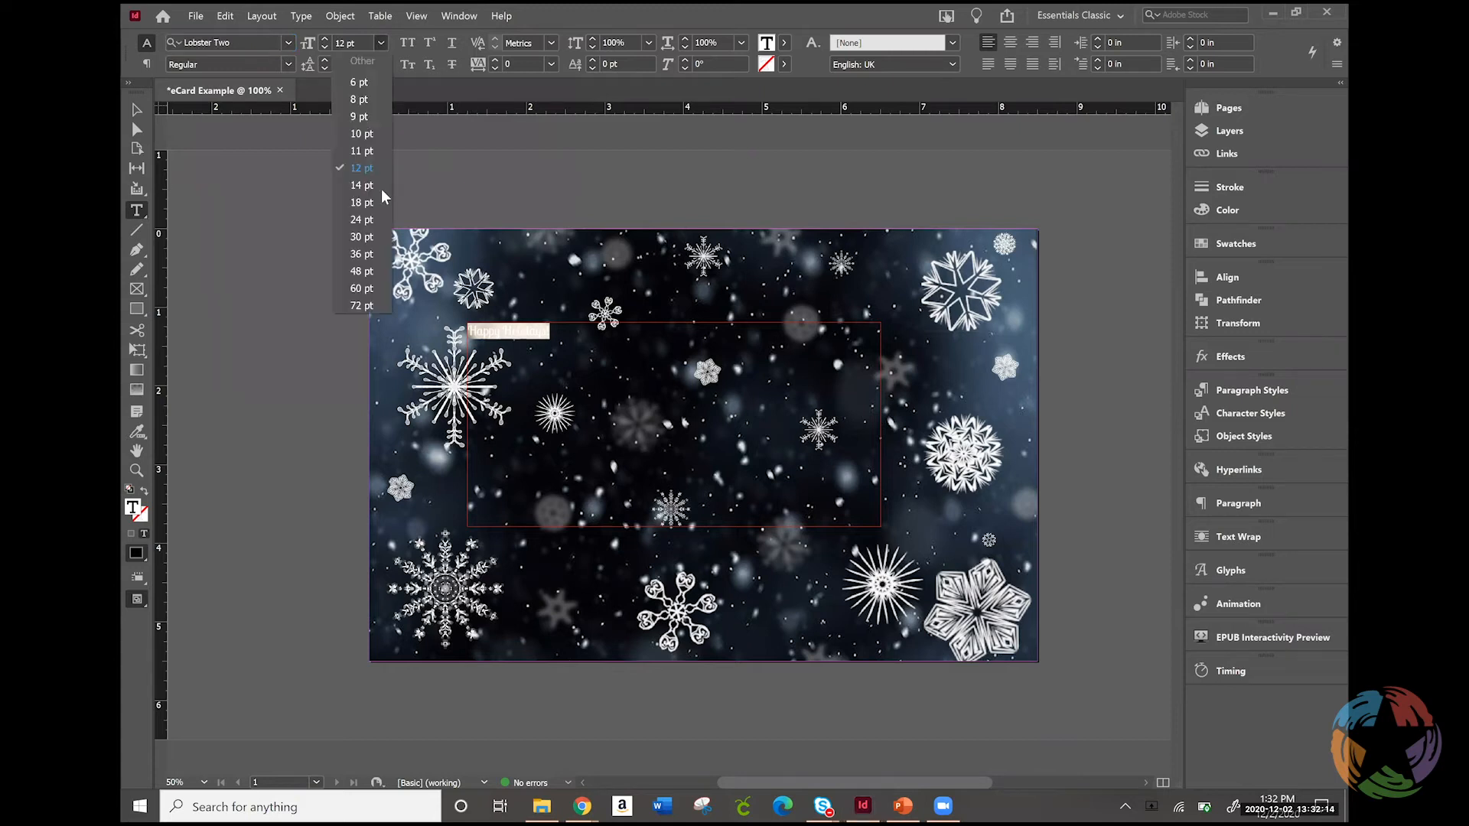
pyautogui.click(360, 271)
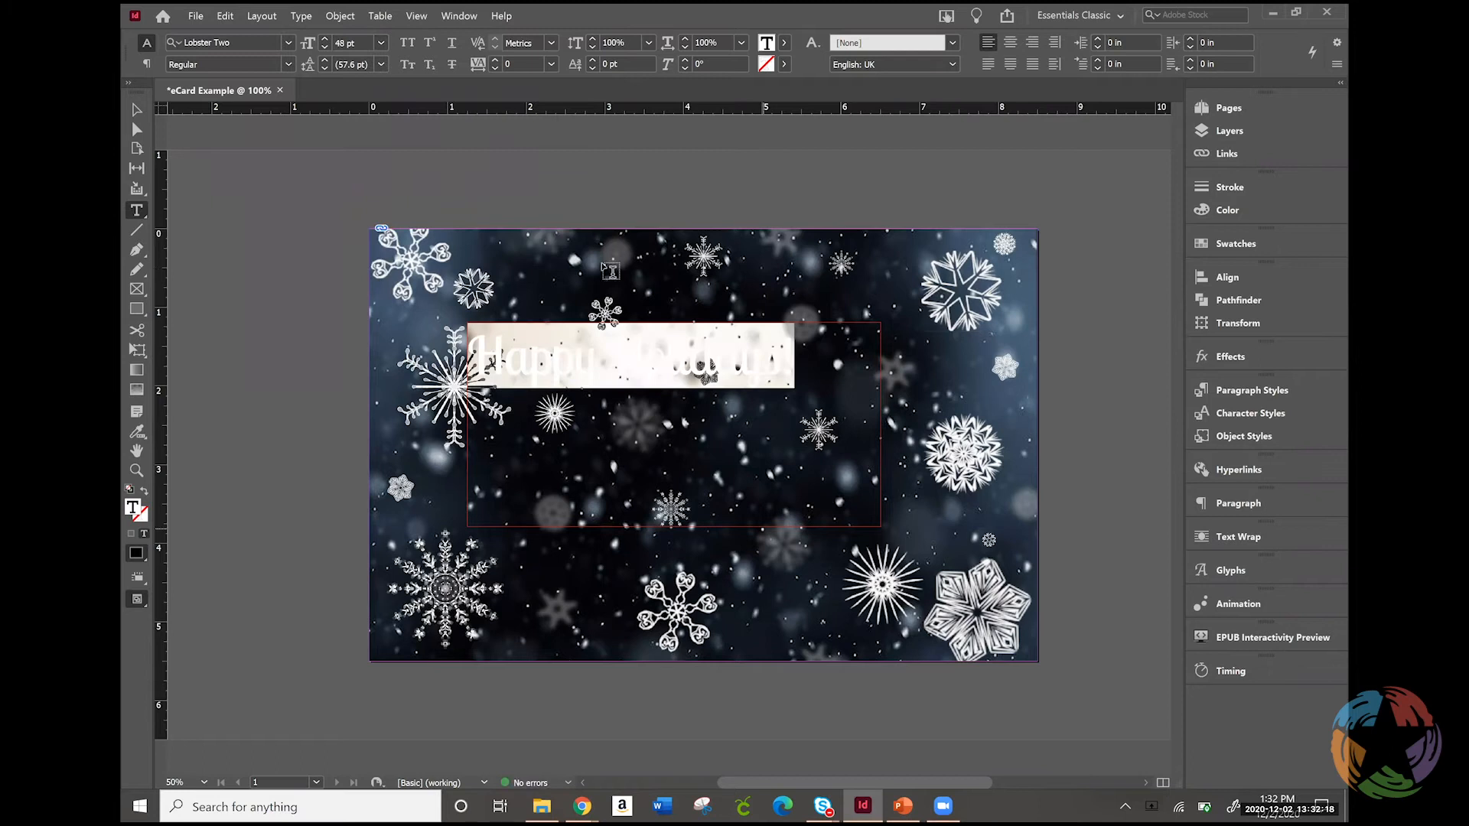
pyautogui.click(380, 44)
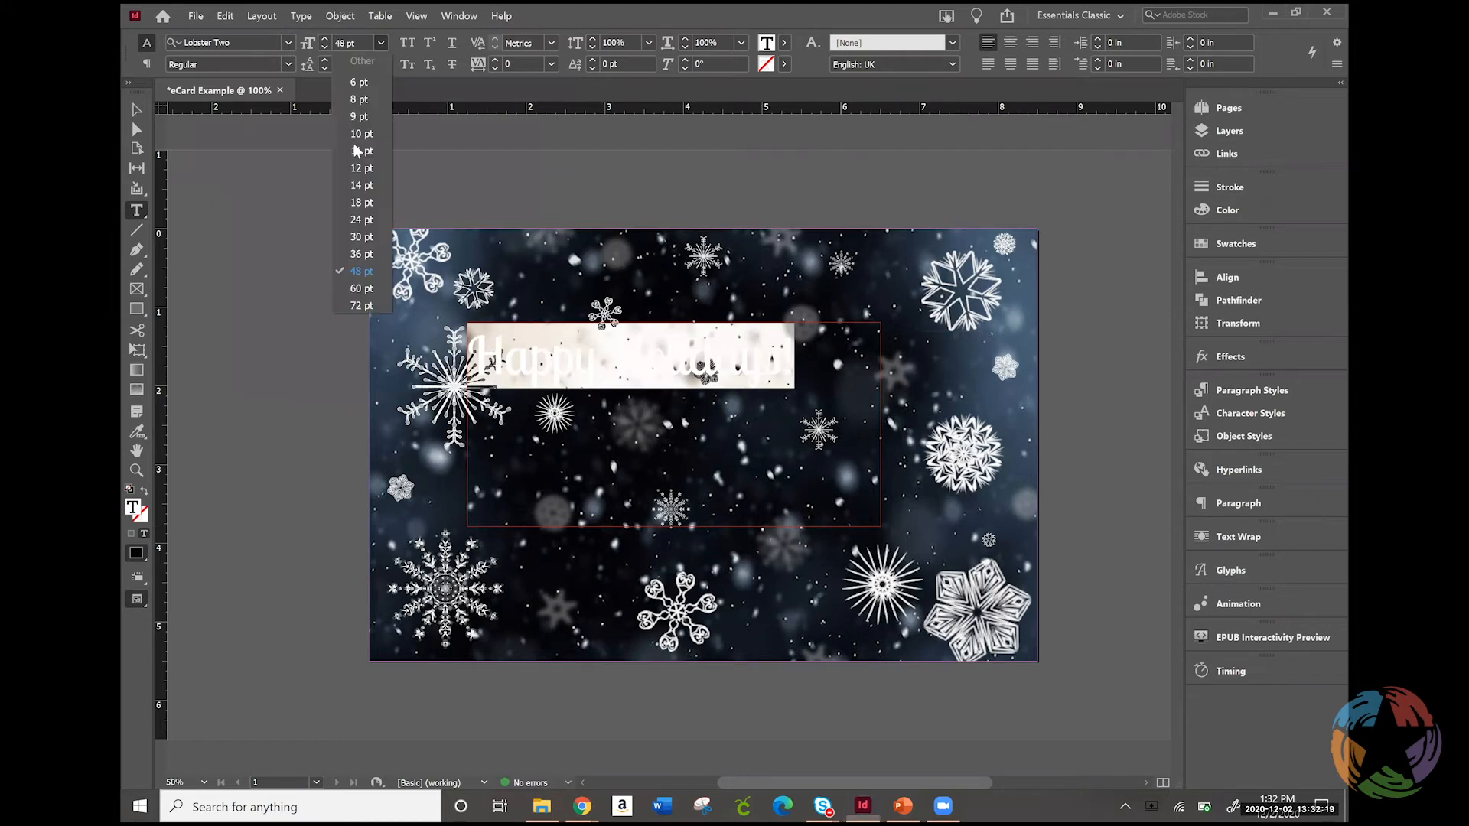
pyautogui.click(361, 288)
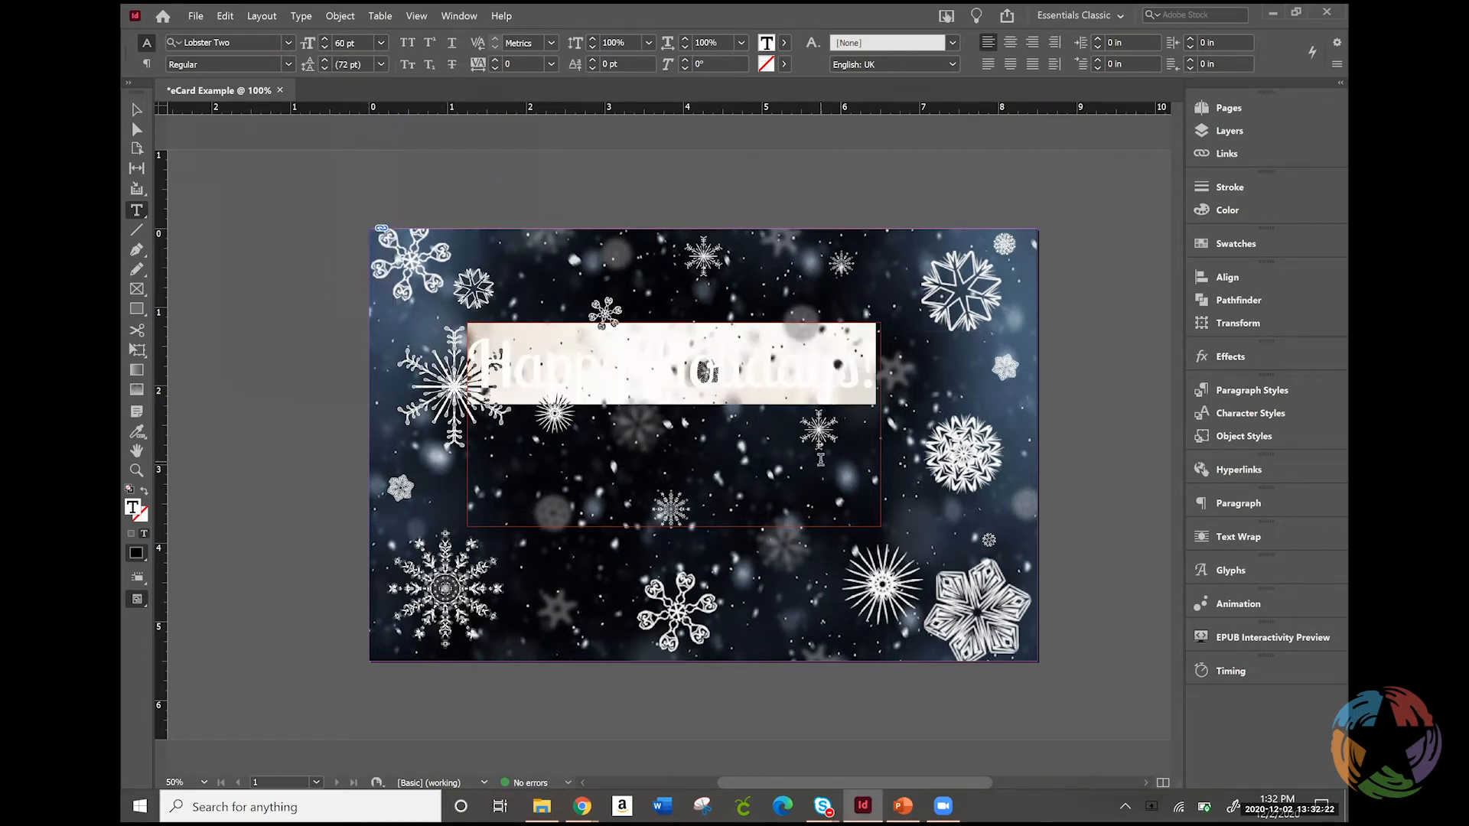
# Reselect all of the "Happy Holidays!" text and fill it with the red swatch C=15 M=100 Y=100 K=0
pyautogui.click(821, 459)
pyautogui.moveTo(880, 374); pyautogui.dragTo(469, 329)
pyautogui.click(136, 115)
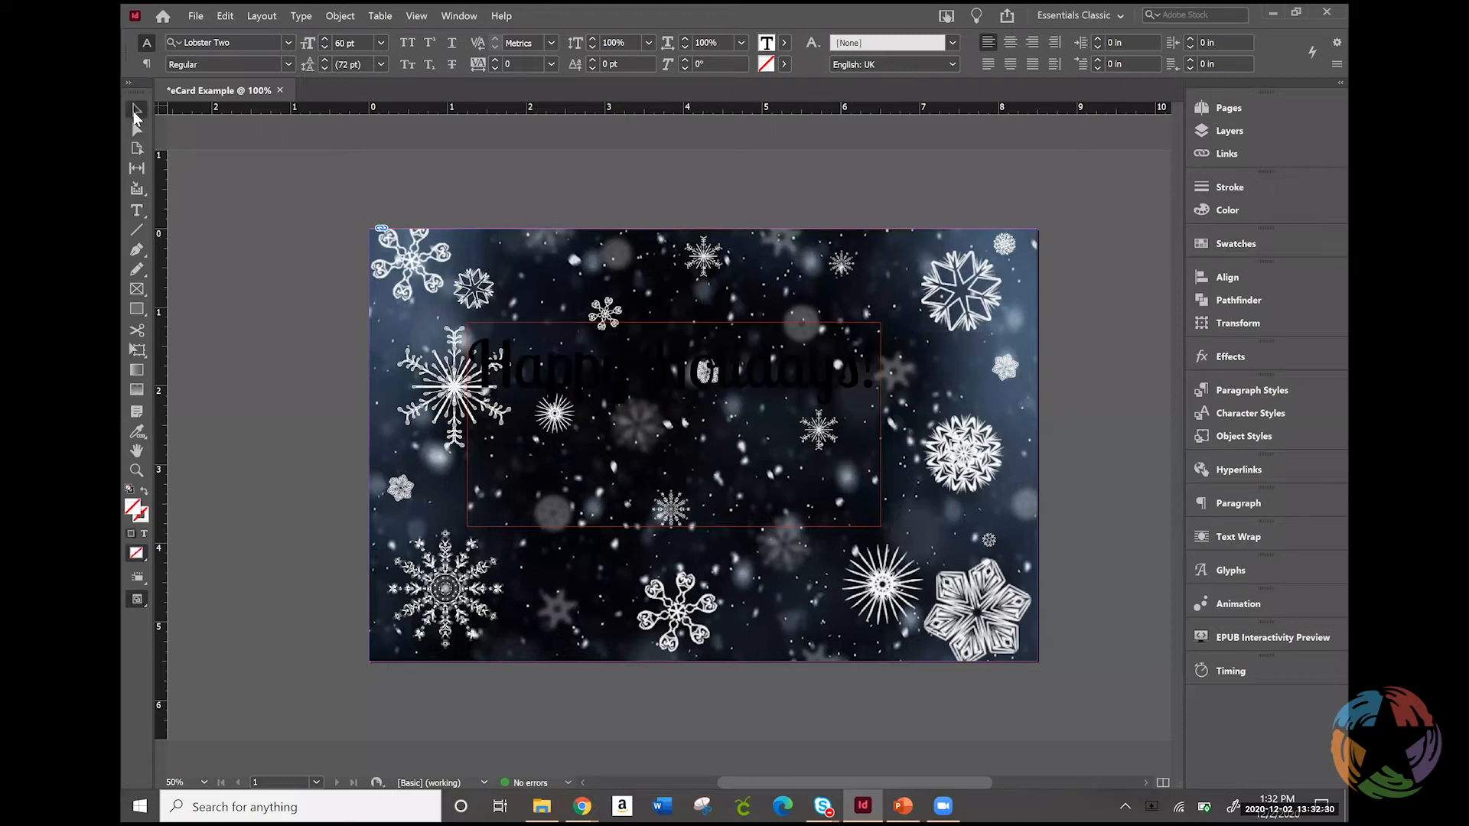
pyautogui.doubleClick(770, 384)
pyautogui.hotkey('ctrl', 'a')
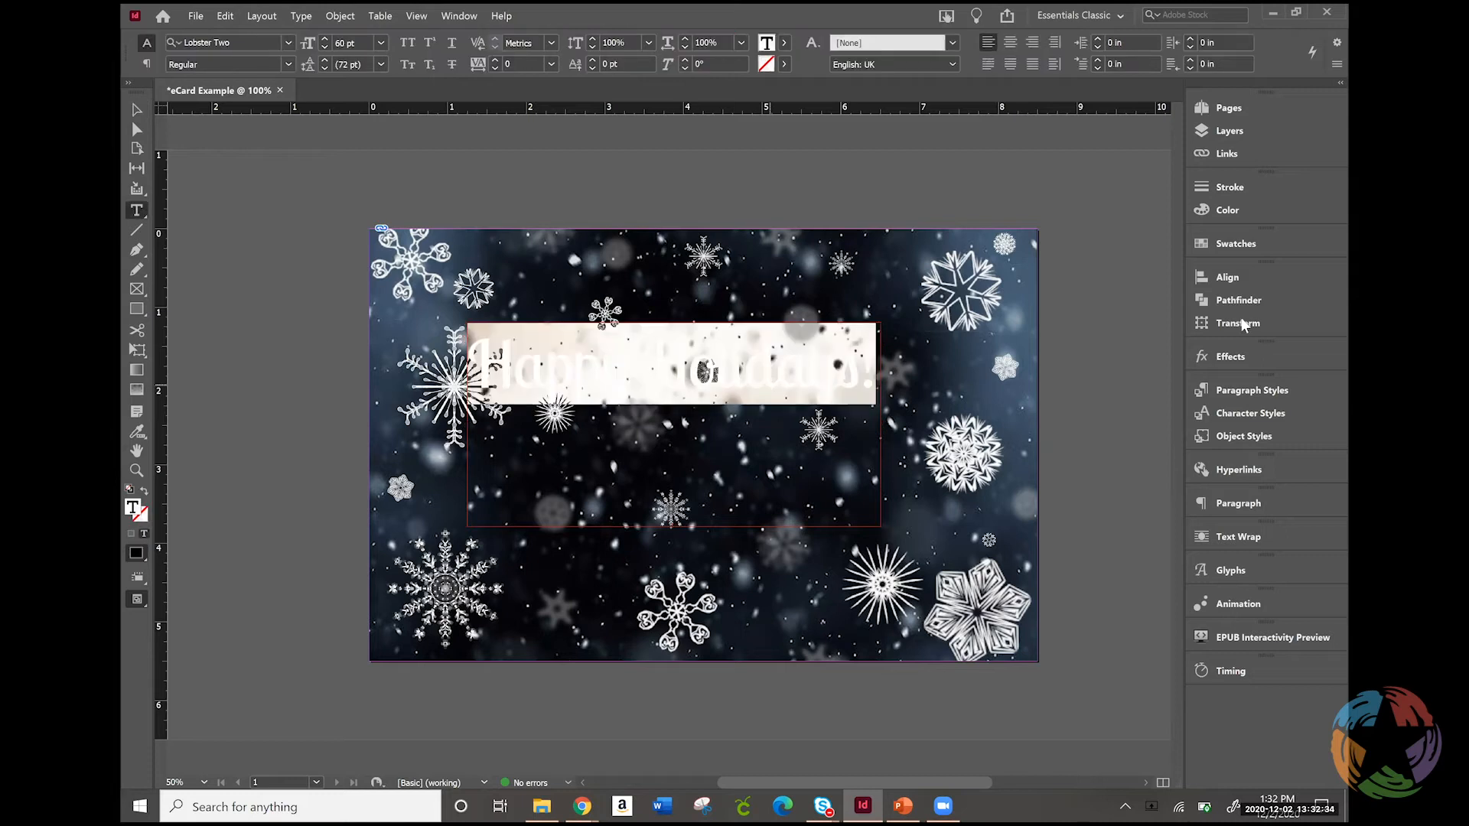
pyautogui.click(1255, 240)
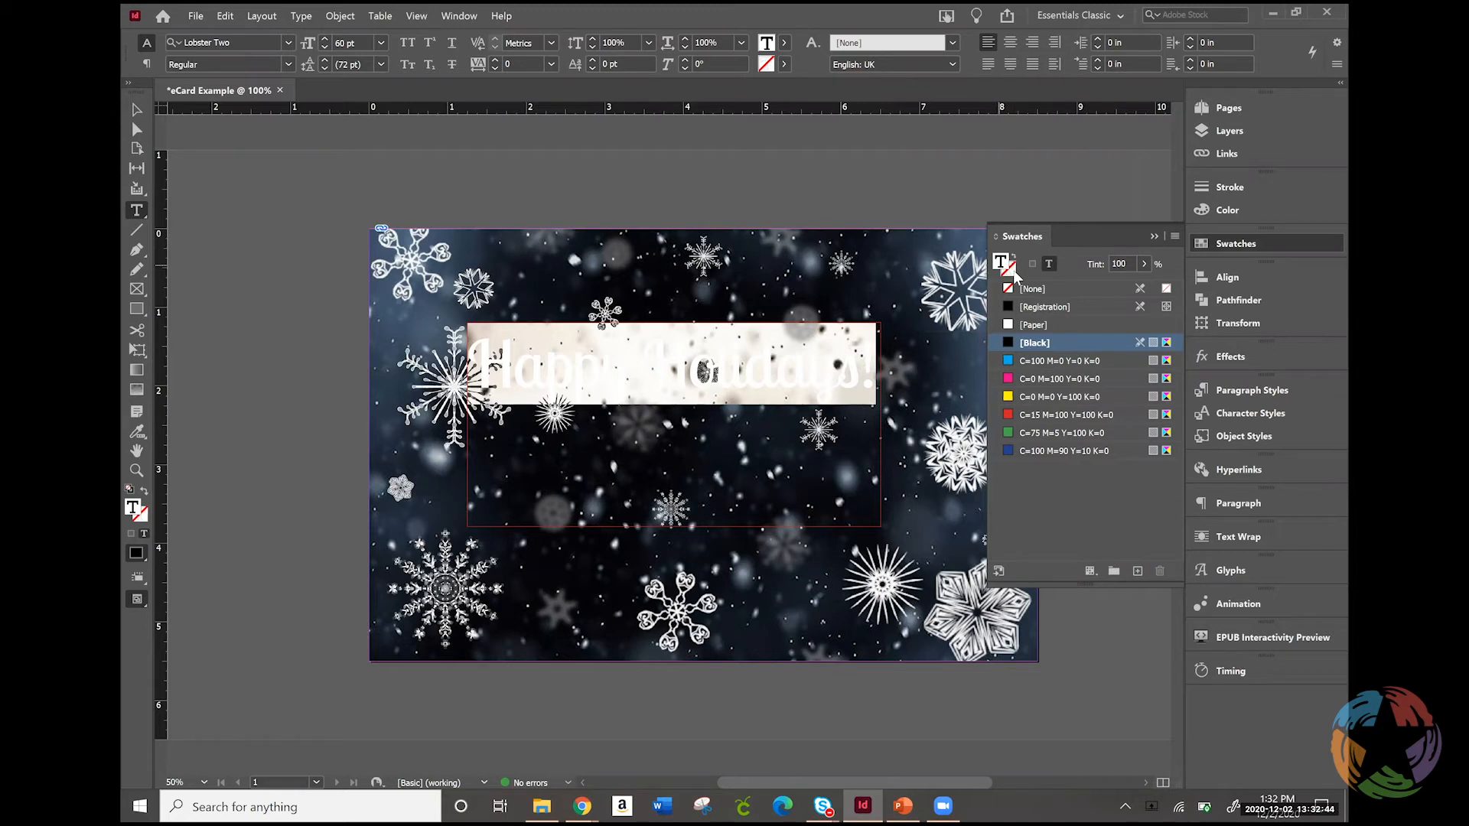
pyautogui.click(1013, 286)
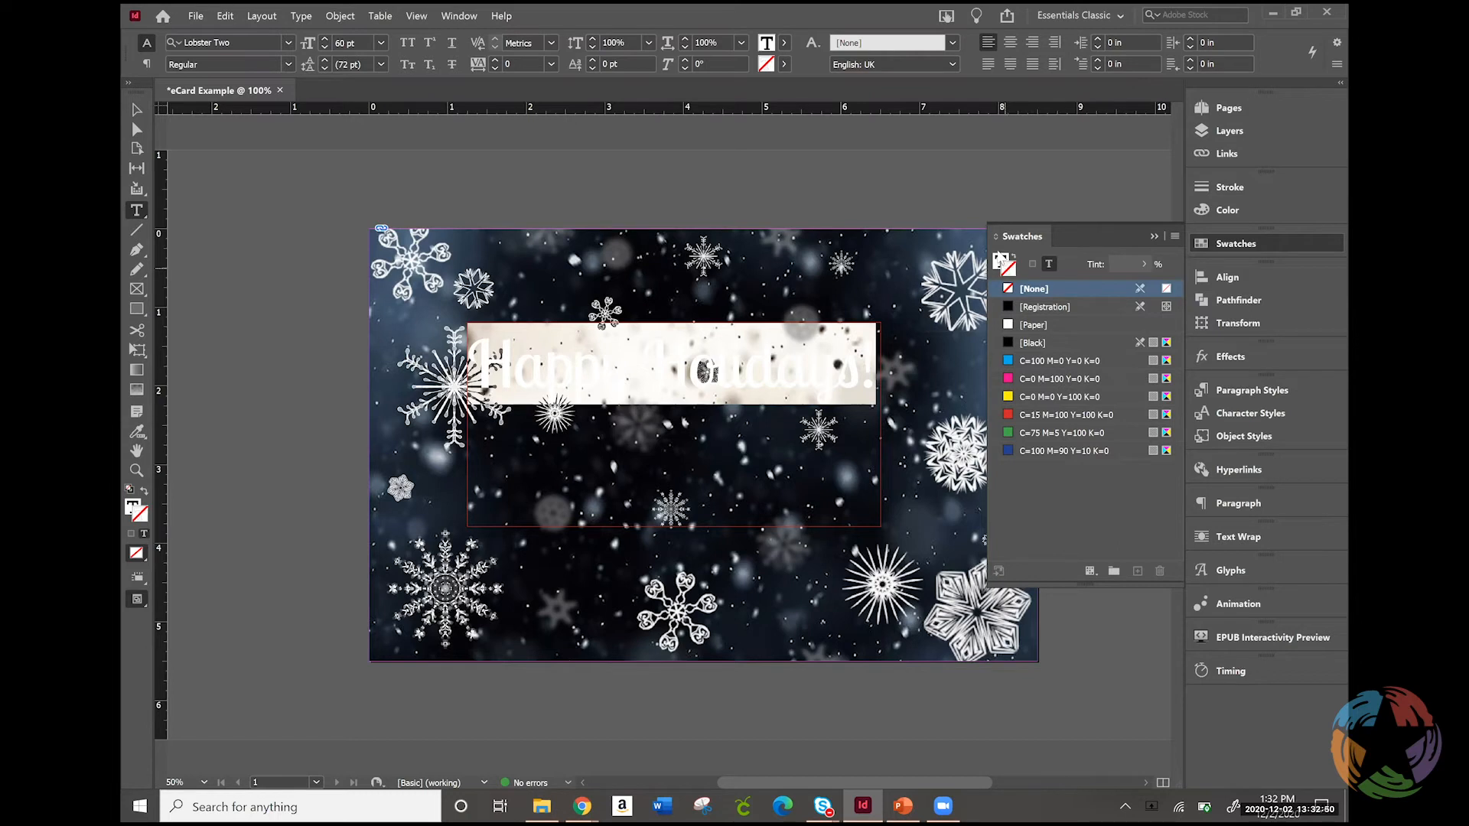
pyautogui.click(1033, 342)
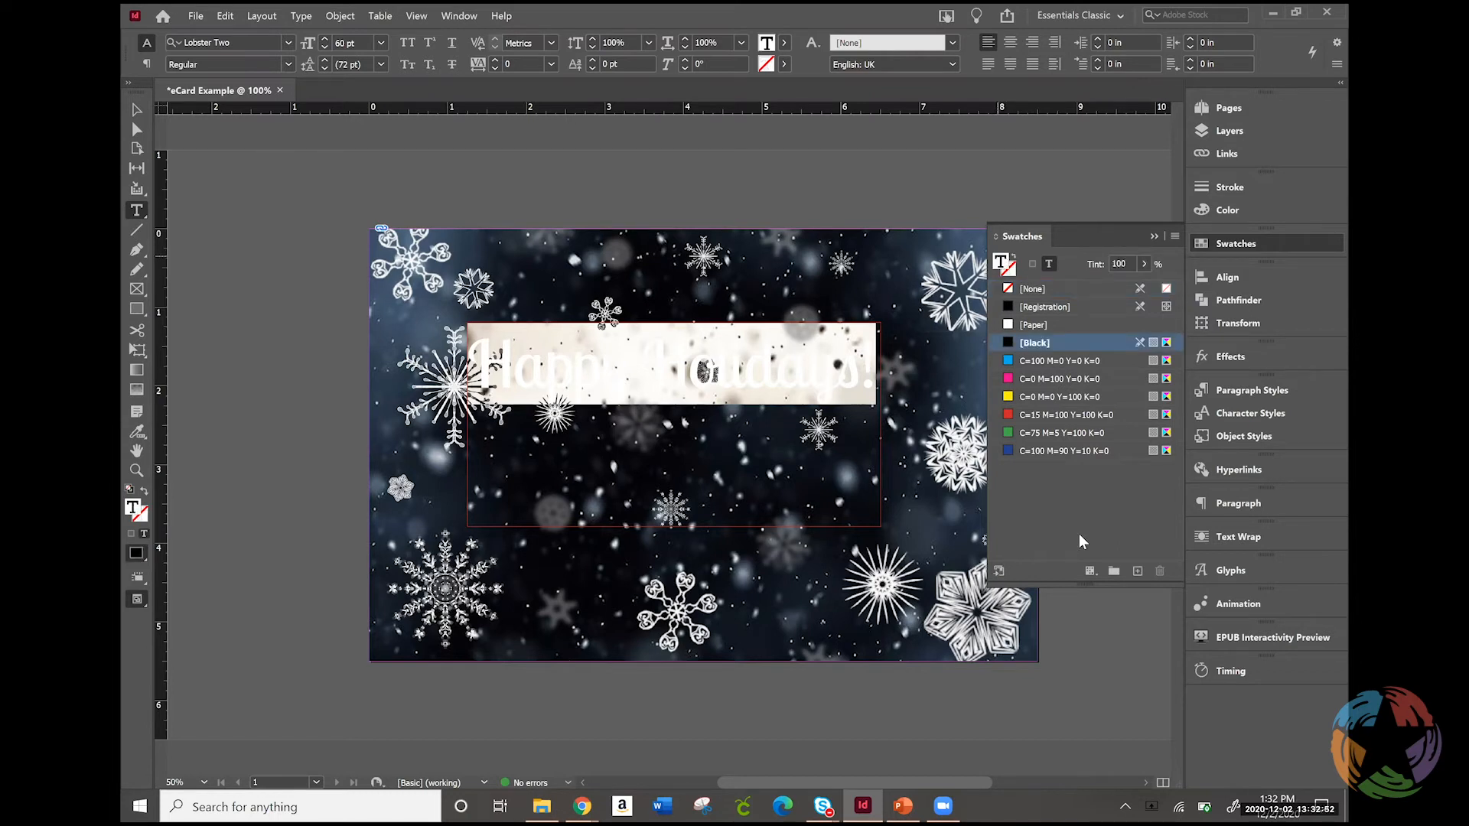
pyautogui.click(1036, 414)
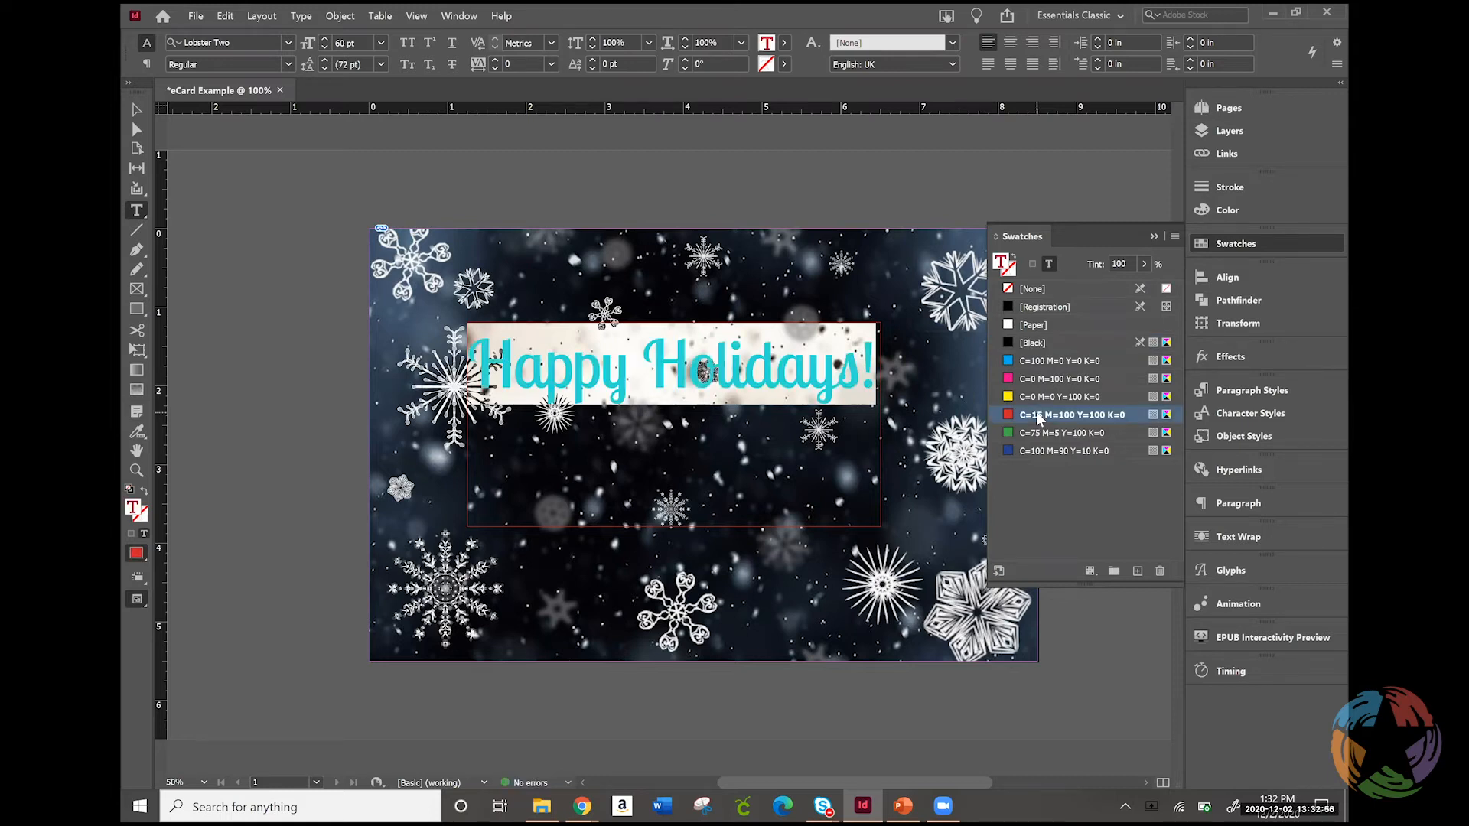
pyautogui.click(657, 387)
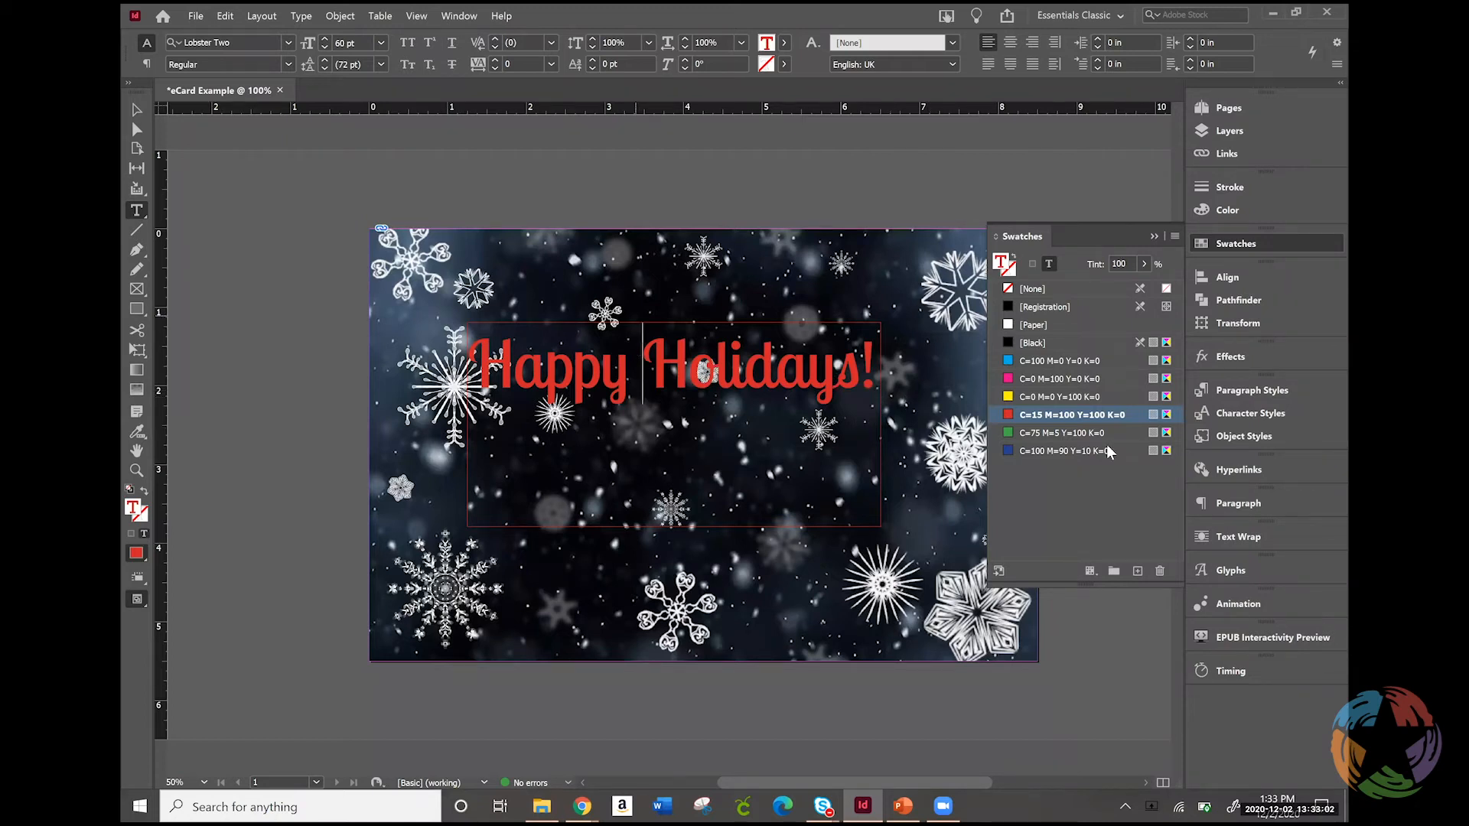
# Select the greeting text, switch its color model to RGB and darken the fill to R 133, G 13, B 26
pyautogui.tripleClick(818, 353)
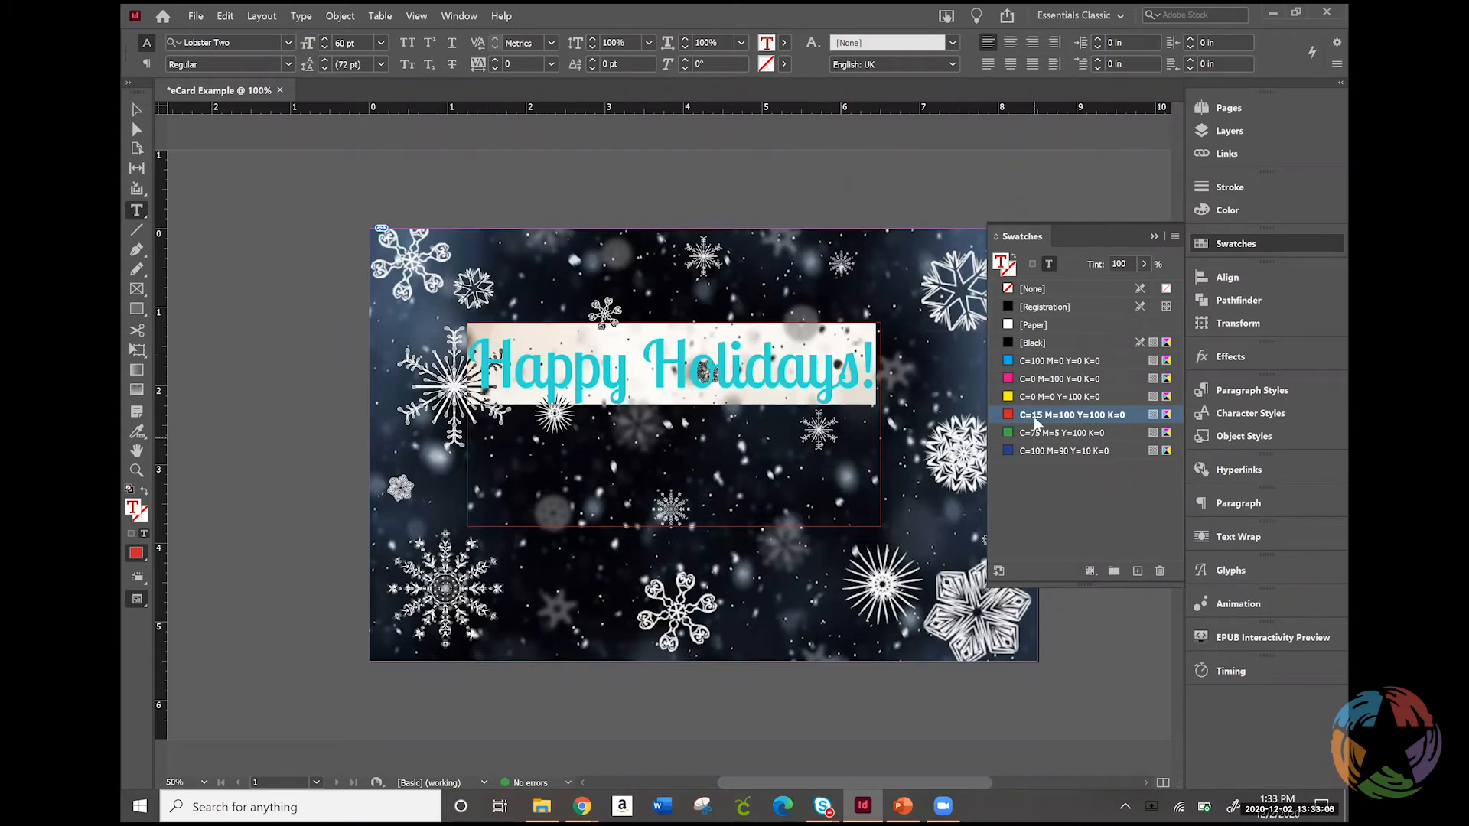
pyautogui.click(1239, 208)
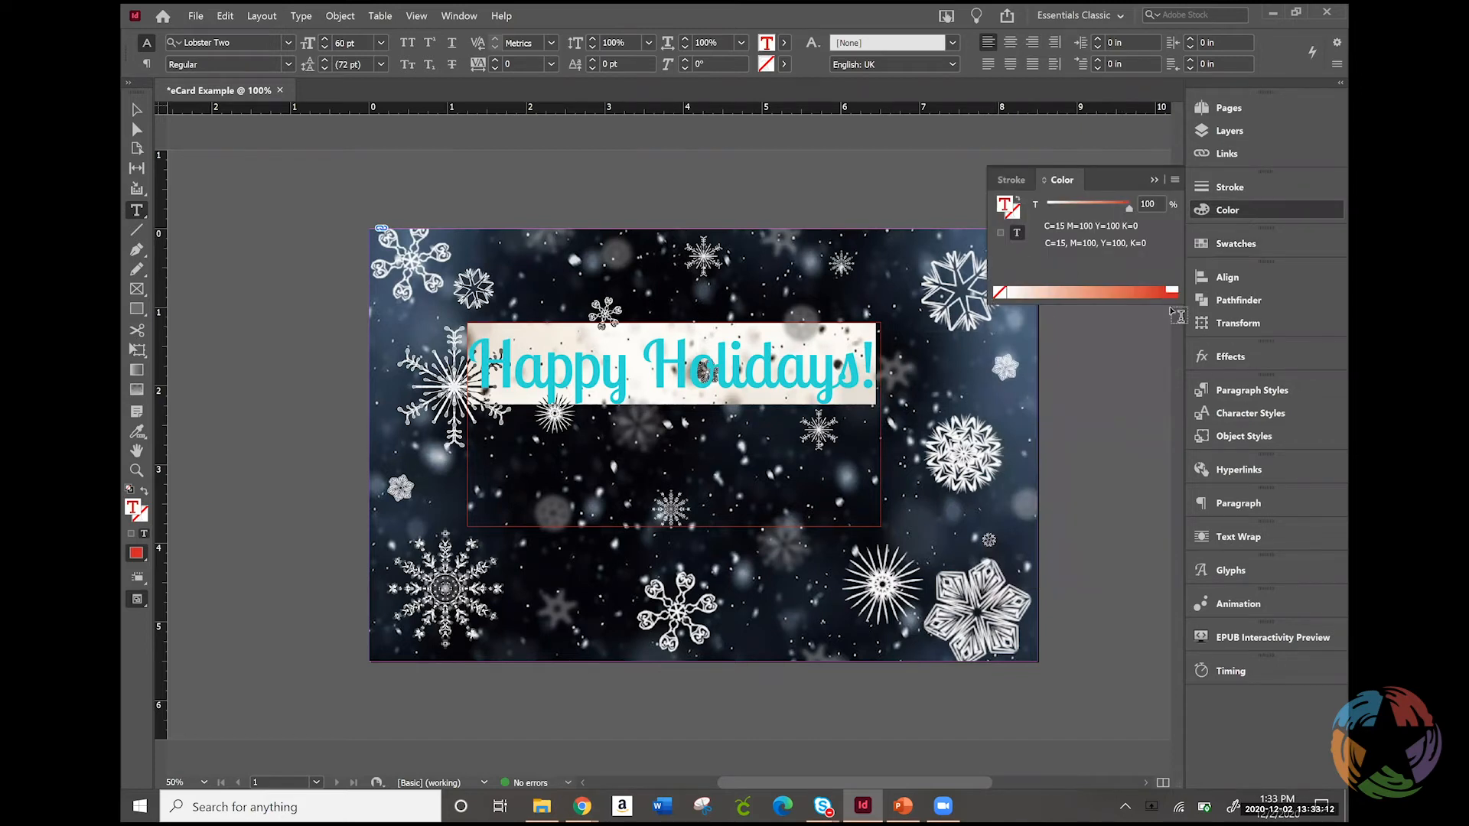
pyautogui.click(1176, 181)
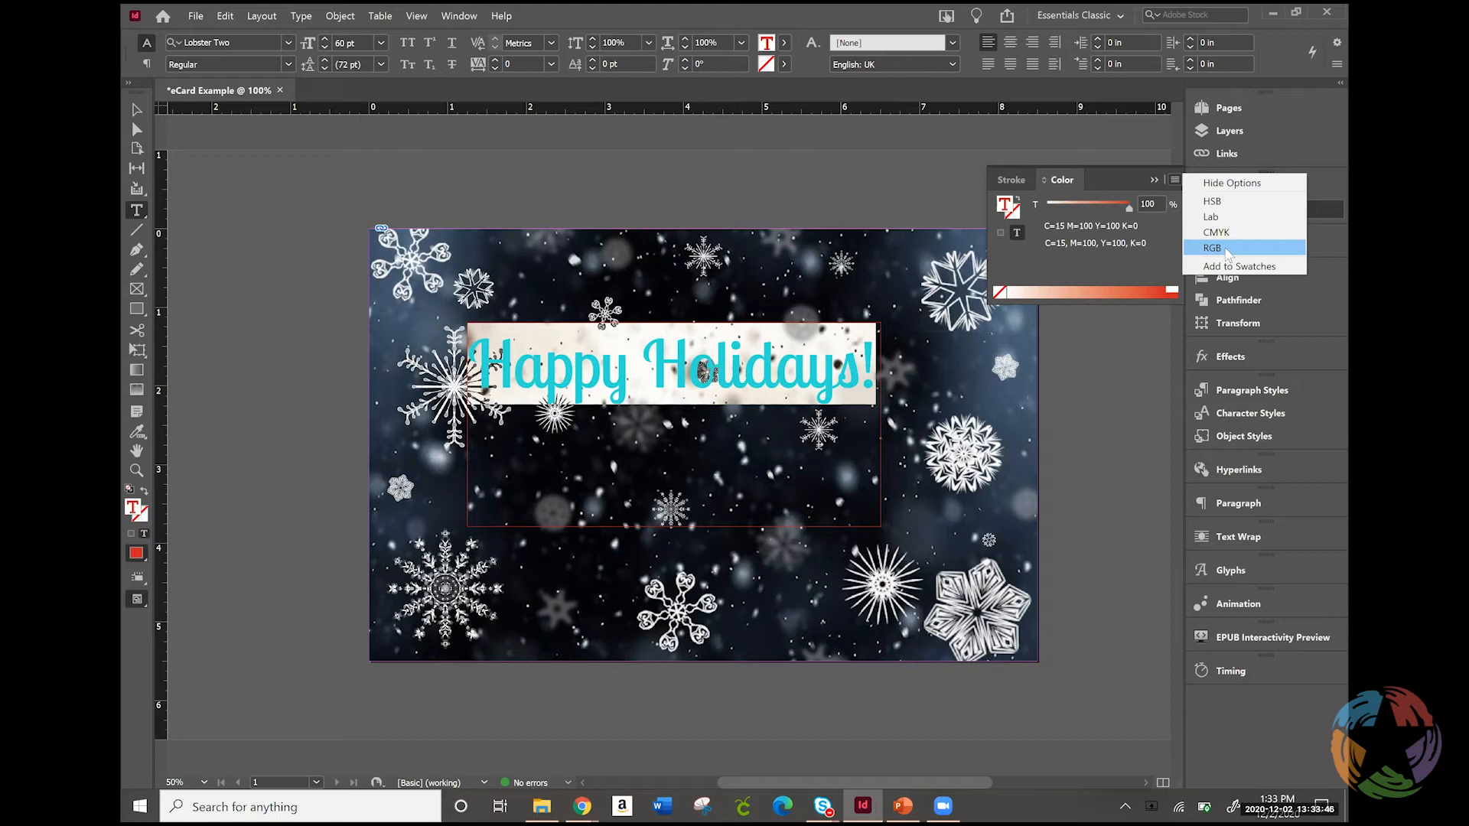
pyautogui.click(1212, 248)
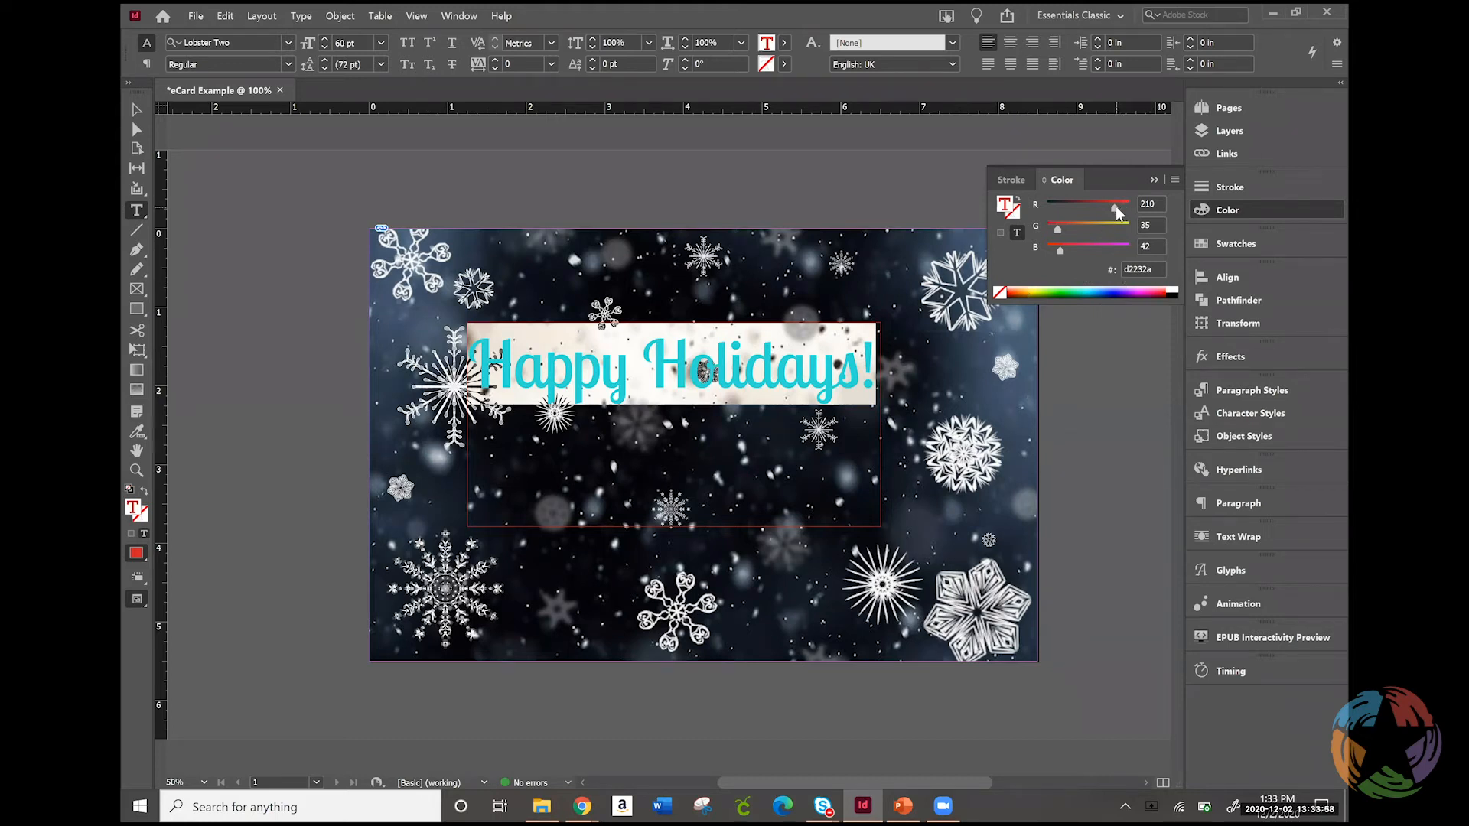
pyautogui.moveTo(1114, 207); pyautogui.dragTo(1054, 250)
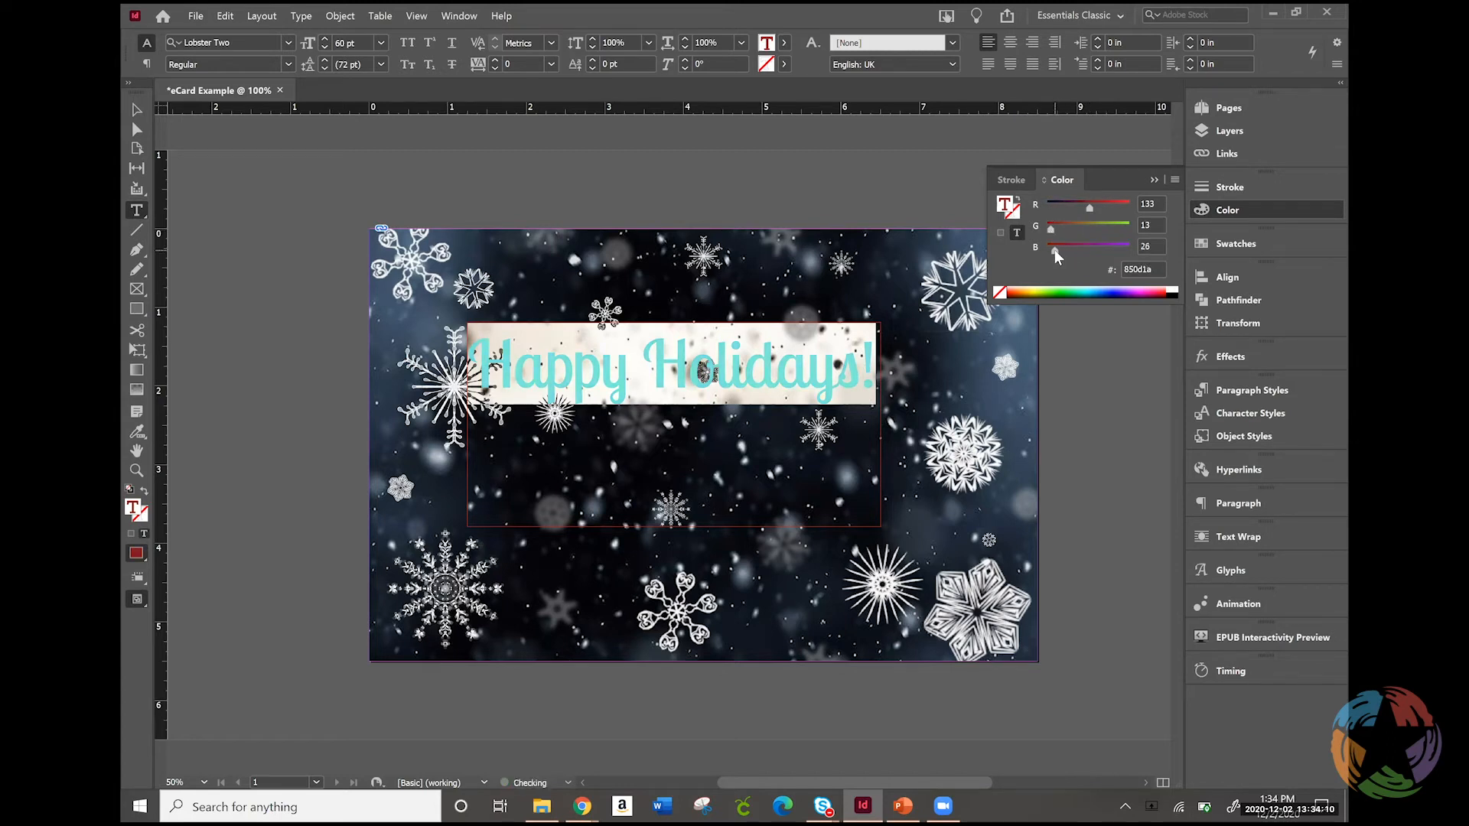
pyautogui.click(794, 372)
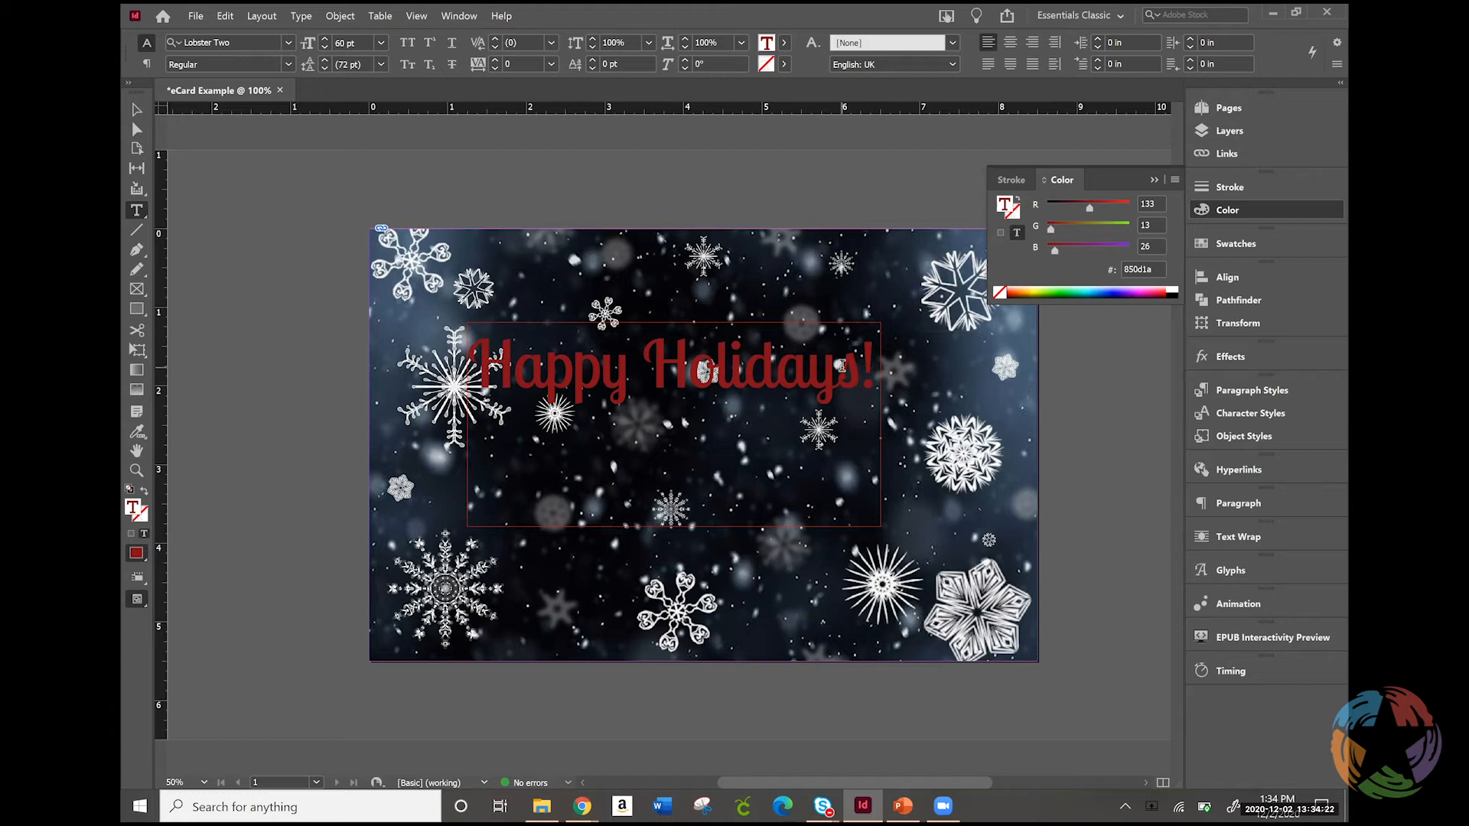
# Select the full-page snowflake background image with the Selection tool
pyautogui.click(139, 113)
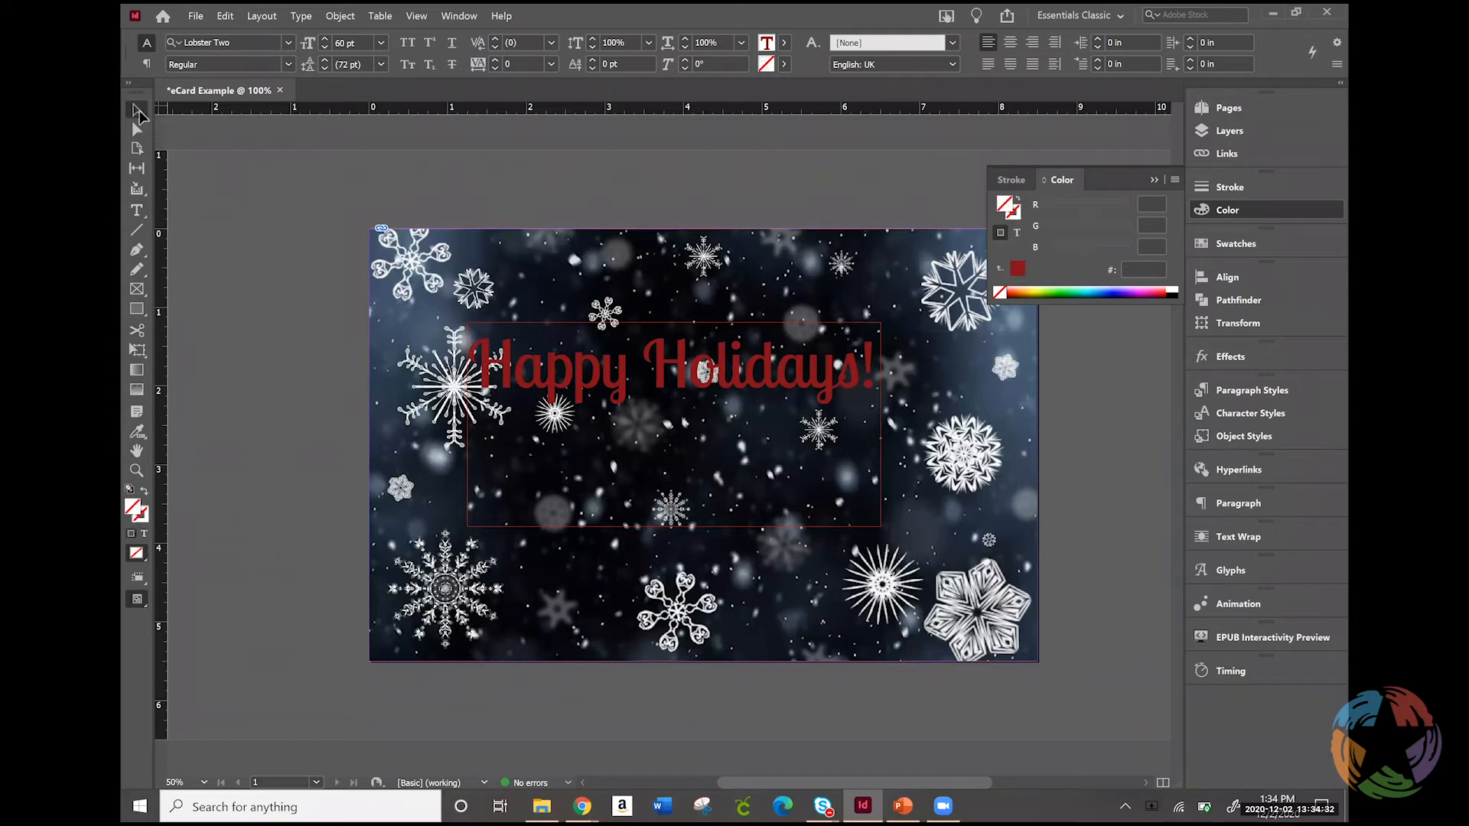
pyautogui.click(690, 269)
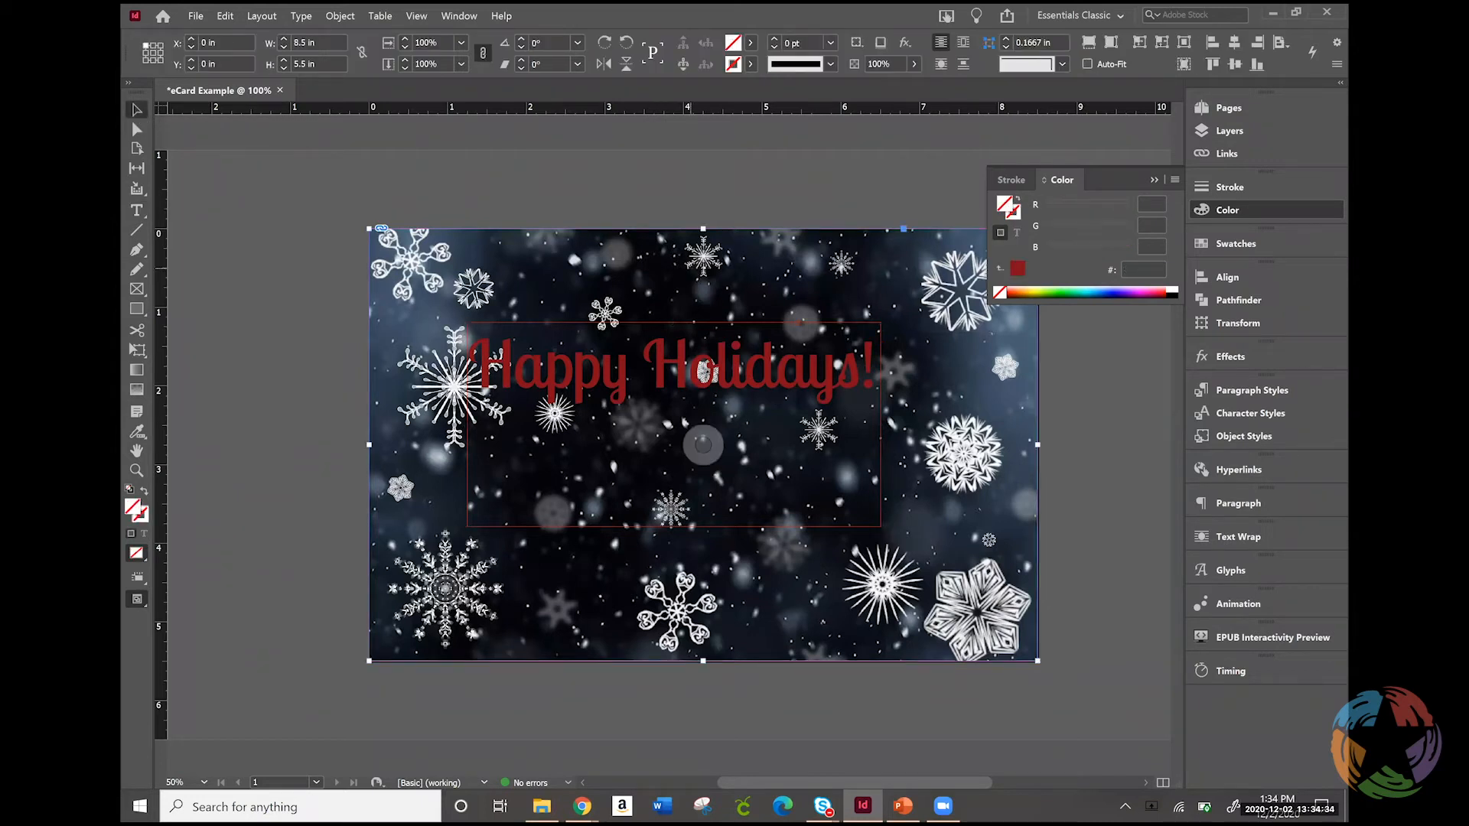
# Reduce the snowflake background's object opacity to 90%, trying much lower values first to compare the fading
pyautogui.click(1242, 356)
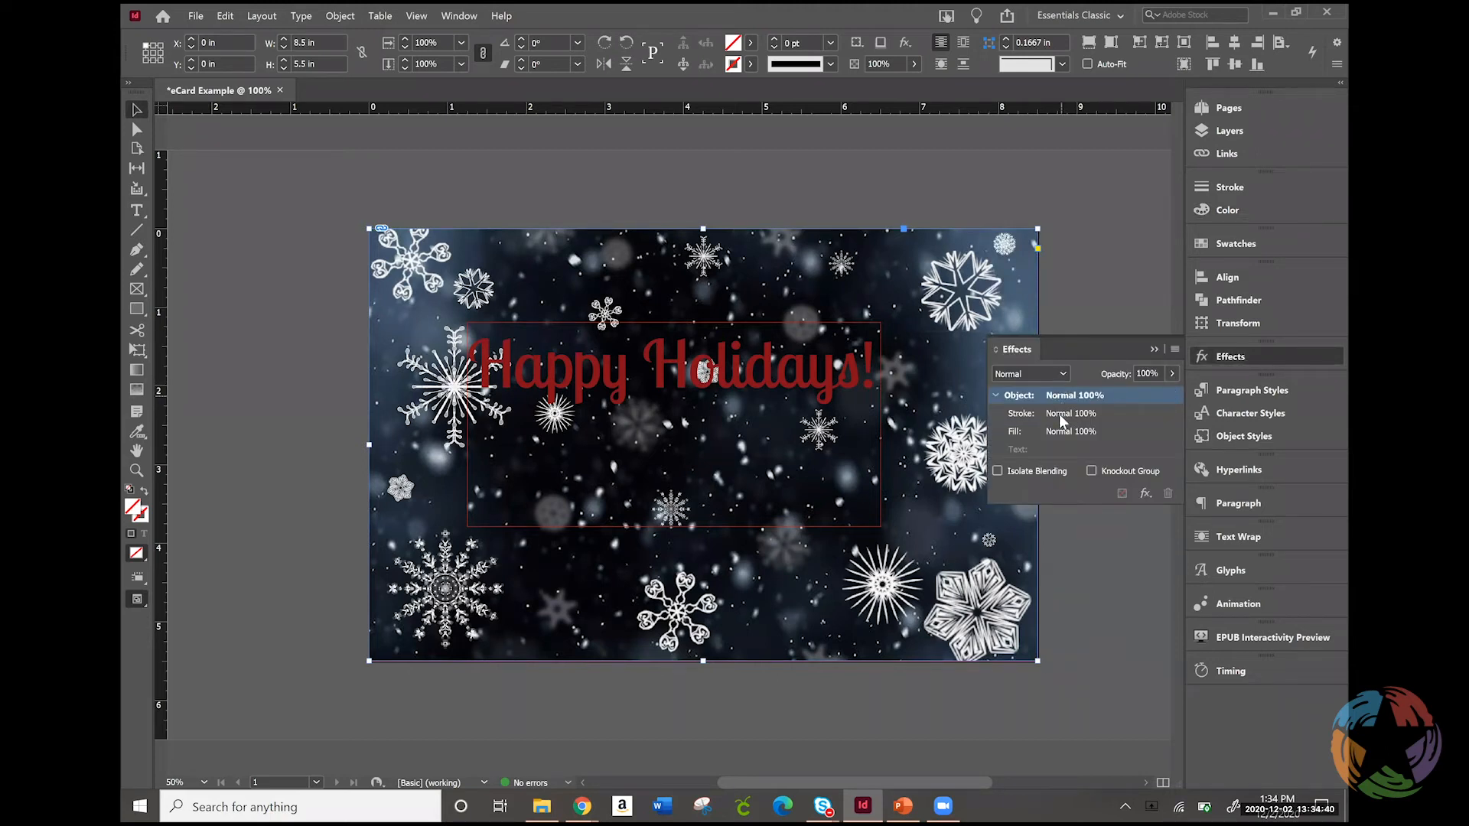
pyautogui.click(1169, 374)
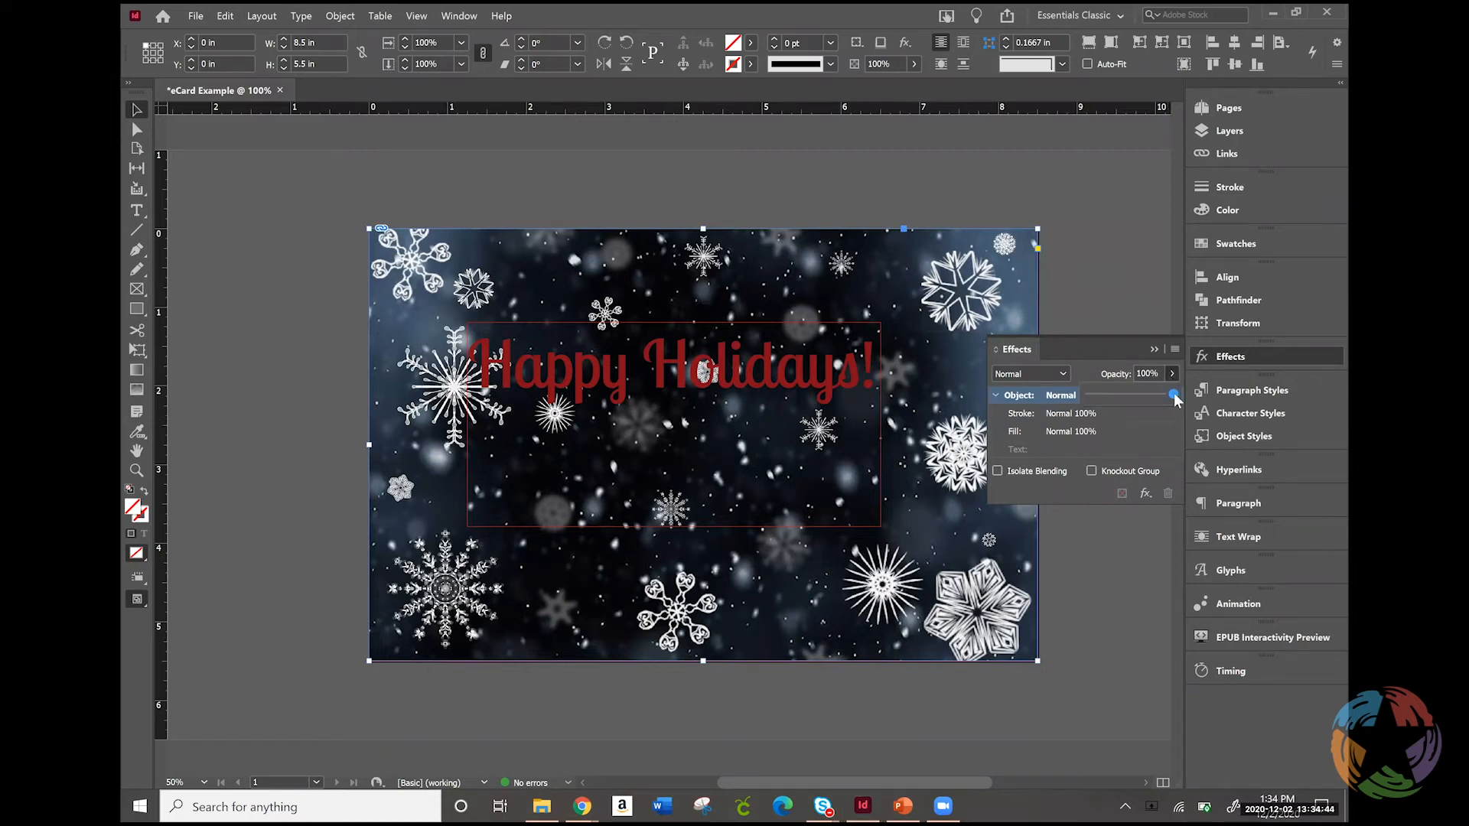
pyautogui.click(1161, 395)
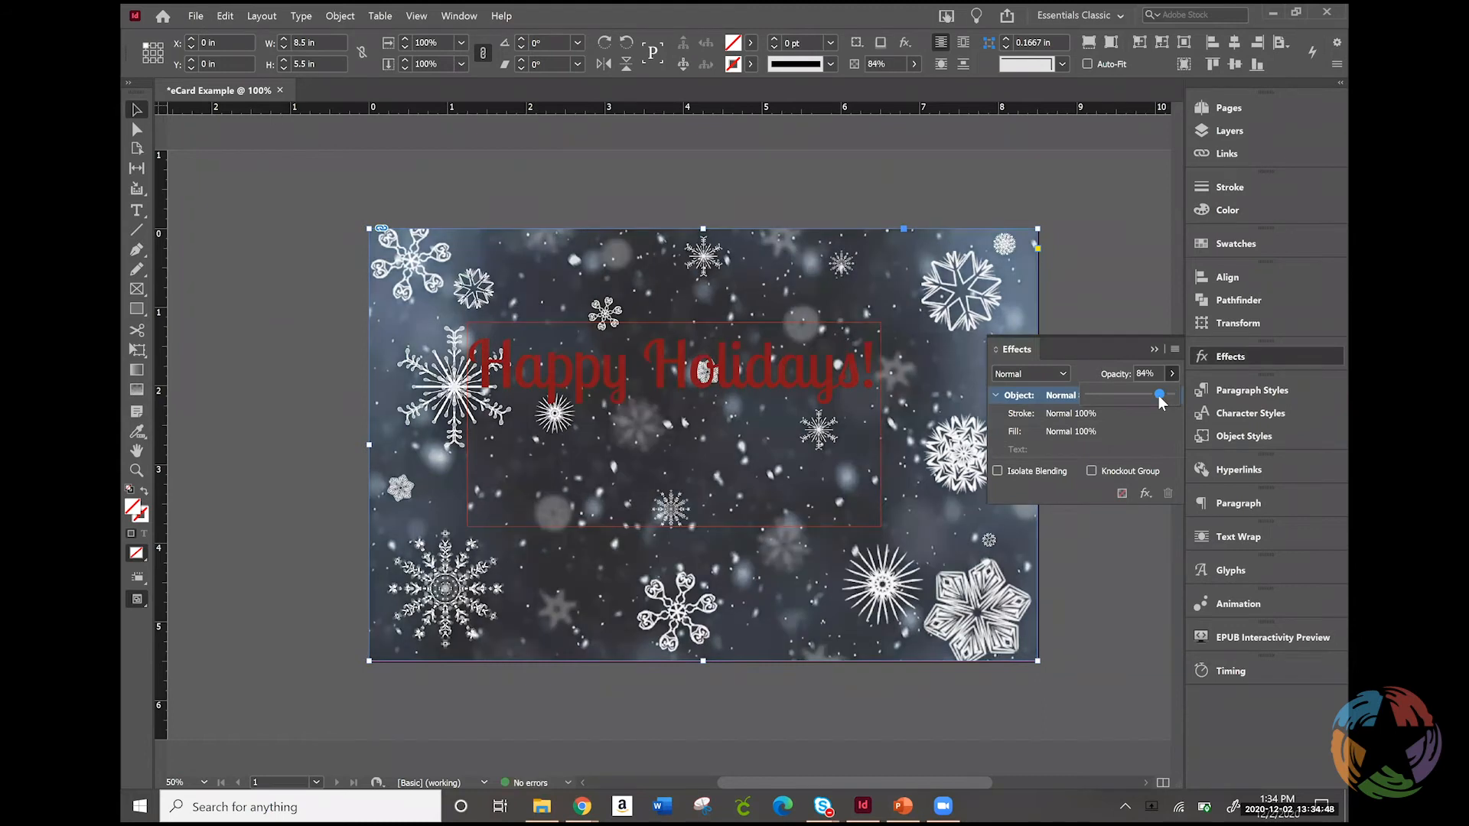
pyautogui.click(1083, 398)
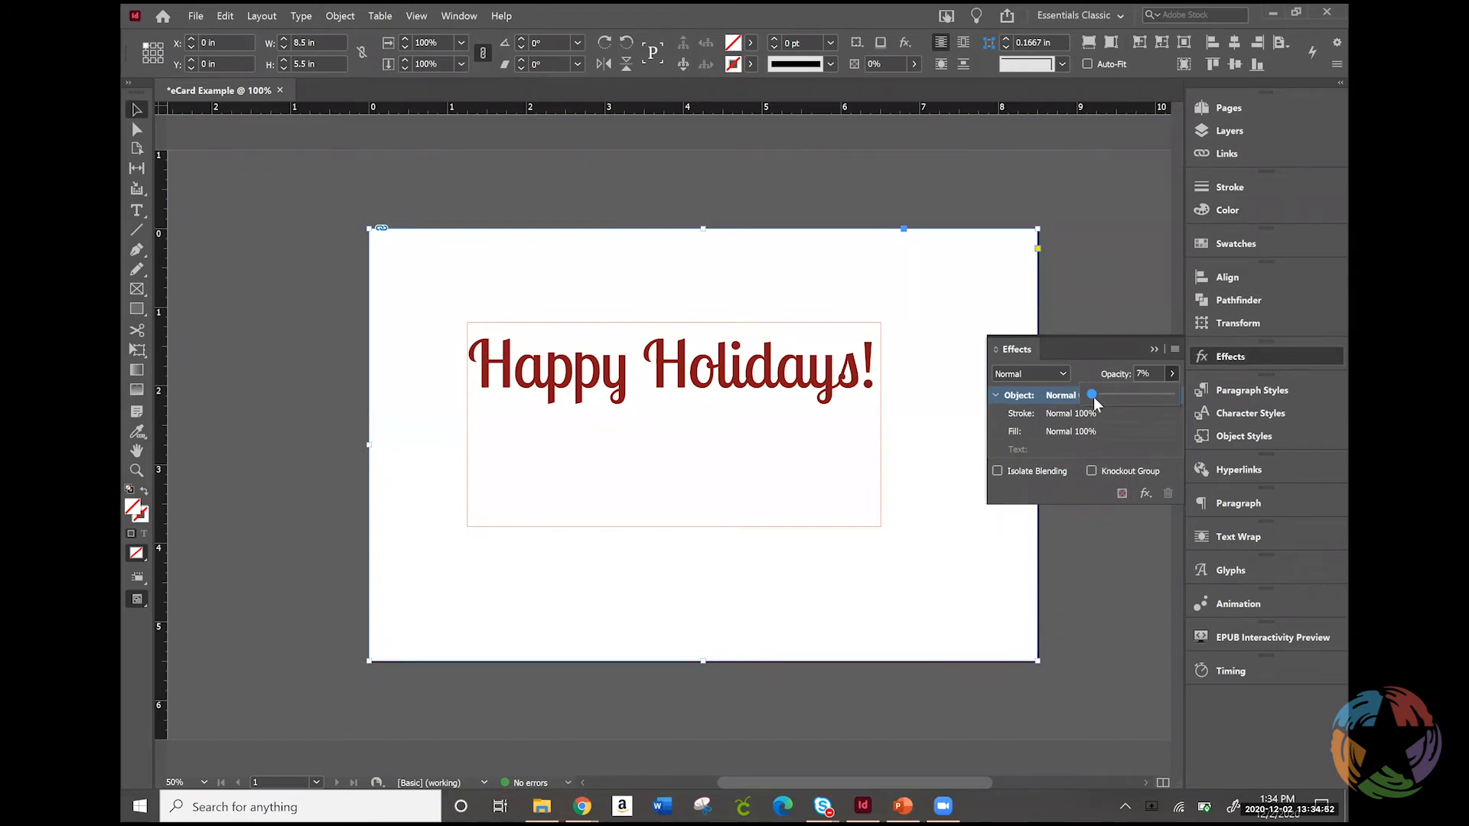
pyautogui.moveTo(1100, 395); pyautogui.dragTo(1166, 400)
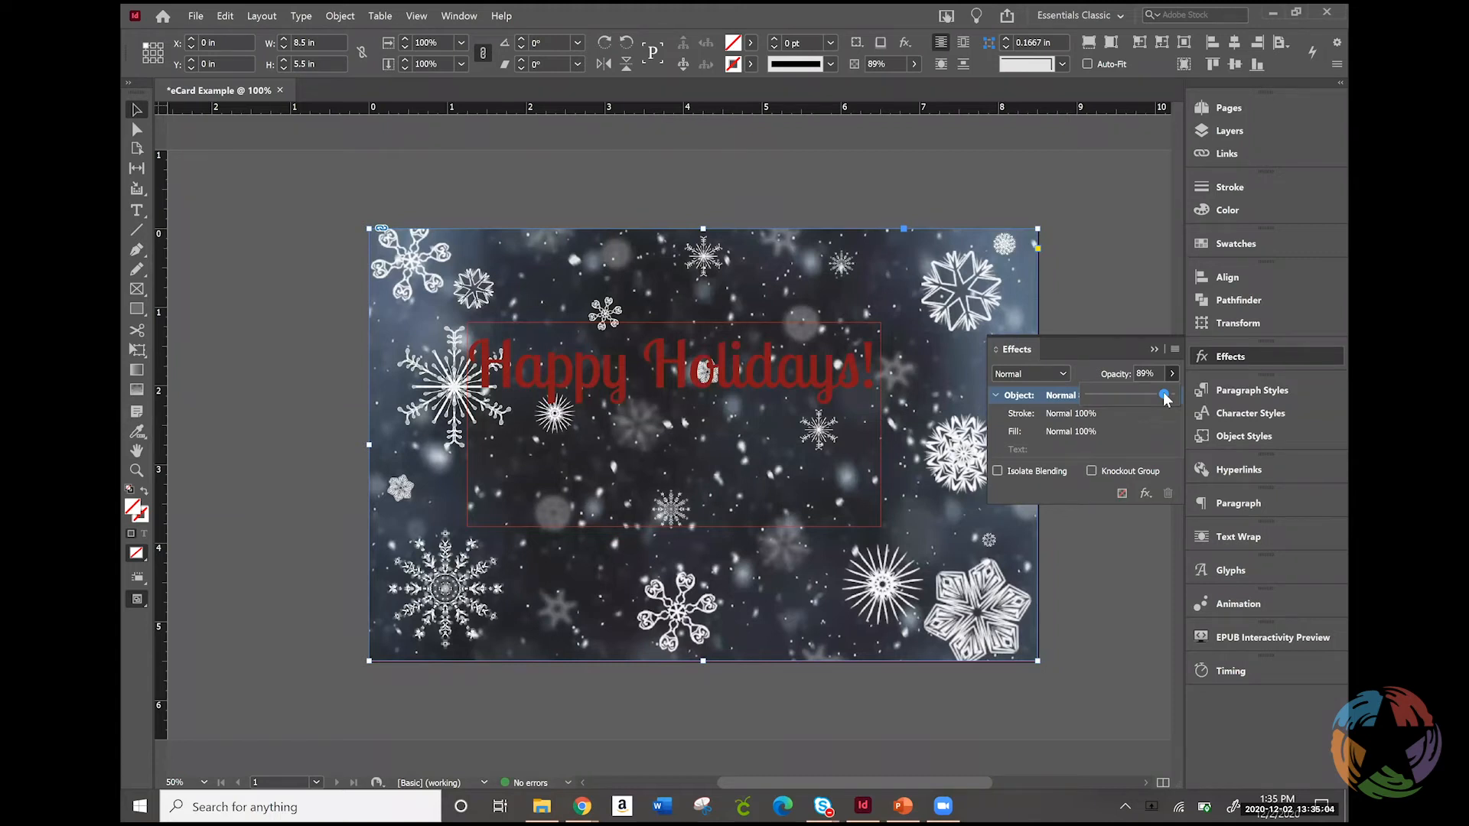
pyautogui.moveTo(1165, 398); pyautogui.dragTo(1166, 400)
# Target the background frame's stroke and fill opacity separately, trying the fill opacity control and leaving it at 100%
pyautogui.click(1056, 416)
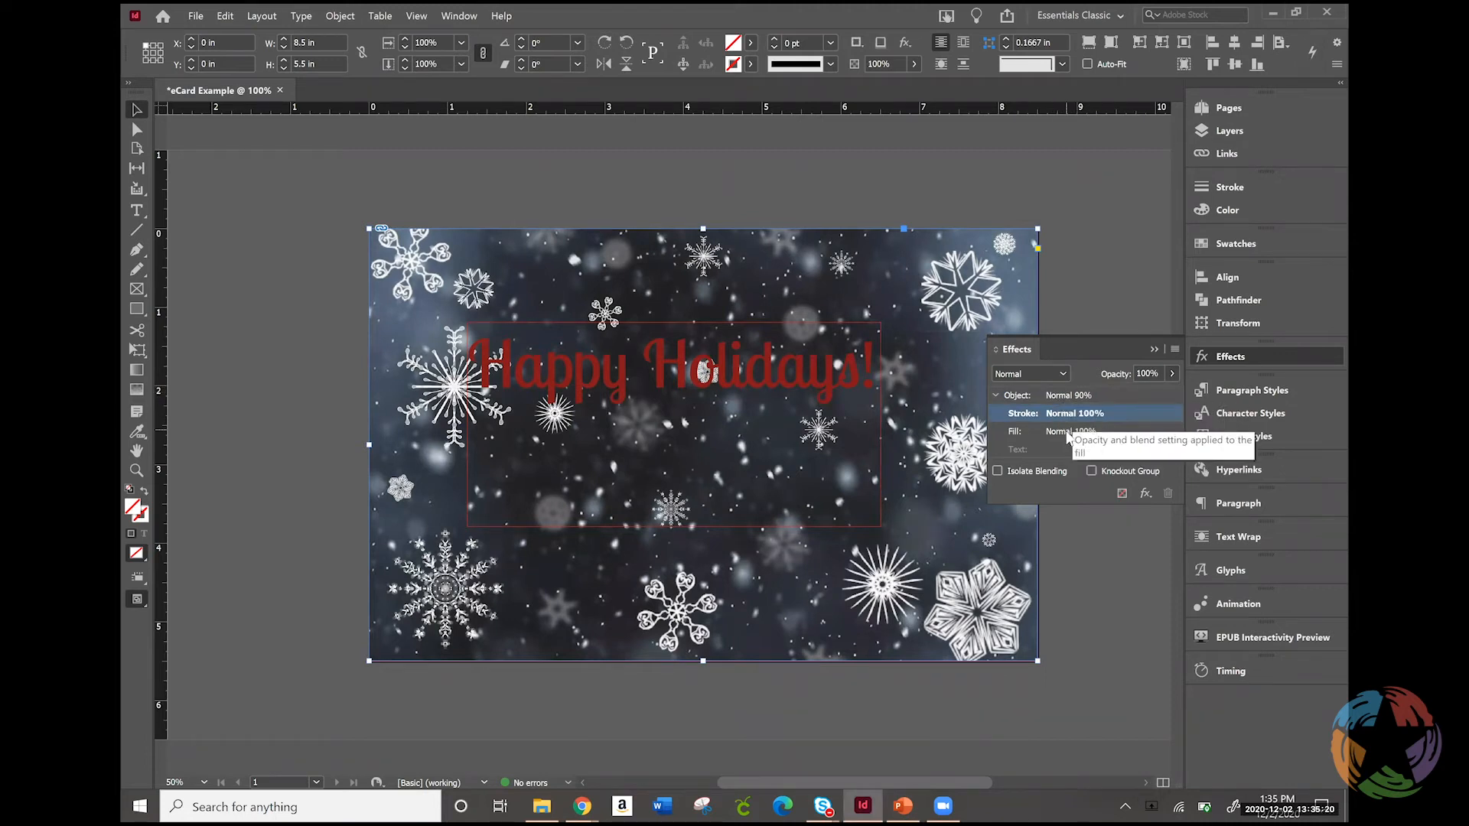
pyautogui.click(1067, 433)
pyautogui.click(1171, 373)
pyautogui.moveTo(1169, 397)
pyautogui.mouseDown()
pyautogui.moveTo(1095, 391)
pyautogui.moveTo(1184, 391)
pyautogui.mouseUp()
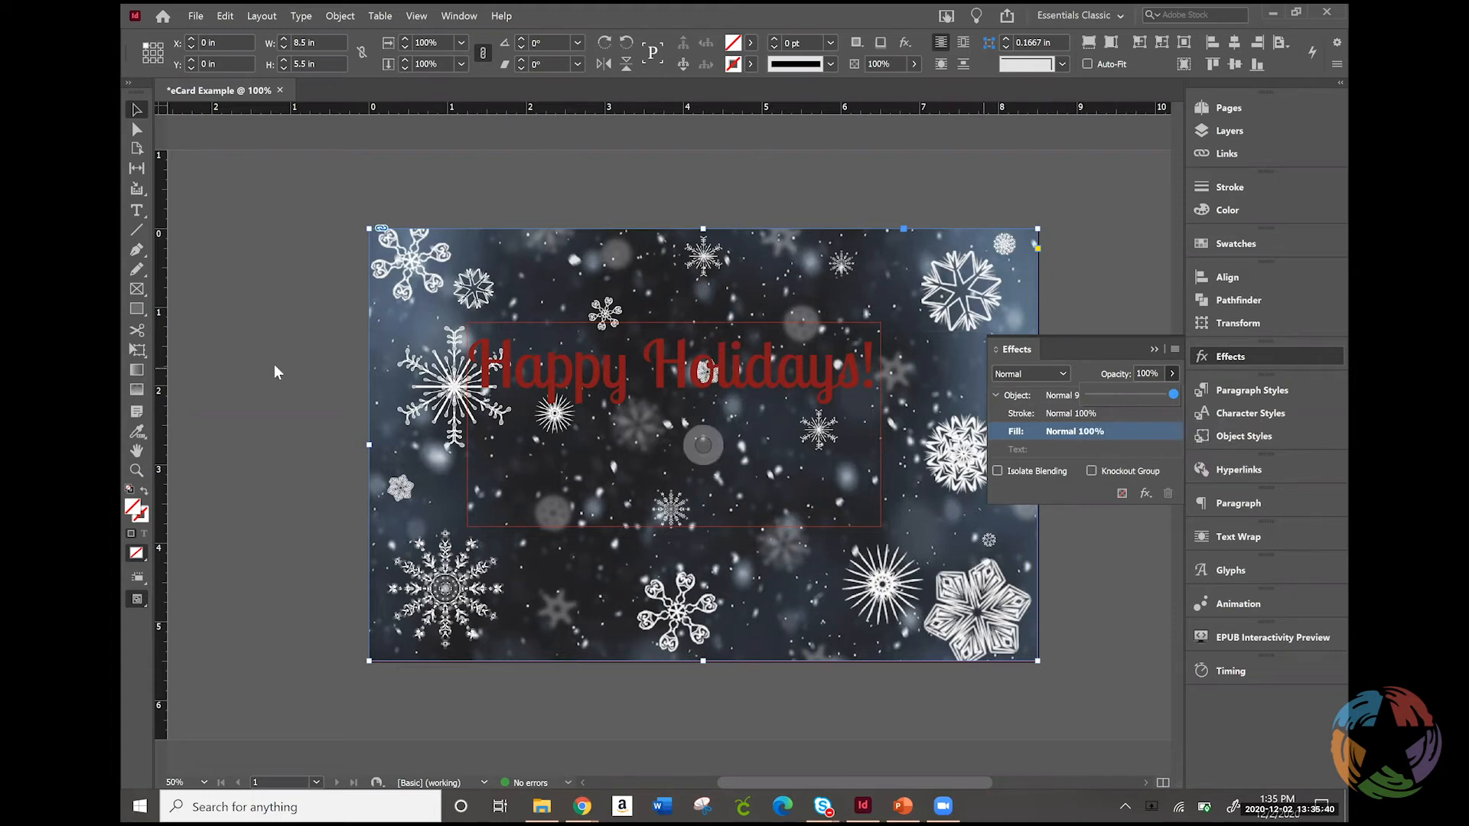
pyautogui.click(136, 310)
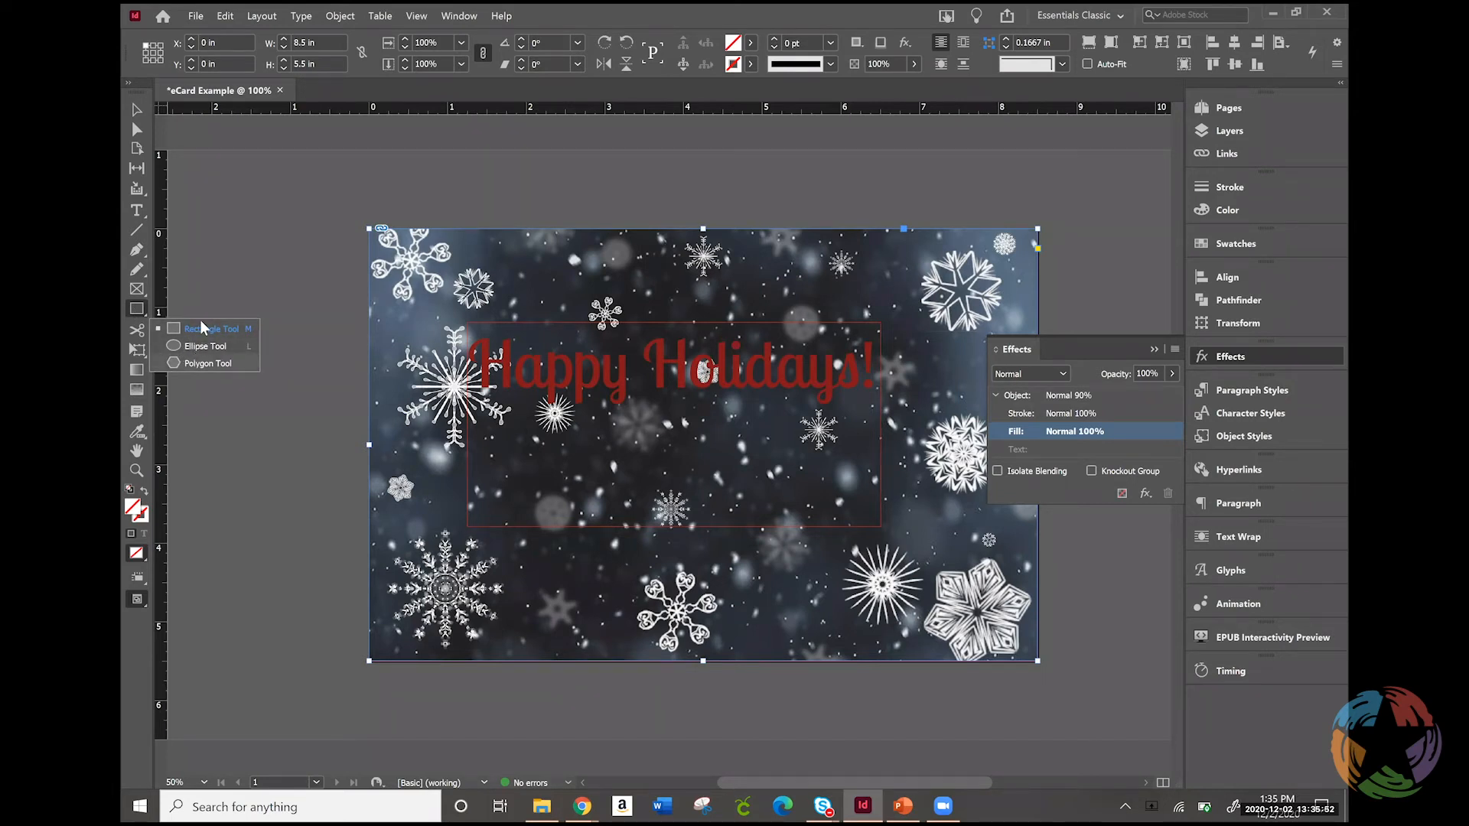
pyautogui.click(677, 440)
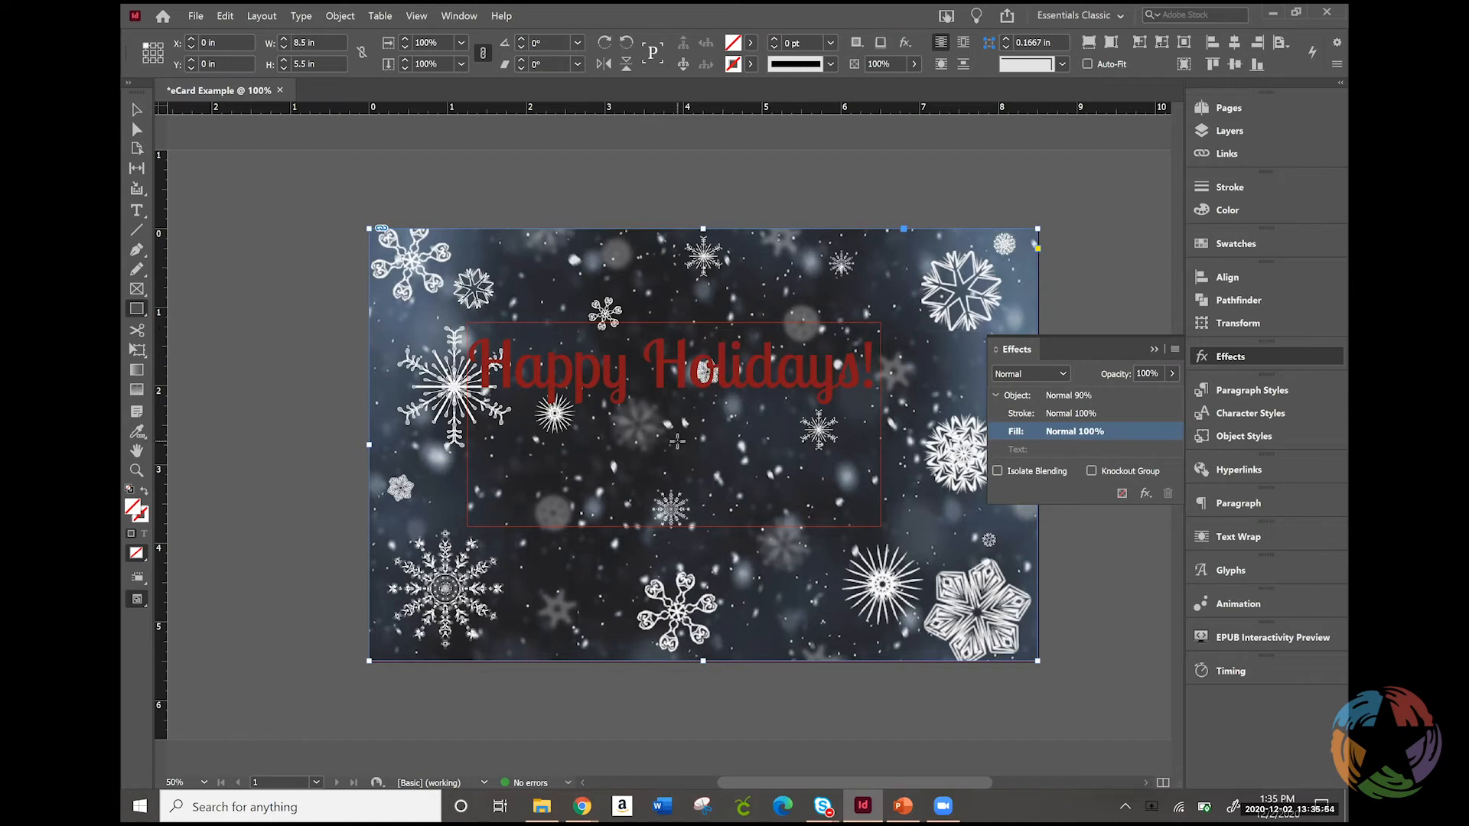
pyautogui.click(833, 376)
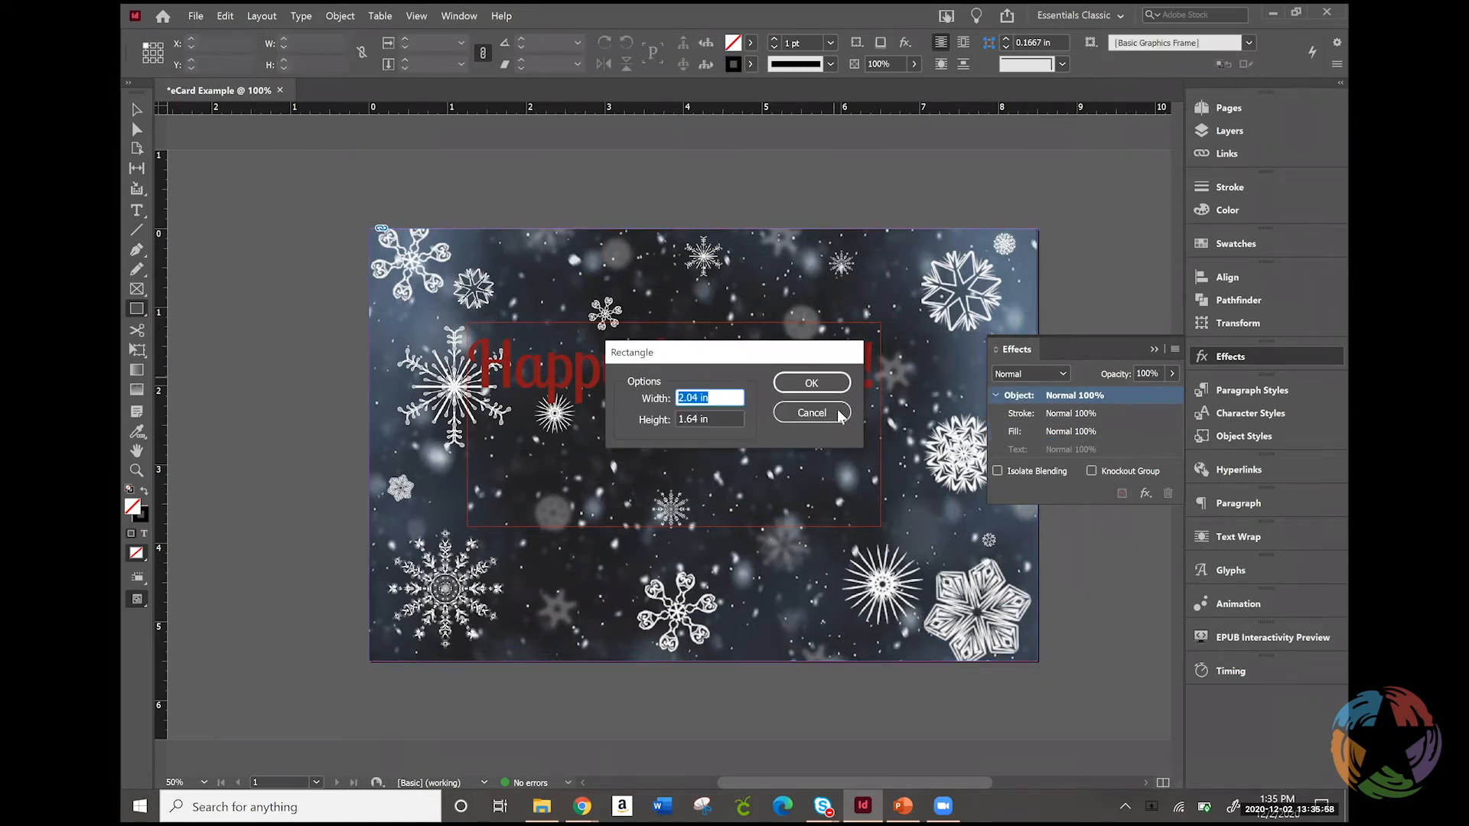
pyautogui.click(837, 413)
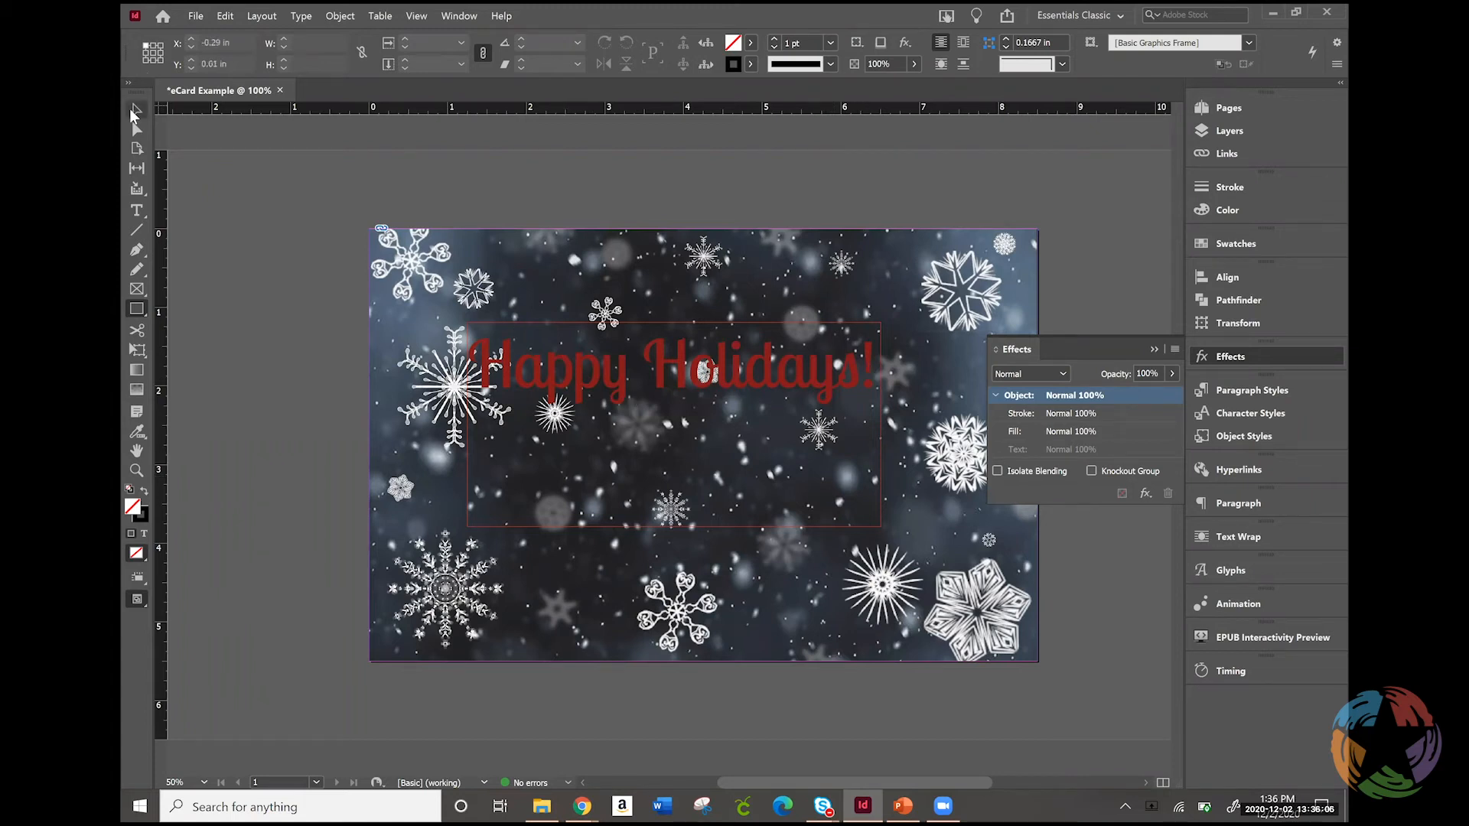
# Break the greeting into two lines, "Happy" above "Holidays!", and center-align all of its text
pyautogui.click(134, 112)
pyautogui.click(1239, 358)
pyautogui.click(669, 342)
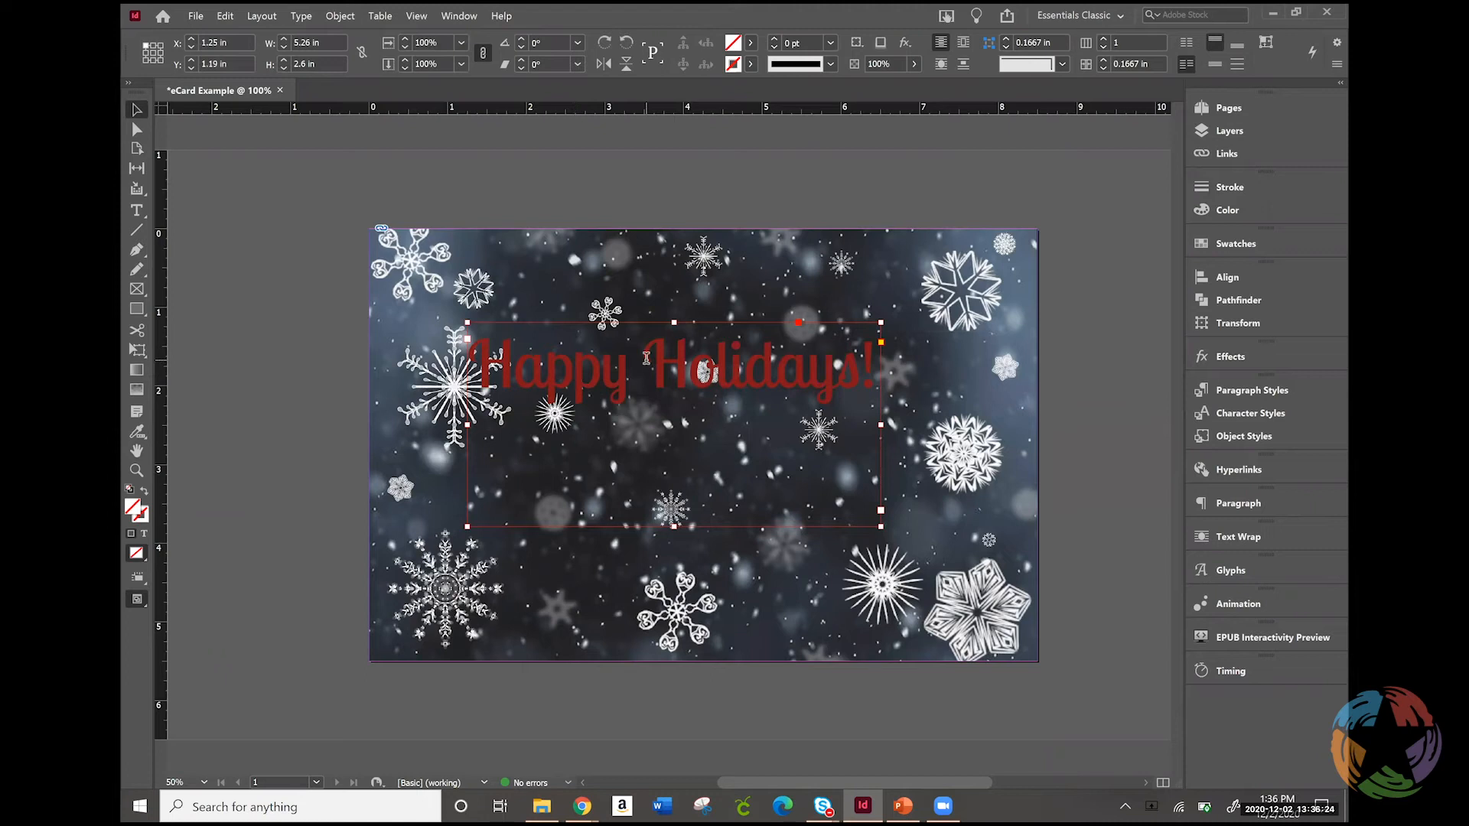
pyautogui.tripleClick(647, 358)
pyautogui.click(793, 349)
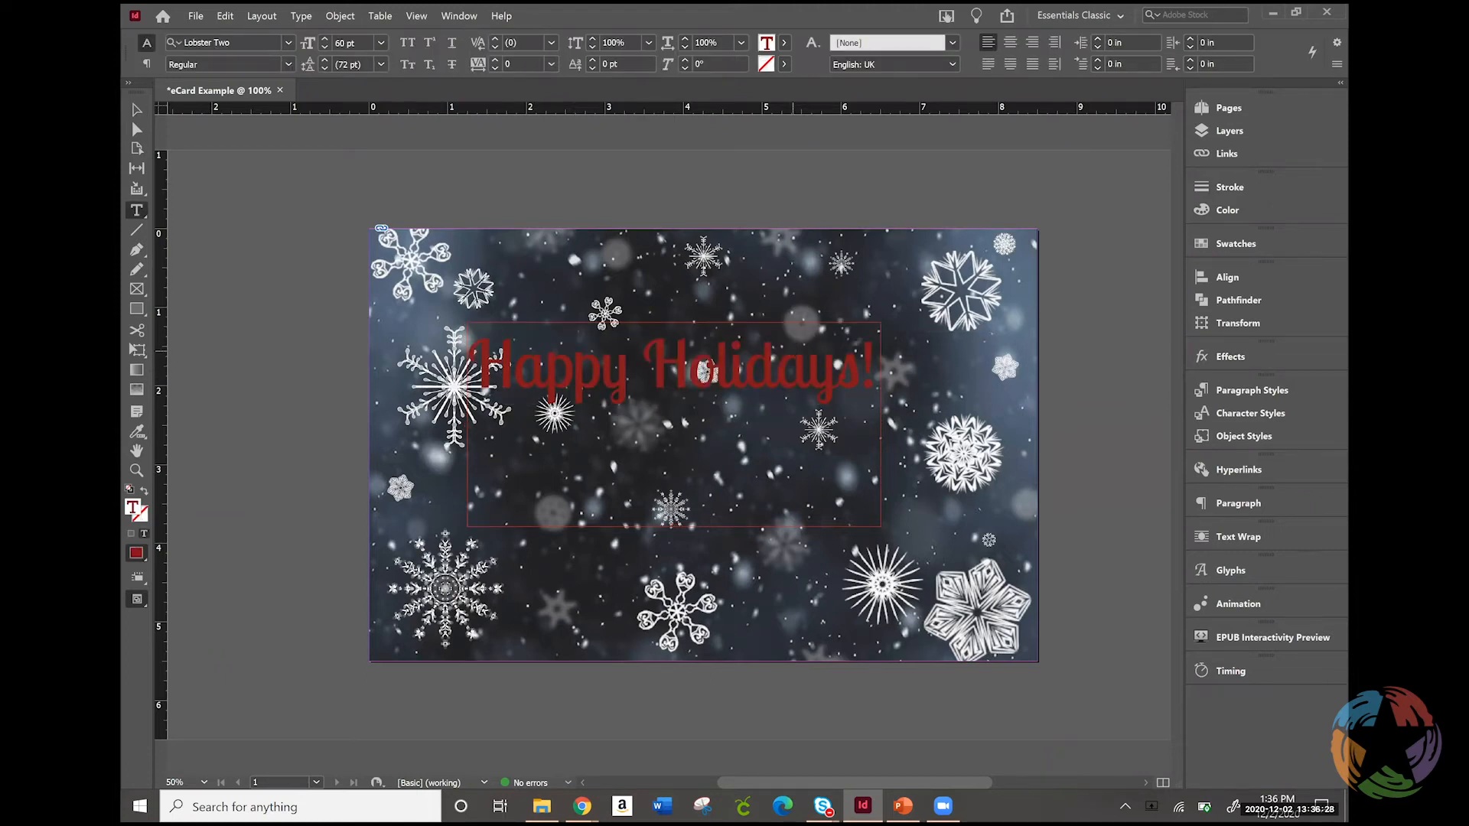
pyautogui.press('Return')
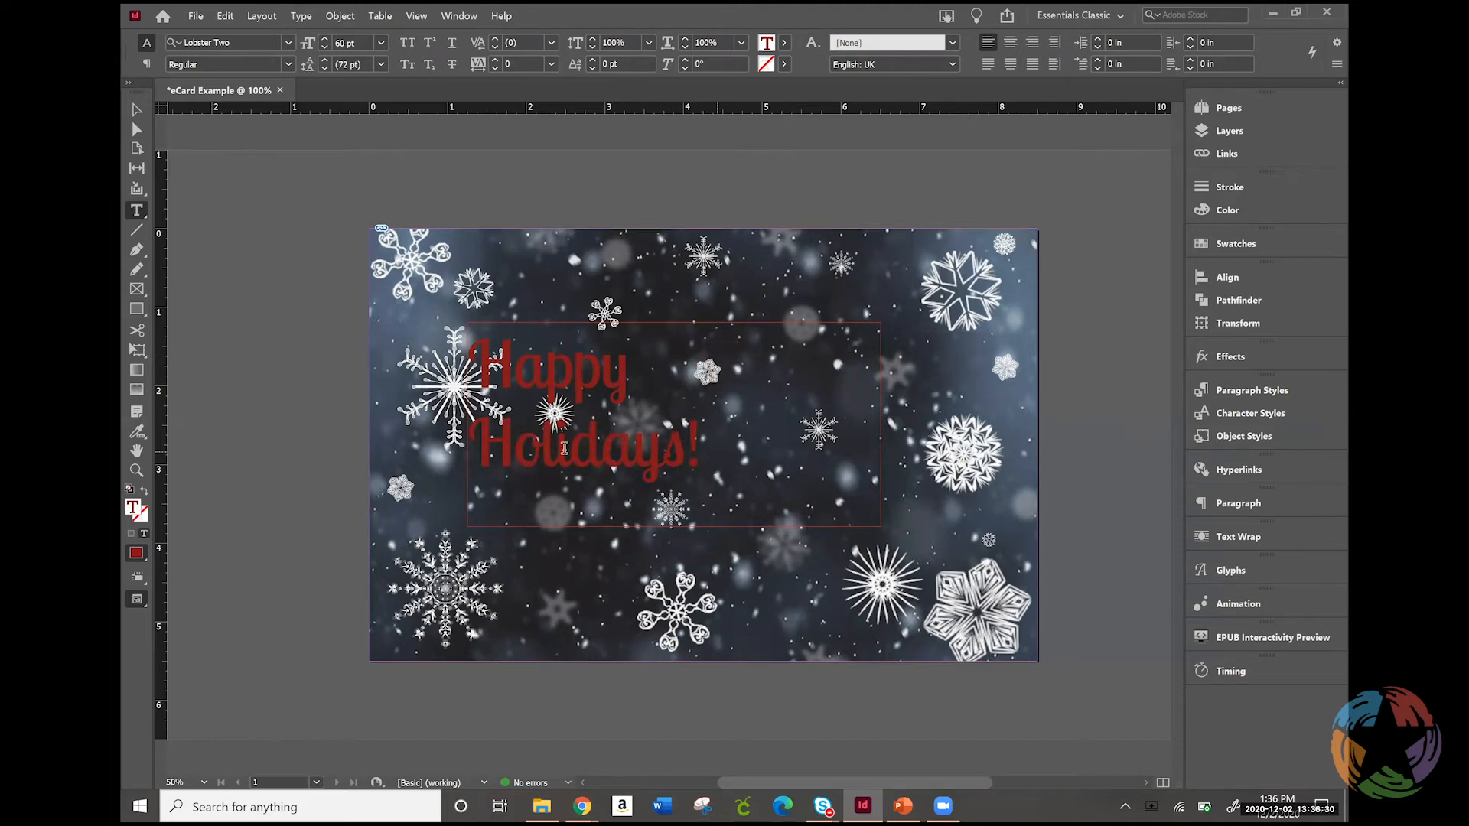
pyautogui.hotkey('ctrl', 'a')
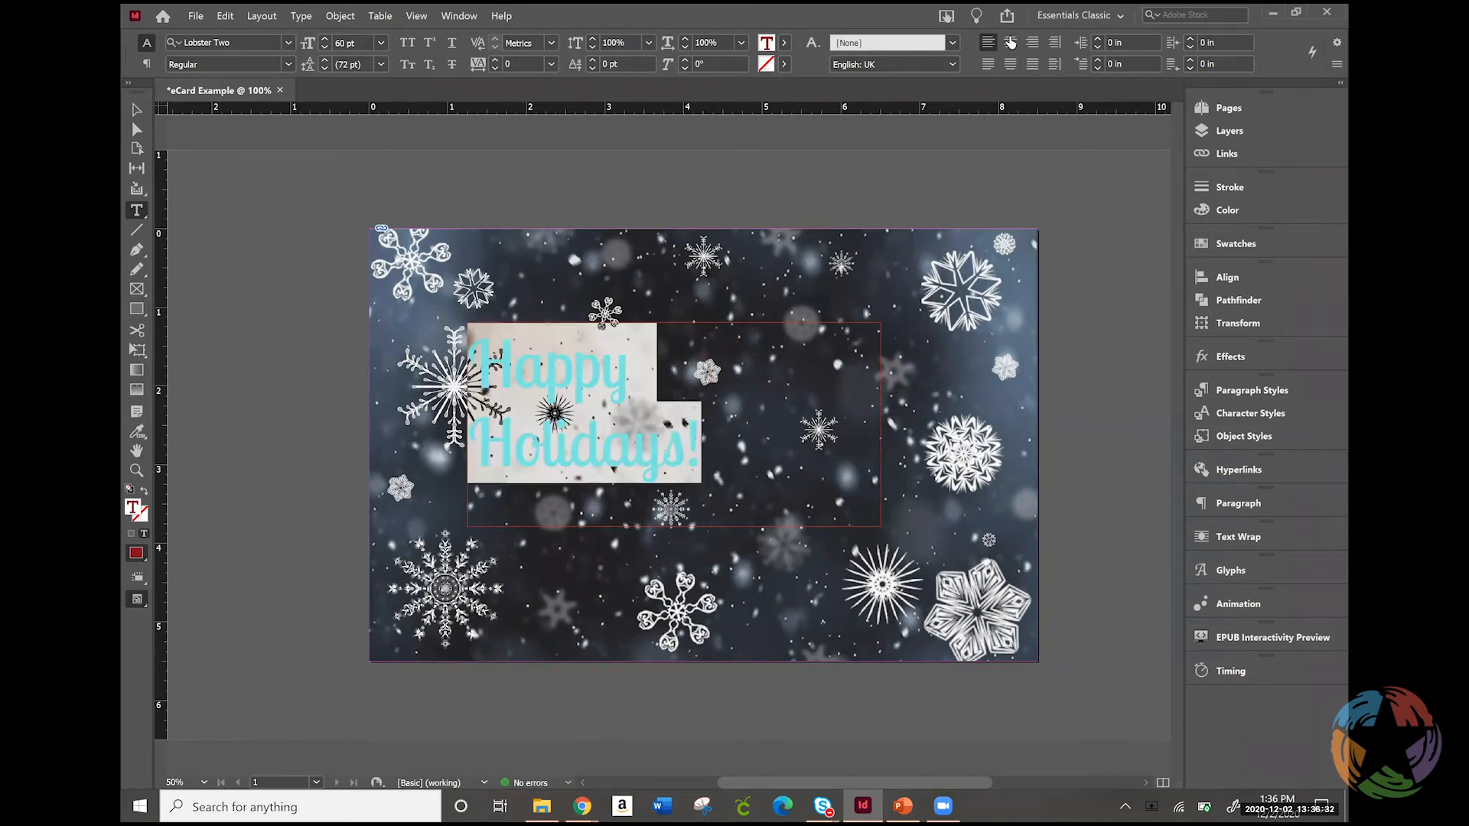
pyautogui.click(1010, 42)
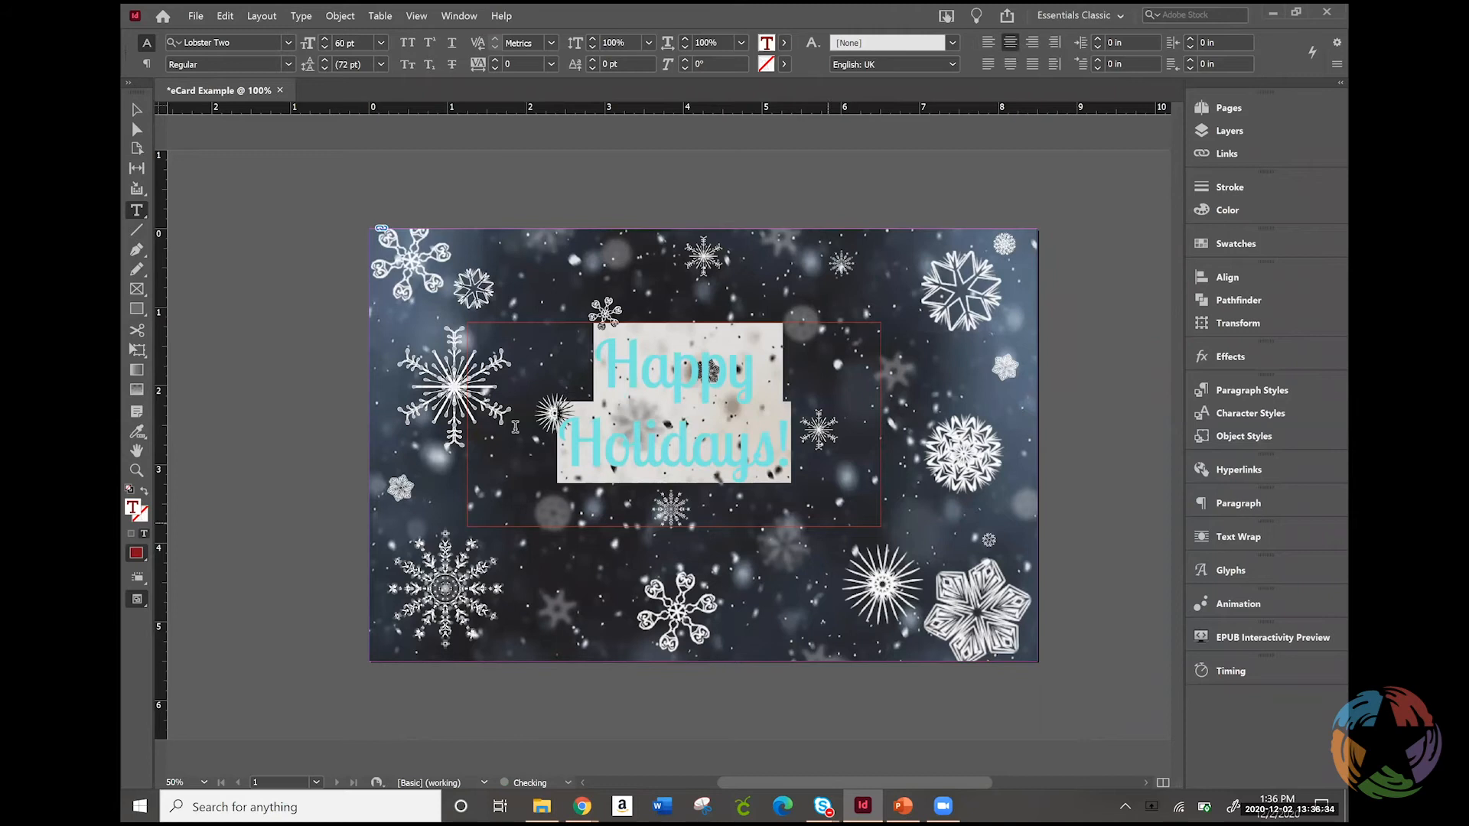
# Move the greeting's text frame toward the middle of the page, to about X 1.62 in, Y 1.39 in
pyautogui.click(137, 109)
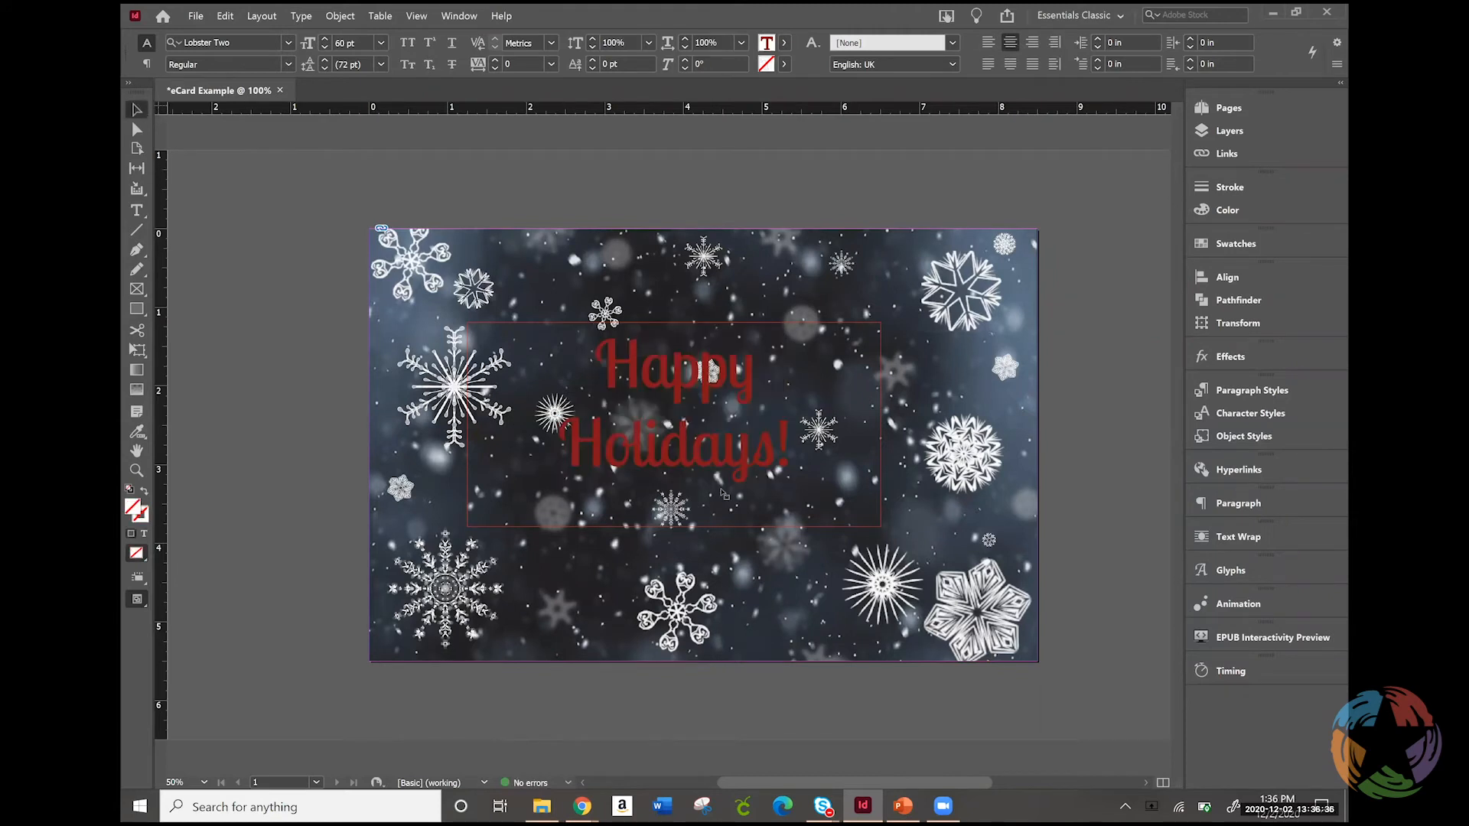
pyautogui.click(803, 337)
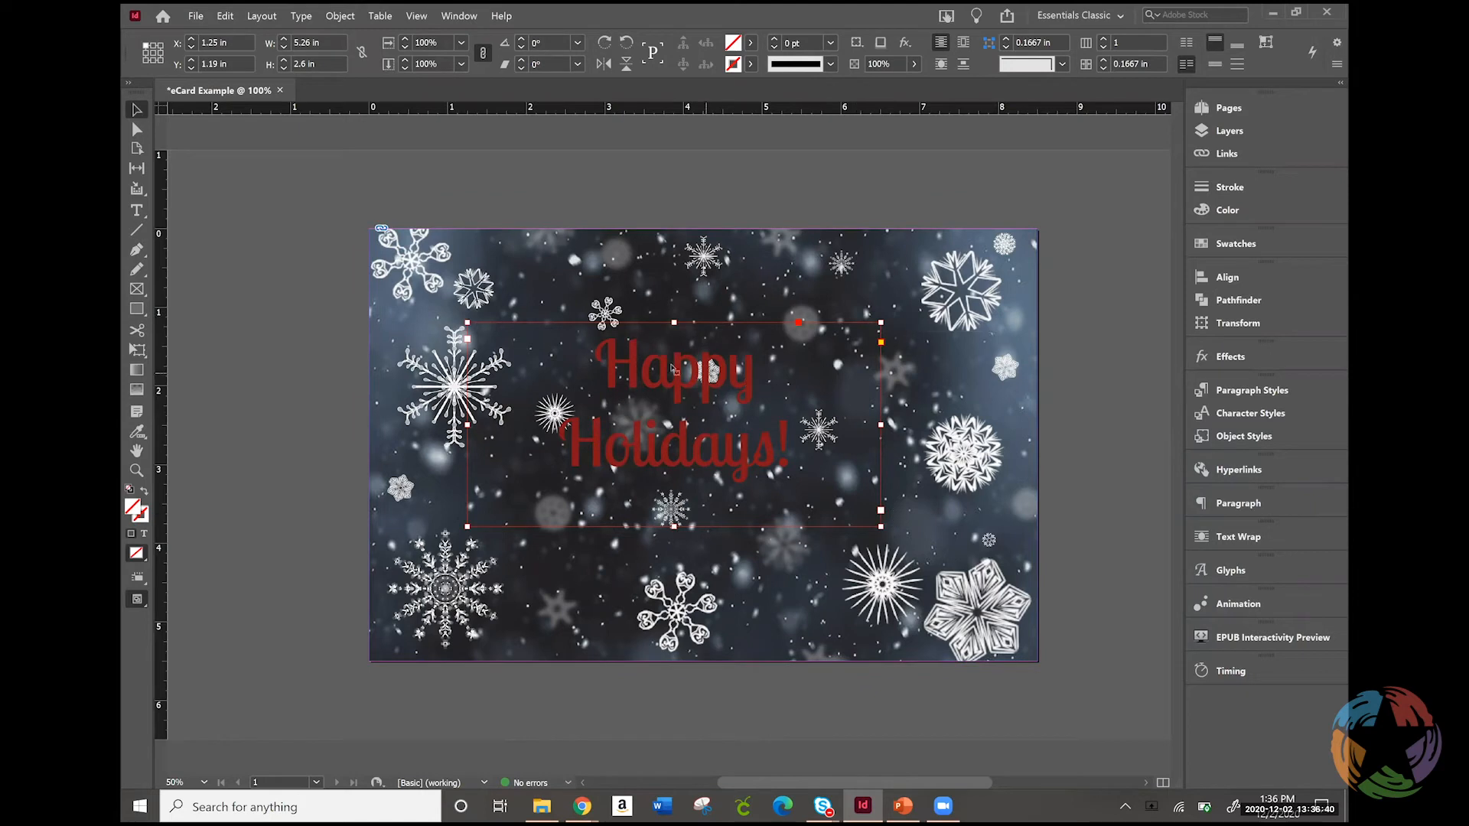
pyautogui.moveTo(764, 374)
pyautogui.mouseDown()
pyautogui.moveTo(784, 379)
pyautogui.moveTo(766, 430)
pyautogui.moveTo(728, 331)
pyautogui.moveTo(775, 315)
pyautogui.moveTo(958, 341)
pyautogui.moveTo(973, 358)
pyautogui.moveTo(721, 357)
pyautogui.moveTo(745, 378)
pyautogui.moveTo(771, 354)
pyautogui.moveTo(773, 325)
pyautogui.moveTo(753, 334)
pyautogui.moveTo(750, 316)
pyautogui.moveTo(756, 372)
pyautogui.moveTo(753, 358)
pyautogui.mouseUp()
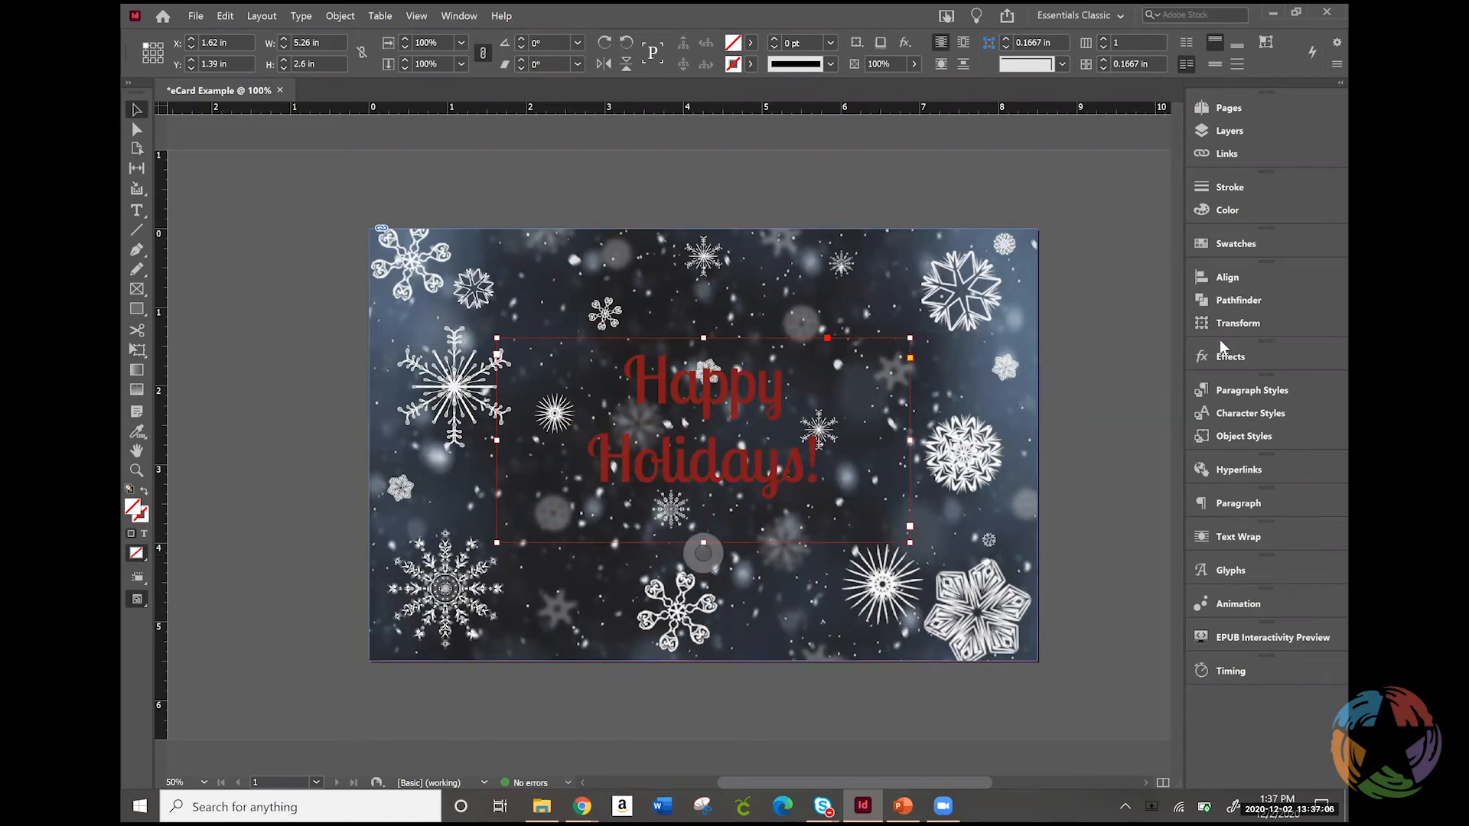
# Align the greeting's text frame to the page by its vertical center, using Align to Page
pyautogui.click(1255, 279)
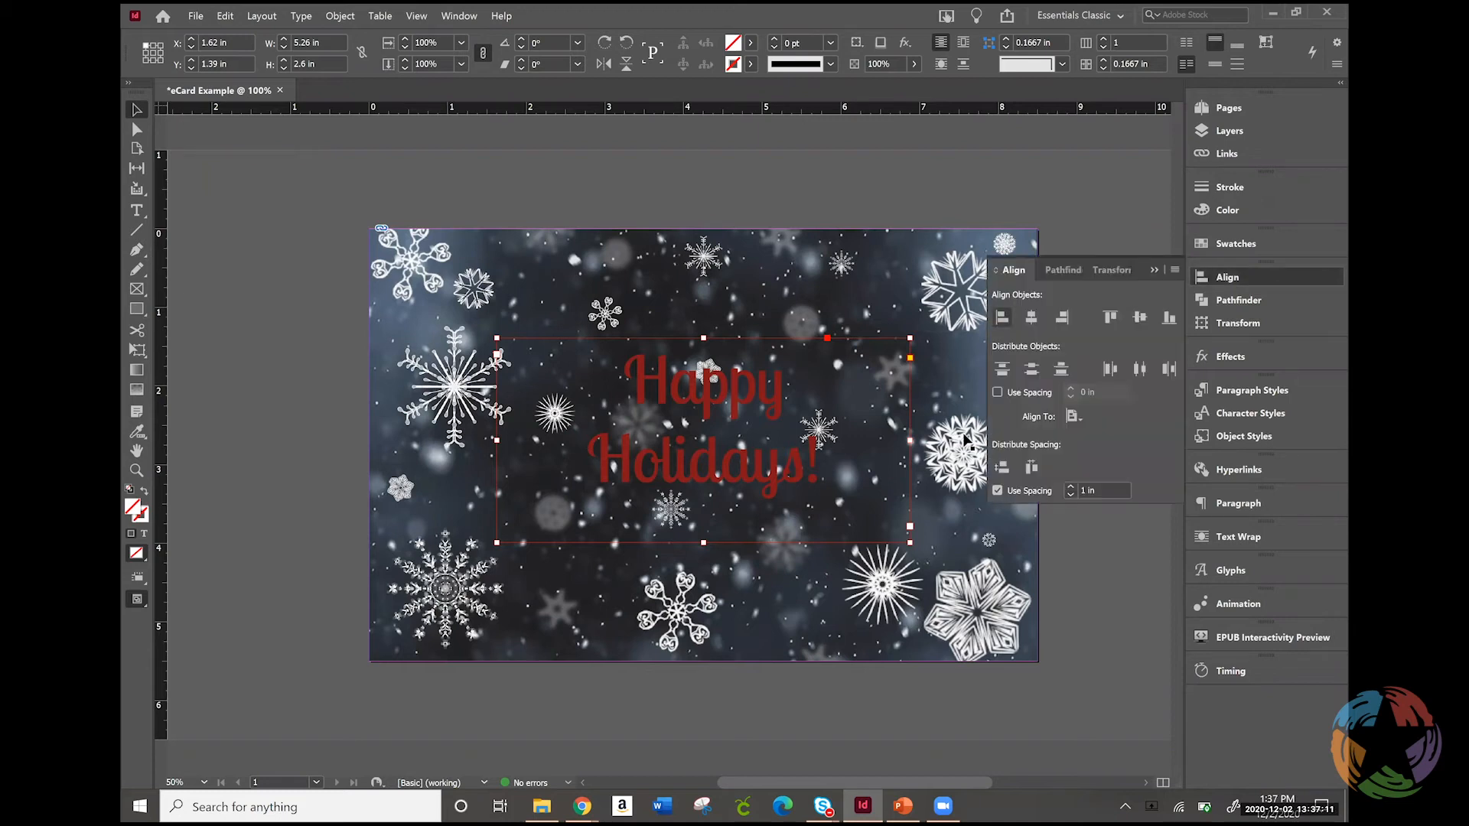
pyautogui.click(1074, 416)
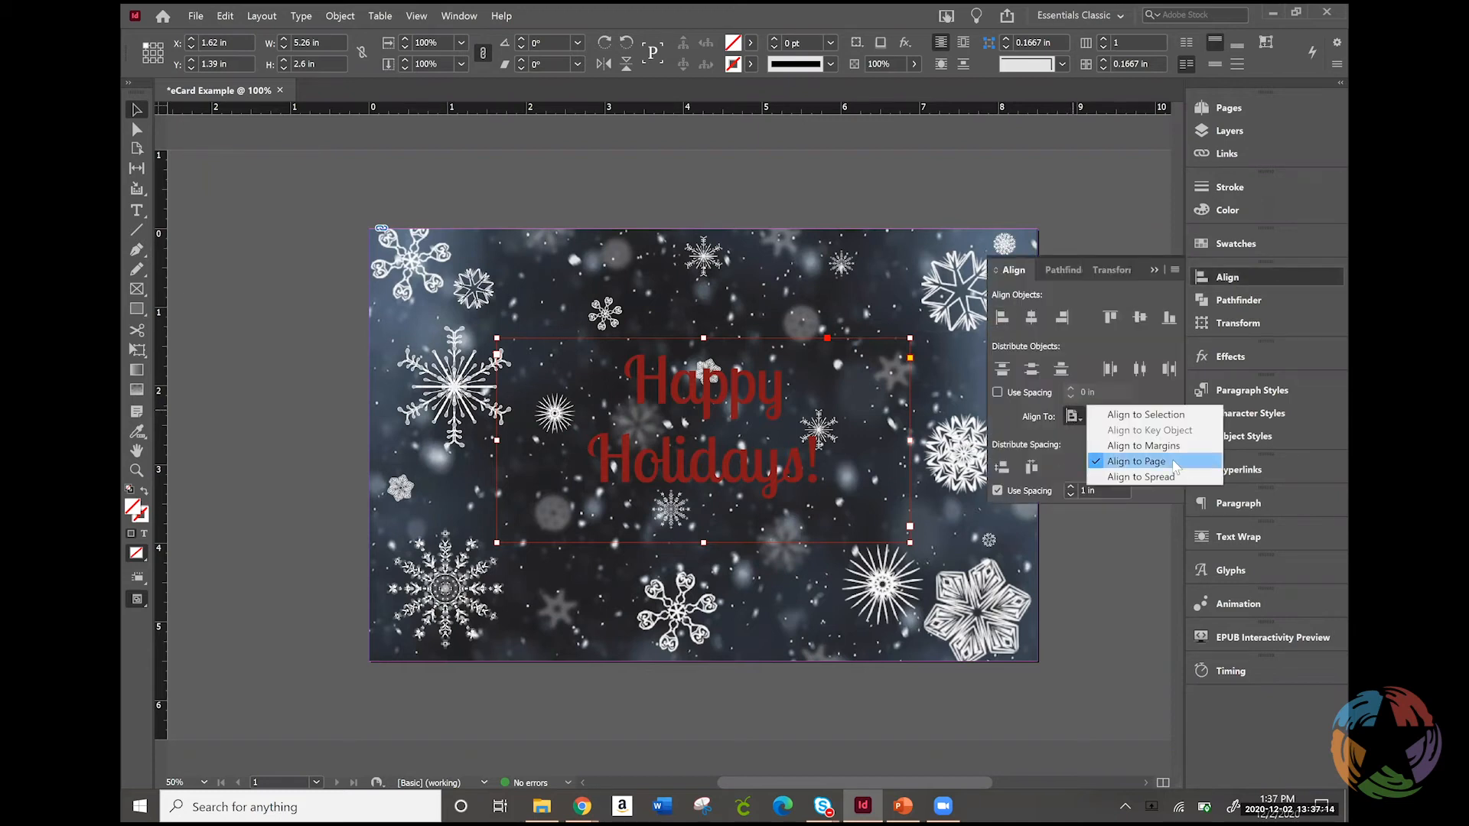
pyautogui.click(1174, 463)
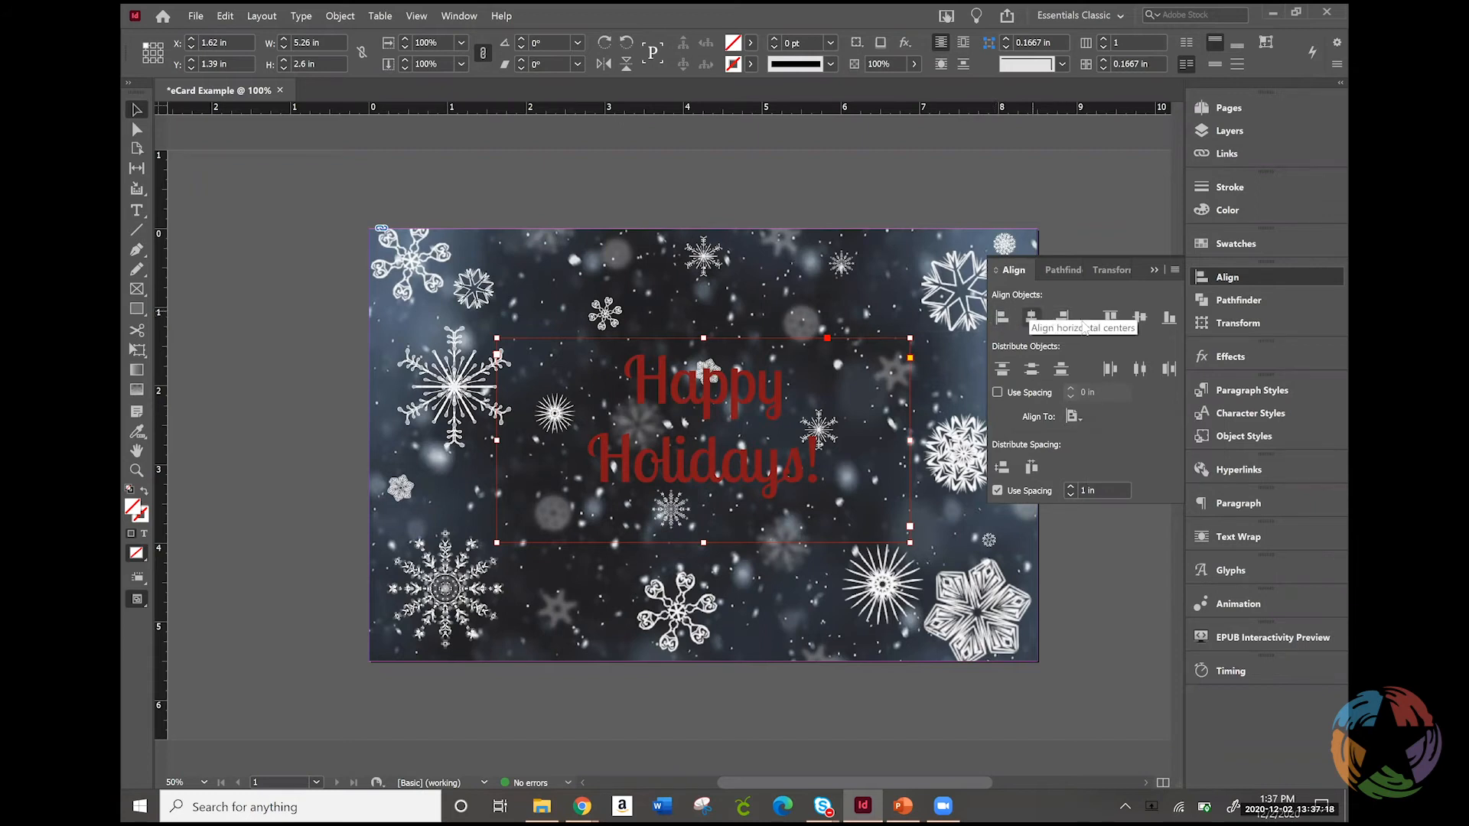
pyautogui.click(1138, 318)
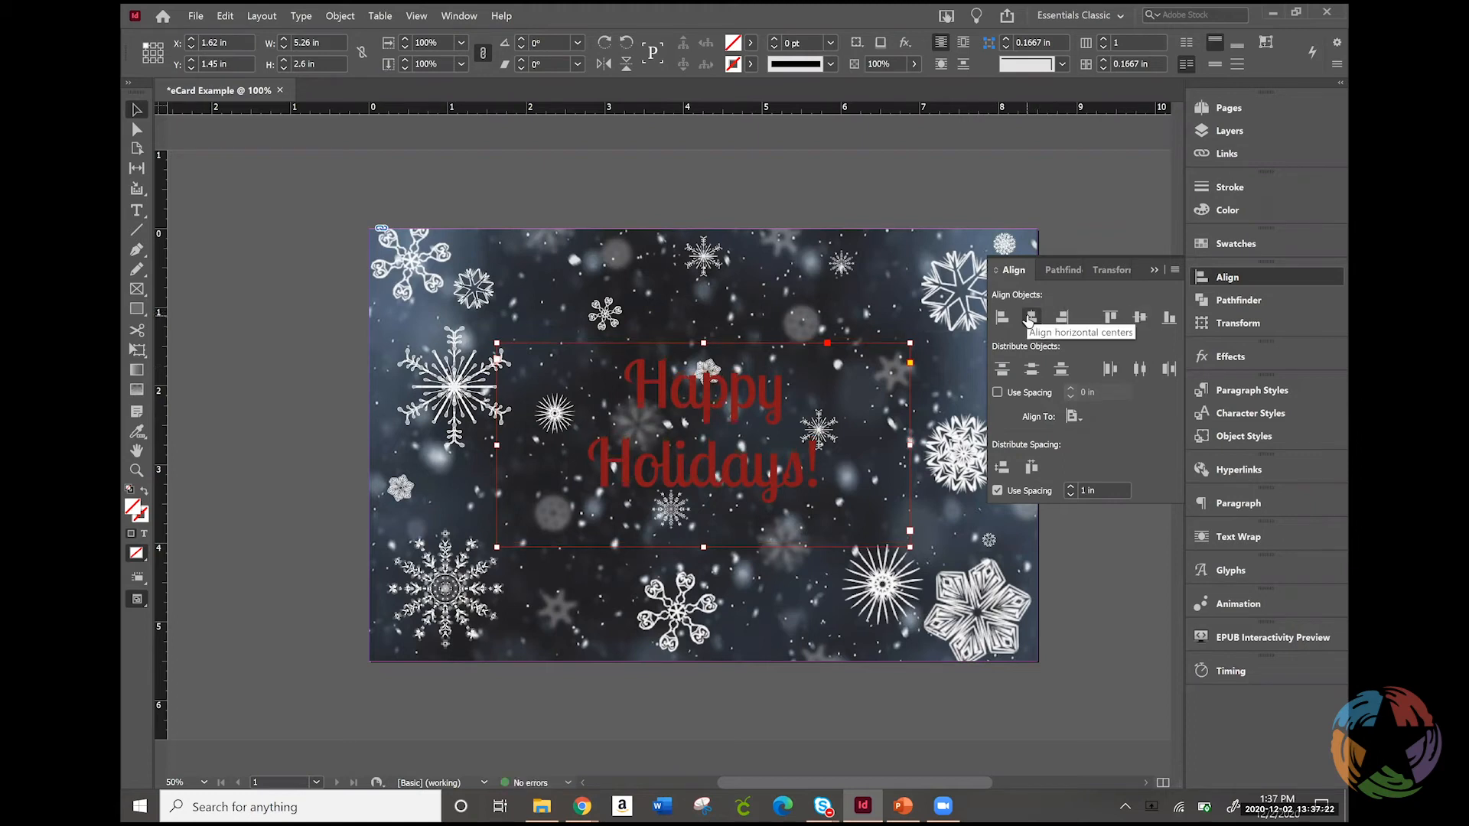
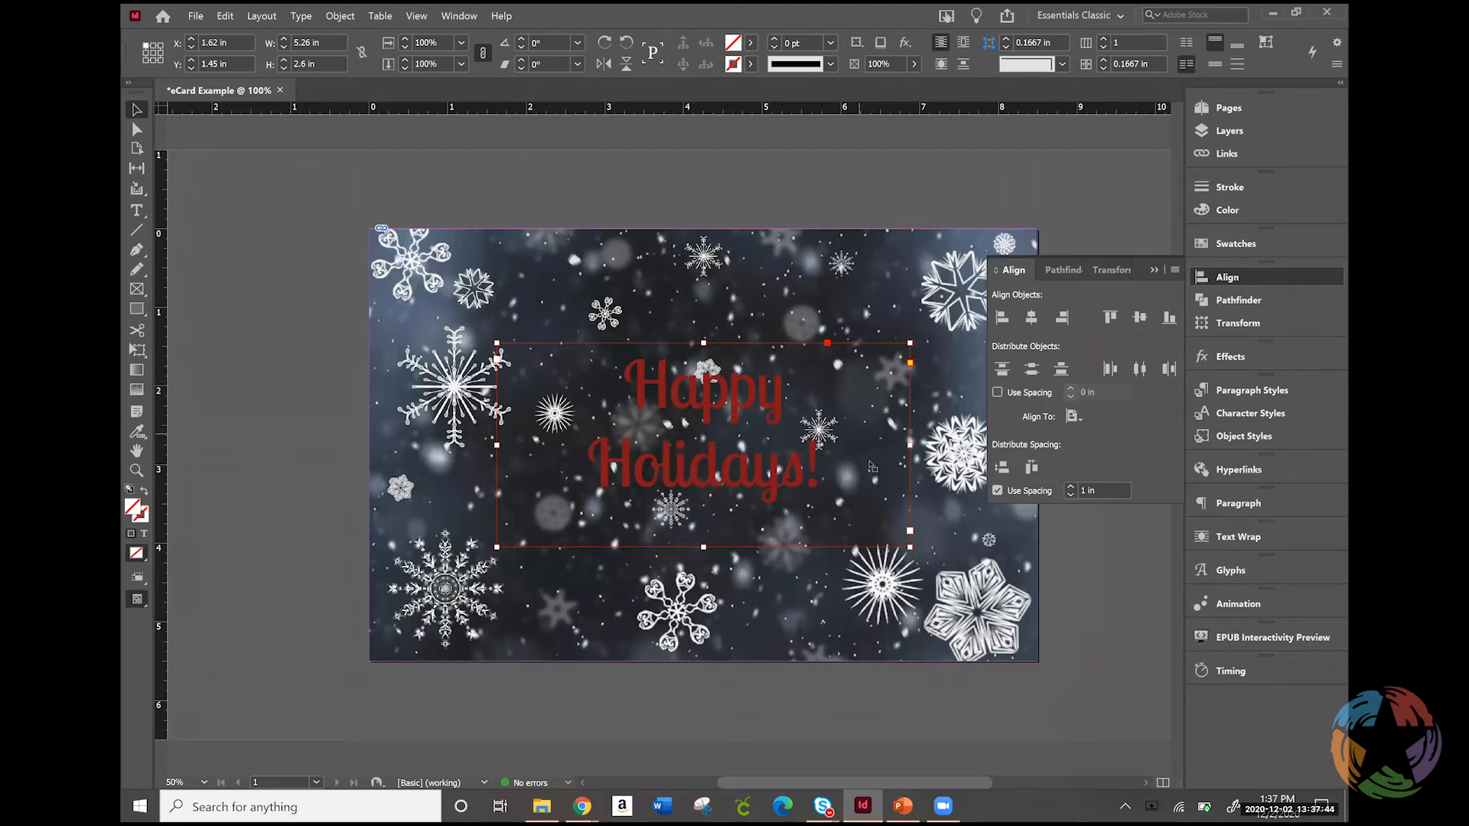
# Enlarge all of the "Happy Holidays!" greeting text to 72 pt
pyautogui.moveTo(818, 471); pyautogui.dragTo(662, 471)
pyautogui.moveTo(600, 371); pyautogui.dragTo(372, 189)
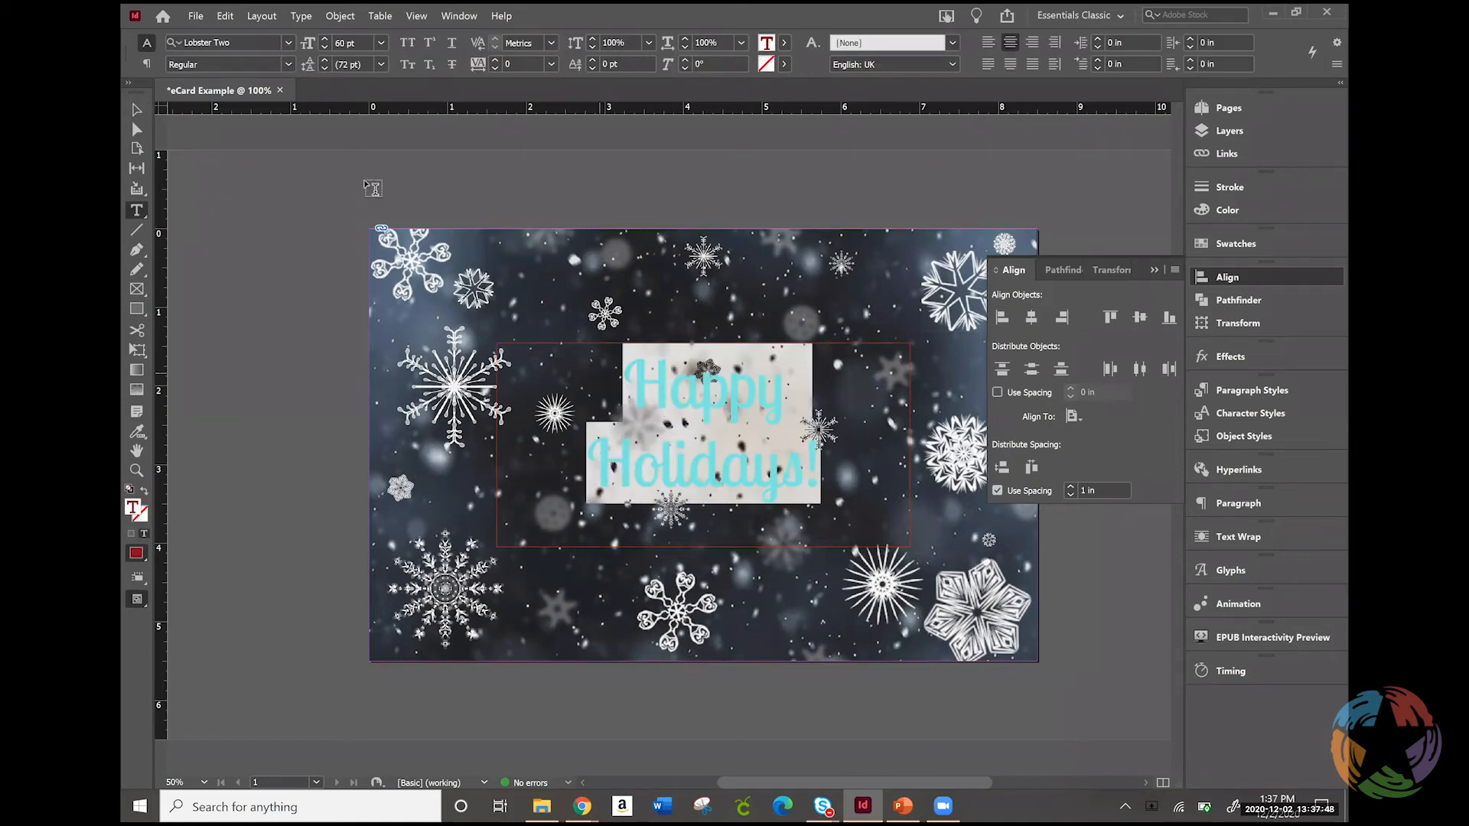
pyautogui.click(380, 43)
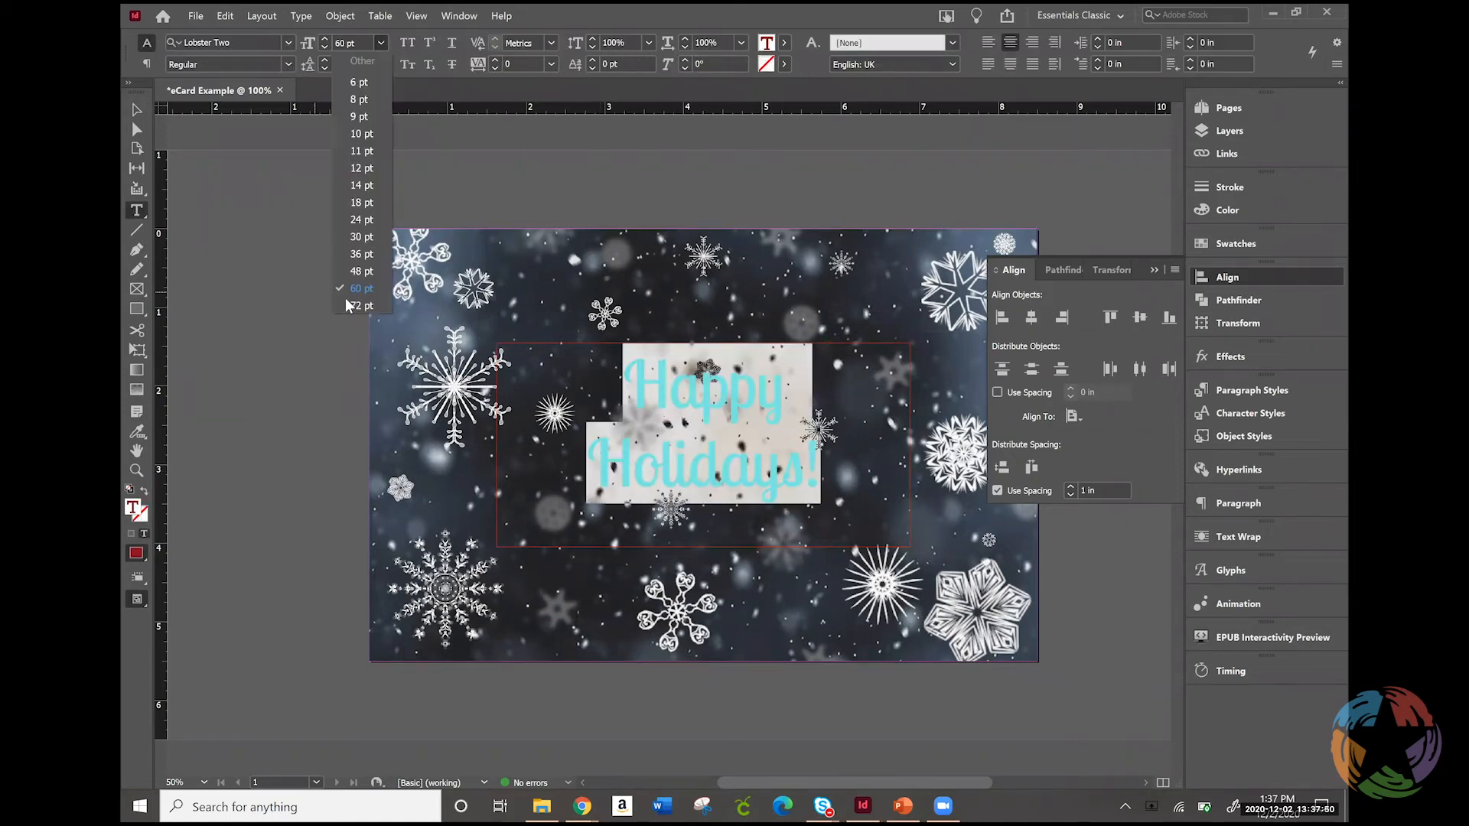
pyautogui.click(359, 306)
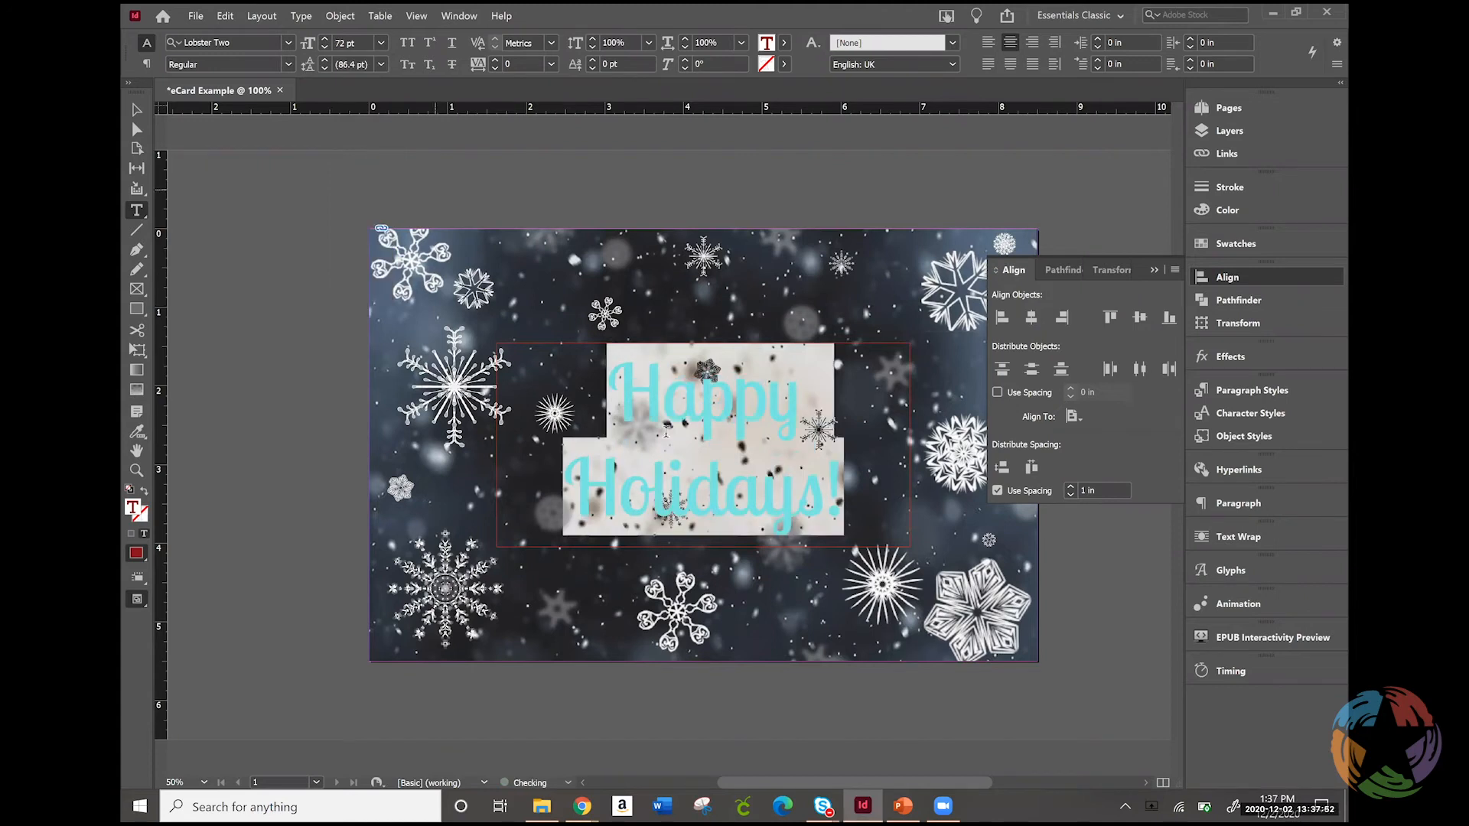
pyautogui.click(861, 448)
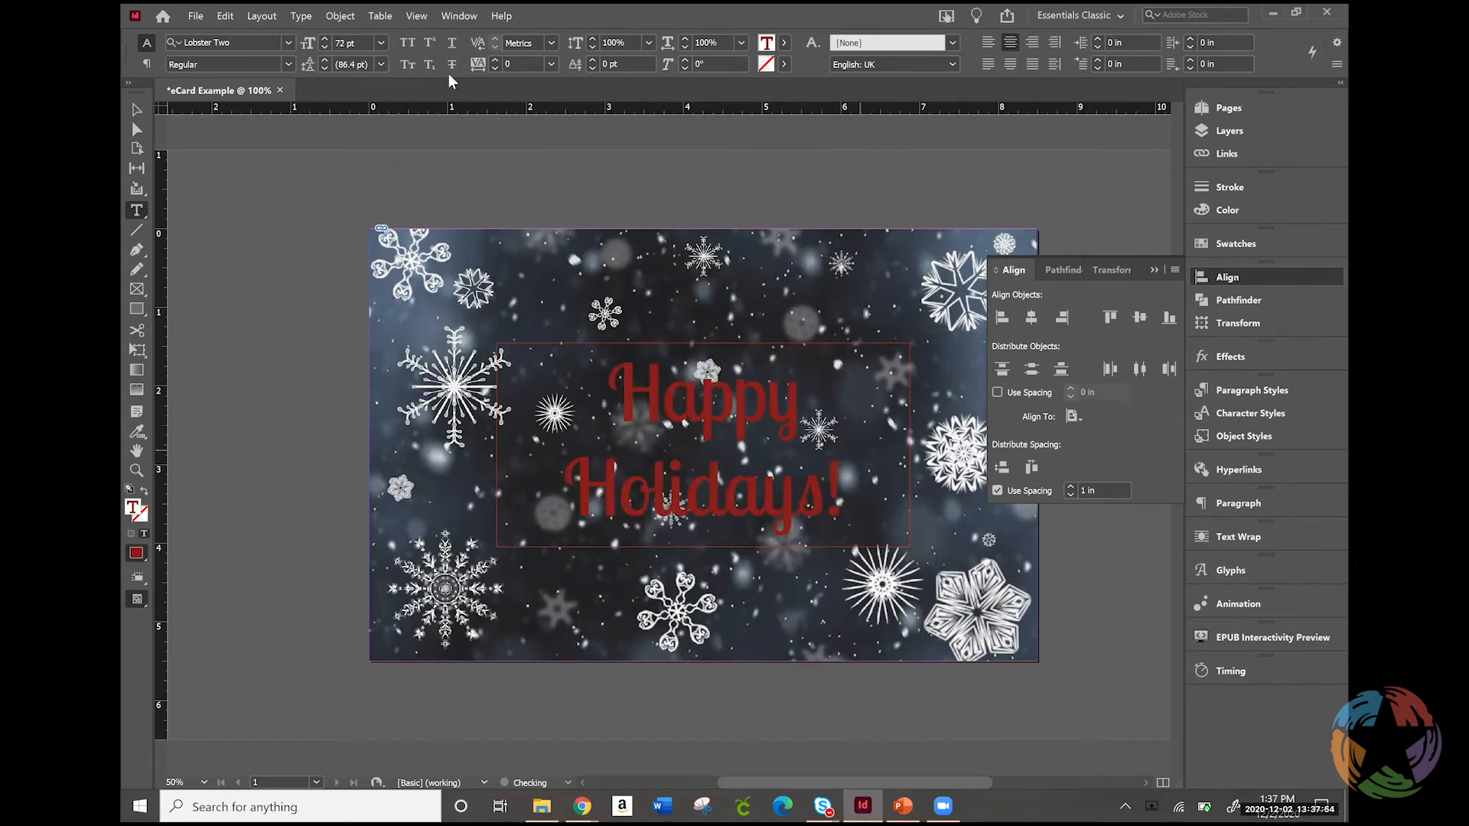
# Set the font size of the entire two-line greeting to 80 pt
pyautogui.click(344, 41)
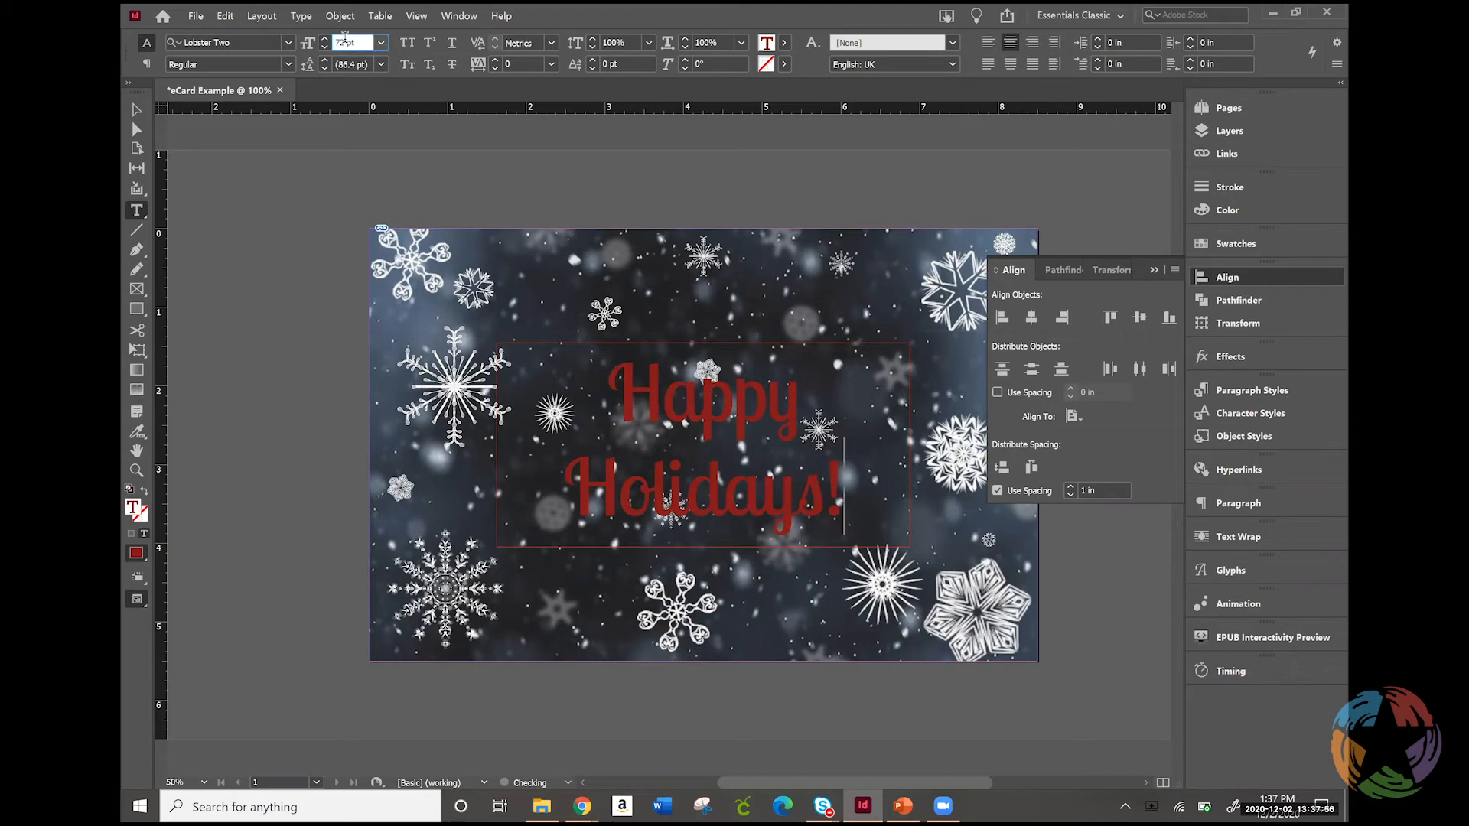
pyautogui.moveTo(345, 41); pyautogui.dragTo(334, 44)
pyautogui.write('80')
pyautogui.press('Return')
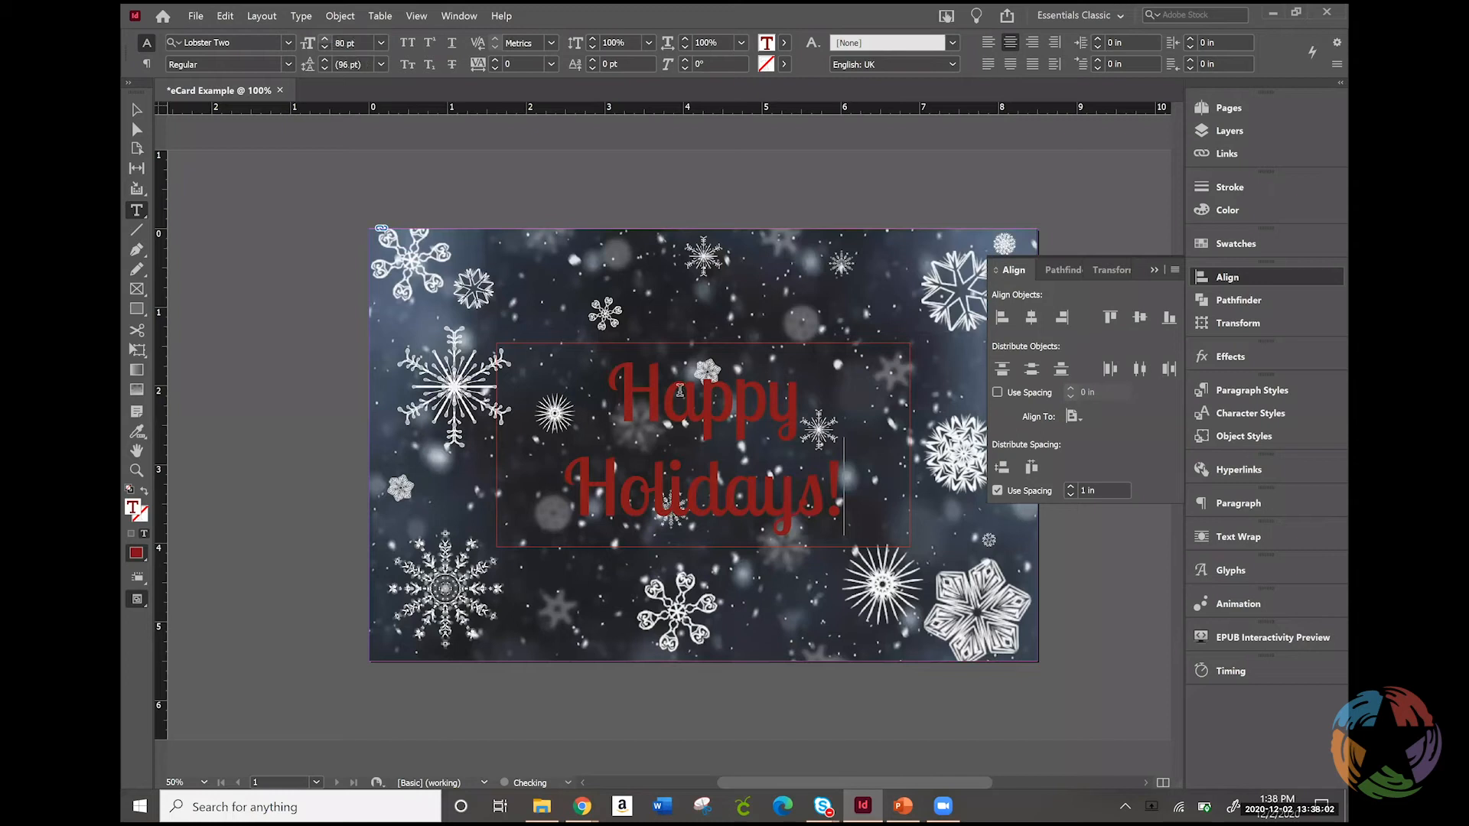
pyautogui.keyDown('shift'); pyautogui.click(608, 392); pyautogui.keyUp('shift')
pyautogui.doubleClick(345, 43)
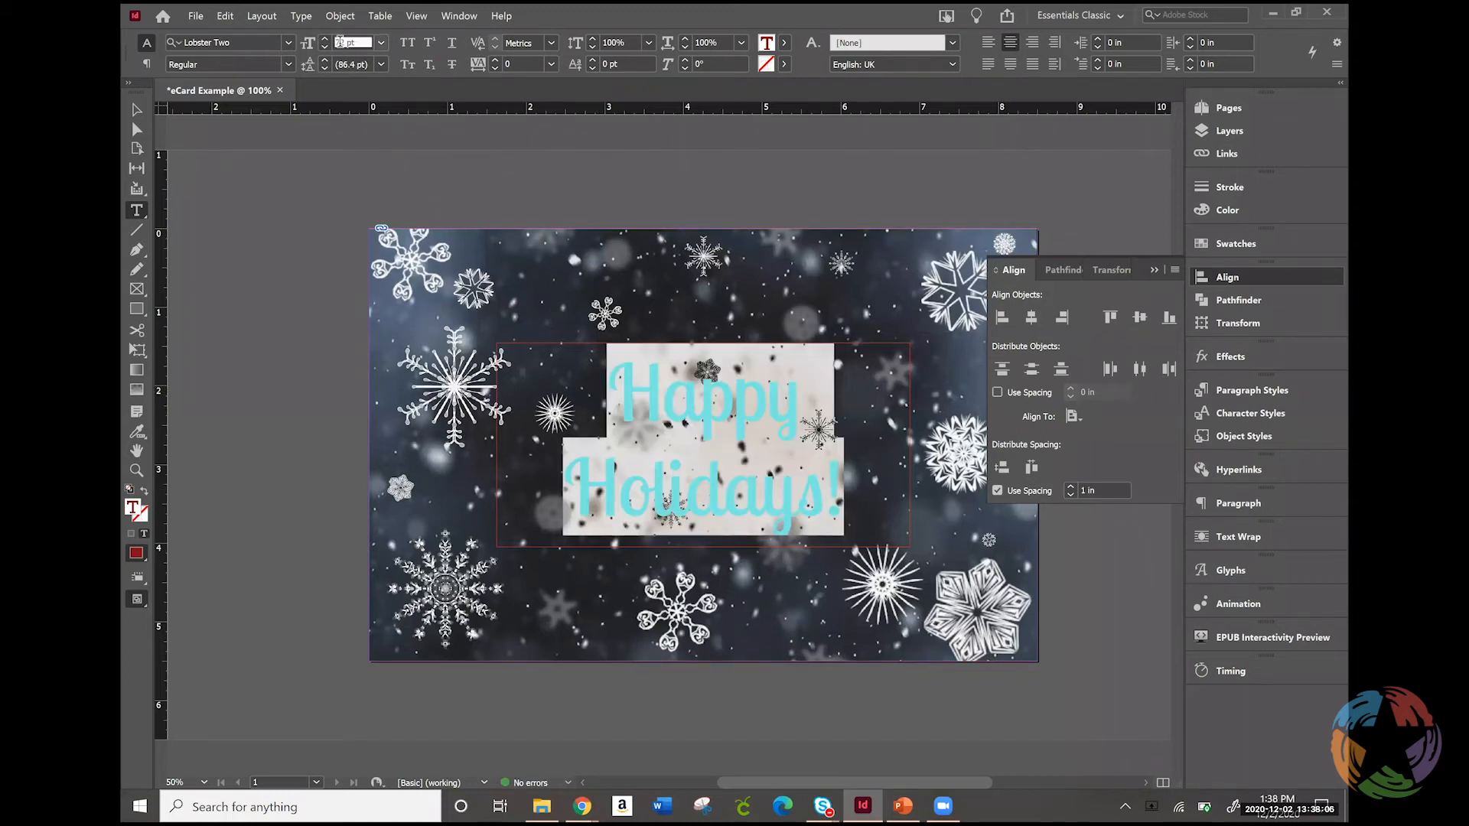
pyautogui.click(342, 42)
pyautogui.write('80')
pyautogui.press('Return')
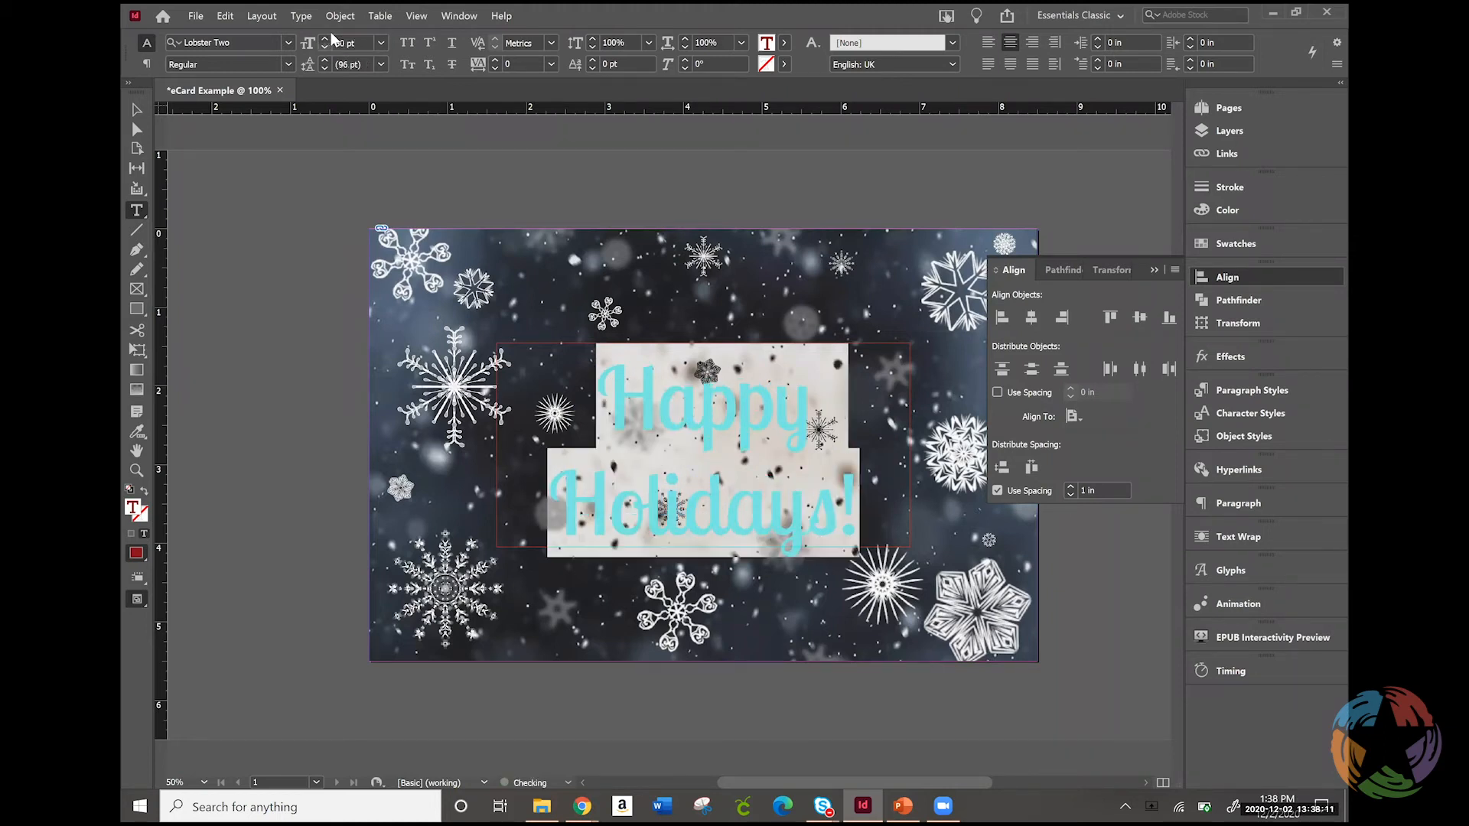
pyautogui.click(725, 499)
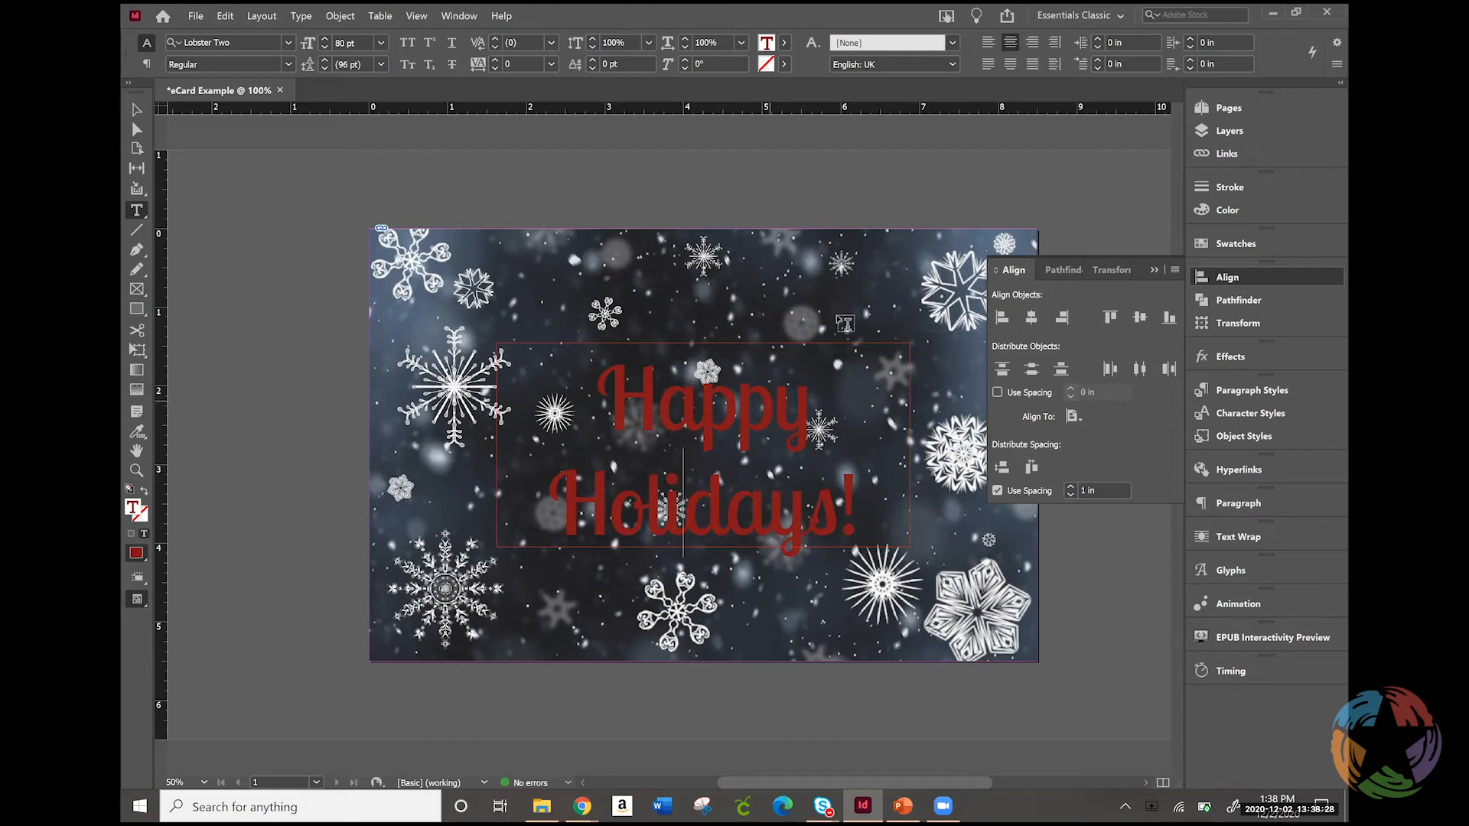
# Hide the "Happy Holidays!" text object within the Text layer, keeping the layer itself visible
pyautogui.click(1287, 276)
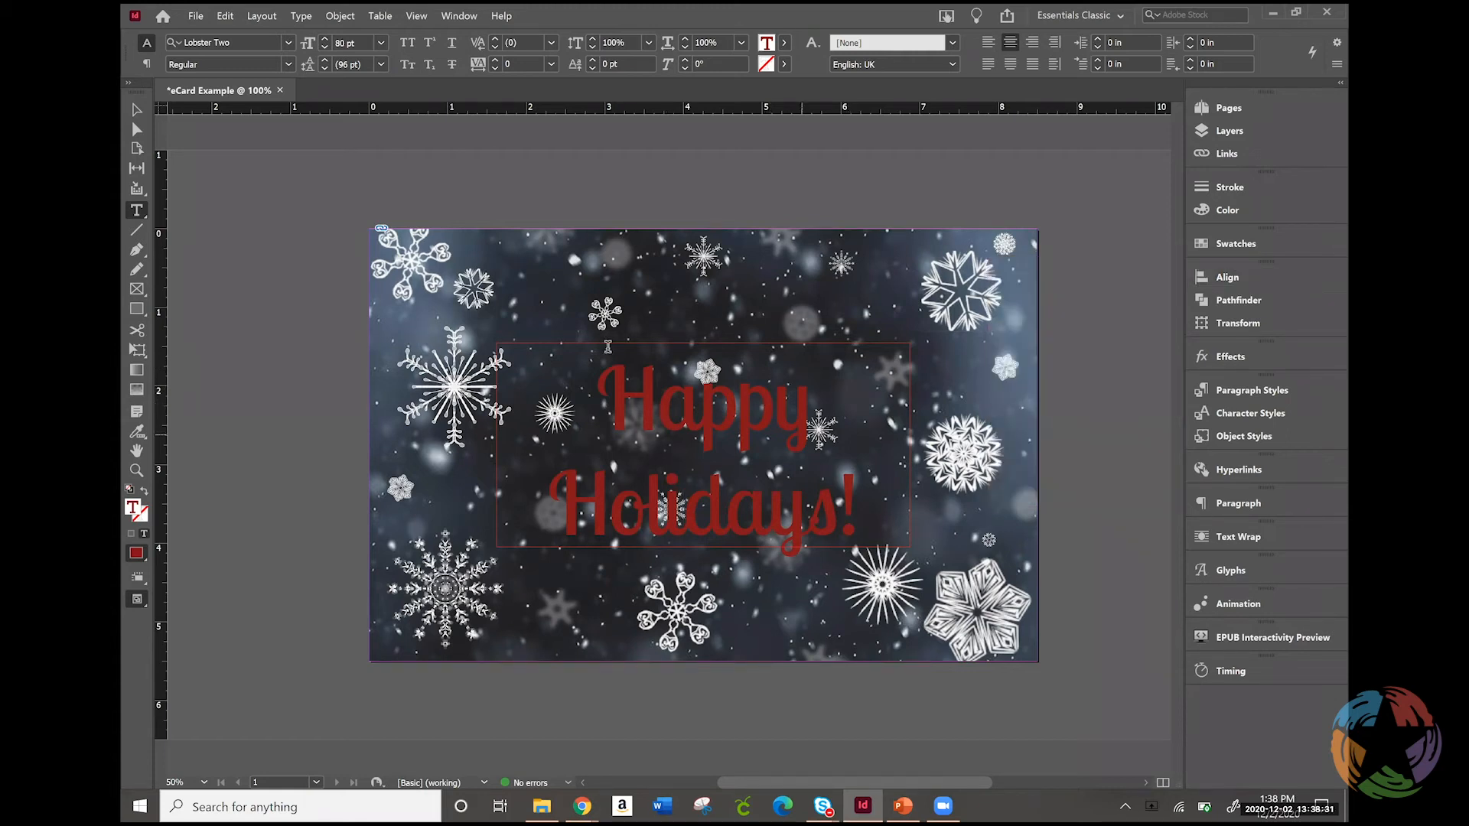
pyautogui.click(137, 109)
pyautogui.click(736, 441)
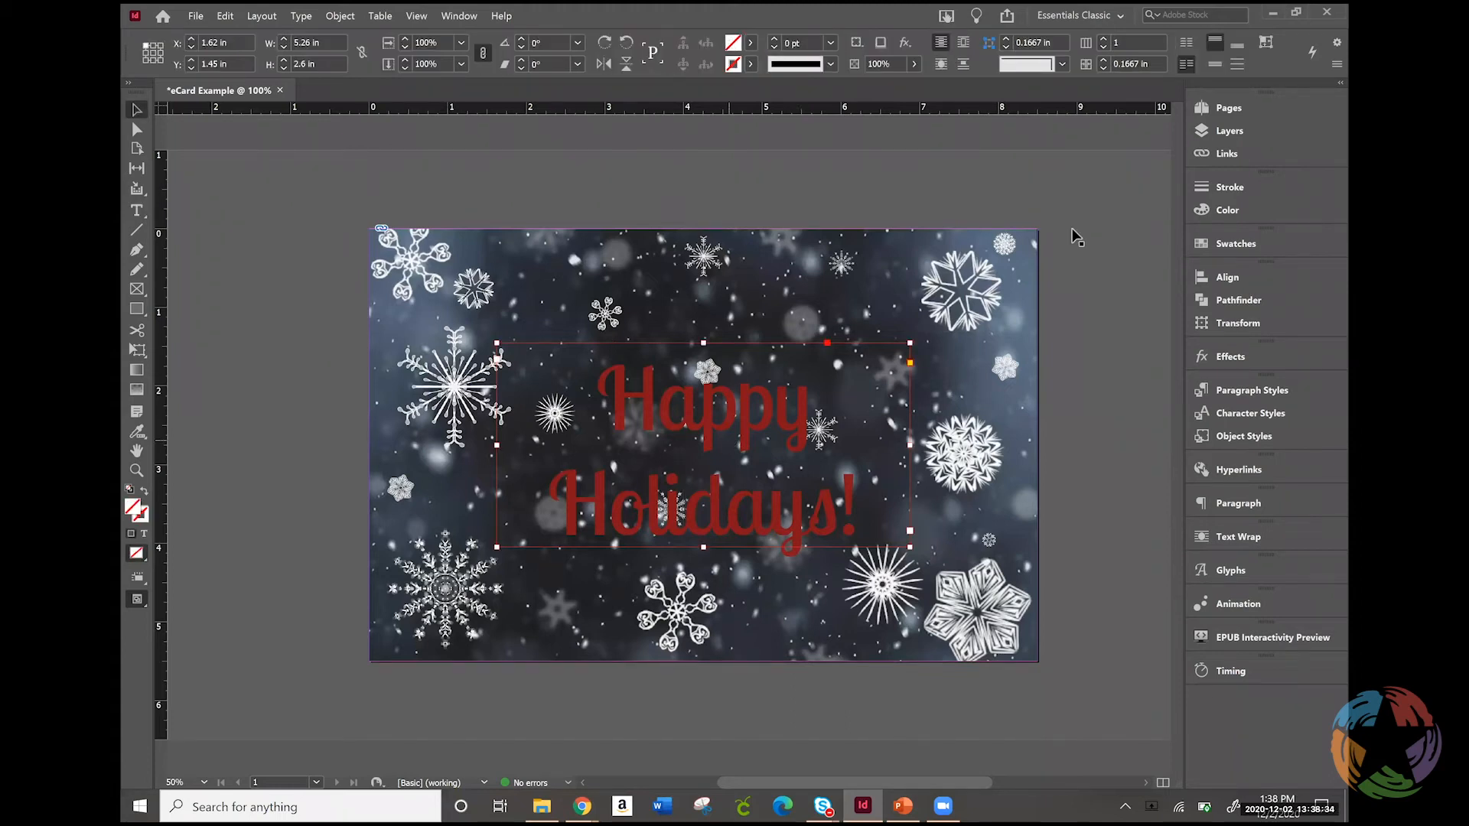
pyautogui.click(1256, 124)
pyautogui.click(1037, 123)
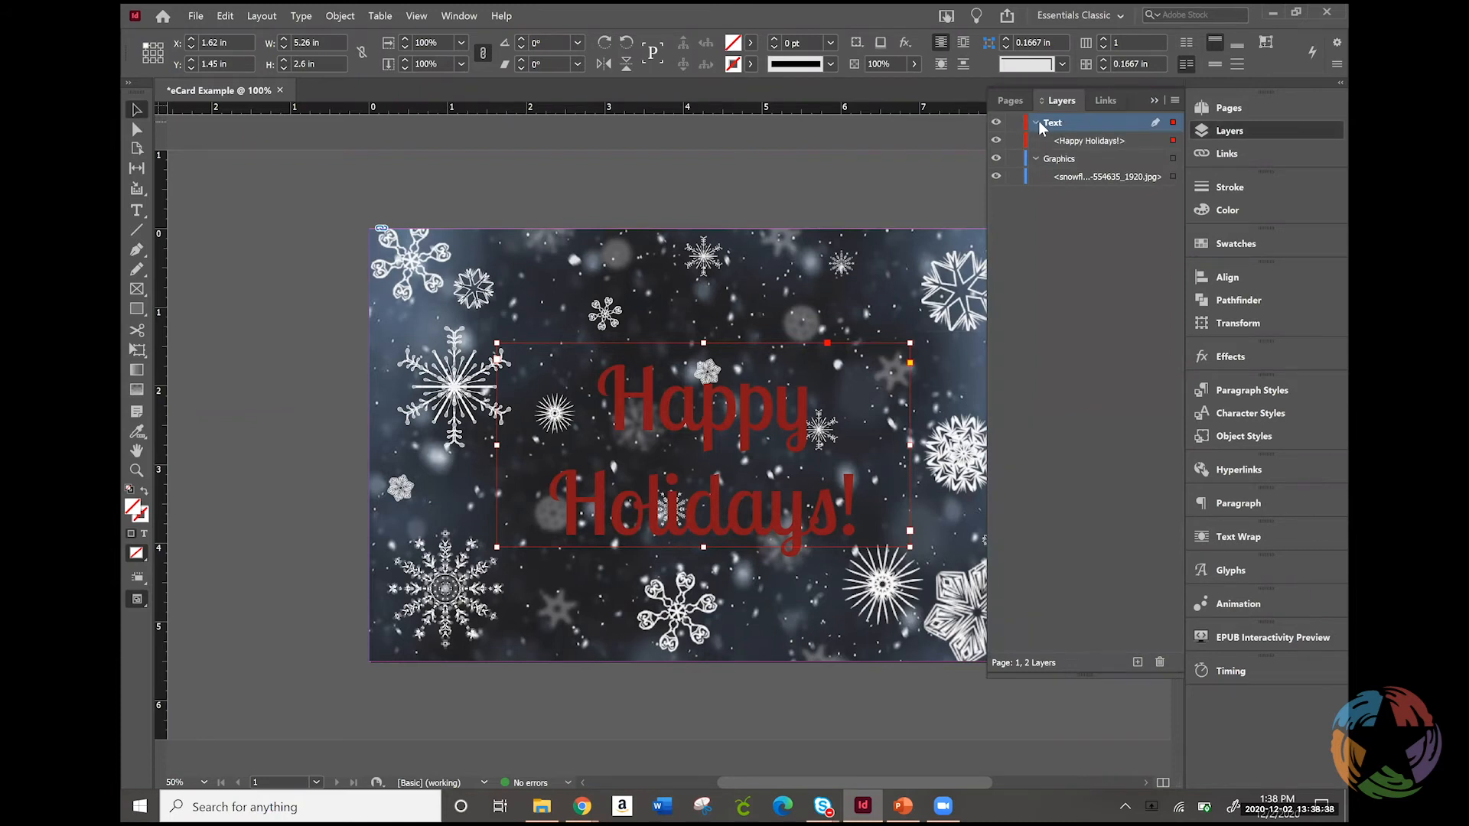
pyautogui.click(995, 140)
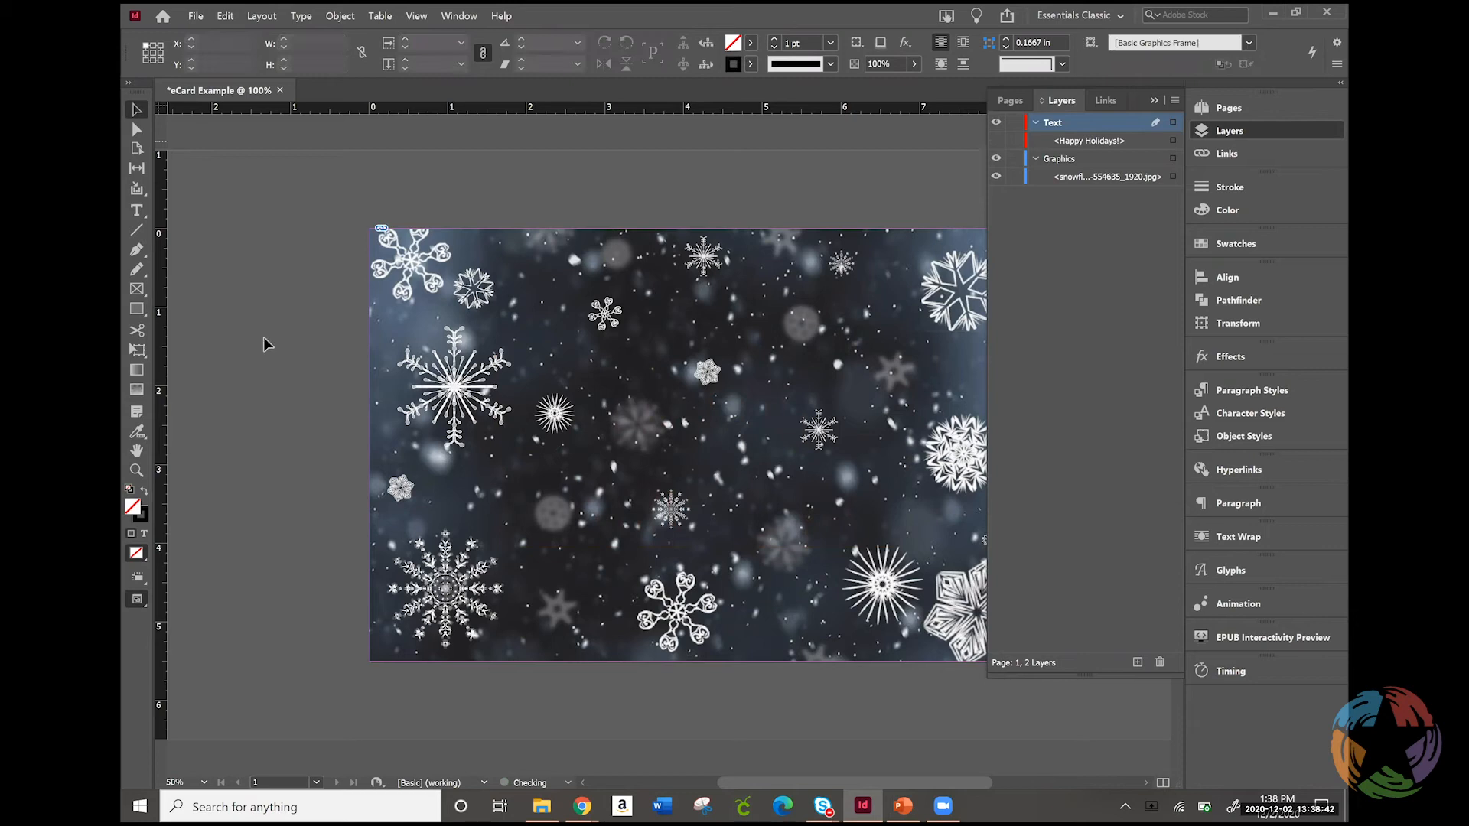
# Draw an empty text frame about 2.86 in by 1.36 in near the page's middle and delete it
pyautogui.click(138, 212)
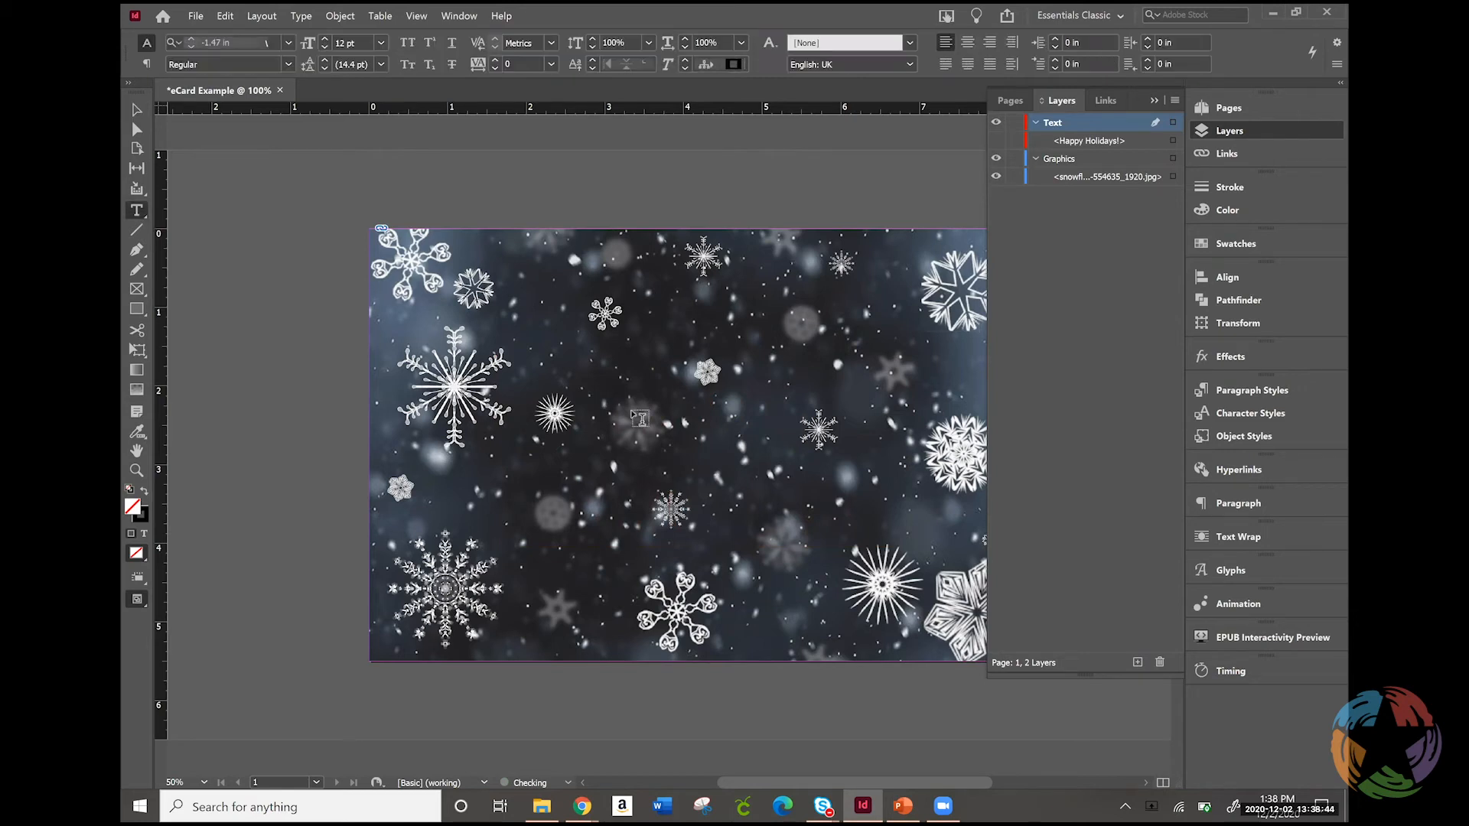
pyautogui.moveTo(529, 339); pyautogui.dragTo(754, 445)
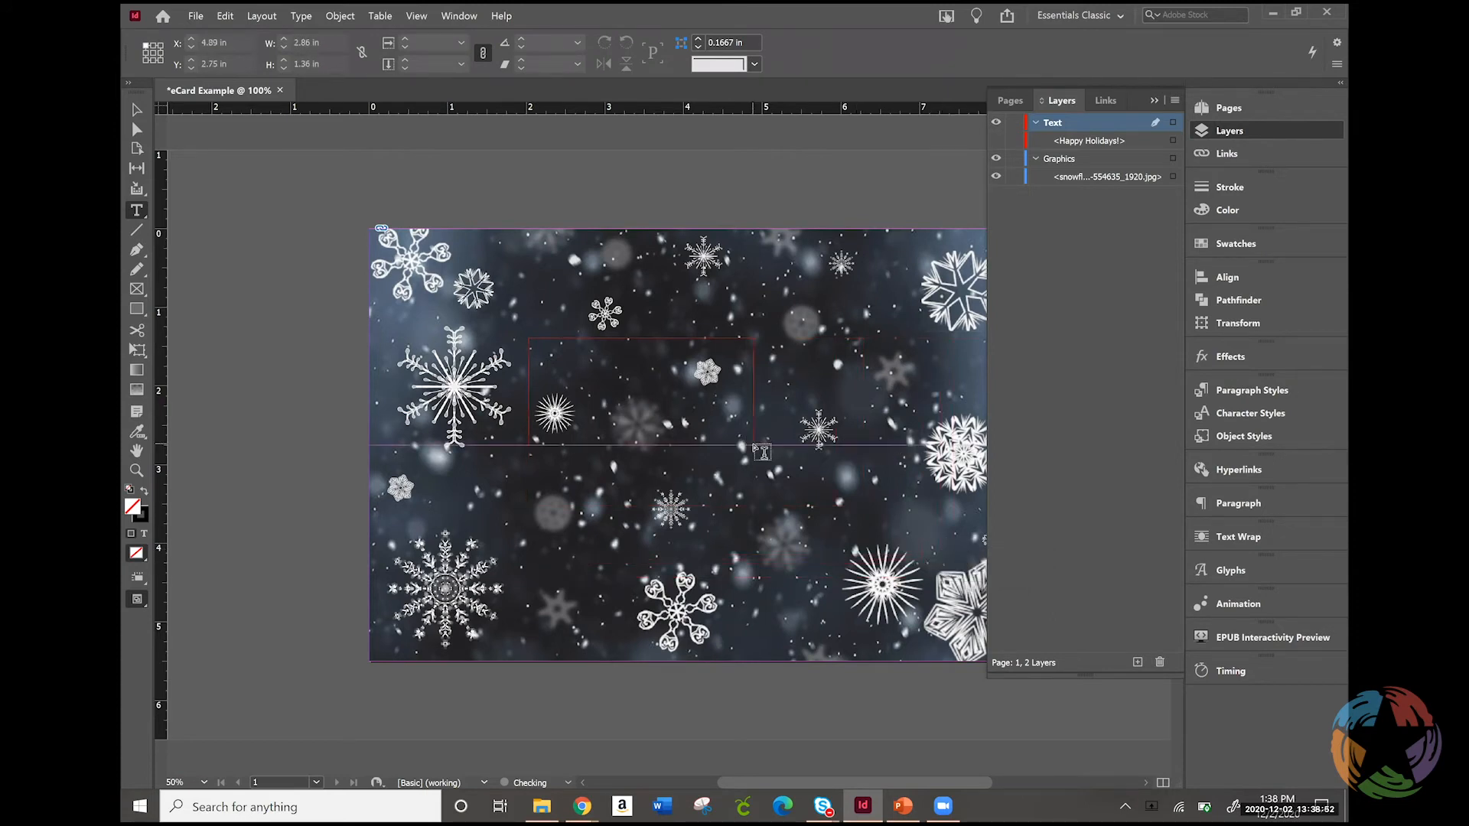
pyautogui.click(138, 111)
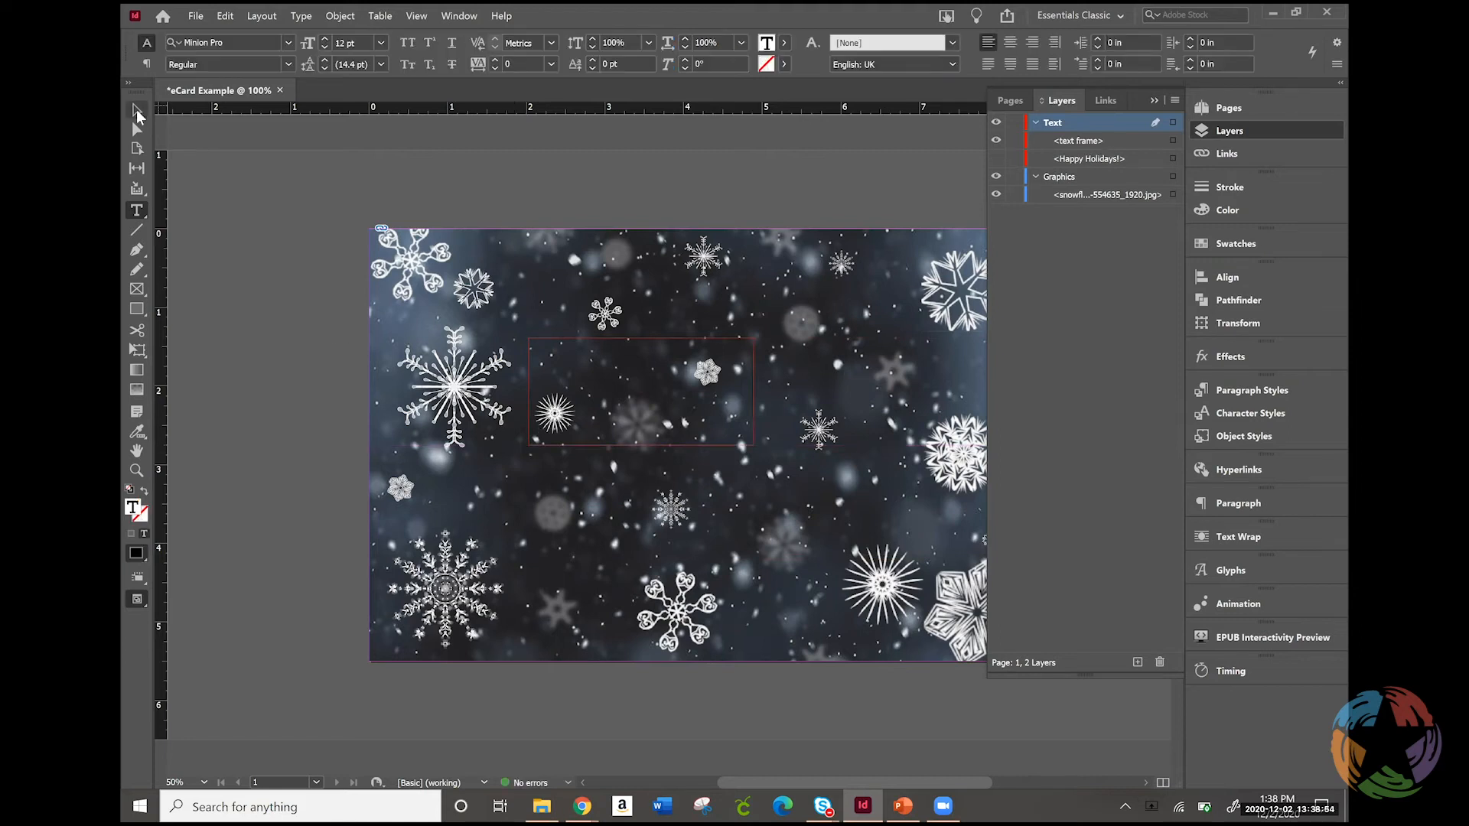
pyautogui.click(577, 357)
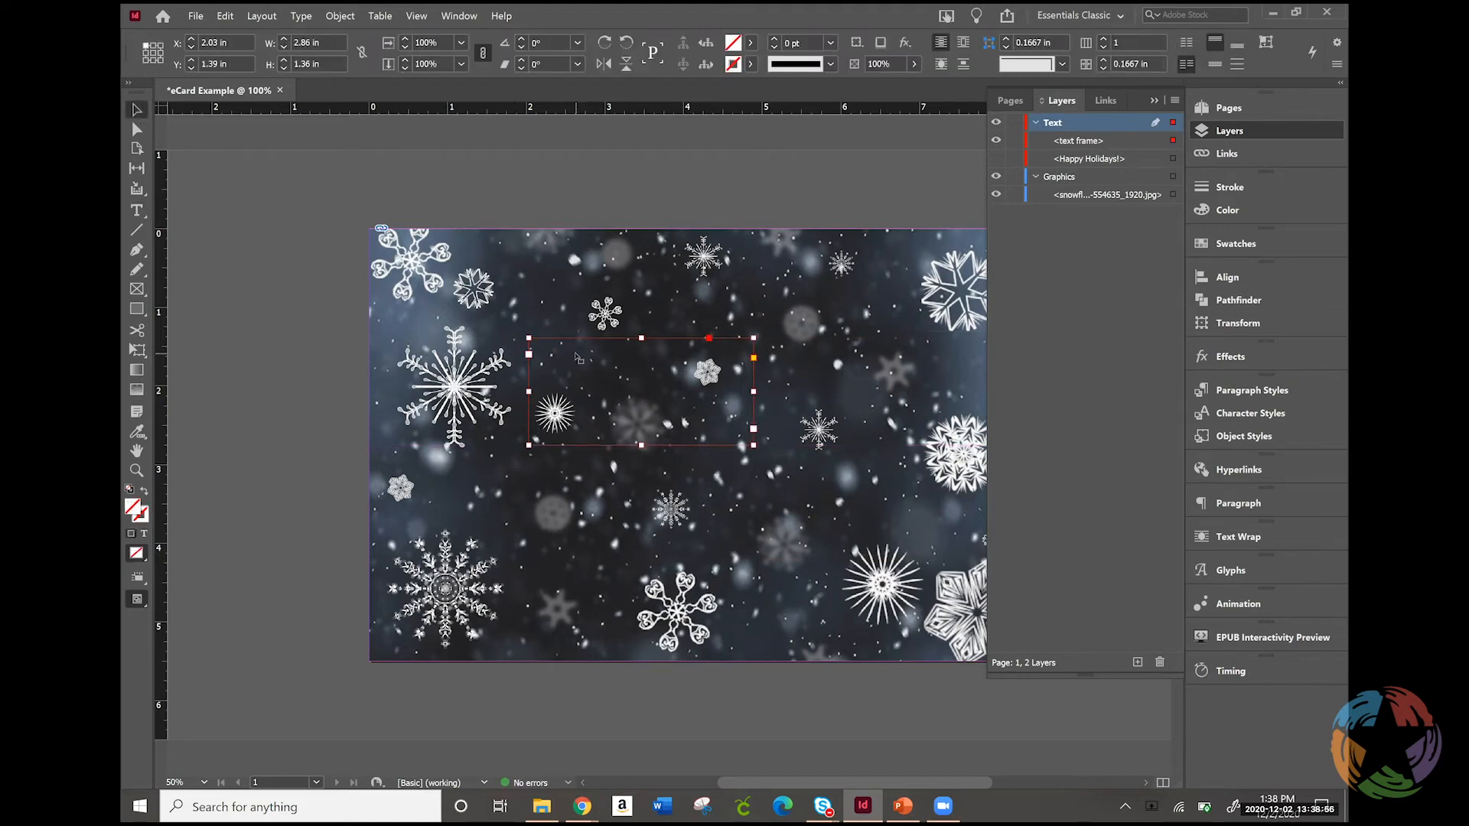
pyautogui.press('Delete')
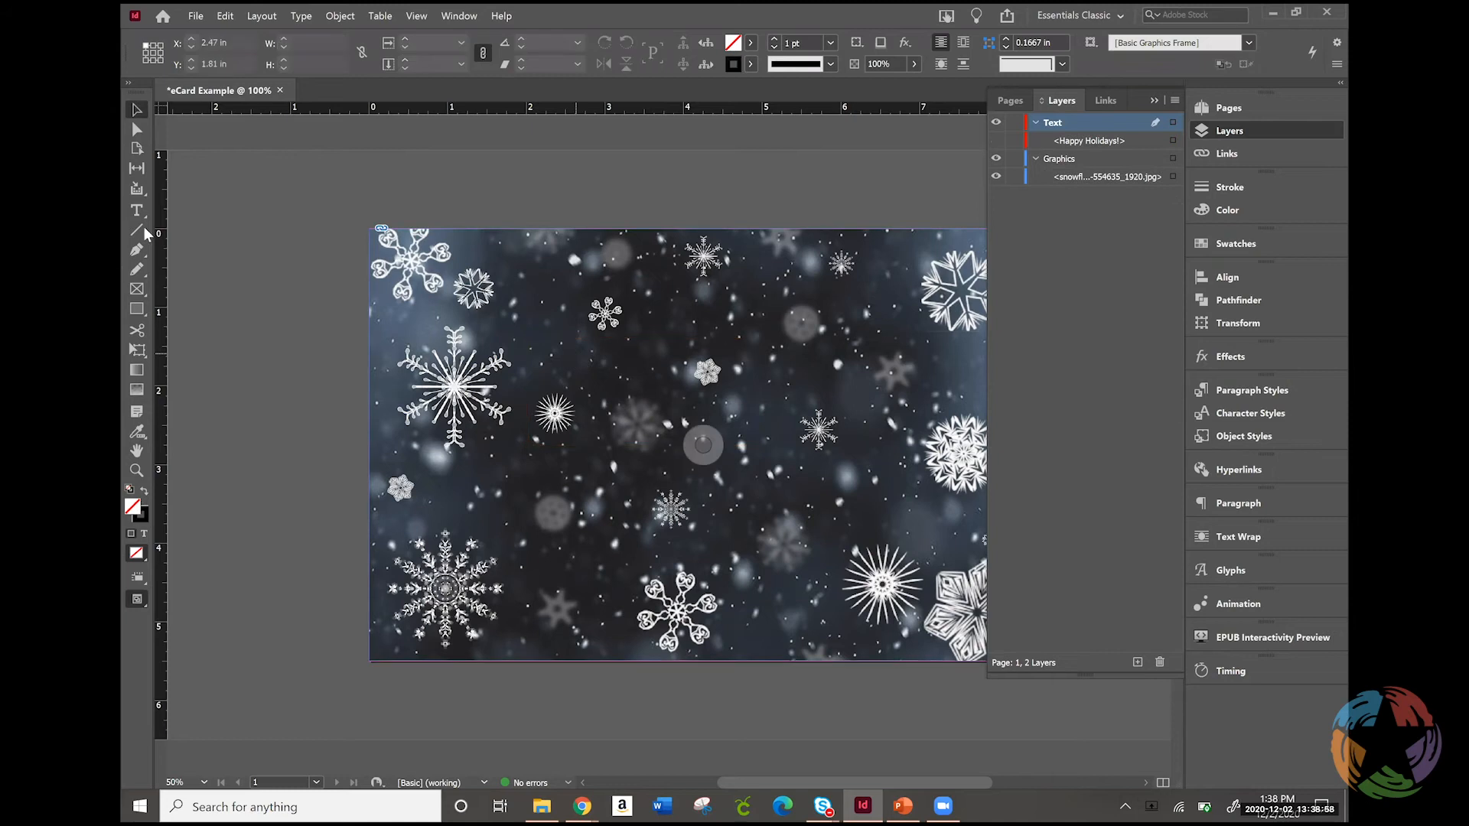
# Draw a rising diagonal line about 5.1 in long across the page and add the text "Happy Holiday" along it with Type on a Path
pyautogui.click(136, 230)
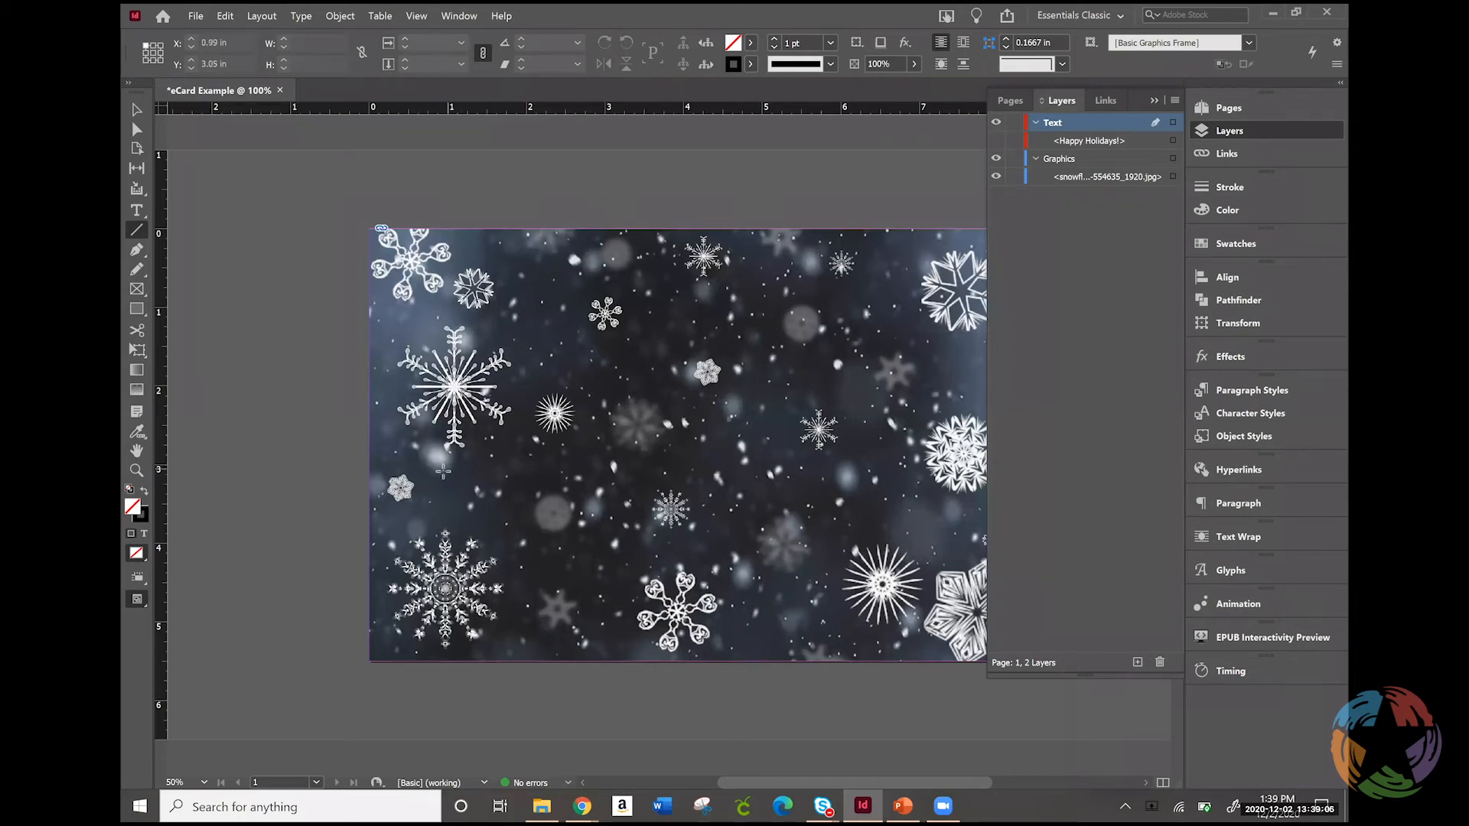
pyautogui.moveTo(442, 475); pyautogui.dragTo(822, 364)
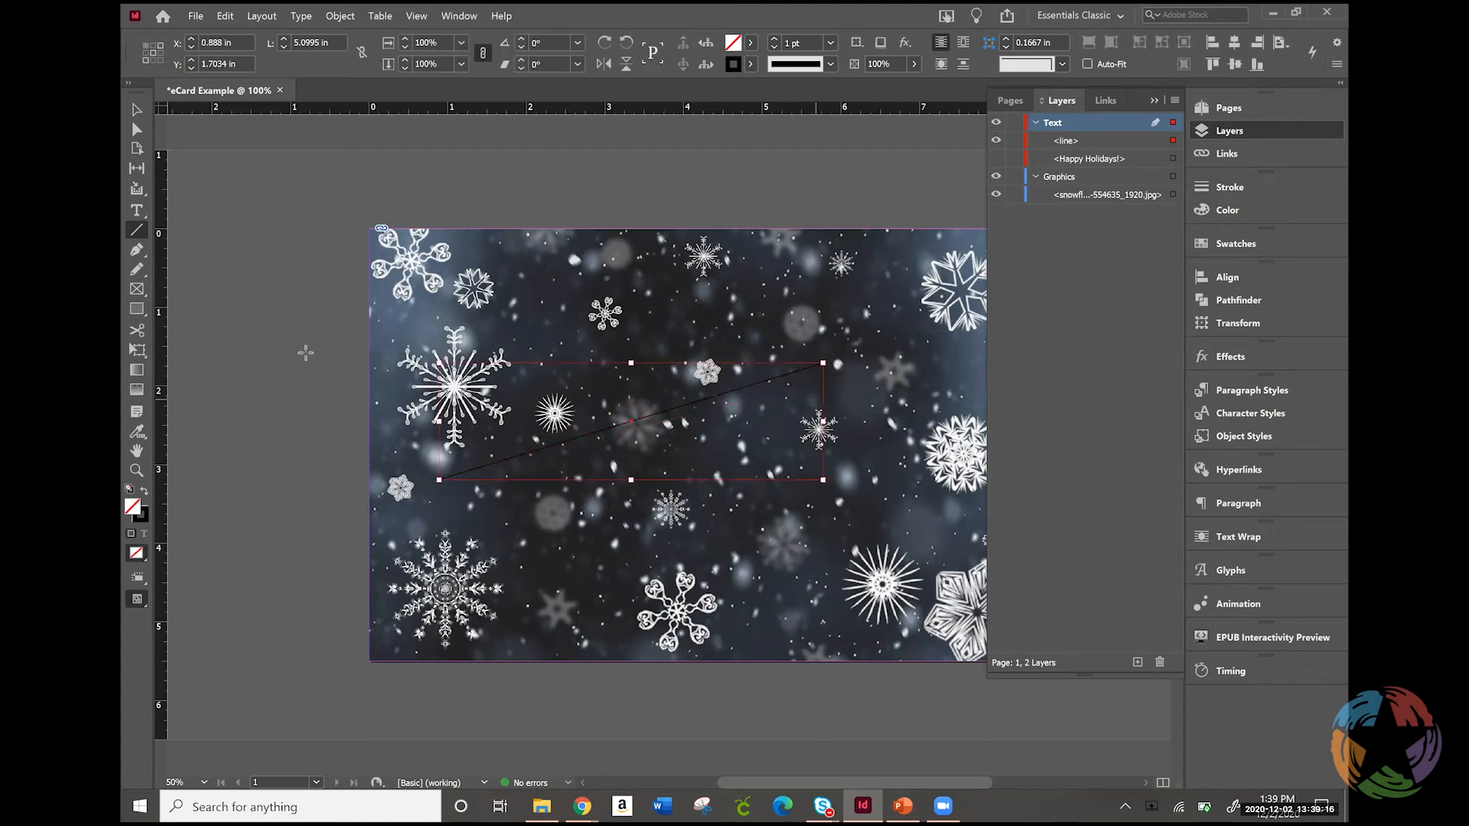
pyautogui.click(138, 214)
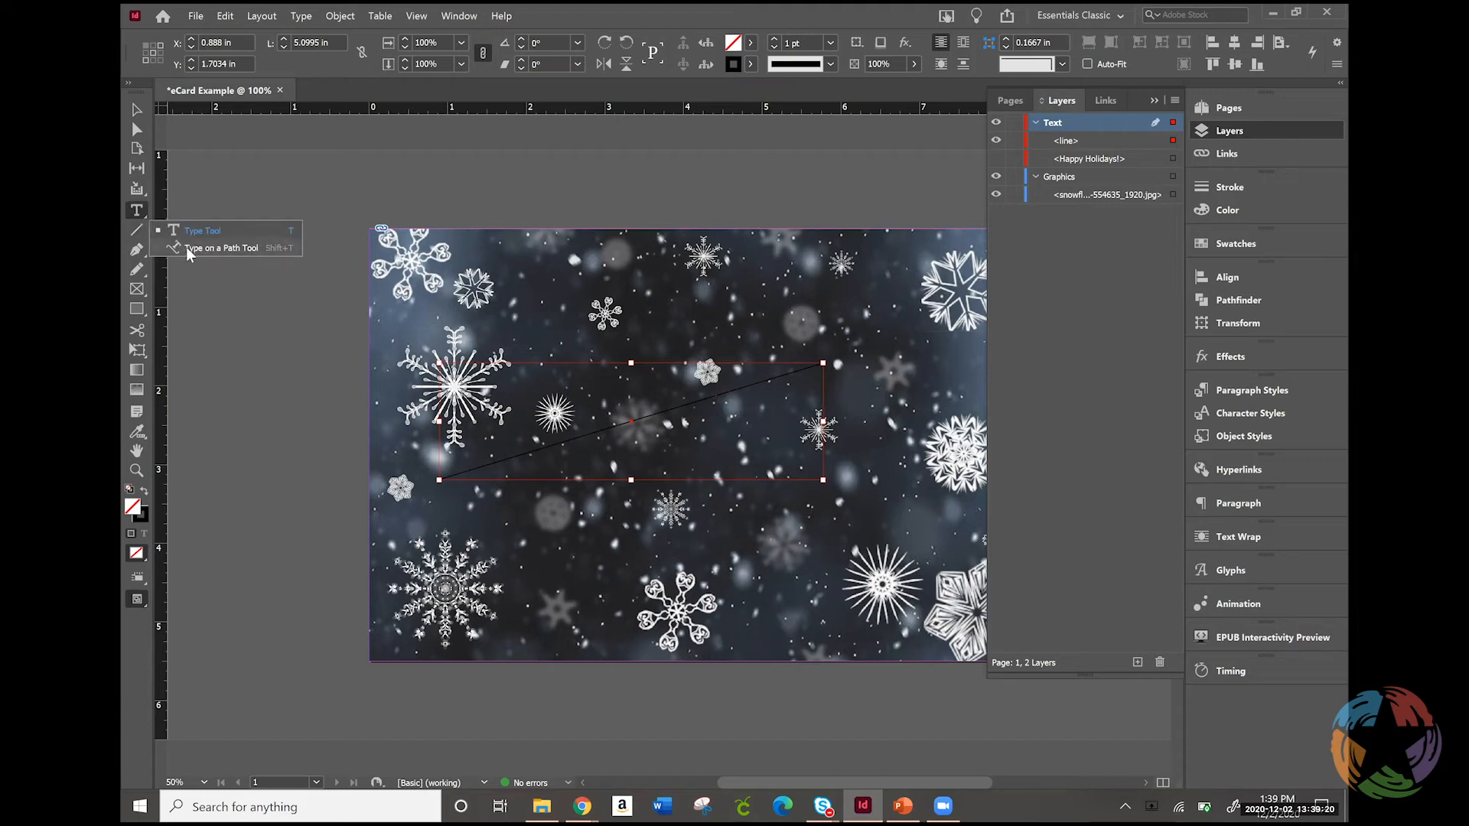
pyautogui.click(189, 248)
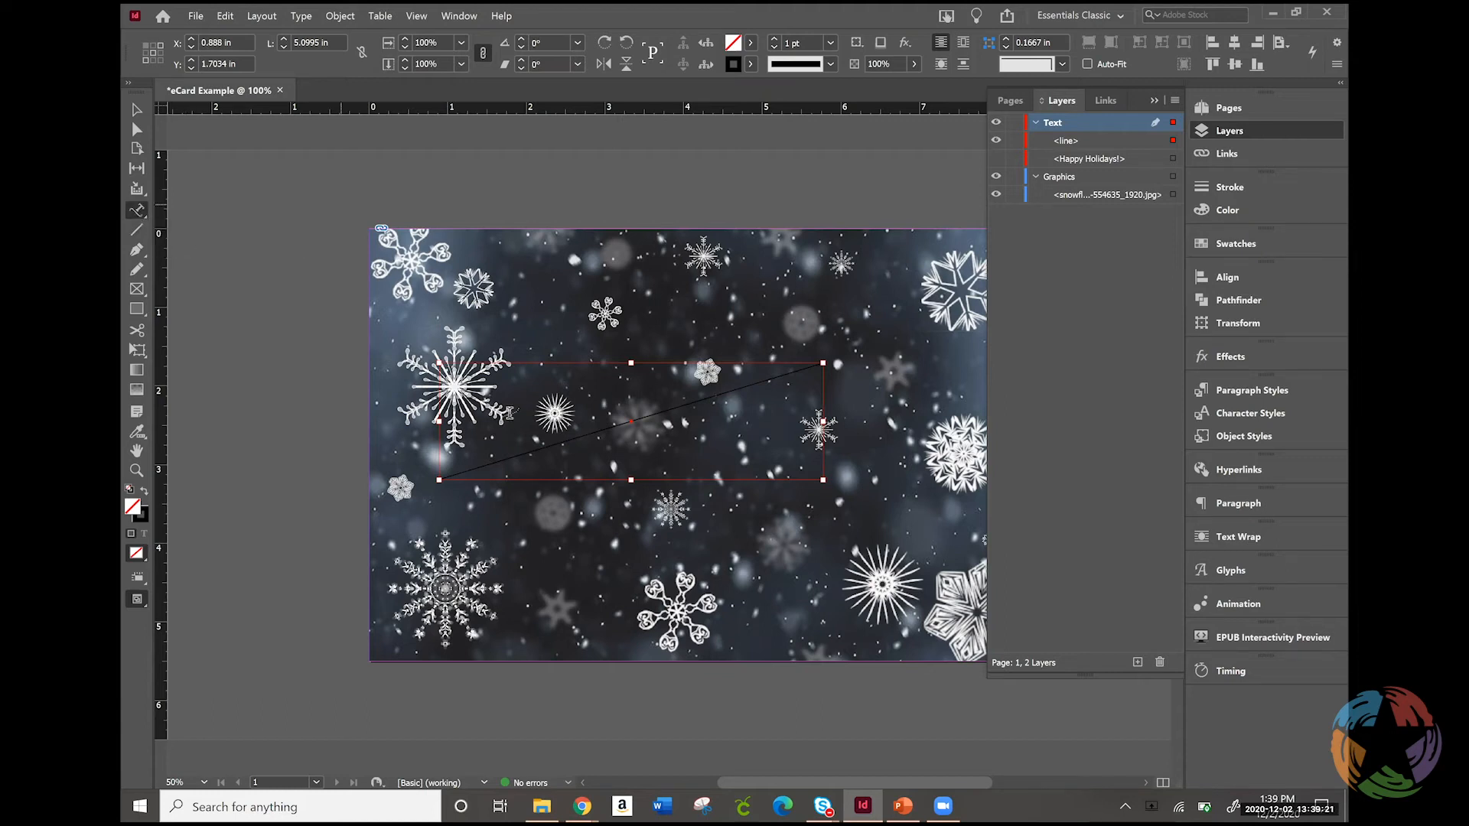
pyautogui.click(467, 468)
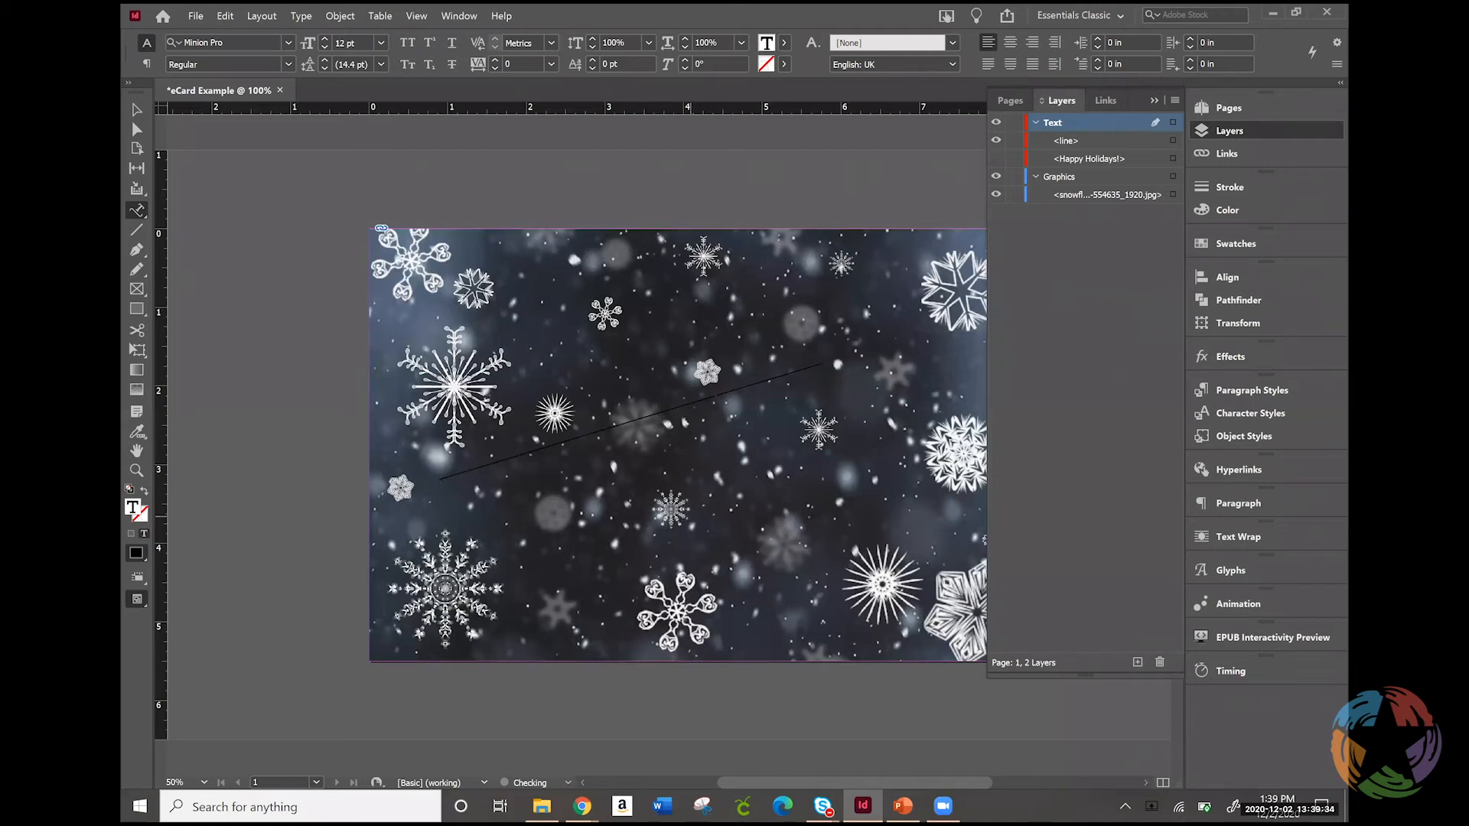
pyautogui.write('Happy Holida')
# Format all of the path text in the Lobster Two font at 72 pt
pyautogui.hotkey('ctrl', 'a')
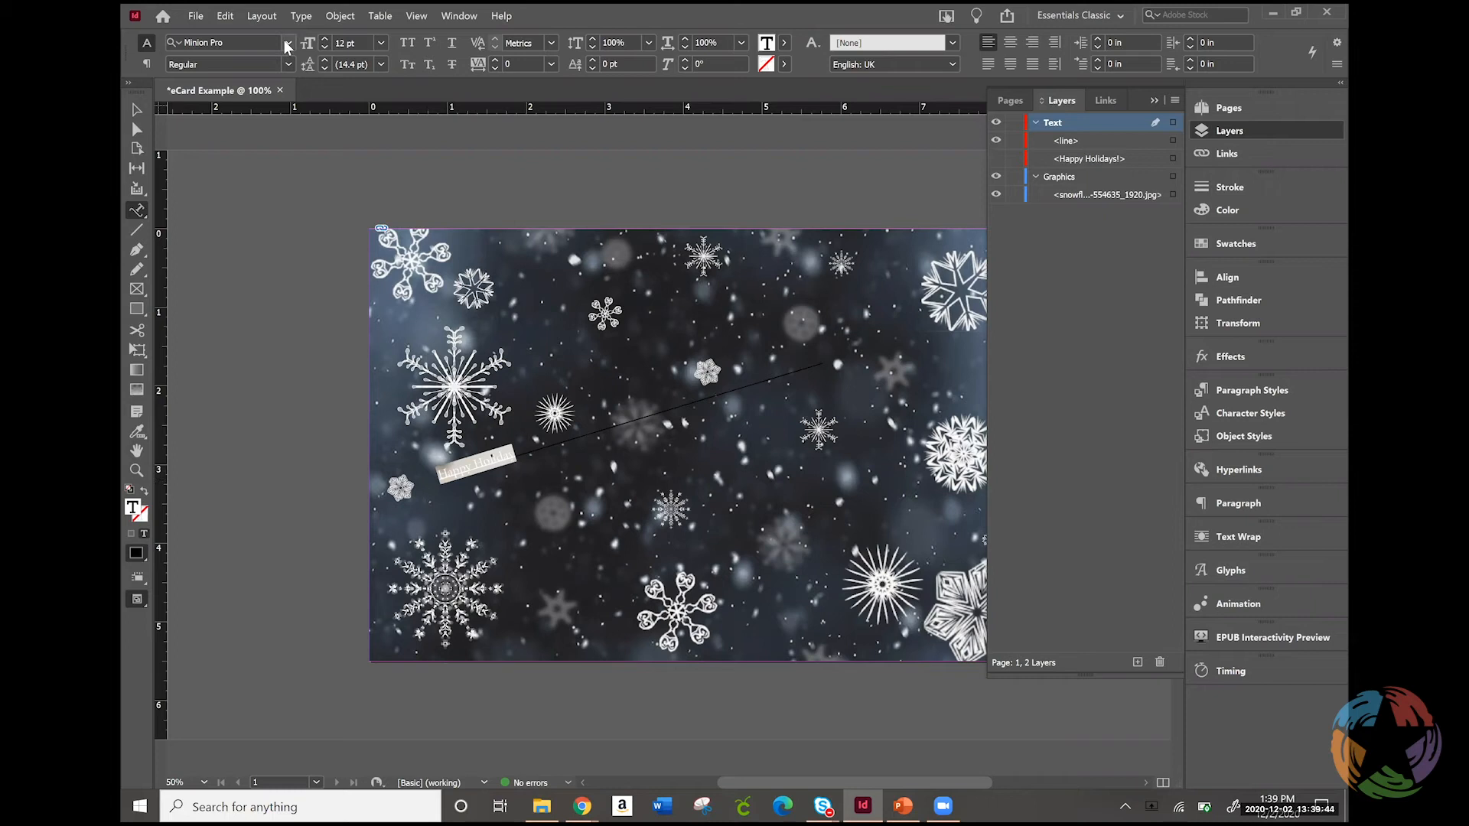
pyautogui.click(287, 43)
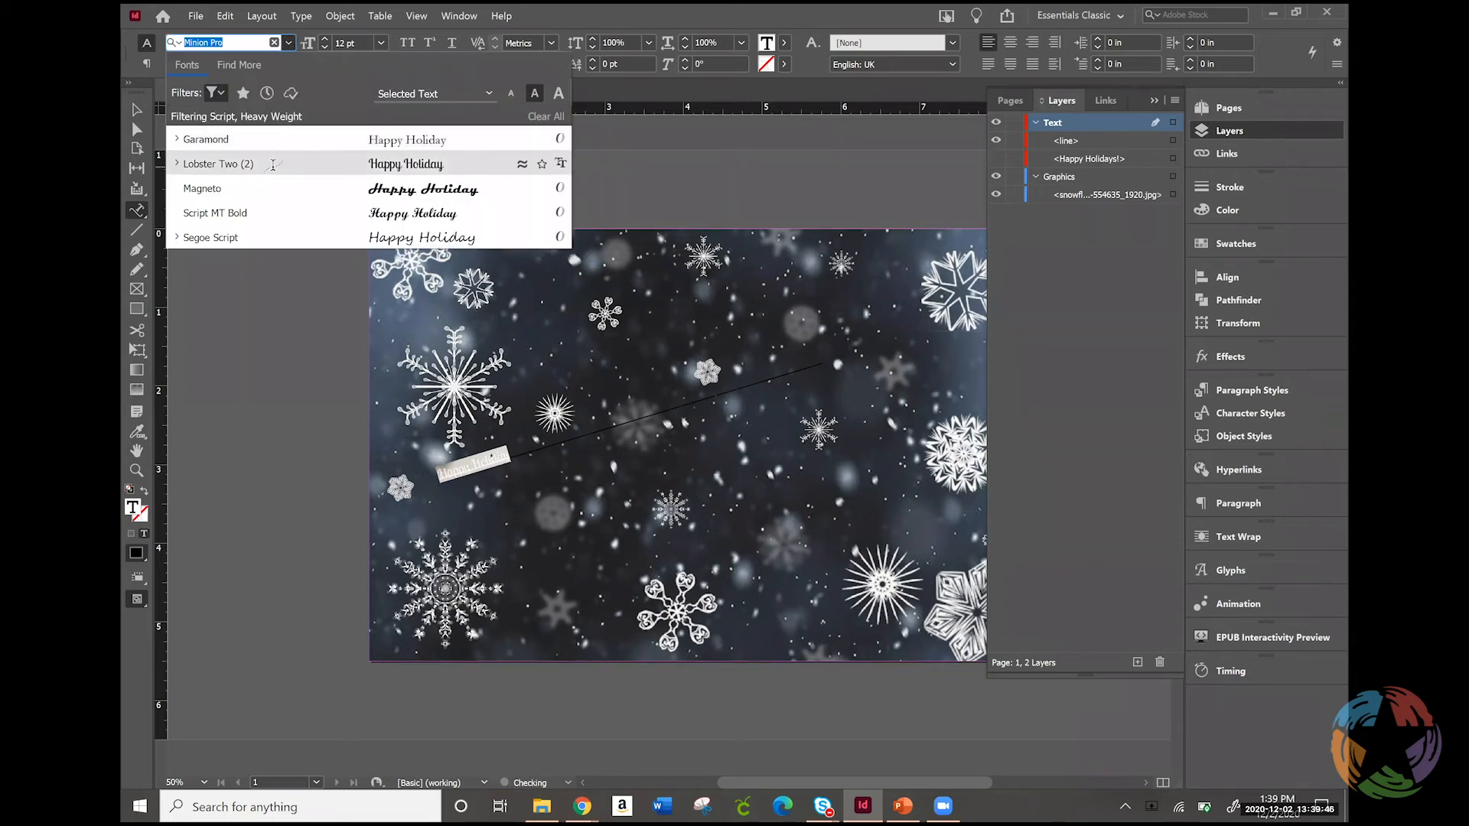
pyautogui.click(272, 165)
pyautogui.click(383, 42)
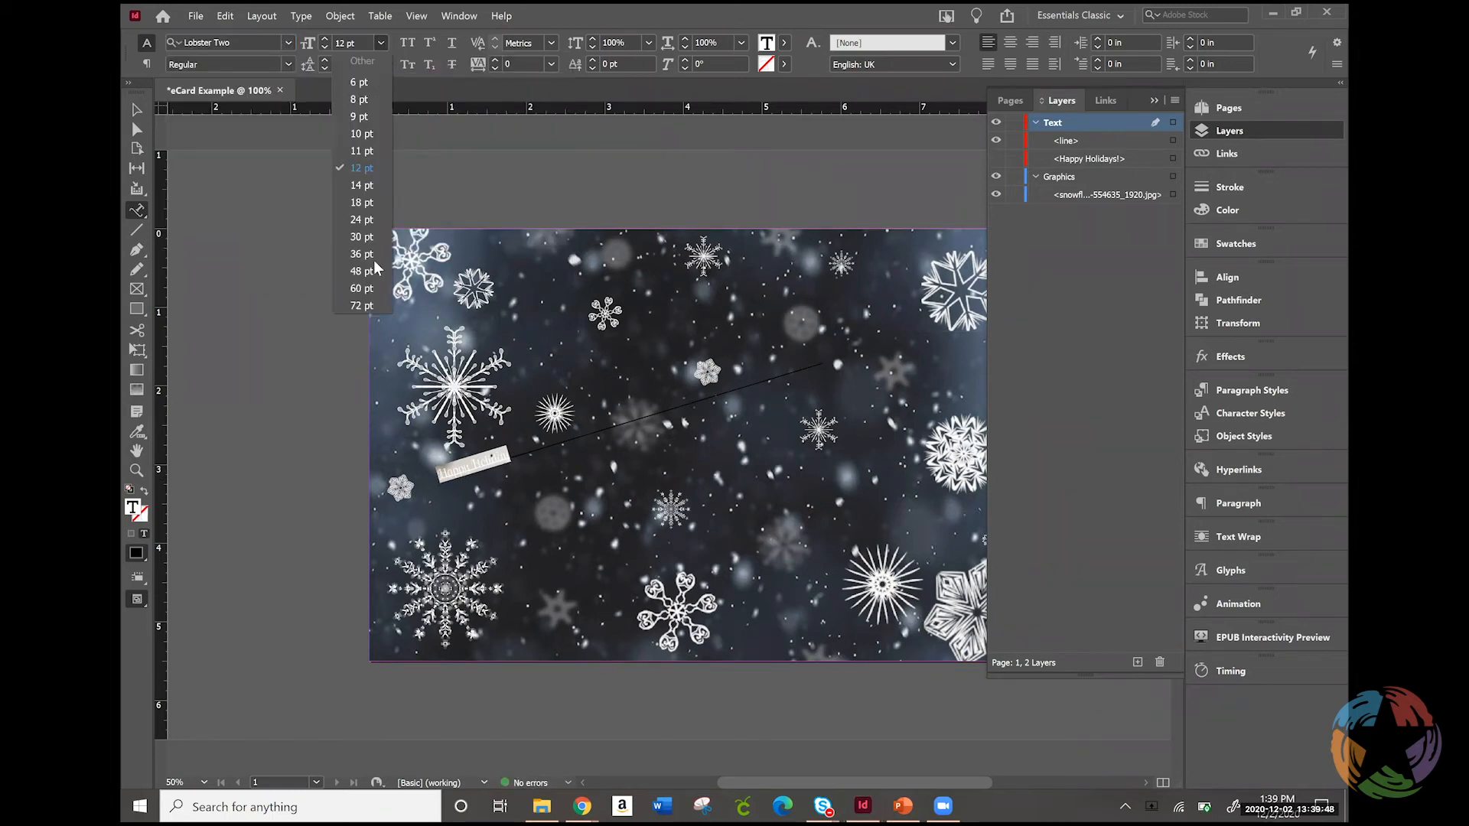
pyautogui.click(362, 305)
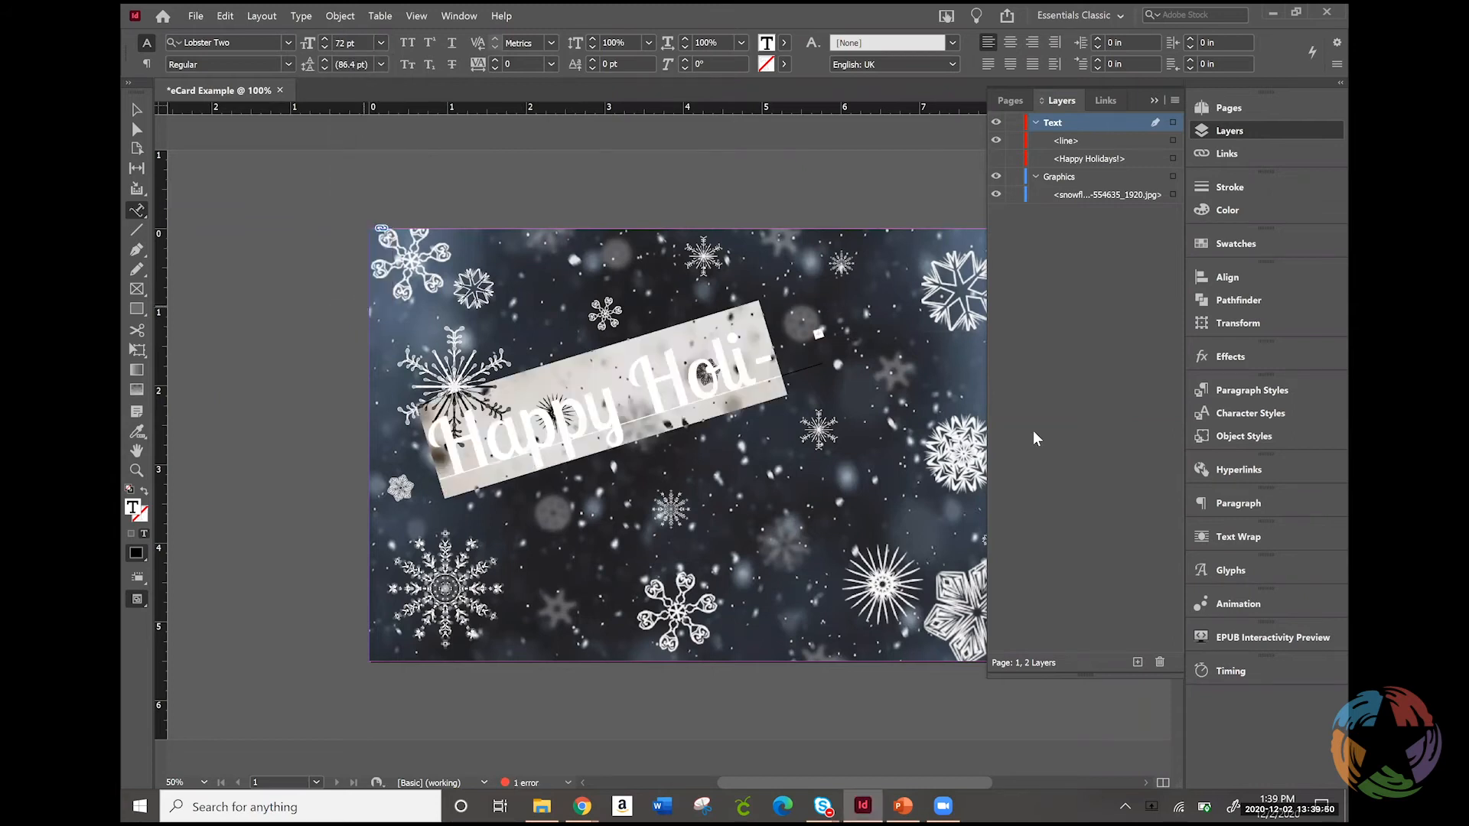
# Color the path text dark red in RGB, using the in-gamut color R=125 G=20 B=22, and add that color to the swatches
pyautogui.click(1253, 206)
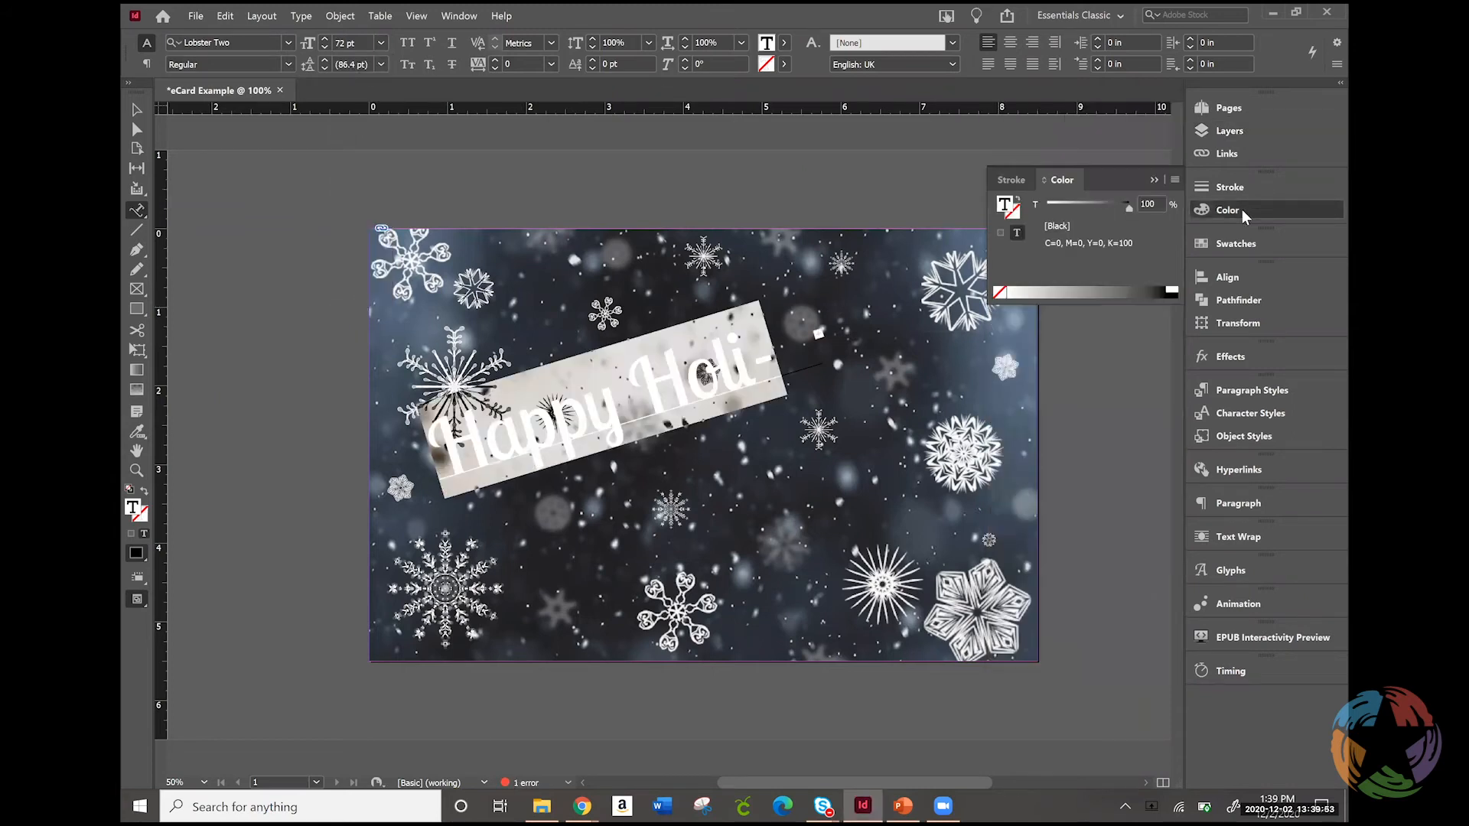
pyautogui.click(1221, 246)
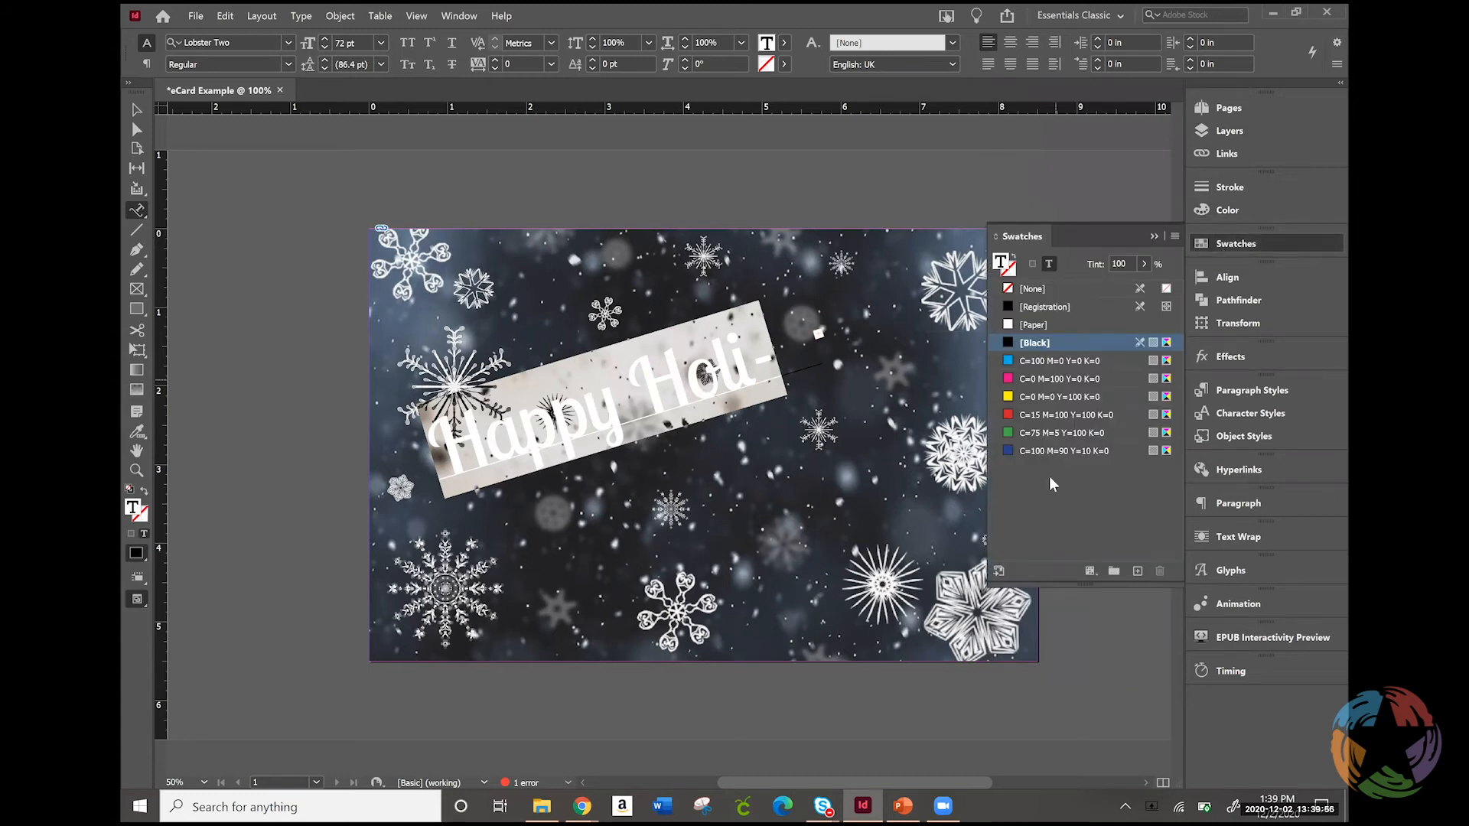
pyautogui.click(1244, 209)
pyautogui.click(1175, 181)
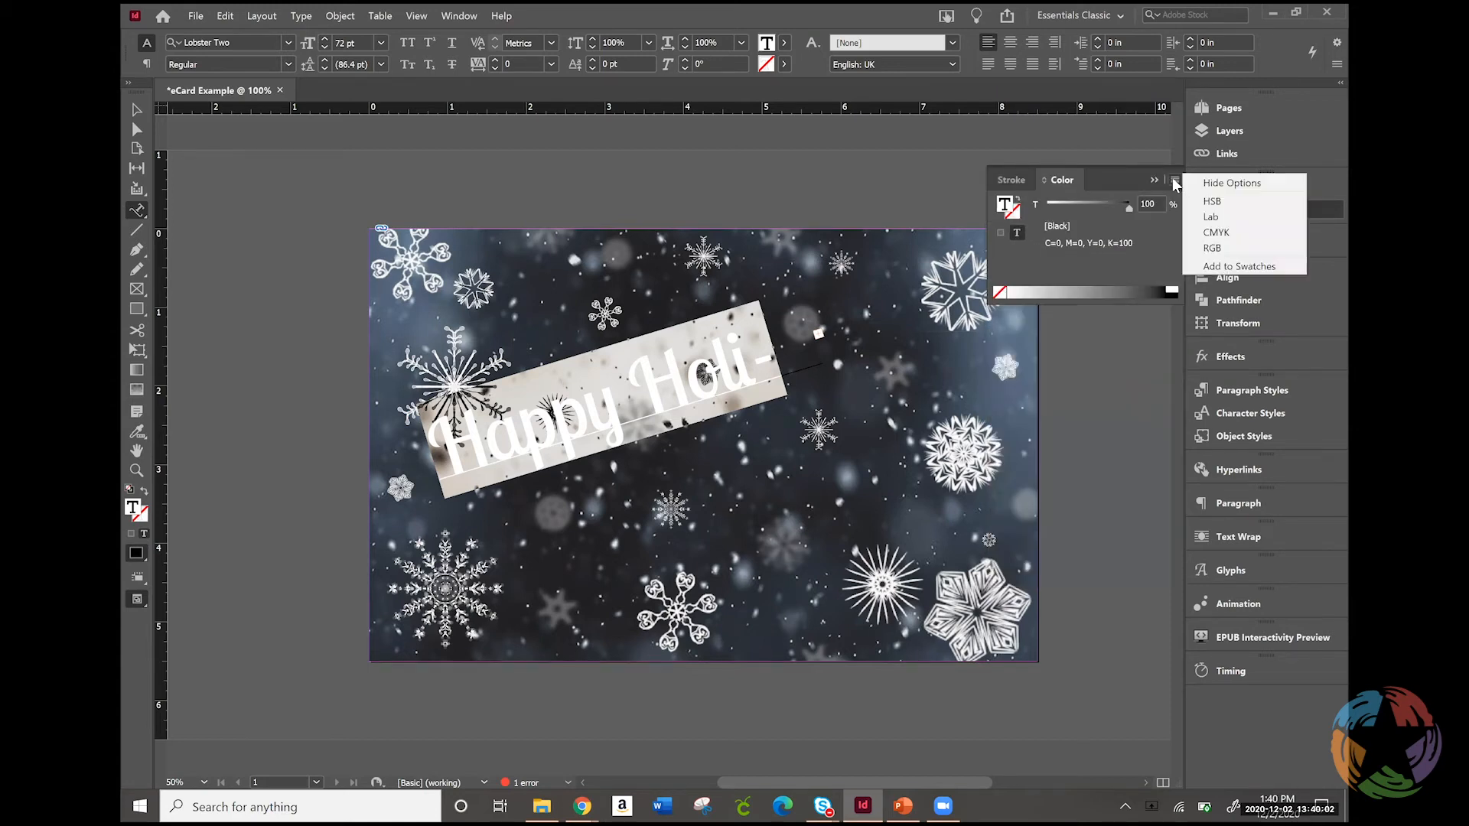
pyautogui.click(1223, 248)
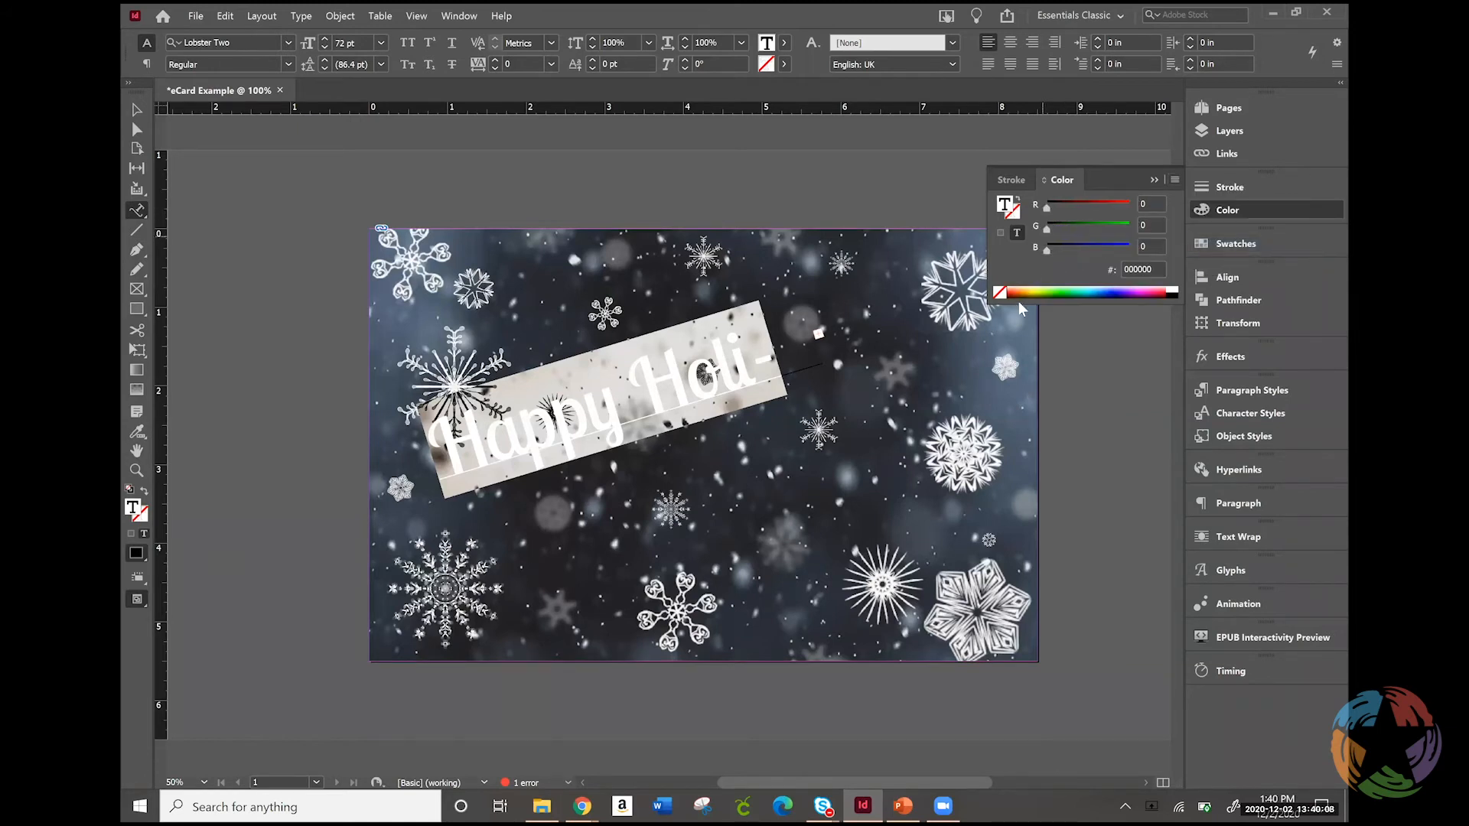
pyautogui.moveTo(1045, 208); pyautogui.dragTo(1086, 209)
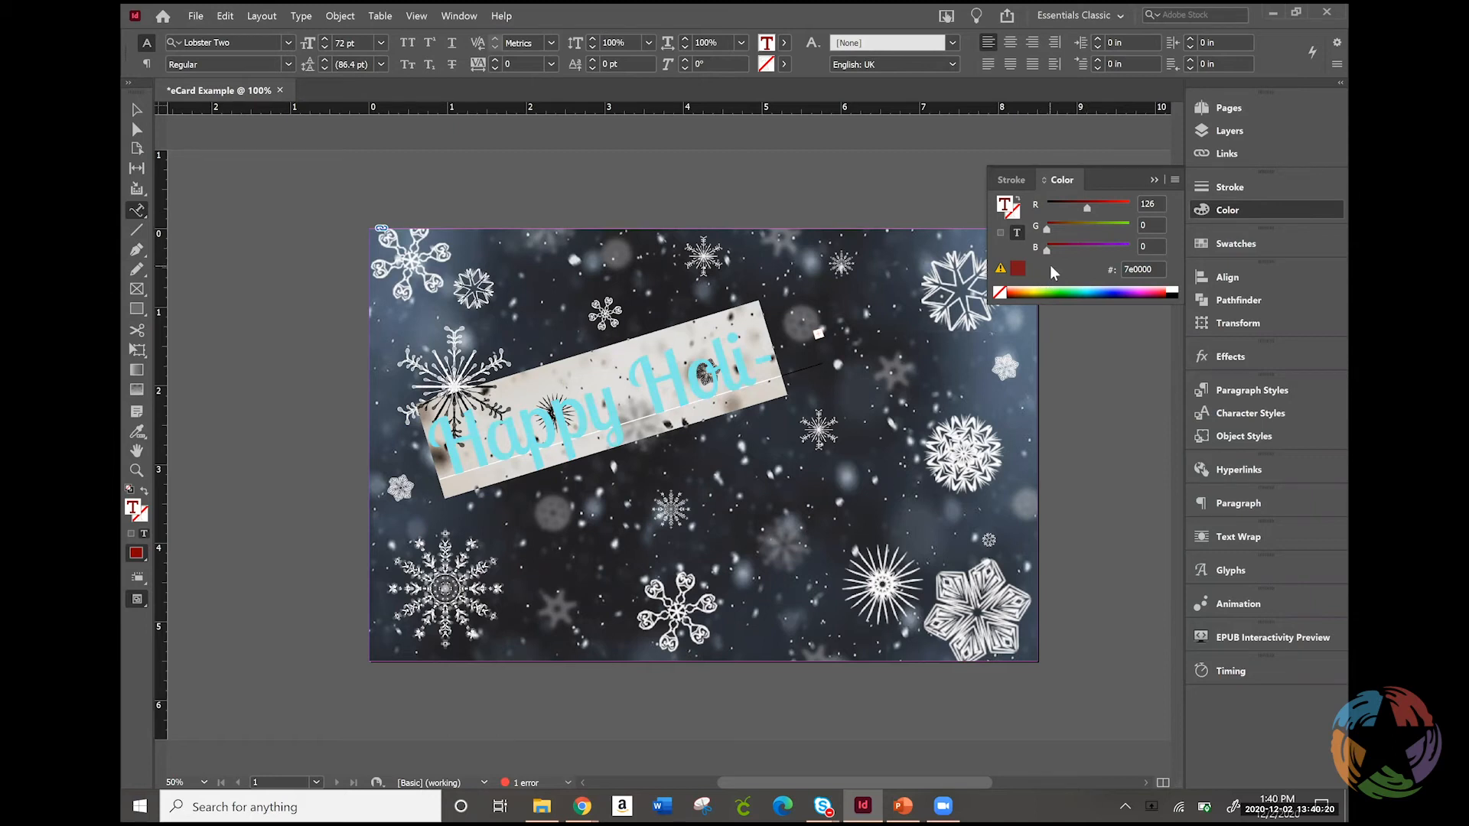
pyautogui.click(999, 270)
pyautogui.click(668, 404)
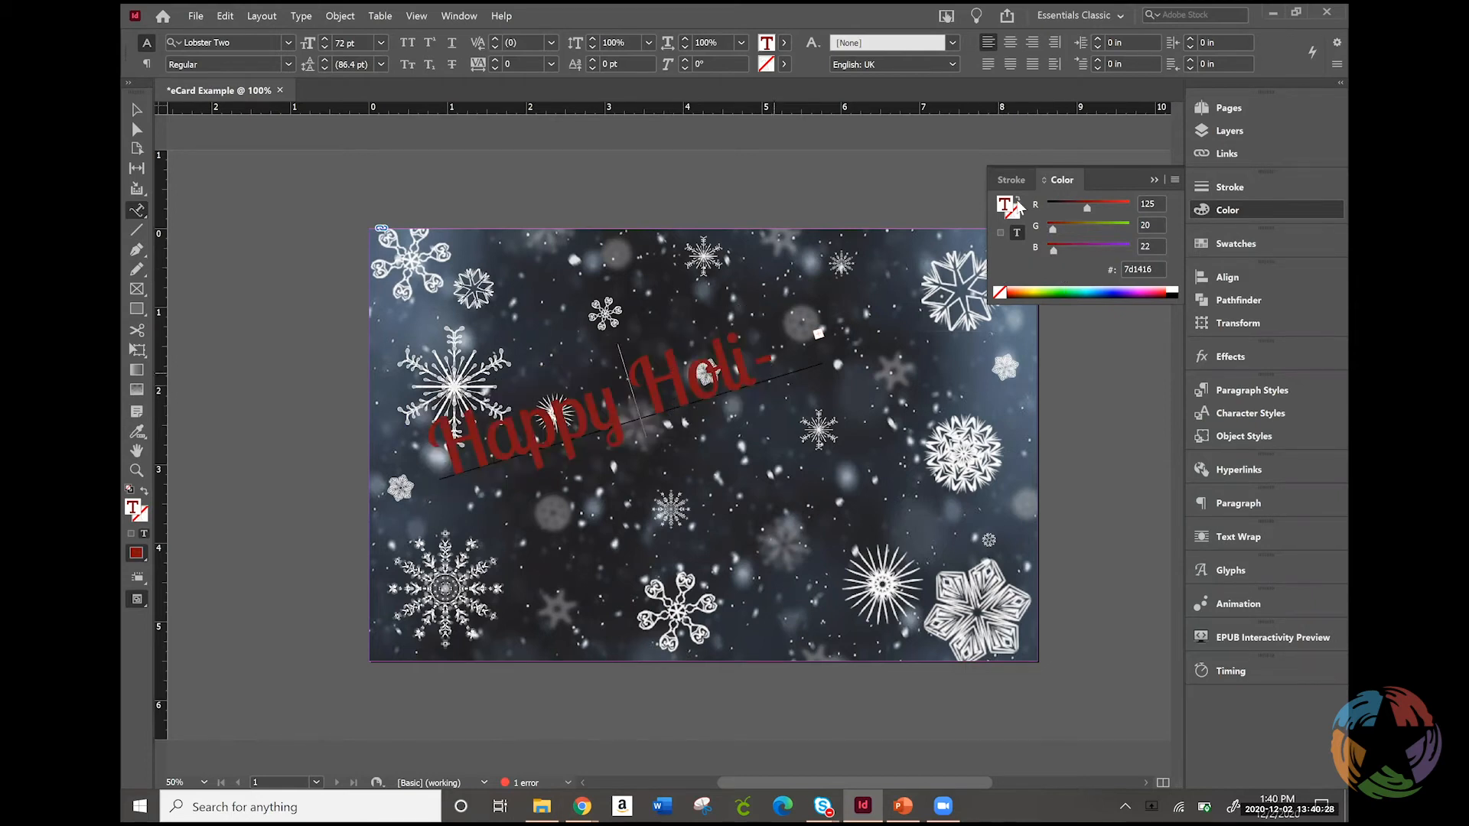
pyautogui.click(1175, 179)
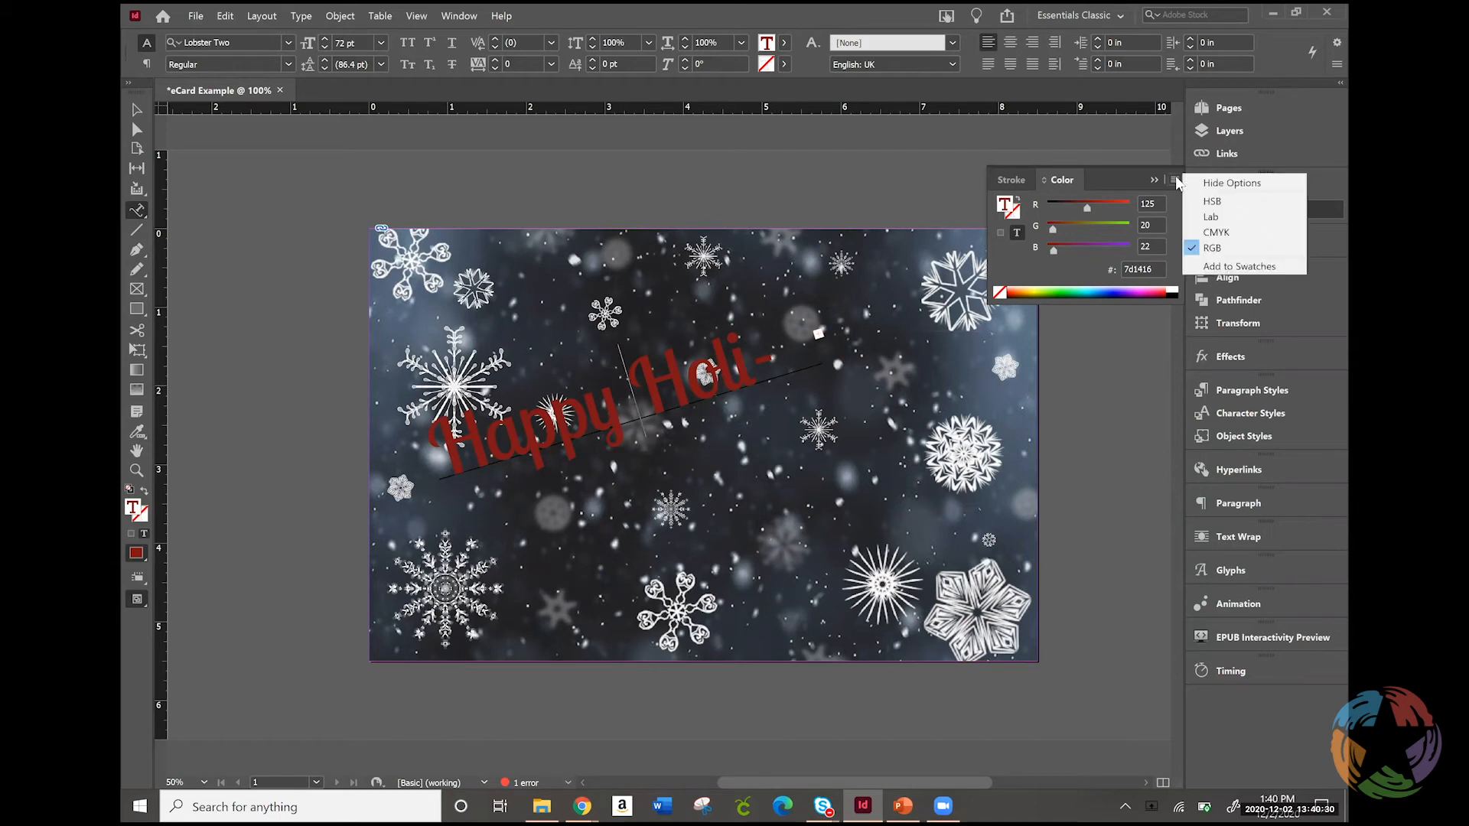
pyautogui.click(1218, 267)
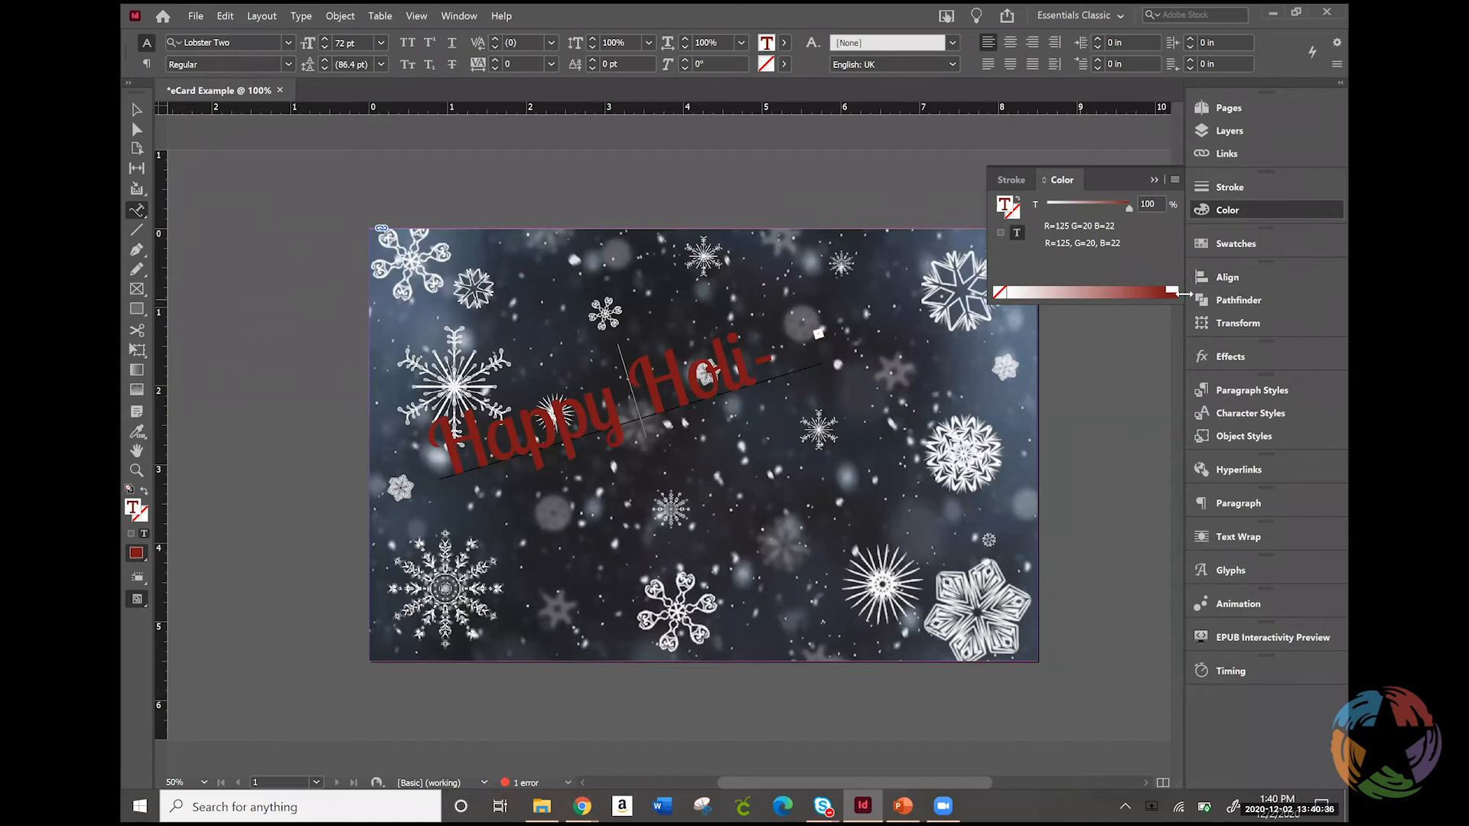
# Show the swatches and break the path text after "Happy"
pyautogui.click(1235, 241)
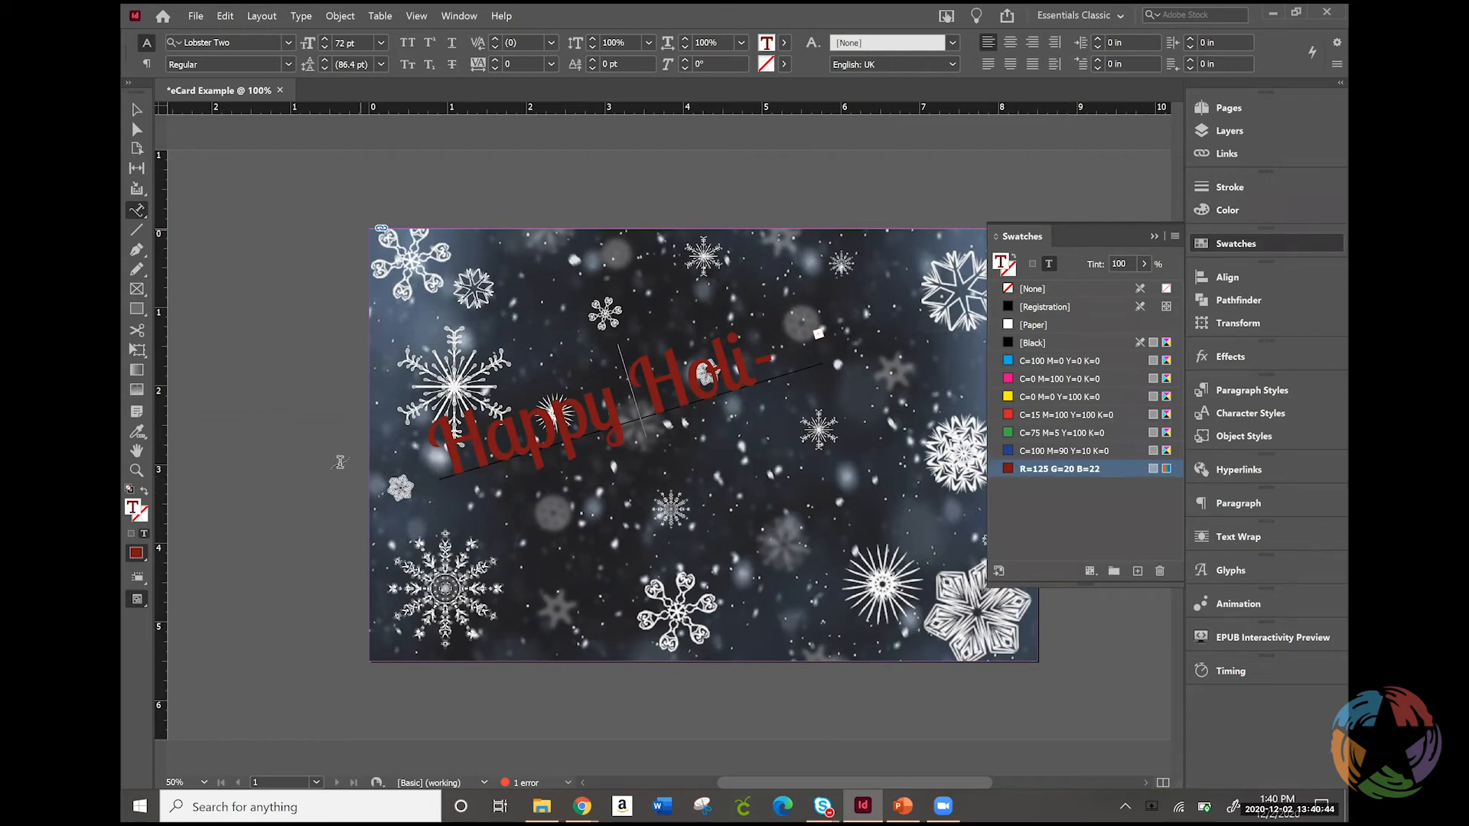
pyautogui.press('Return')
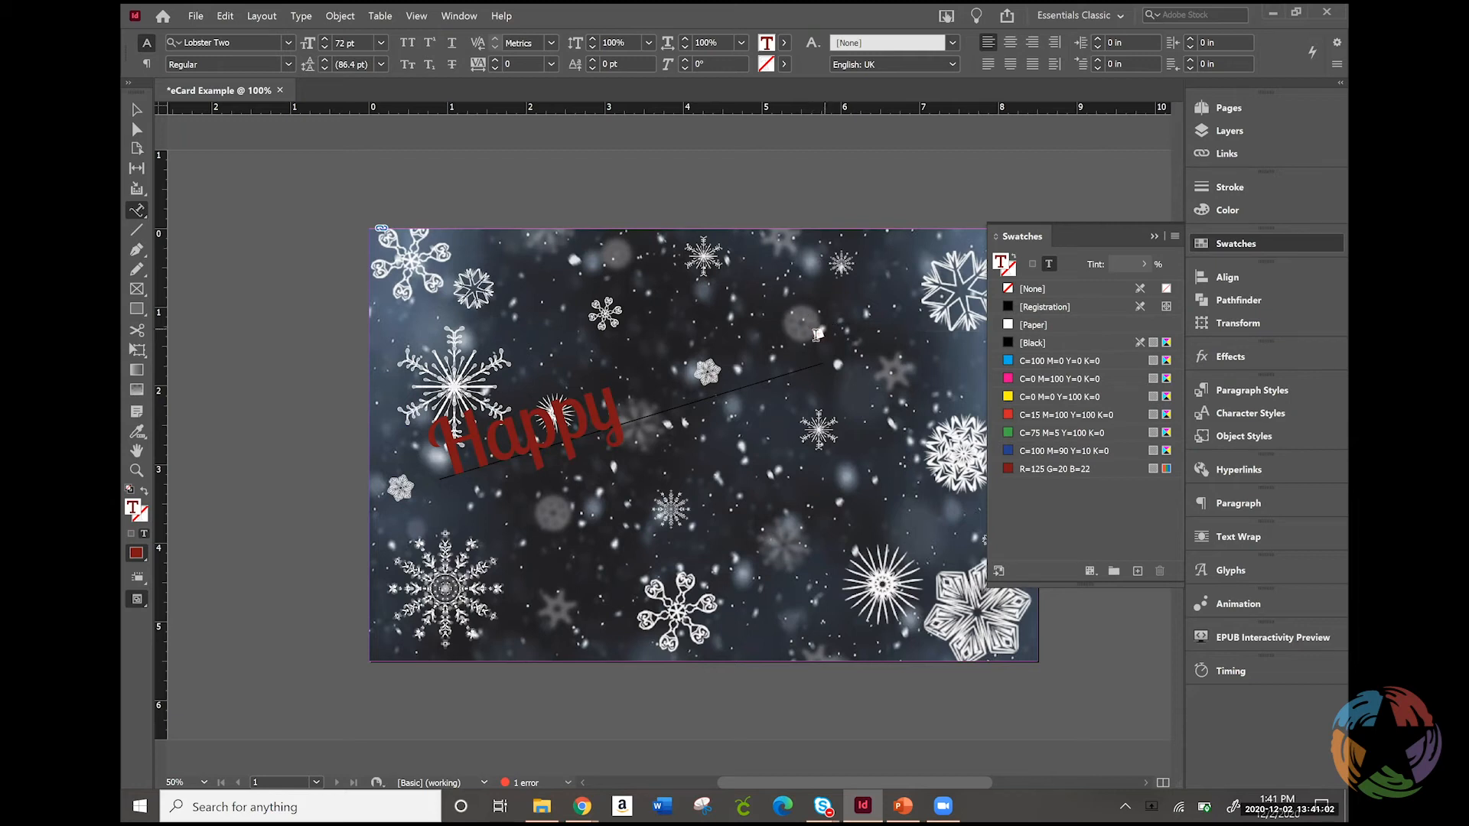
# Try flowing the overset word "Holiday" into a separate text frame beside the page, and delete that frame
pyautogui.click(138, 111)
pyautogui.click(819, 335)
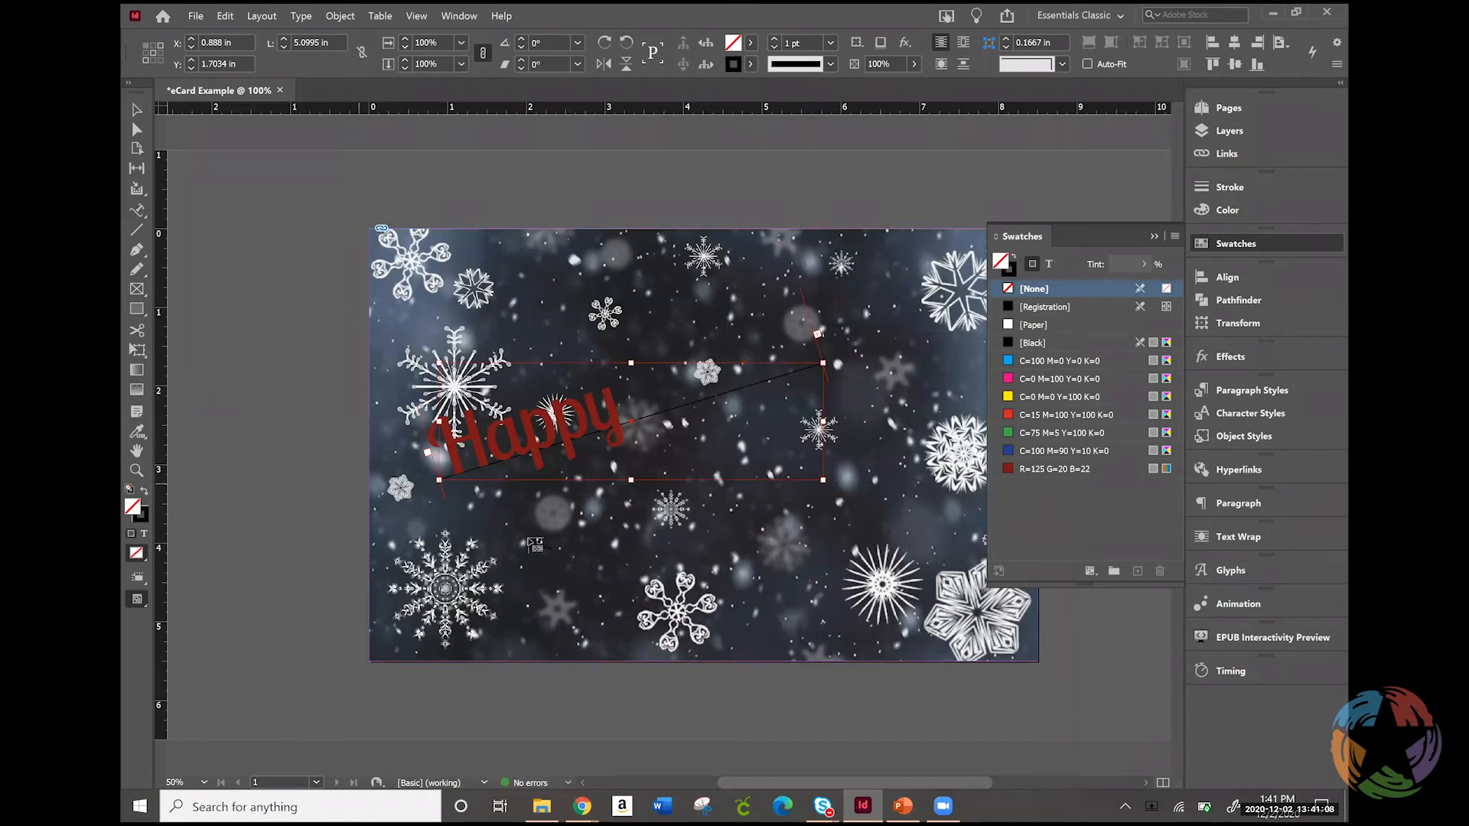
pyautogui.click(255, 468)
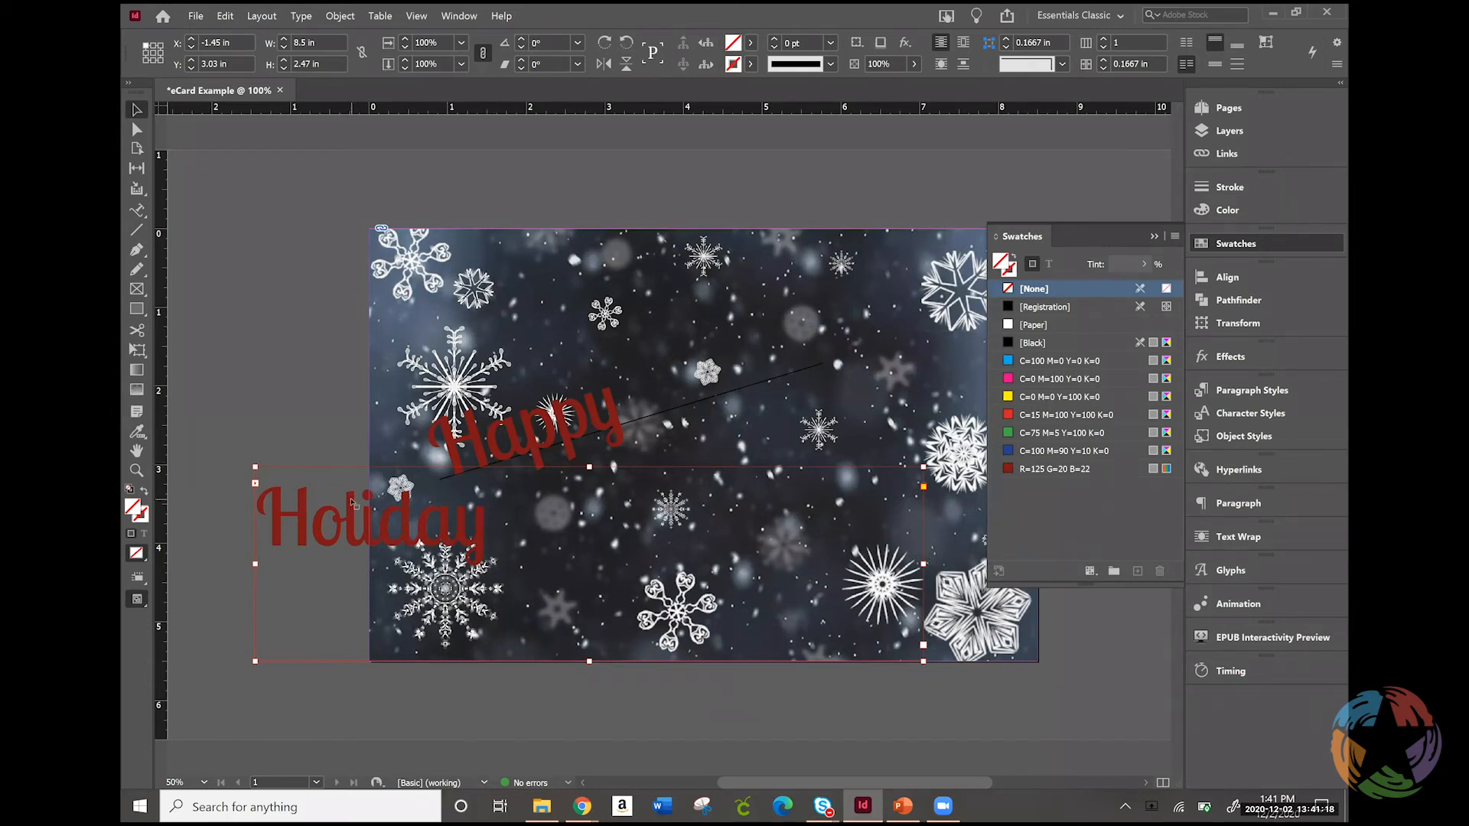
pyautogui.press('Delete')
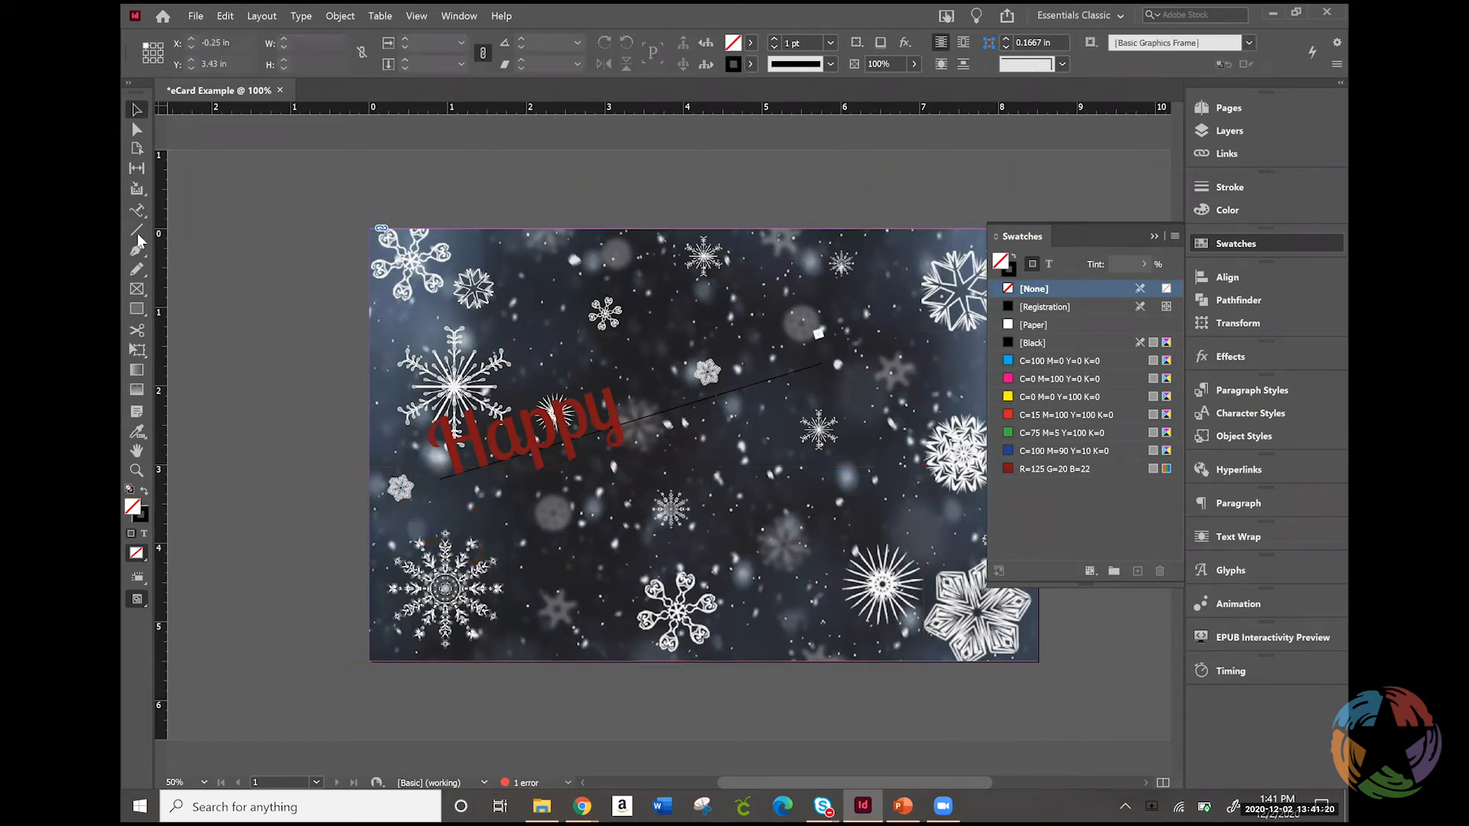
# Draw a rising line about 4 in long below the "Happy" path and undo it
pyautogui.click(136, 231)
pyautogui.moveTo(615, 531); pyautogui.dragTo(912, 436)
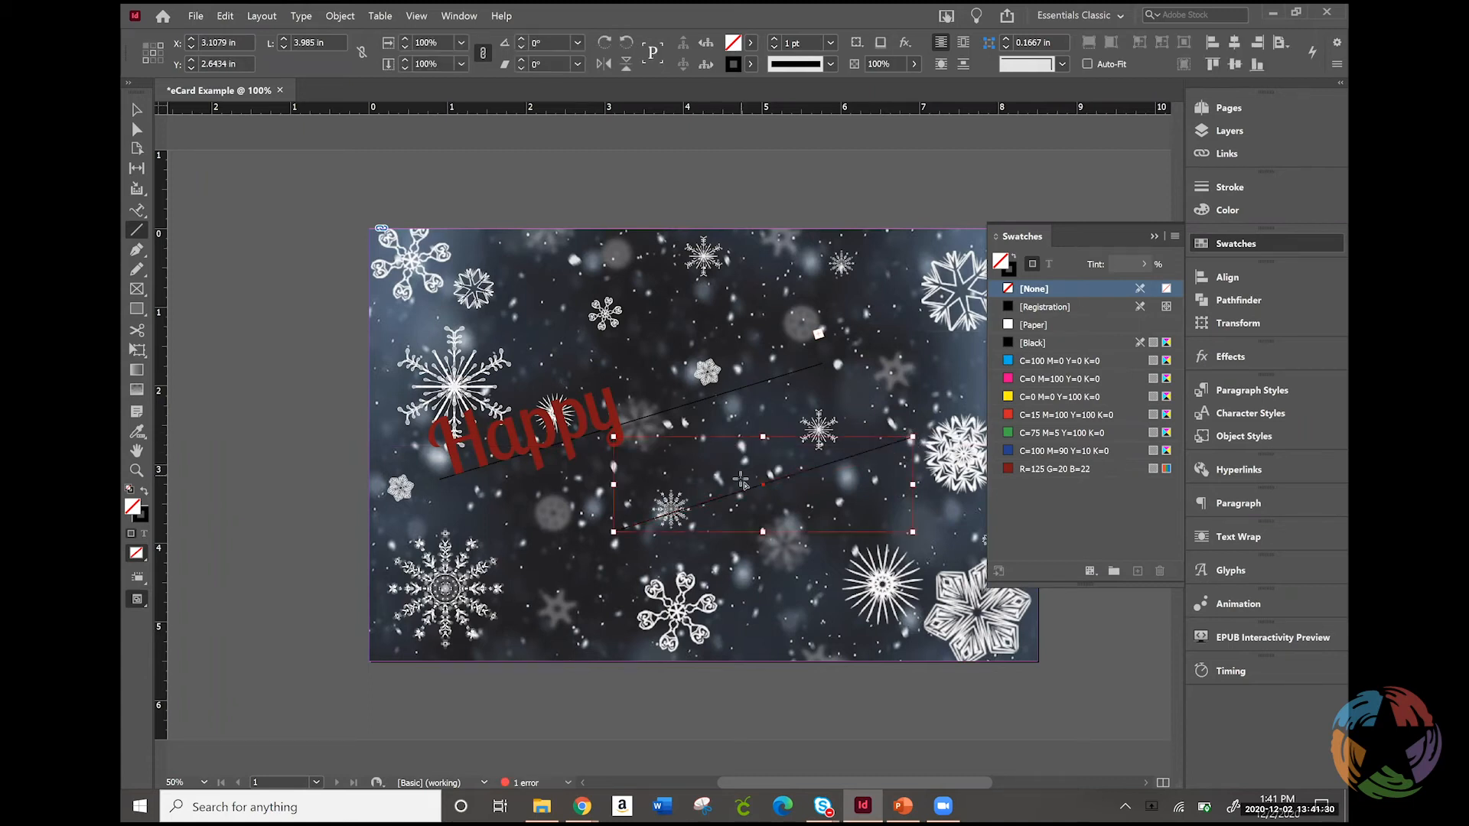
pyautogui.hotkey('ctrl', 'z')
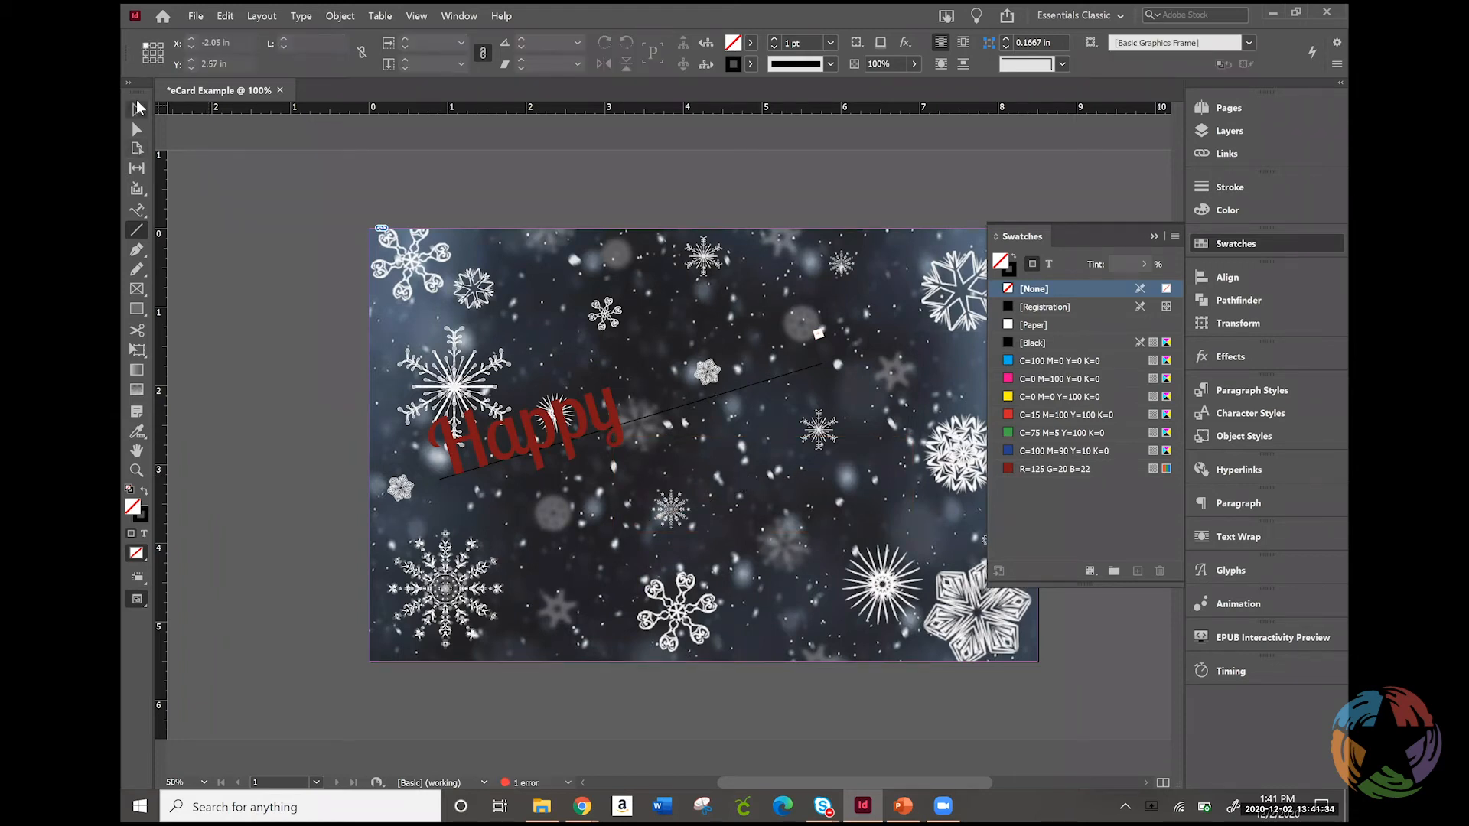
# Duplicate the "Happy" path text and place the copy below and right of the original, at about X 3.23 in, Y 2.75 in
pyautogui.click(138, 108)
pyautogui.click(739, 380)
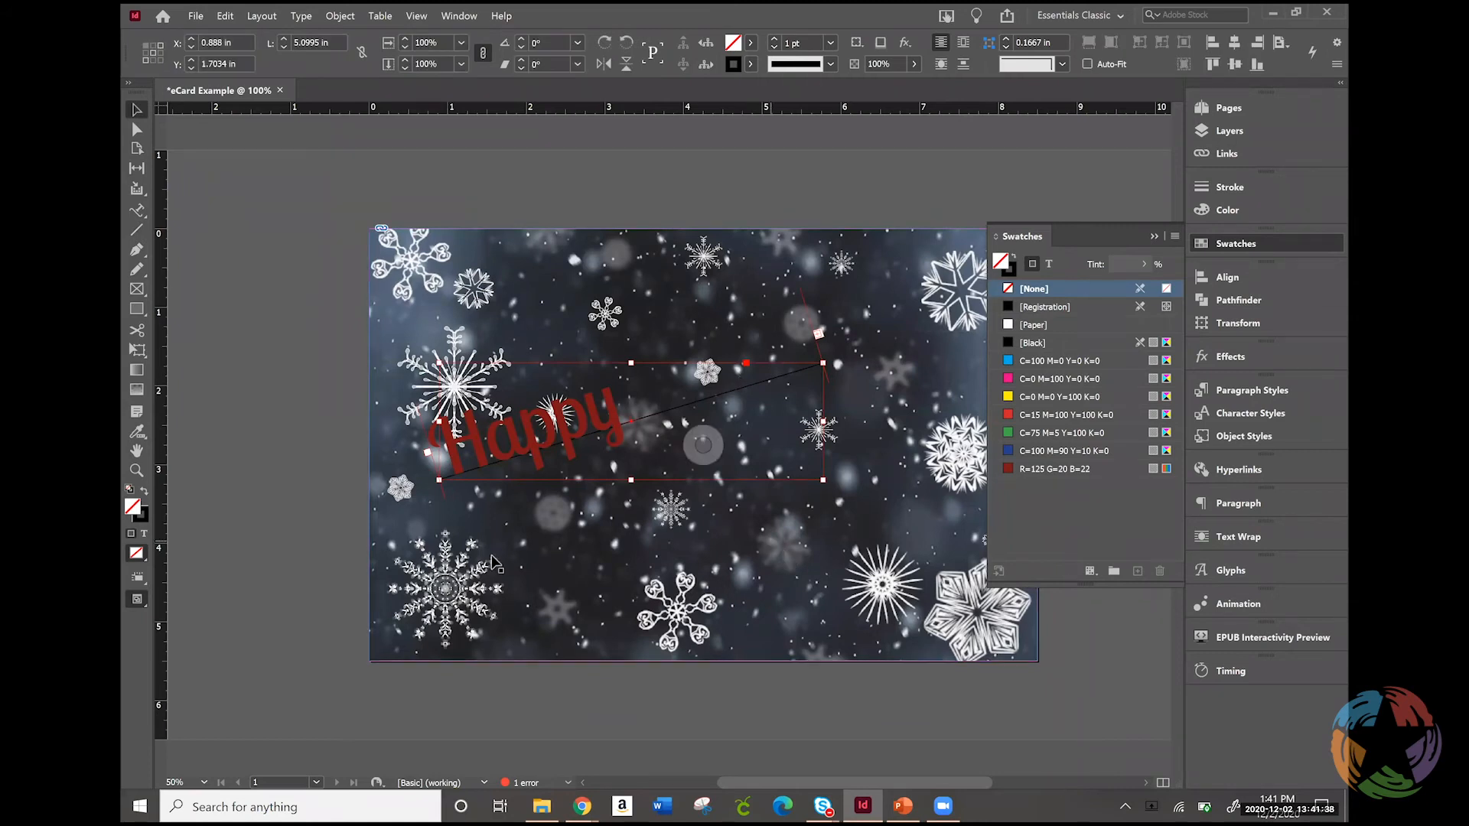
pyautogui.click(219, 507)
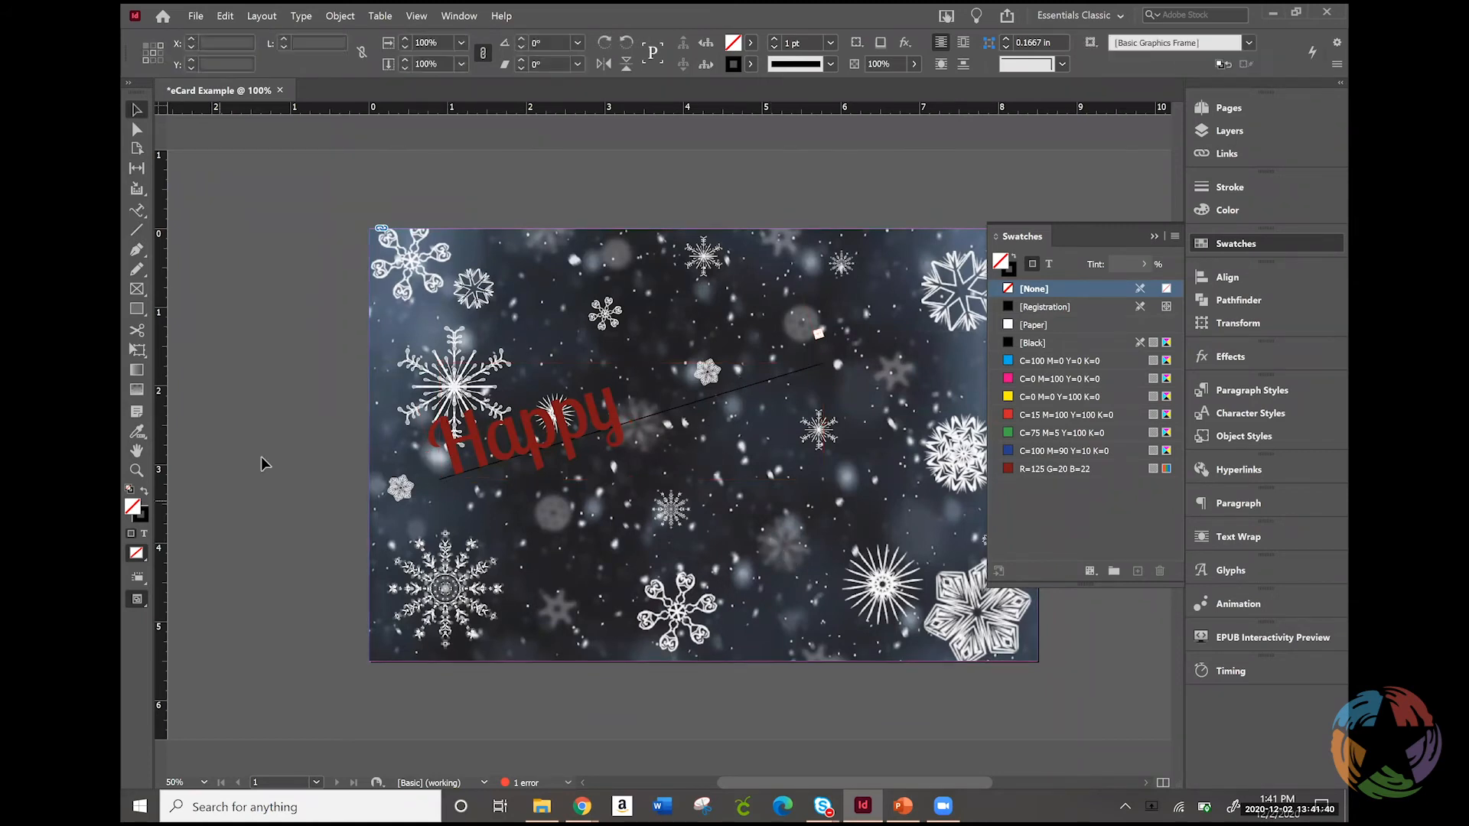
pyautogui.hotkey('ctrl', 'v')
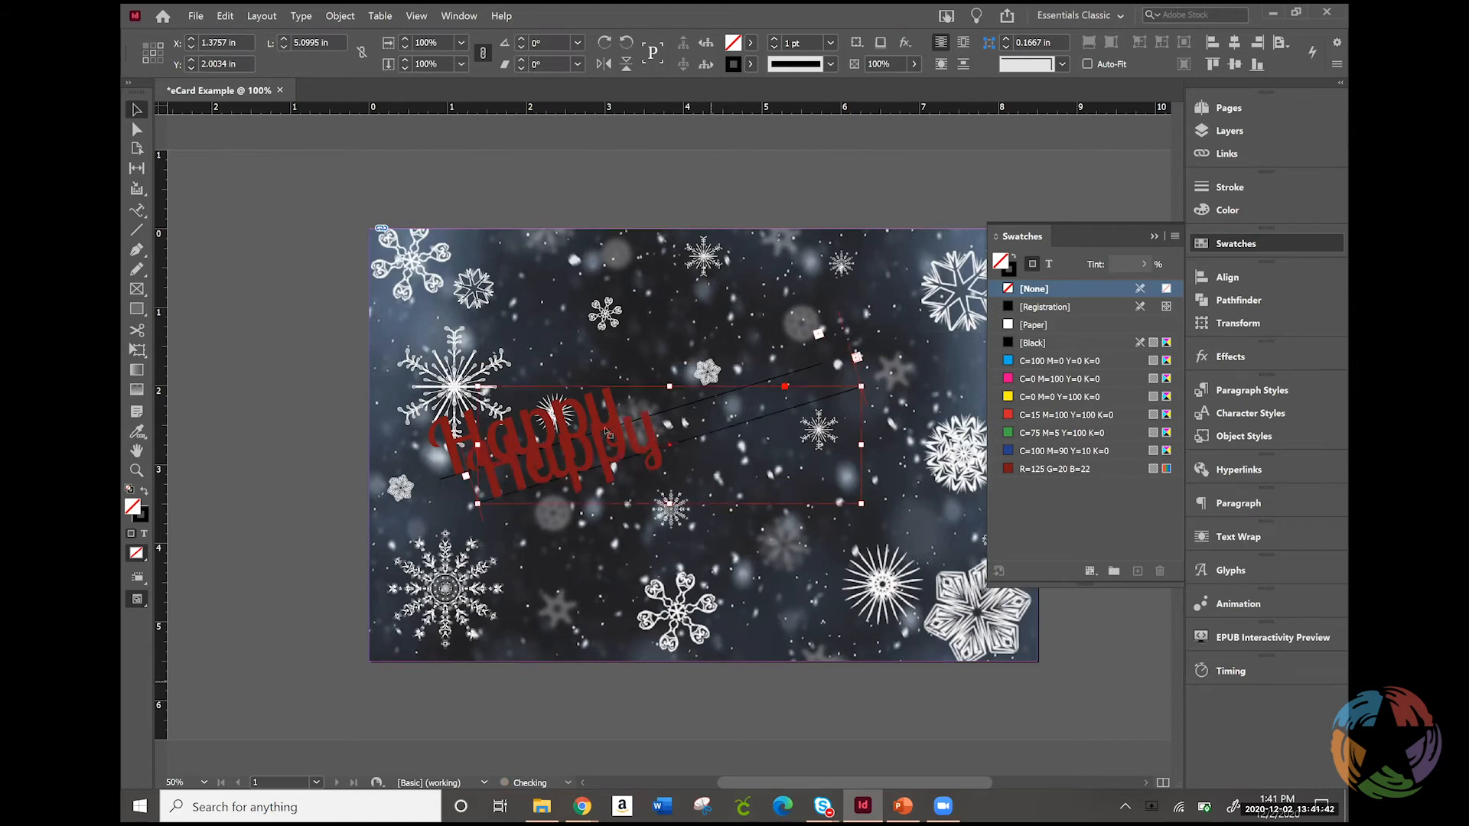
pyautogui.moveTo(602, 446); pyautogui.dragTo(751, 507)
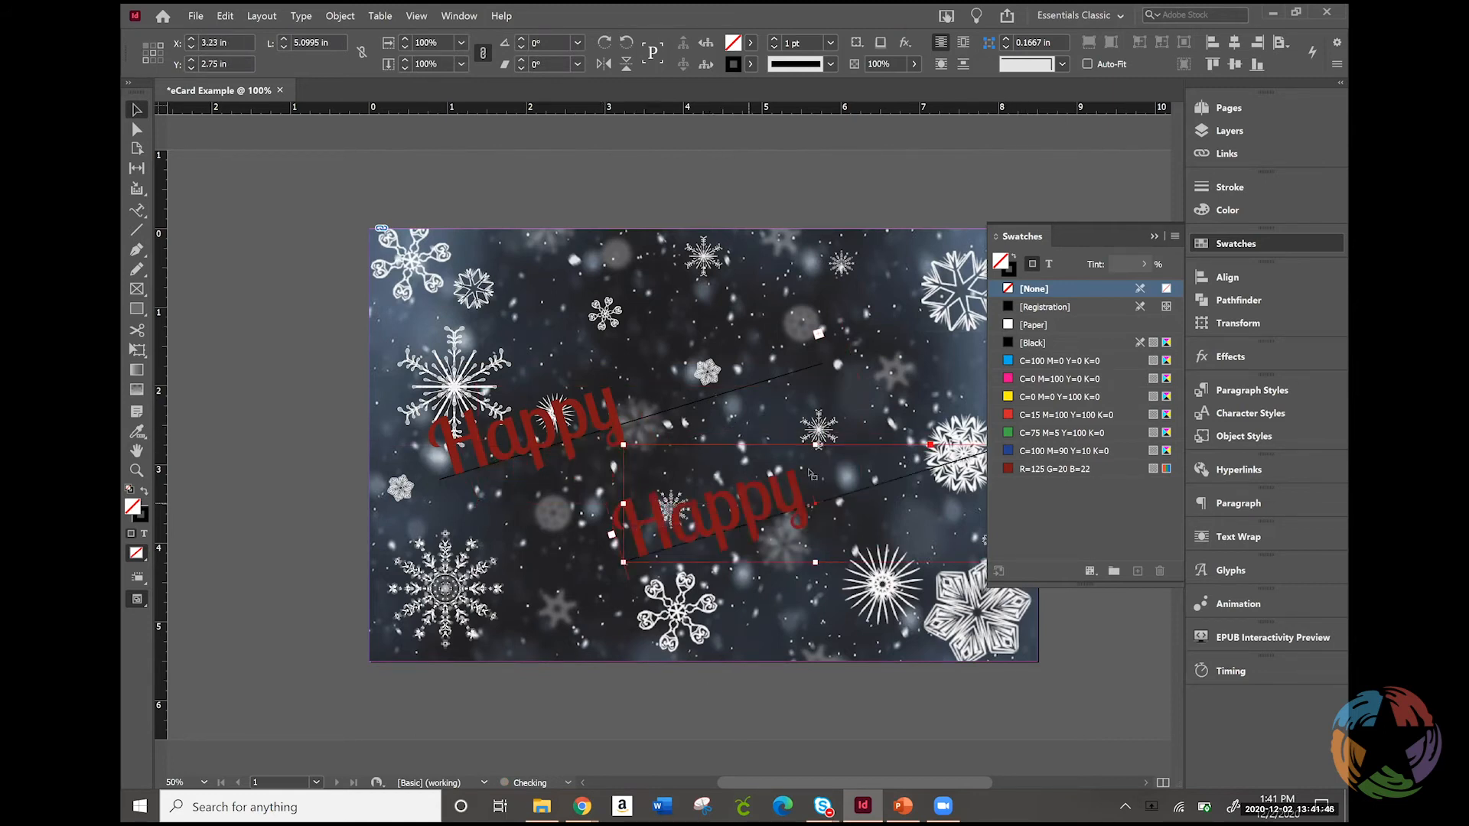
# Replace the text on the duplicated path with "Holiday"
pyautogui.doubleClick(826, 483)
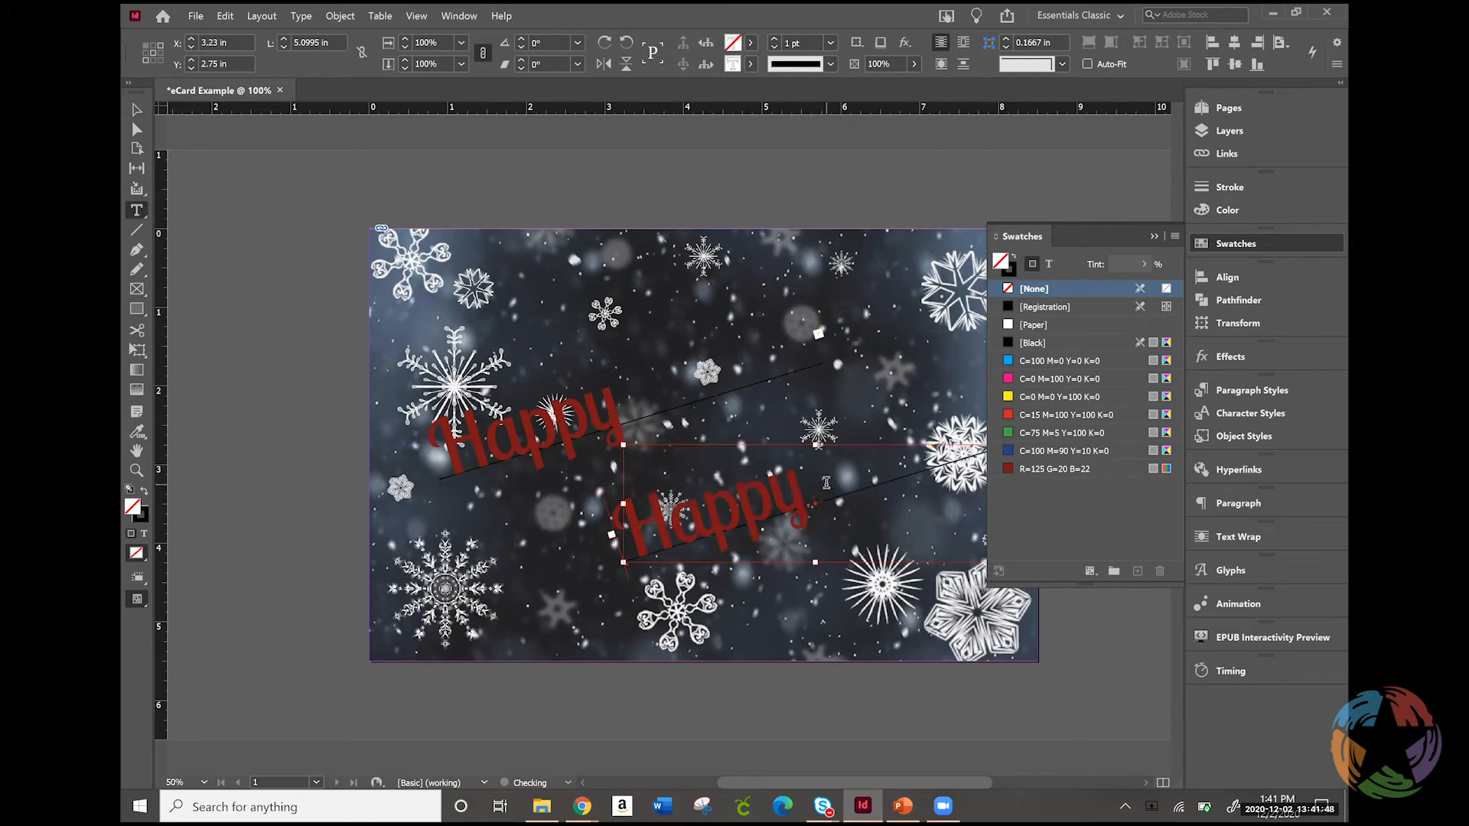
pyautogui.hotkey('ctrl', 'a')
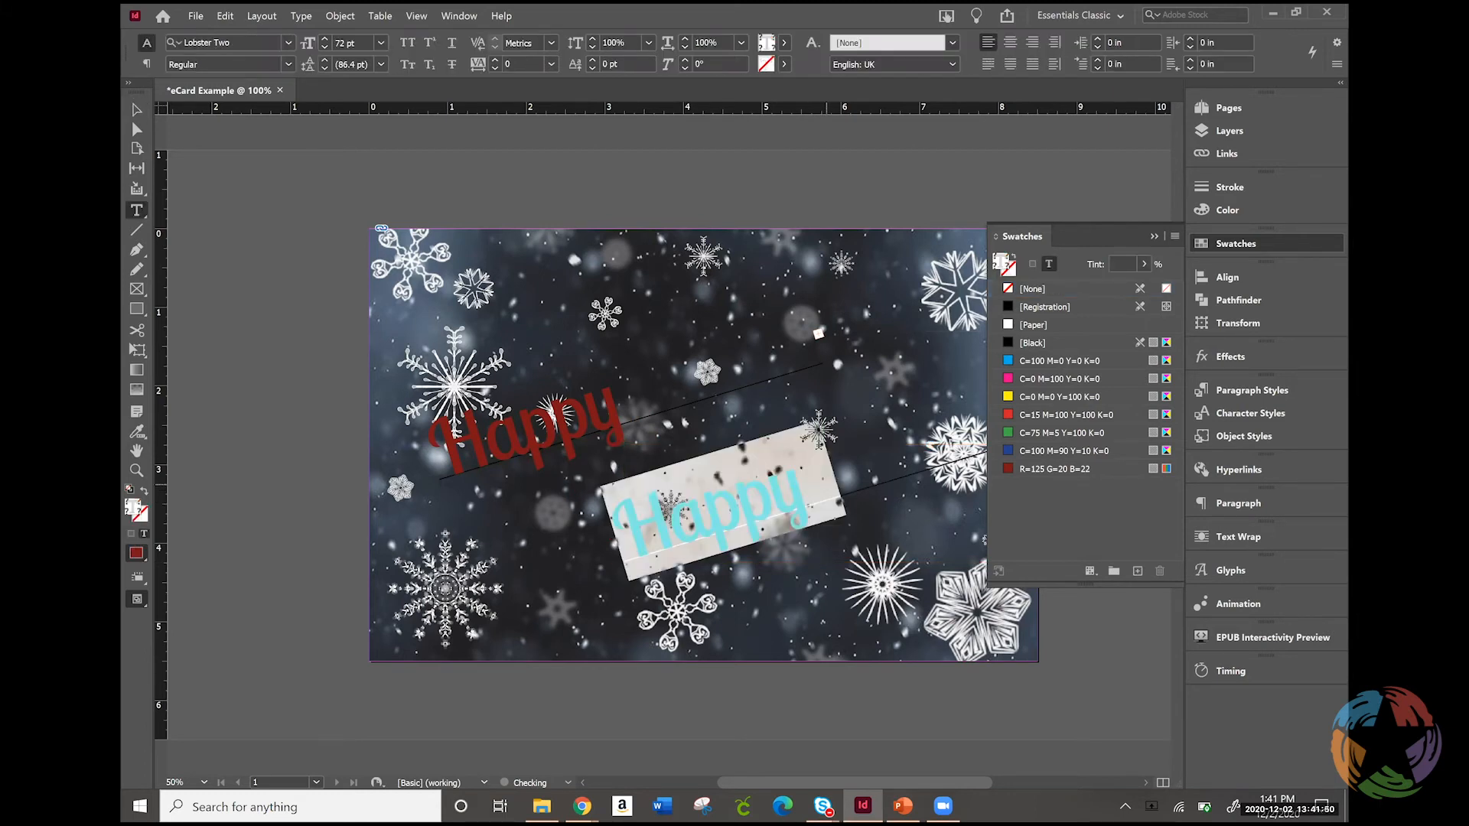
pyautogui.write('Holiday')
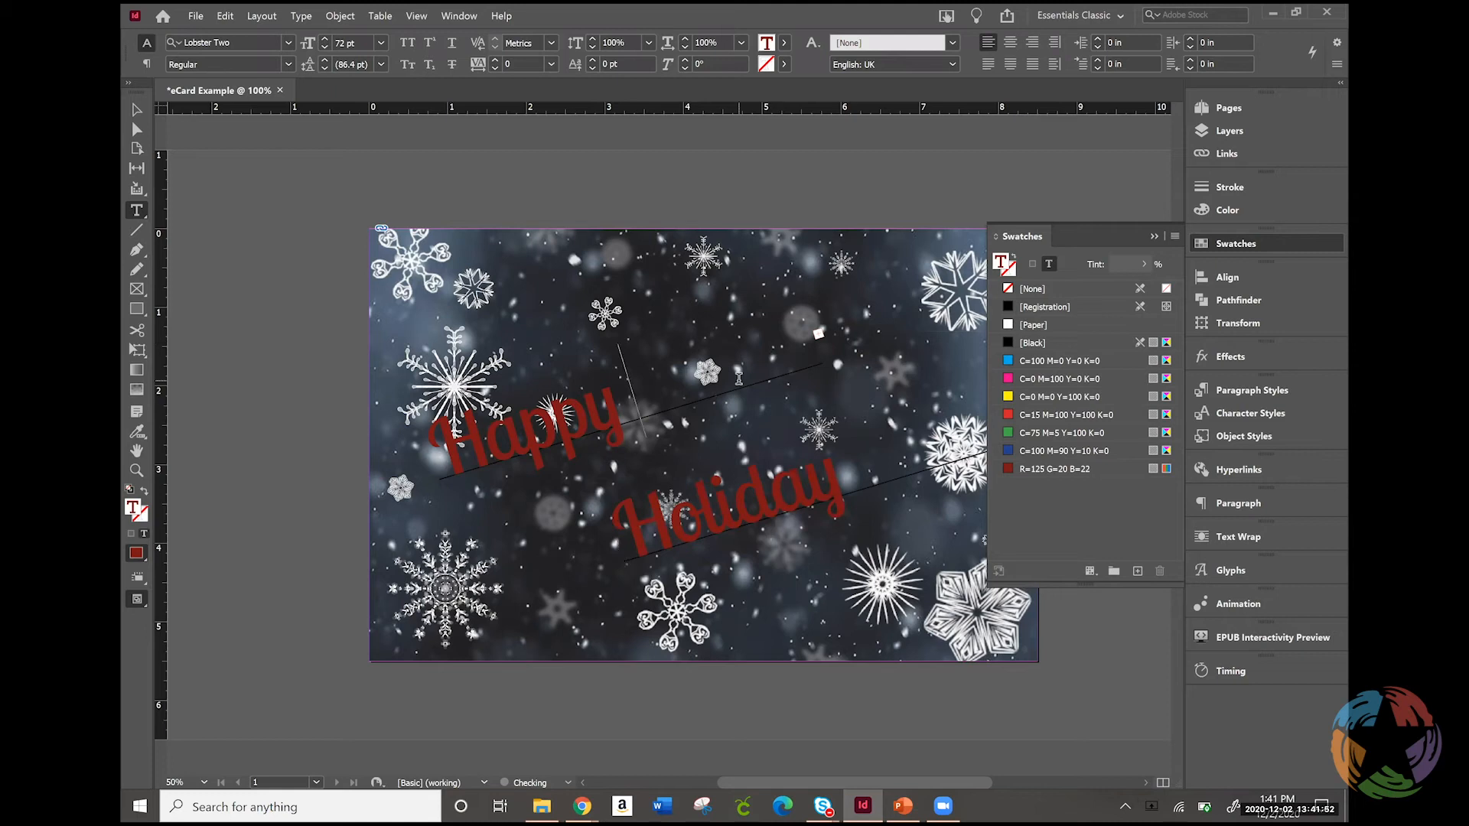
# Delete the hidden overset text after "Happy" on the original path
pyautogui.press('Delete')
pyautogui.press('Delete')
pyautogui.press('Delete')
pyautogui.press('Delete')
pyautogui.press('Delete')
pyautogui.press('Delete')
pyautogui.press('Delete')
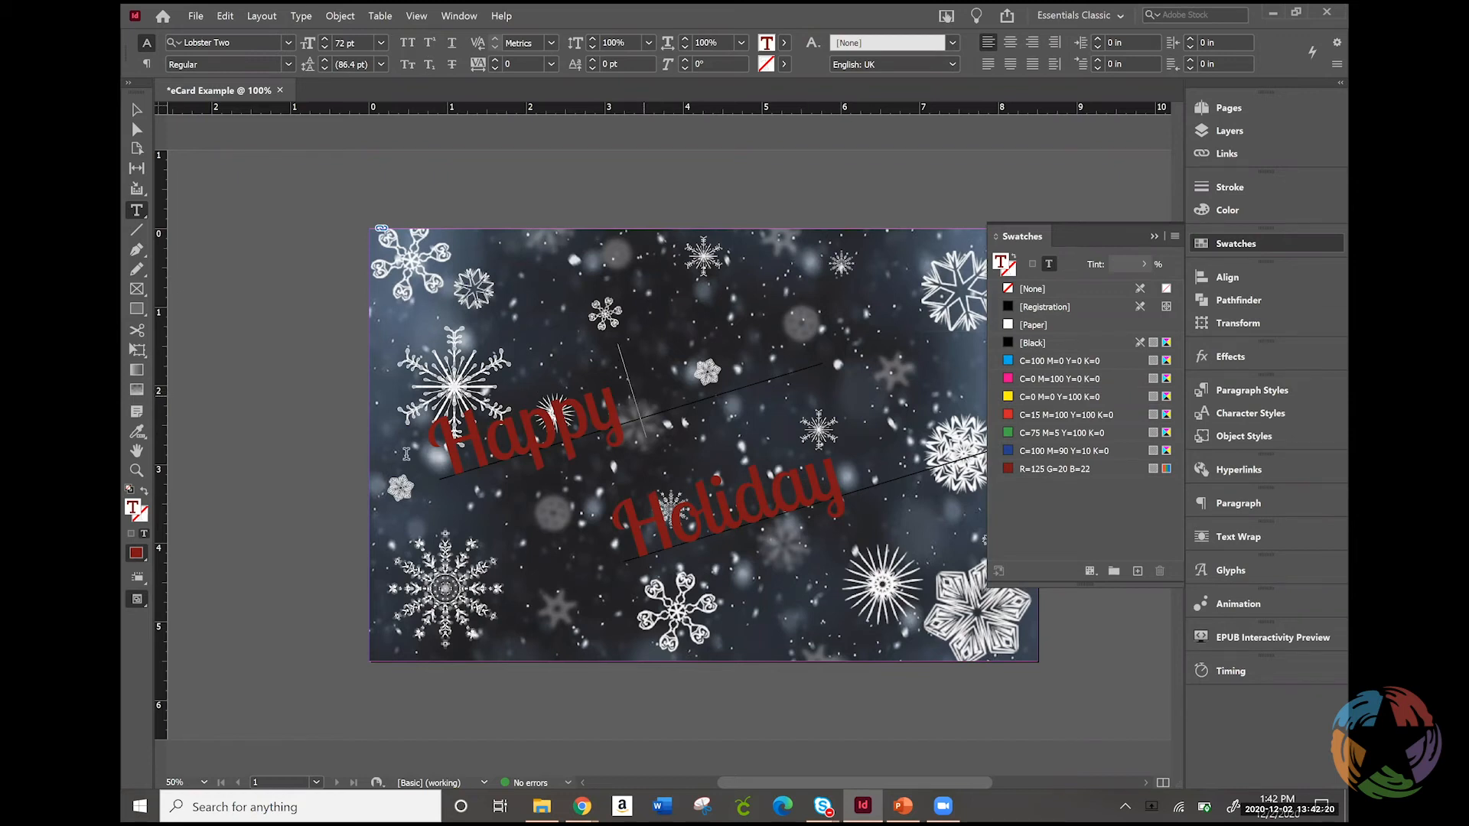
# Set the word "Happy" on the upper path to 90 pt
pyautogui.rightClick(645, 392)
pyautogui.click(507, 428)
pyautogui.doubleClick(506, 428)
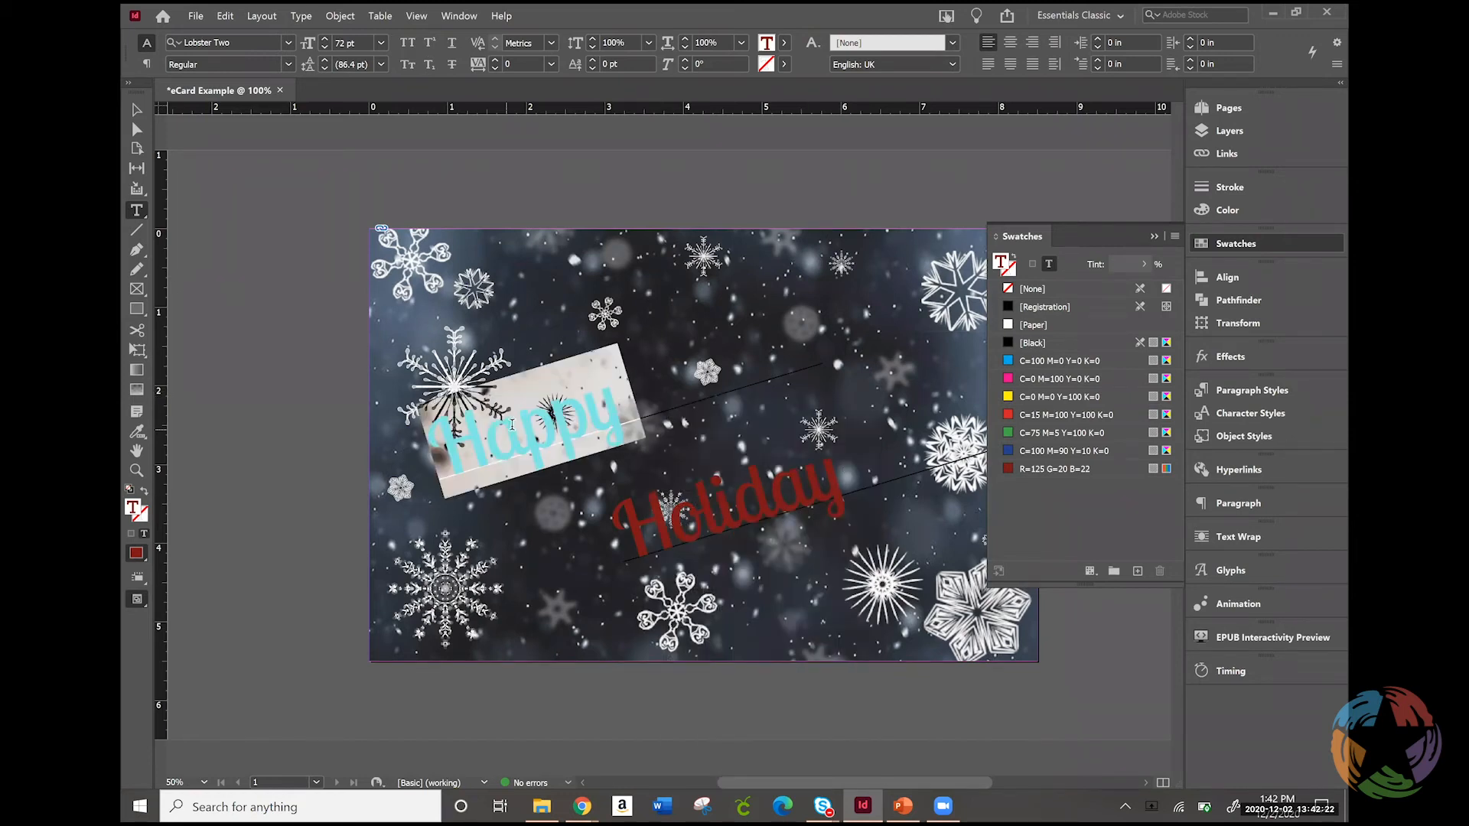
pyautogui.click(341, 42)
pyautogui.write('90')
pyautogui.press('Return')
pyautogui.click(781, 495)
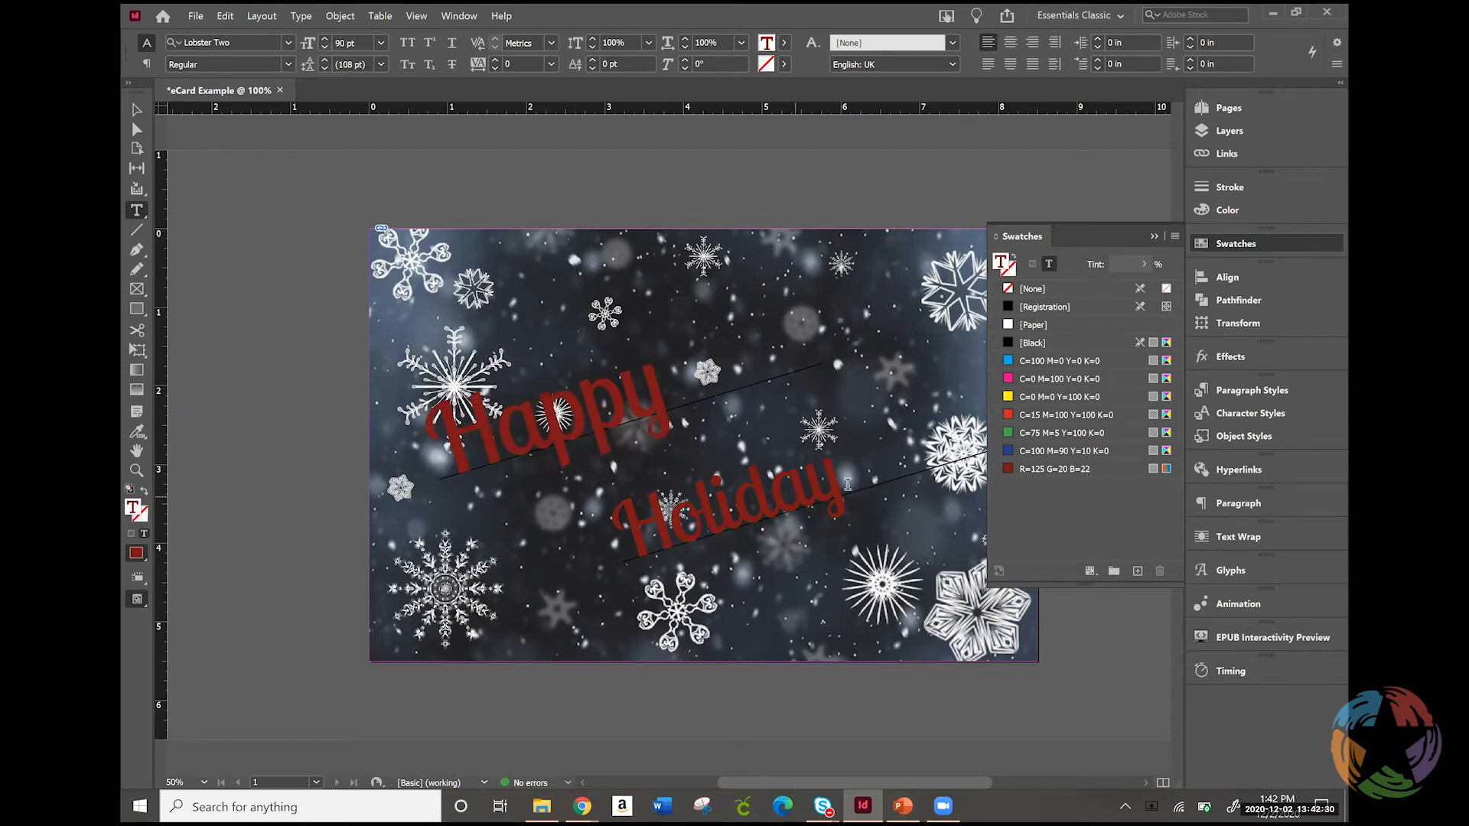
# Set the word "Holiday" on the lower path to 90 pt and add an exclamation mark at its end
pyautogui.doubleClick(619, 533)
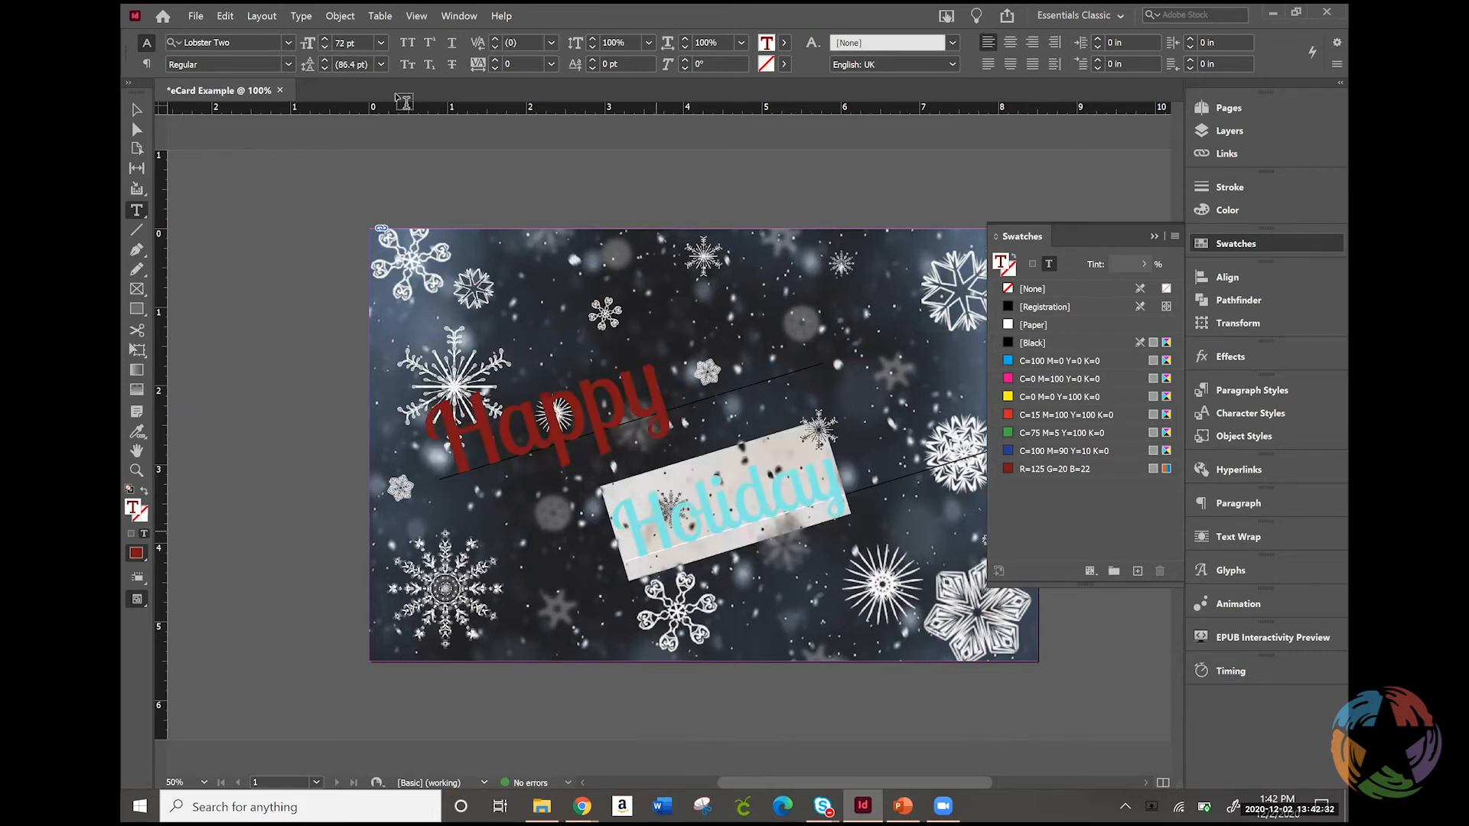
pyautogui.click(341, 42)
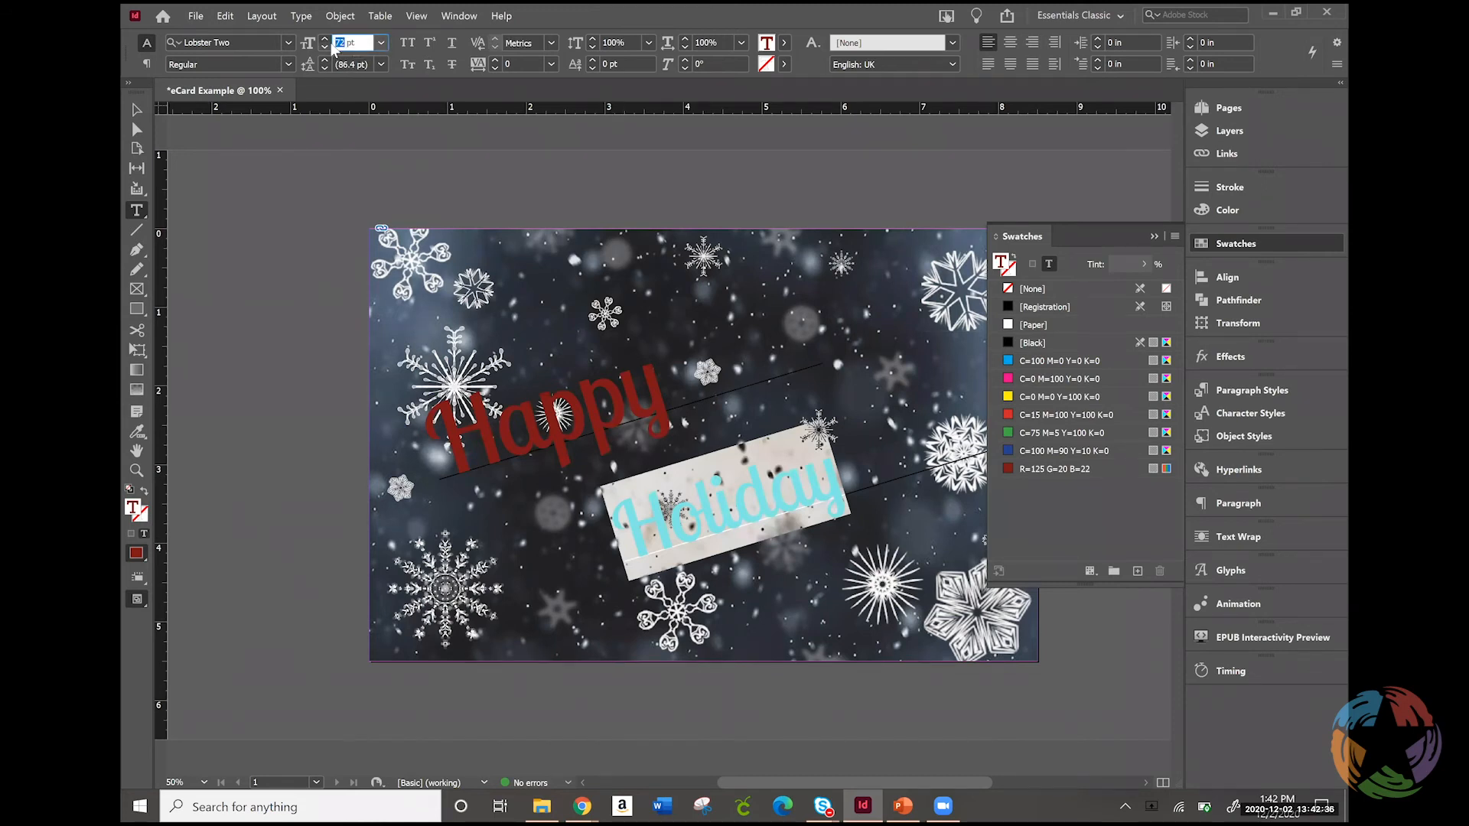
pyautogui.write('90')
pyautogui.press('Return')
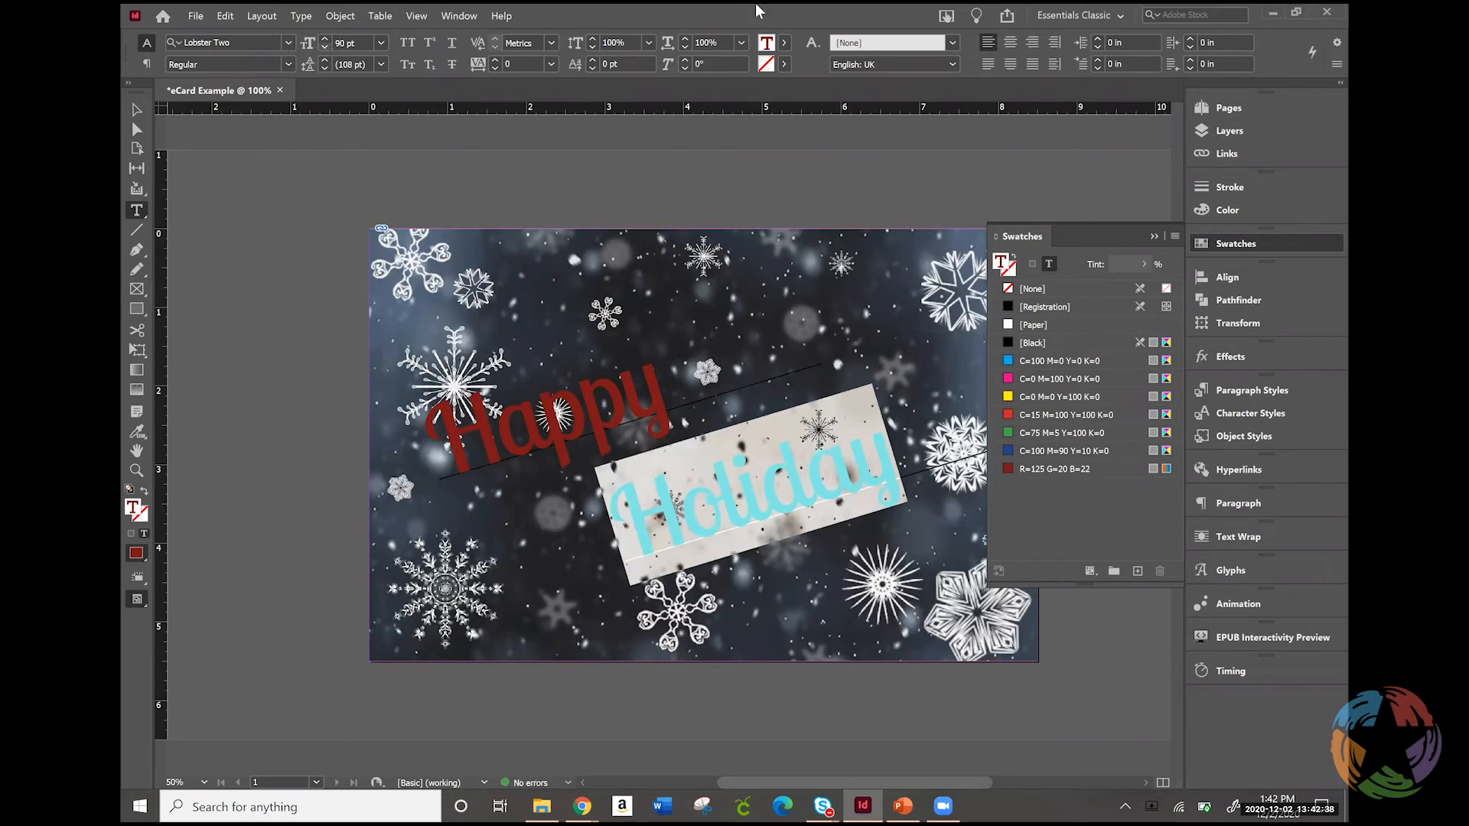
pyautogui.click(901, 470)
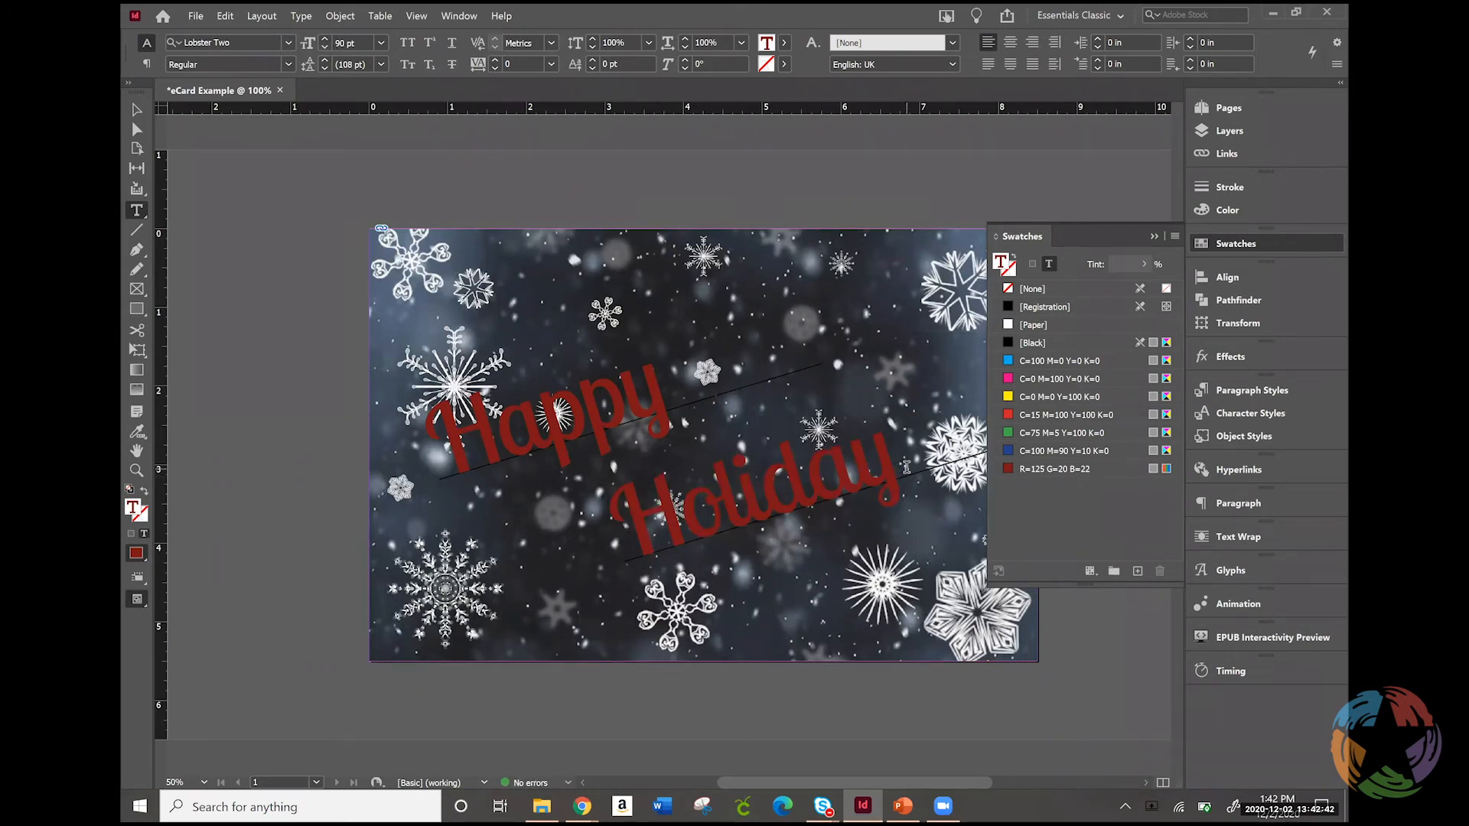
pyautogui.write('!')
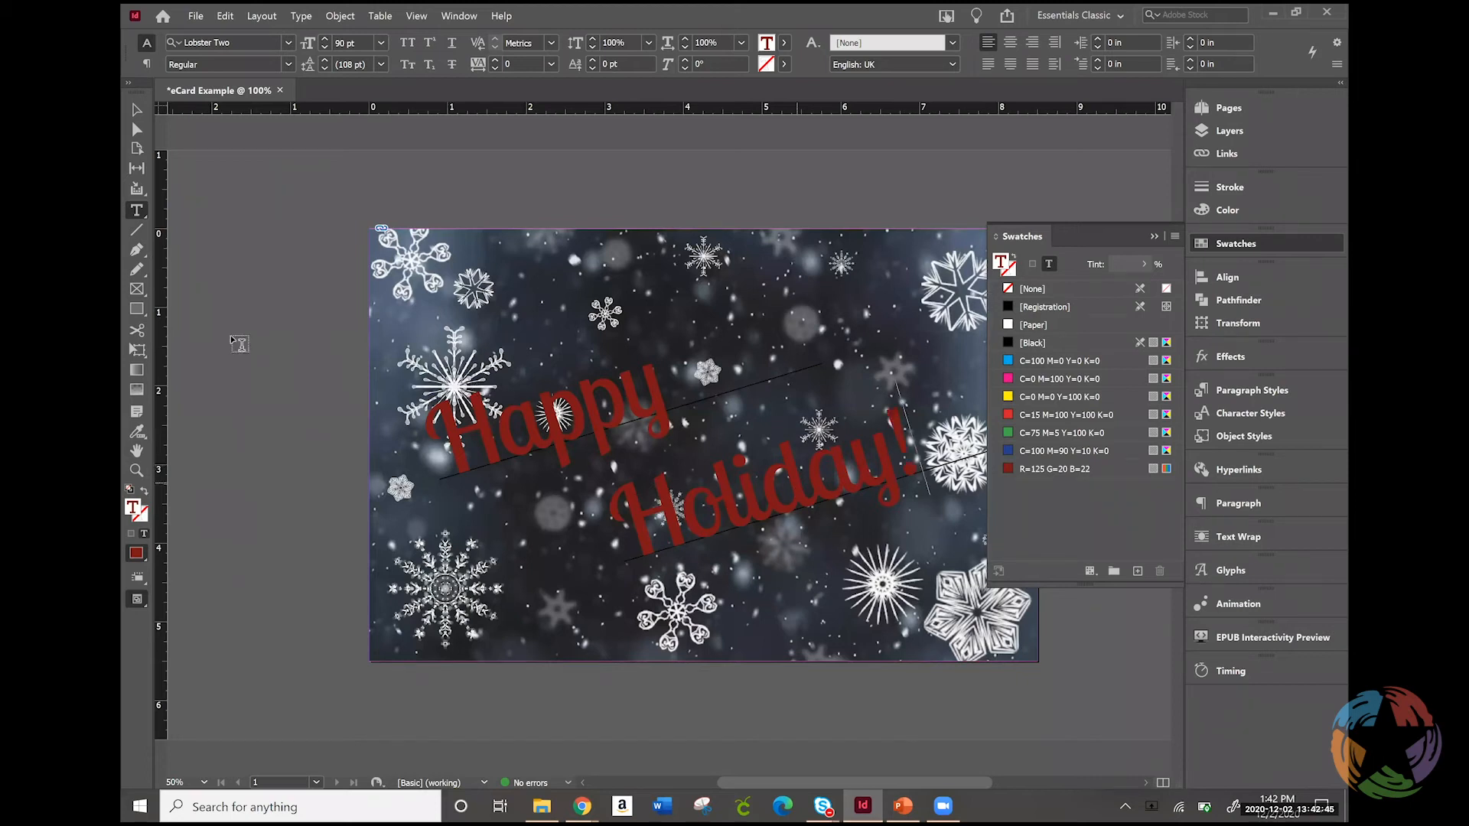
# Set the stroke of both the "Happy" and "Holiday!" path lines to None, and close the swatches
pyautogui.click(136, 111)
pyautogui.click(756, 545)
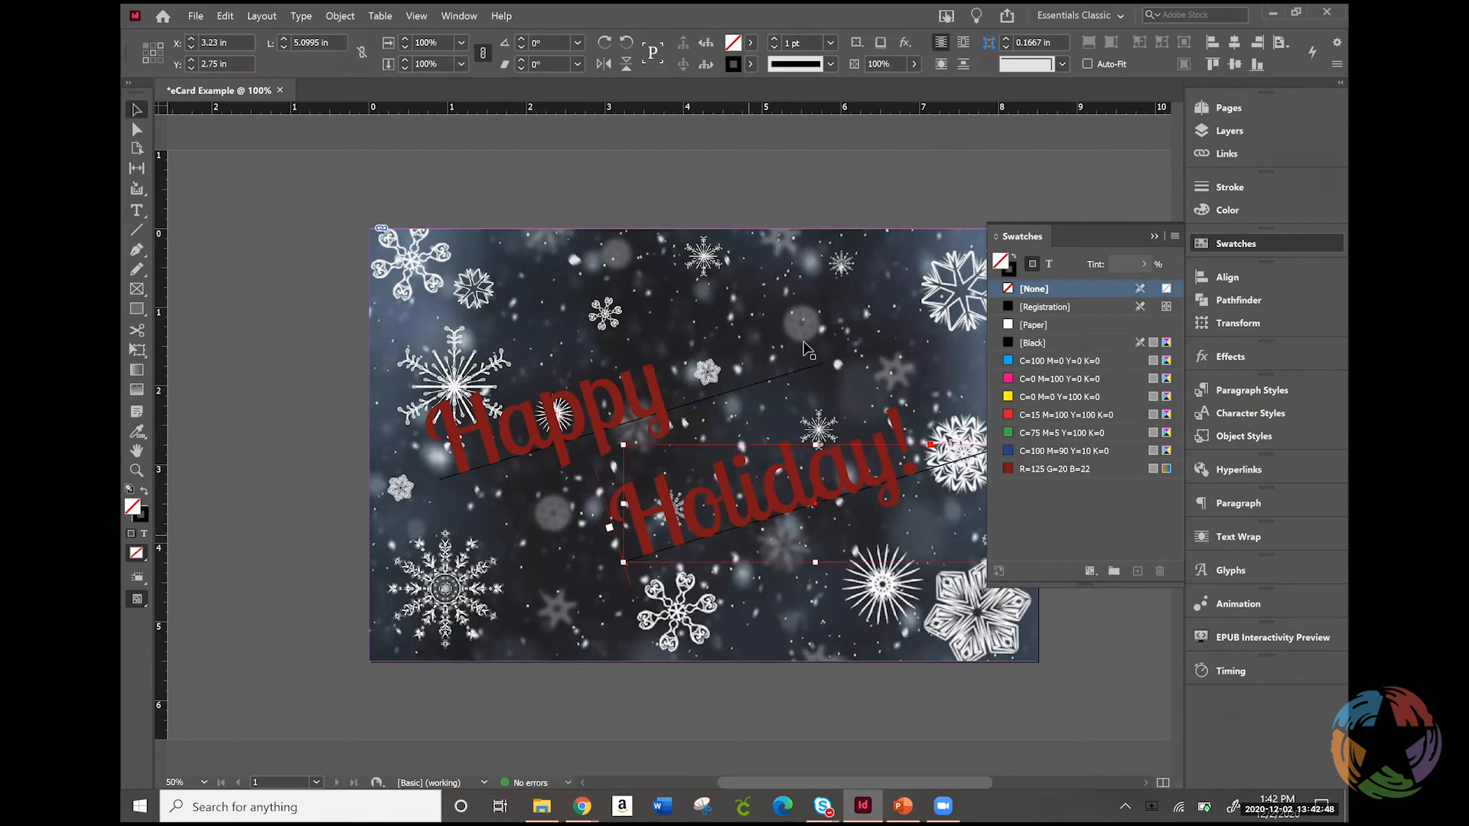
pyautogui.click(793, 371)
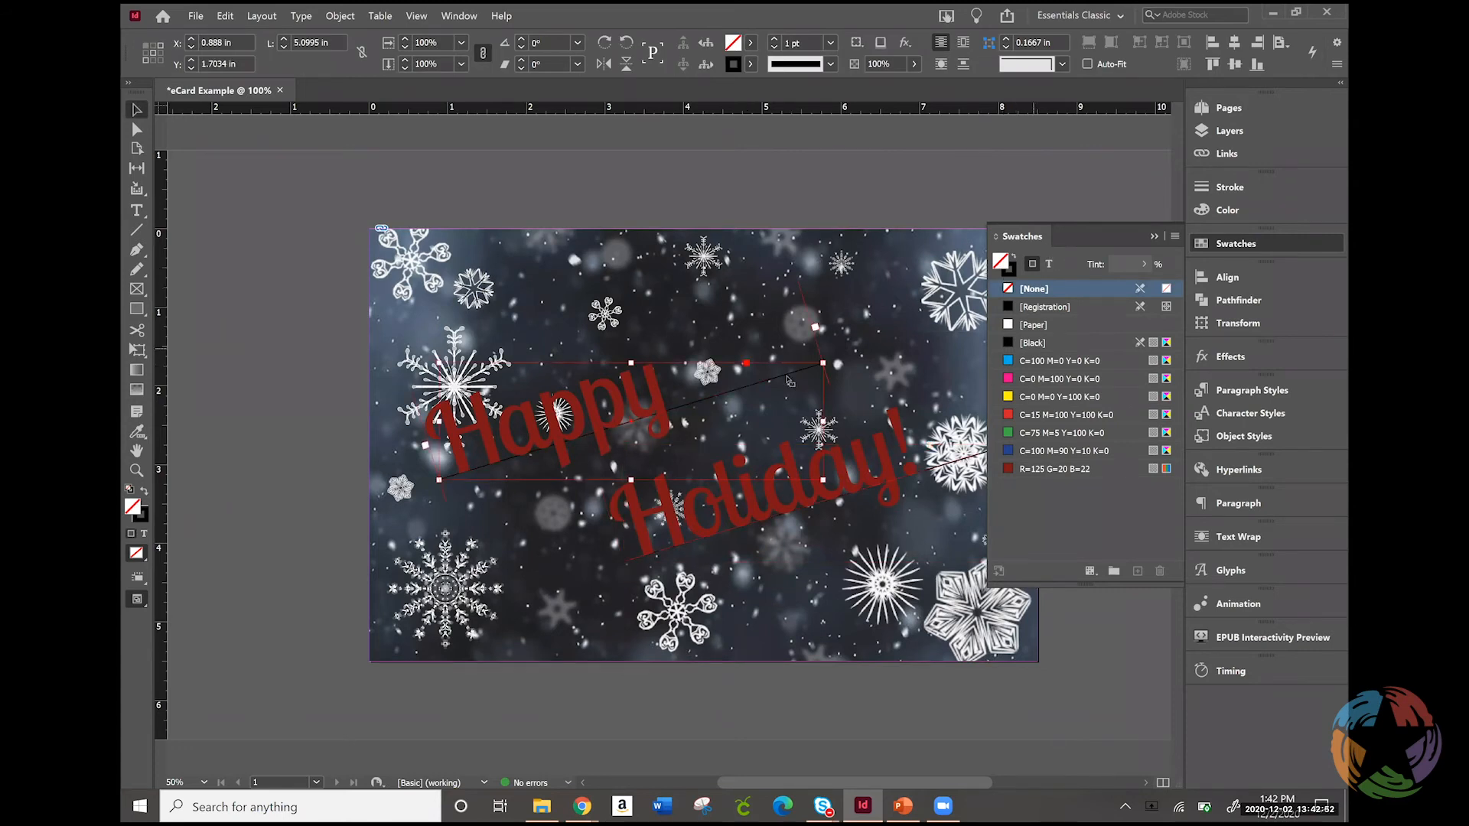
pyautogui.click(1013, 269)
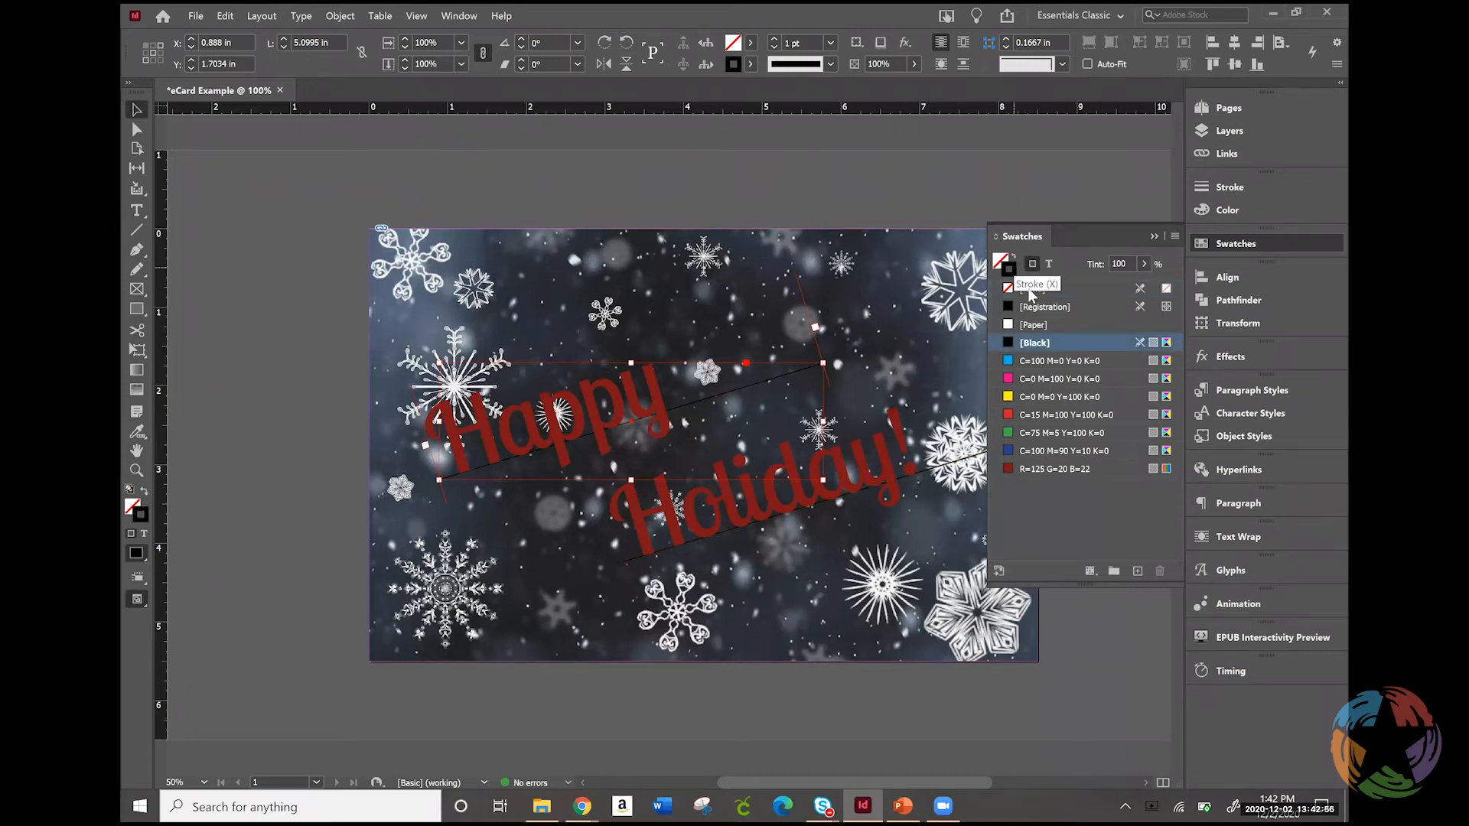
pyautogui.click(1030, 291)
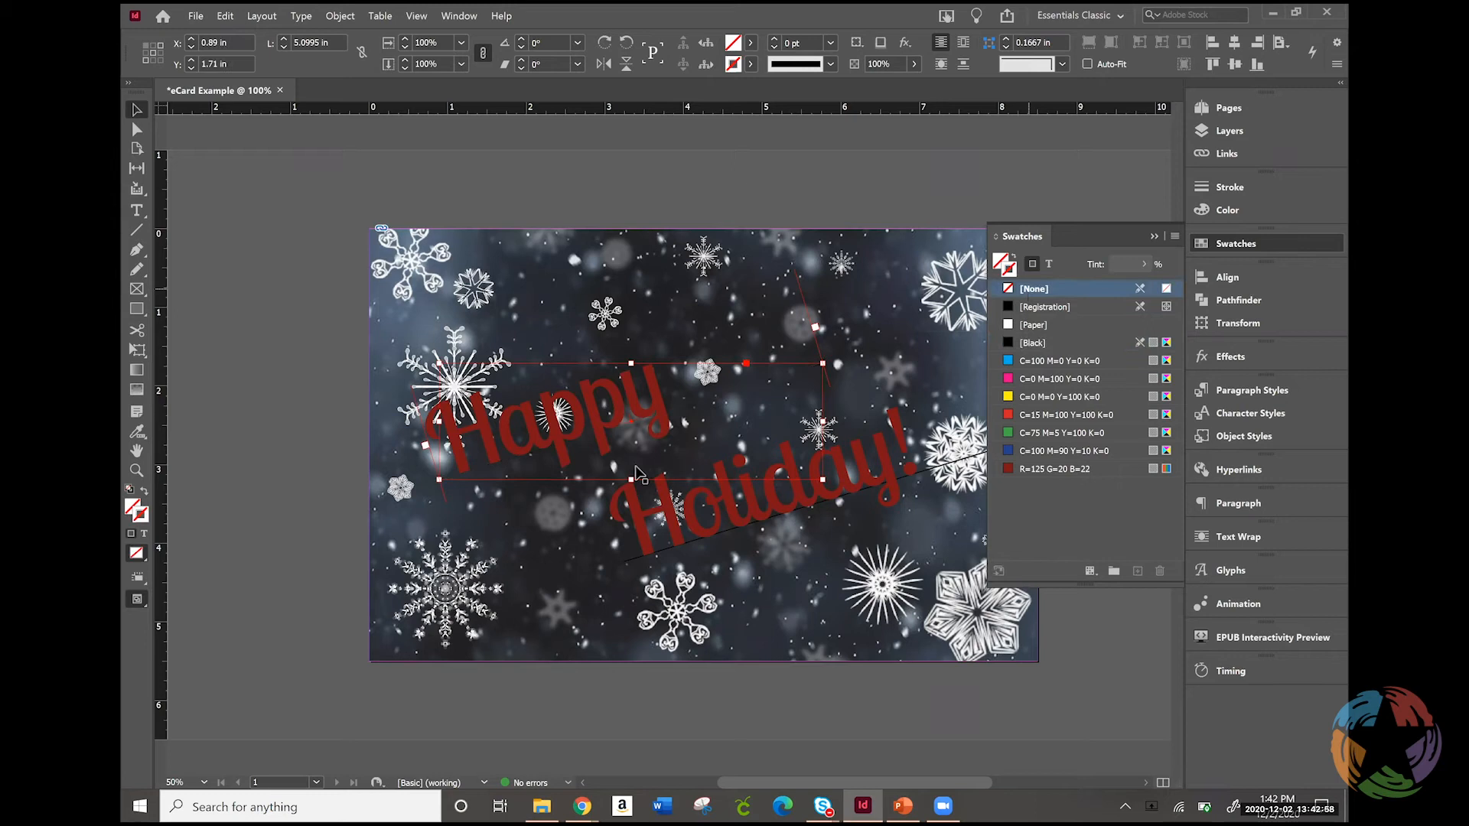
pyautogui.click(958, 462)
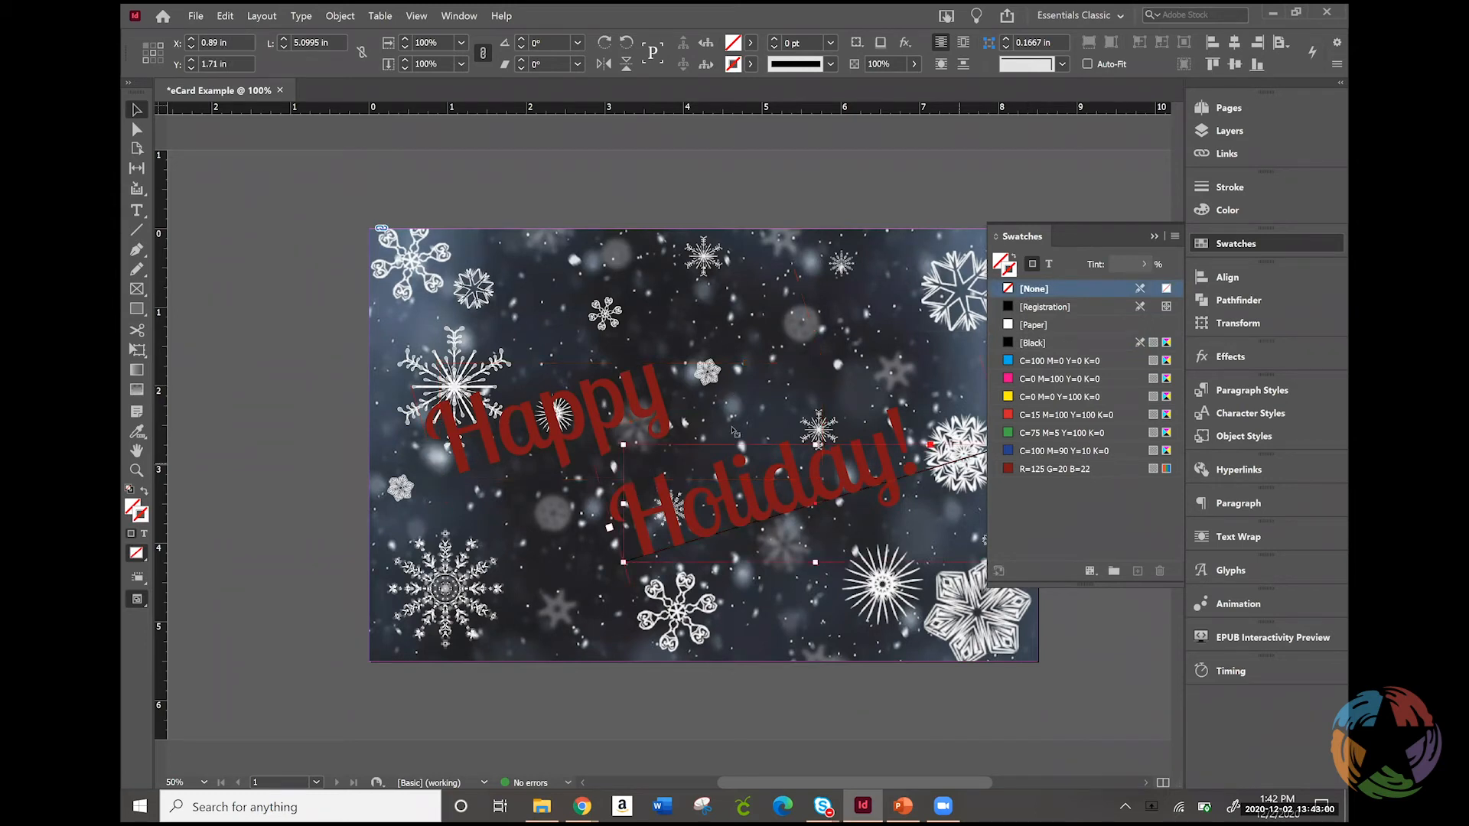
pyautogui.click(1041, 289)
pyautogui.click(725, 370)
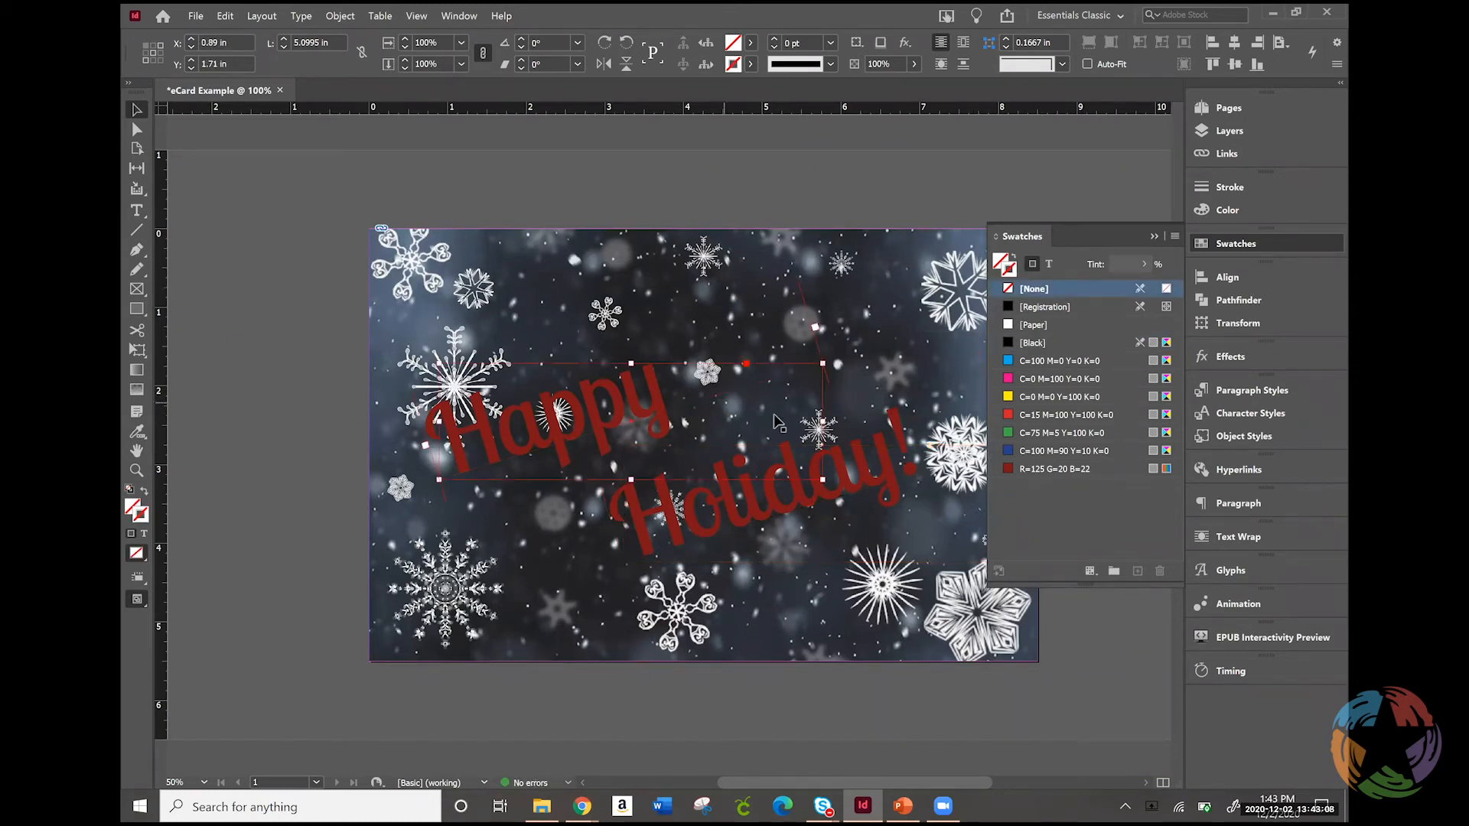
pyautogui.click(725, 403)
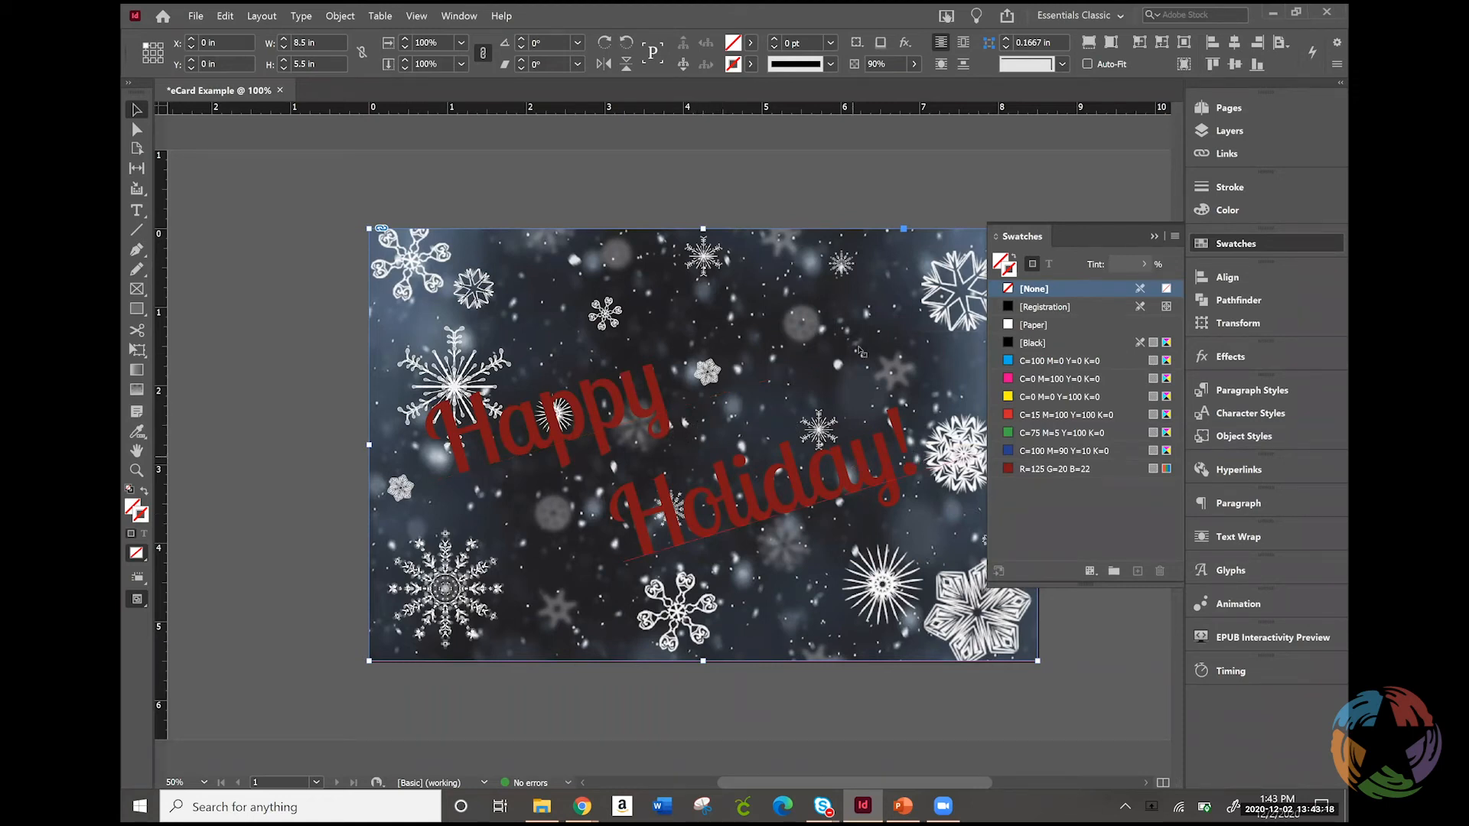
pyautogui.click(1273, 243)
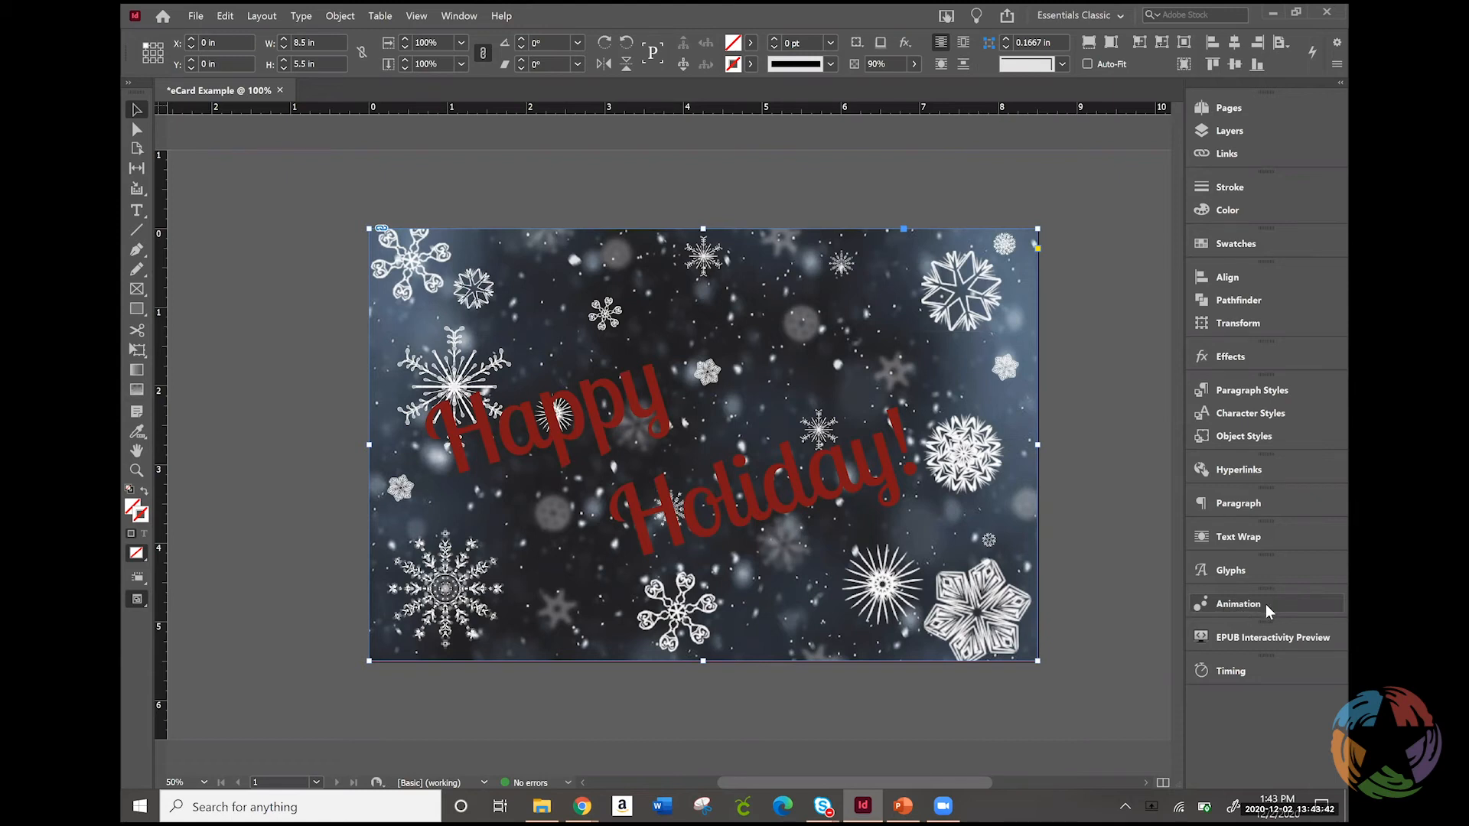
# Draw an empty rectangle frame about 1.08 in by 1.1 in above "Holiday!" on the Graphics layer and show the layer list
pyautogui.click(138, 290)
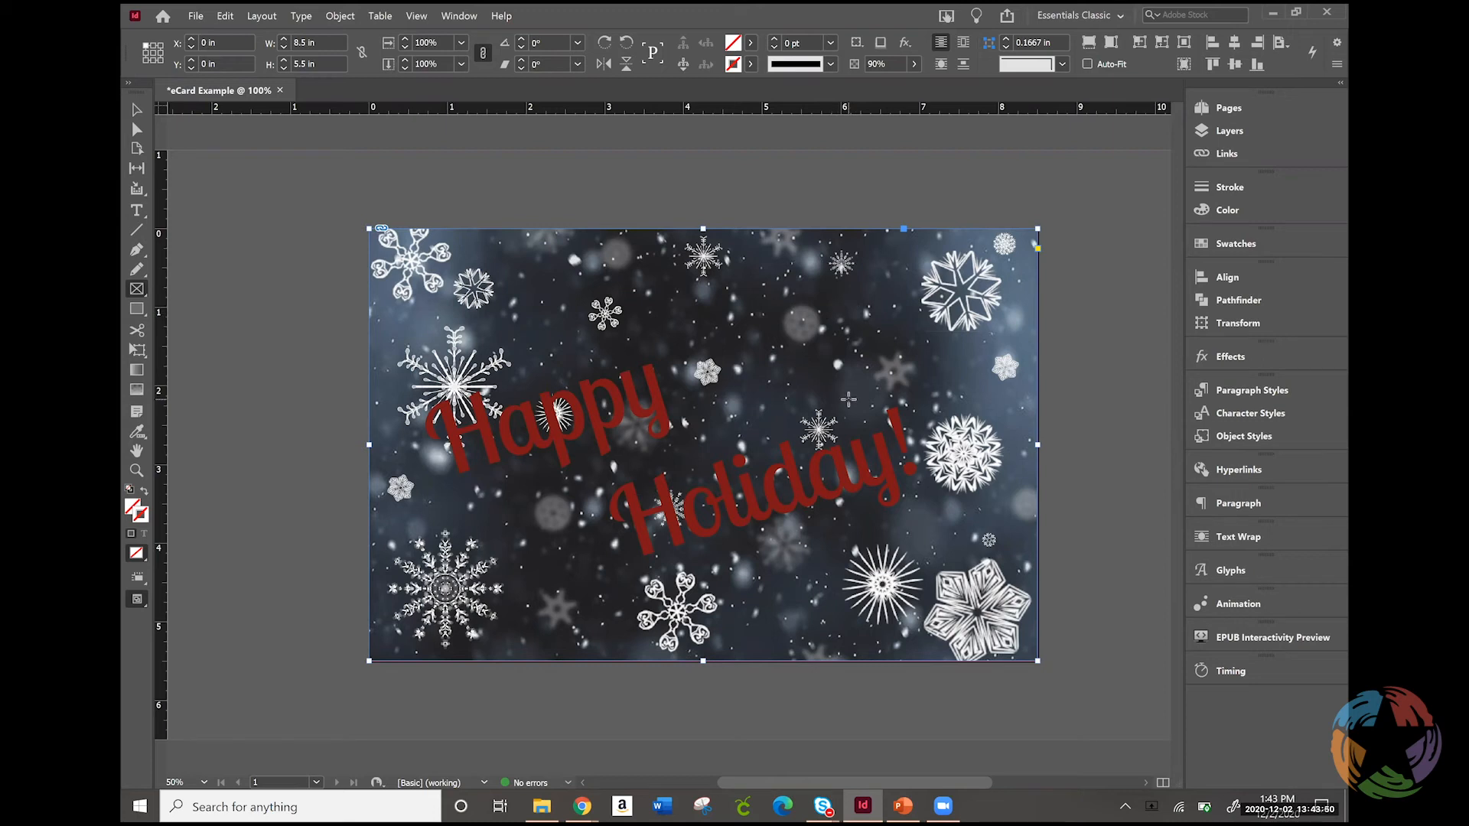
pyautogui.moveTo(831, 300); pyautogui.dragTo(912, 381)
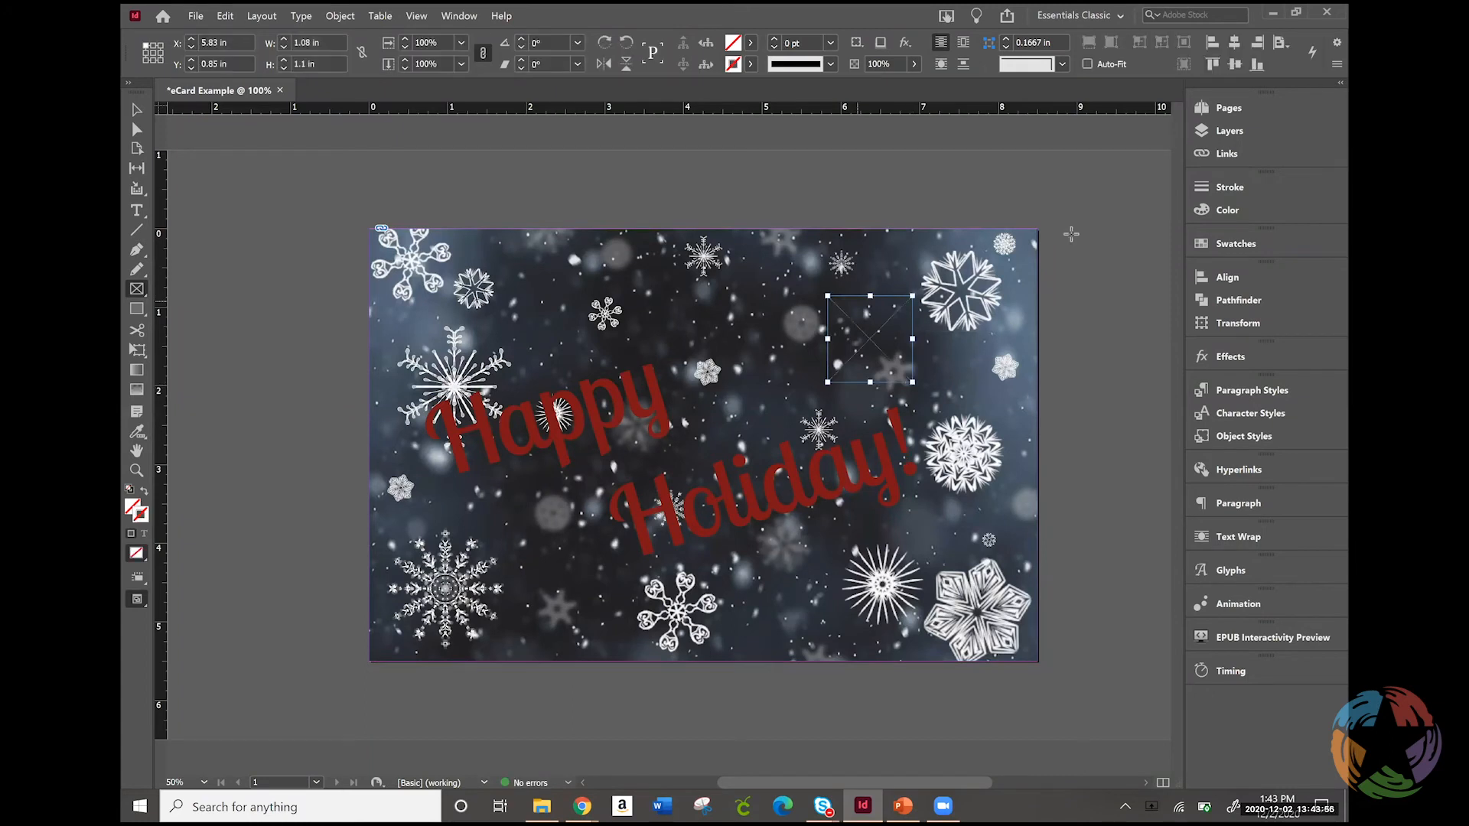
pyautogui.click(1229, 131)
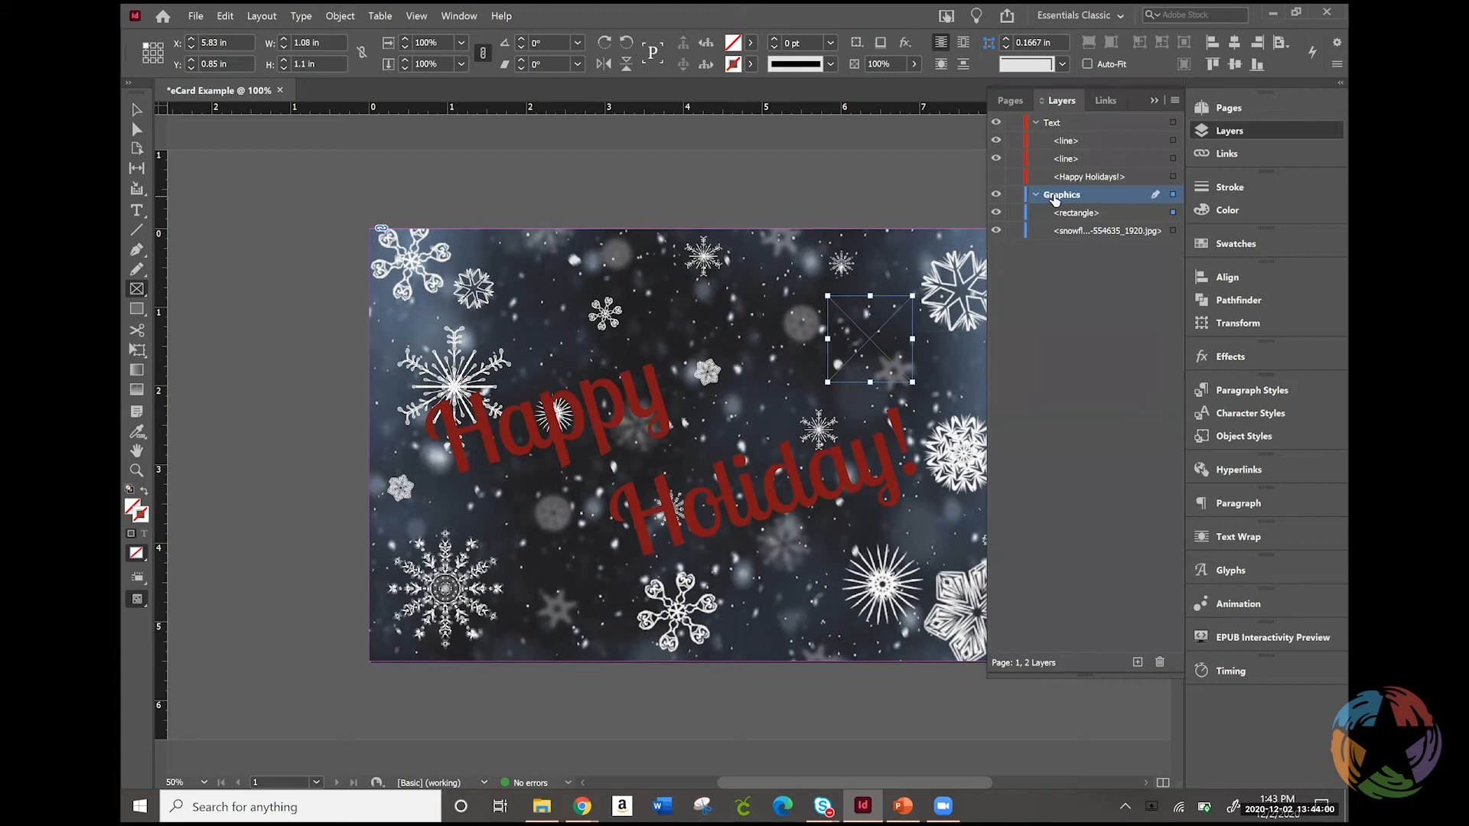
pyautogui.rightClick(1069, 216)
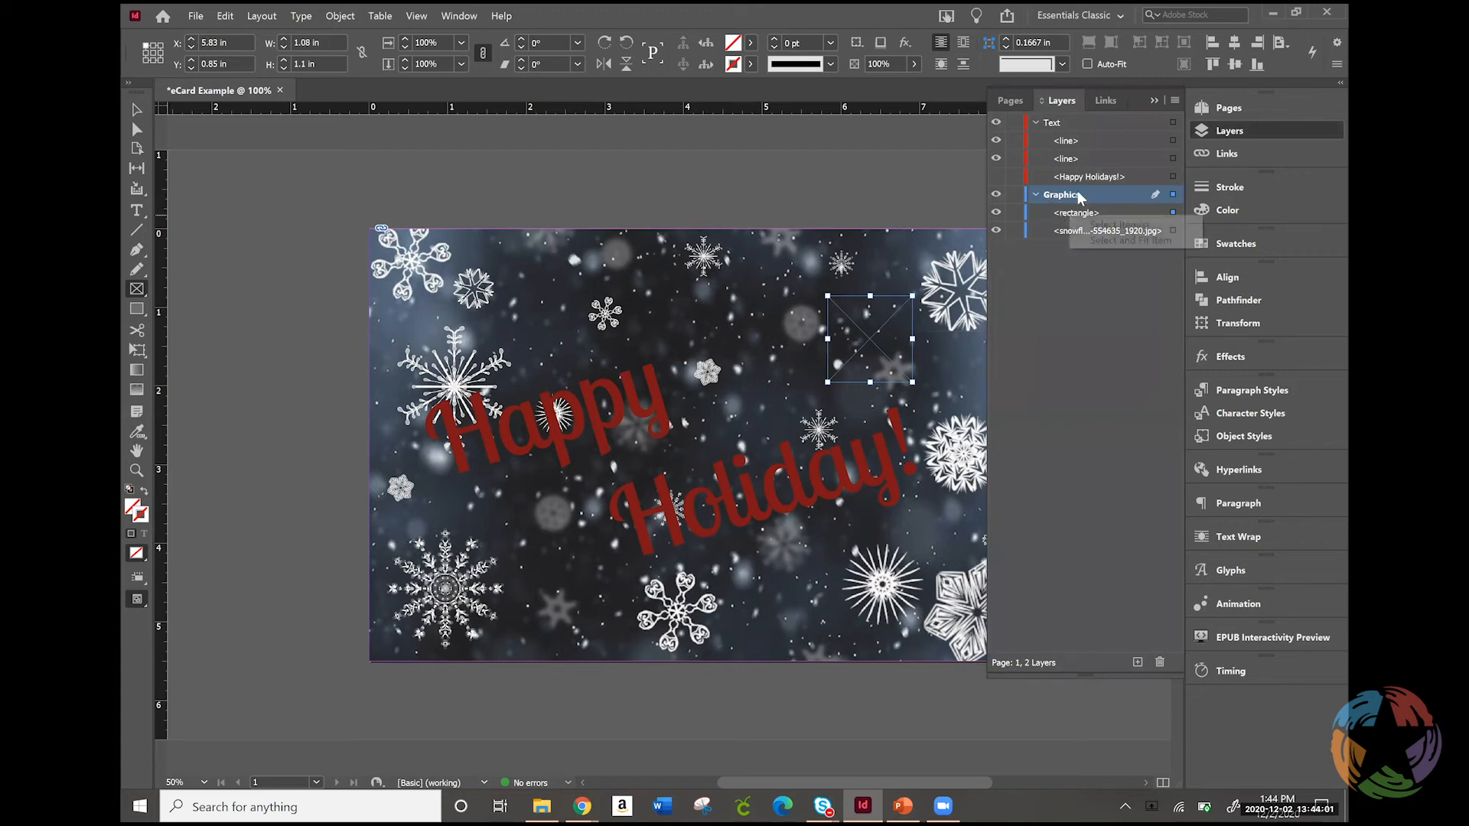
# Make the Text layer active and draw an empty rectangle frame about 1.08 in by 0.98 in above "Happy"
pyautogui.click(1052, 126)
pyautogui.moveTo(494, 266); pyautogui.dragTo(577, 342)
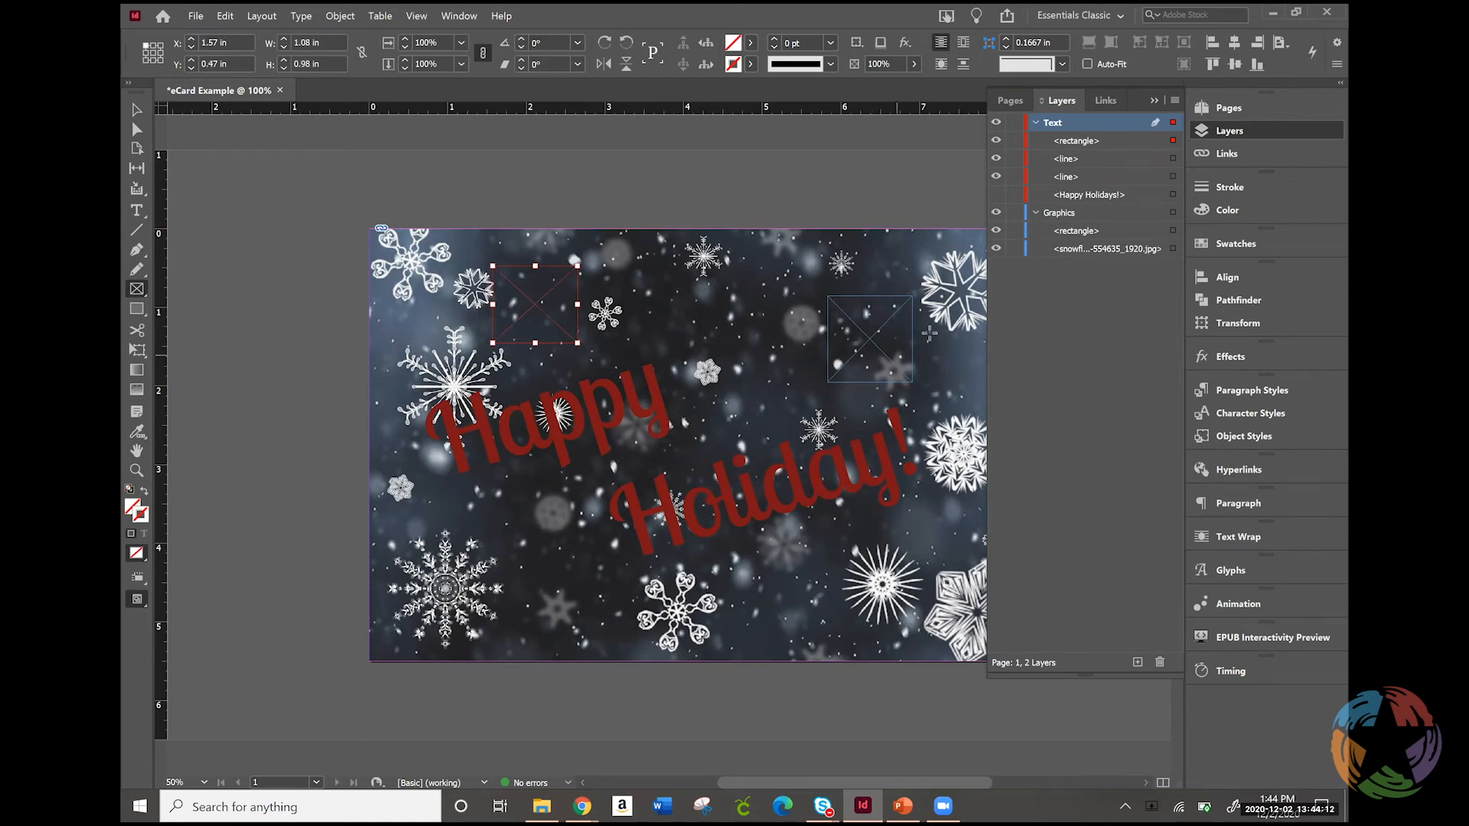
# Move the empty rectangle frame above "Happy" from the Text layer to the top of the Graphics layer
pyautogui.click(1086, 142)
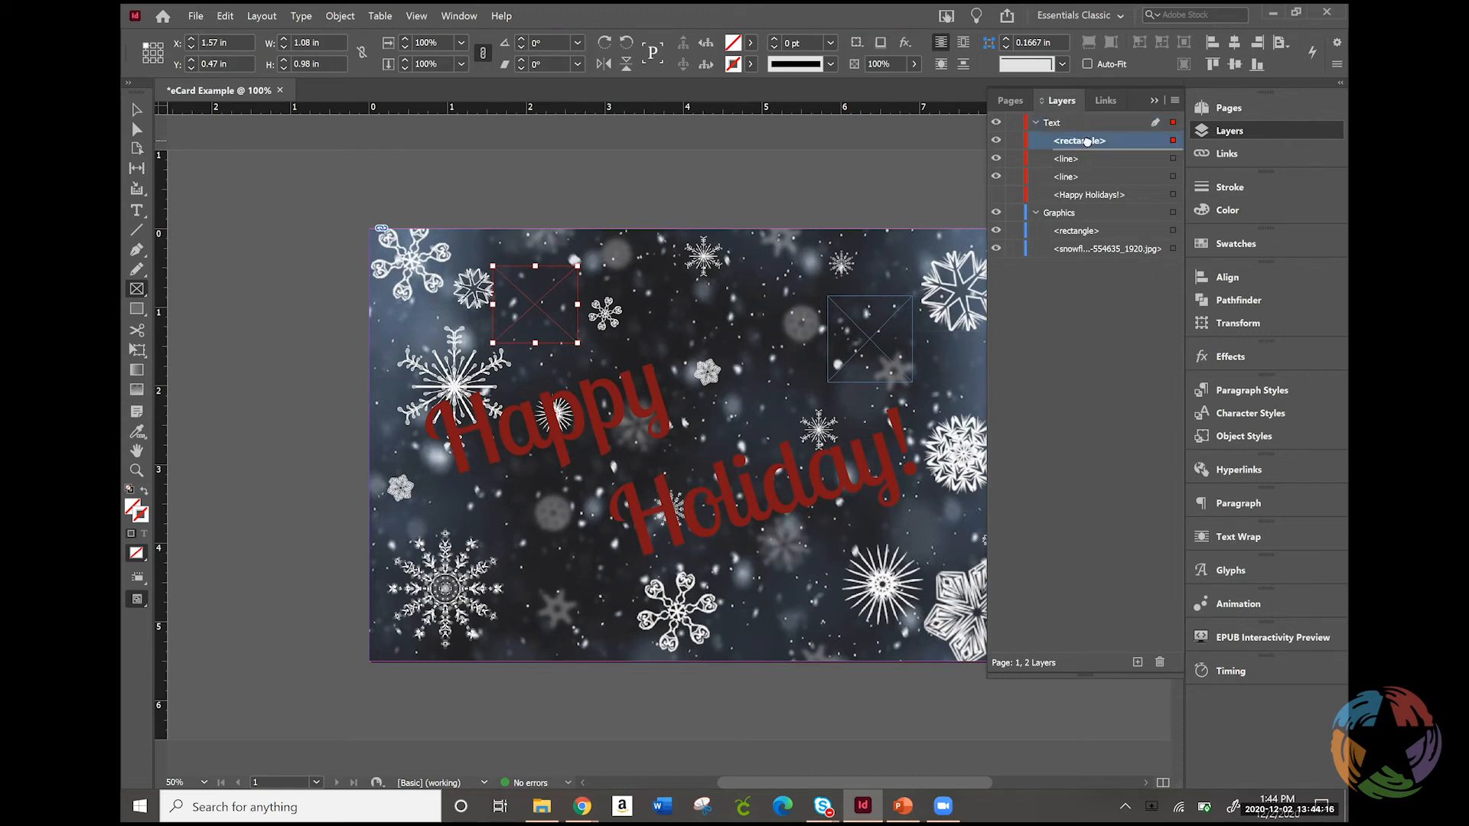
pyautogui.moveTo(1086, 142); pyautogui.dragTo(1093, 229)
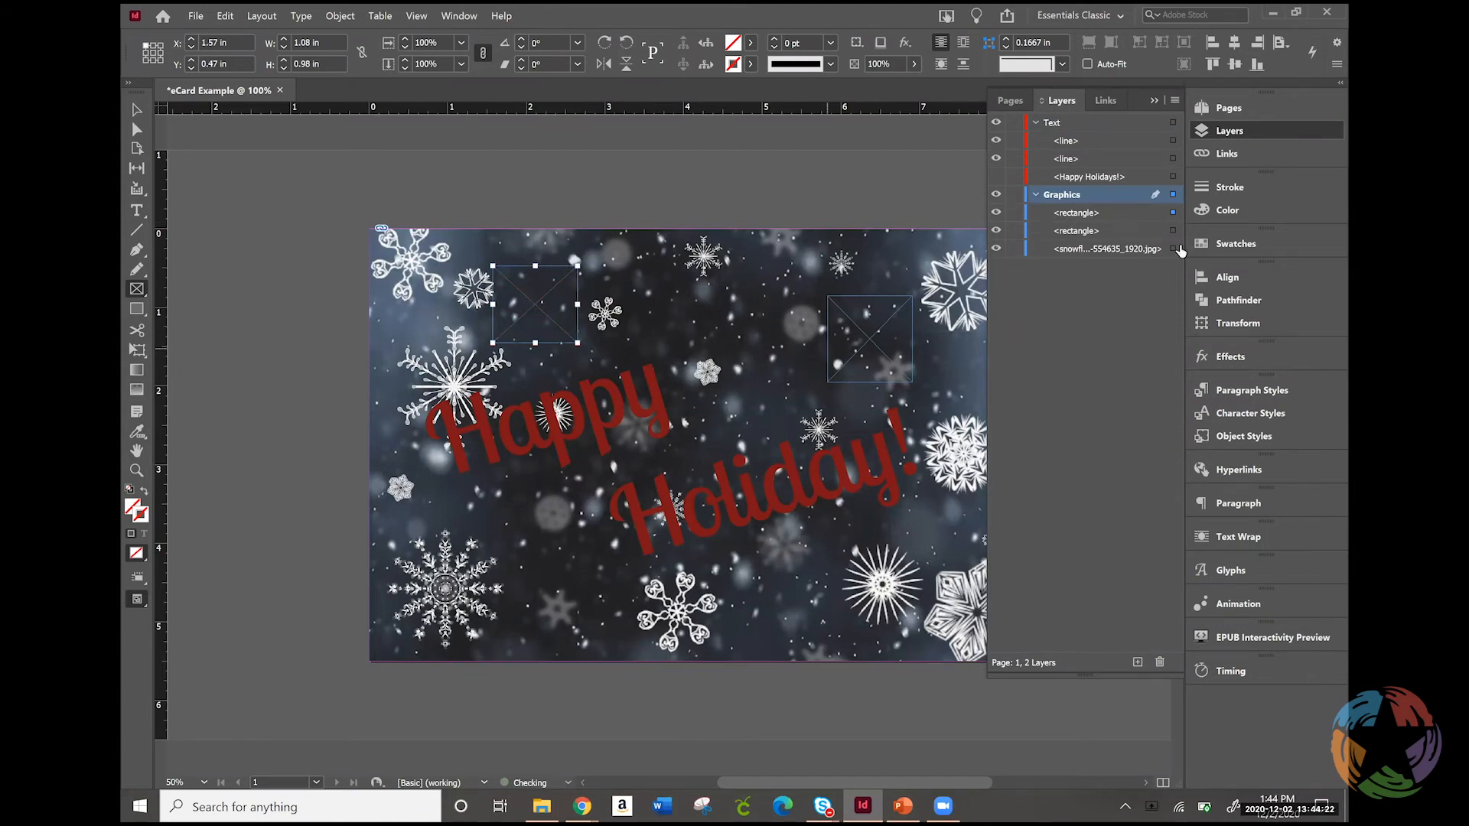
pyautogui.click(1066, 214)
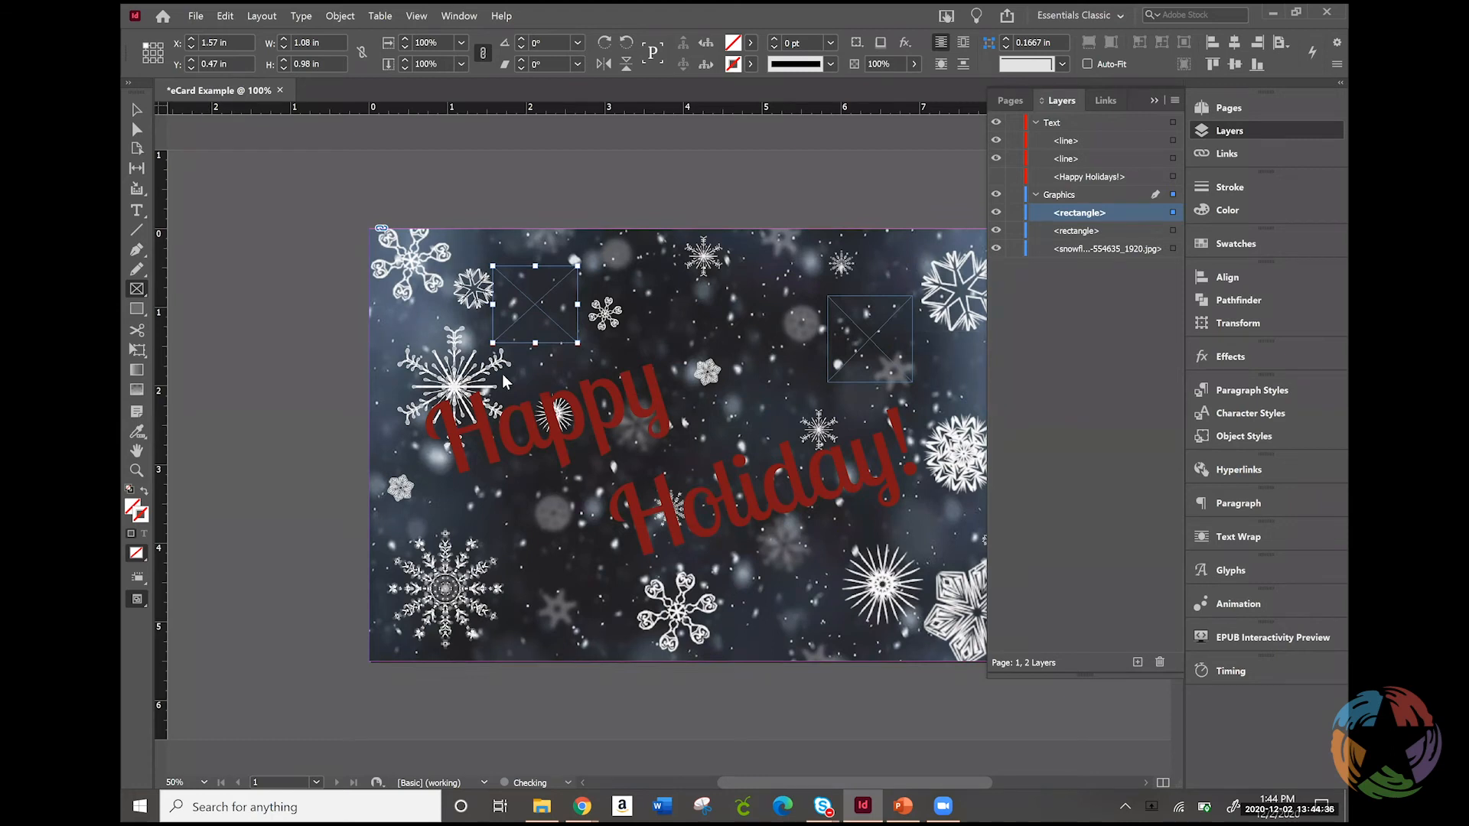
# Place the snowflake-1093162_1280 image in the frame above "Happy" and fit the content proportionally
pyautogui.hotkey('ctrl', 'd')
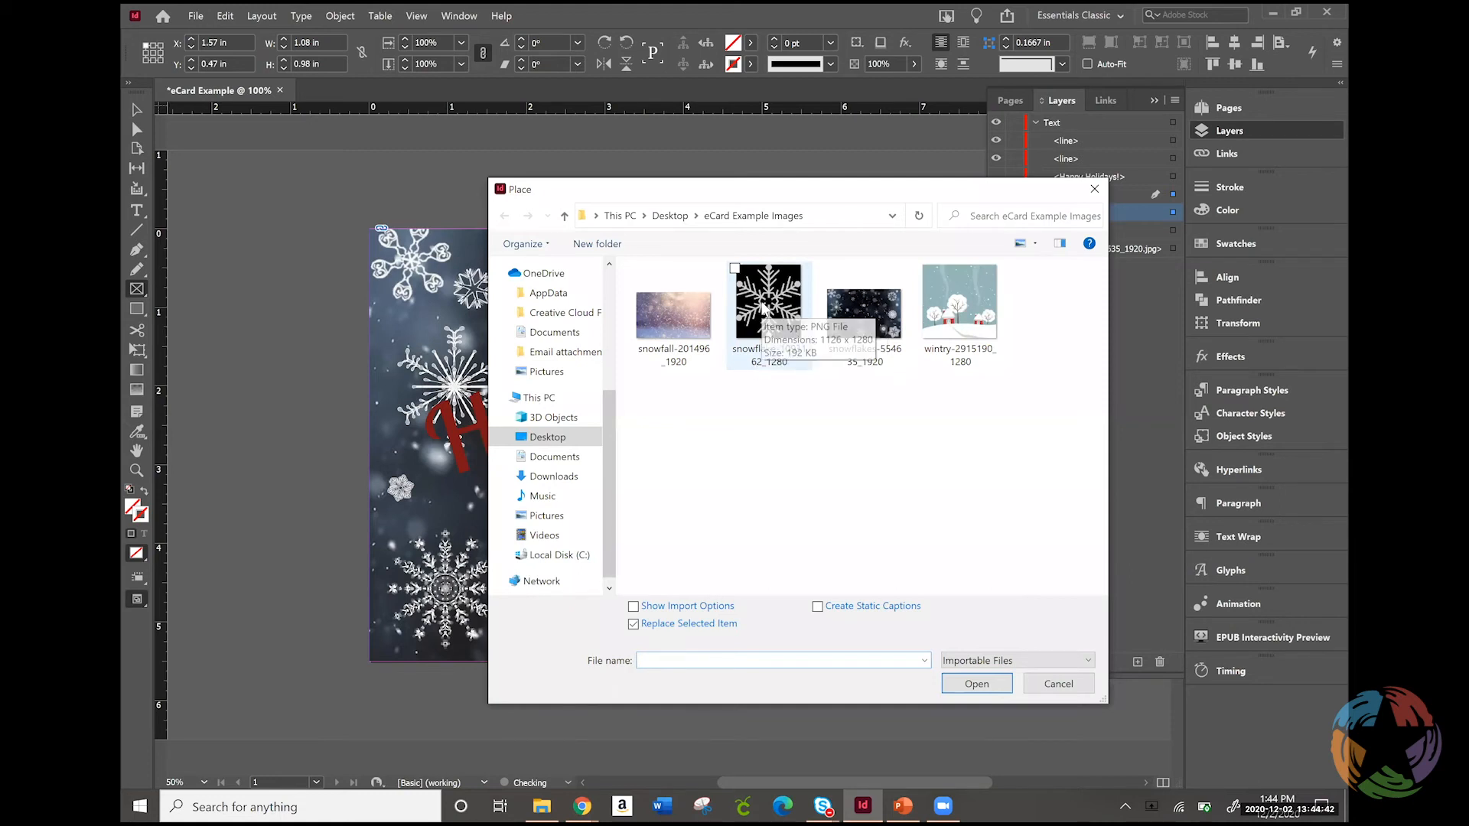
pyautogui.doubleClick(762, 308)
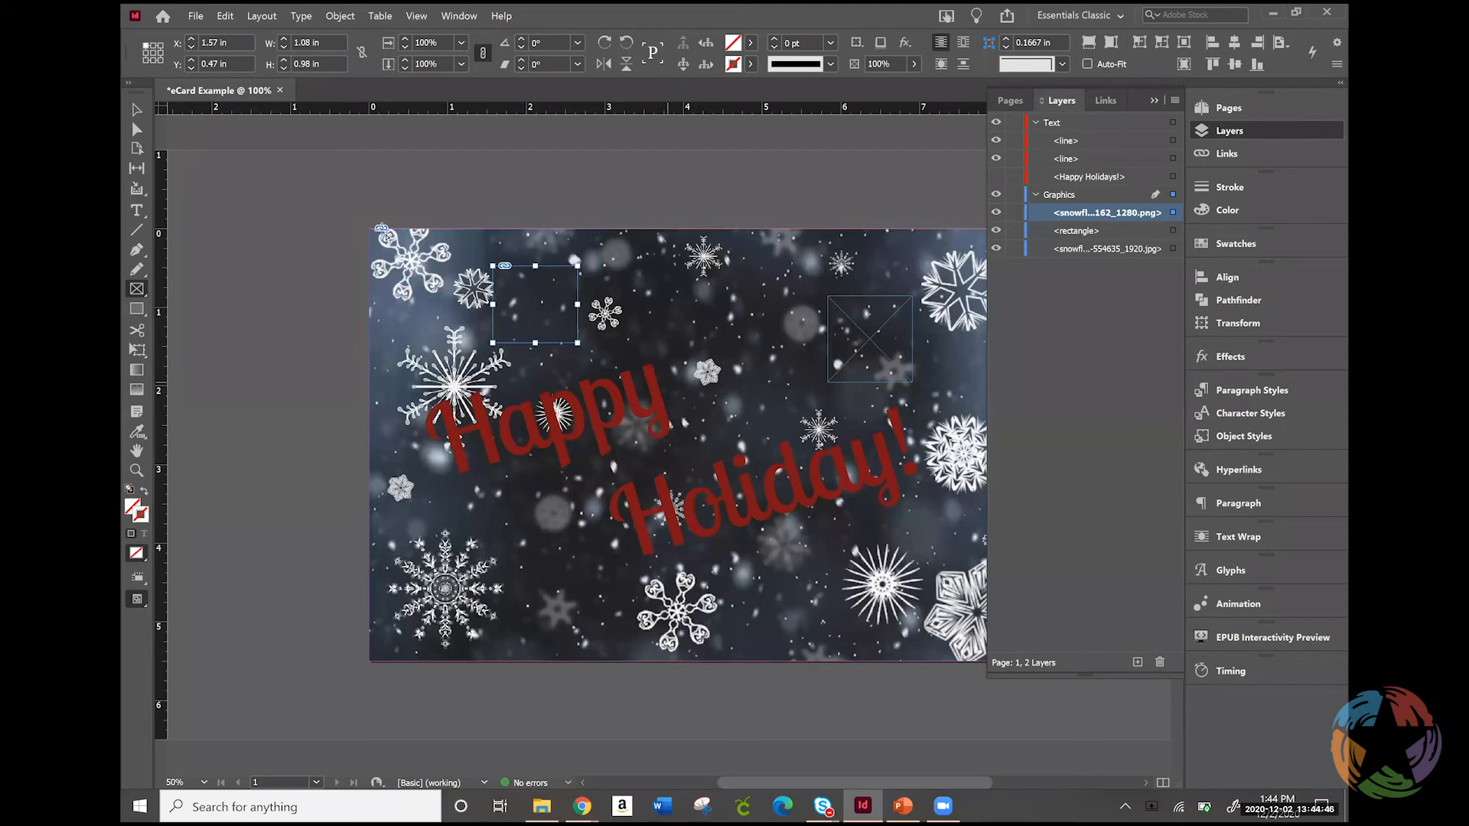
pyautogui.click(138, 111)
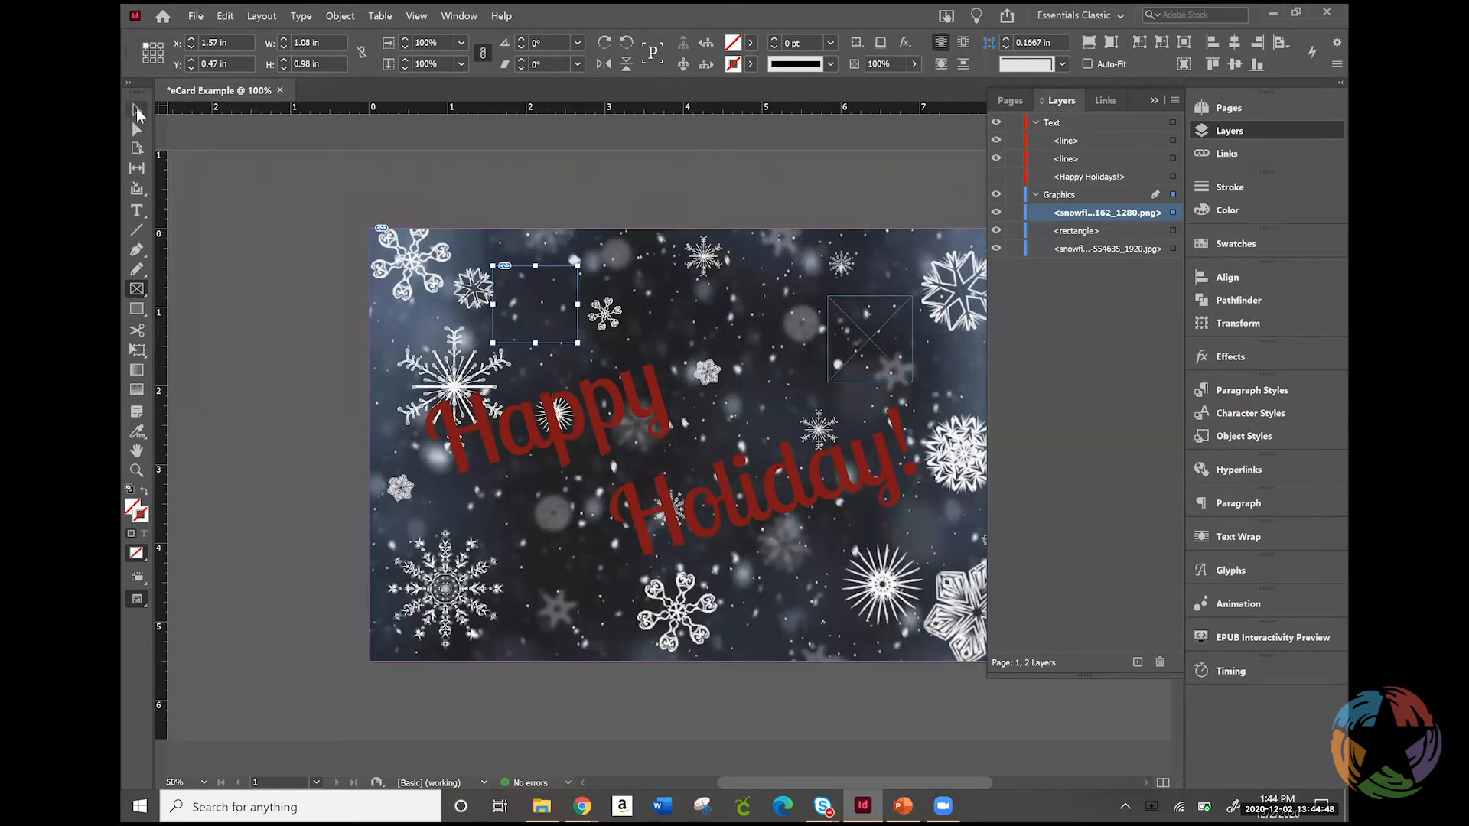
pyautogui.rightClick(550, 300)
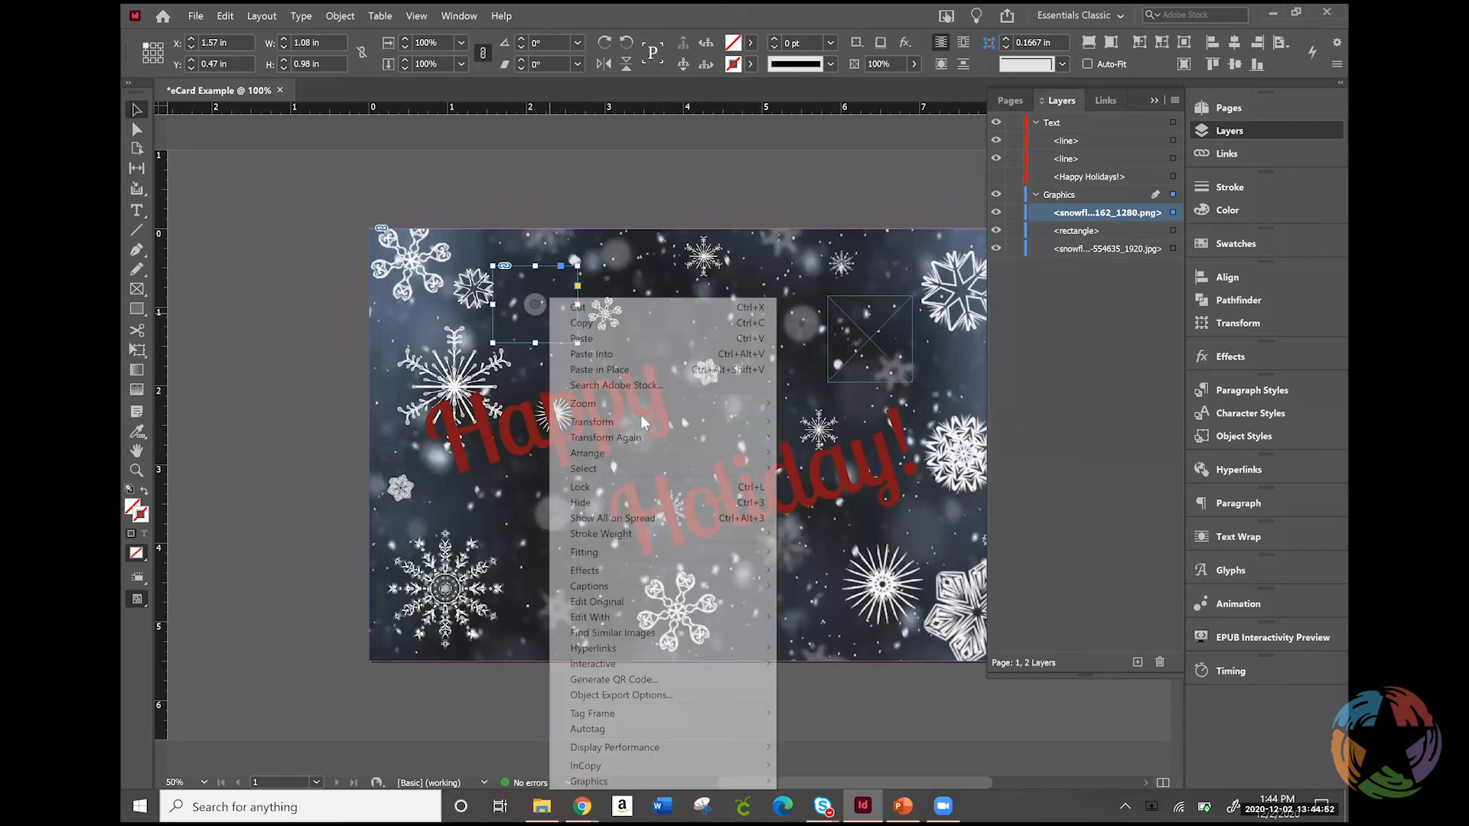
pyautogui.moveTo(626, 552)
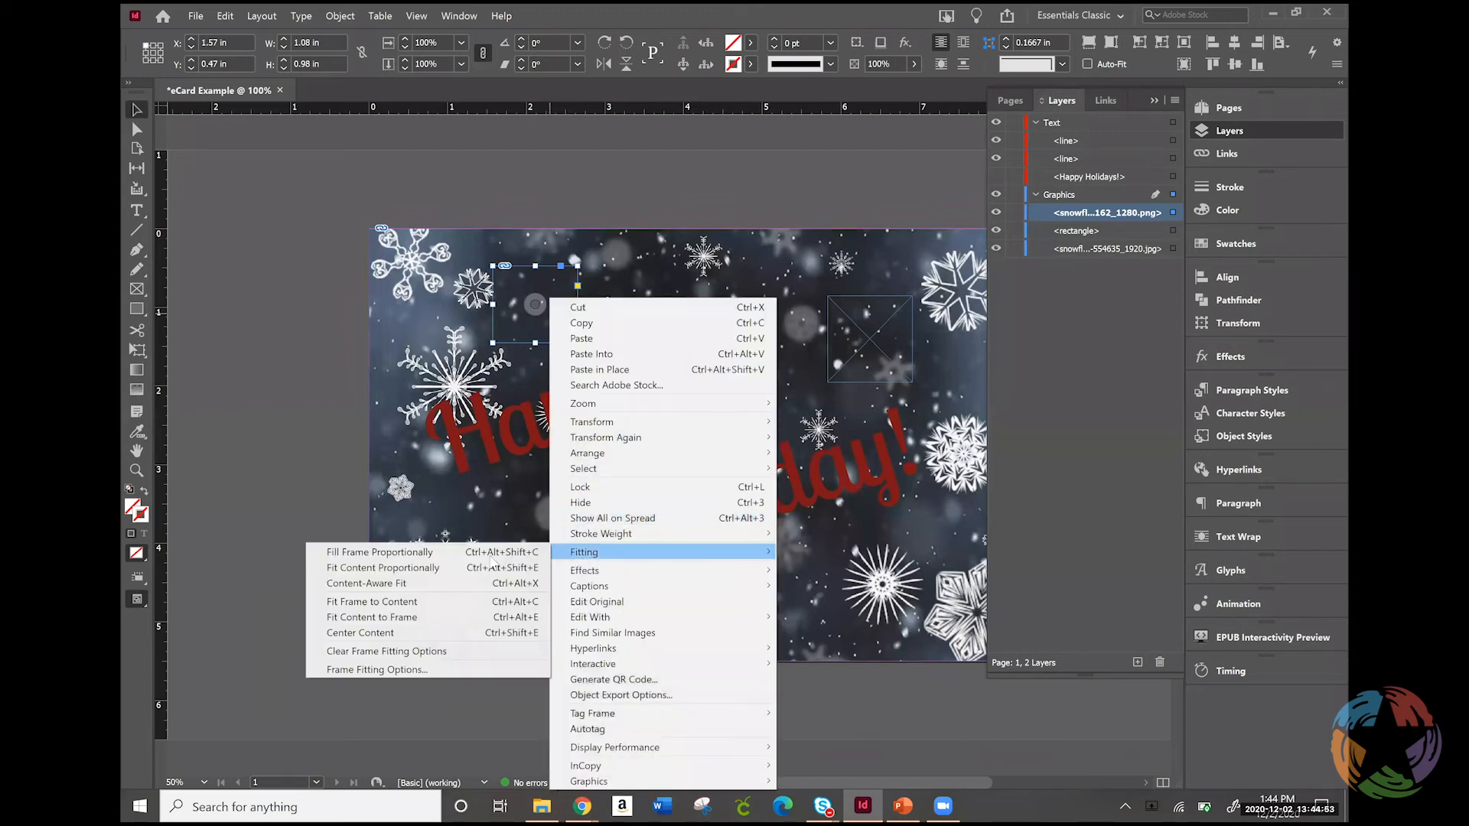
pyautogui.click(441, 569)
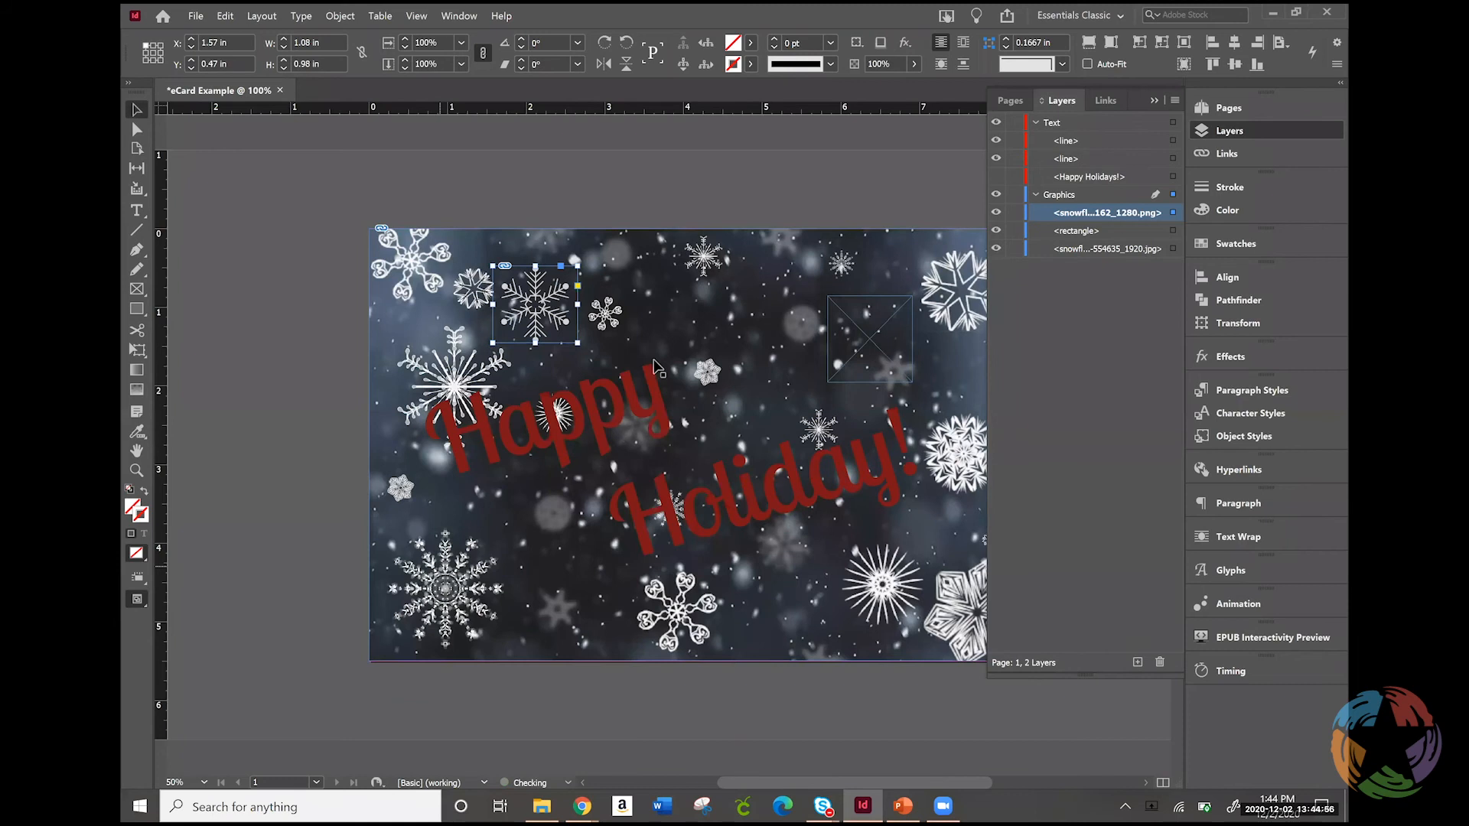
# Place the snowflake-1093162_1280 image in the empty frame above "Holiday!"
pyautogui.click(864, 338)
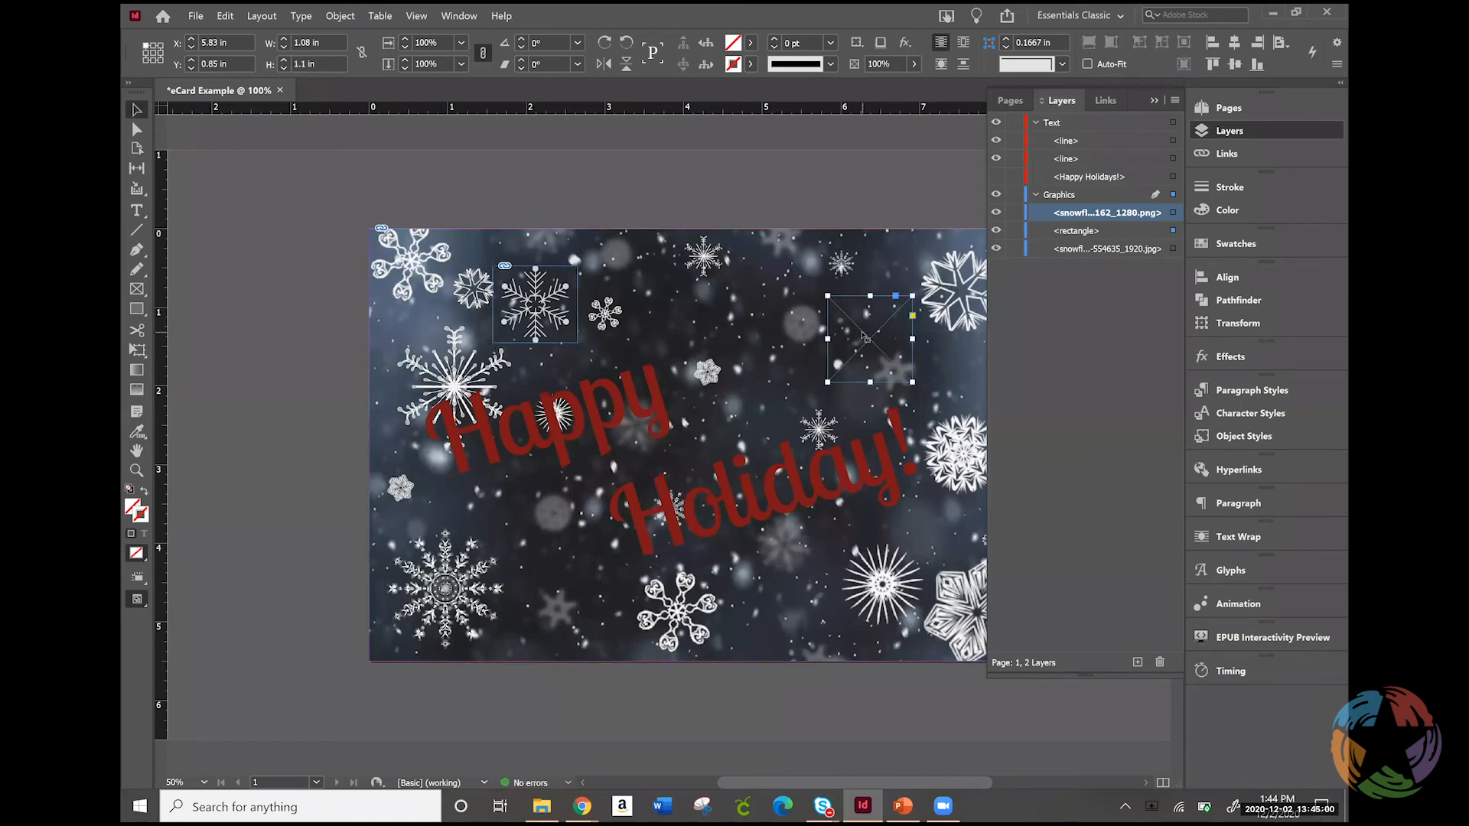
pyautogui.hotkey('ctrl', 'd')
pyautogui.doubleClick(769, 313)
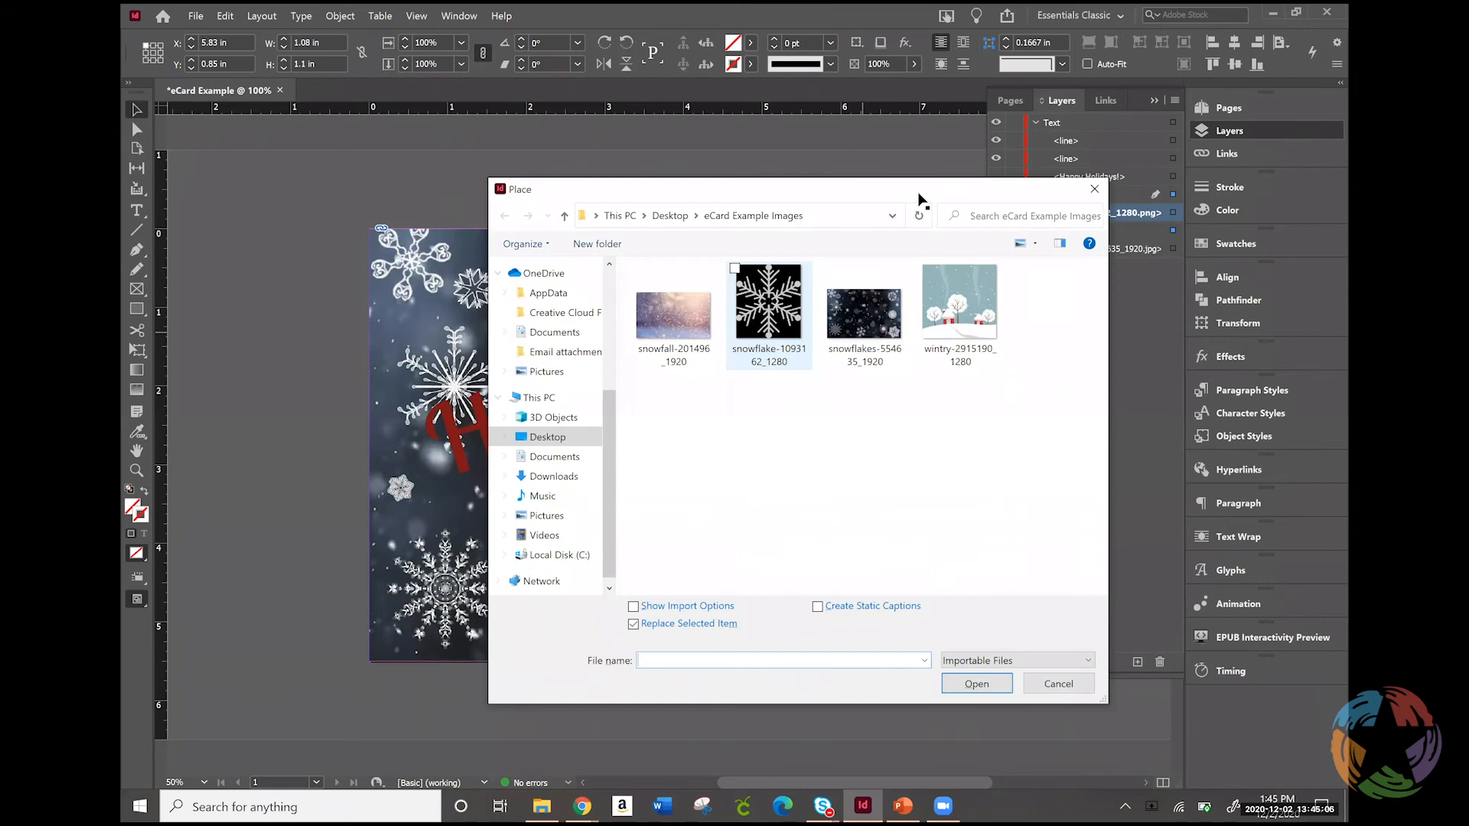
# Rename the snowflake image above "Happy" as snowflake1 and the one above "Holiday!" as snowflake2 in the layer list
pyautogui.click(1111, 214)
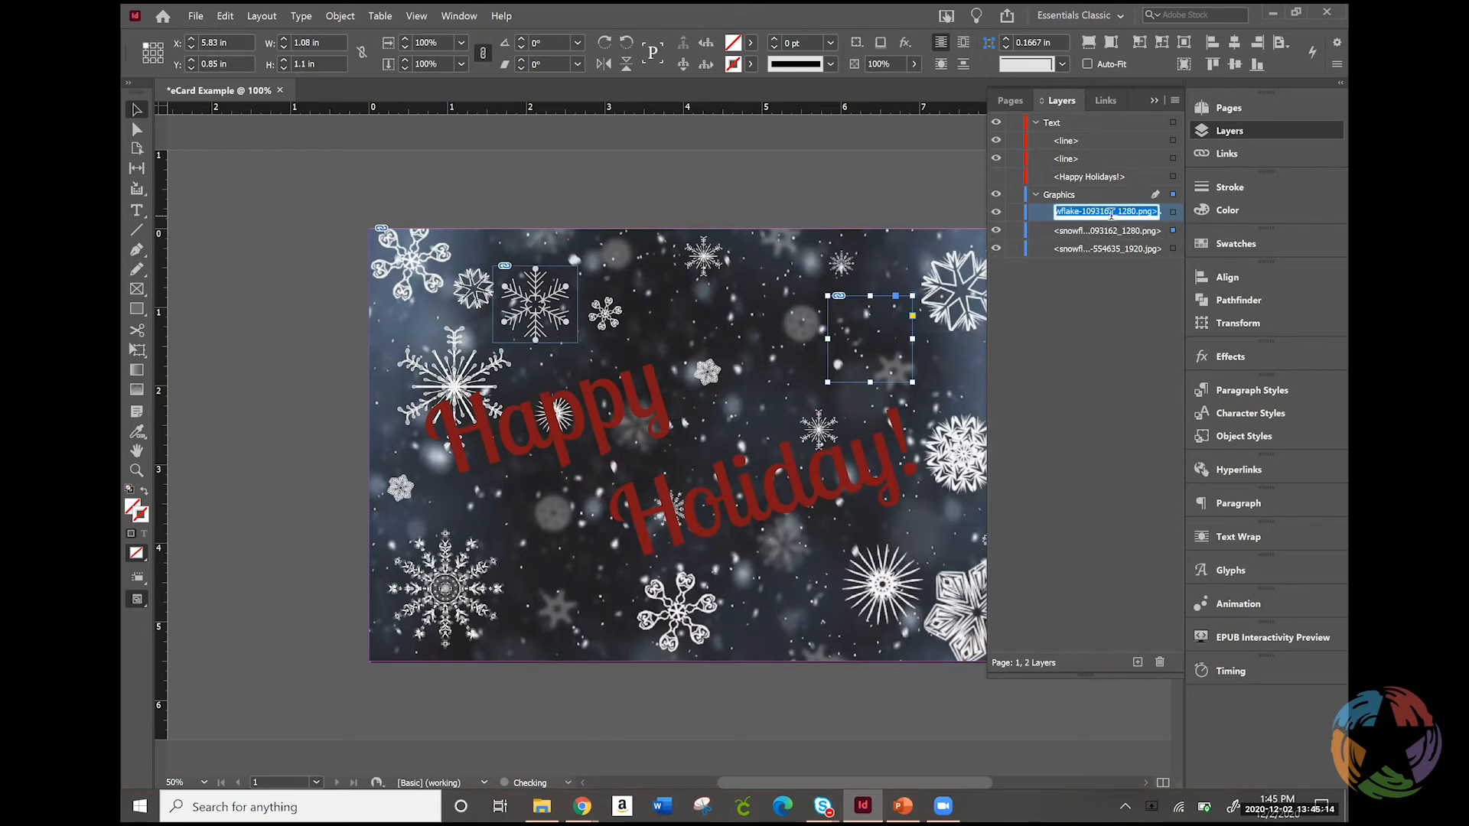
pyautogui.write('snowflake1')
pyautogui.press('Return')
pyautogui.click(1099, 231)
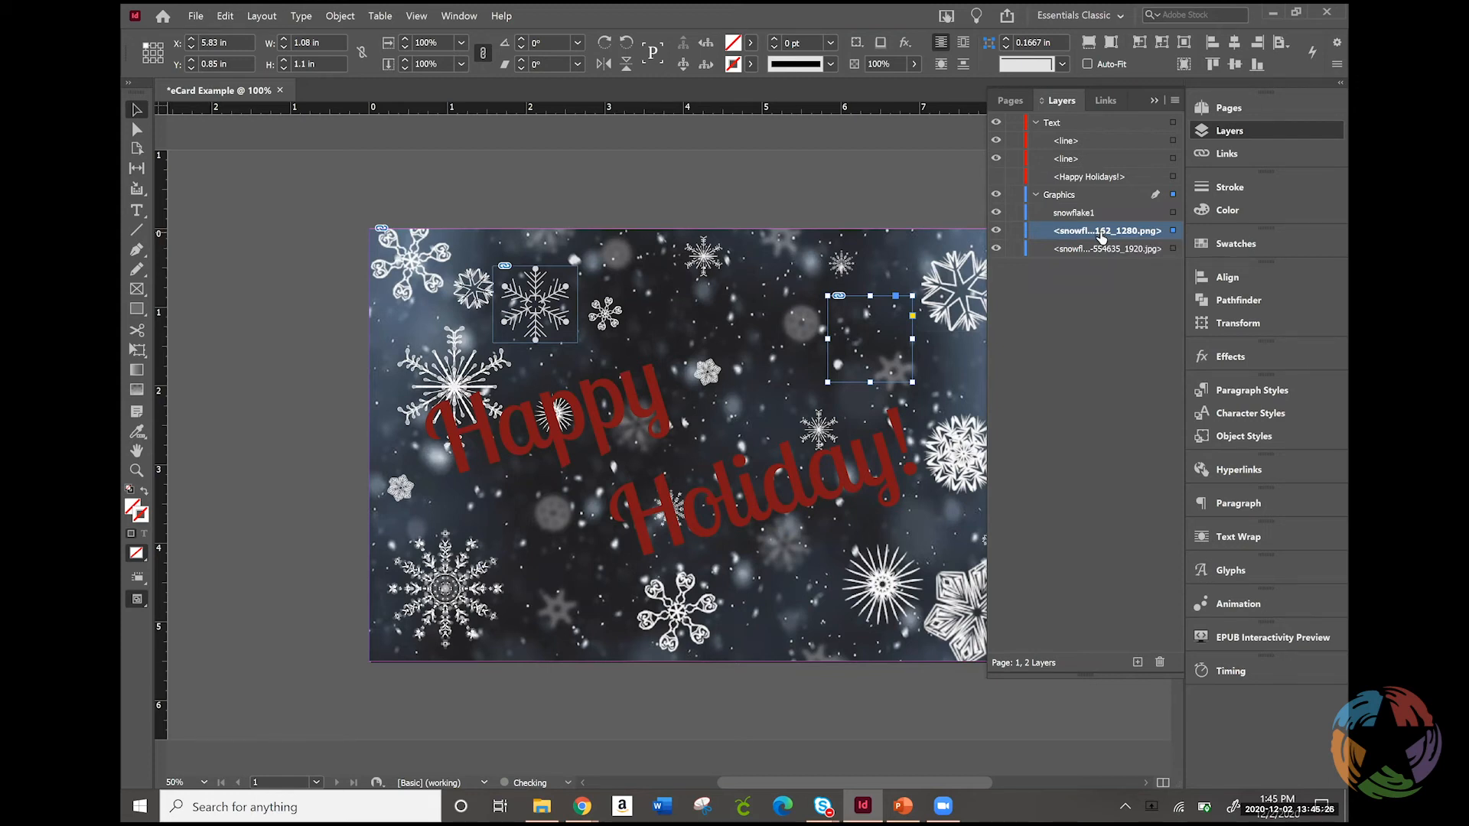
pyautogui.doubleClick(1101, 233)
pyautogui.write('snowflake2')
pyautogui.press('Return')
# Rename the full-page snowflakes JPG on the Graphics layer as background
pyautogui.click(1109, 251)
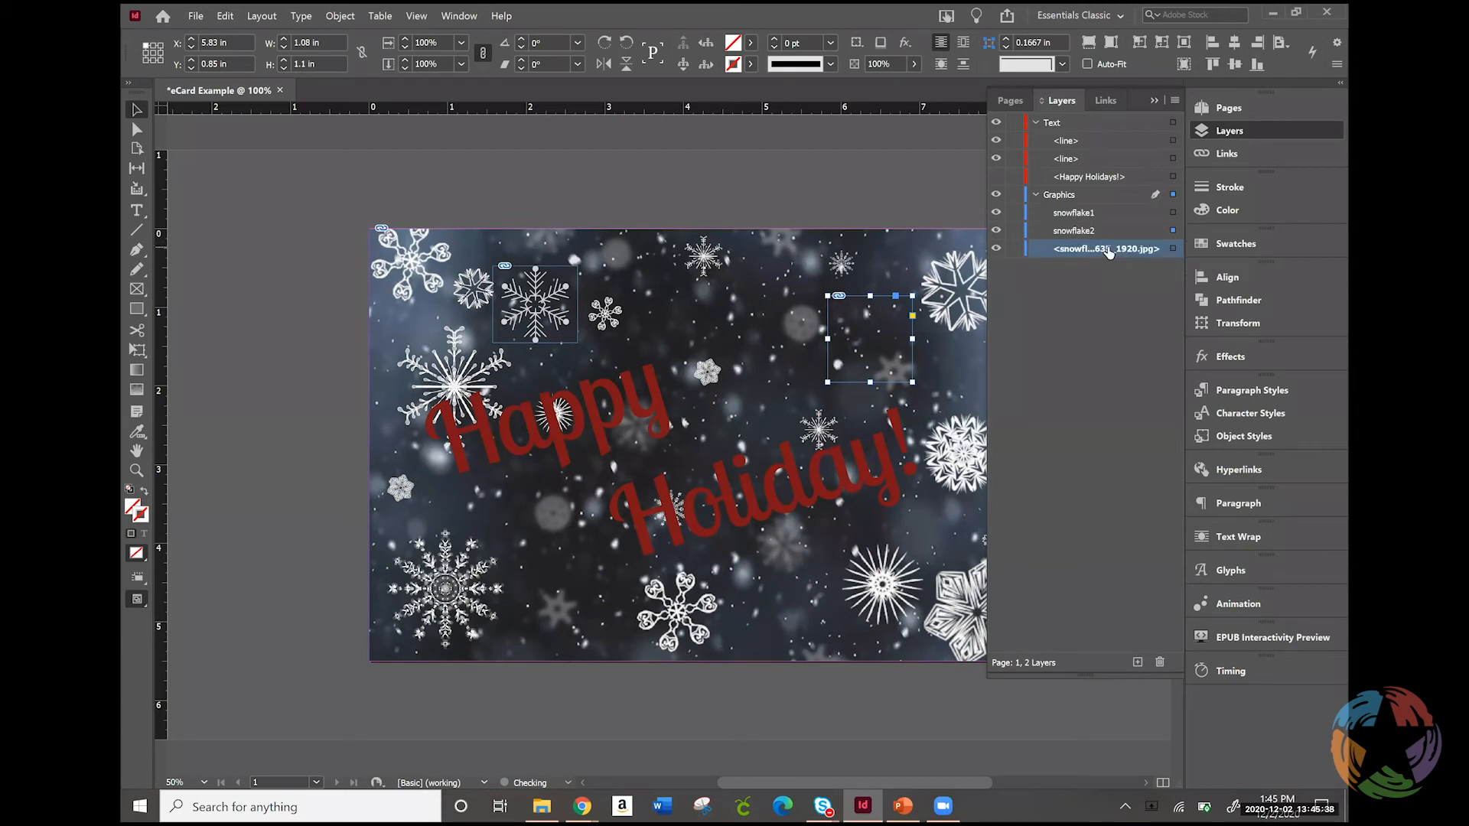
pyautogui.doubleClick(1108, 251)
pyautogui.write('background')
pyautogui.press('Return')
# Select the "Holiday!" path and after it snowflake1 through the layer list, and close the list
pyautogui.click(1089, 125)
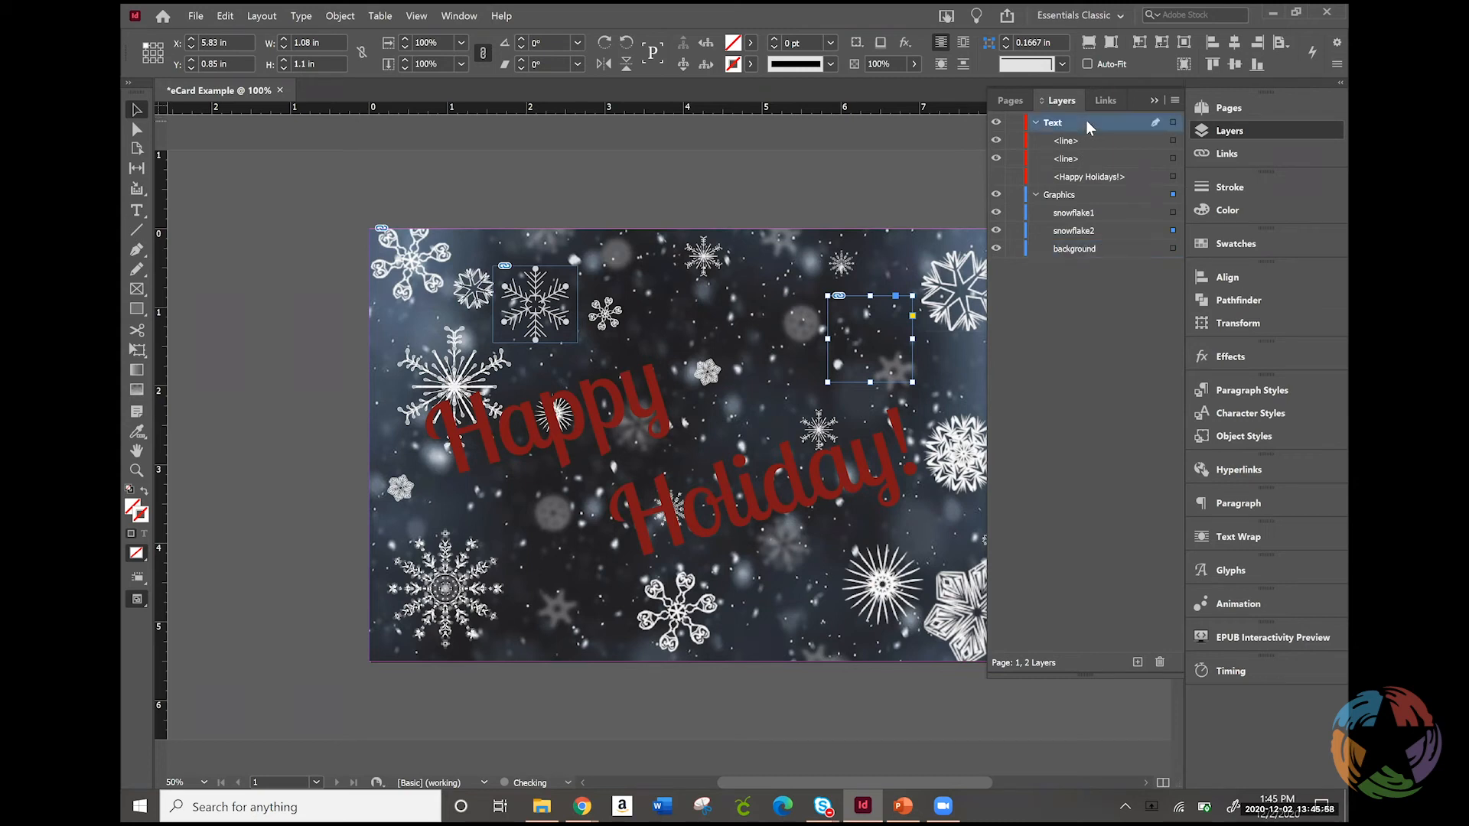
pyautogui.click(1174, 141)
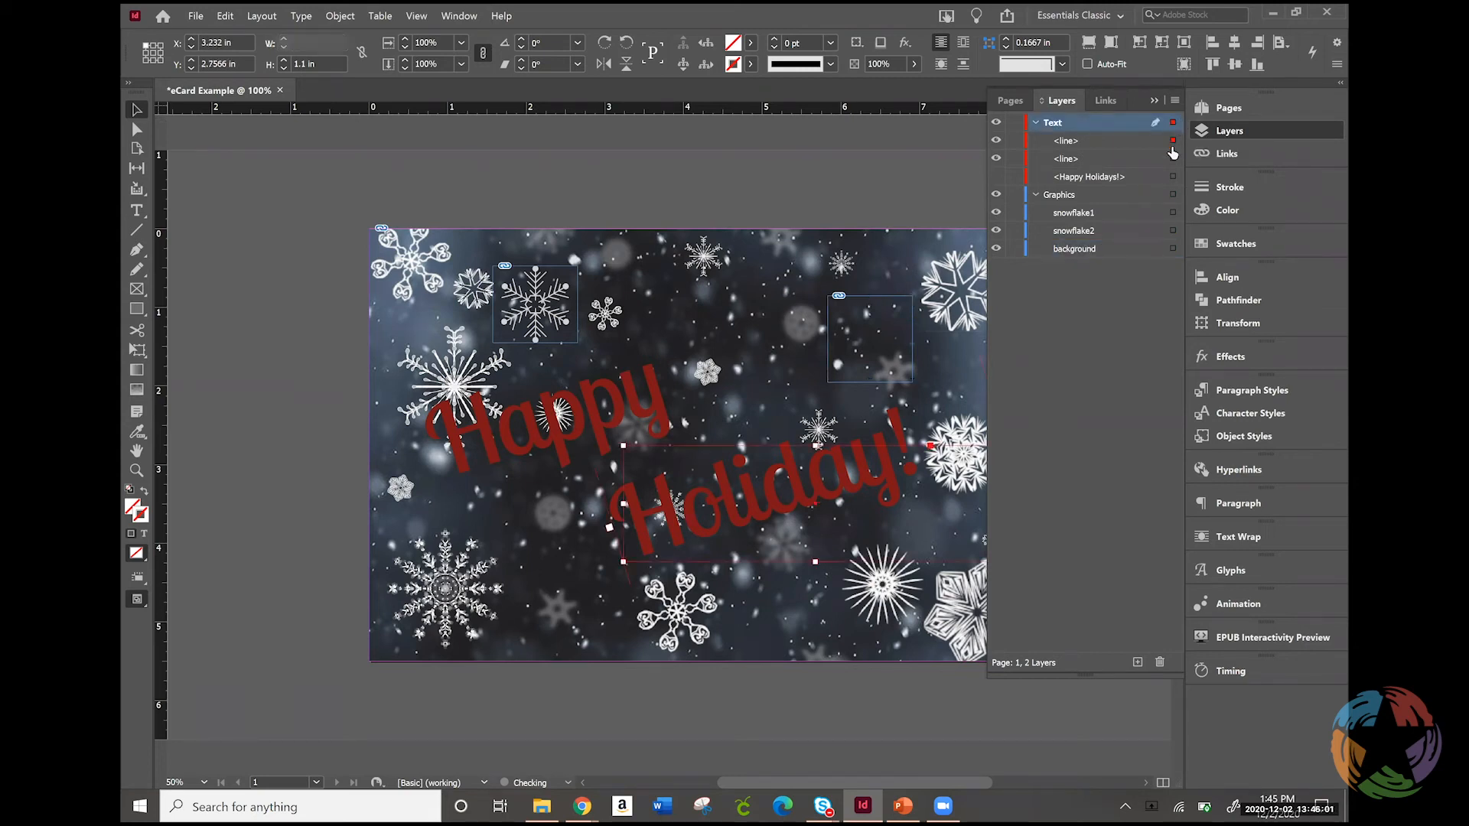
pyautogui.click(1172, 213)
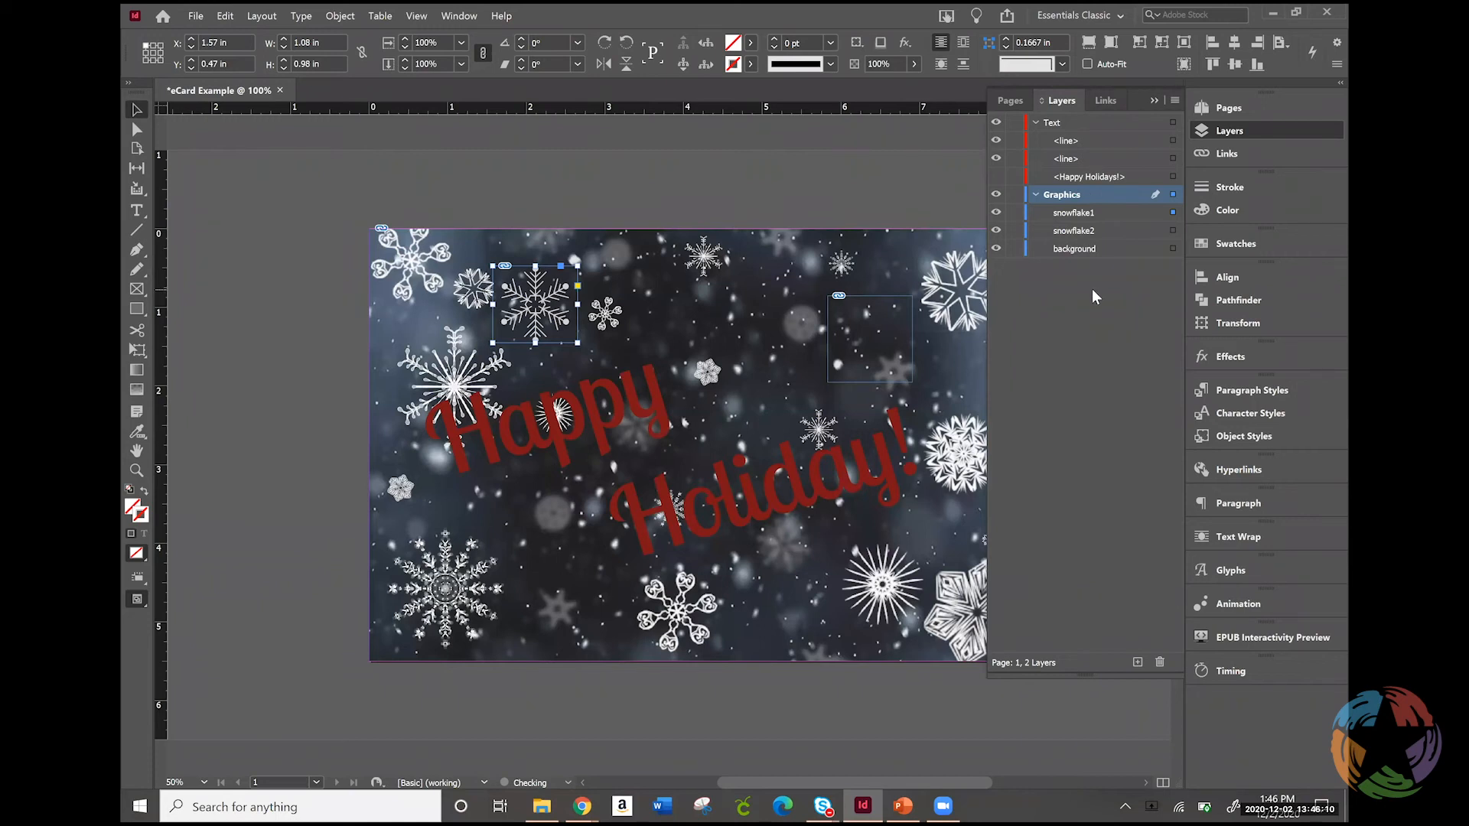
pyautogui.click(1242, 132)
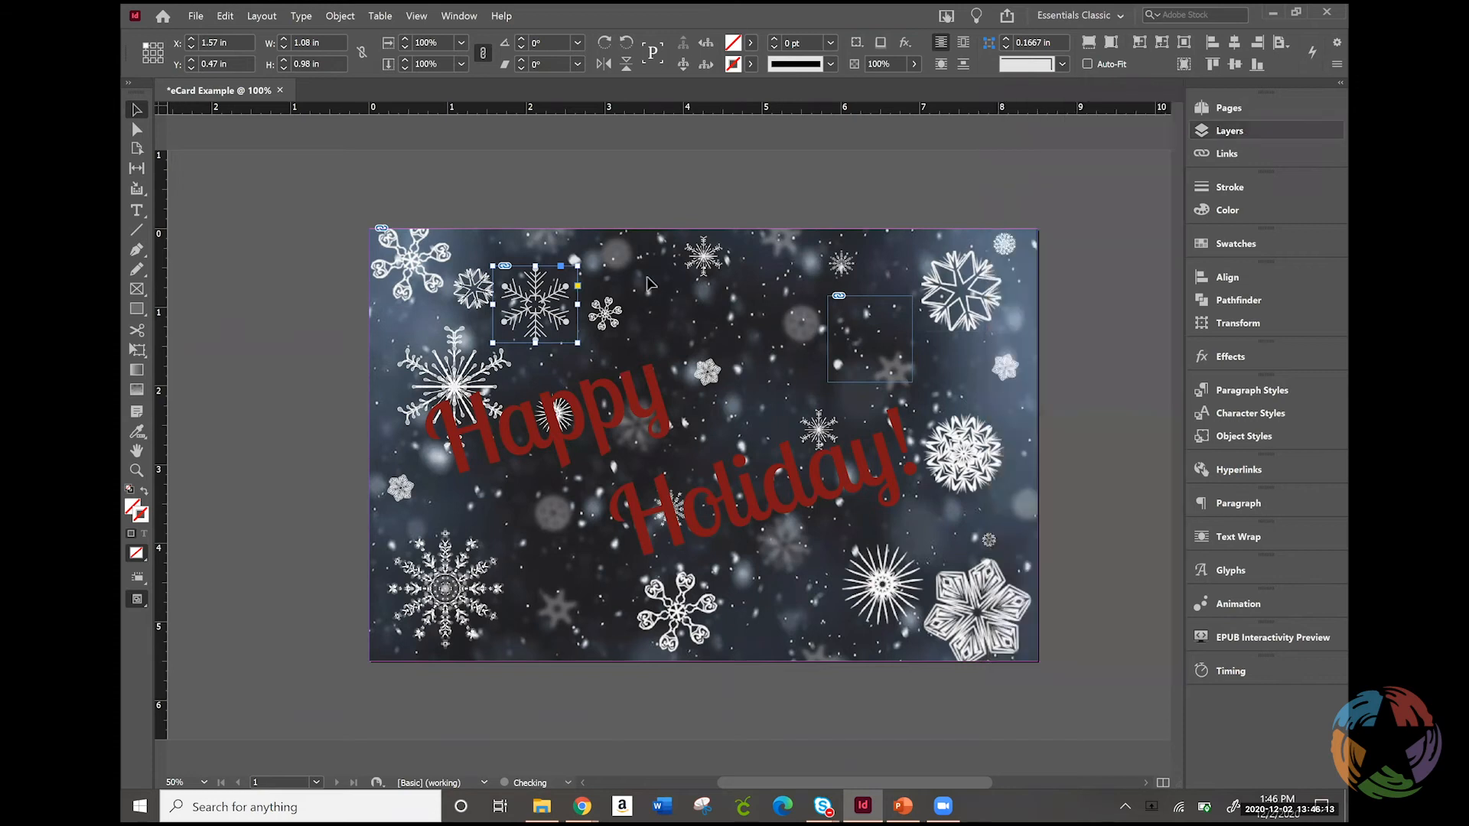
# Fit the snowflake2 image proportionally in its frame above "Holiday!", and fit the frame to the content
pyautogui.click(870, 339)
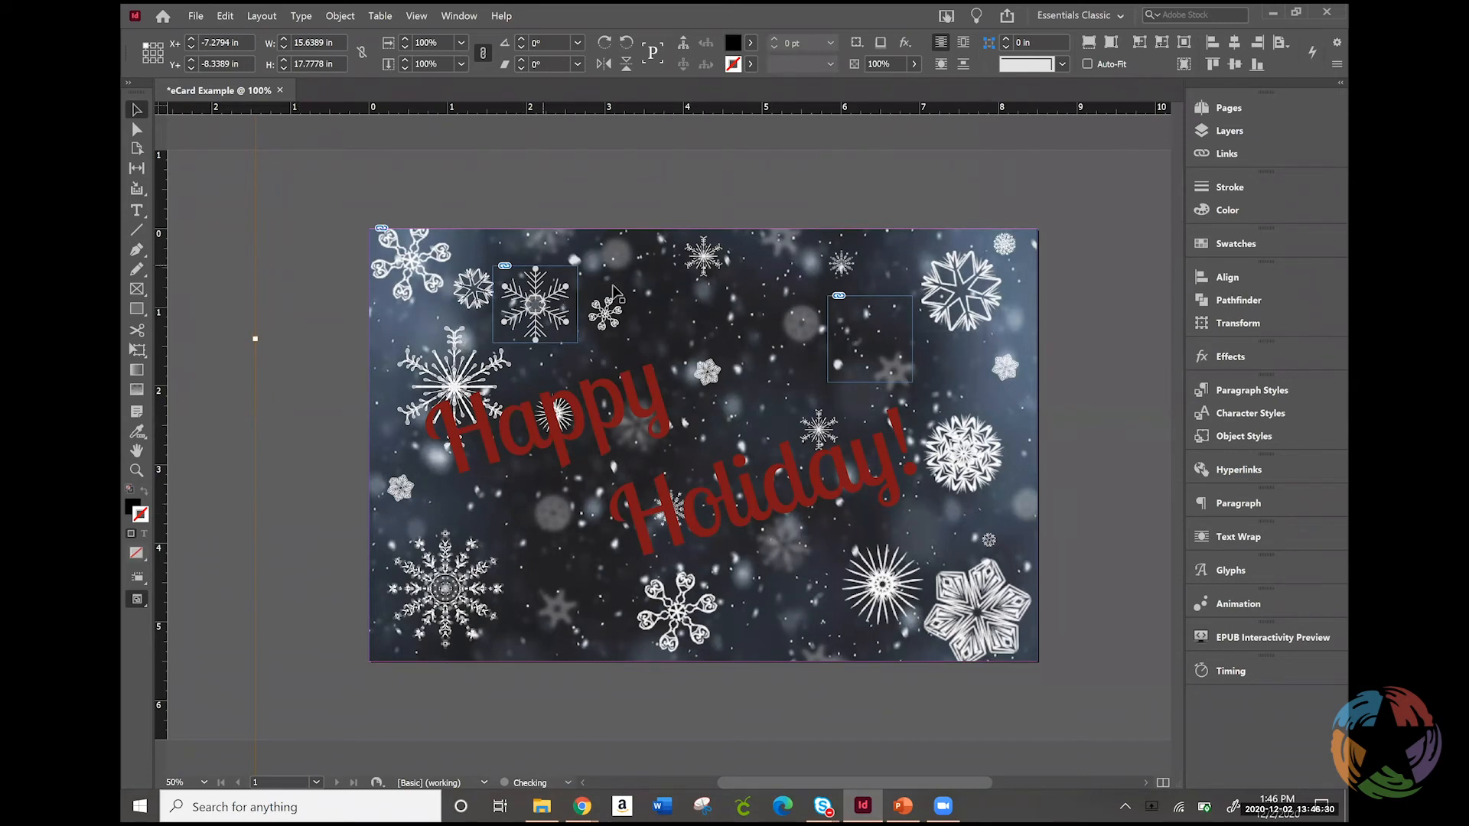
pyautogui.rightClick(860, 310)
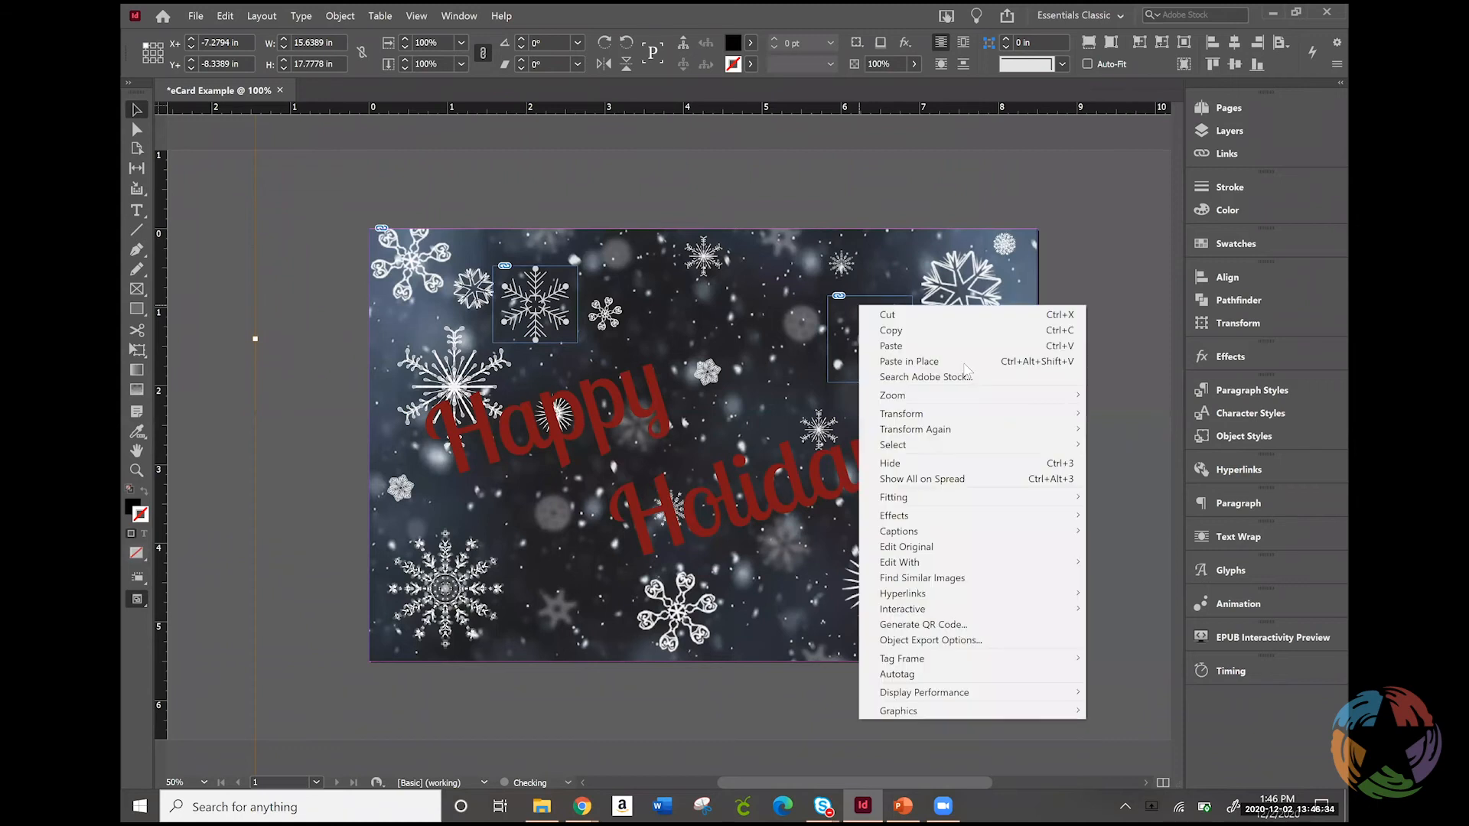
pyautogui.moveTo(965, 497)
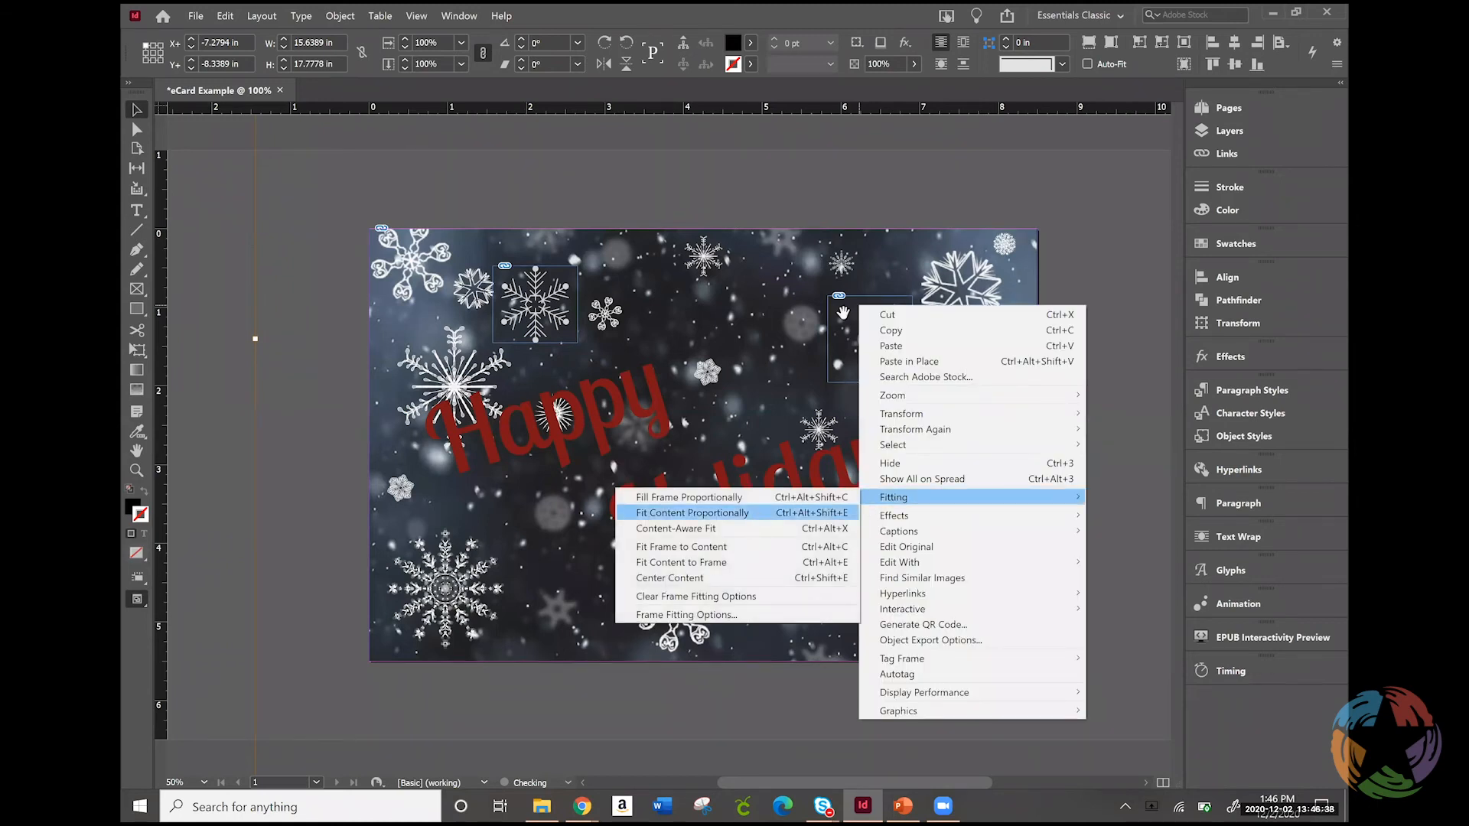
pyautogui.click(758, 521)
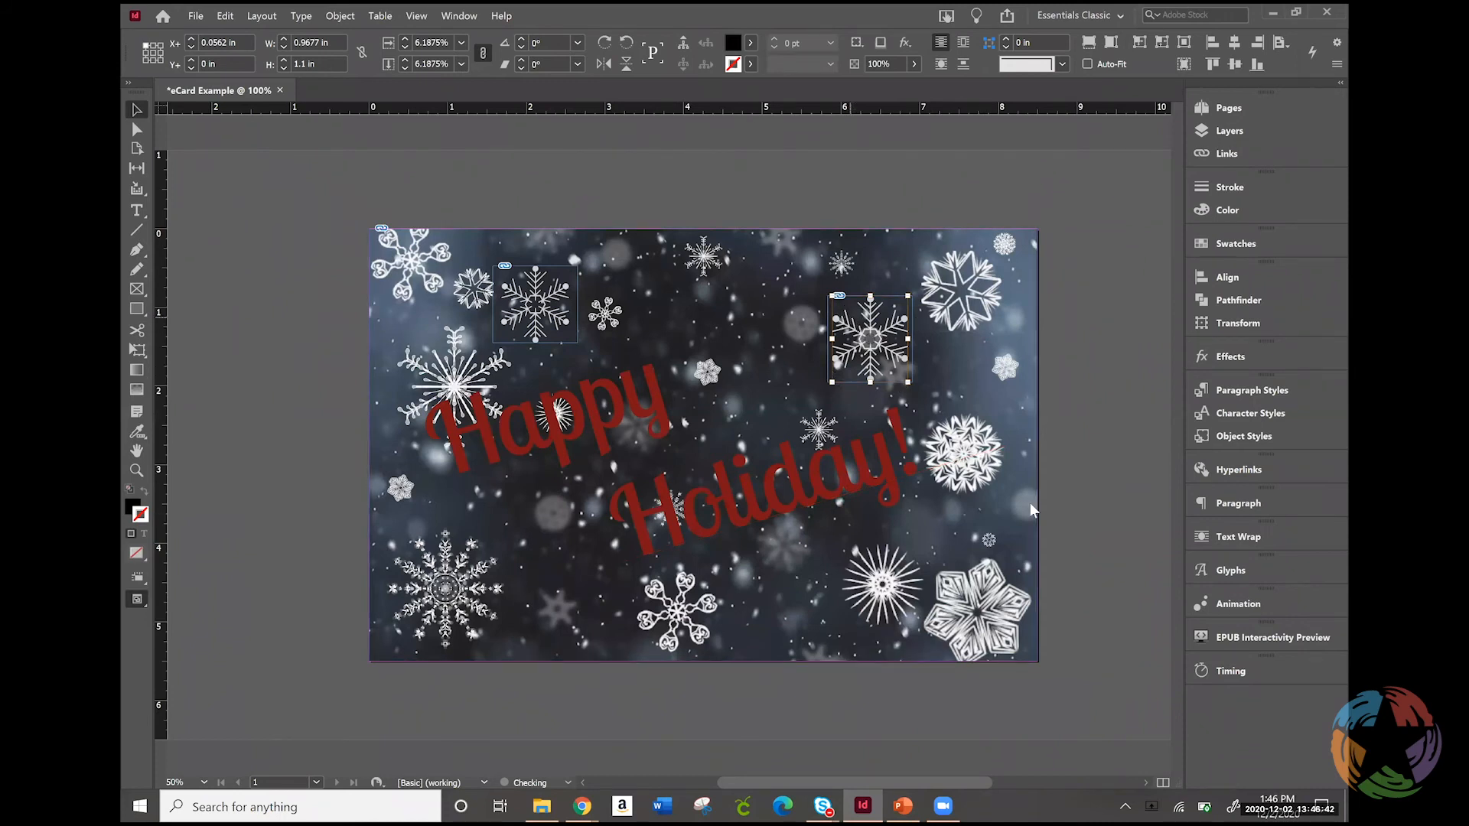
pyautogui.rightClick(849, 317)
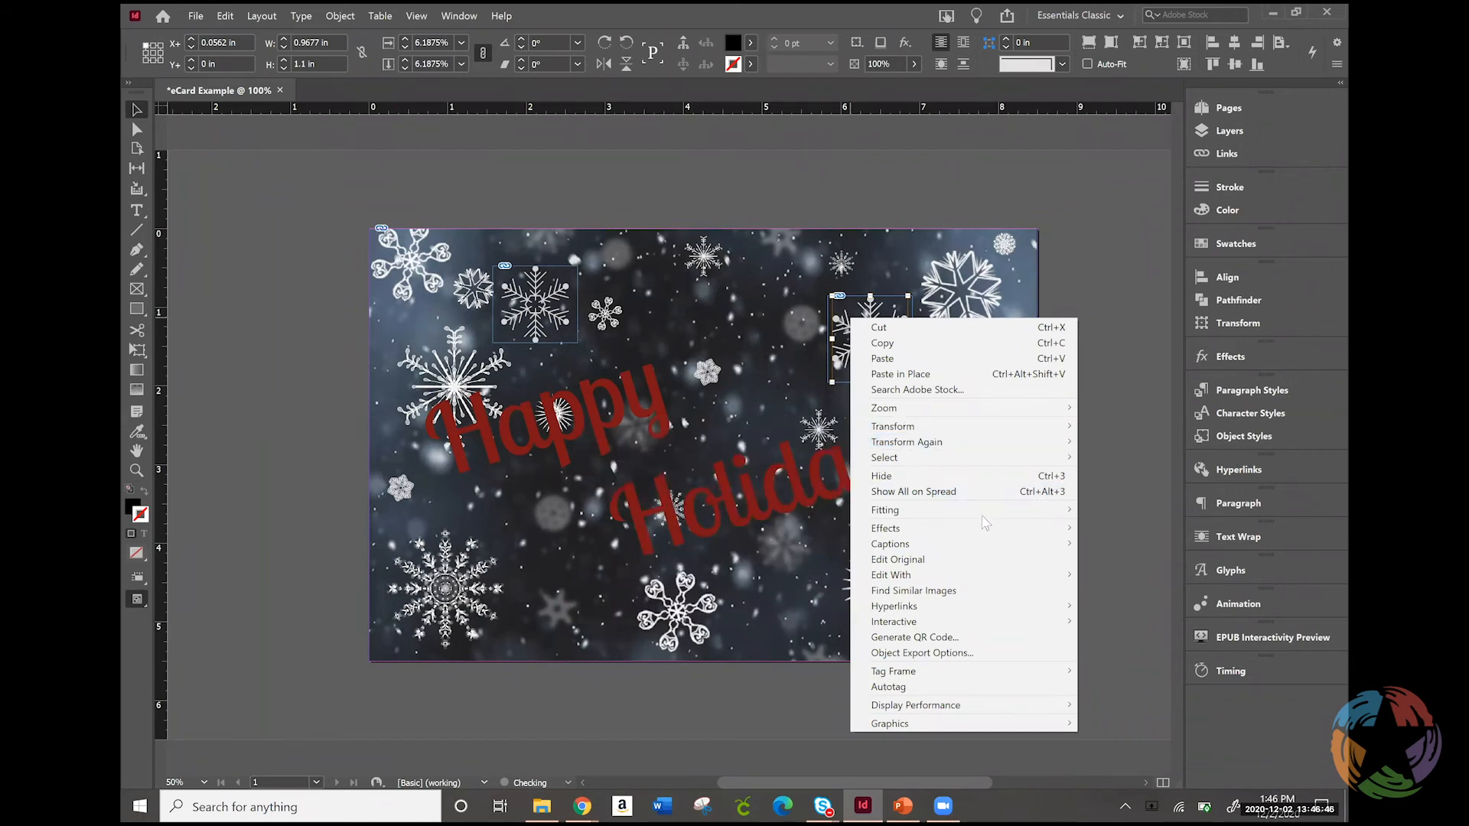
pyautogui.moveTo(981, 511)
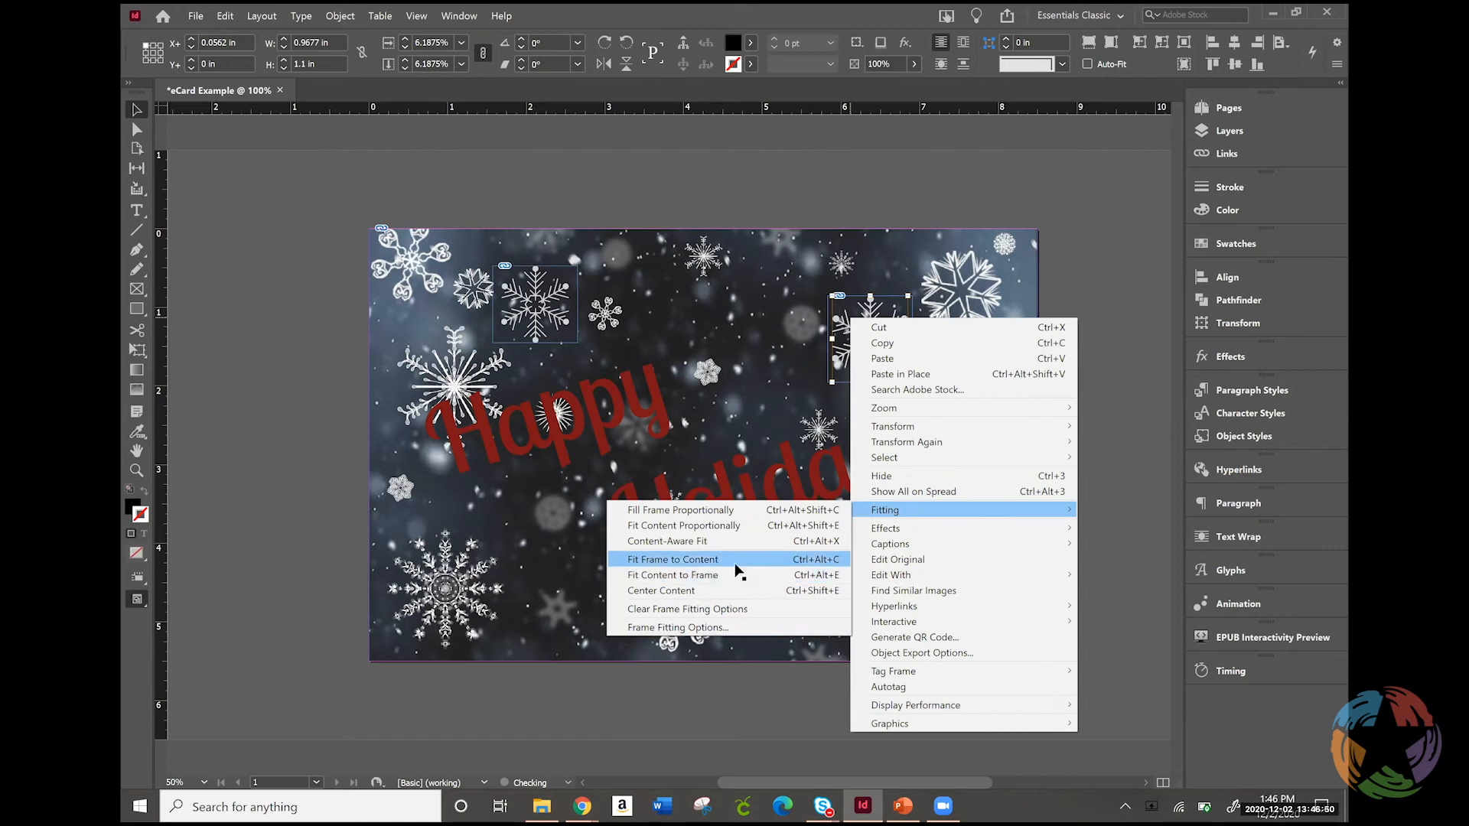
pyautogui.click(735, 565)
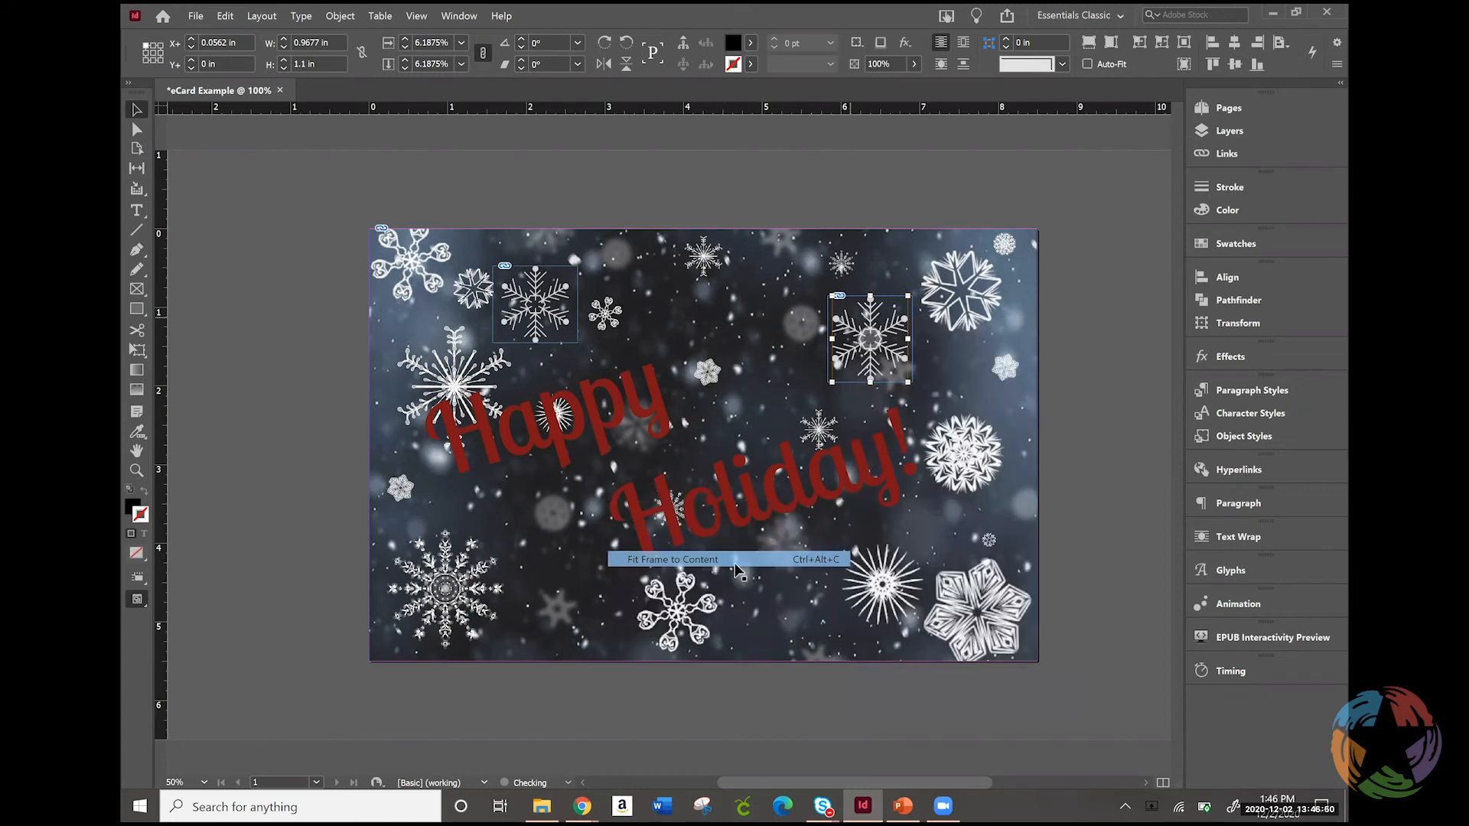
# Try fitting the content to the frame for the snowflake above "Happy", and undo that fitting
pyautogui.click(561, 302)
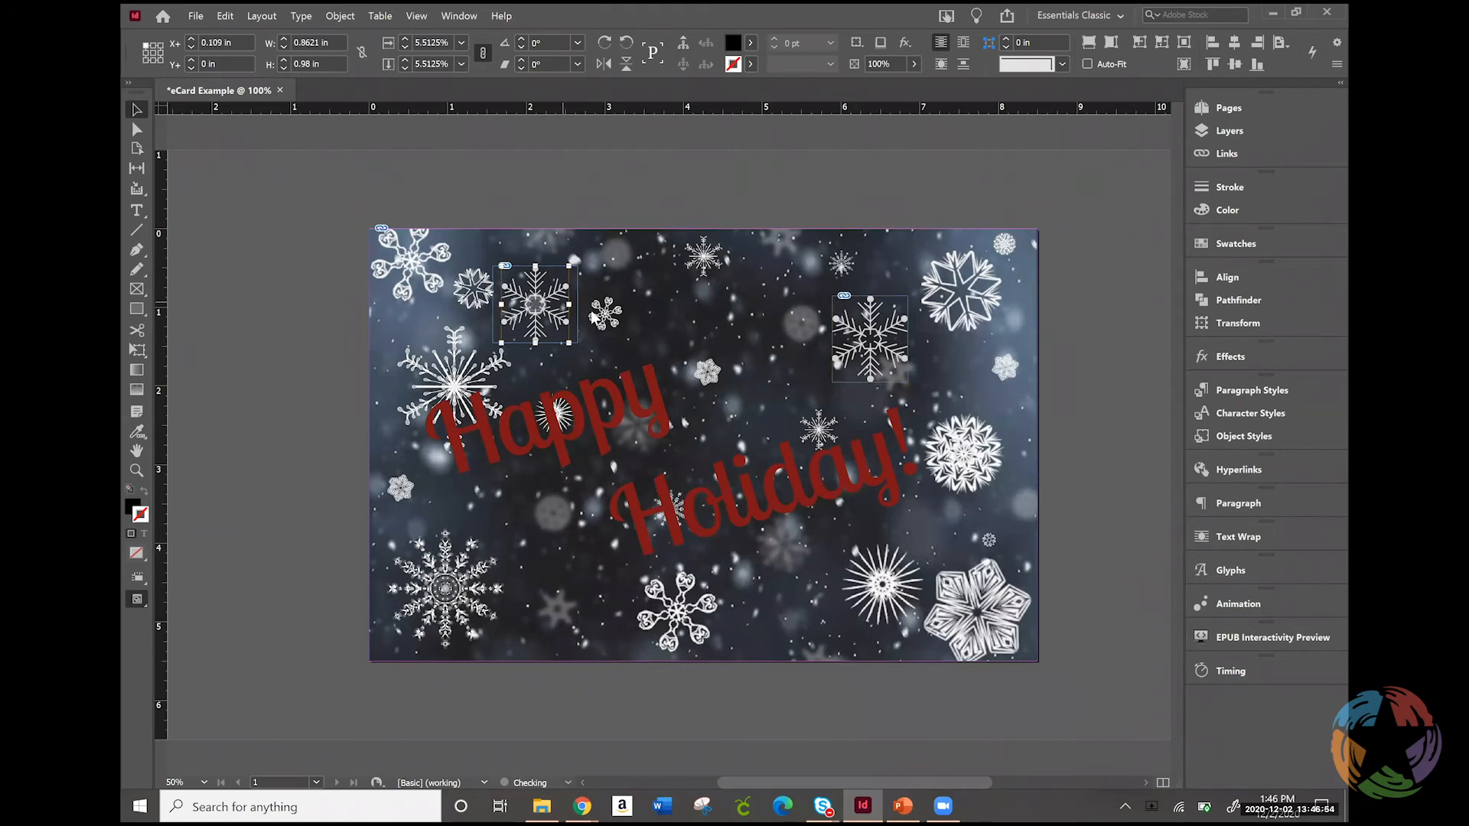
pyautogui.rightClick(563, 303)
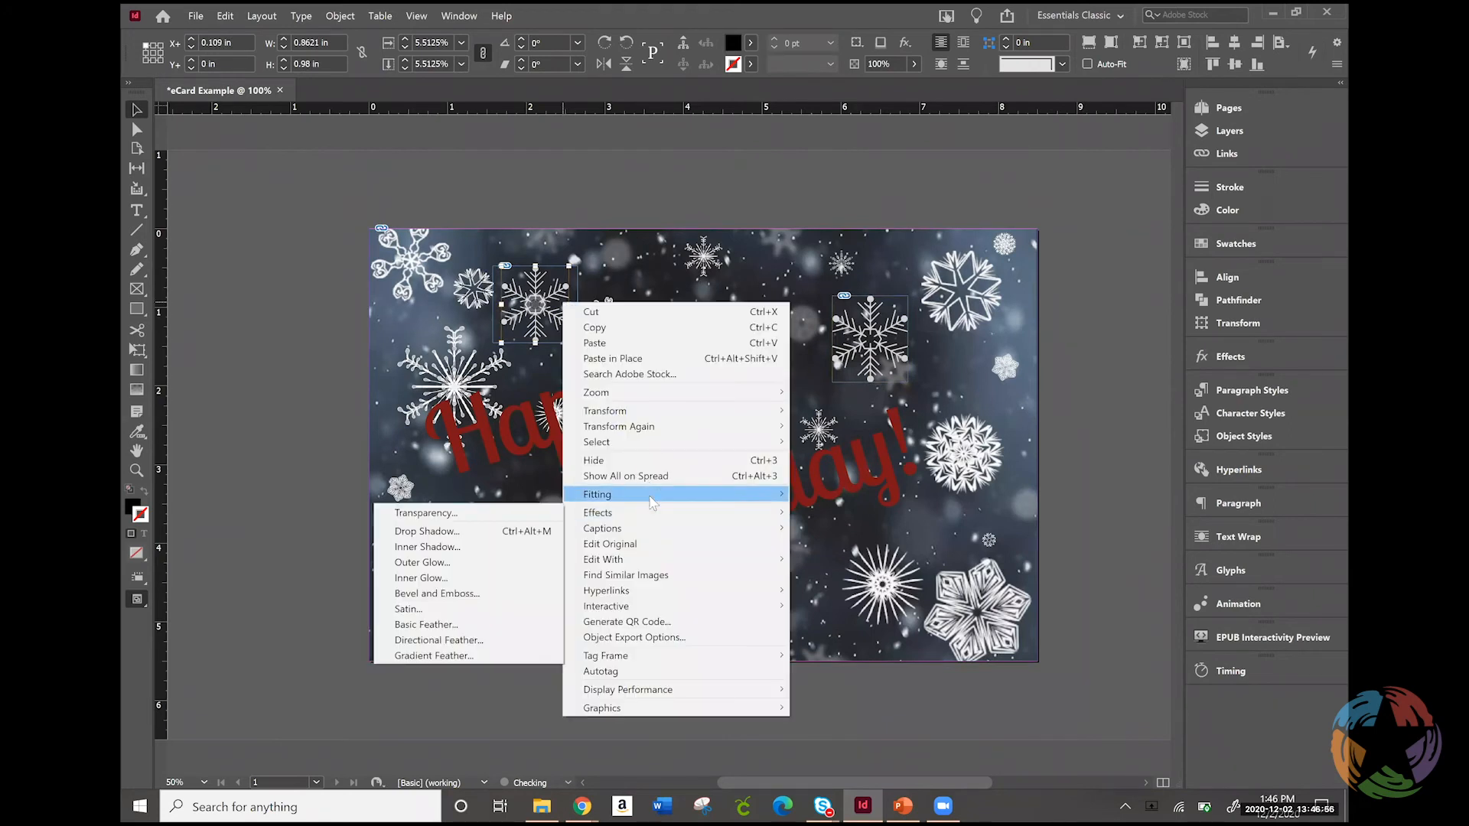
pyautogui.moveTo(651, 501)
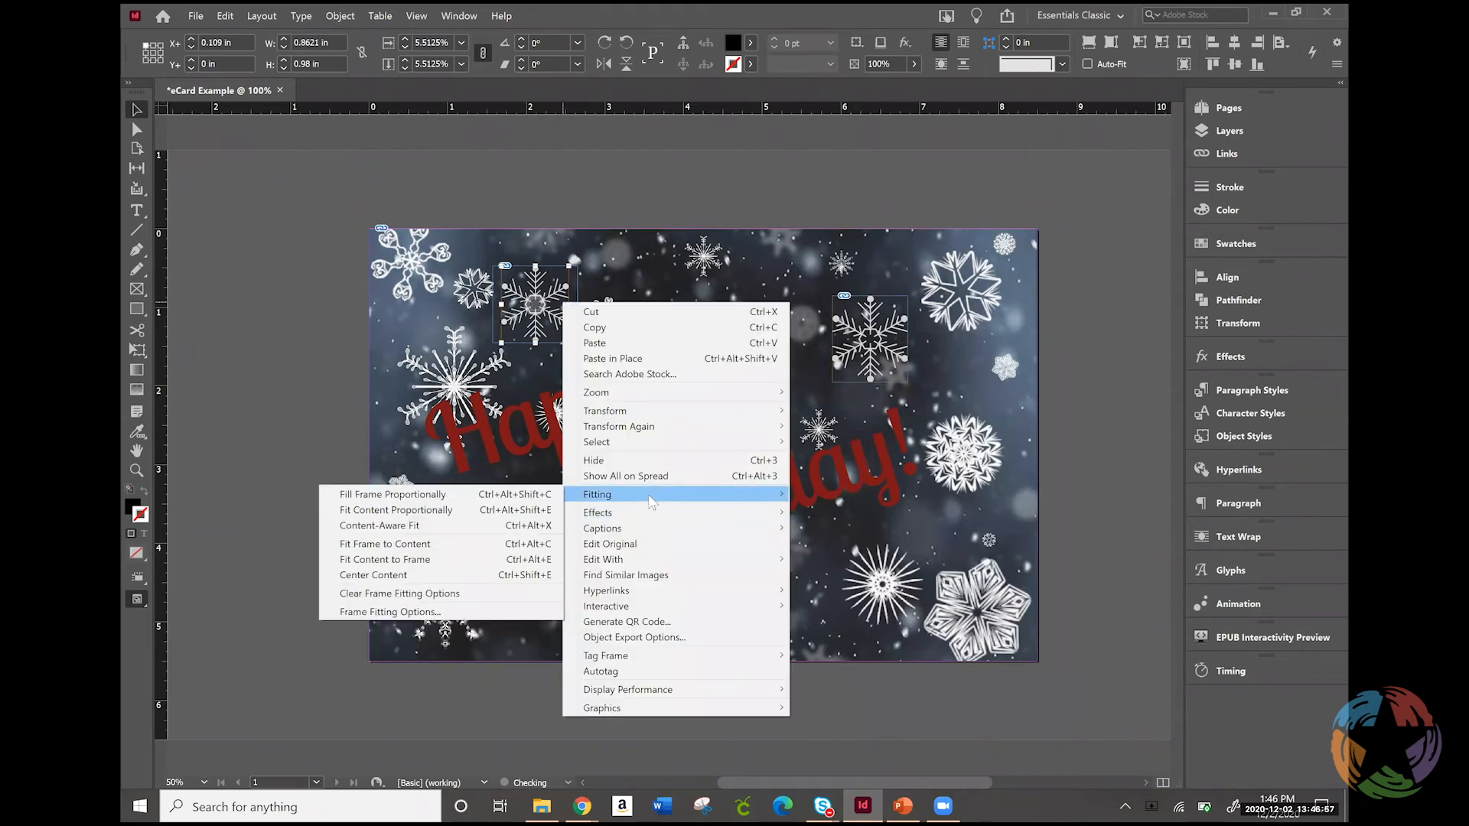
pyautogui.click(468, 564)
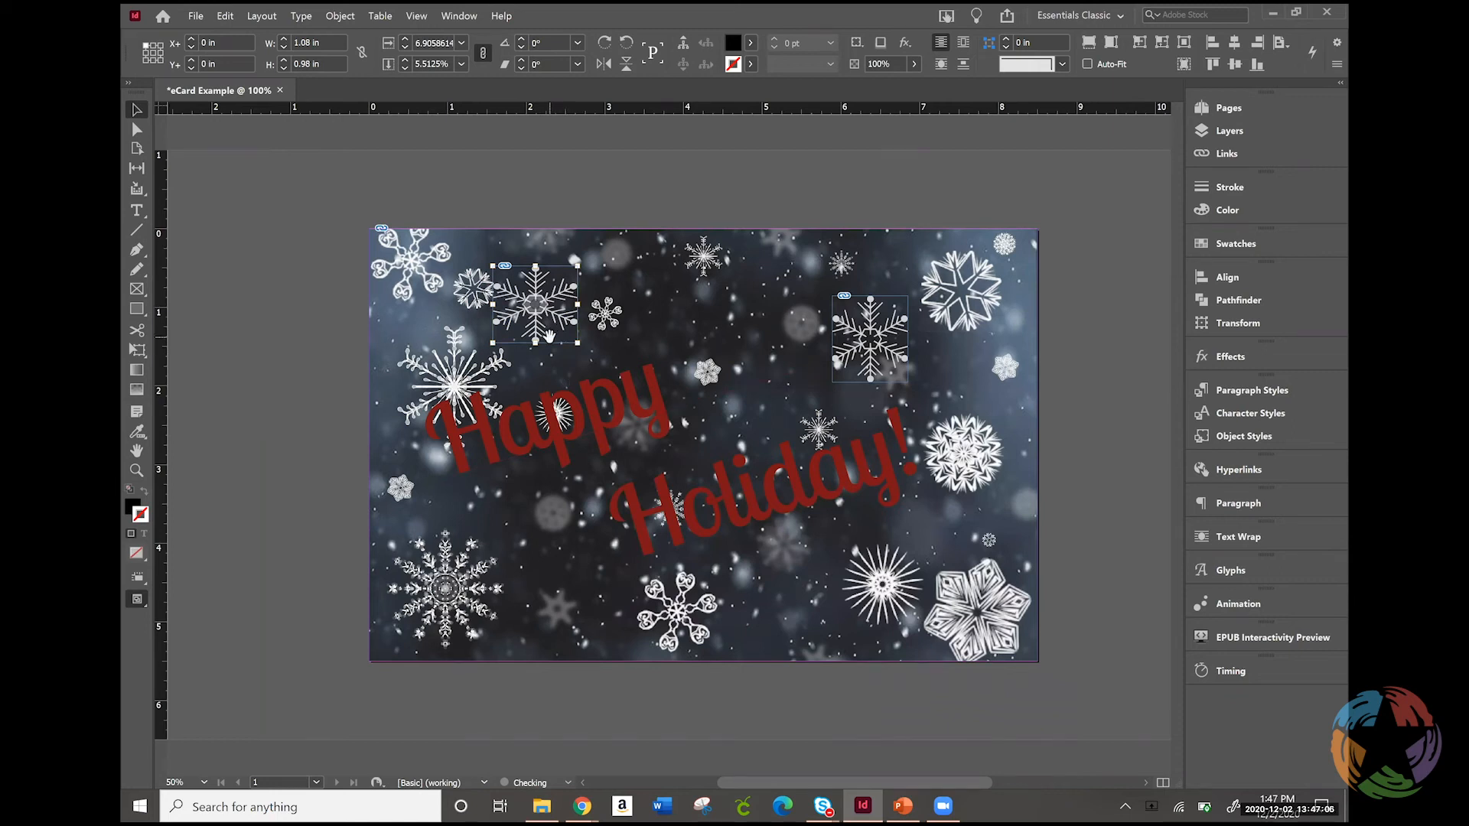
pyautogui.hotkey('ctrl', 'z')
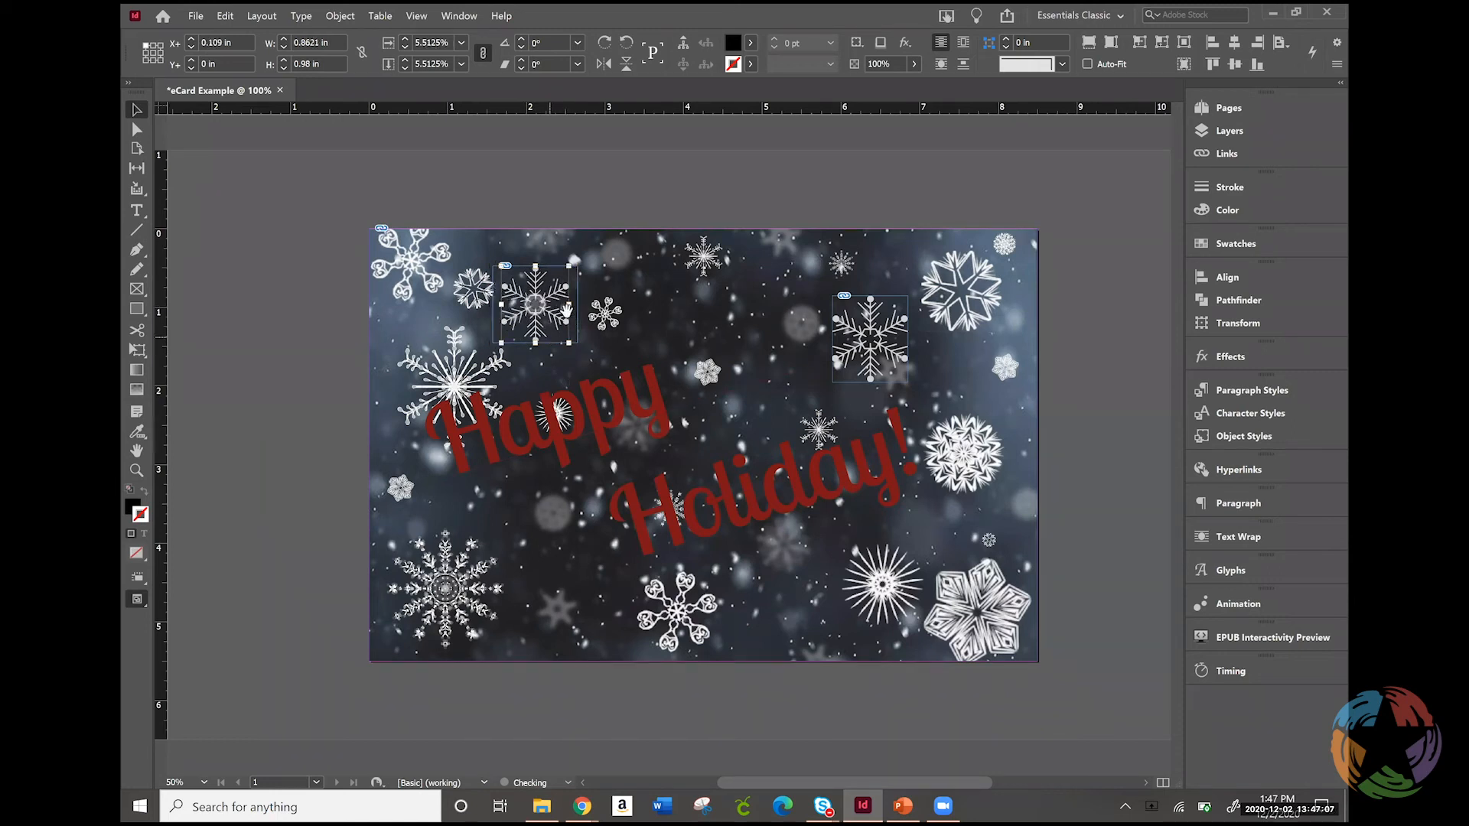
# Fit the frame to the content for the snowflake above "Happy"
pyautogui.rightClick(662, 489)
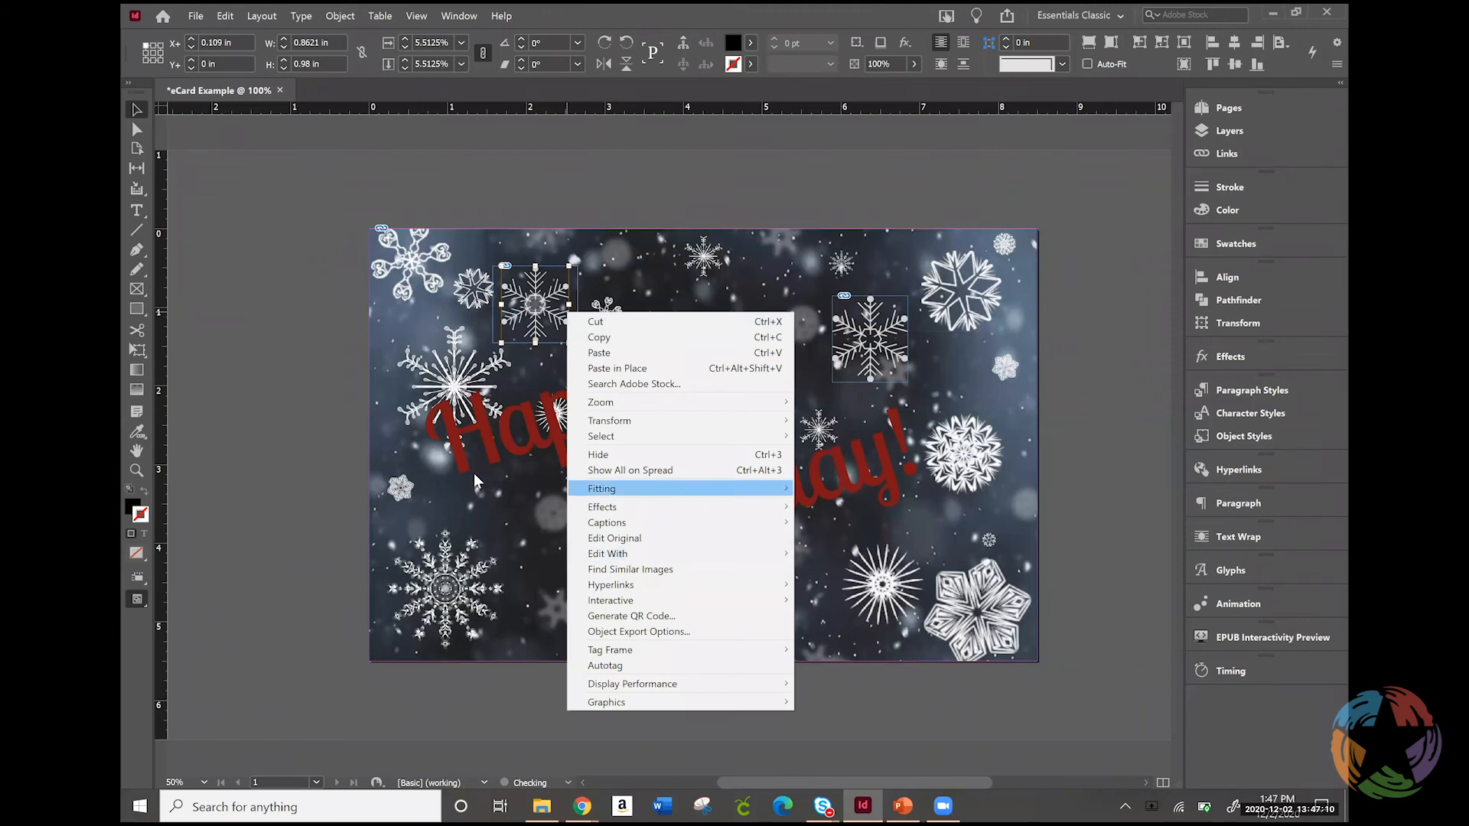
pyautogui.click(436, 538)
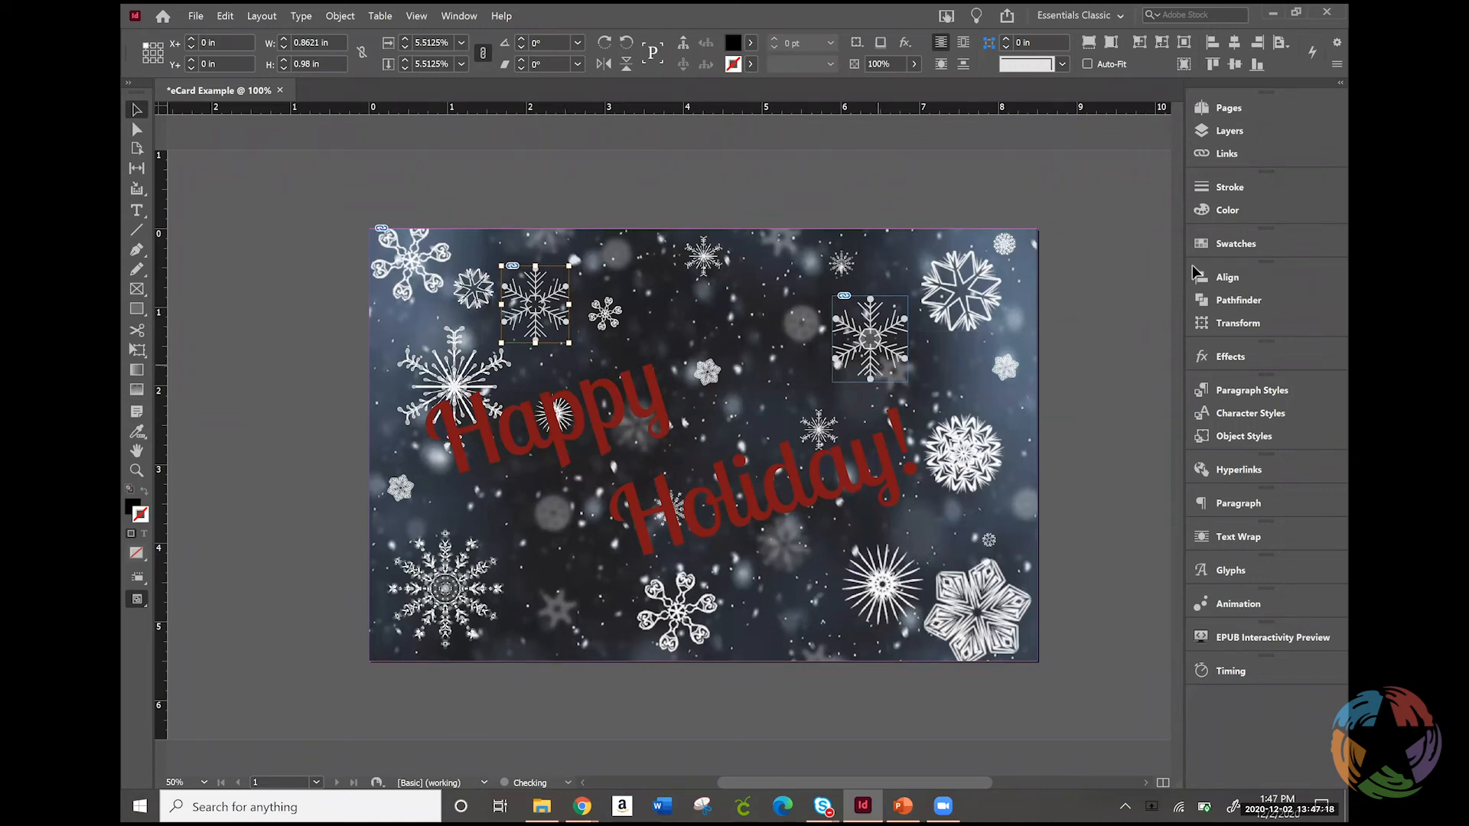
# Show the animation settings and undock them beside the card
pyautogui.click(1236, 604)
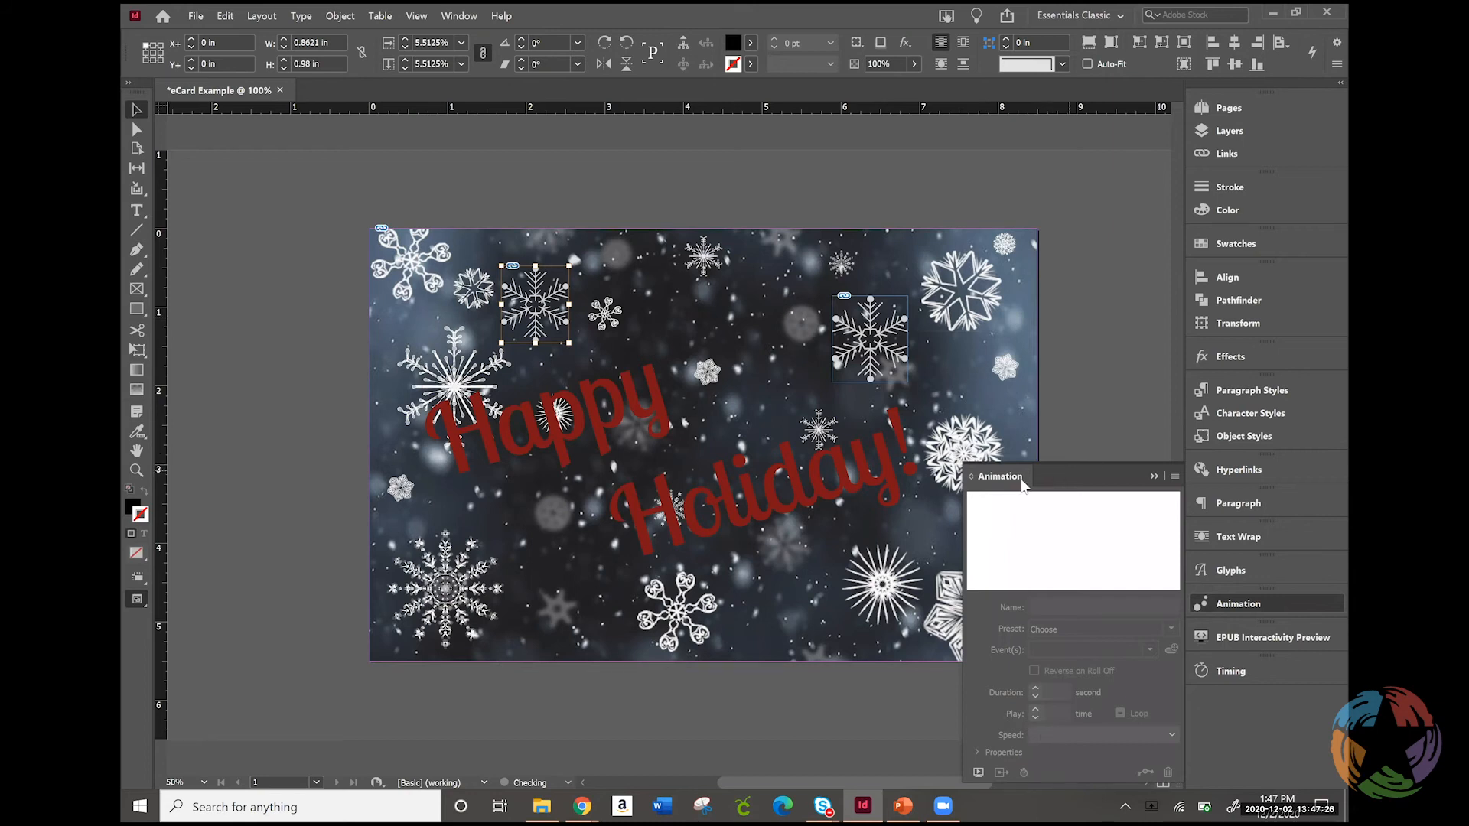
pyautogui.moveTo(1018, 476); pyautogui.dragTo(1017, 241)
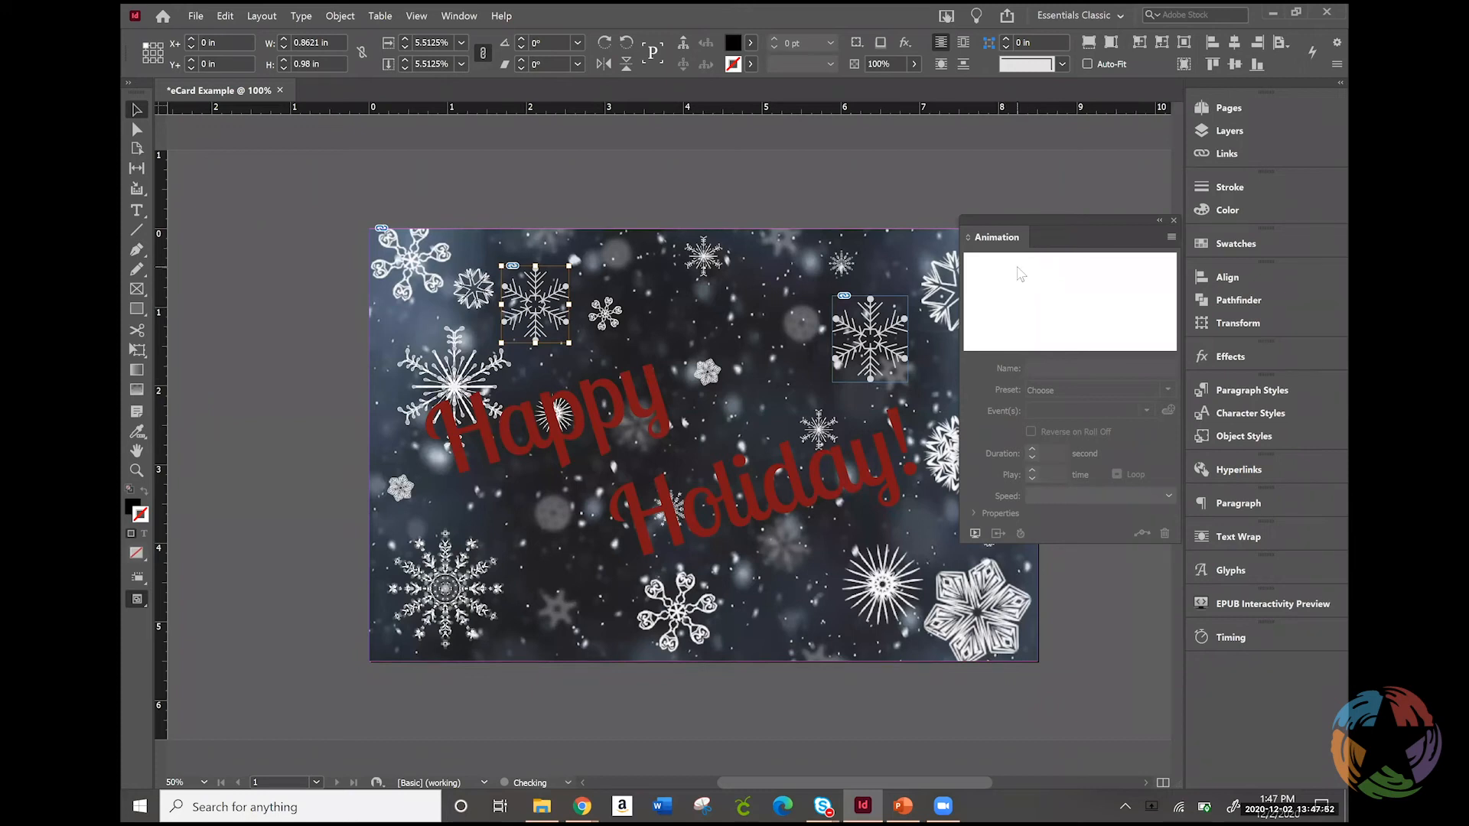
pyautogui.click(870, 334)
pyautogui.click(1231, 638)
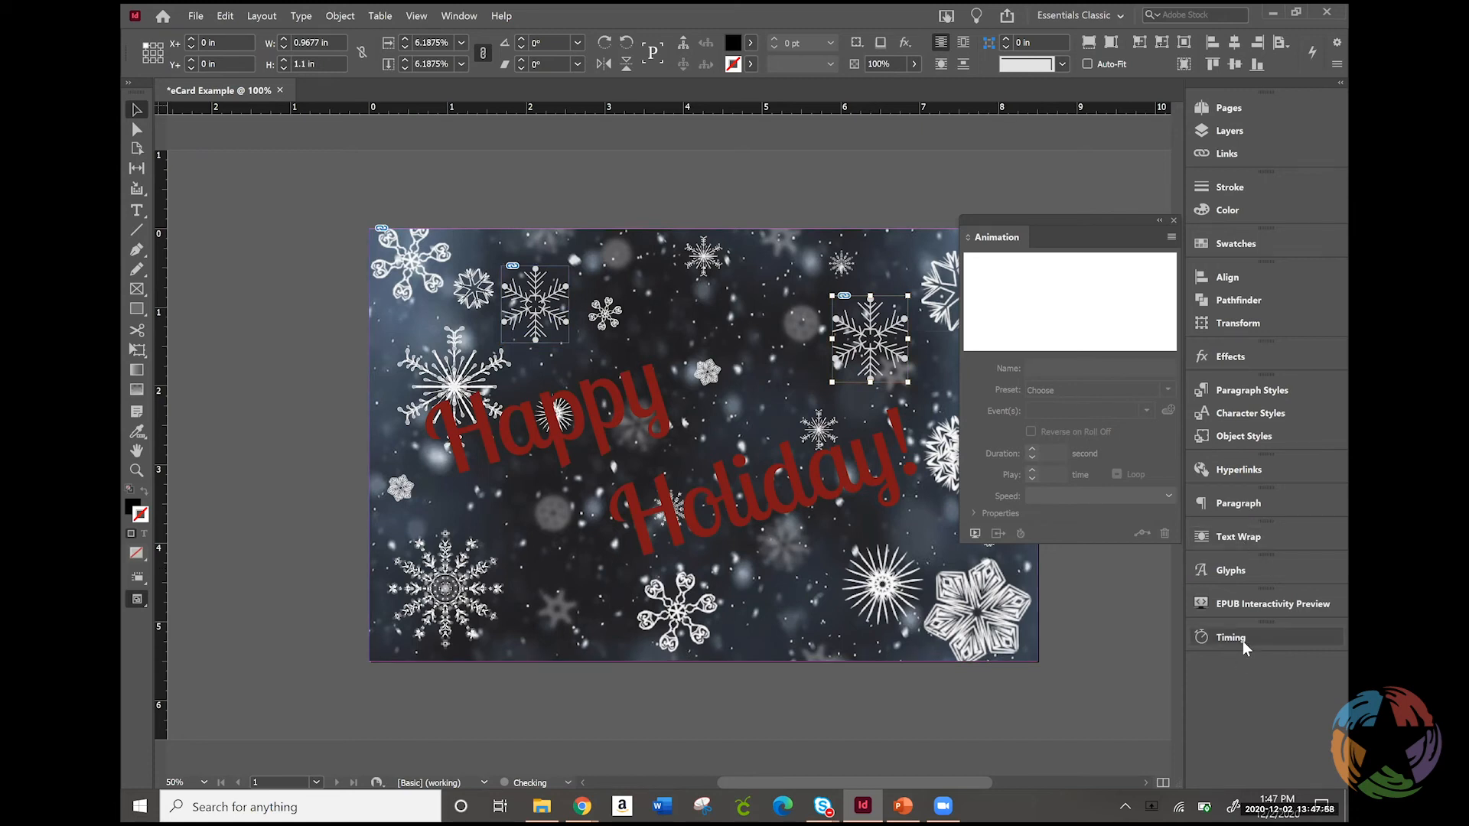
pyautogui.click(1242, 641)
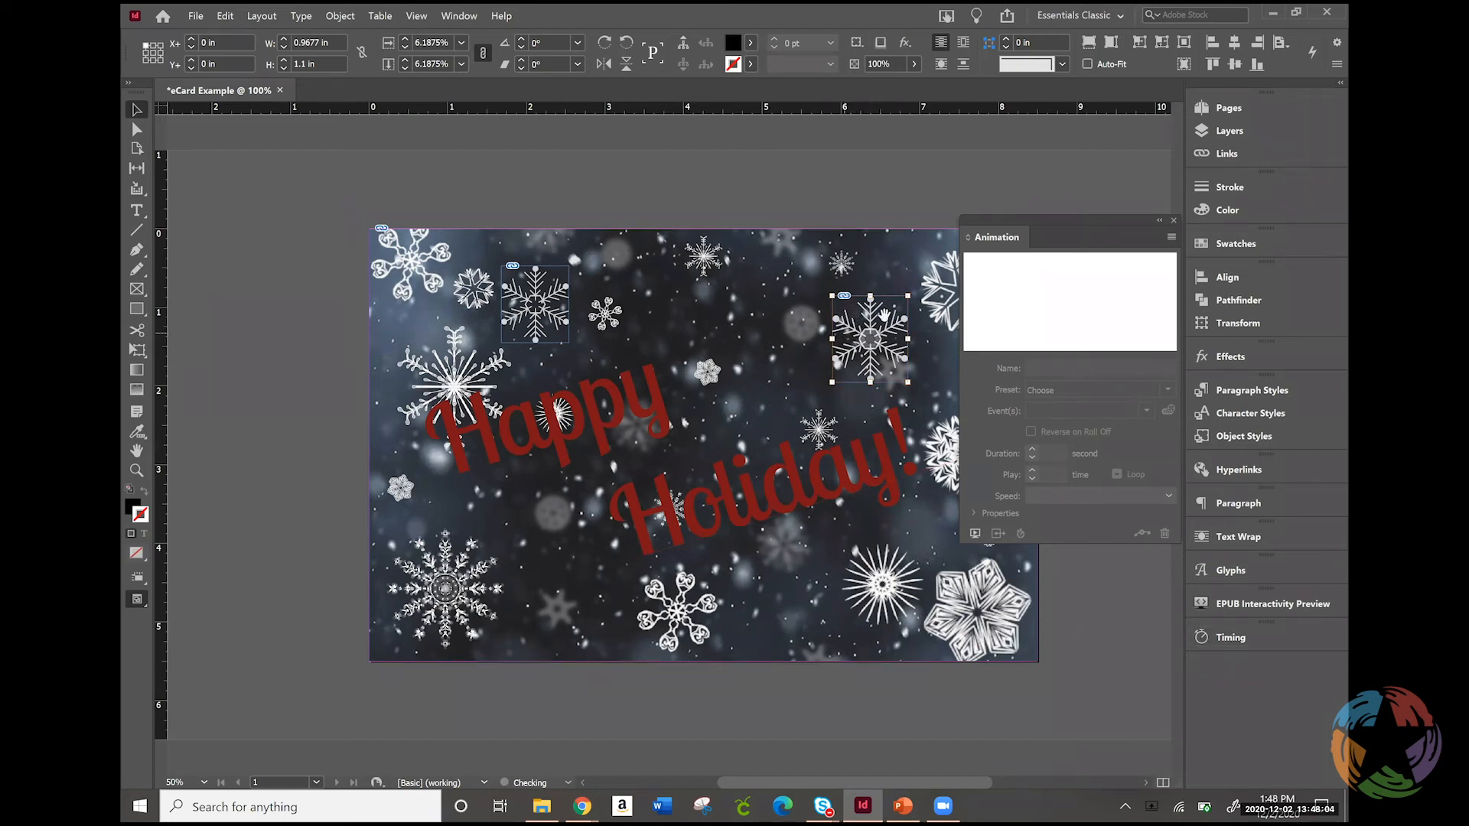
# Apply the Fly in from Left animation to the "Happy" text path and turn off its On Page Load event
pyautogui.click(567, 408)
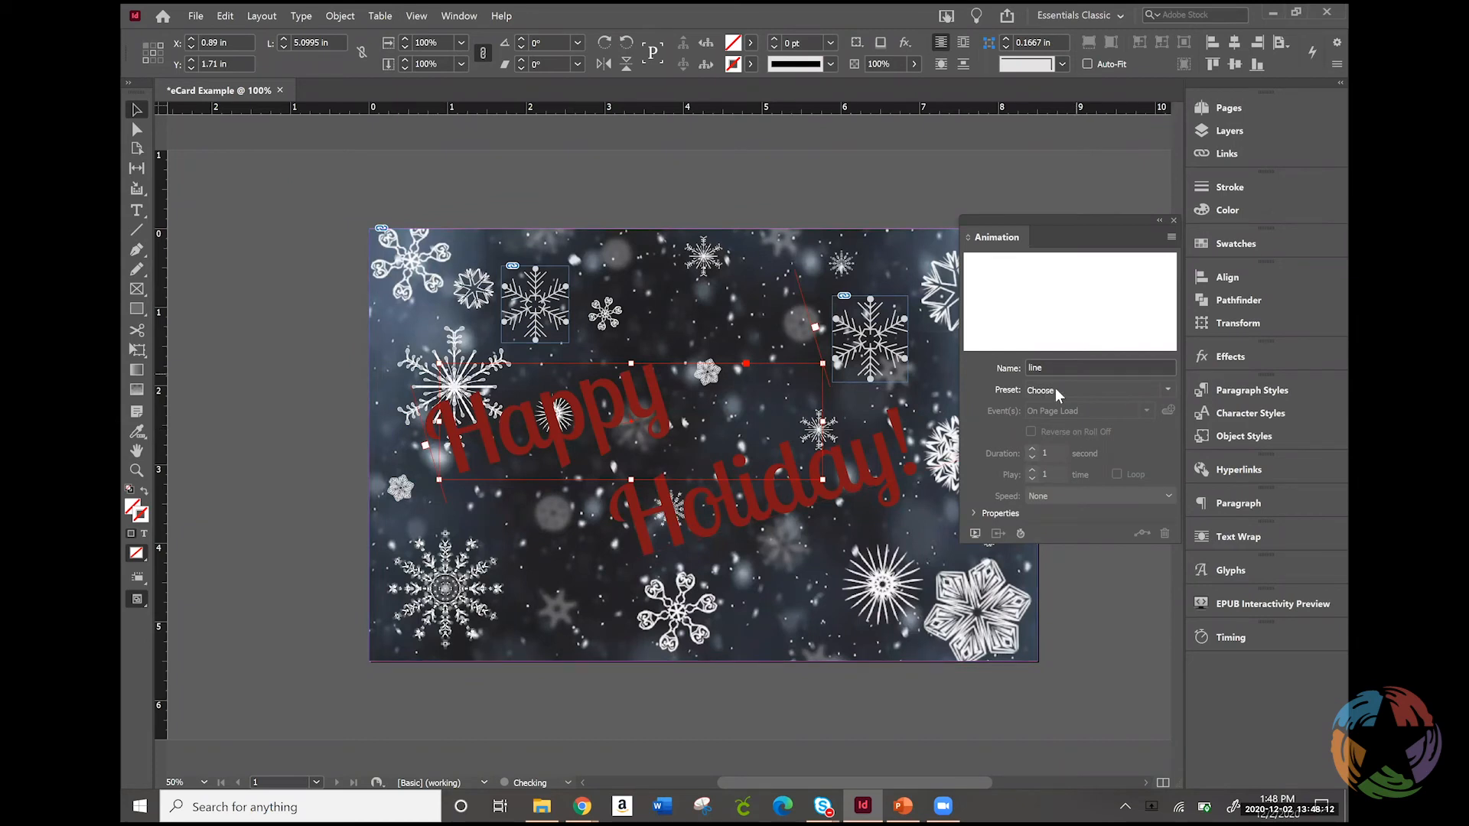
pyautogui.click(1167, 390)
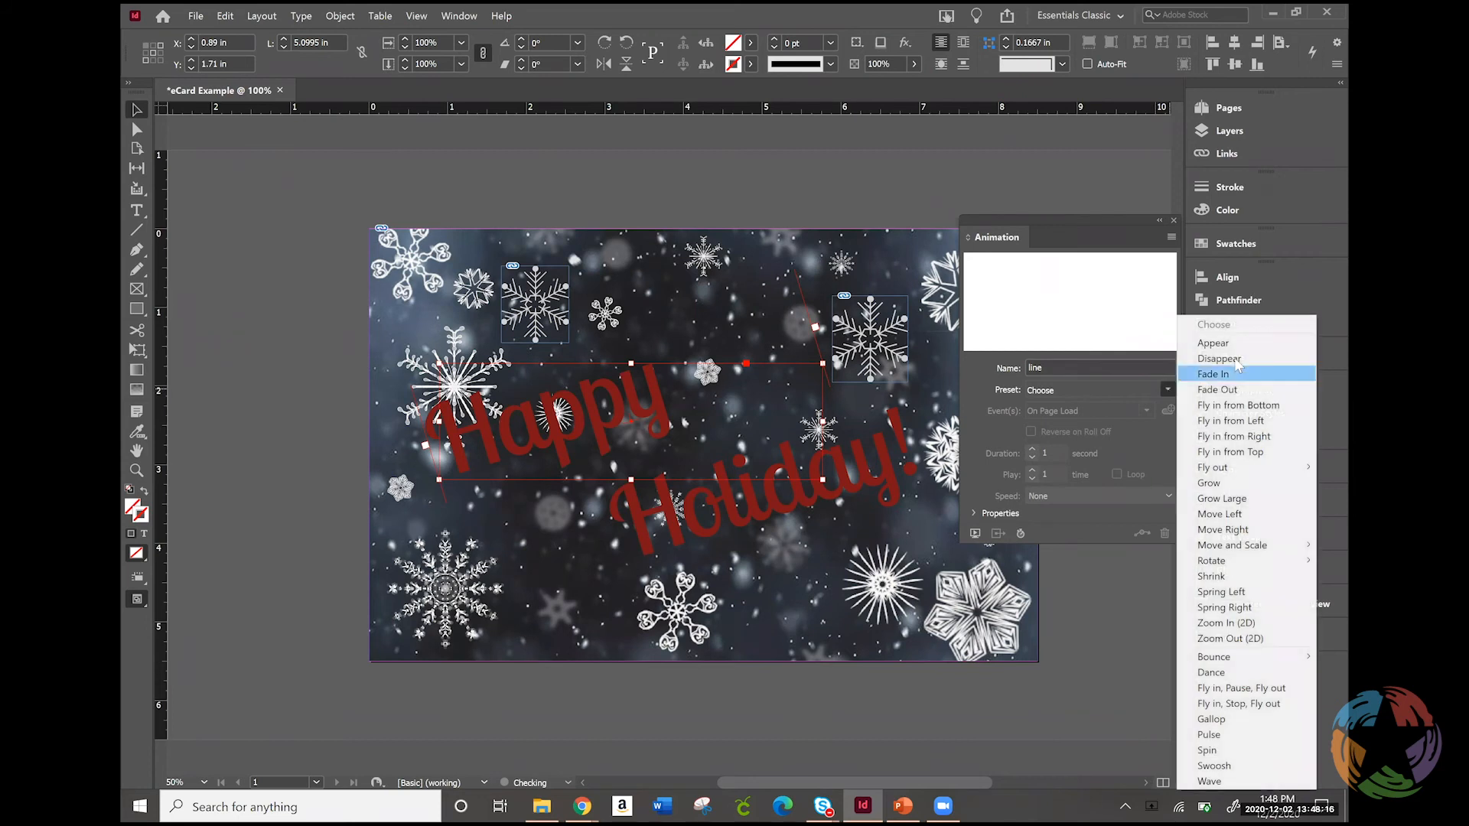
pyautogui.click(1285, 425)
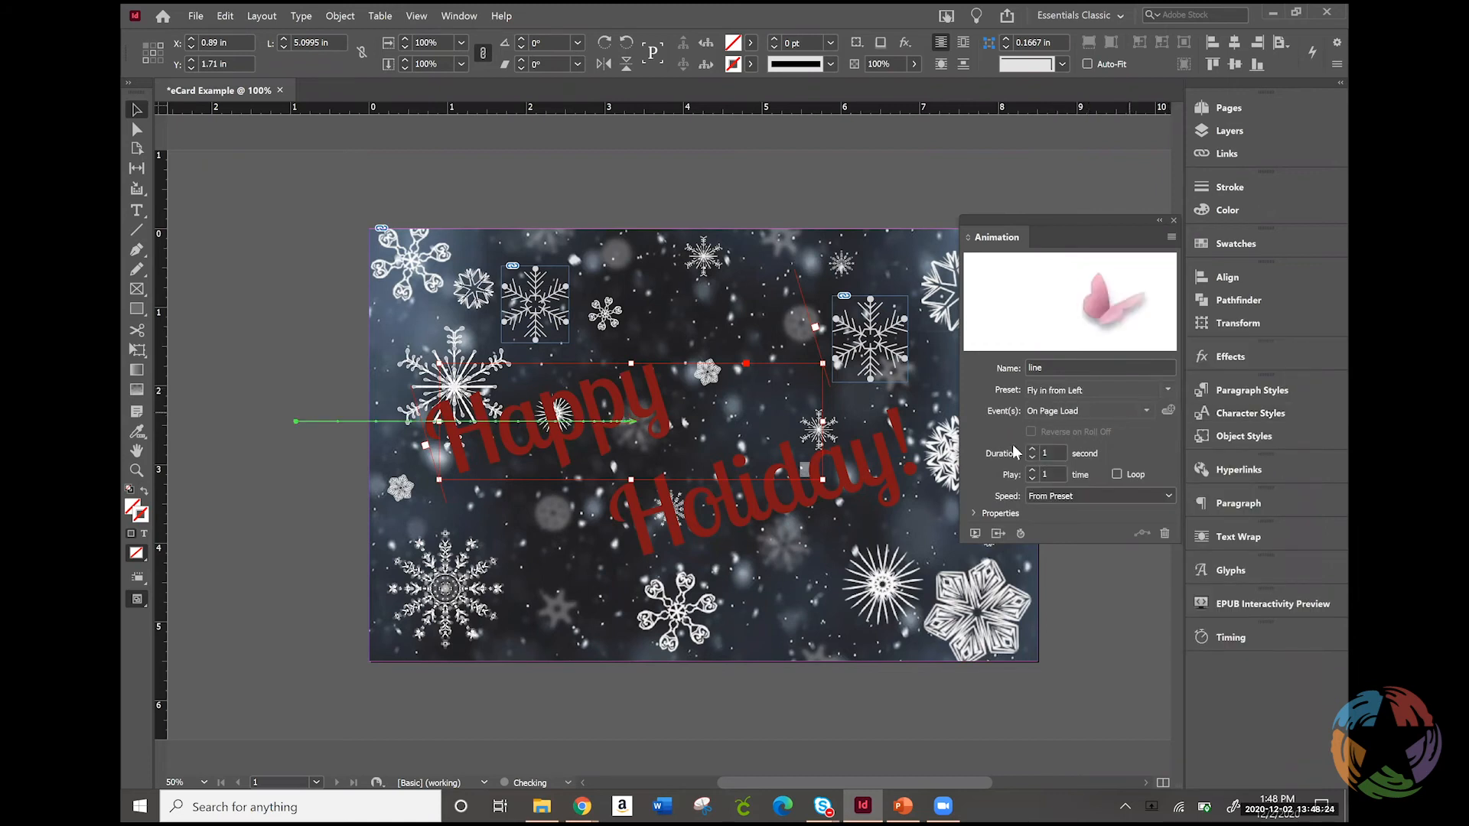
pyautogui.click(1146, 411)
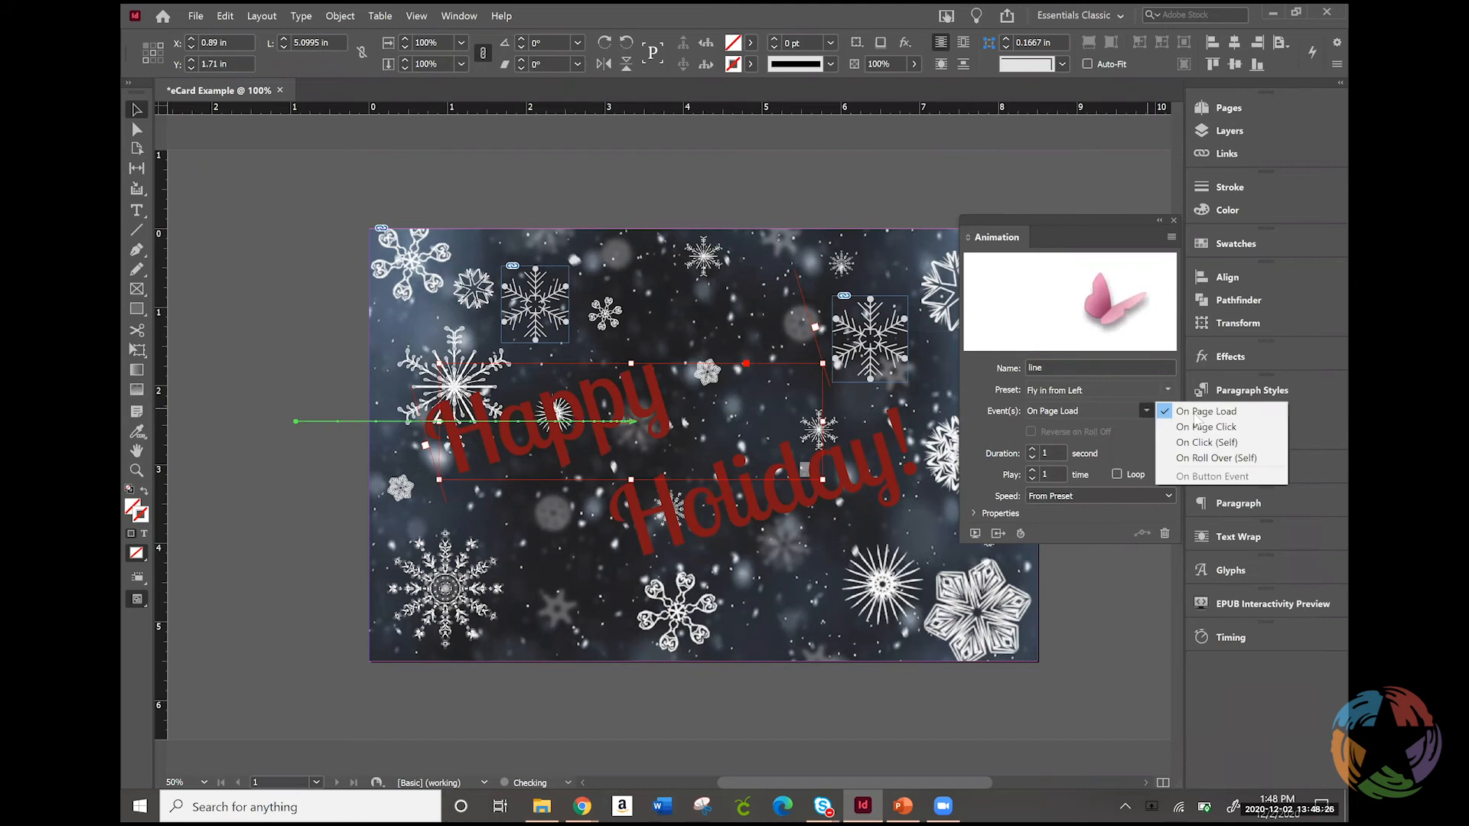
pyautogui.click(1214, 417)
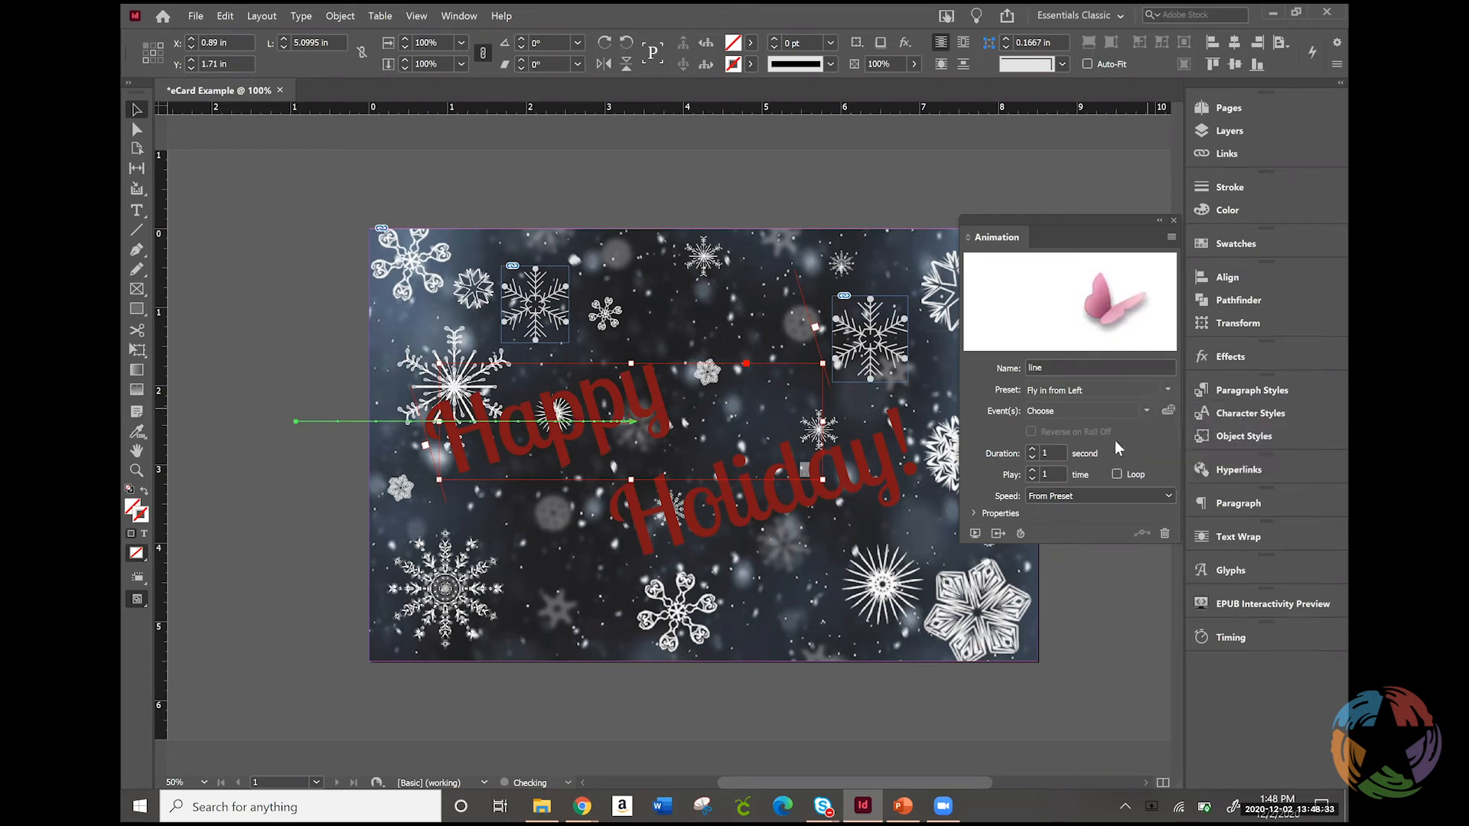
# Set the duration of the "Happy" animation to 5 seconds
pyautogui.click(1031, 450)
pyautogui.click(1031, 450)
pyautogui.click(1031, 450)
pyautogui.click(1031, 450)
pyautogui.click(1031, 450)
pyautogui.click(1031, 450)
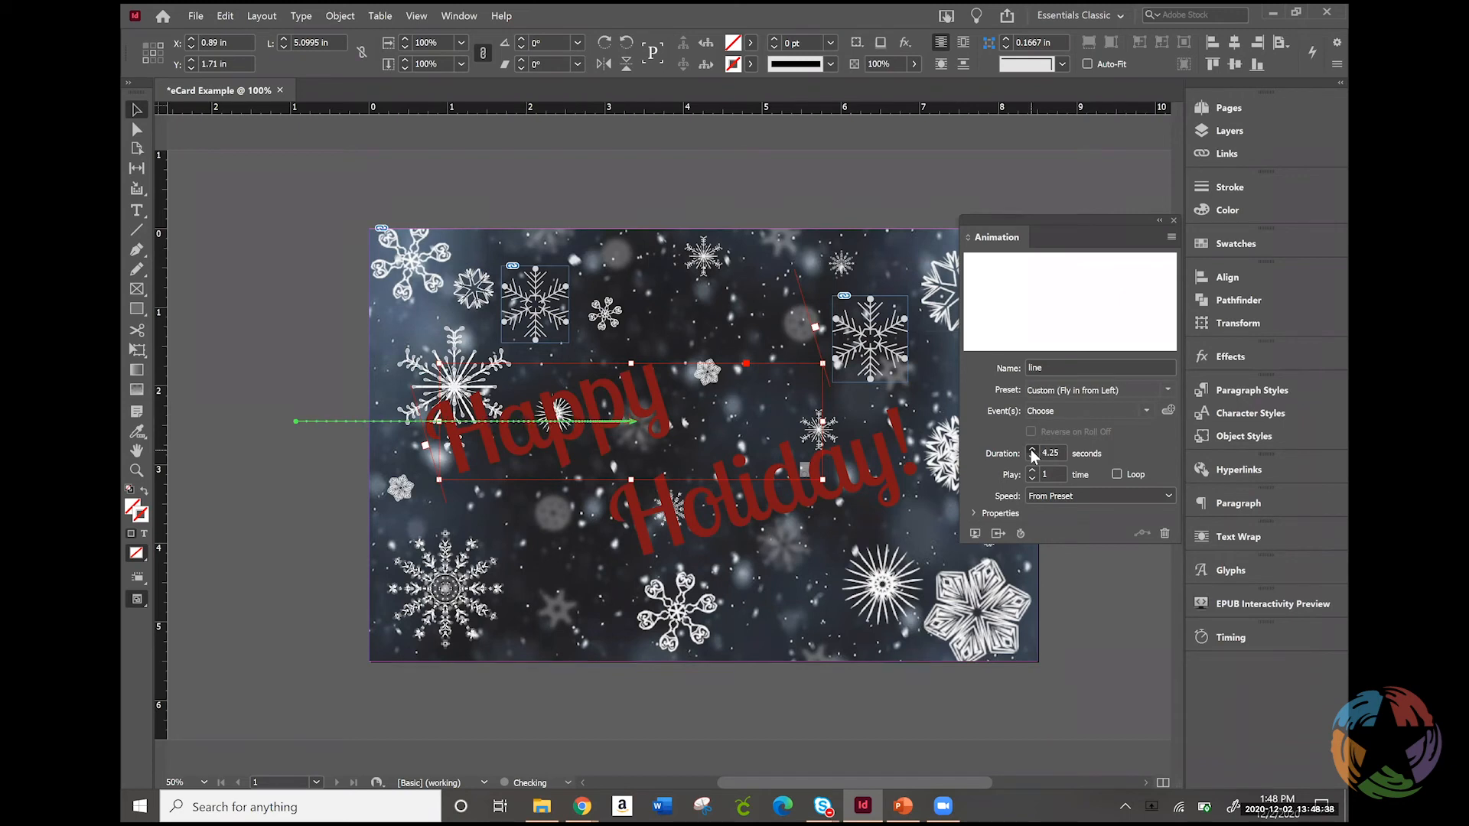
pyautogui.click(1031, 449)
# Extend the start of the "Happy" motion path farther outside the page, to a length of about 5.16 in
pyautogui.click(294, 419)
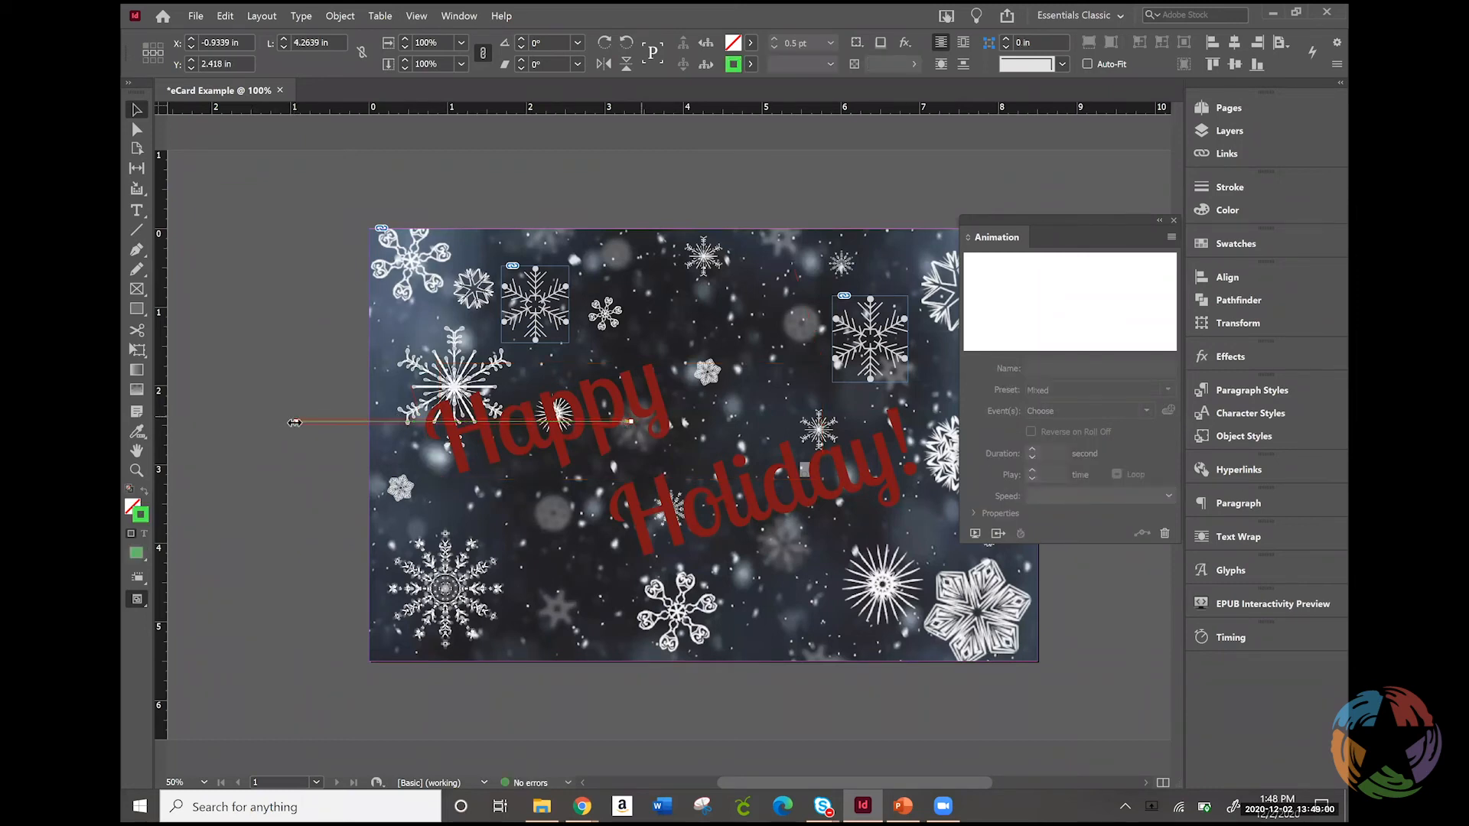
pyautogui.moveTo(294, 423); pyautogui.dragTo(226, 422)
# Try tilting the "Happy" motion path to about 18.5° by lowering its start, and undo the tilt
pyautogui.moveTo(222, 415); pyautogui.dragTo(237, 488)
pyautogui.moveTo(236, 483); pyautogui.dragTo(236, 485)
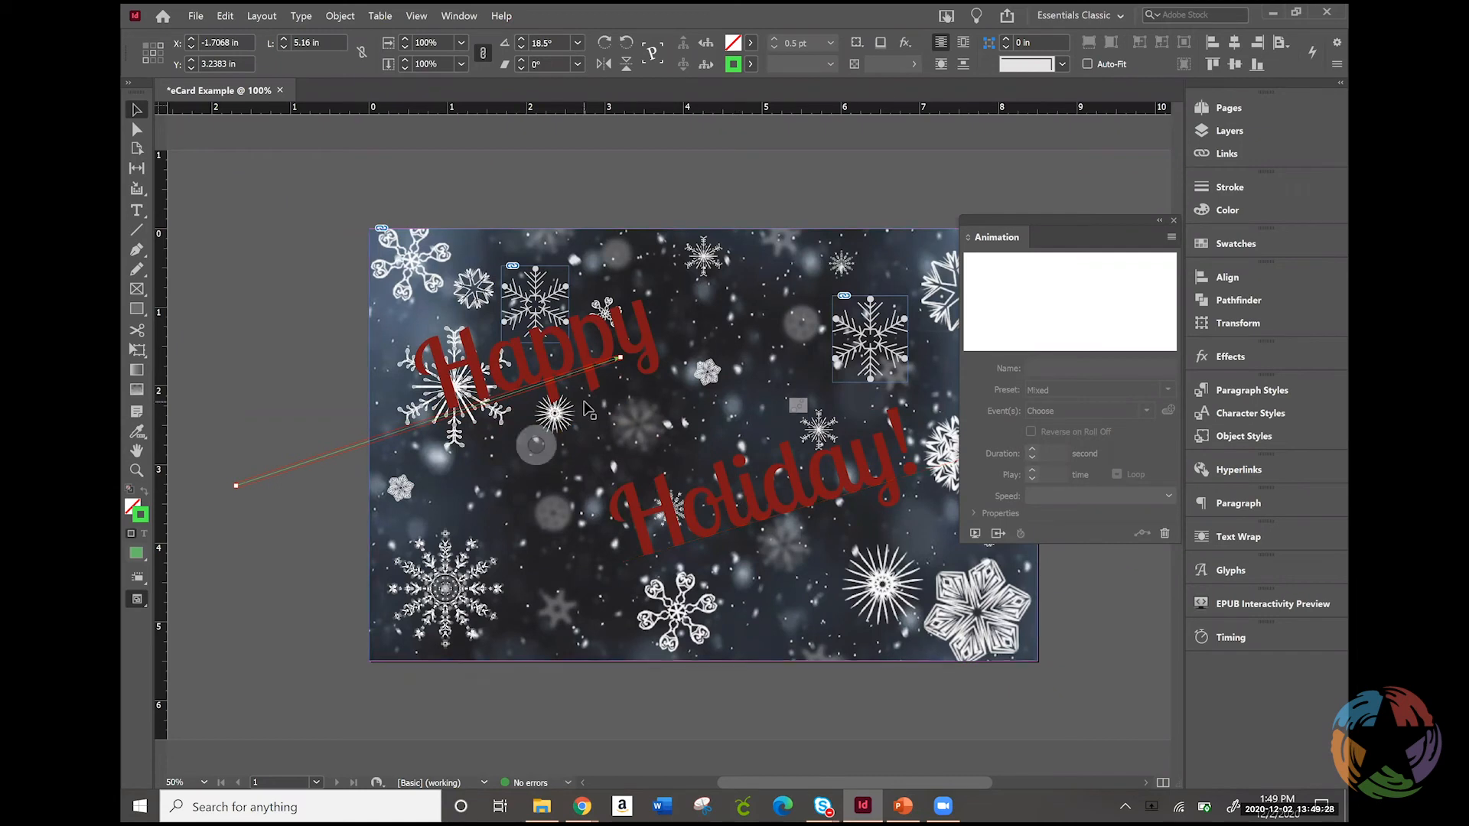
pyautogui.hotkey('ctrl', 'z')
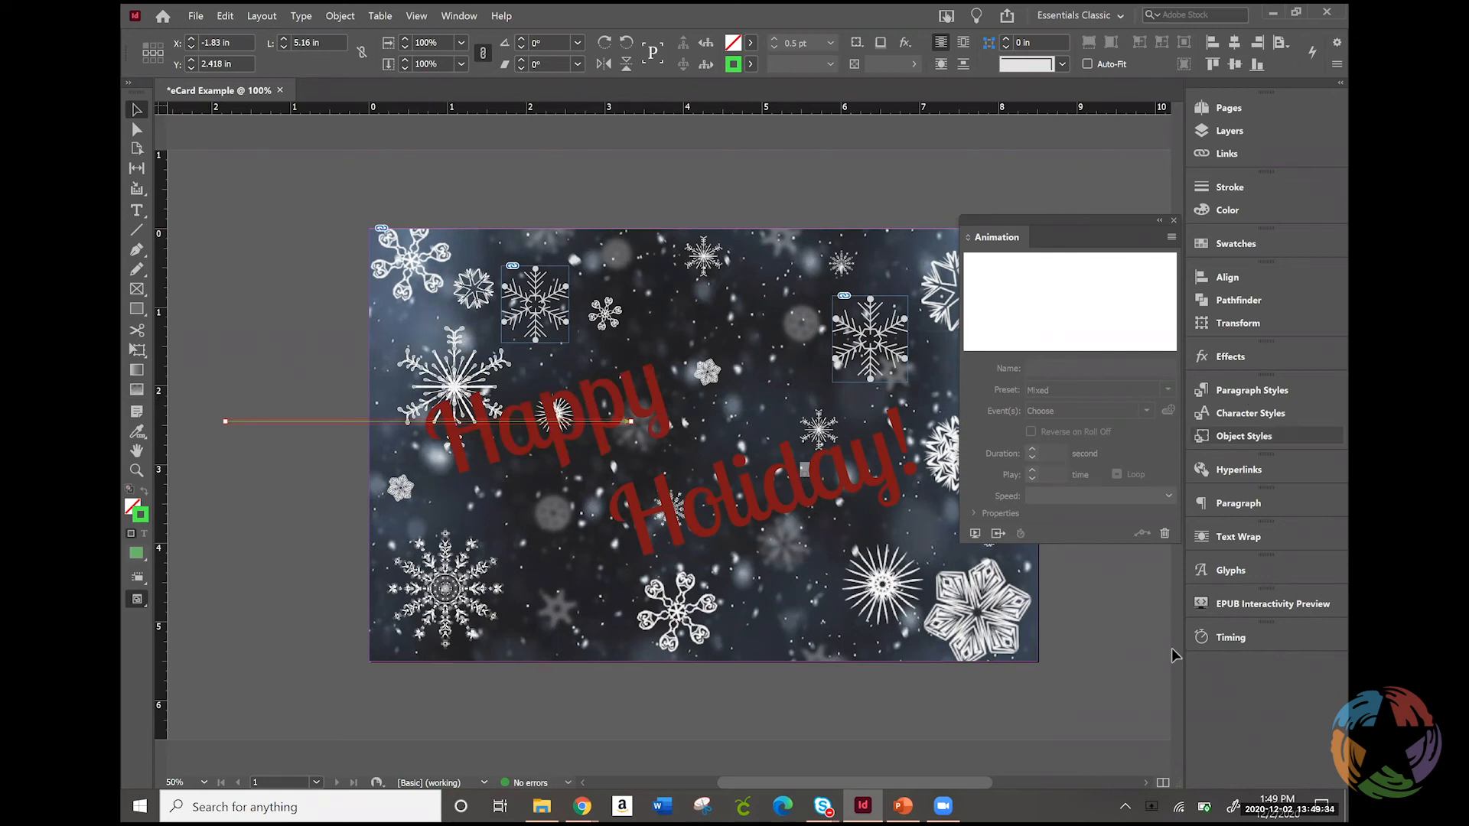
# Play and clear the EPUB interactivity preview, reopen it from the "Happy" animation settings, and close it
pyautogui.click(1245, 603)
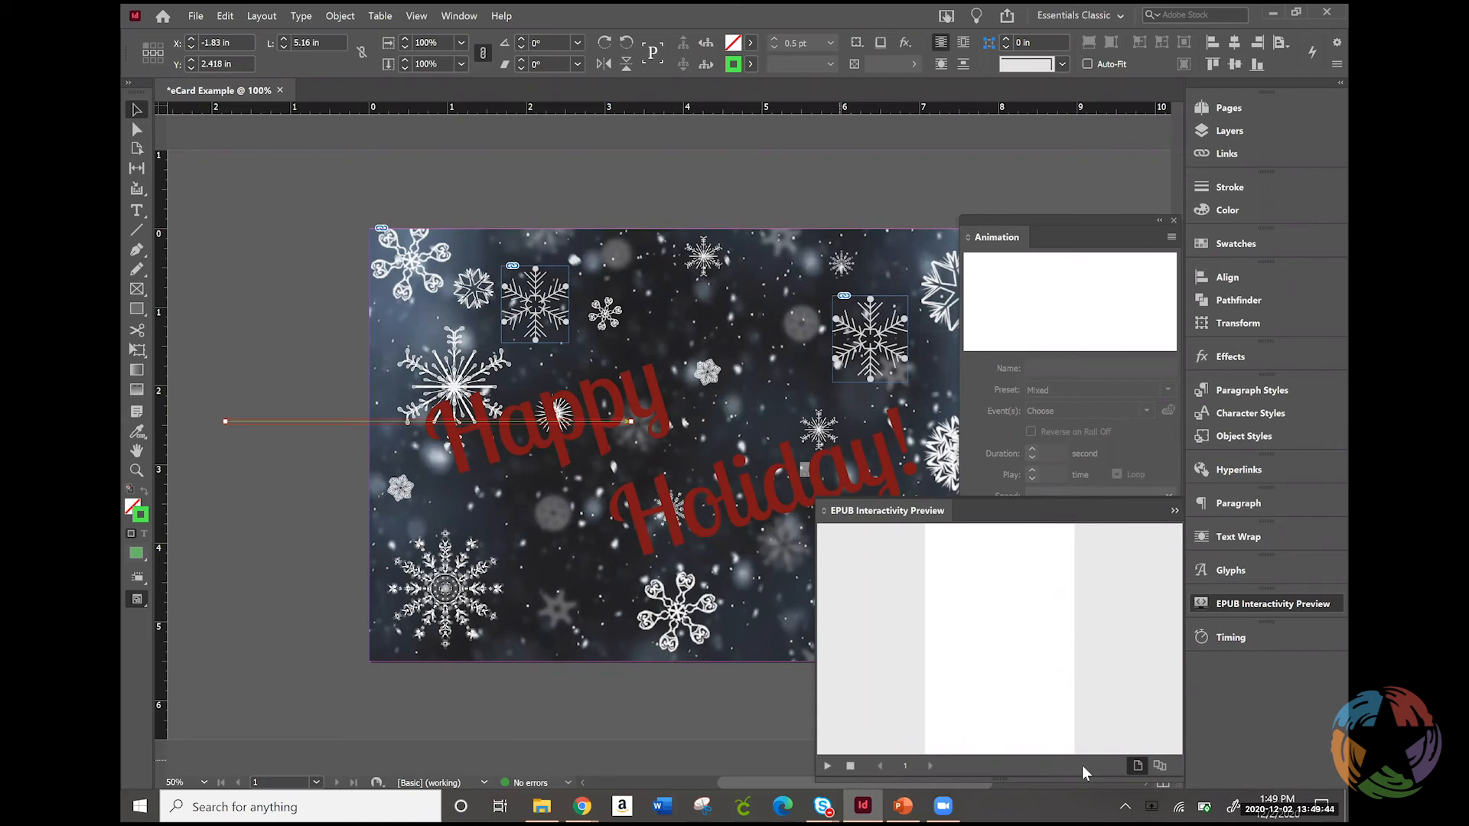
pyautogui.click(834, 766)
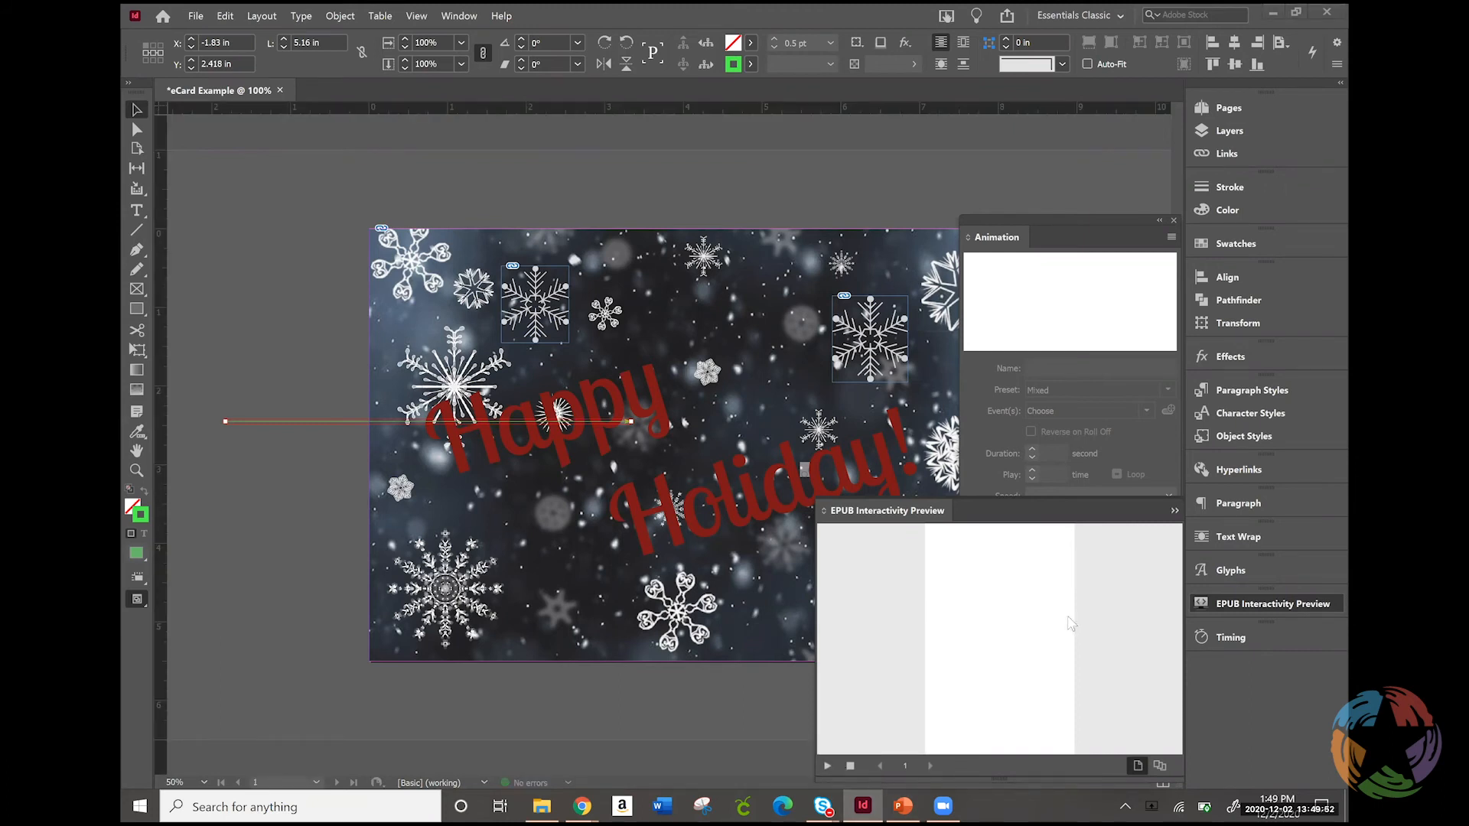
pyautogui.click(852, 766)
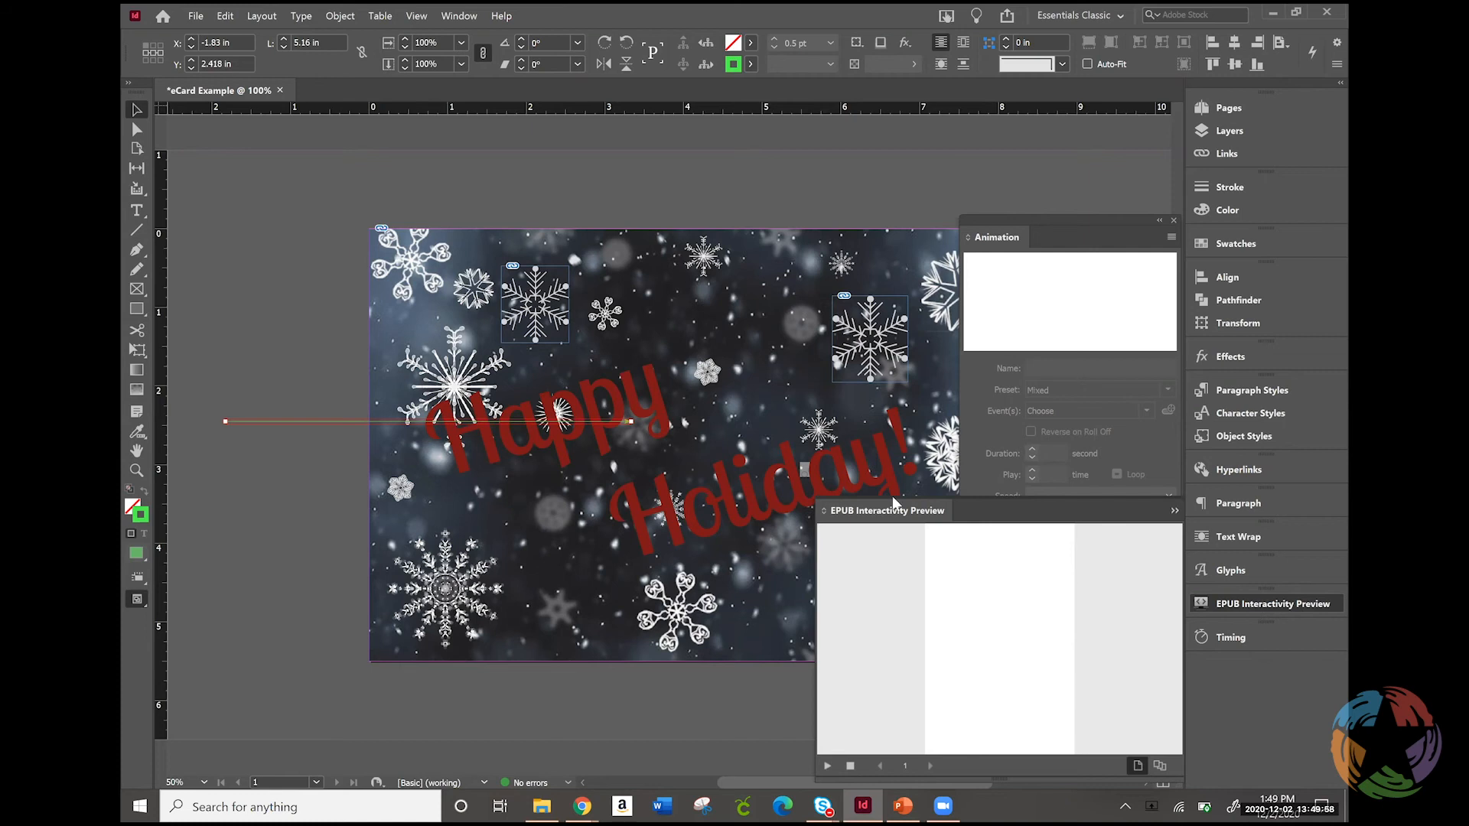
pyautogui.click(1250, 603)
pyautogui.click(1131, 540)
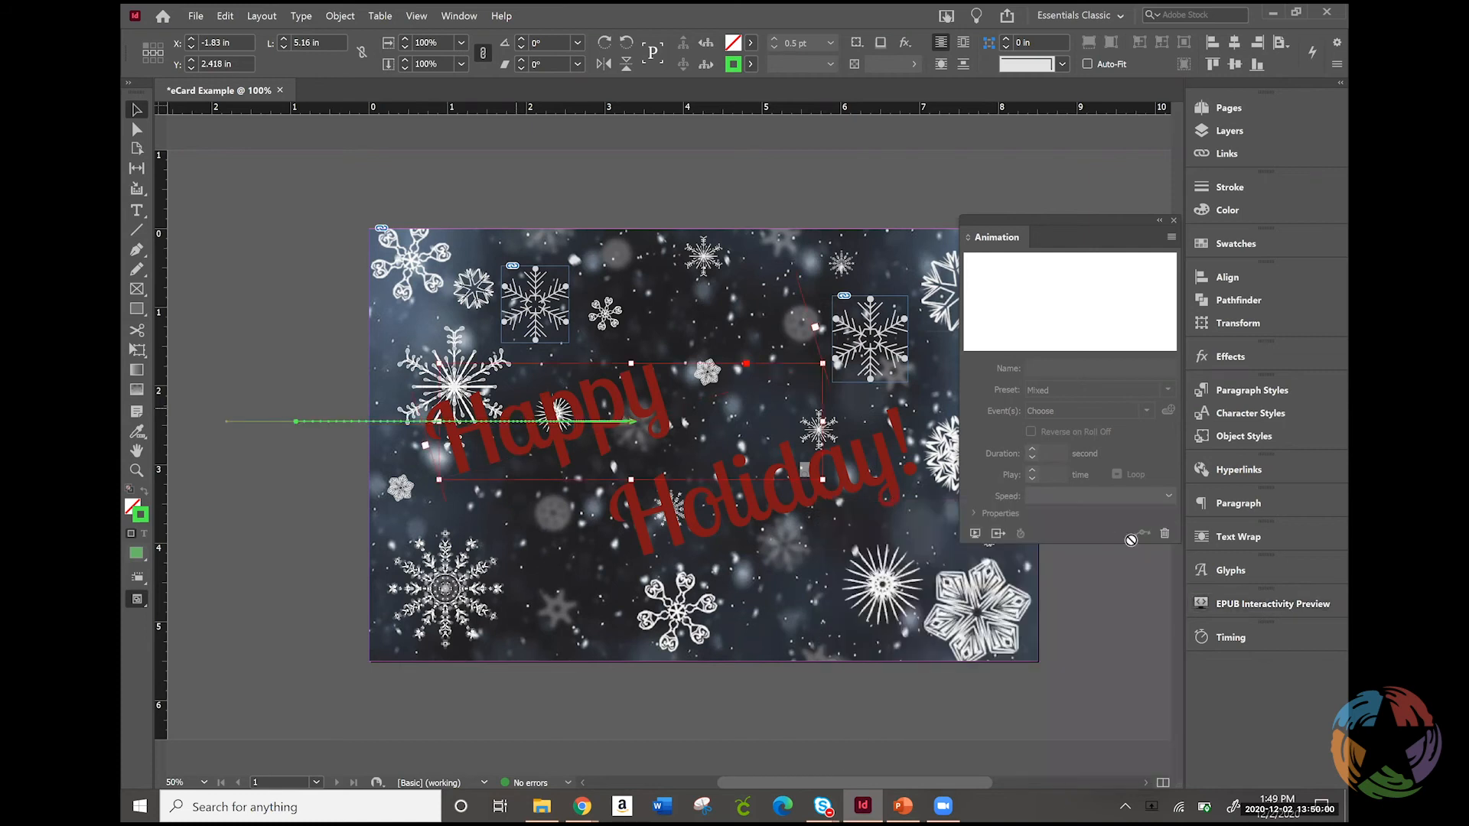
pyautogui.click(975, 534)
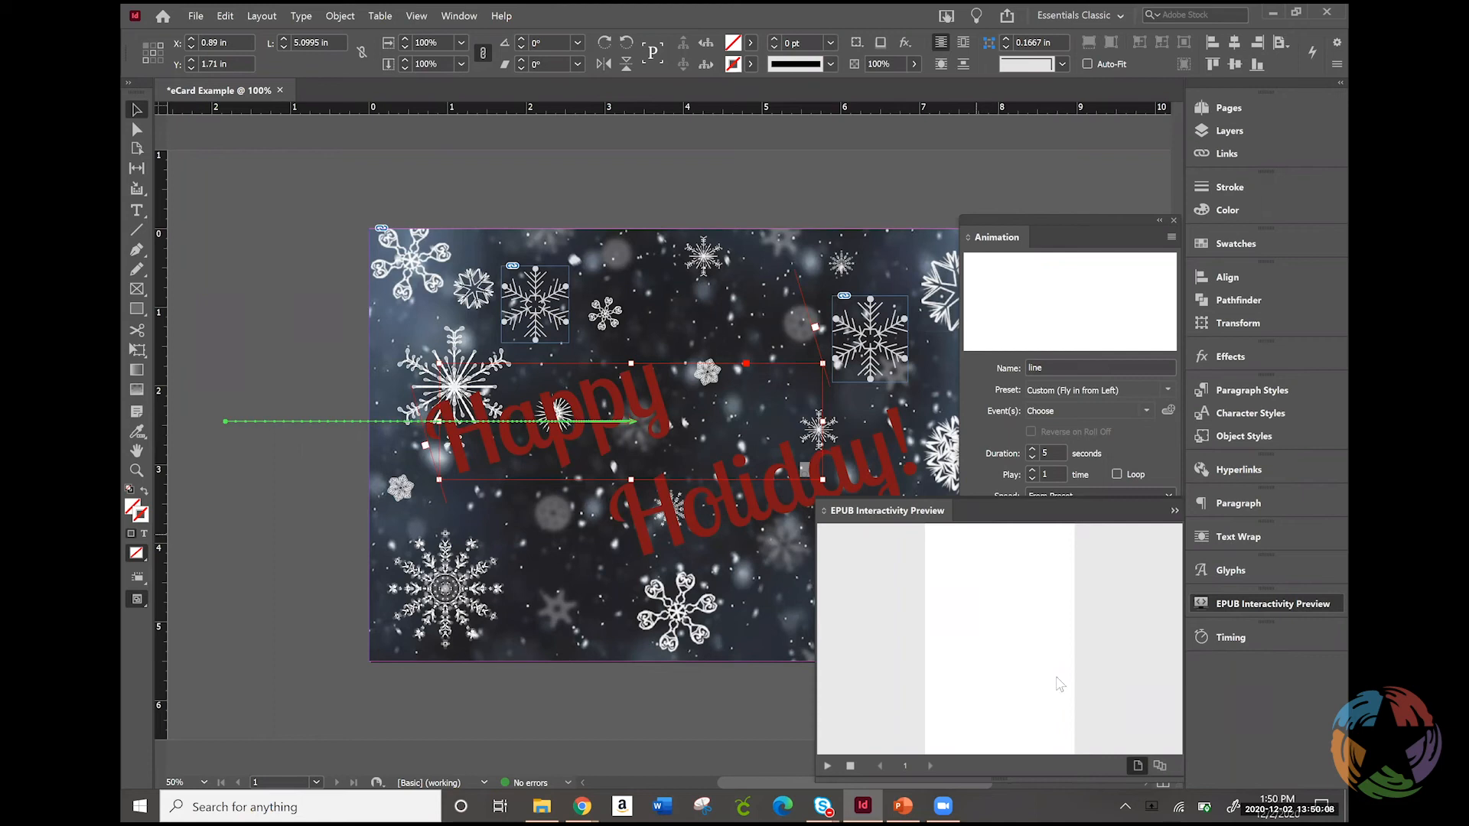
pyautogui.click(1236, 604)
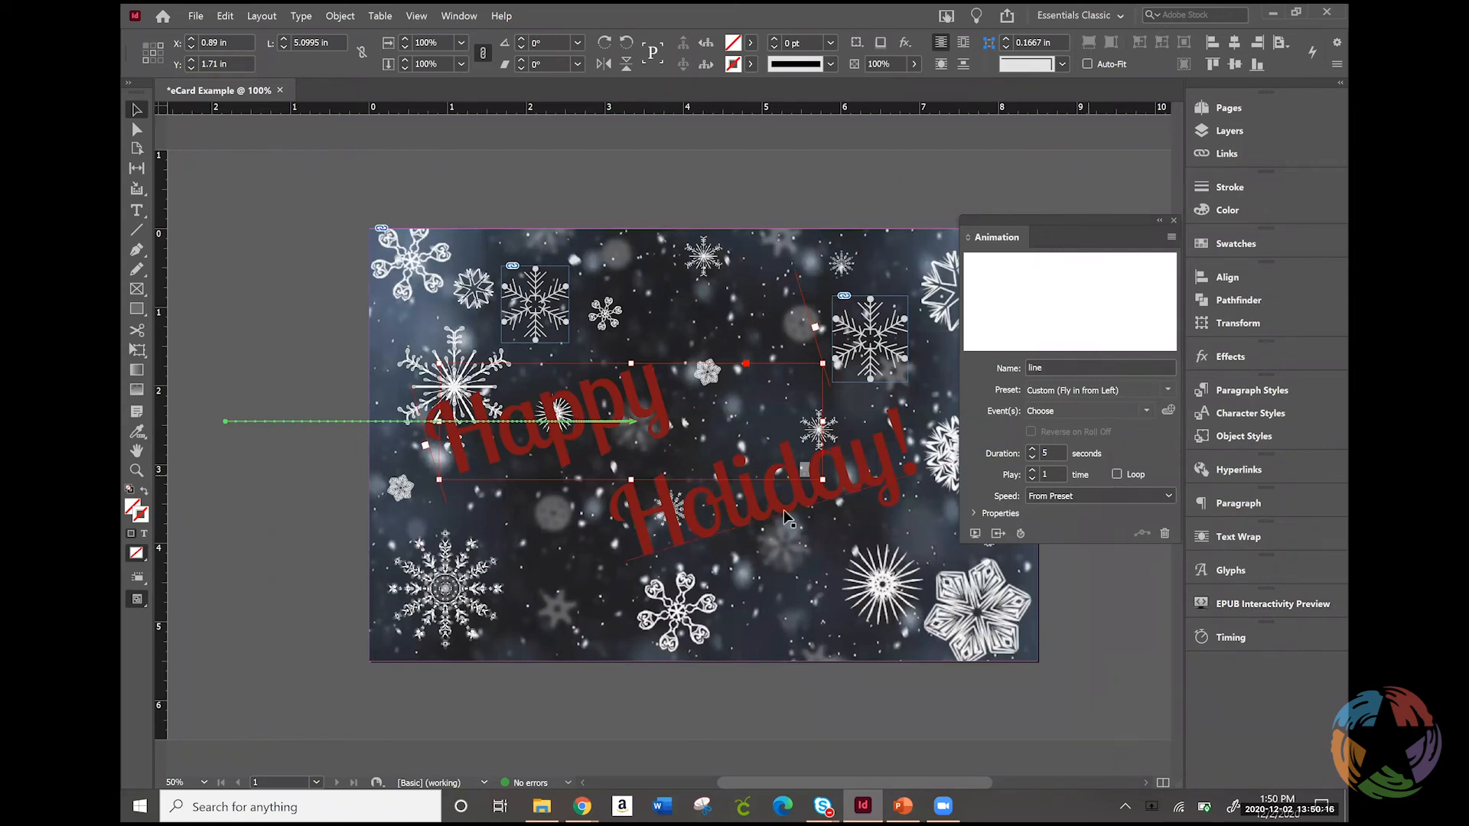
# Rename the "Holiday!" text path's animation object as Holiday!
pyautogui.click(761, 508)
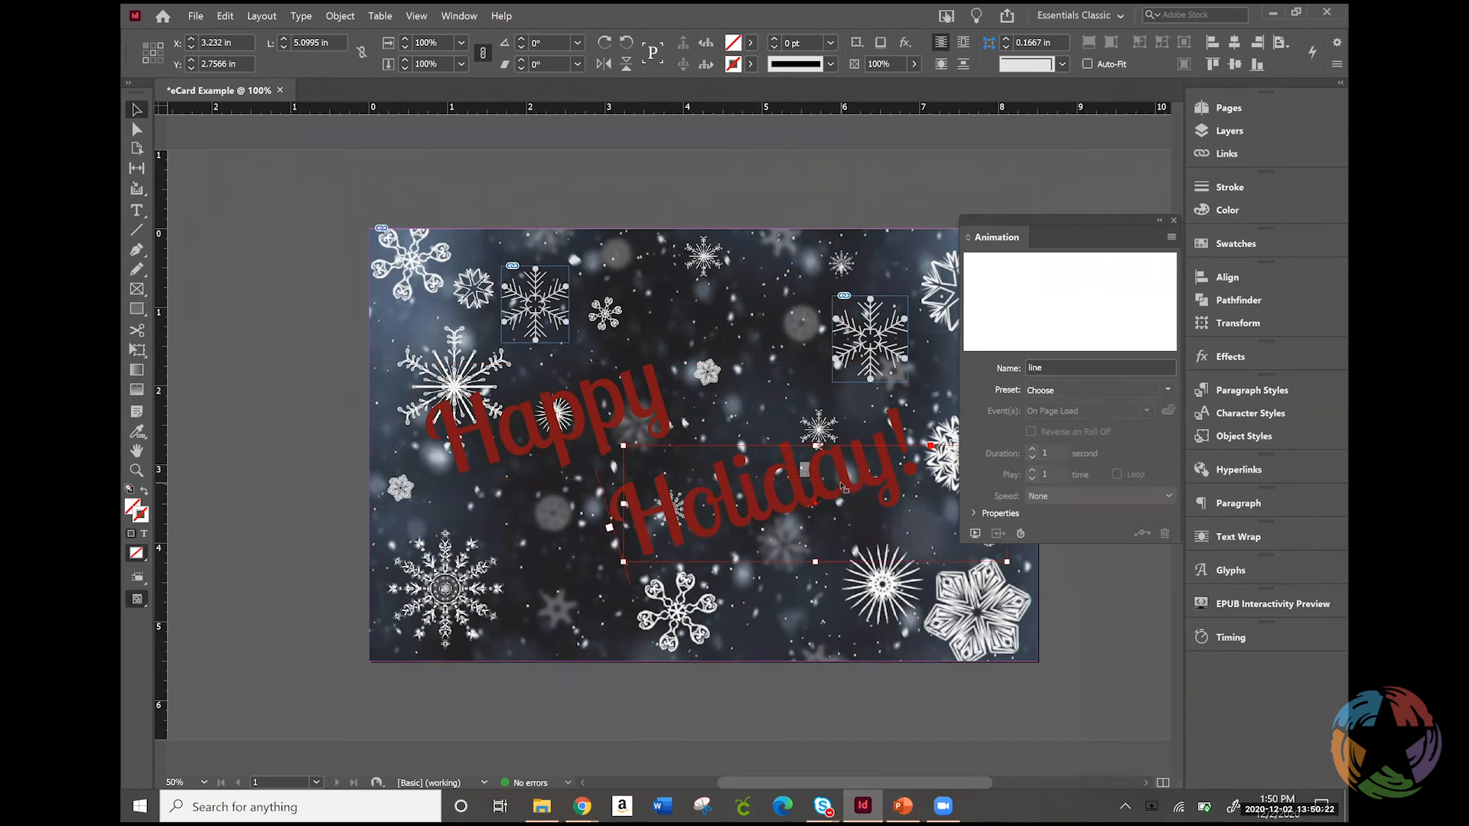
pyautogui.doubleClick(1027, 368)
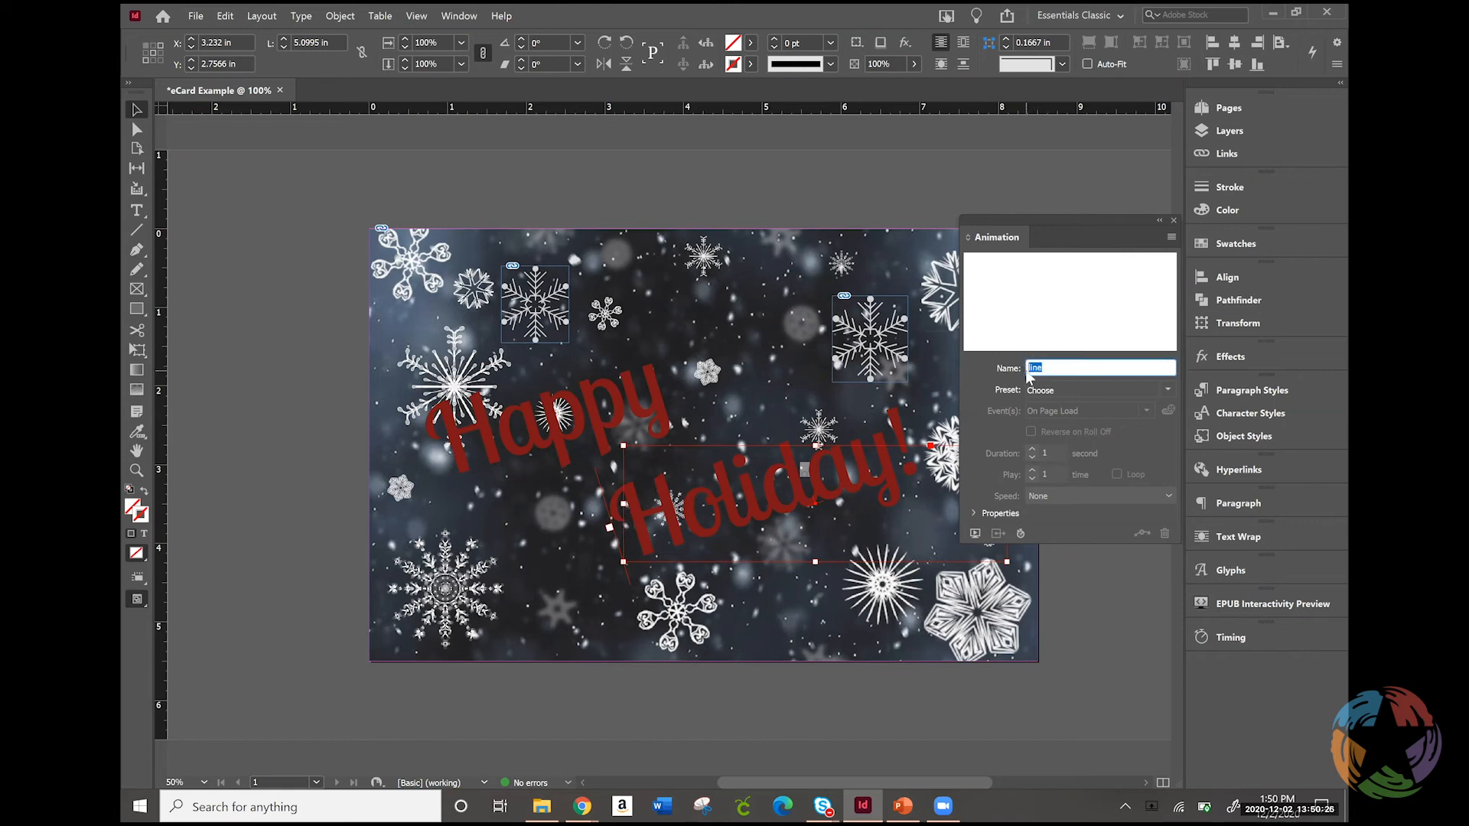
pyautogui.write('Holiday')
# Apply Fly in from Left to the "Holiday!" path with a 5-second duration, and expand its animation properties
pyautogui.click(1170, 391)
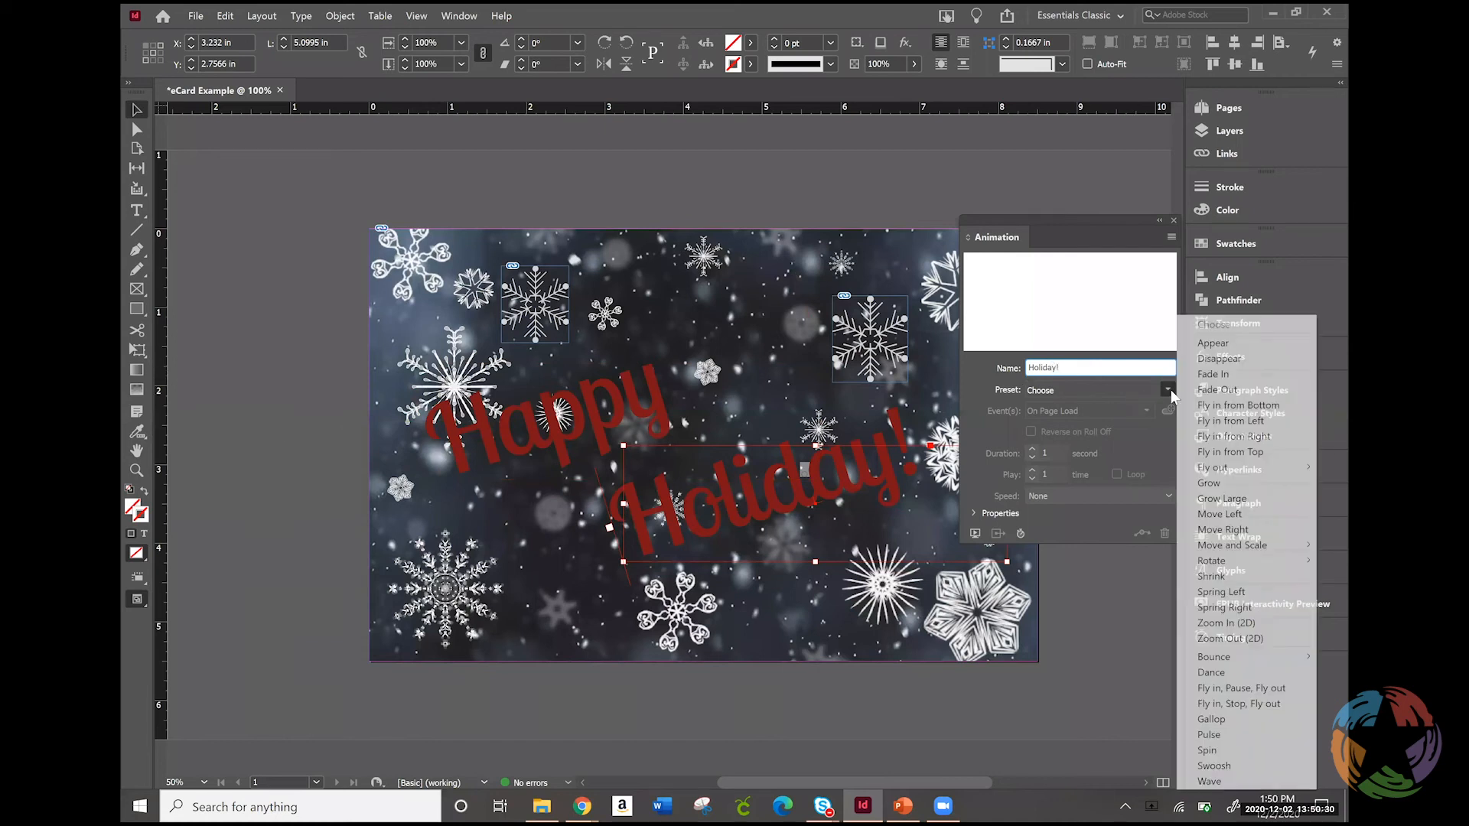
pyautogui.click(1229, 421)
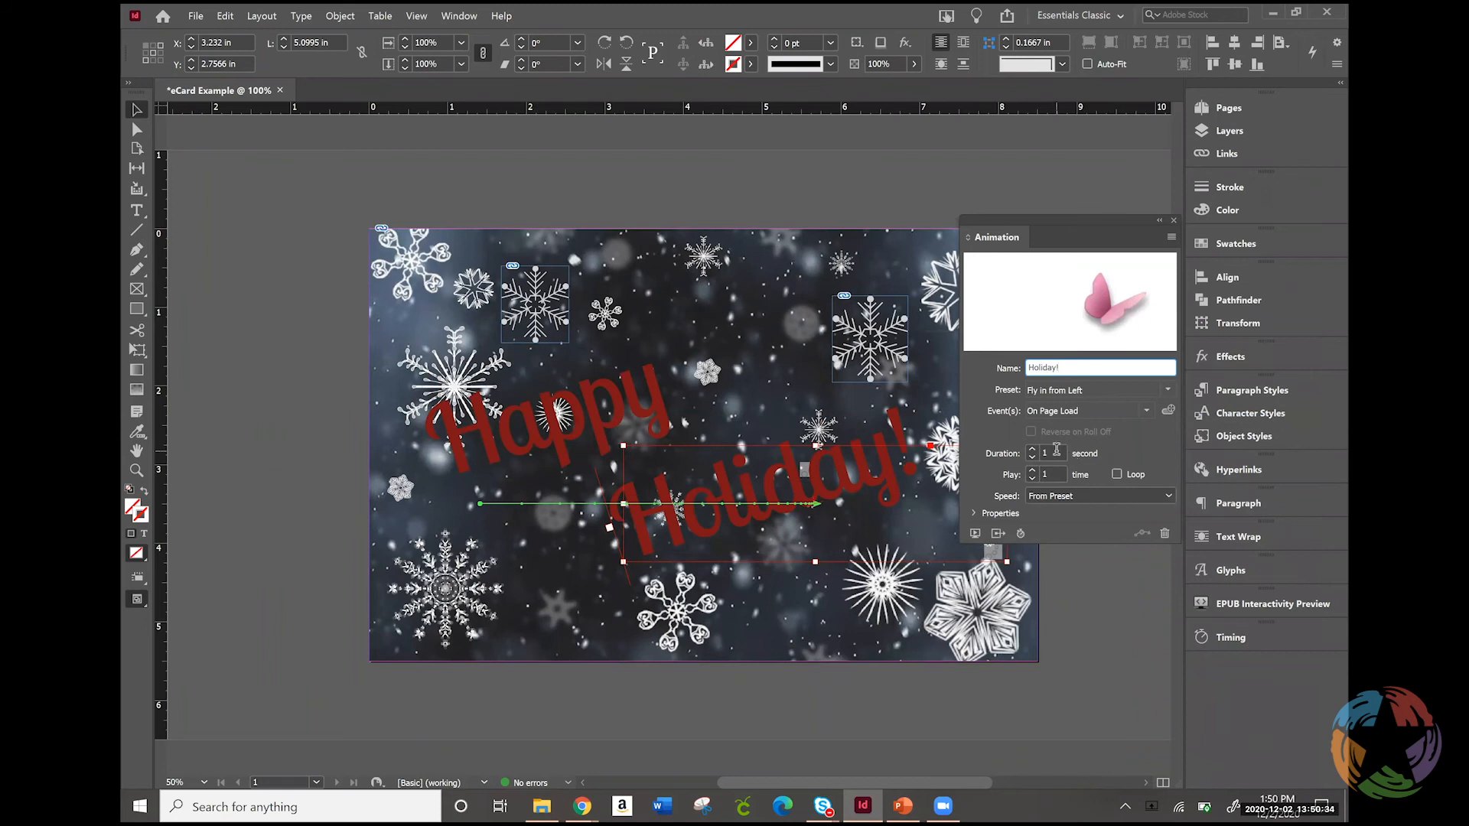
pyautogui.doubleClick(1056, 451)
pyautogui.write('5')
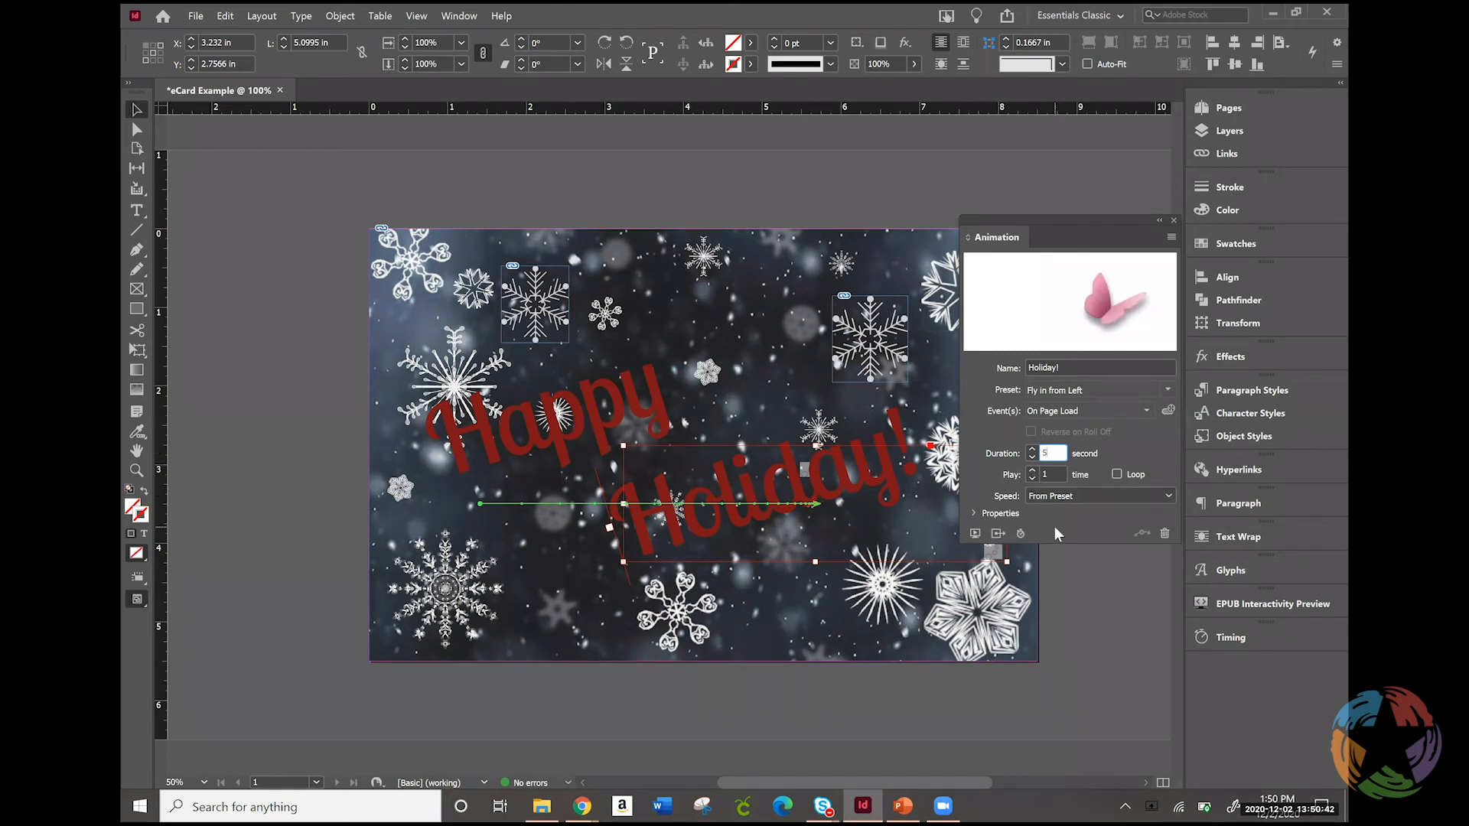
pyautogui.click(996, 514)
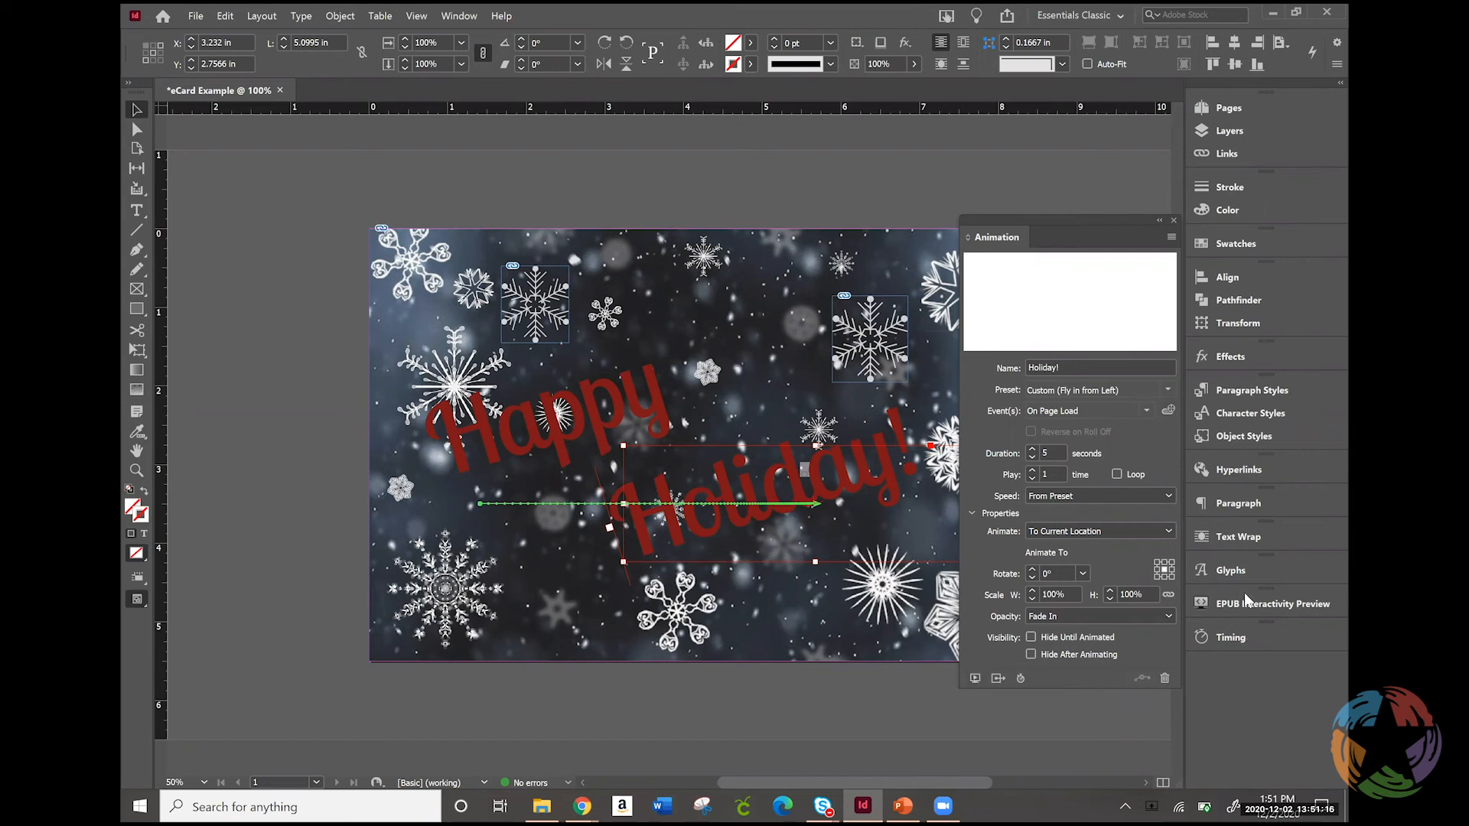
# Apply the Fly in from Top animation to snowflake1 and move it below "Happy", to about X 1.53 in, Y 3.93 in
pyautogui.click(532, 413)
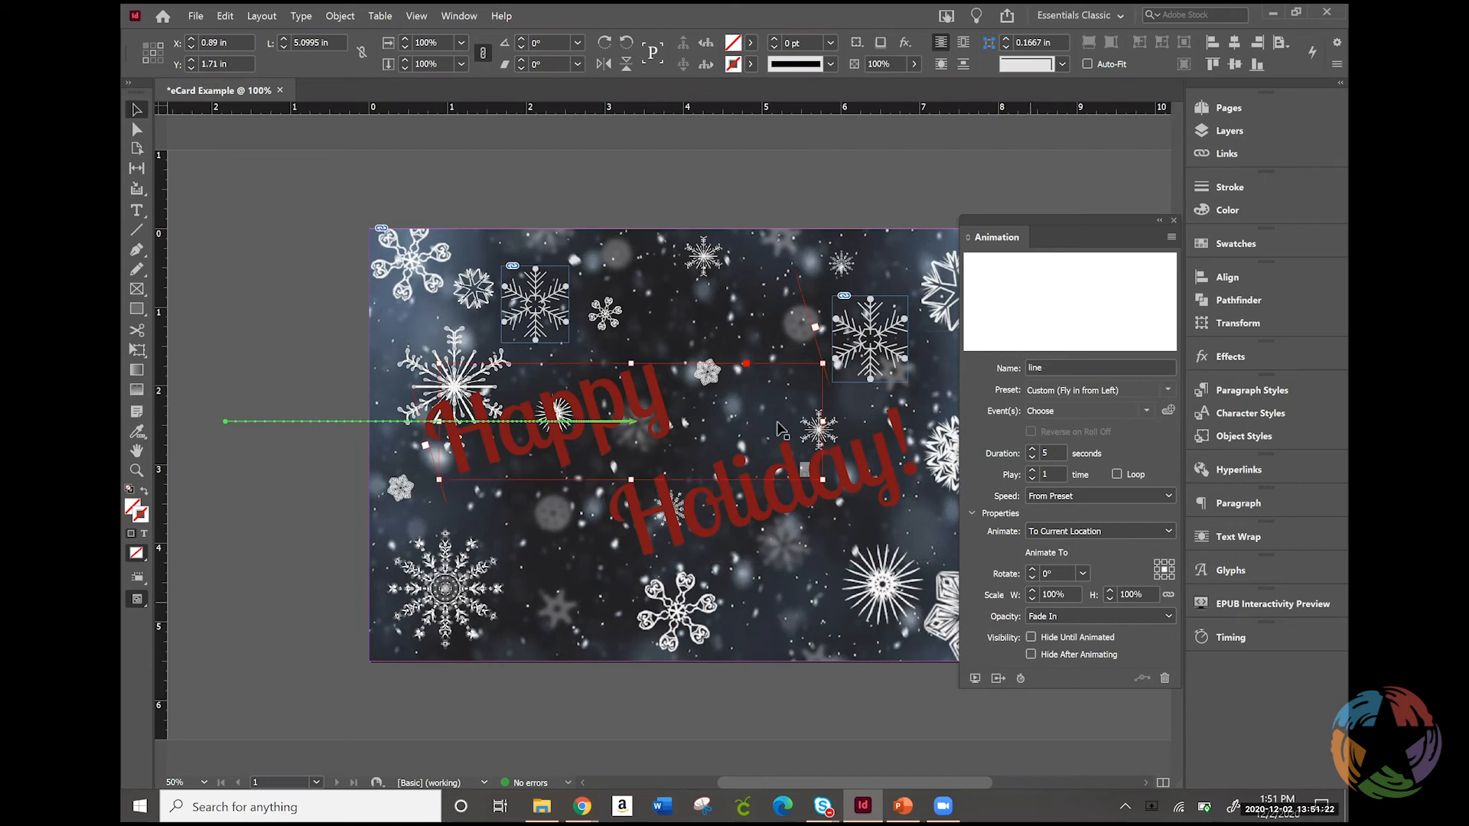
pyautogui.click(555, 306)
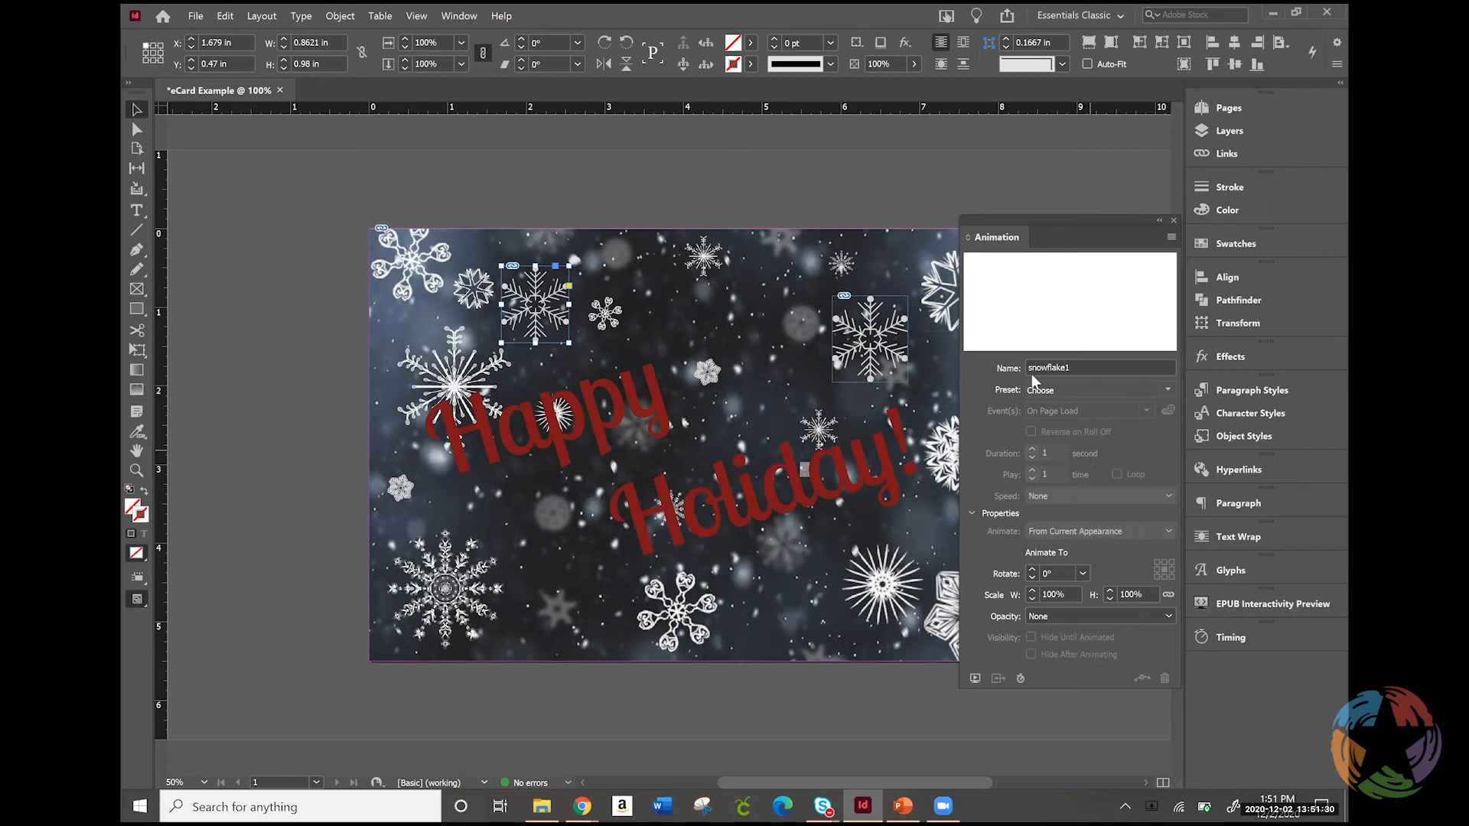
pyautogui.click(1167, 390)
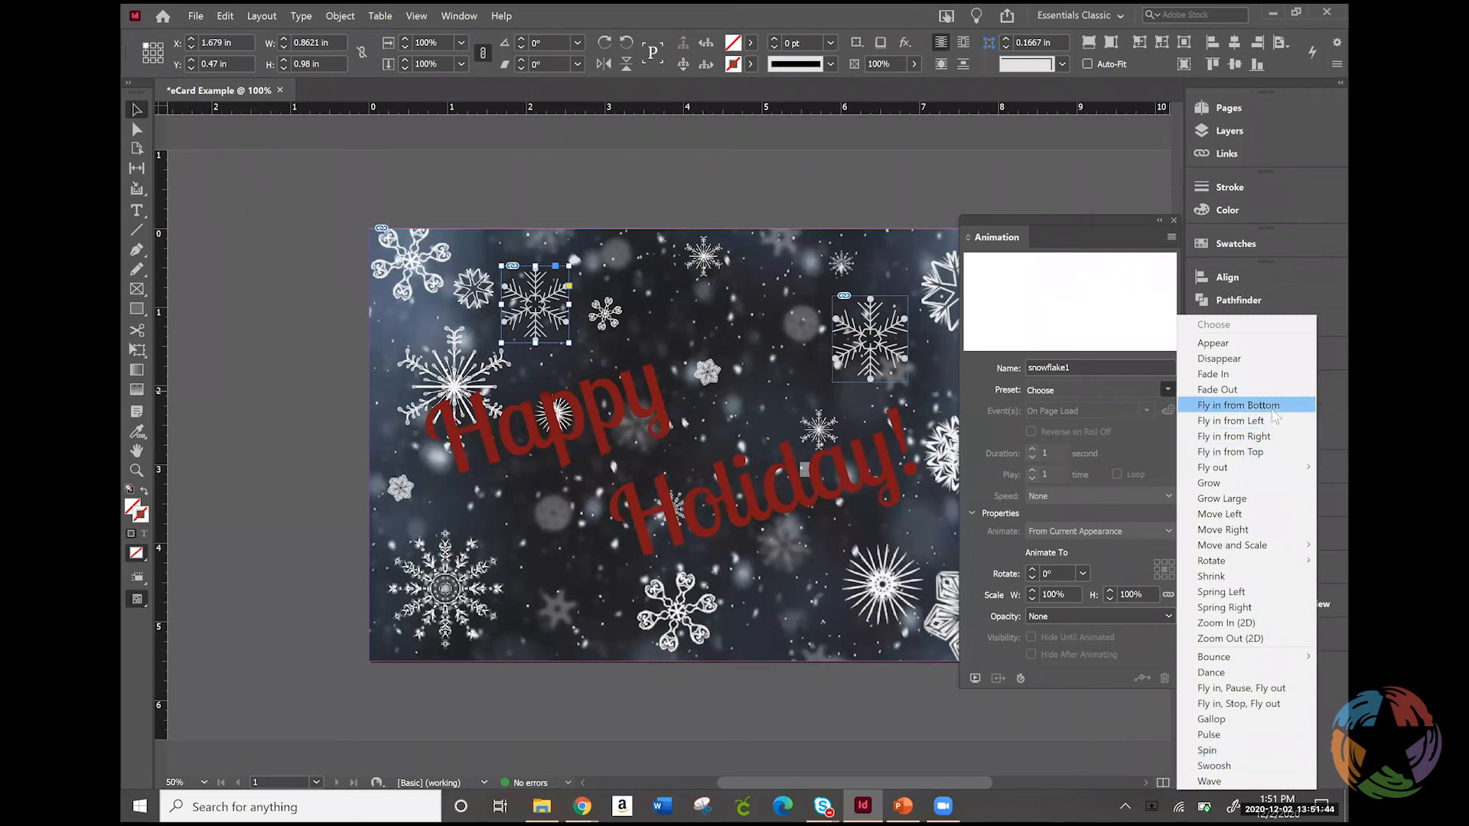
pyautogui.click(1240, 452)
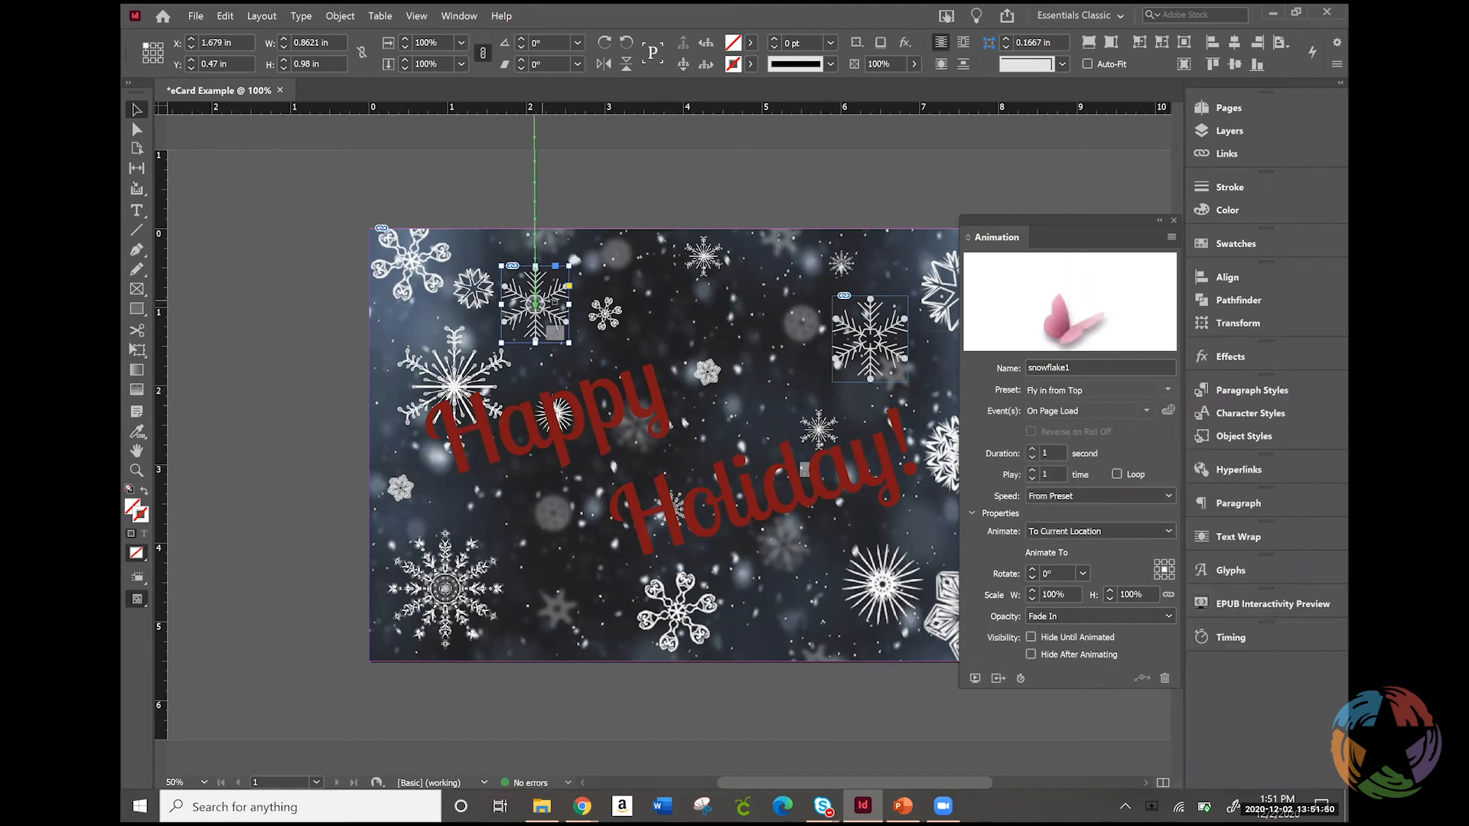
pyautogui.moveTo(540, 298); pyautogui.dragTo(536, 575)
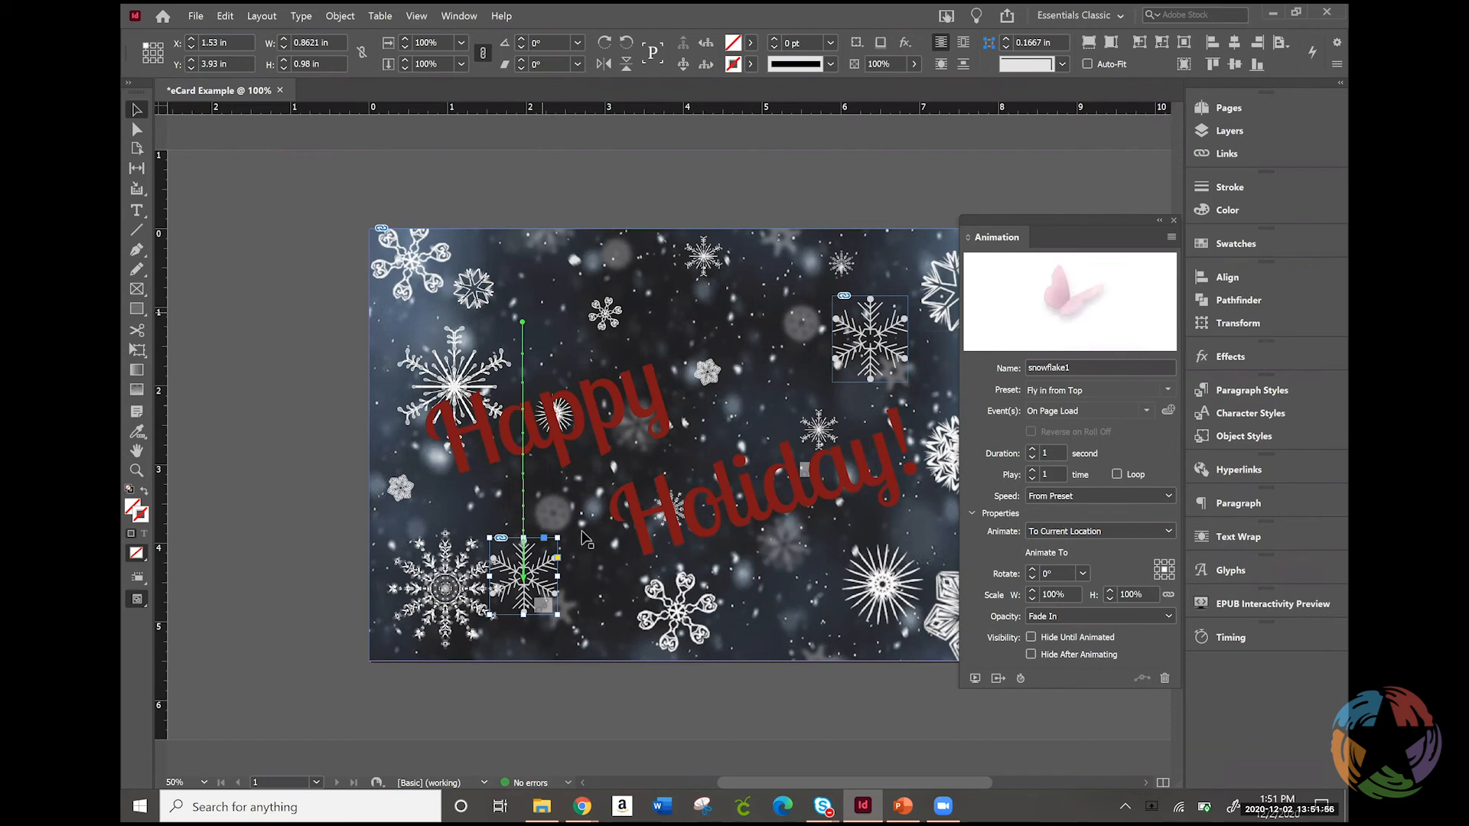
# Set the rotation of the snowflake1 animation to -180°
pyautogui.click(1073, 573)
pyautogui.click(1082, 575)
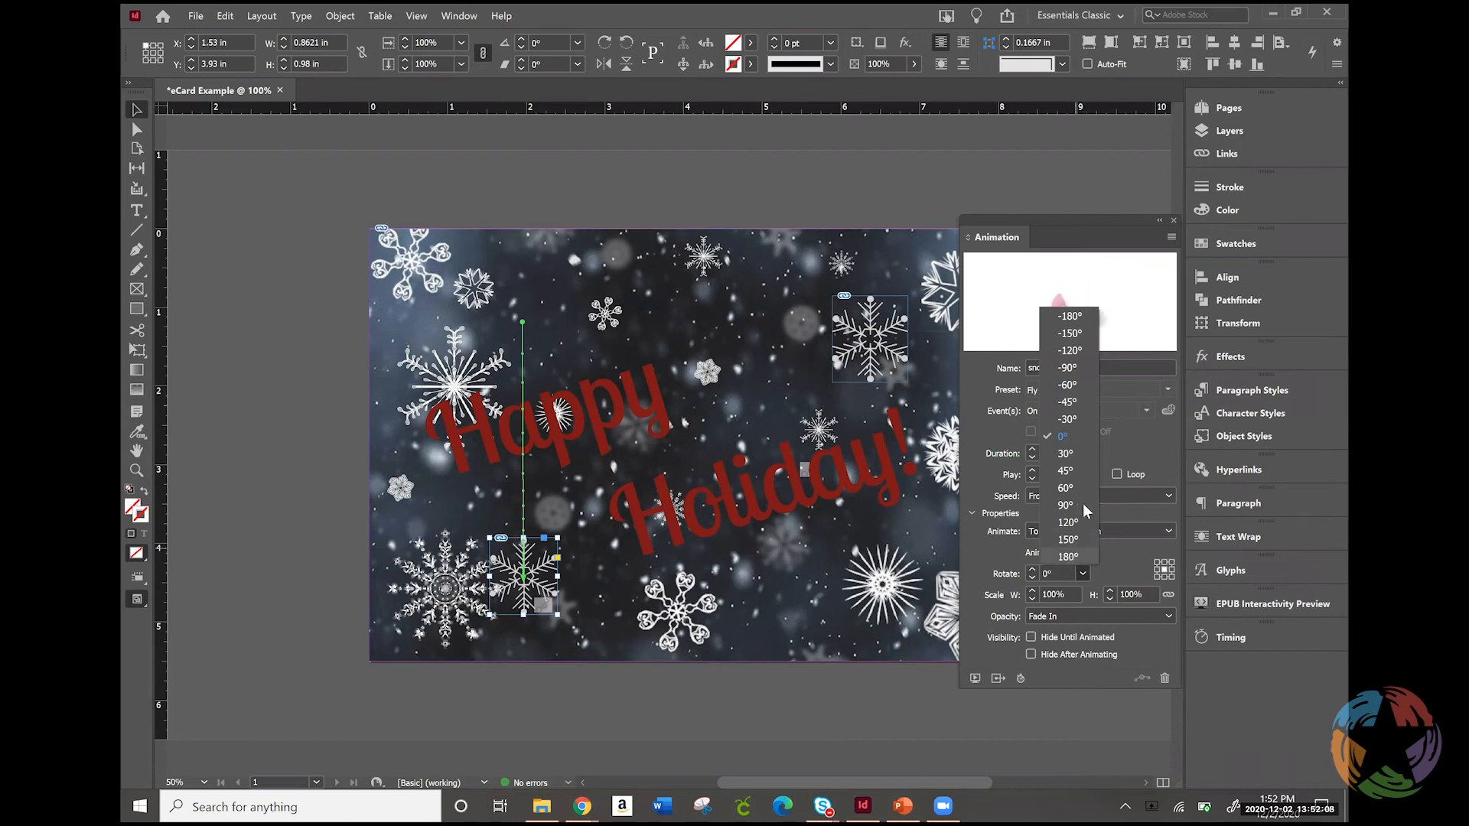
pyautogui.click(1068, 319)
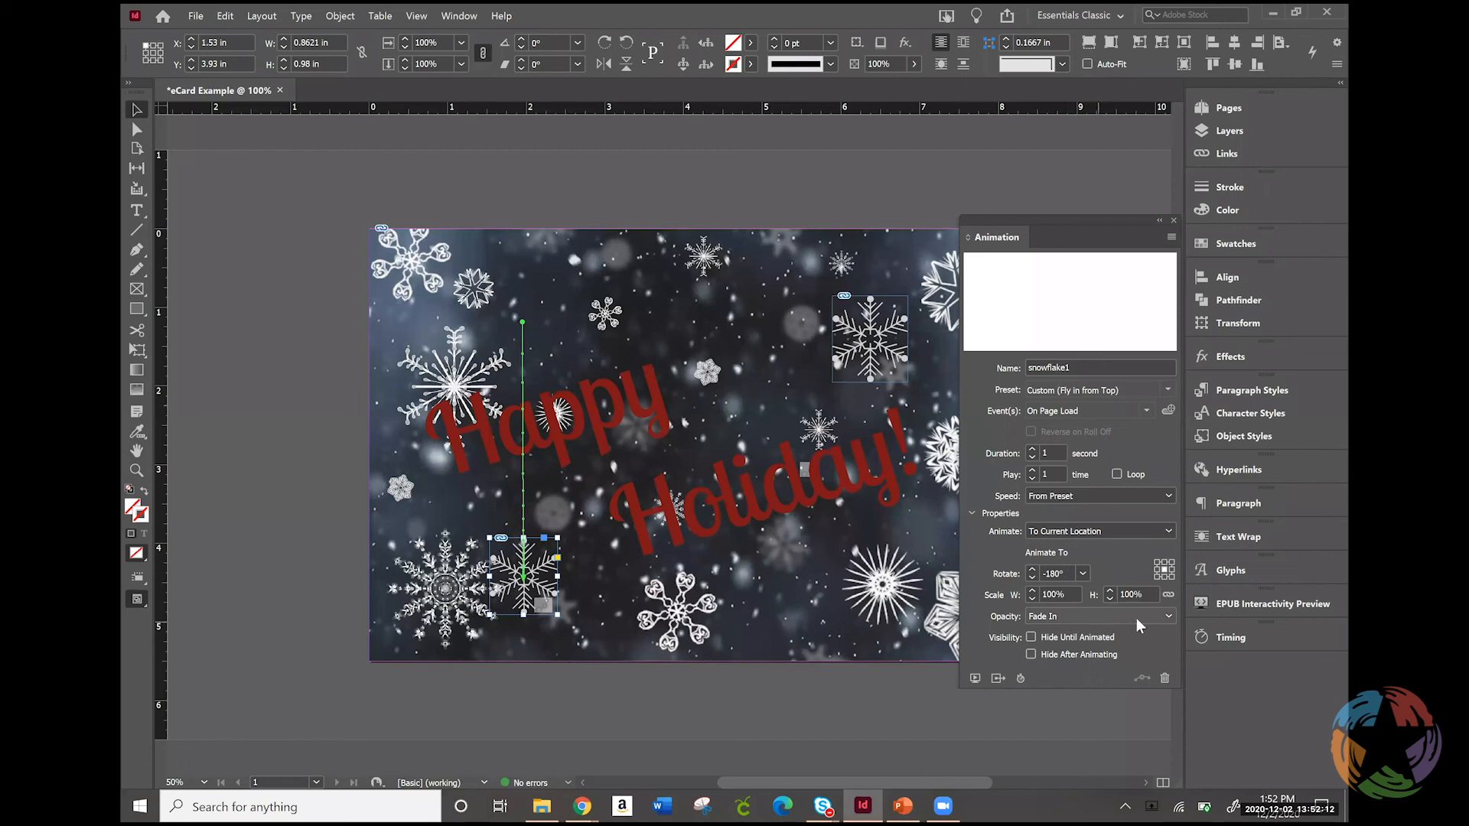
# Set the snowflake1 animation's duration to 7 seconds and make it loop
pyautogui.click(1035, 449)
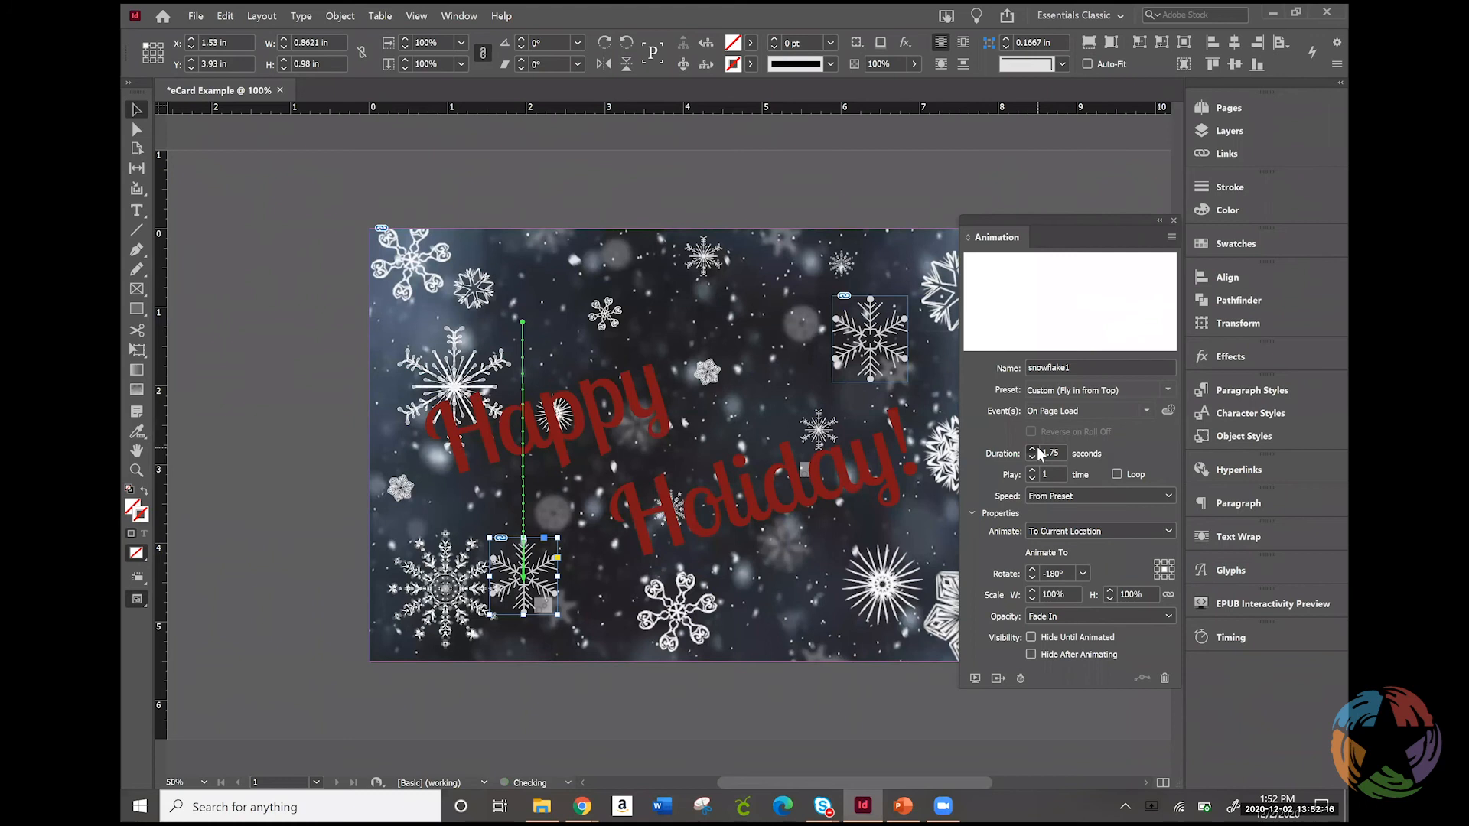
pyautogui.click(1036, 449)
pyautogui.click(1036, 449)
pyautogui.click(1035, 449)
pyautogui.click(1036, 449)
pyautogui.click(1035, 449)
pyautogui.click(1036, 449)
pyautogui.click(1037, 448)
pyautogui.click(1033, 458)
pyautogui.write('7')
pyautogui.click(1117, 474)
# Apply the Fly in from Top animation to snowflake2, above the end of "Holiday!"
pyautogui.click(860, 344)
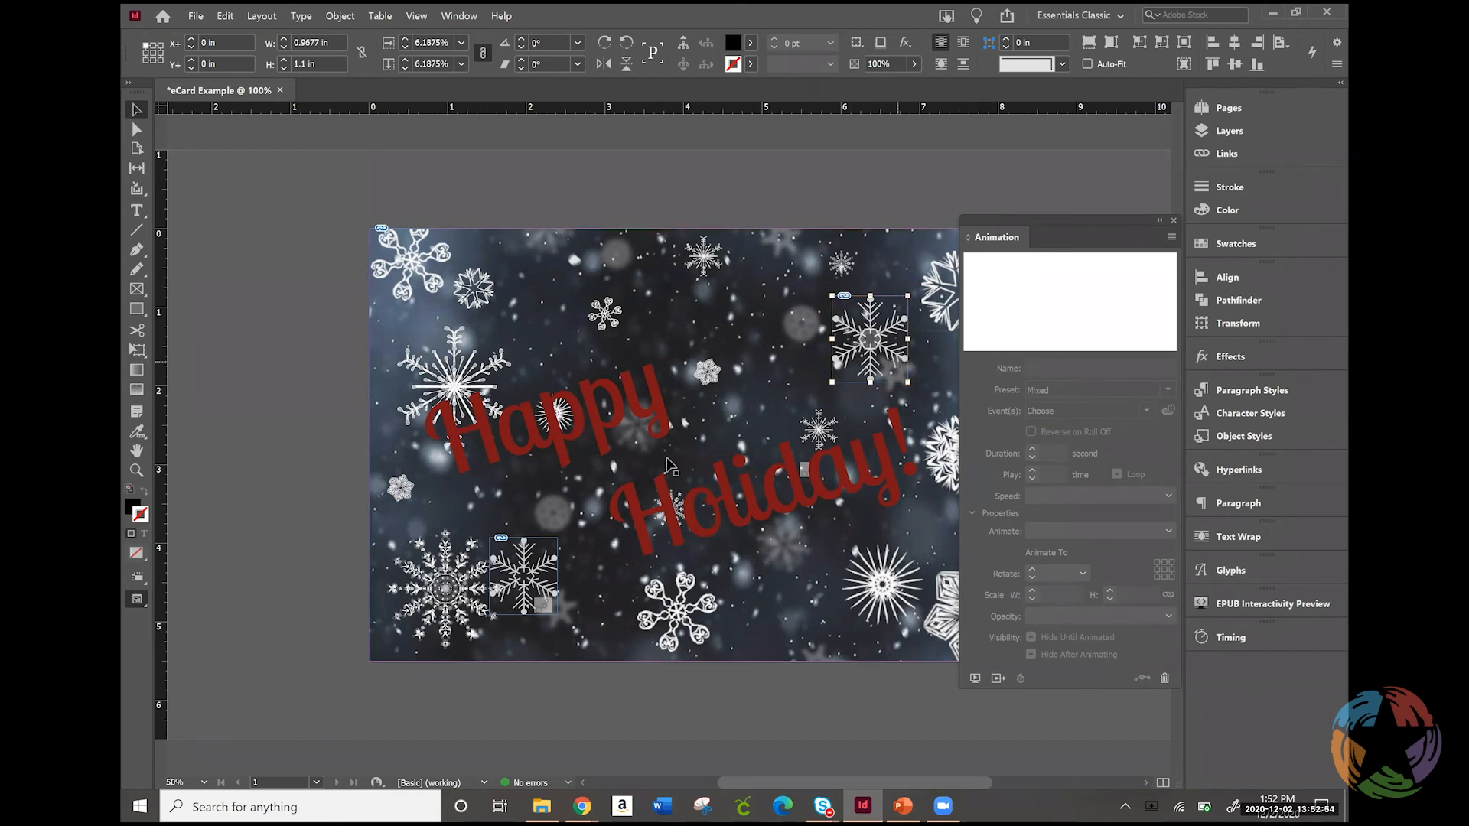
pyautogui.click(507, 580)
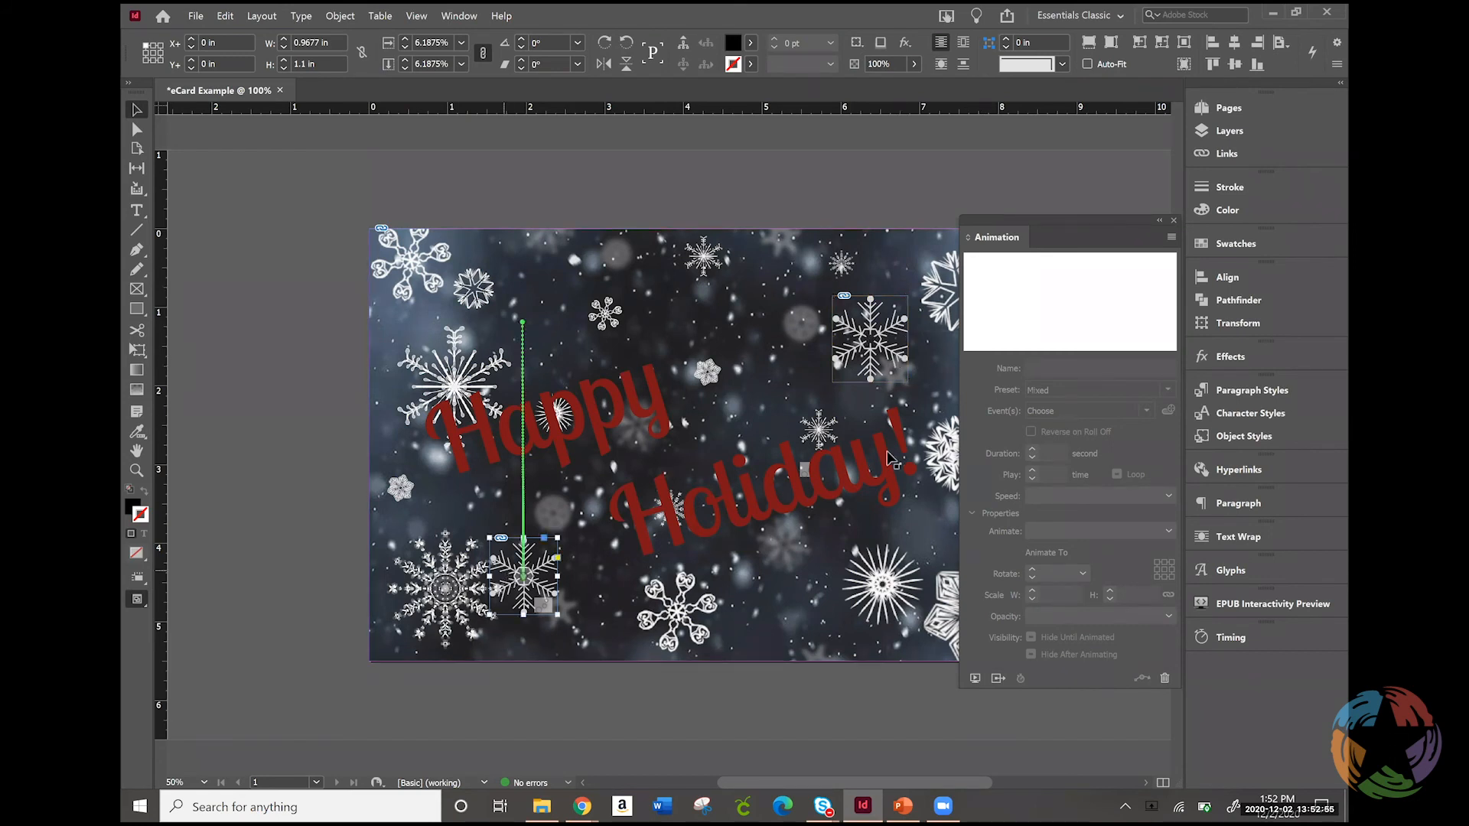
pyautogui.click(850, 367)
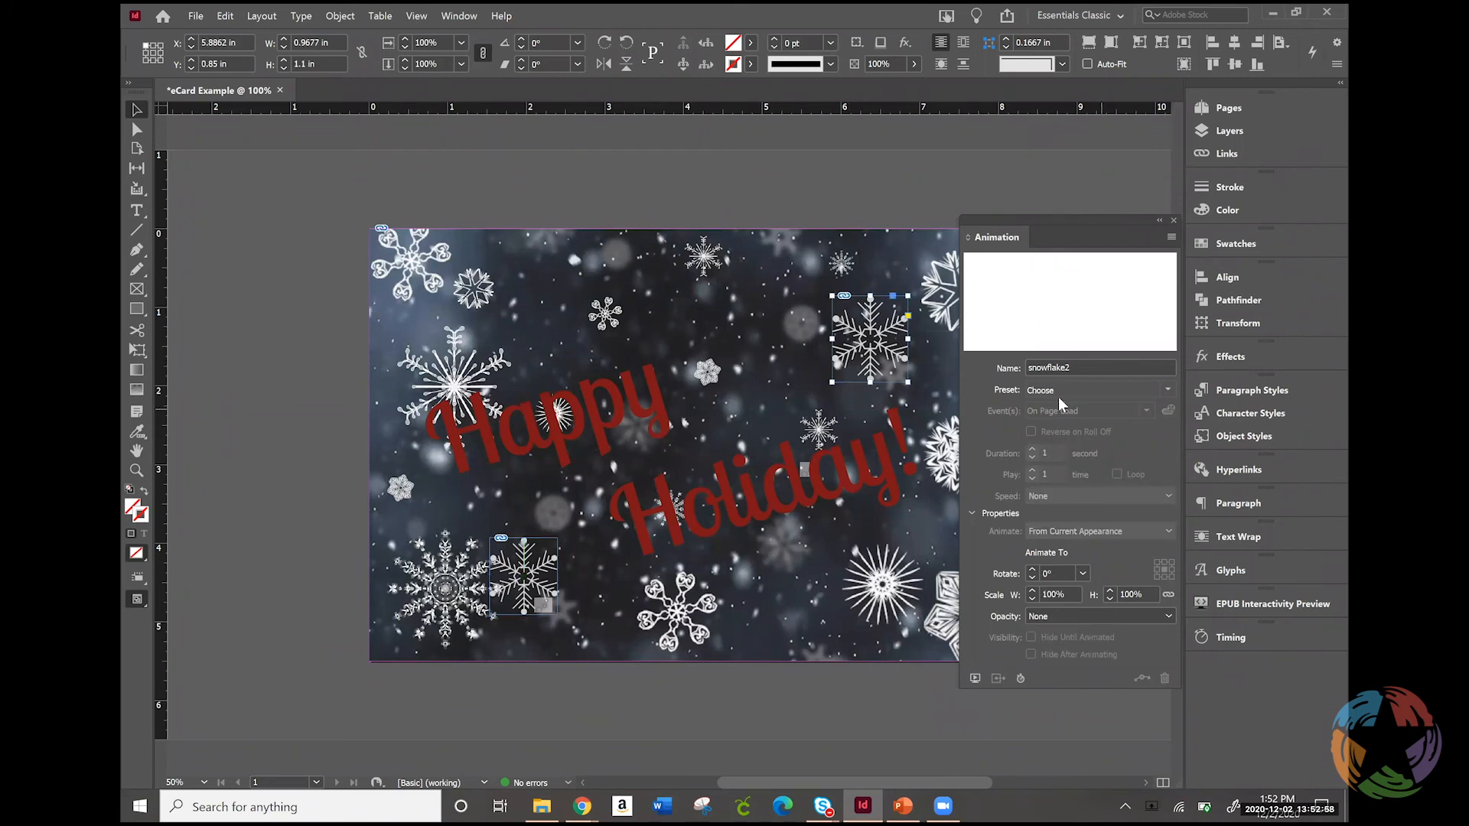
pyautogui.click(1167, 391)
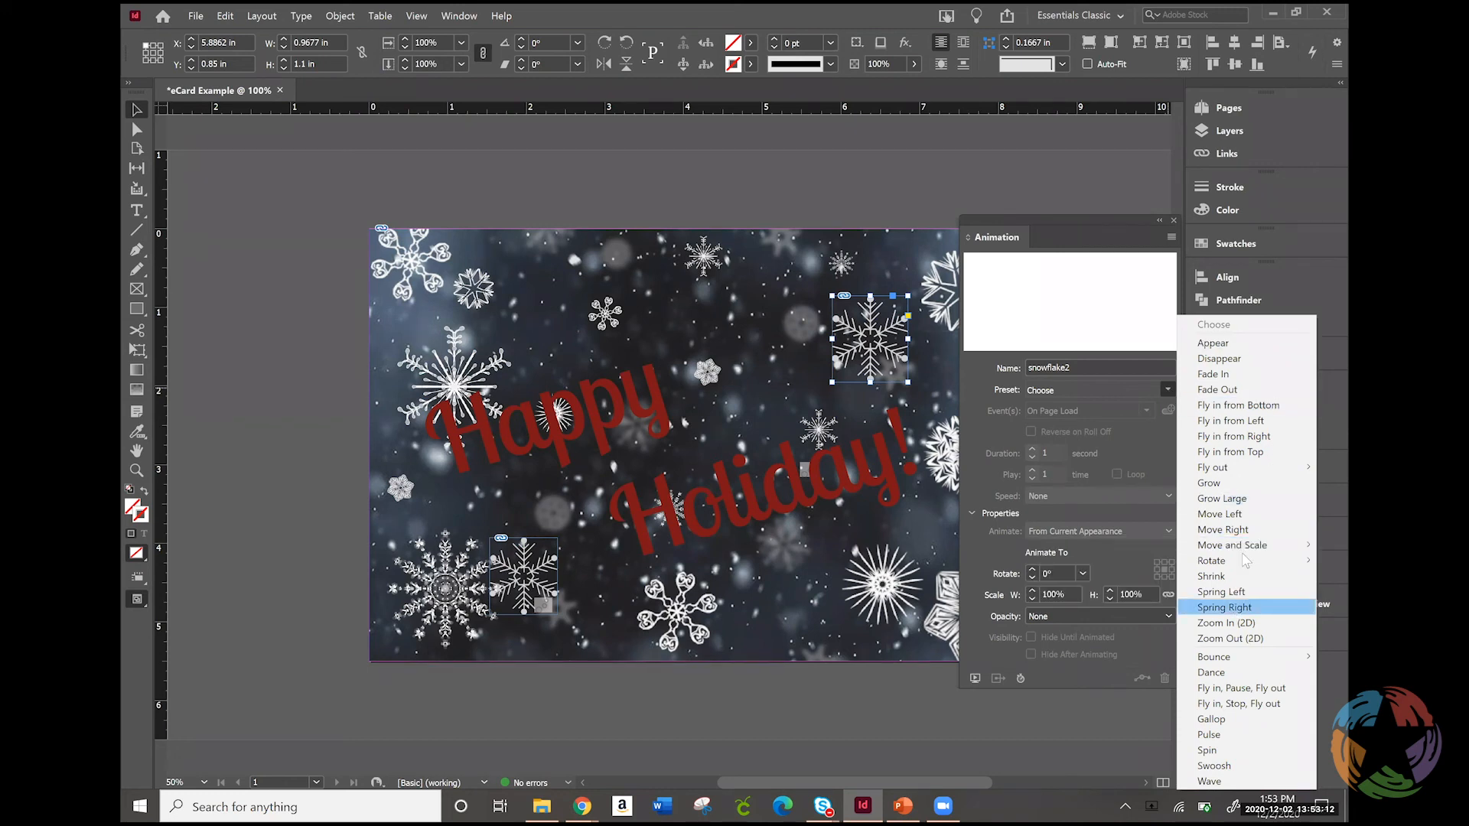
pyautogui.moveTo(1238, 568)
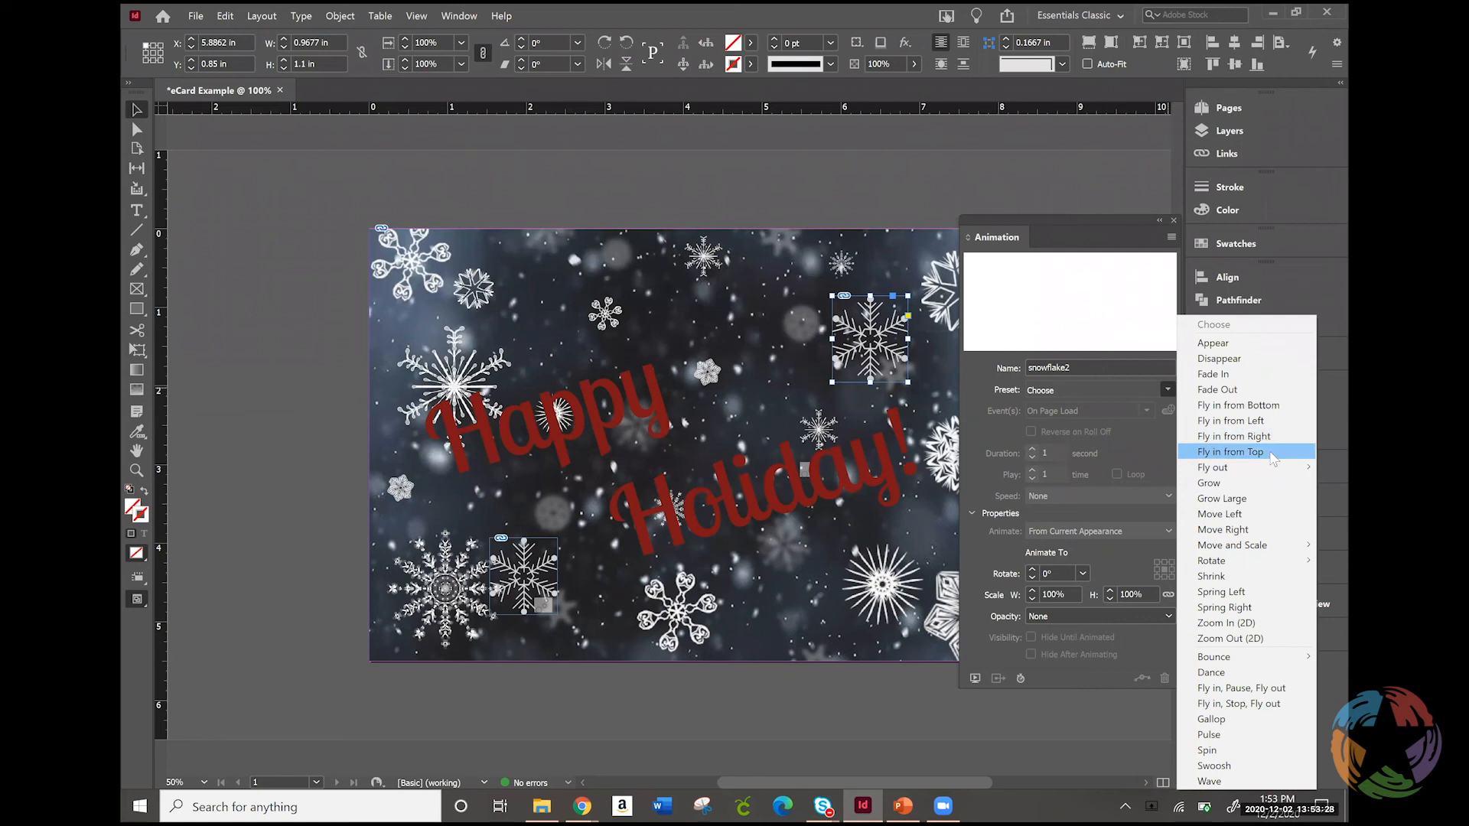
pyautogui.click(1270, 452)
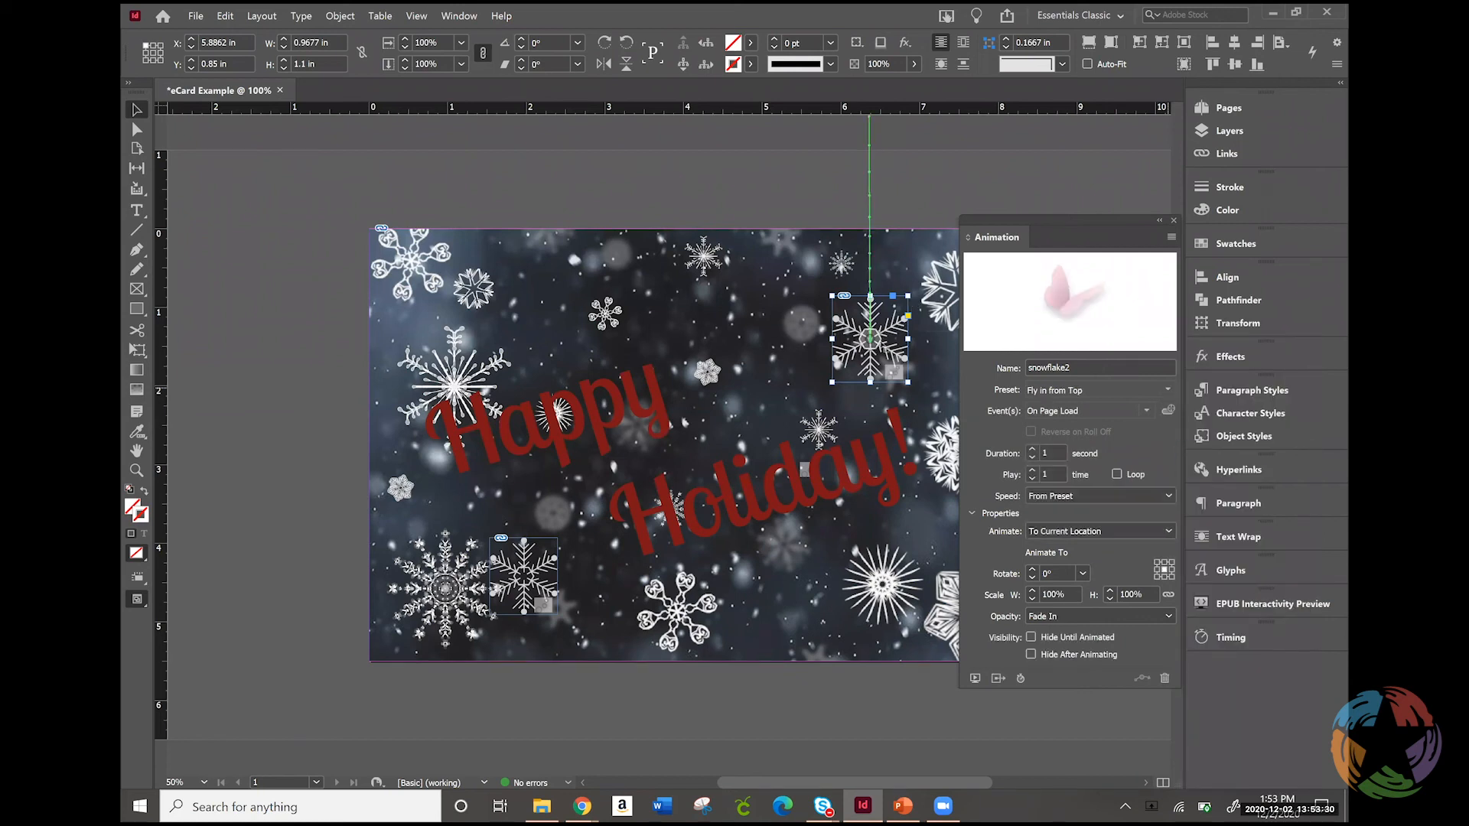
# Move snowflake2 down to just above the end of "Holiday!", at about X 5.88 in, Y 1.66 in
pyautogui.moveTo(896, 368); pyautogui.dragTo(900, 399)
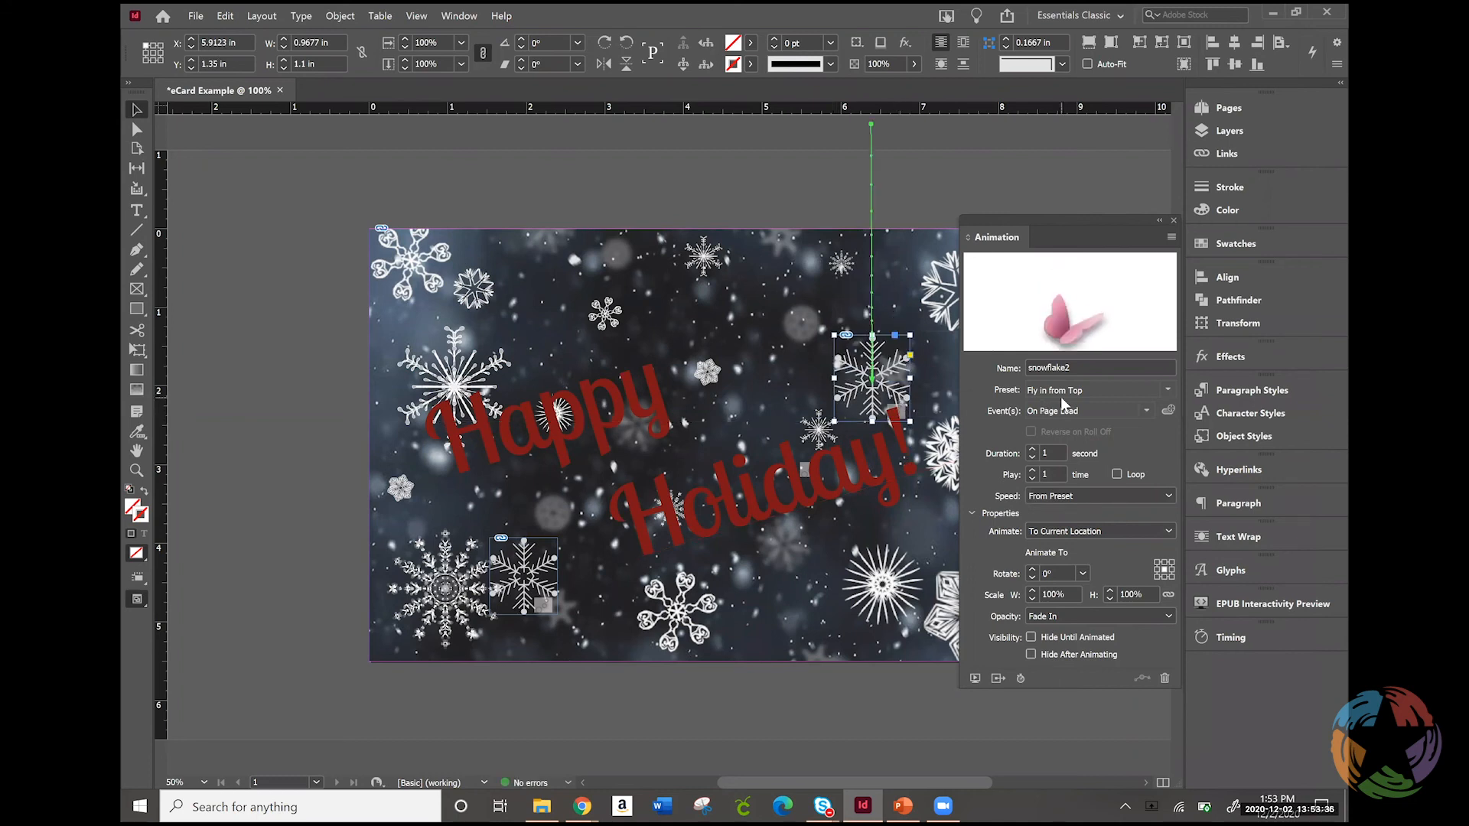
pyautogui.hotkey('ctrl', 'z')
pyautogui.press('Up')
pyautogui.press('Up')
pyautogui.press('Right')
pyautogui.press('Right')
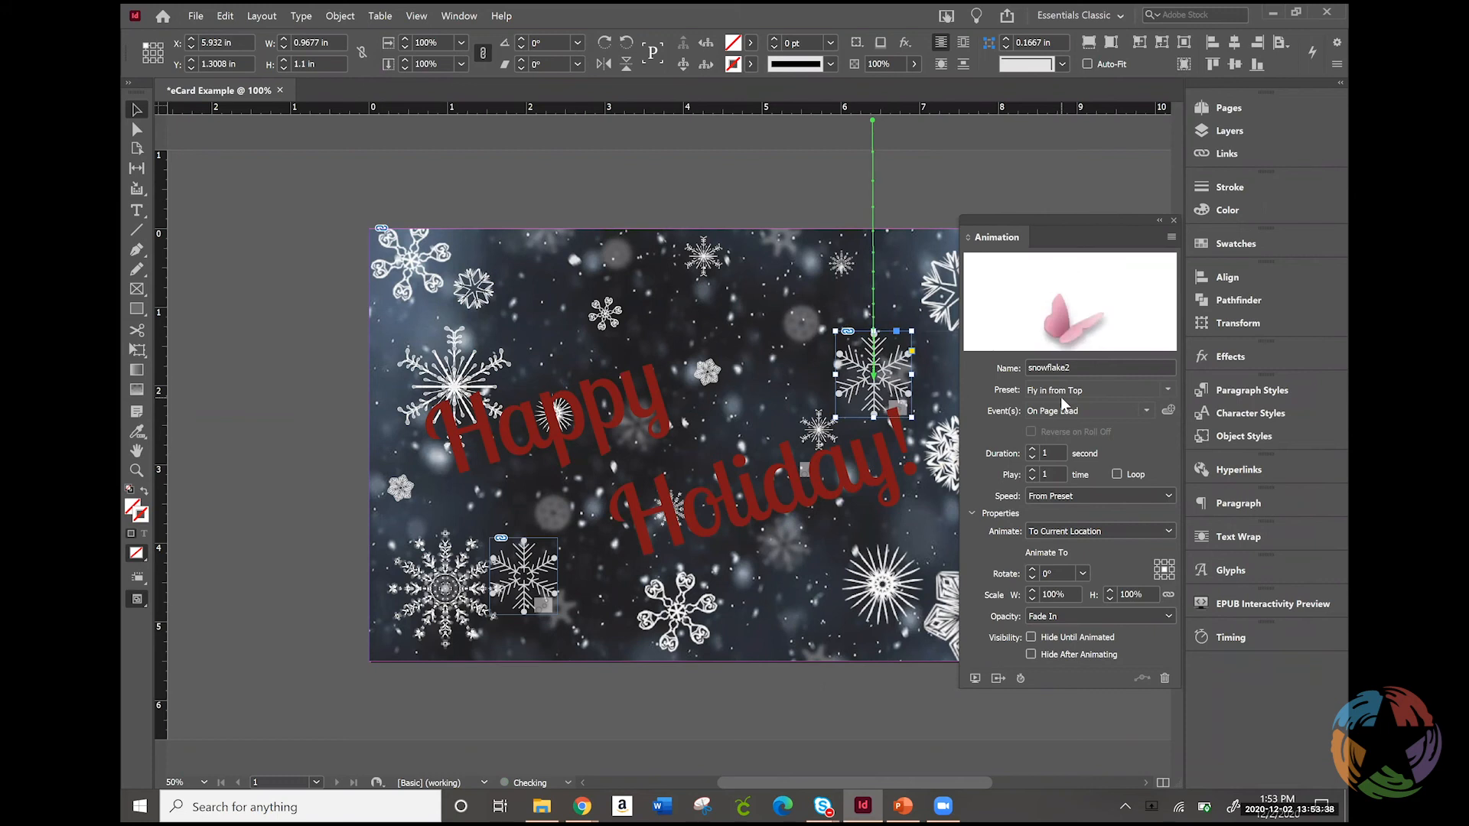
pyautogui.press('Right')
pyautogui.press('Right')
pyautogui.press('Right')
pyautogui.press('Right')
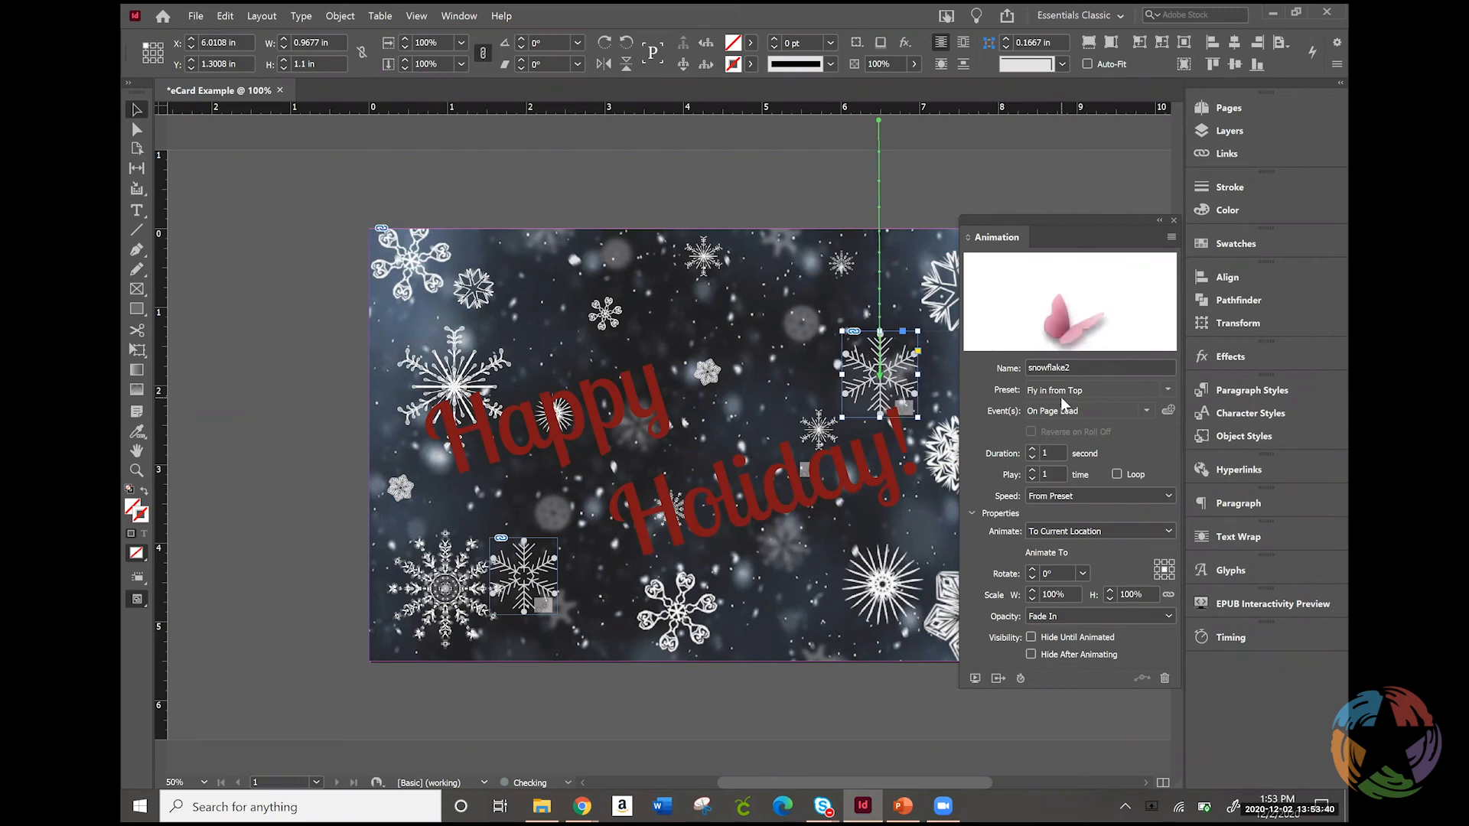
pyautogui.press('Left')
pyautogui.press('Left')
pyautogui.press('Left')
pyautogui.press('Left')
pyautogui.press('Left')
pyautogui.press('Left')
pyautogui.press('Left')
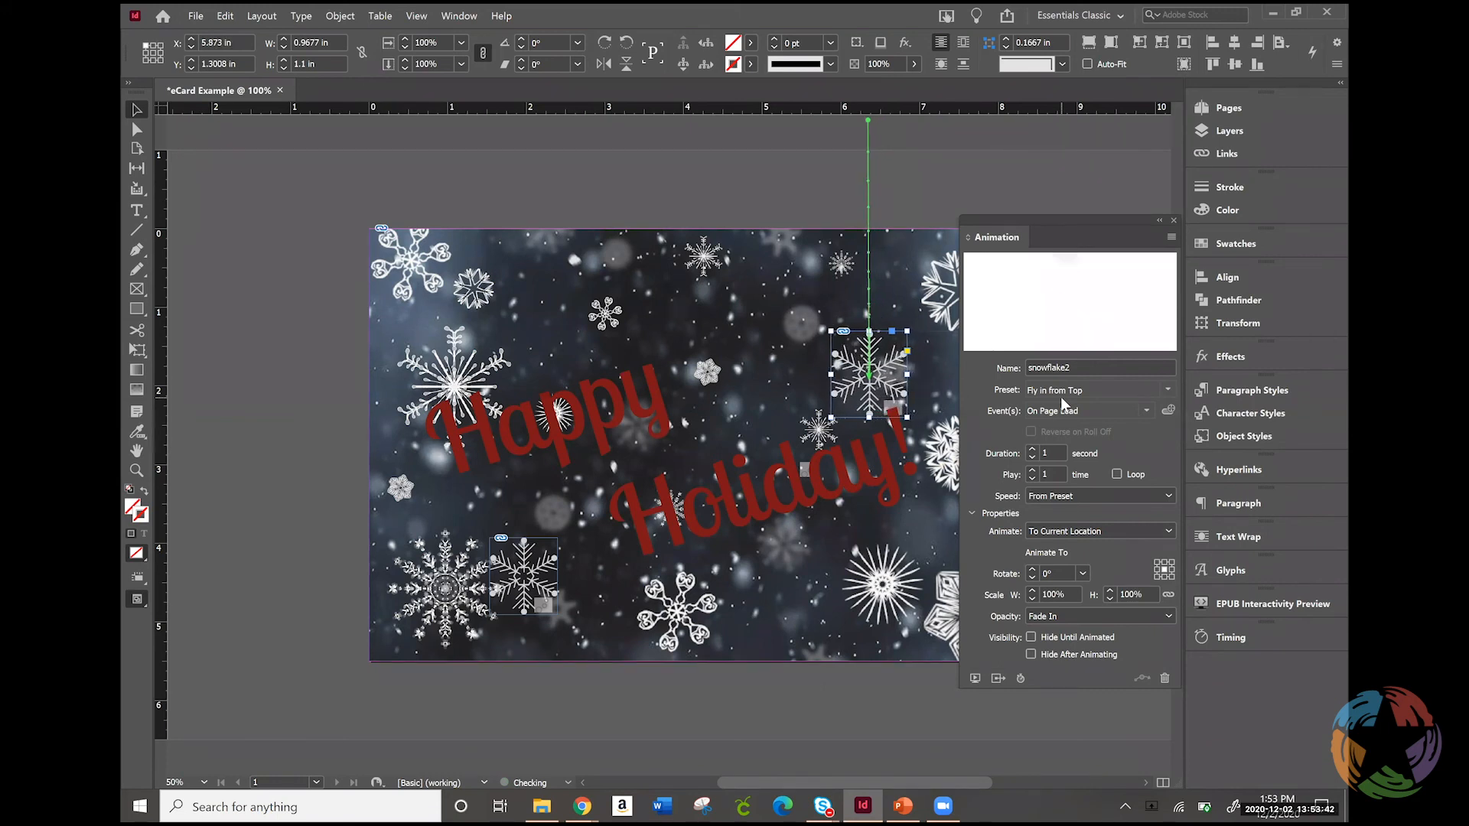
pyautogui.press('Left')
pyautogui.press('Left')
pyautogui.press('Left')
pyautogui.press('Left')
pyautogui.press('Left')
pyautogui.press('Left')
pyautogui.press('Left')
pyautogui.press('Left')
pyautogui.press('Left')
pyautogui.press('Left')
pyautogui.press('Left')
pyautogui.press('Left')
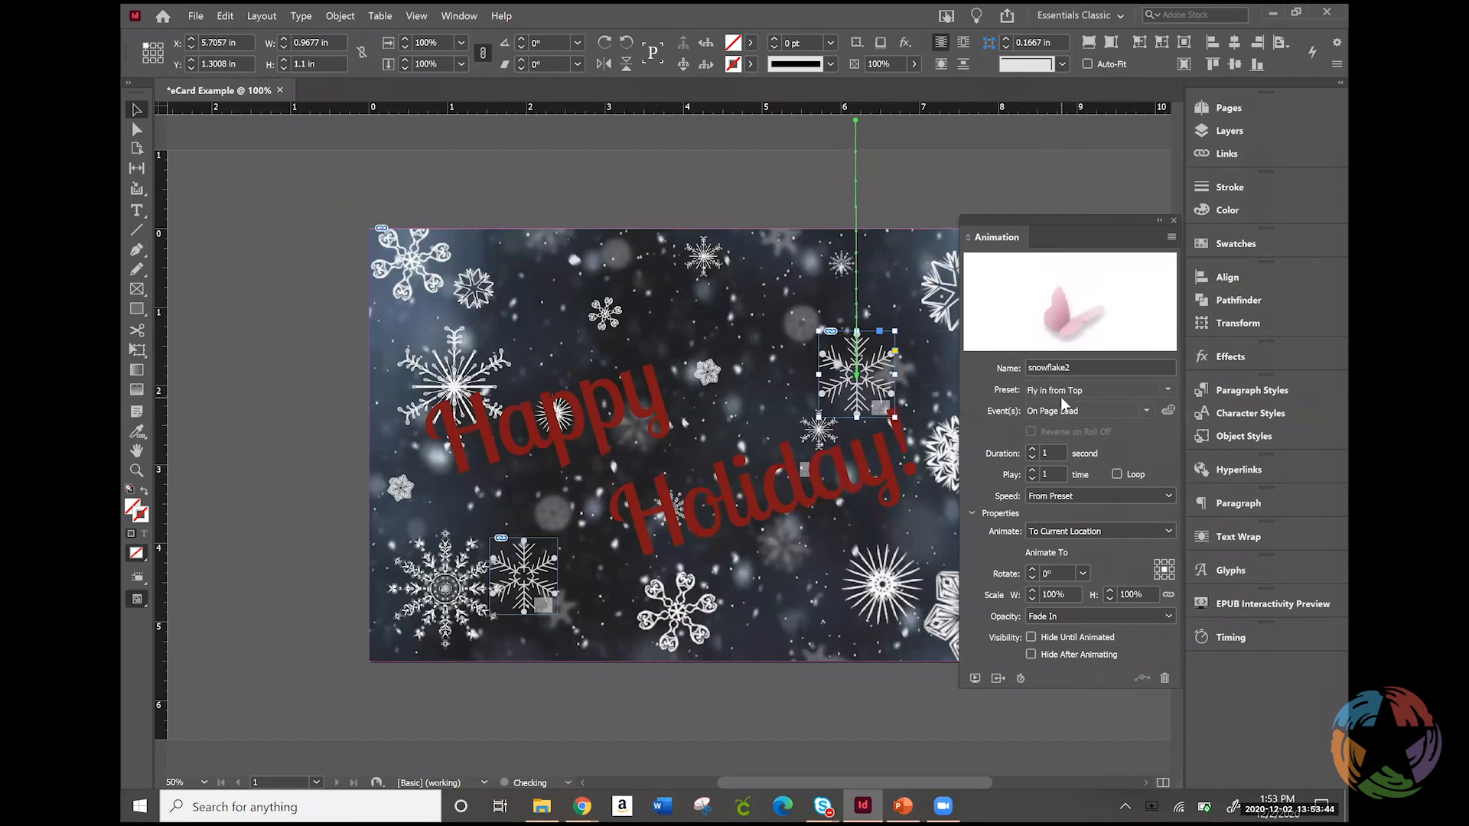
pyautogui.press('Left')
pyautogui.press('Left')
pyautogui.press('Left')
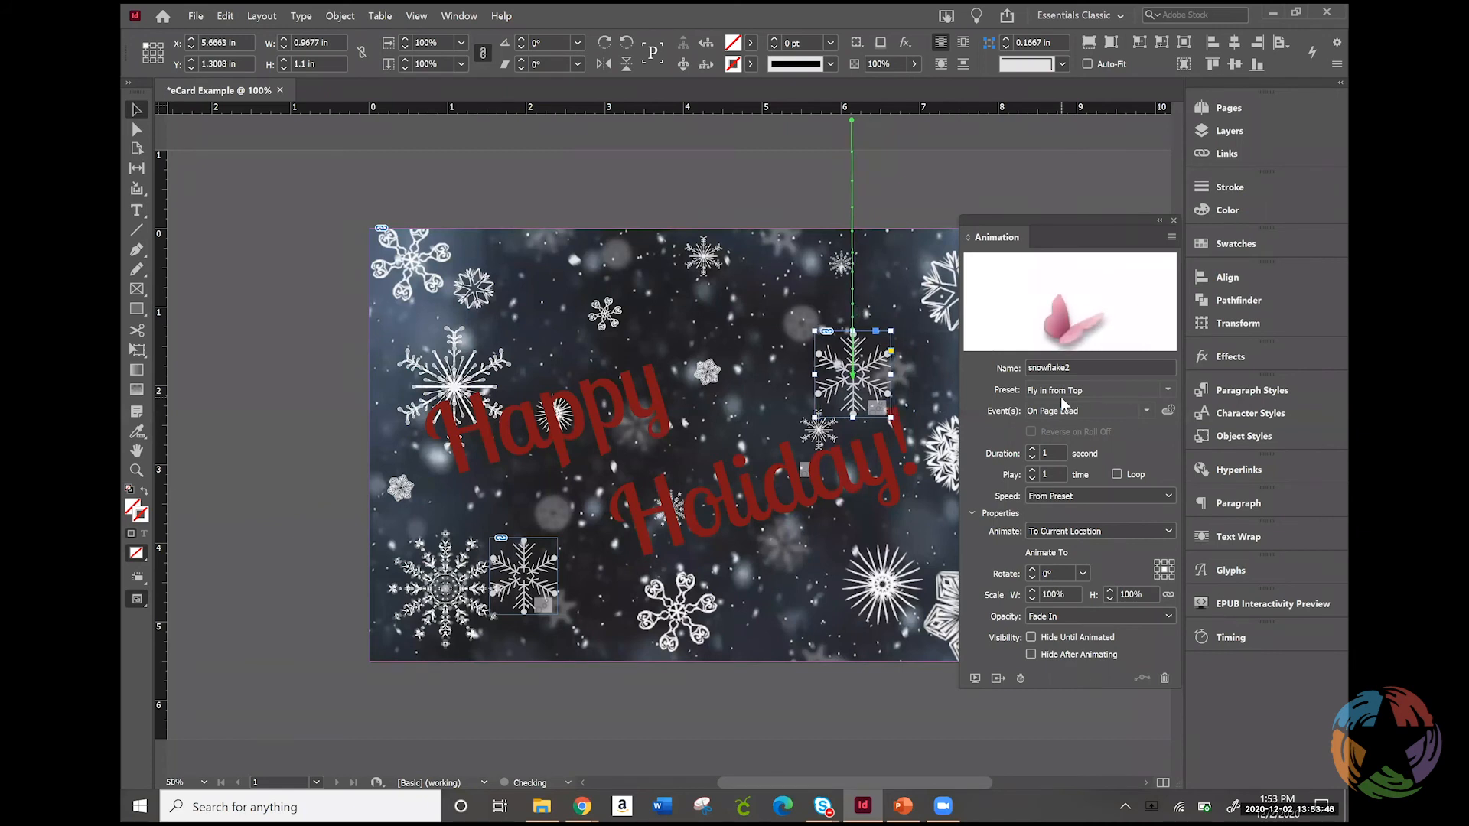
pyautogui.press('Left')
pyautogui.press('Left')
pyautogui.press('Left')
pyautogui.press('Down')
pyautogui.press('Down')
pyautogui.press('Down')
pyautogui.press('Down')
pyautogui.press('Down')
pyautogui.press('Down')
pyautogui.press('Down')
pyautogui.press('Down')
pyautogui.press('Down')
pyautogui.press('Down')
pyautogui.press('Down')
pyautogui.press('Down')
pyautogui.press('Down')
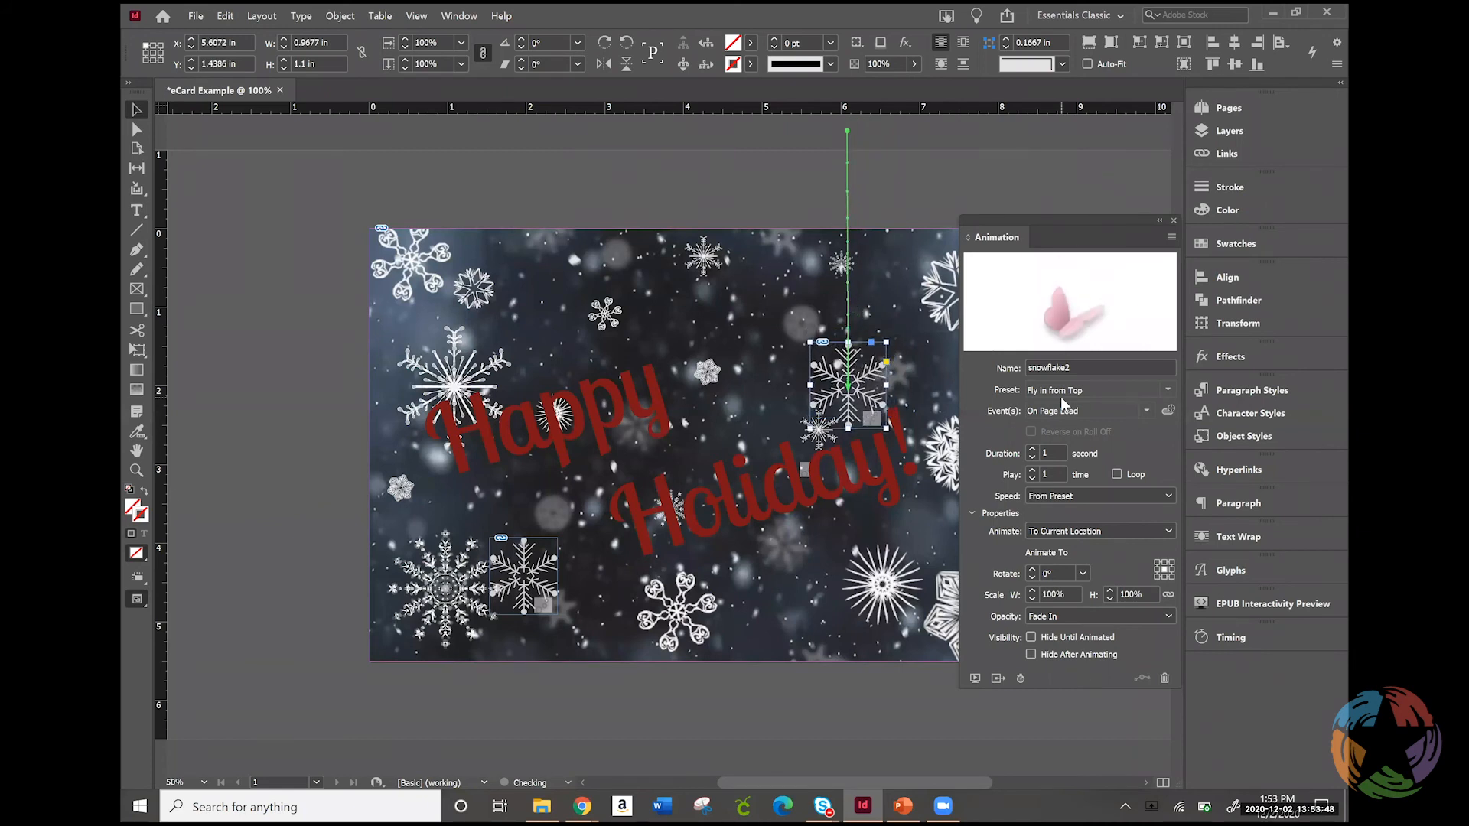
pyautogui.press('Down')
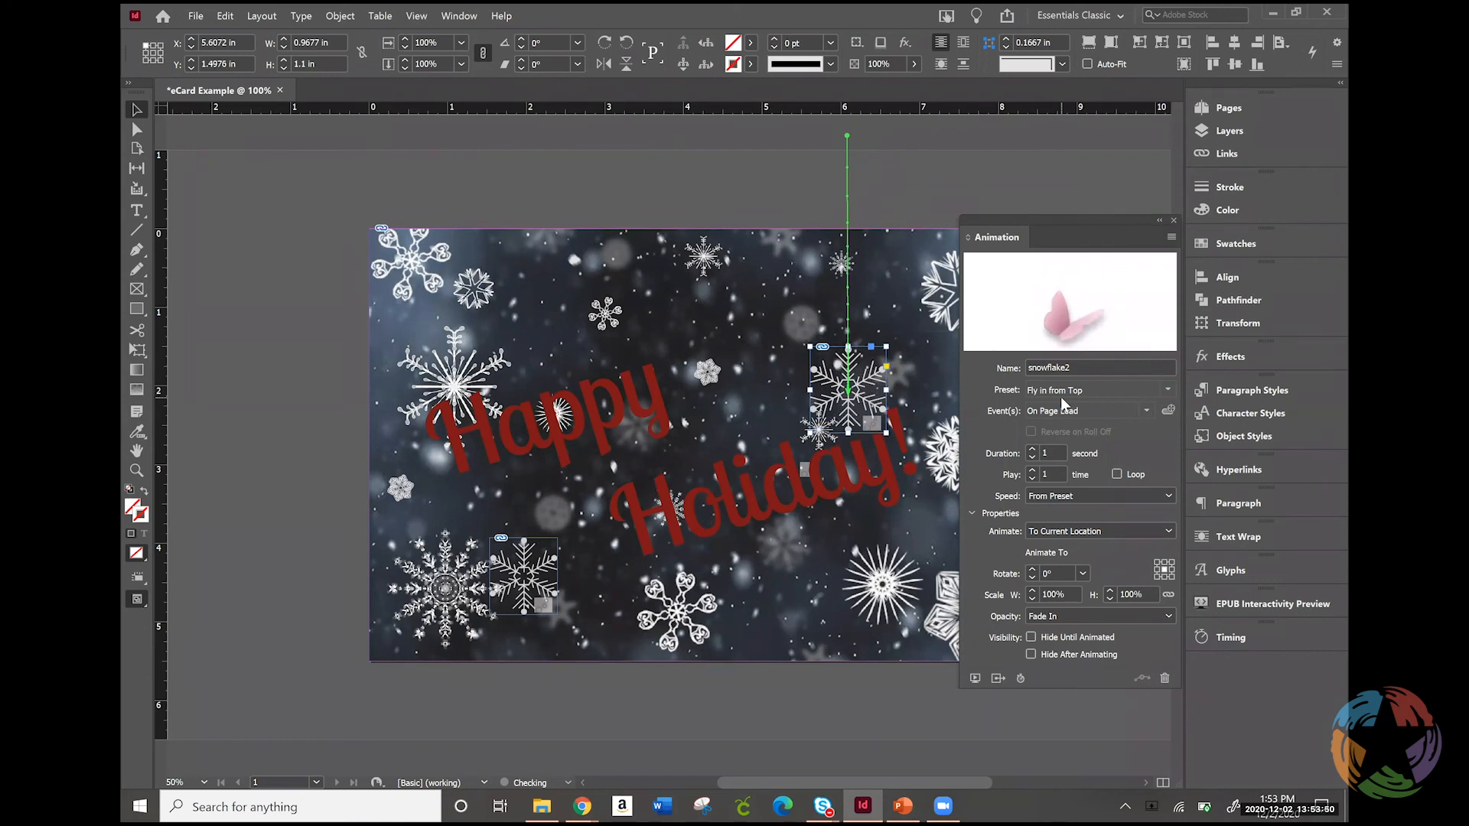
pyautogui.press('Down')
pyautogui.press('Down')
pyautogui.press('Down')
pyautogui.press('Down')
pyautogui.press('Down')
pyautogui.press('Down')
pyautogui.press('Down')
pyautogui.press('Down')
pyautogui.press('Down')
pyautogui.press('Down')
pyautogui.press('Down')
pyautogui.press('Down')
pyautogui.press('Down')
pyautogui.press('Down')
pyautogui.press('Down')
pyautogui.press('Down')
pyautogui.press('Down')
pyautogui.press('Down')
pyautogui.press('Down')
pyautogui.press('Down')
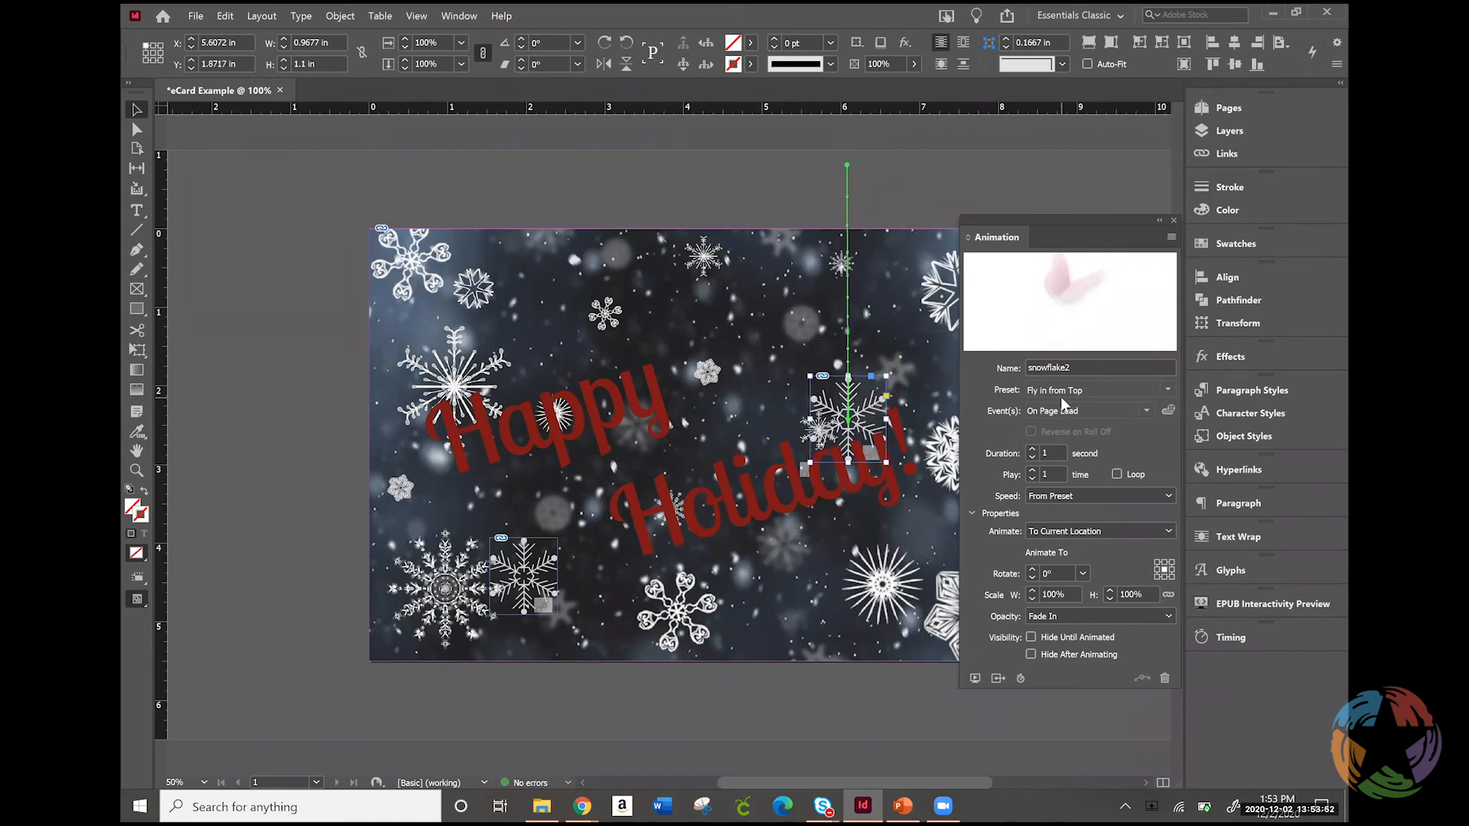
pyautogui.press('Up')
pyautogui.press('Up')
pyautogui.press('Up')
pyautogui.press('Up')
pyautogui.press('Up')
pyautogui.press('Up')
pyautogui.press('Up')
pyautogui.press('Up')
pyautogui.press('Up')
pyautogui.press('Up')
pyautogui.press('Up')
pyautogui.press('Up')
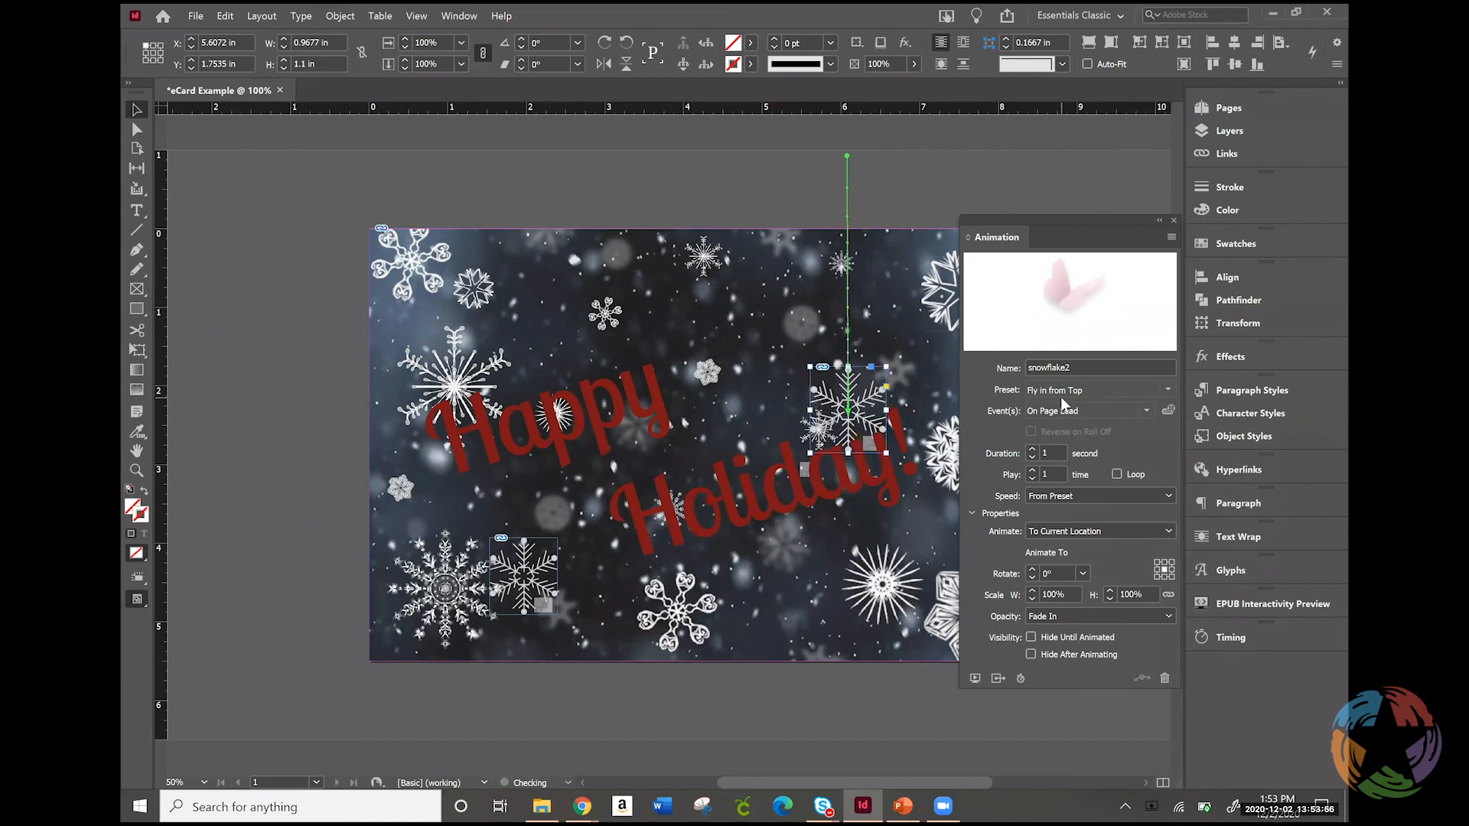
pyautogui.press('Up')
pyautogui.press('Up')
pyautogui.press('Up')
pyautogui.press('Up')
pyautogui.press('Up')
pyautogui.press('Up')
pyautogui.press('Up')
pyautogui.press('Up')
pyautogui.press('Up')
pyautogui.press('Up')
pyautogui.press('Right')
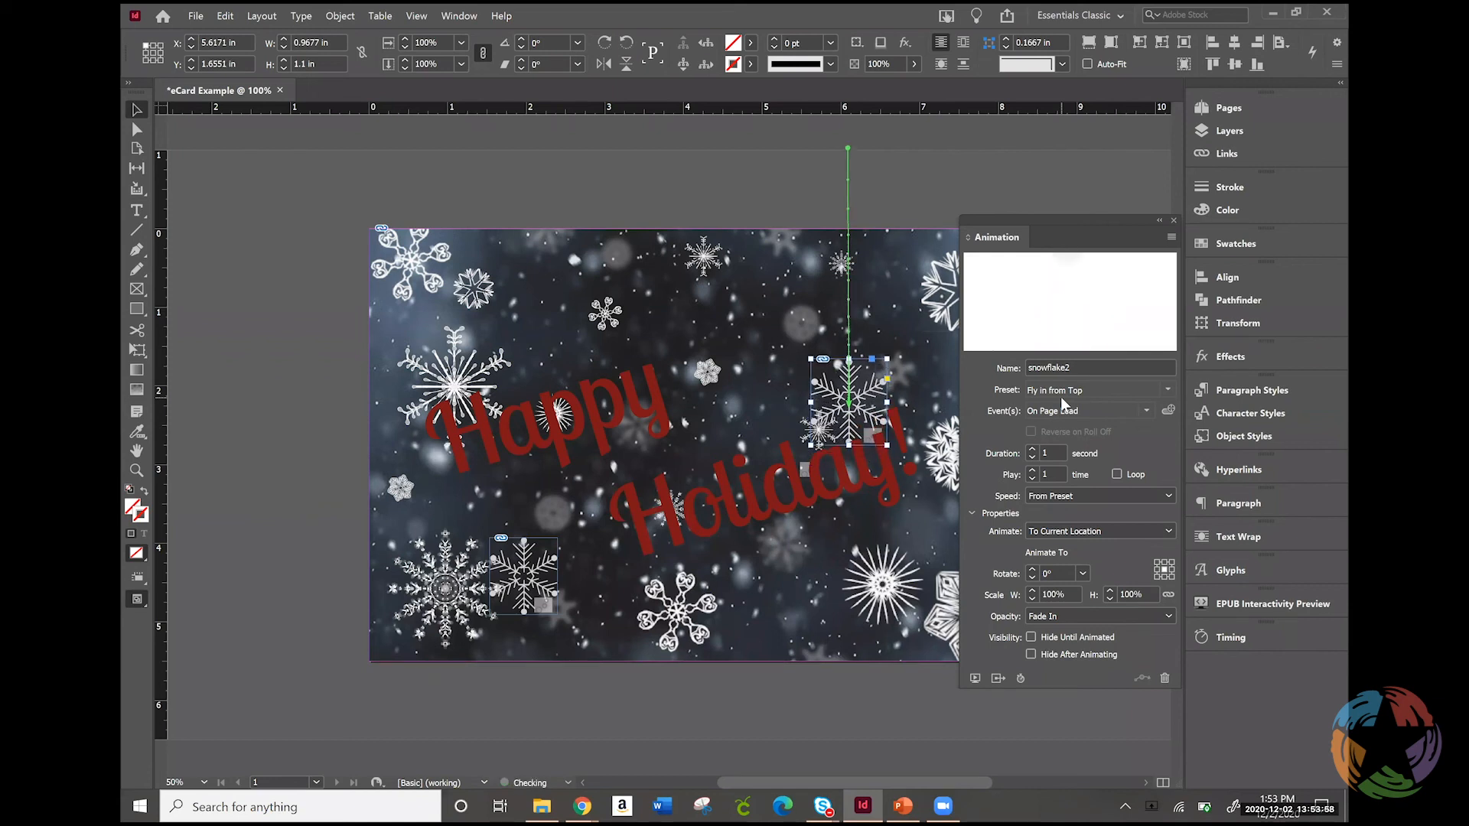
pyautogui.press('Right')
pyautogui.press('Right')
pyautogui.press('Right')
pyautogui.press('Right')
pyautogui.press('Right')
pyautogui.press('Right')
pyautogui.press('Right')
pyautogui.press('Right')
pyautogui.press('Right')
pyautogui.press('Right')
pyautogui.press('Right')
pyautogui.press('Right')
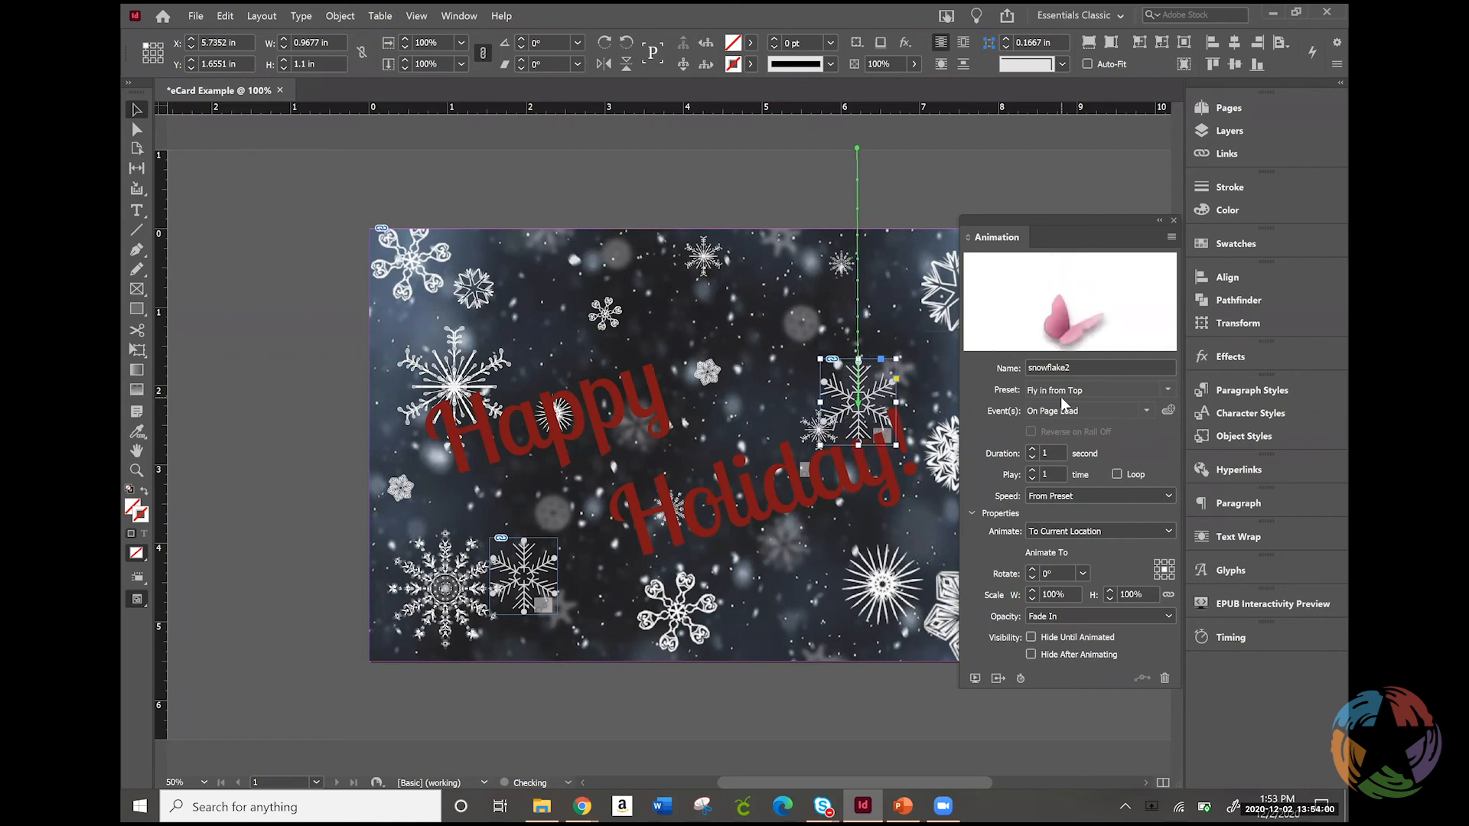
pyautogui.press('Right')
pyautogui.press('Right')
pyautogui.press('Right')
pyautogui.press('Right')
pyautogui.press('Right')
pyautogui.press('Right')
pyautogui.press('Right')
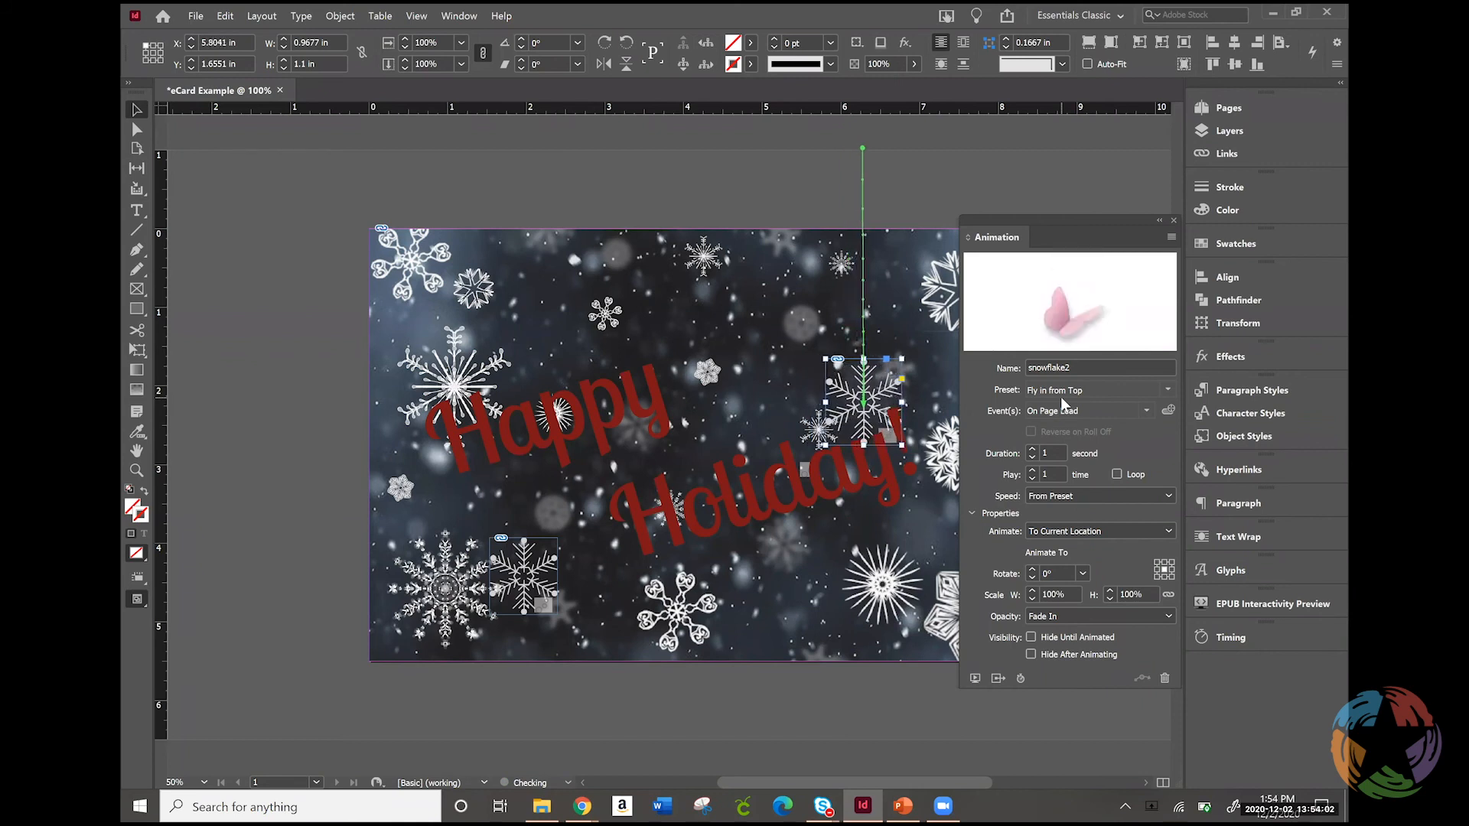
pyautogui.press('Right')
pyautogui.press('Right')
pyautogui.press('Right')
pyautogui.press('Right')
pyautogui.press('Right')
pyautogui.press('Right')
pyautogui.press('Right')
pyautogui.press('Right')
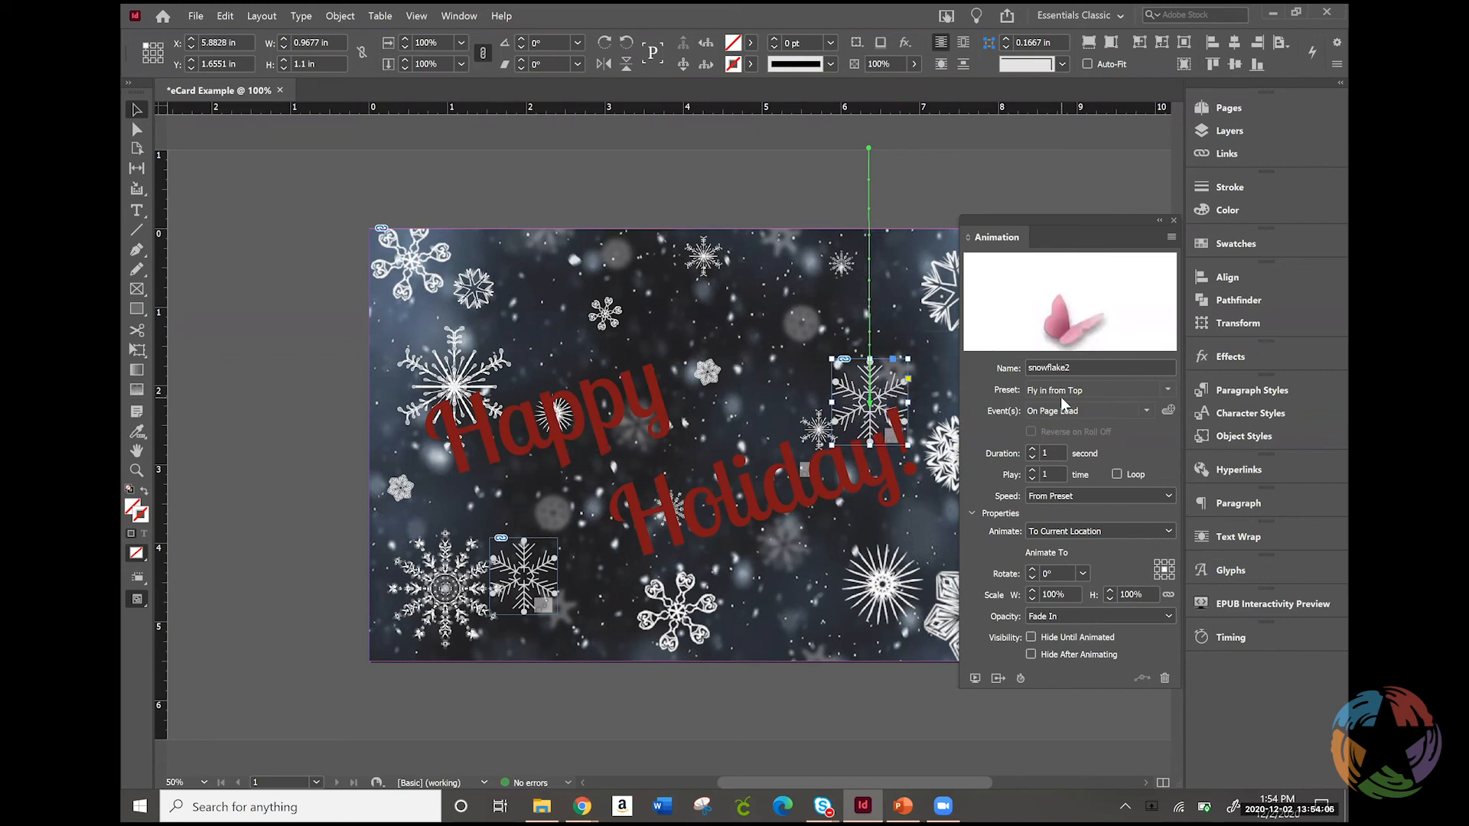
# Set the snowflake2 animation's duration to 7 seconds and make it loop
pyautogui.doubleClick(1037, 452)
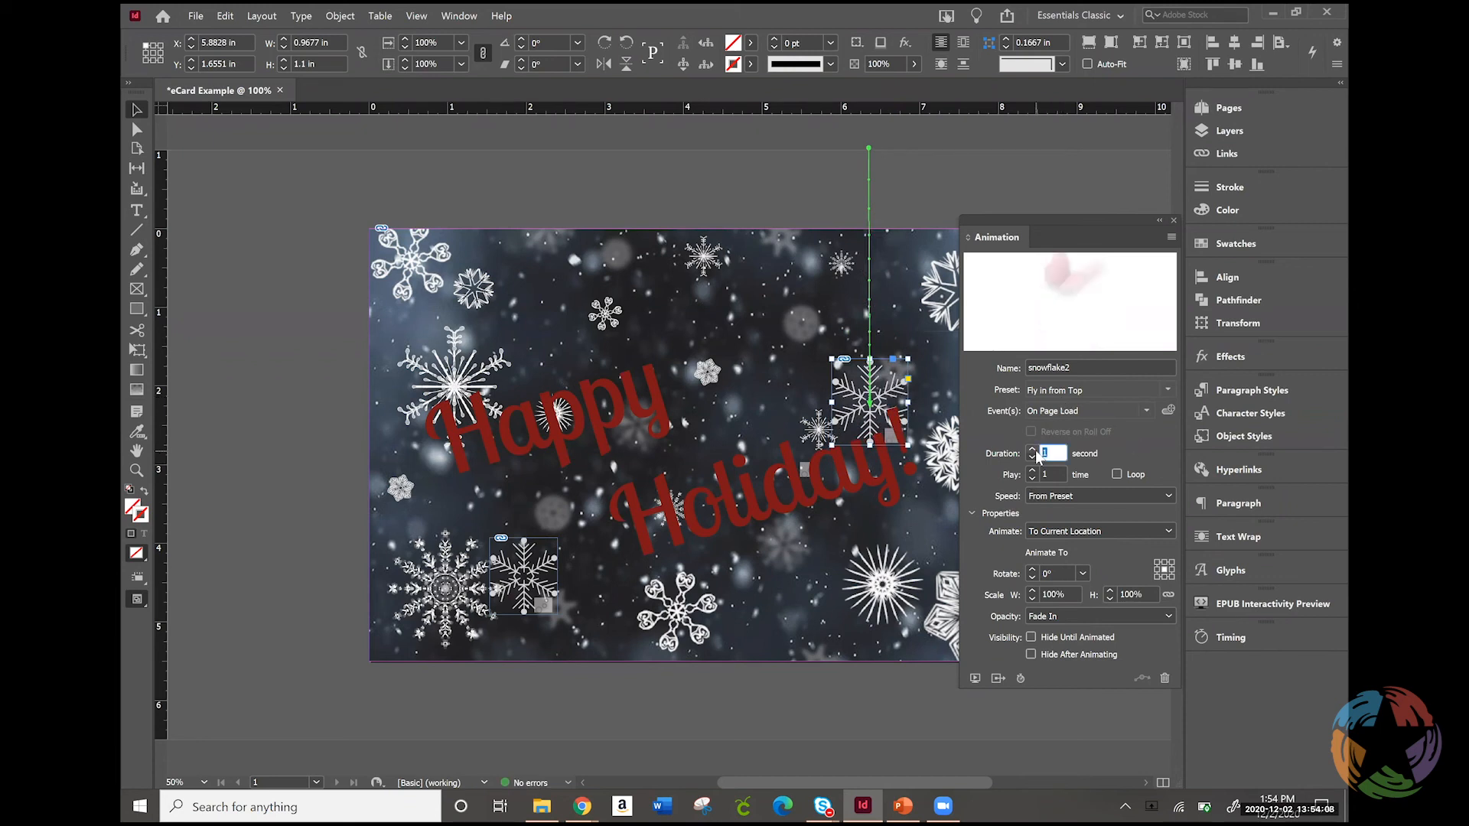
pyautogui.write('7')
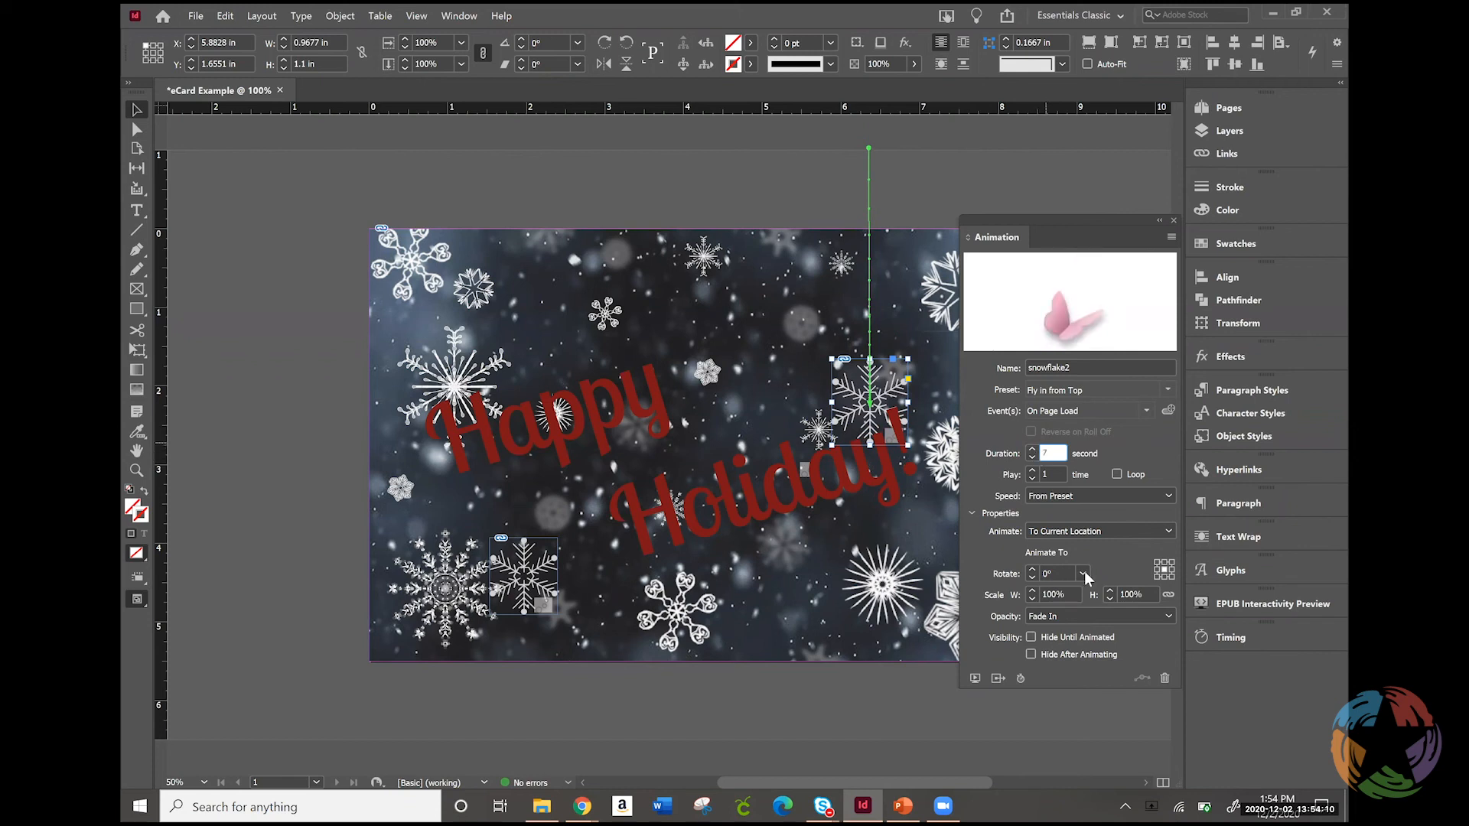
pyautogui.click(1115, 474)
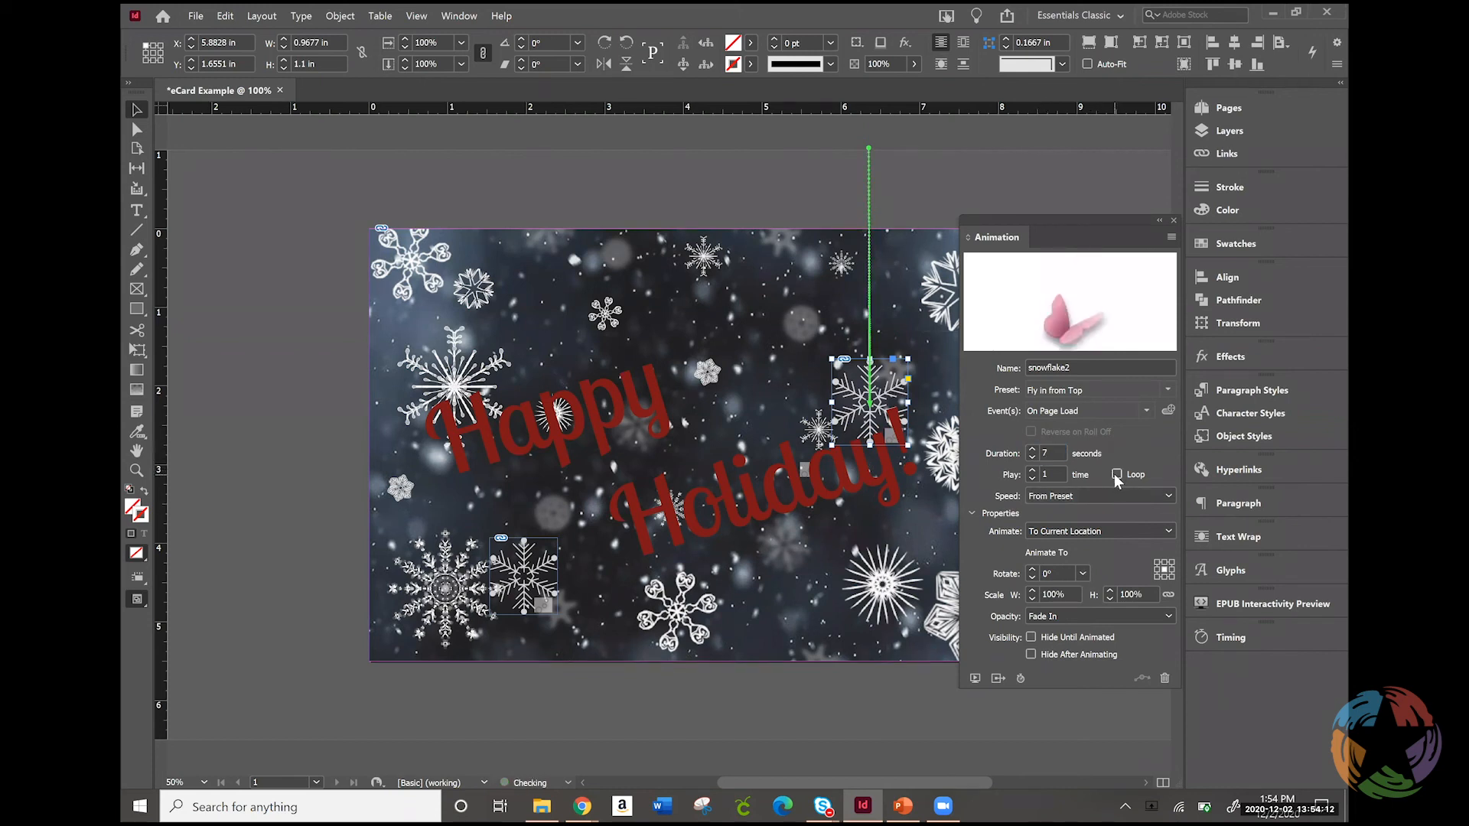
# Set the rotation of the snowflake2 animation to 180°
pyautogui.click(1081, 574)
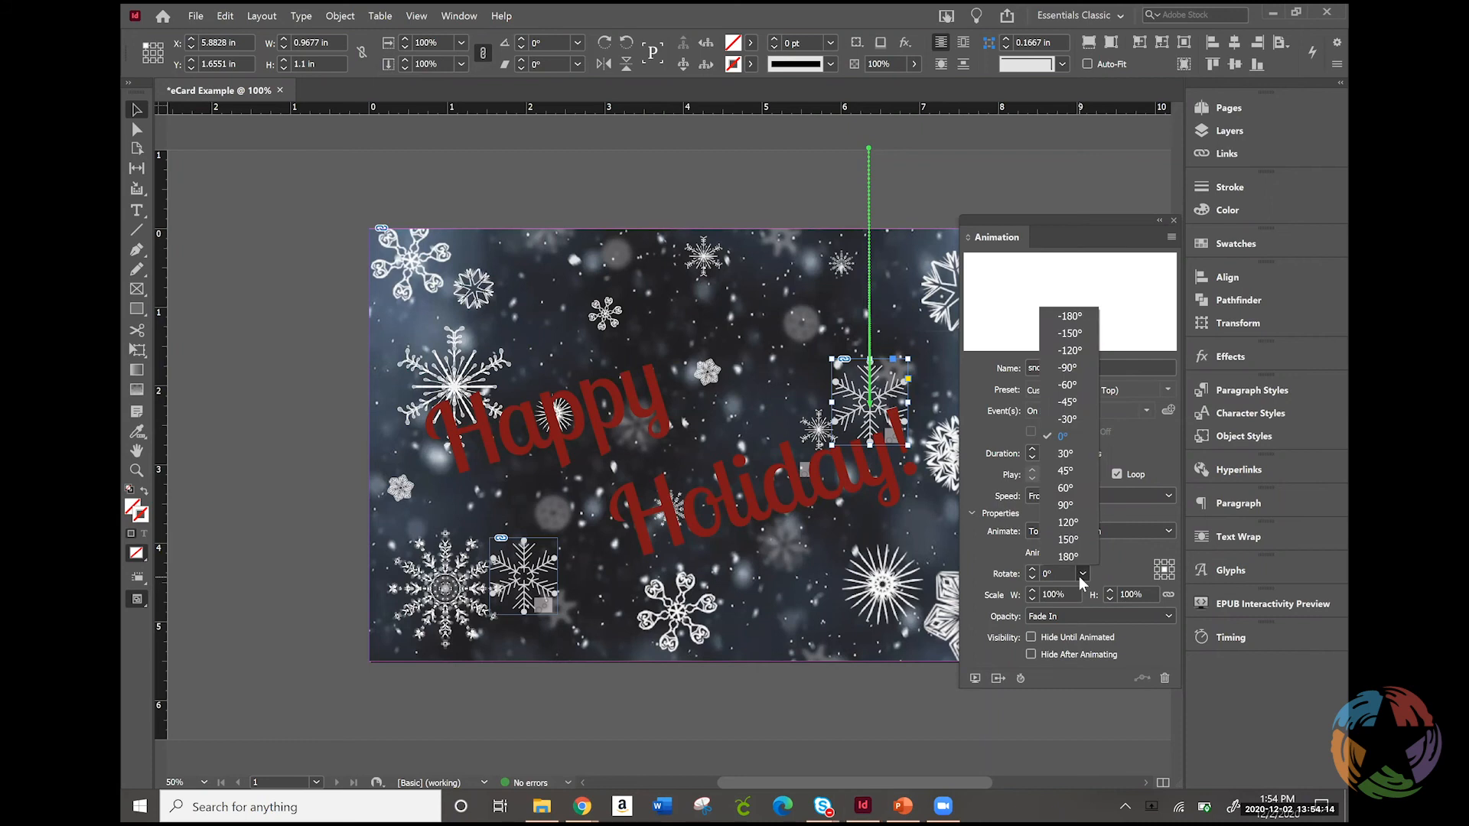
pyautogui.click(1069, 556)
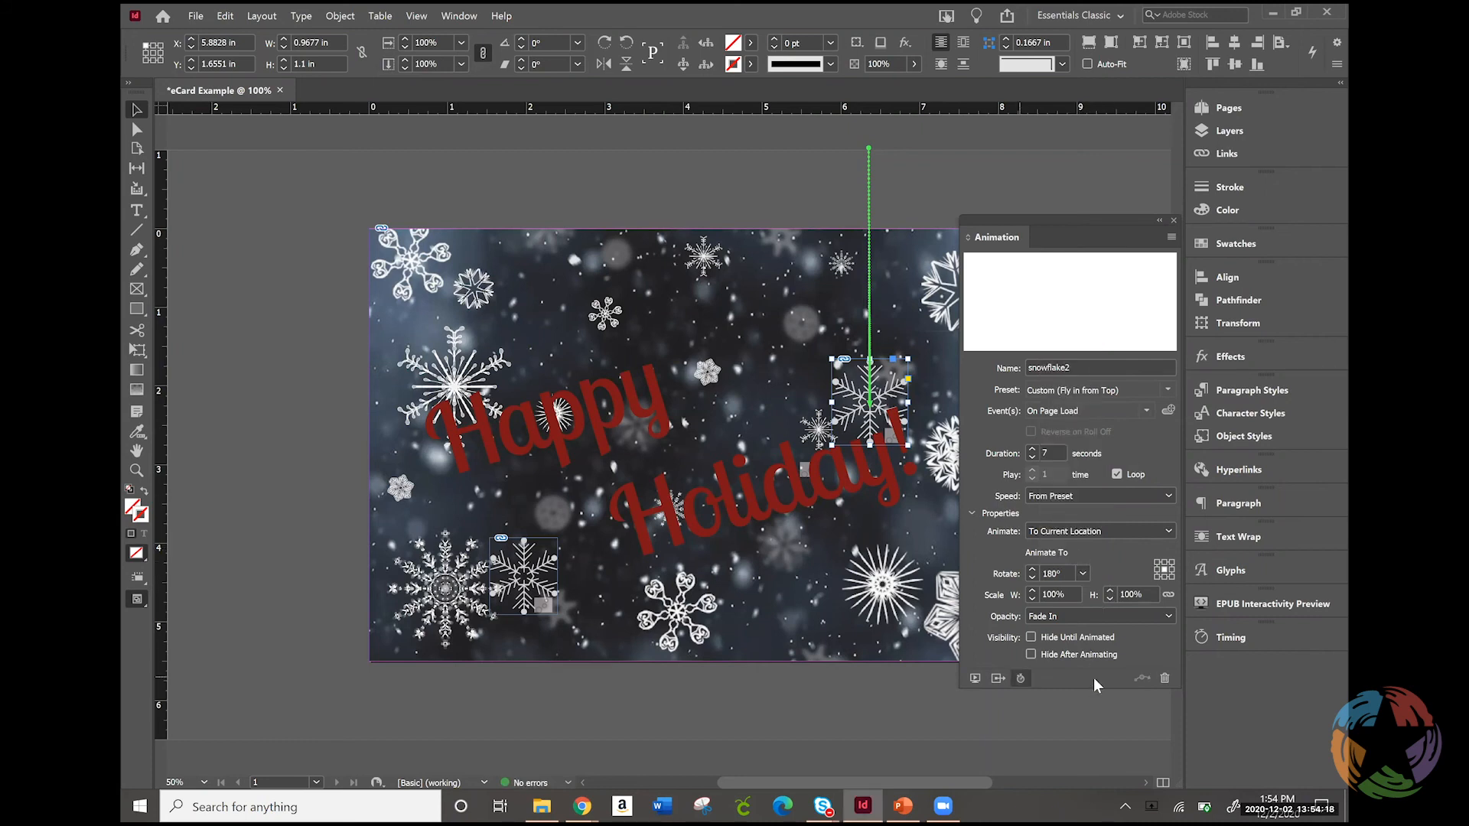
pyautogui.click(1032, 638)
pyautogui.click(1034, 639)
# Preview the card's animations in the EPUB Interactivity Preview
pyautogui.click(973, 679)
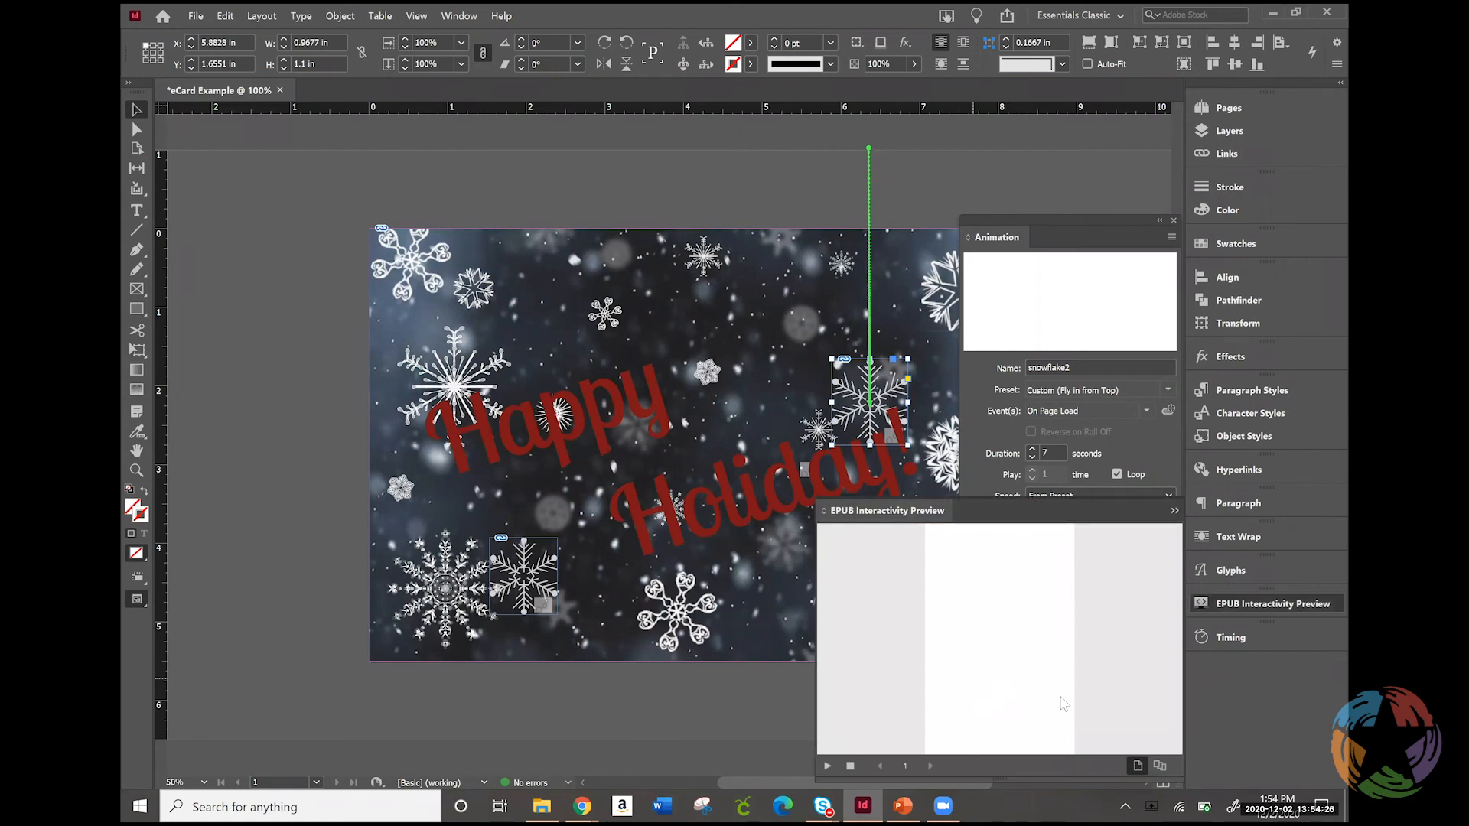
pyautogui.click(839, 769)
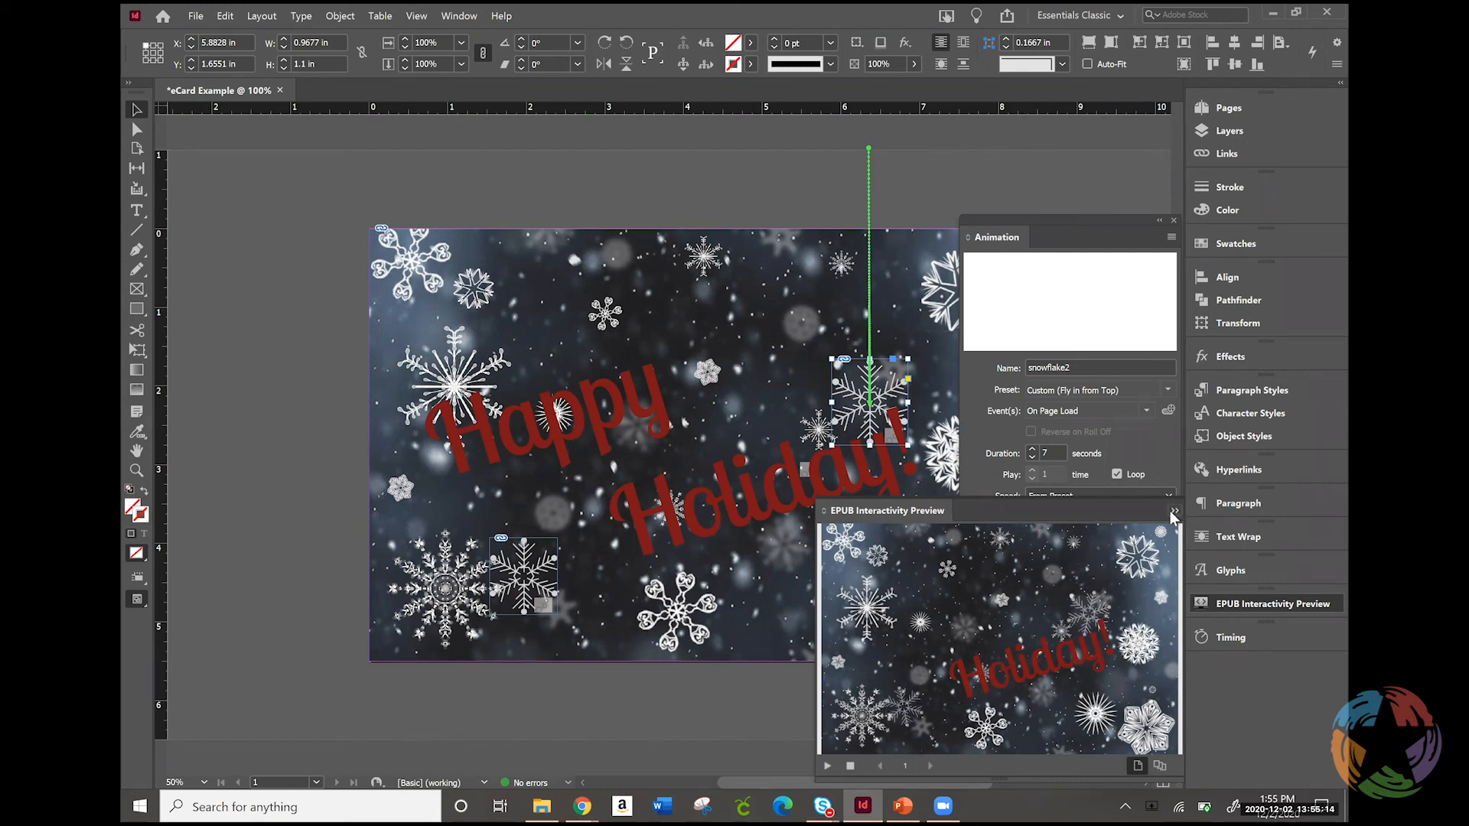
# Show the timing order of the items assigned to the On Page Load event
pyautogui.click(1223, 638)
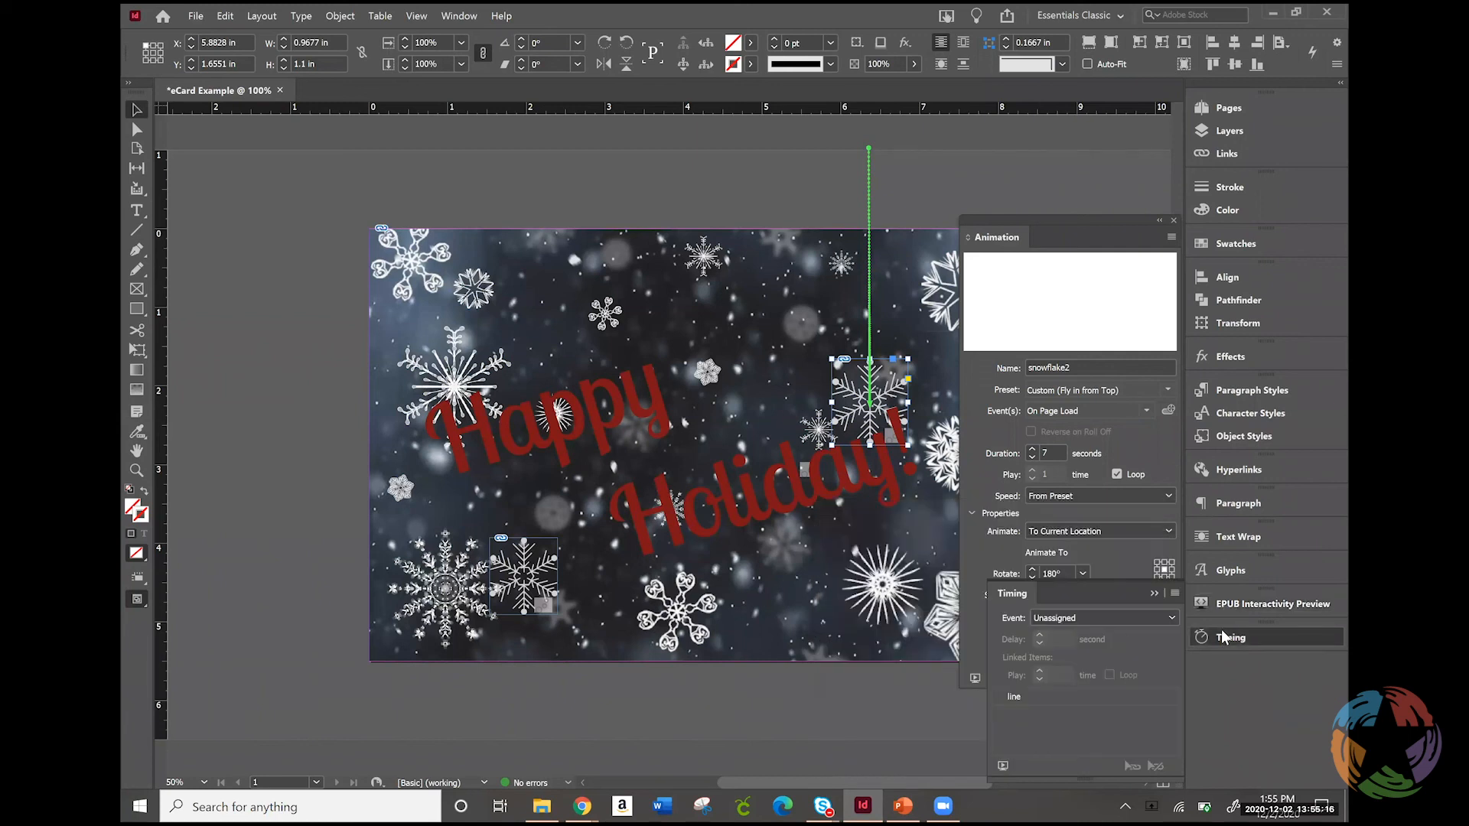
pyautogui.click(1100, 618)
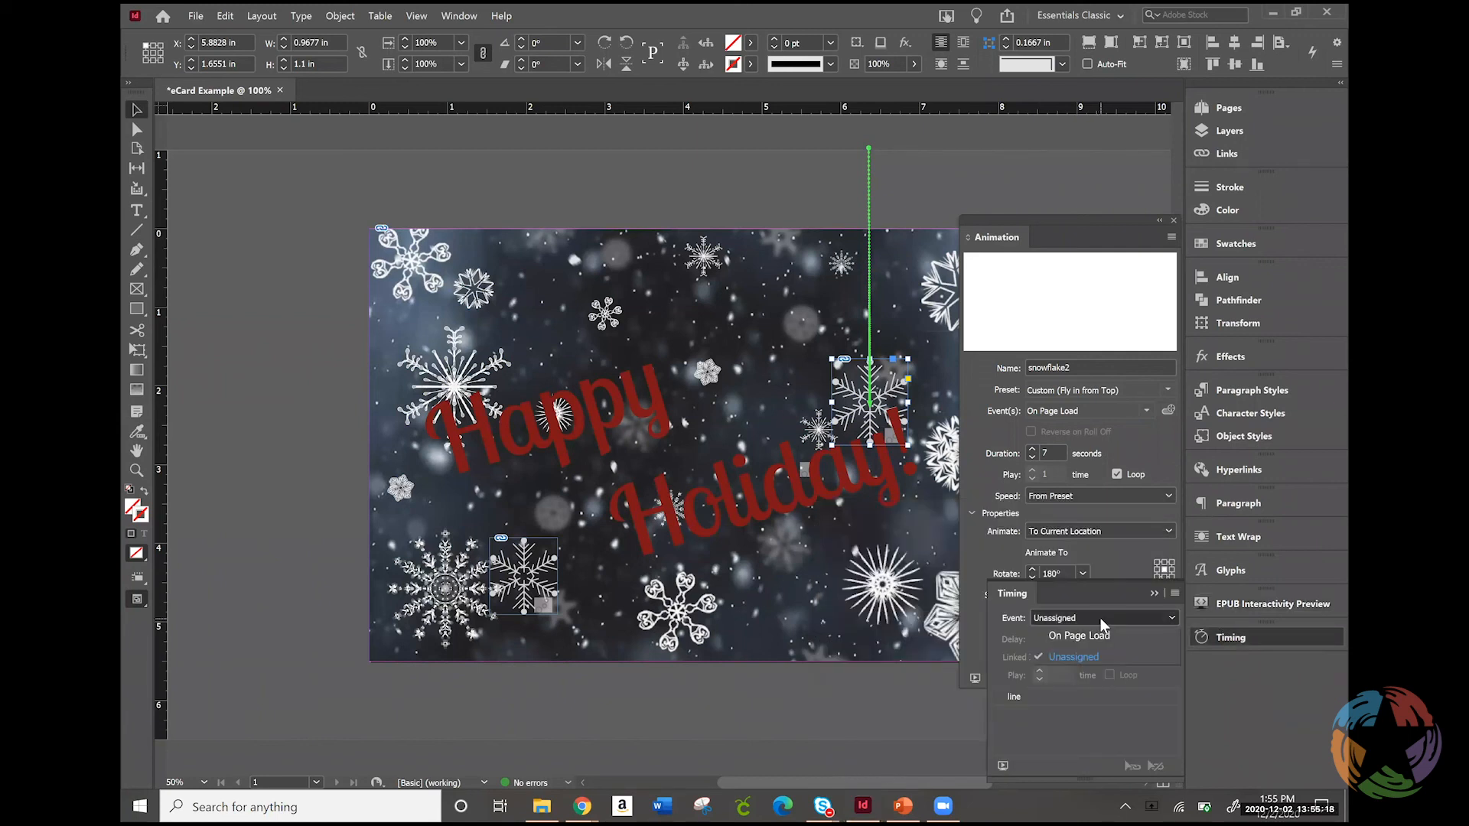
pyautogui.click(1094, 641)
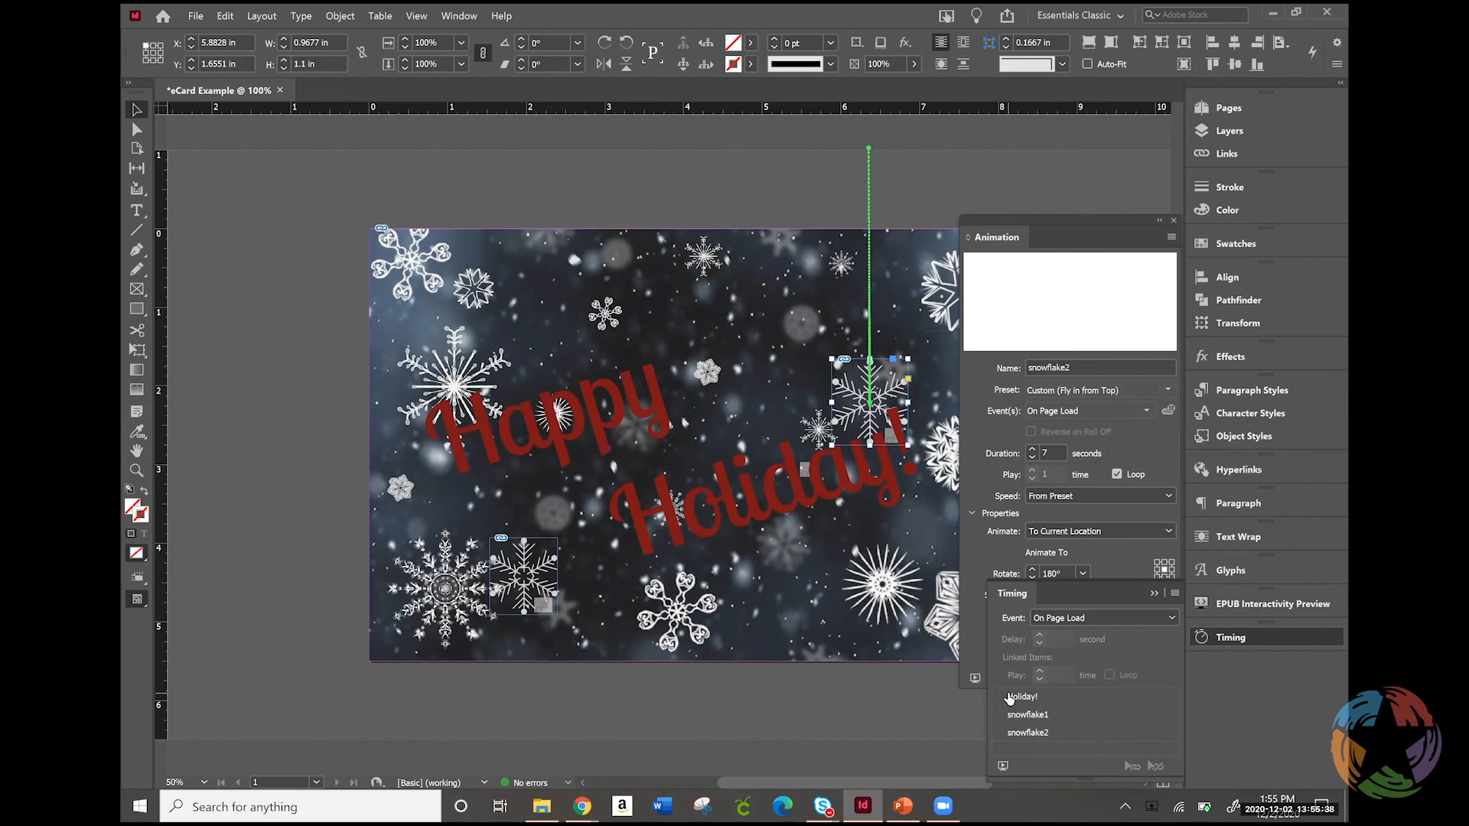
# Rename the "Happy" text path's animation from line to Happy and set it to hide until animated
pyautogui.click(548, 408)
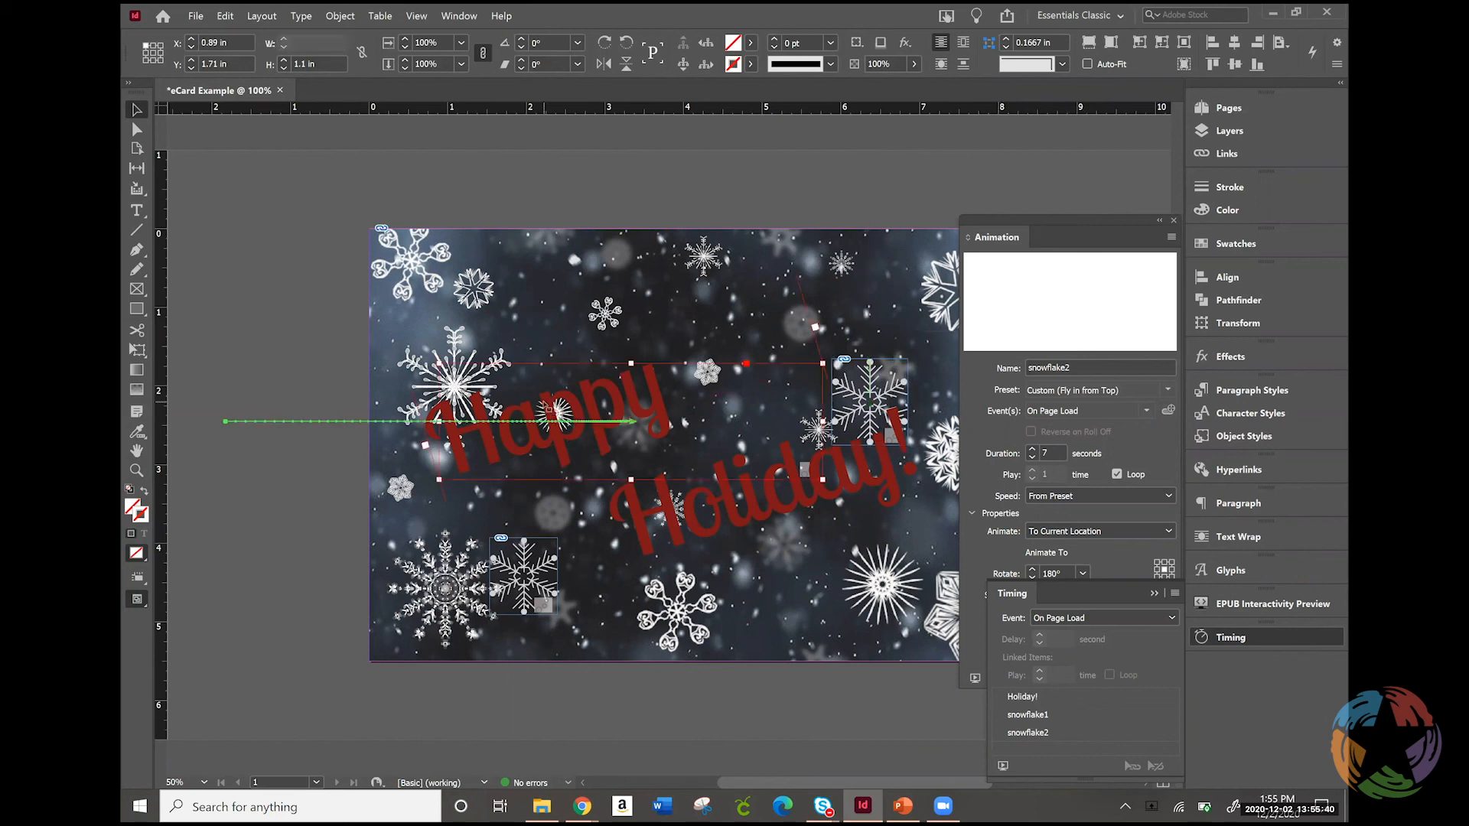
pyautogui.click(1077, 506)
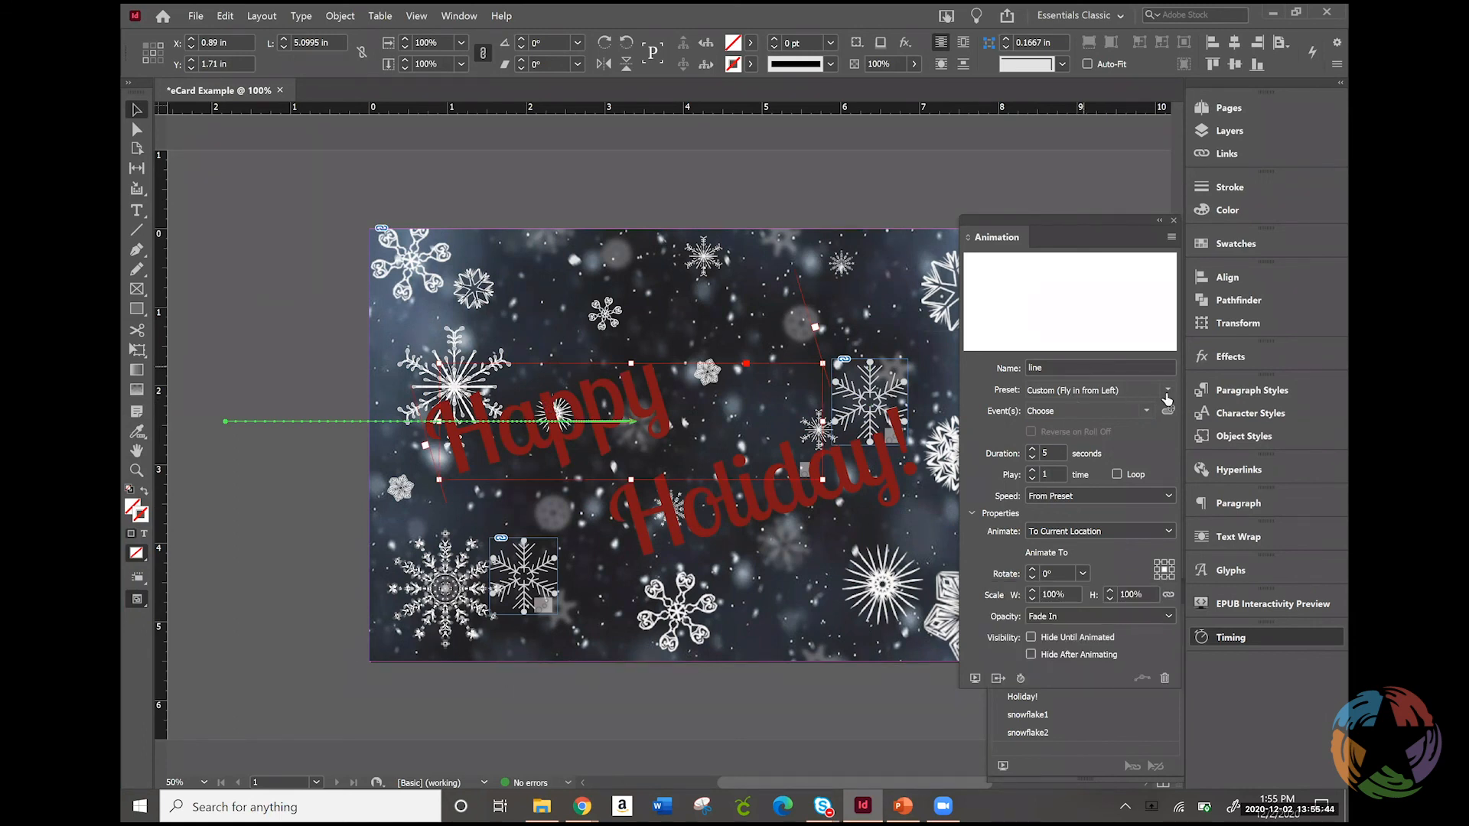
pyautogui.doubleClick(1042, 369)
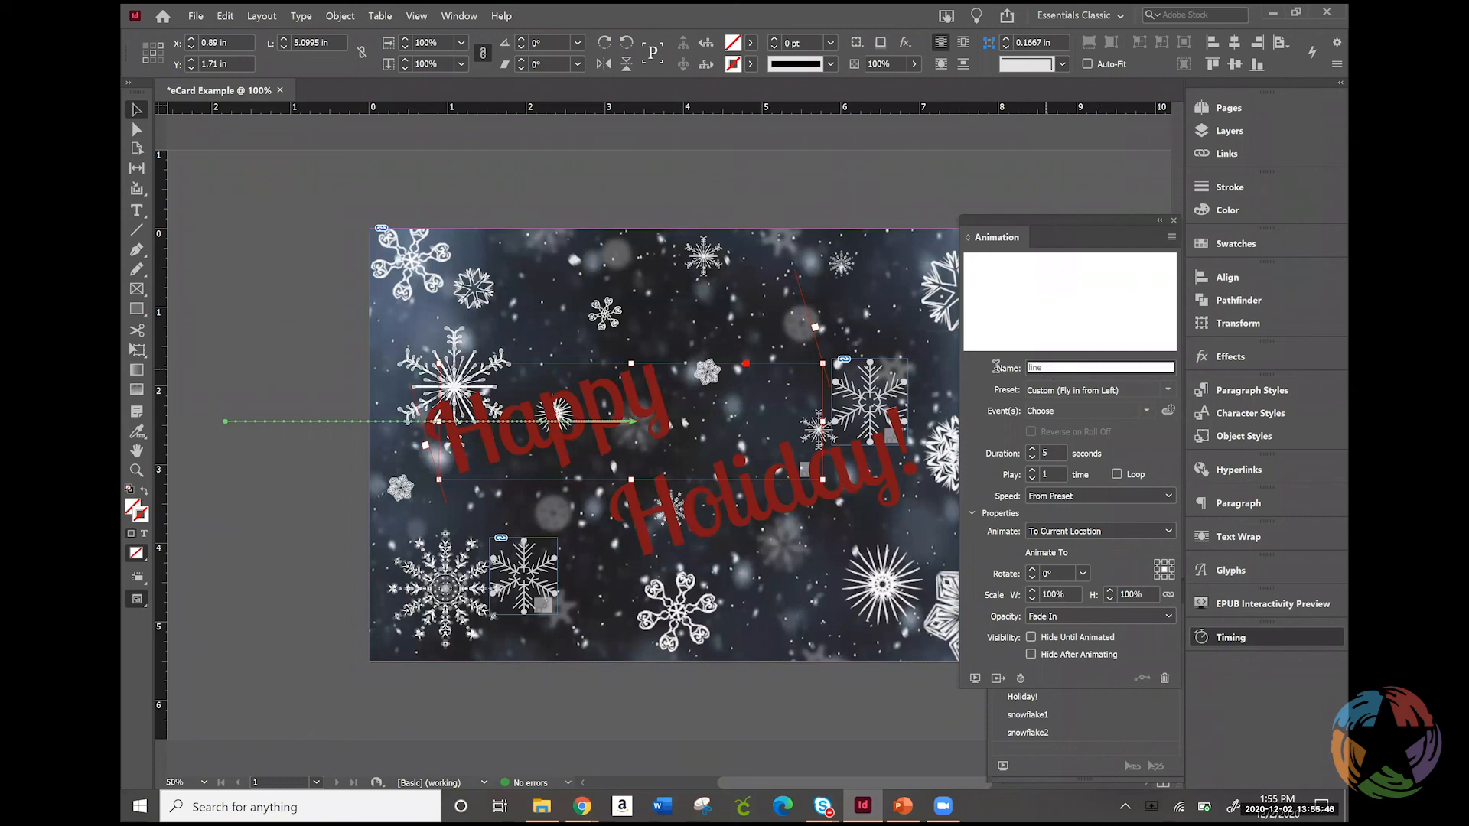
pyautogui.write('Happy')
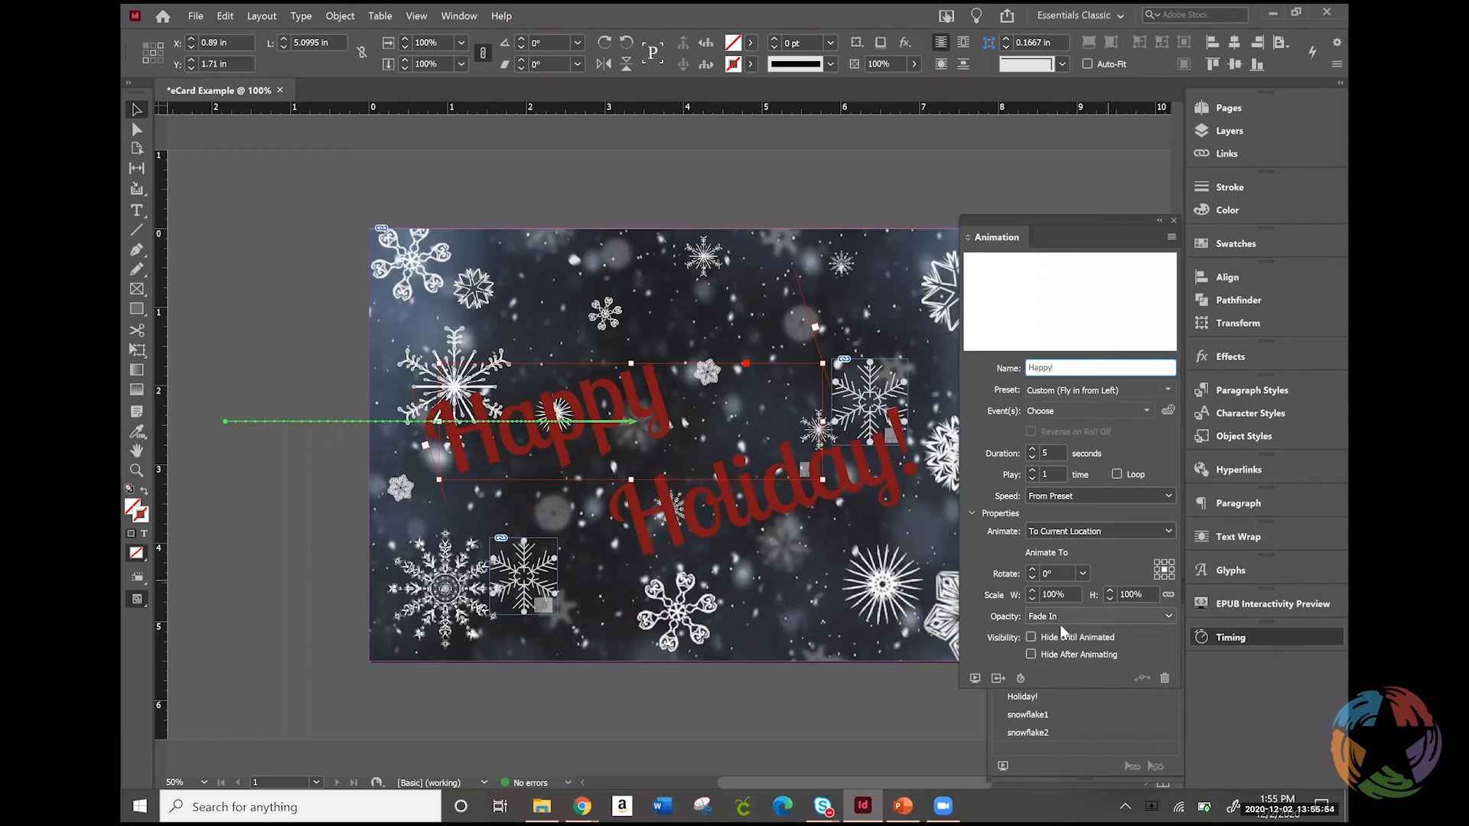
pyautogui.click(1031, 638)
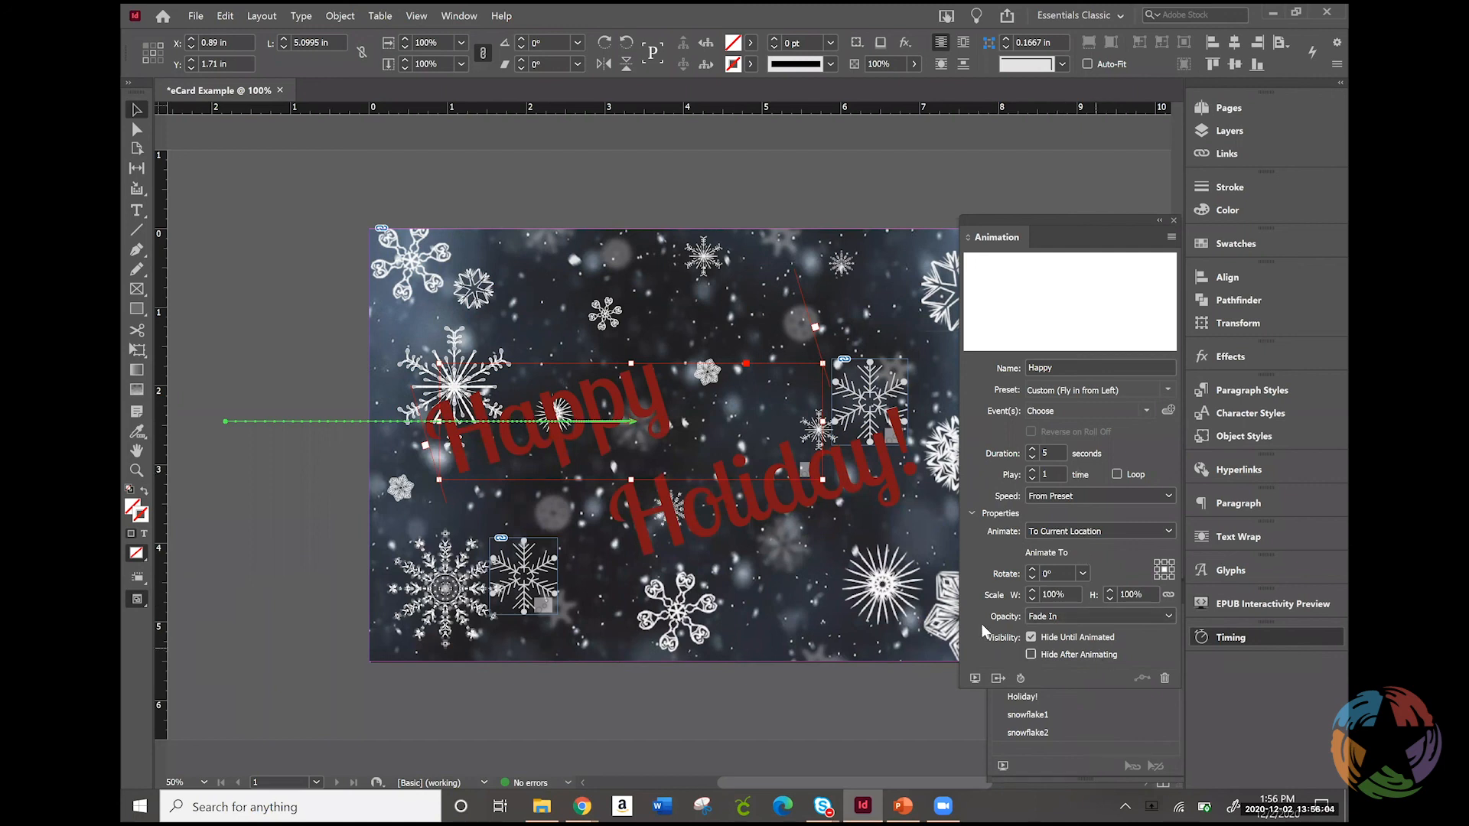
# Check which card animations are listed under the On Page Load and Unassigned timing events
pyautogui.click(1081, 576)
pyautogui.click(1081, 575)
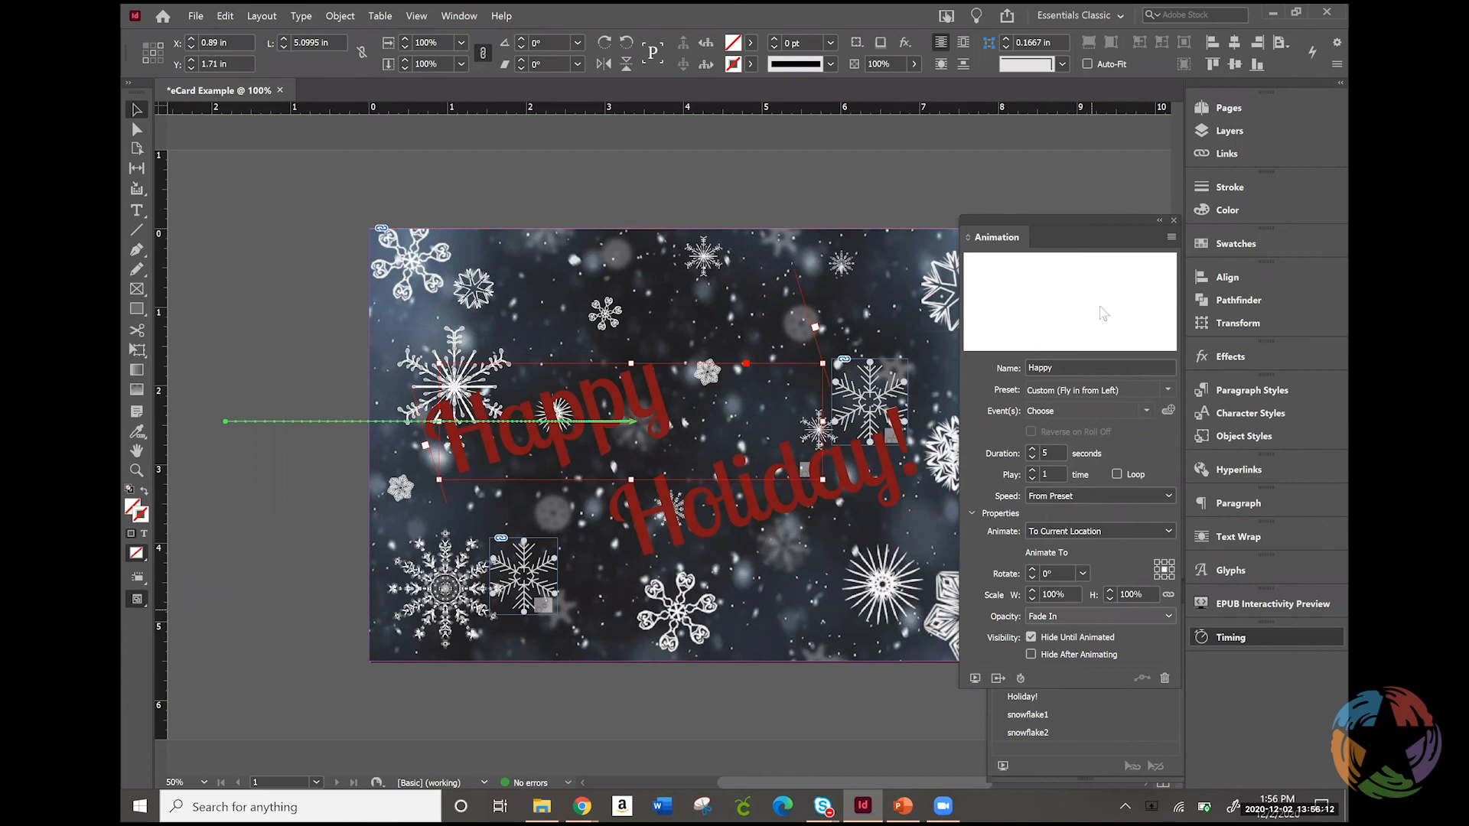
pyautogui.click(1100, 754)
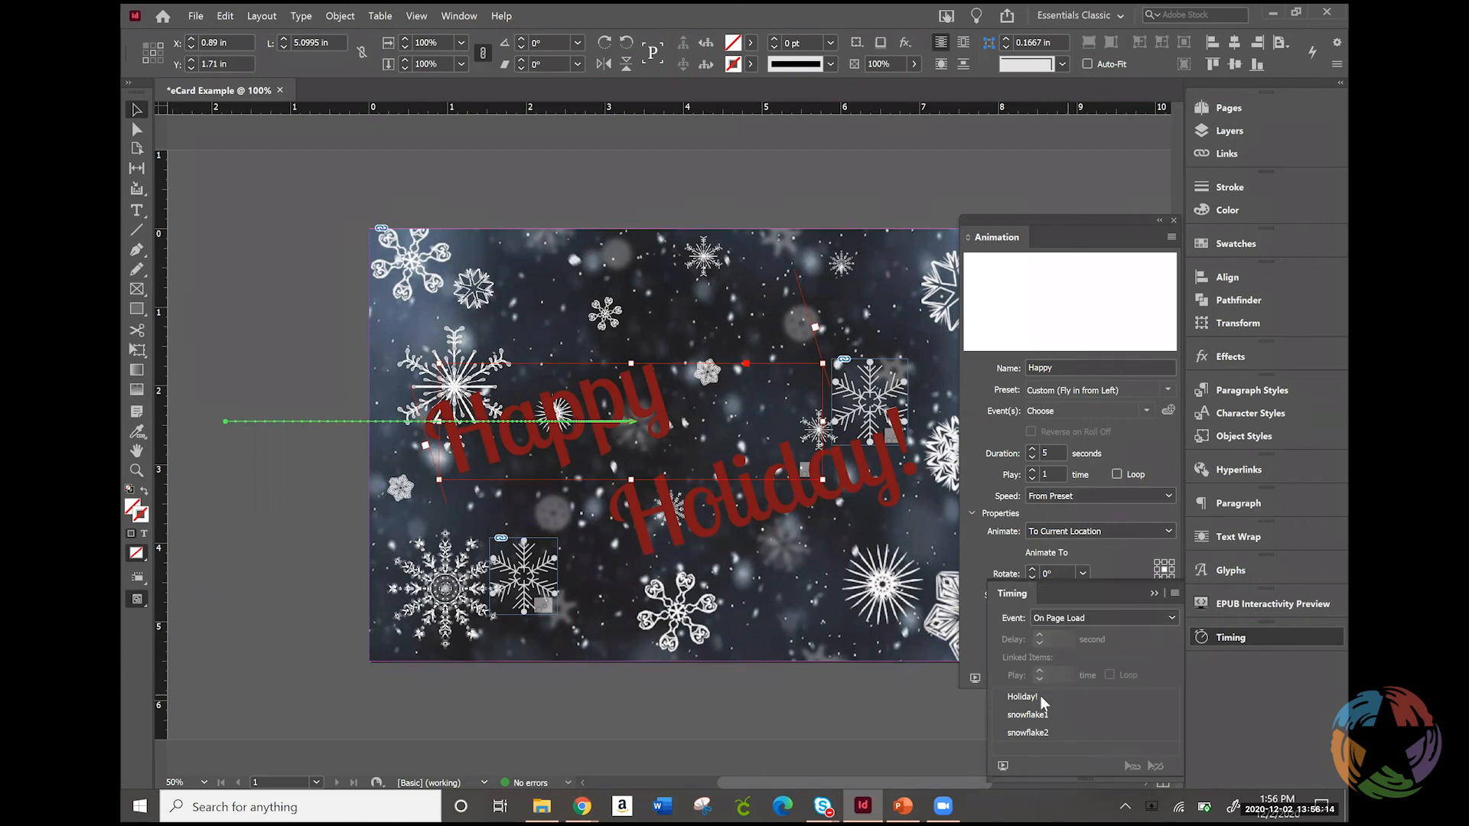
pyautogui.click(1069, 696)
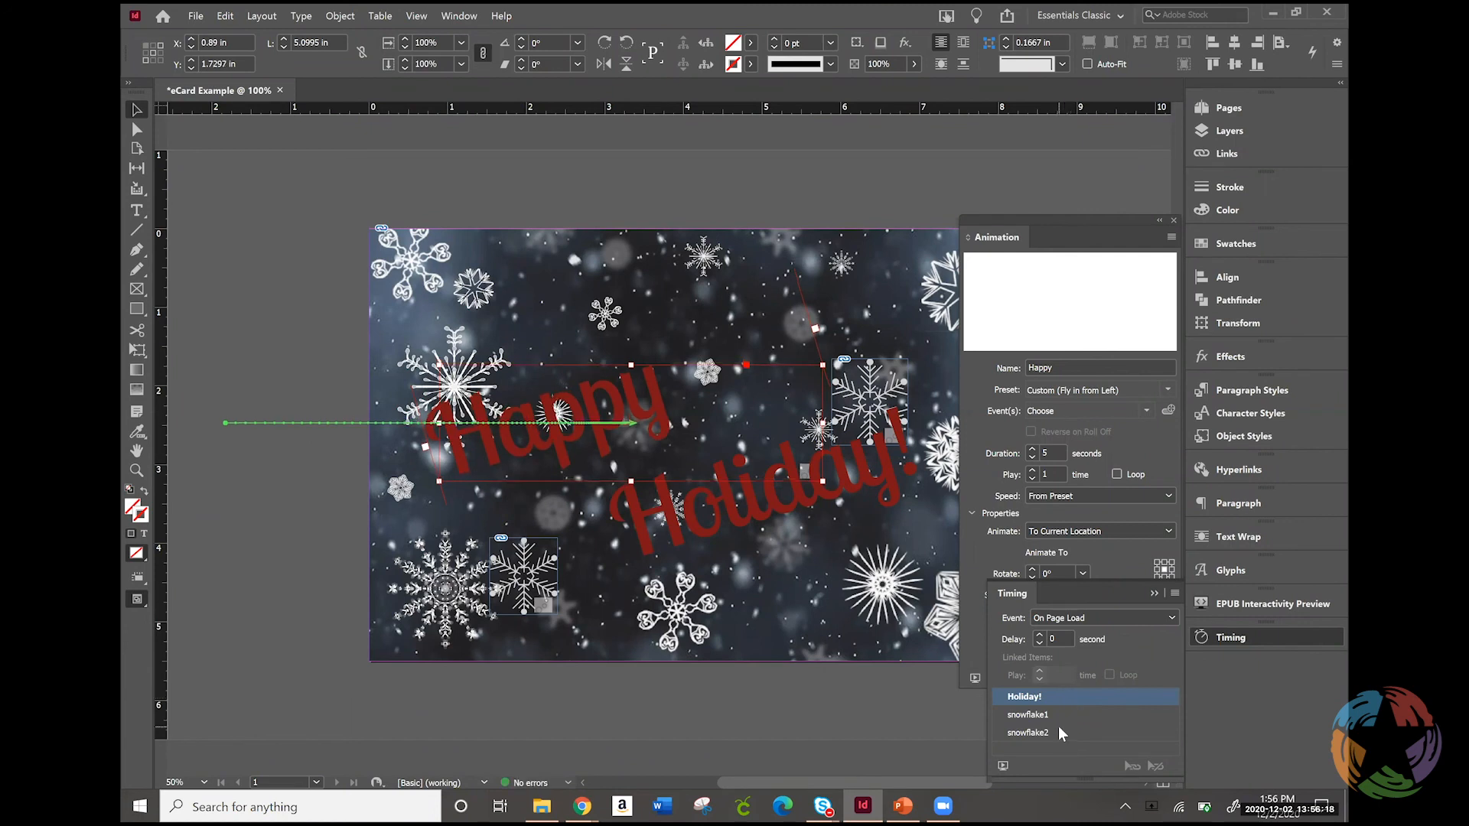
pyautogui.click(1058, 728)
pyautogui.click(1038, 715)
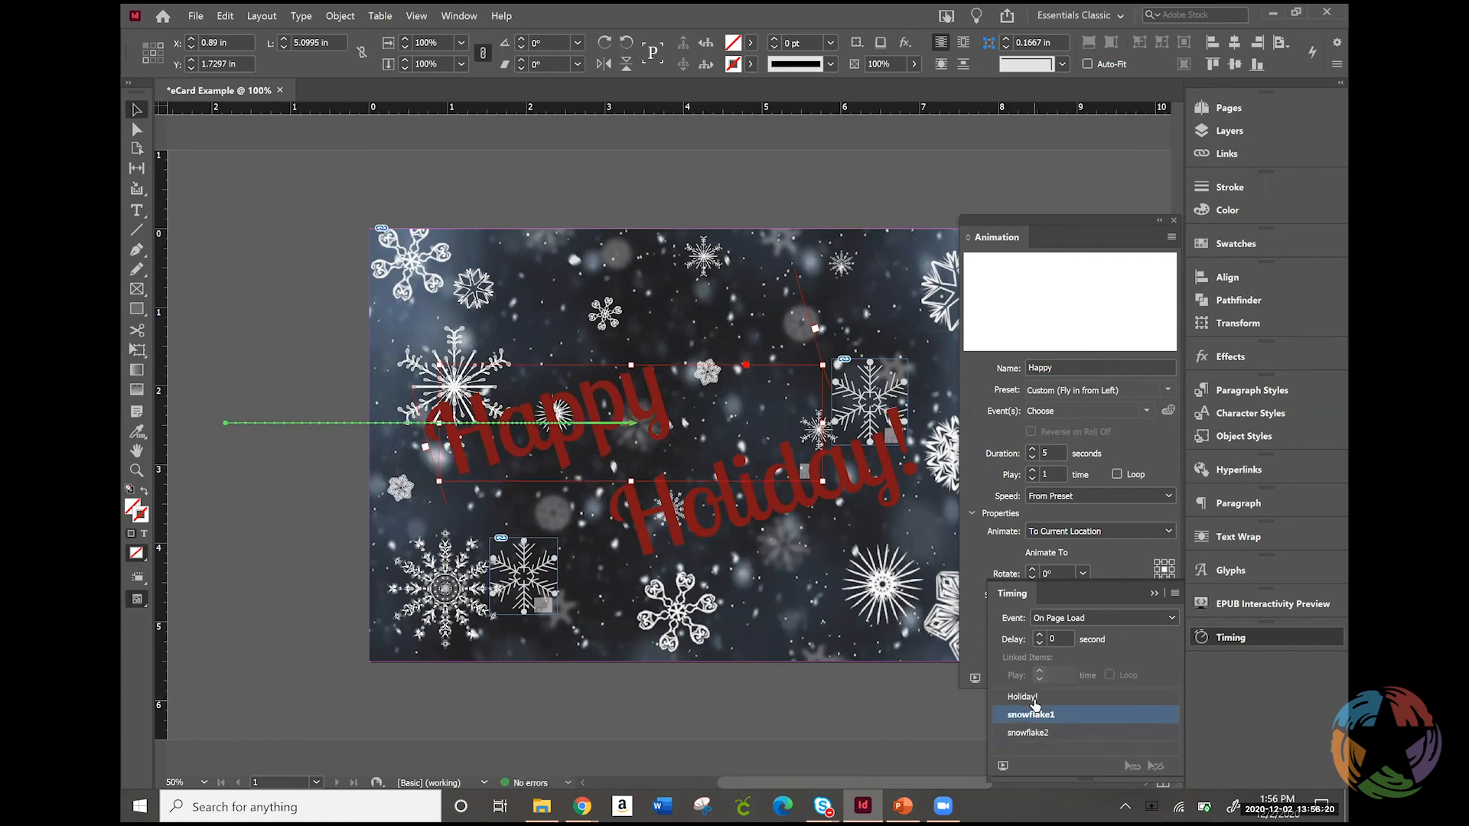
pyautogui.click(1034, 698)
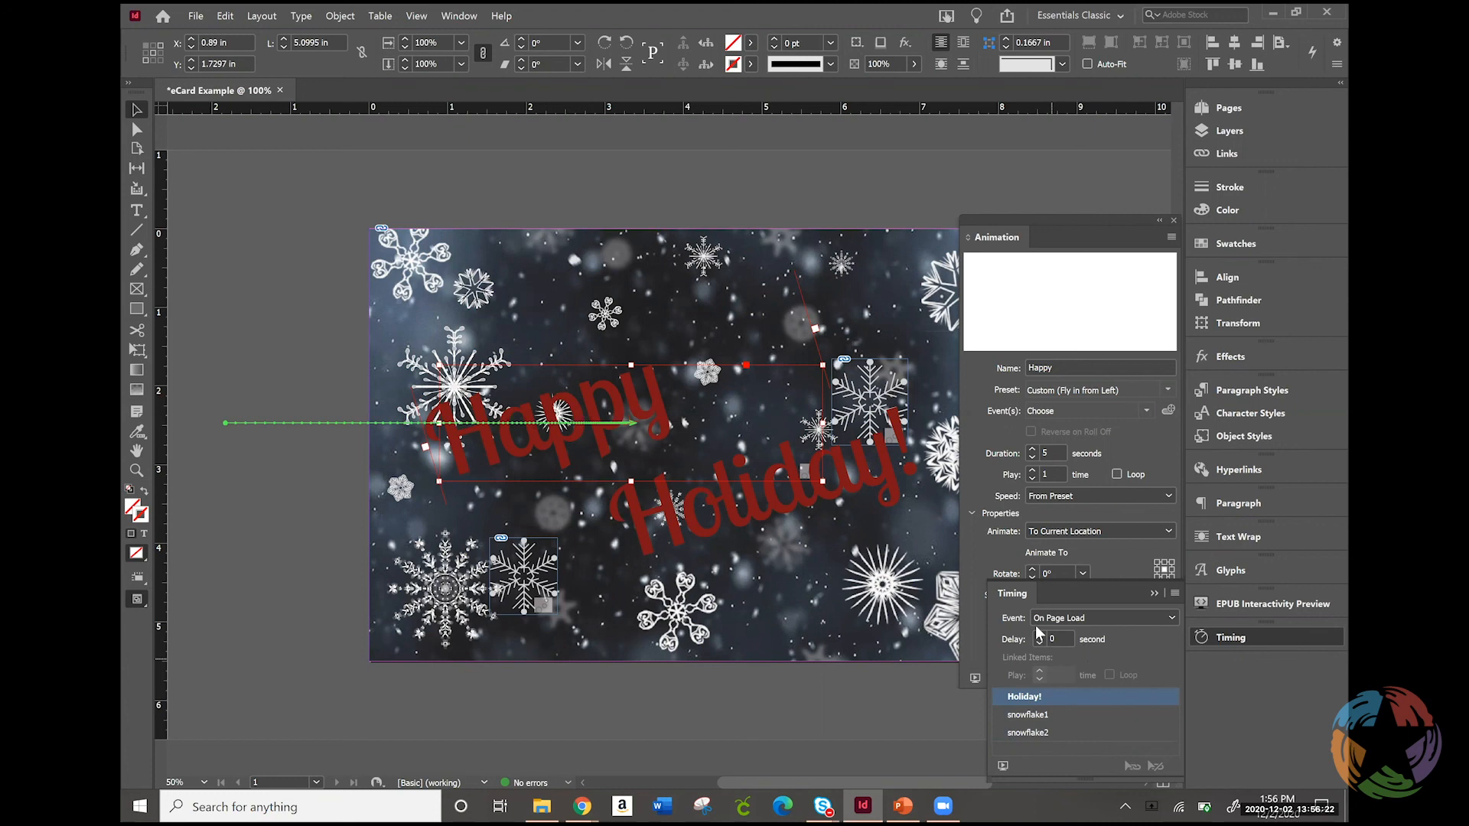
pyautogui.click(1172, 617)
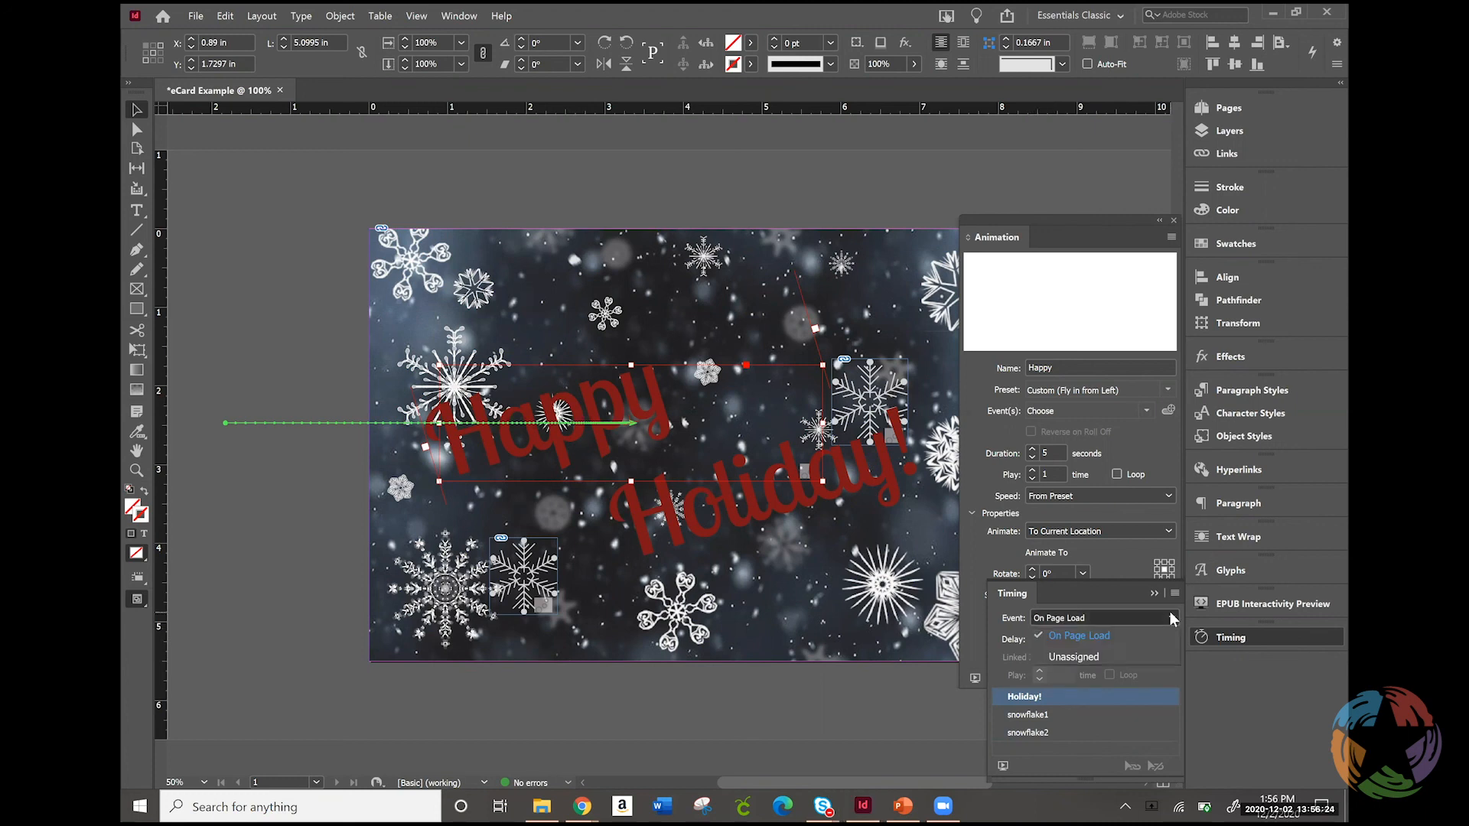
pyautogui.click(1141, 647)
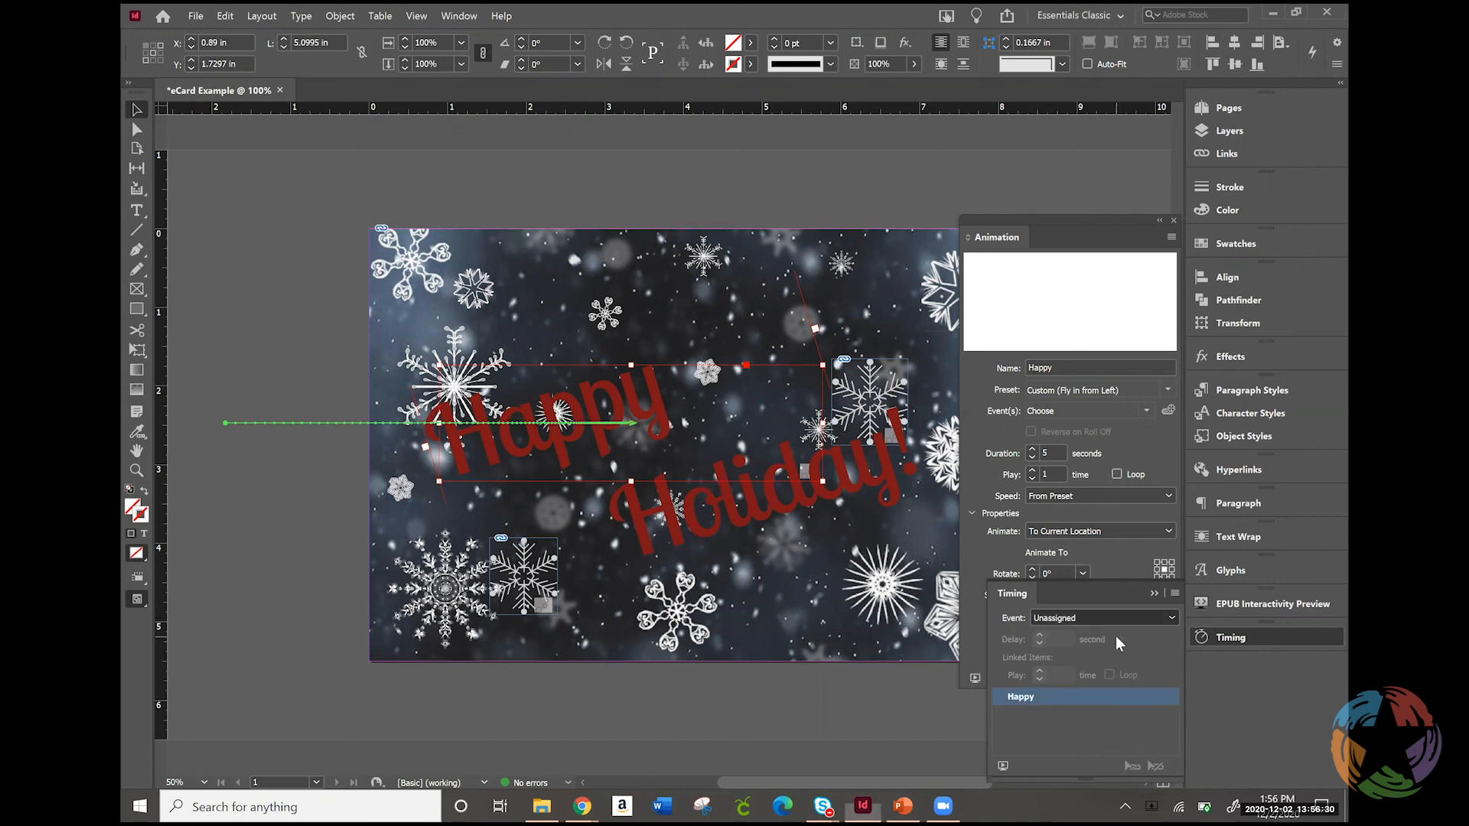
pyautogui.click(1115, 636)
# Assign the Happy animation to the On Page Load event
pyautogui.click(971, 479)
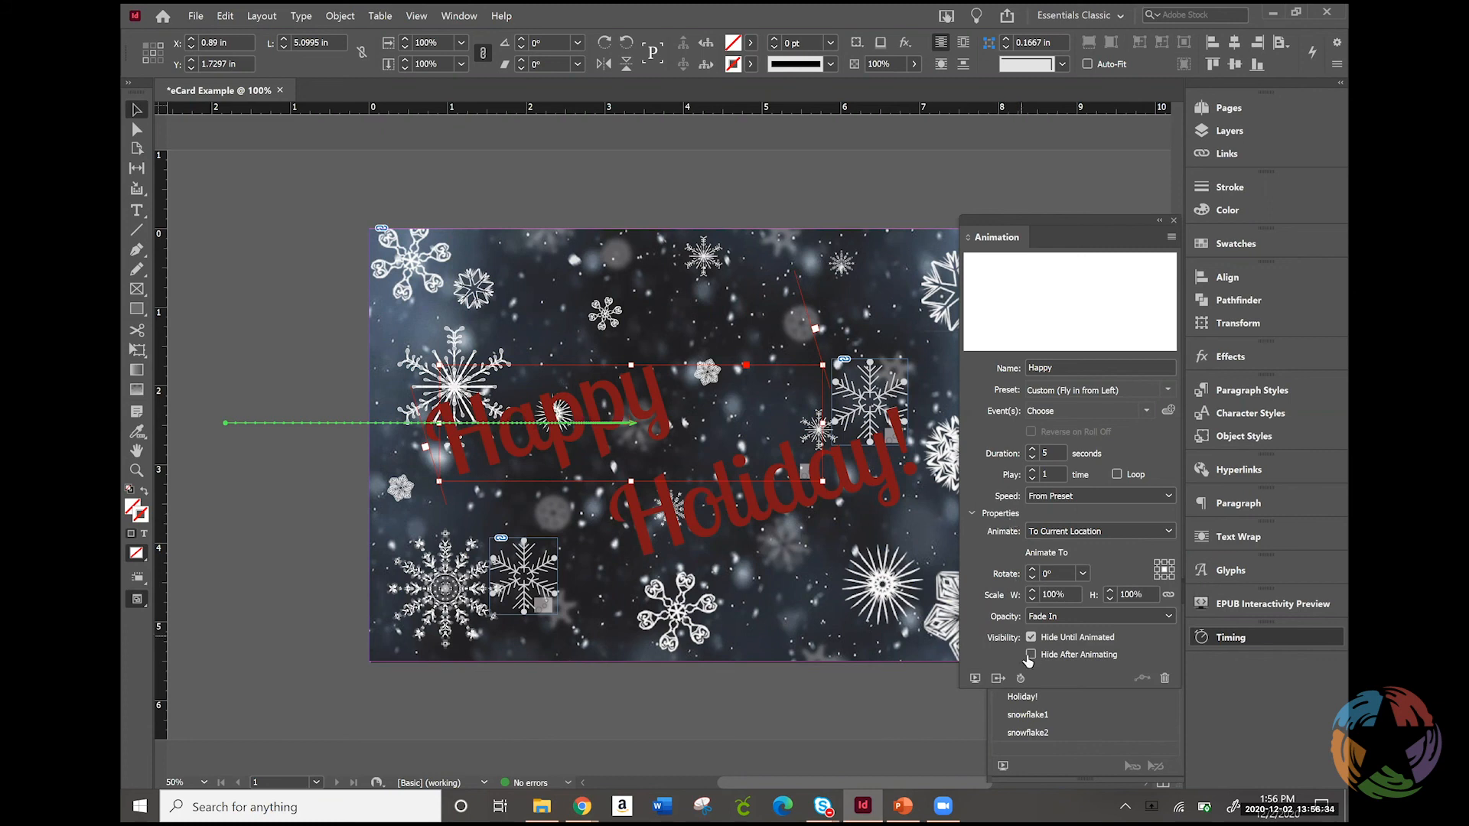
pyautogui.click(1164, 389)
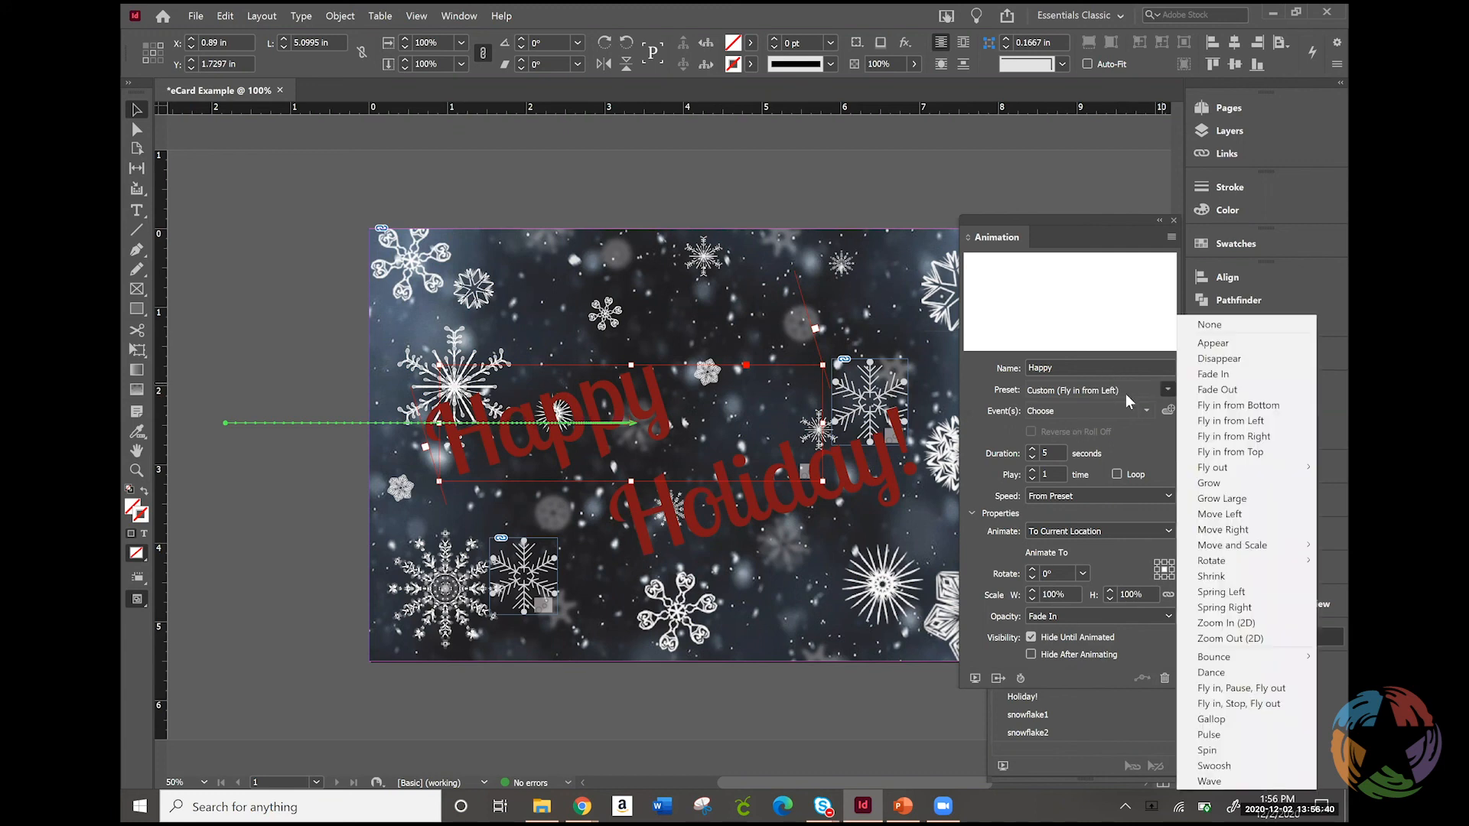
pyautogui.click(1056, 405)
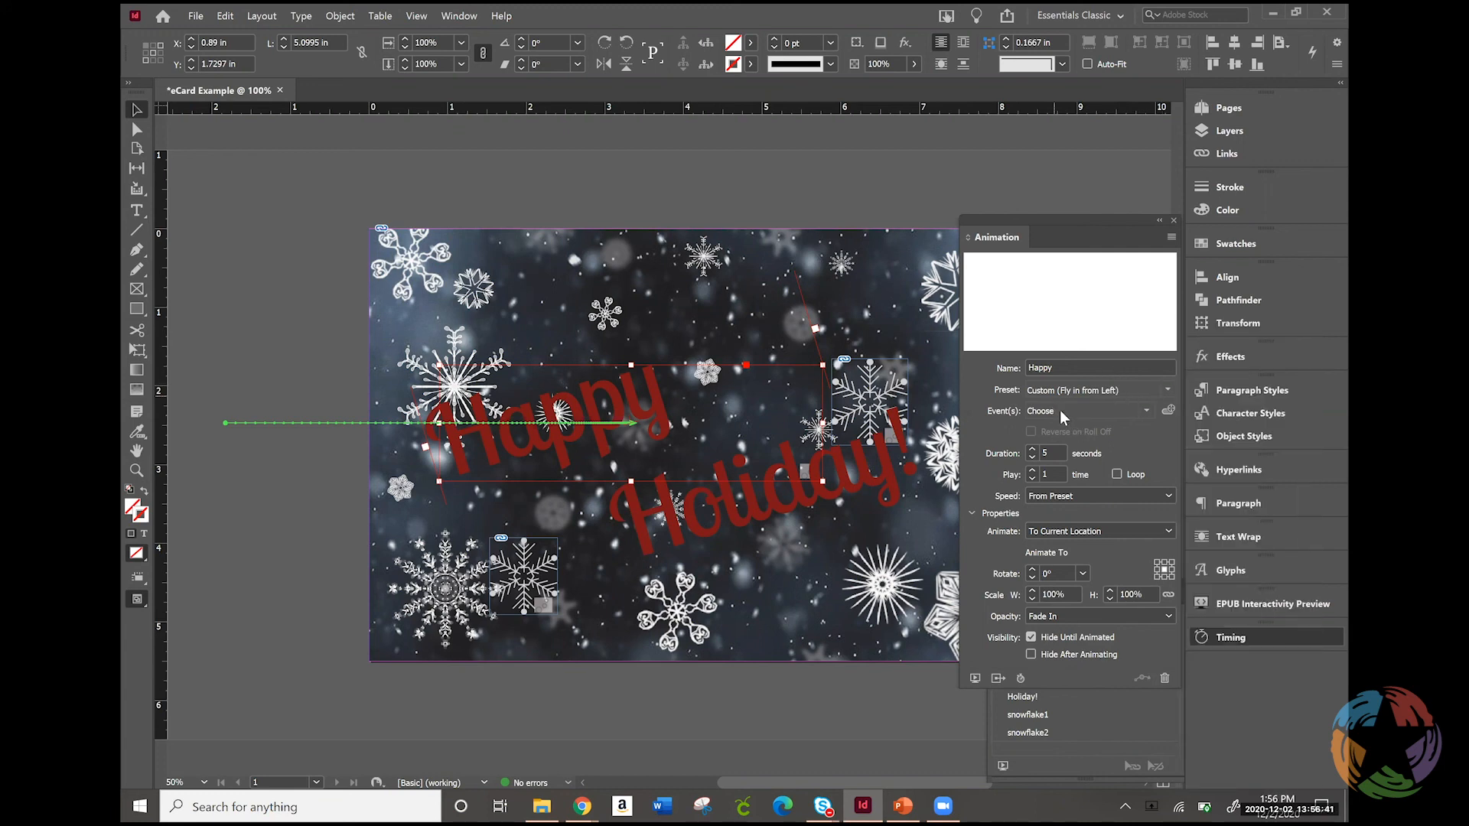
pyautogui.click(1146, 410)
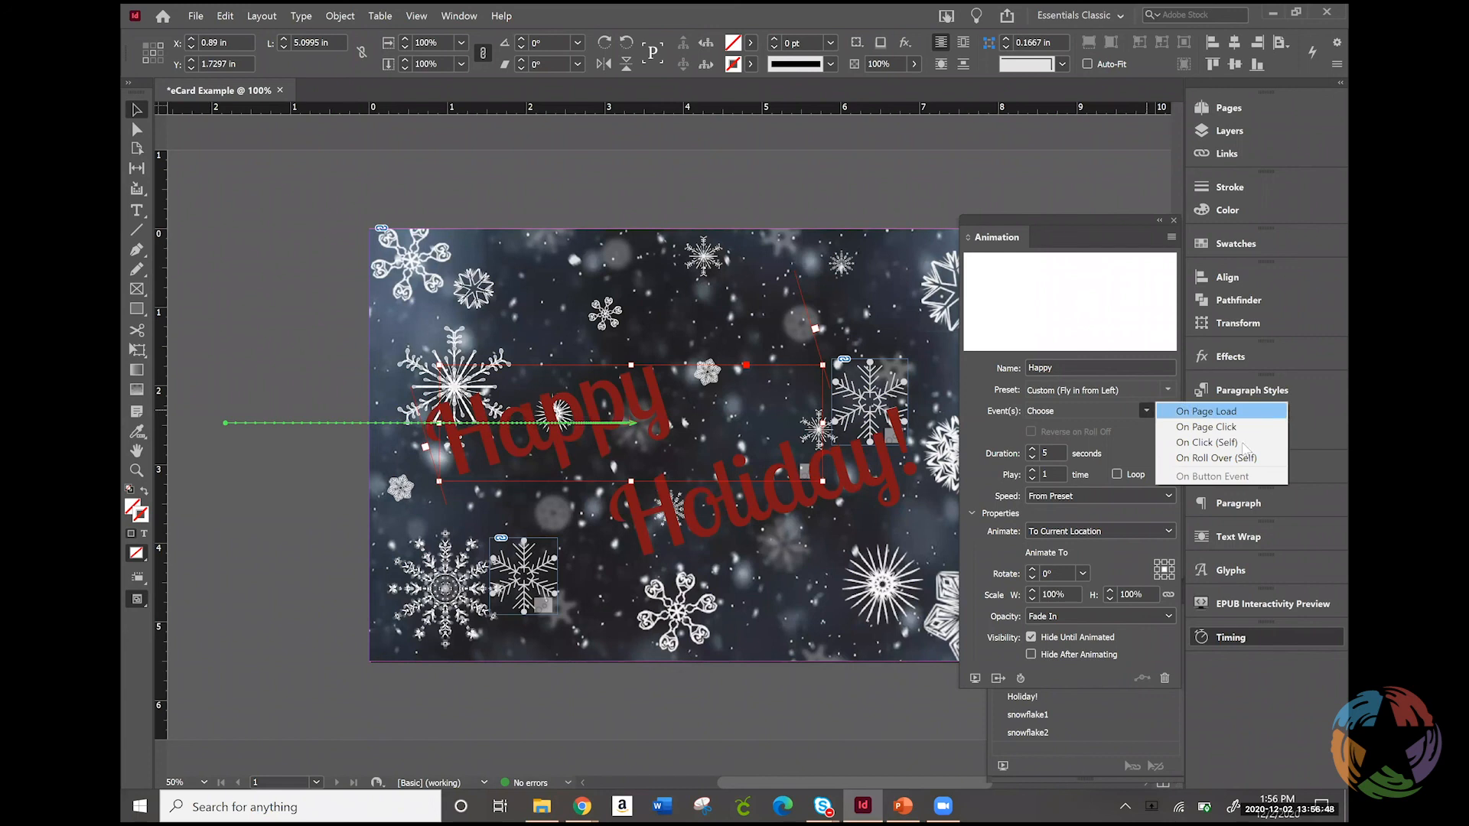
pyautogui.click(1255, 413)
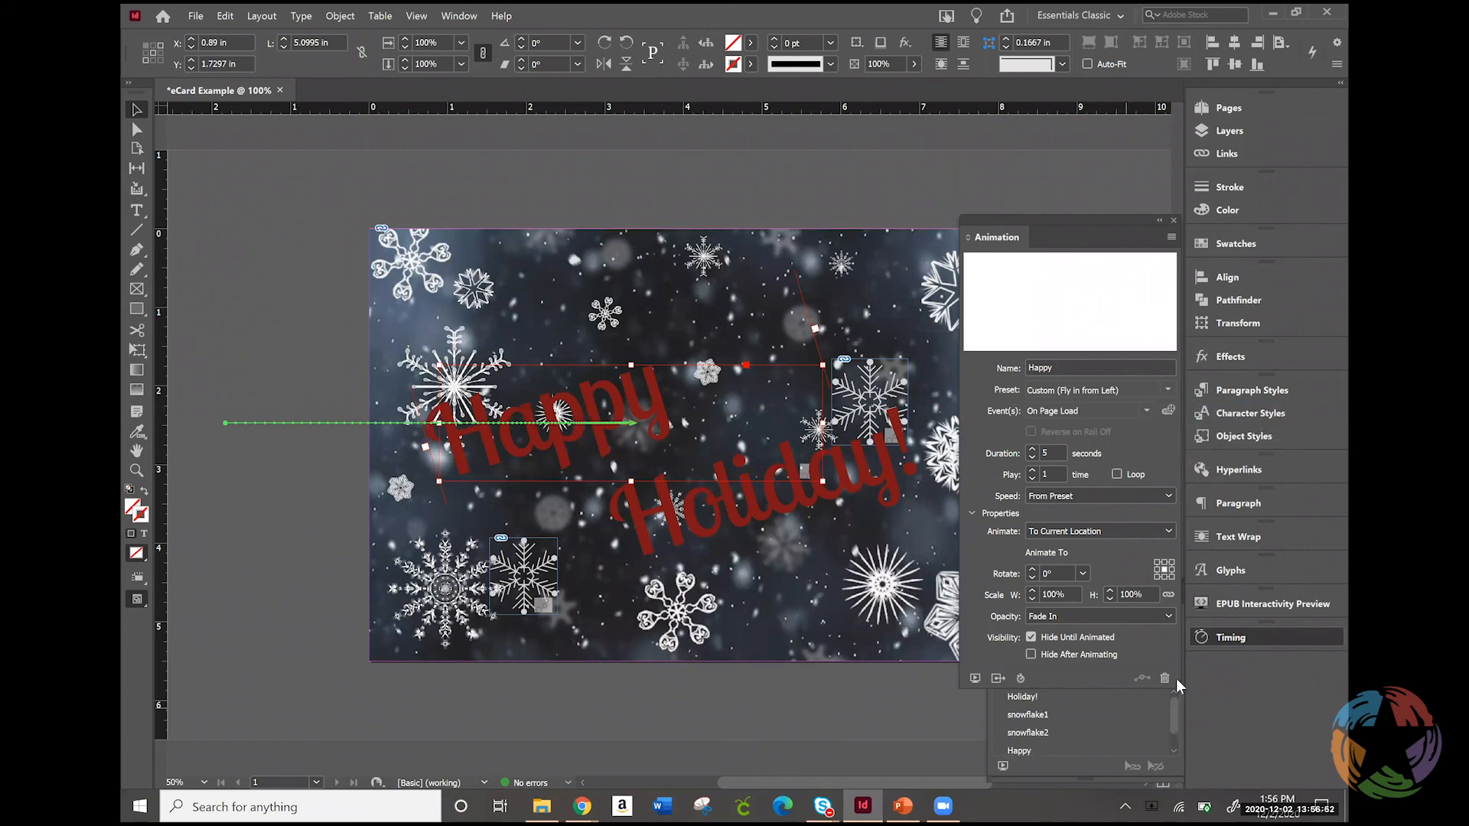
# Move the Happy animation ahead of Holiday! so it plays first in the On Page Load timing order
pyautogui.click(1247, 636)
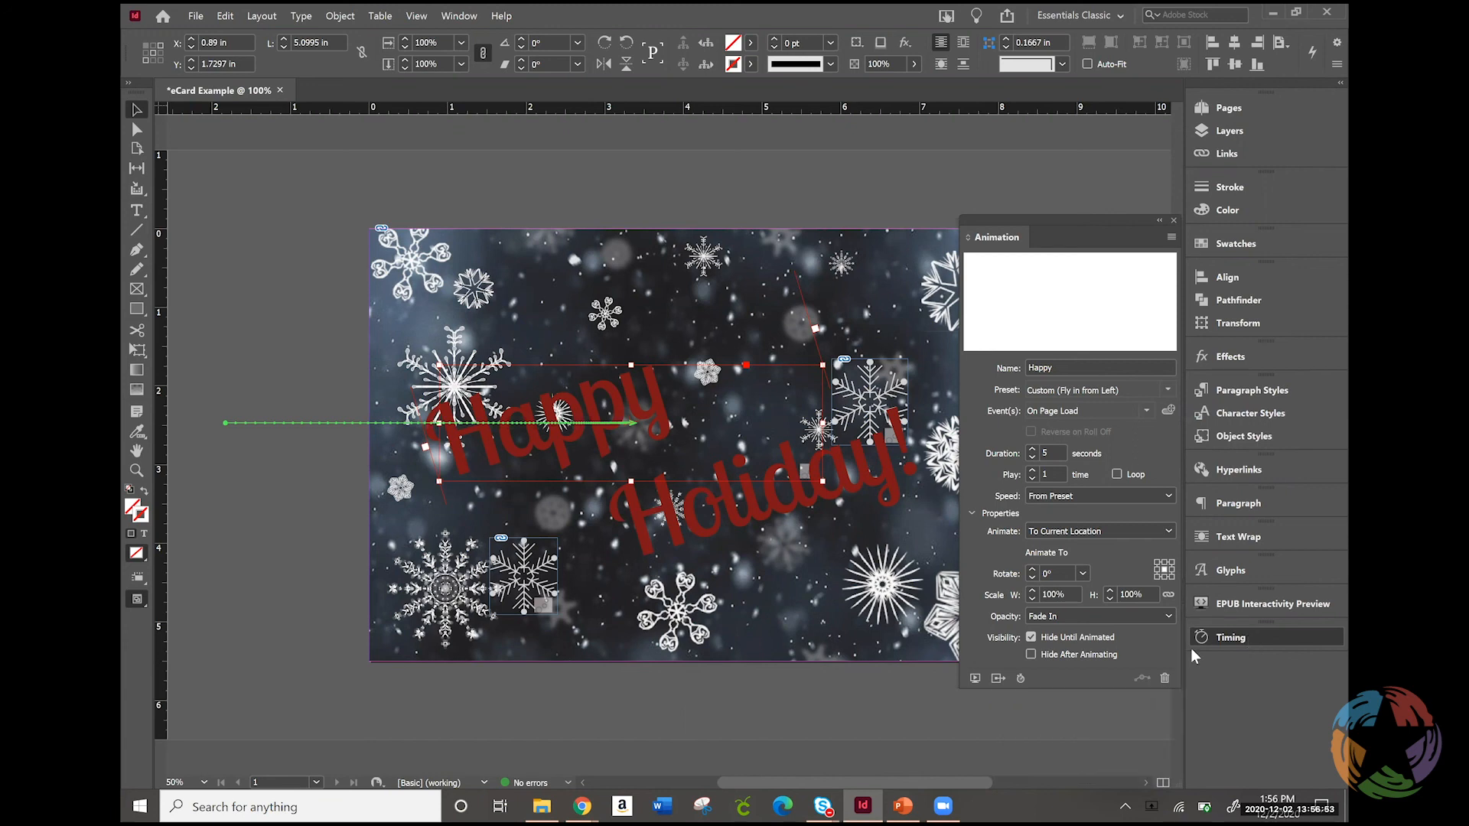
pyautogui.click(1247, 636)
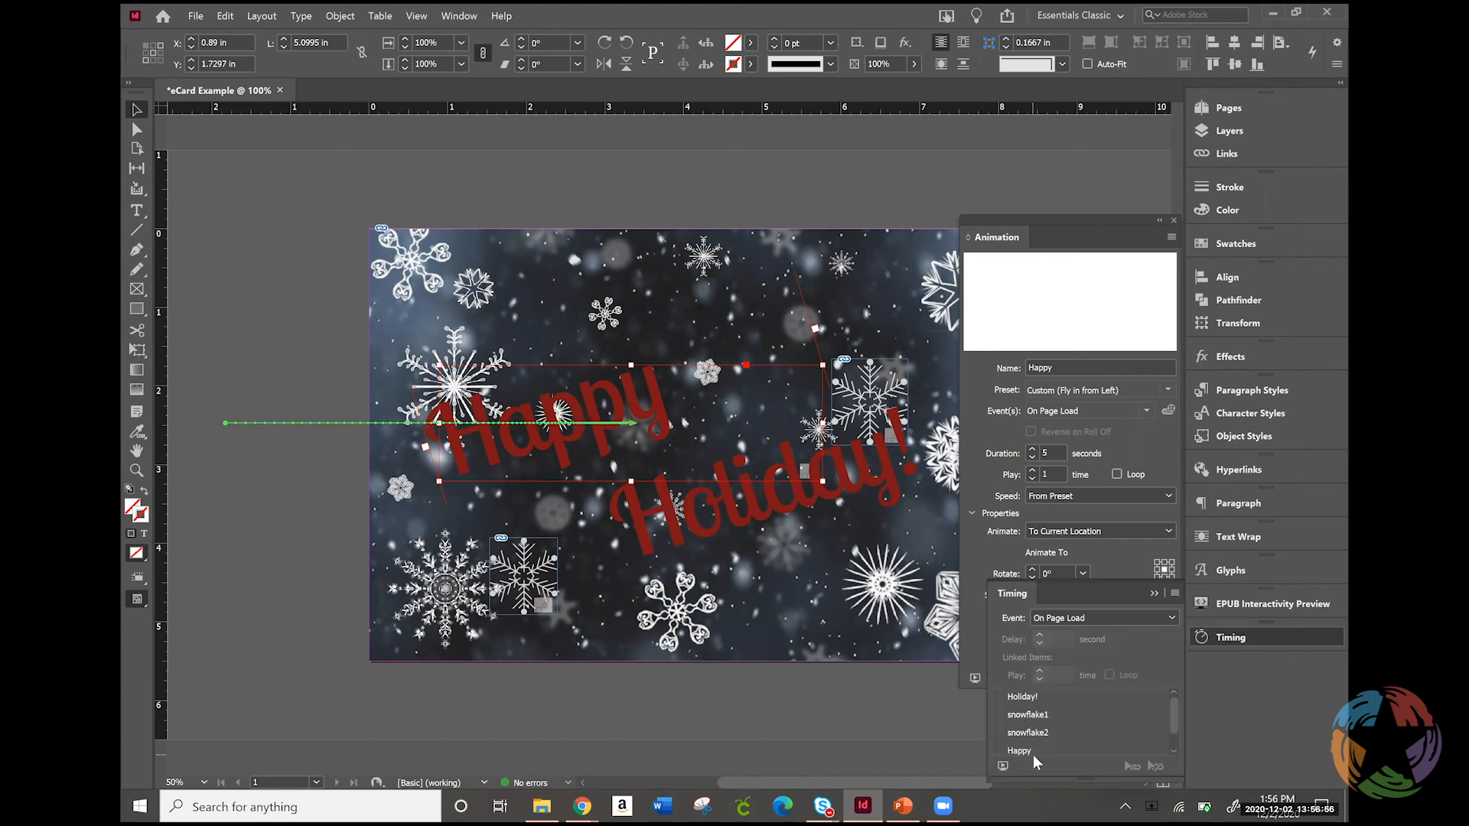
pyautogui.moveTo(1021, 748); pyautogui.dragTo(1016, 691)
pyautogui.click(1022, 697)
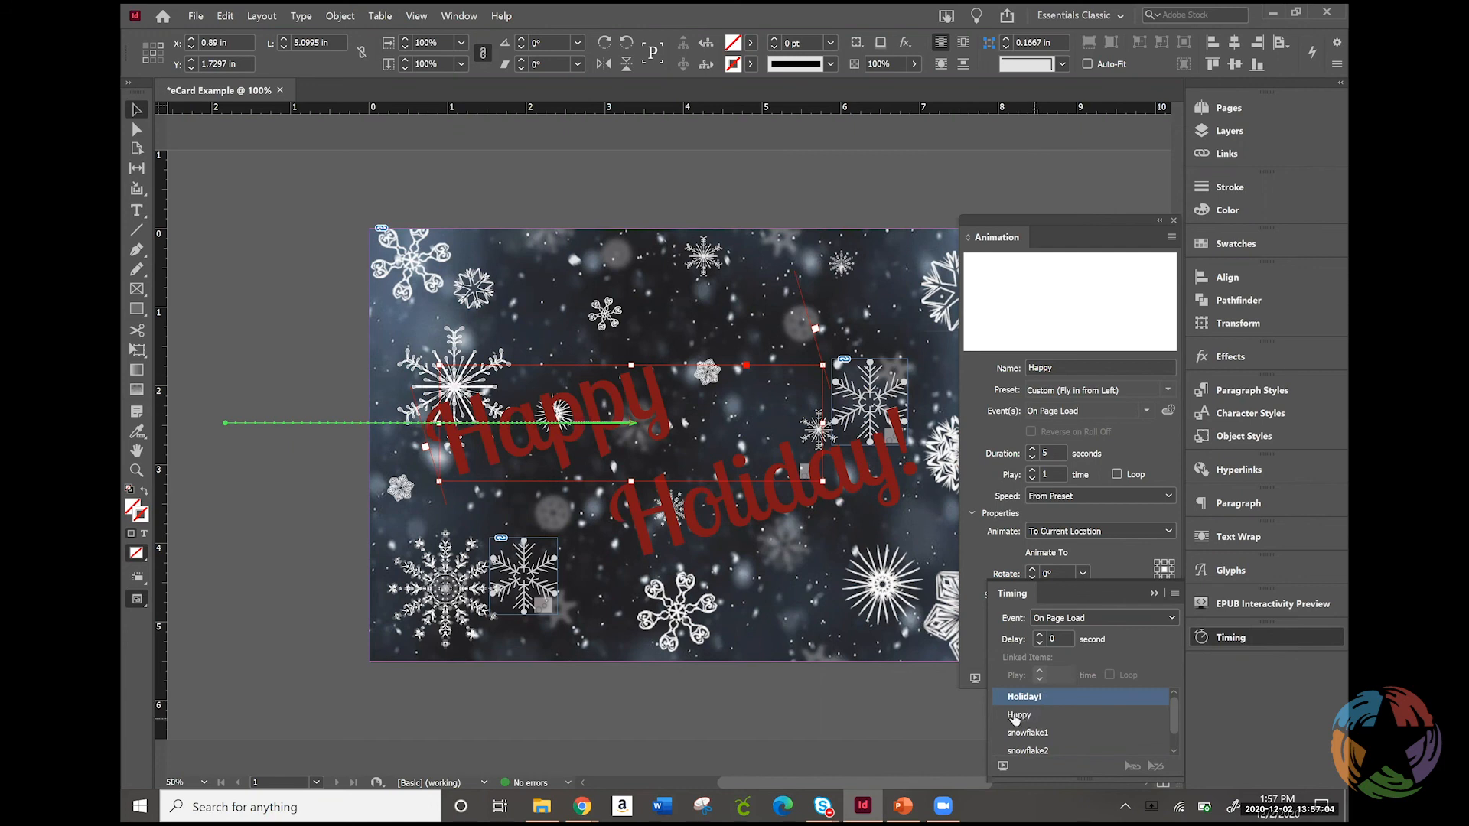
pyautogui.click(1020, 716)
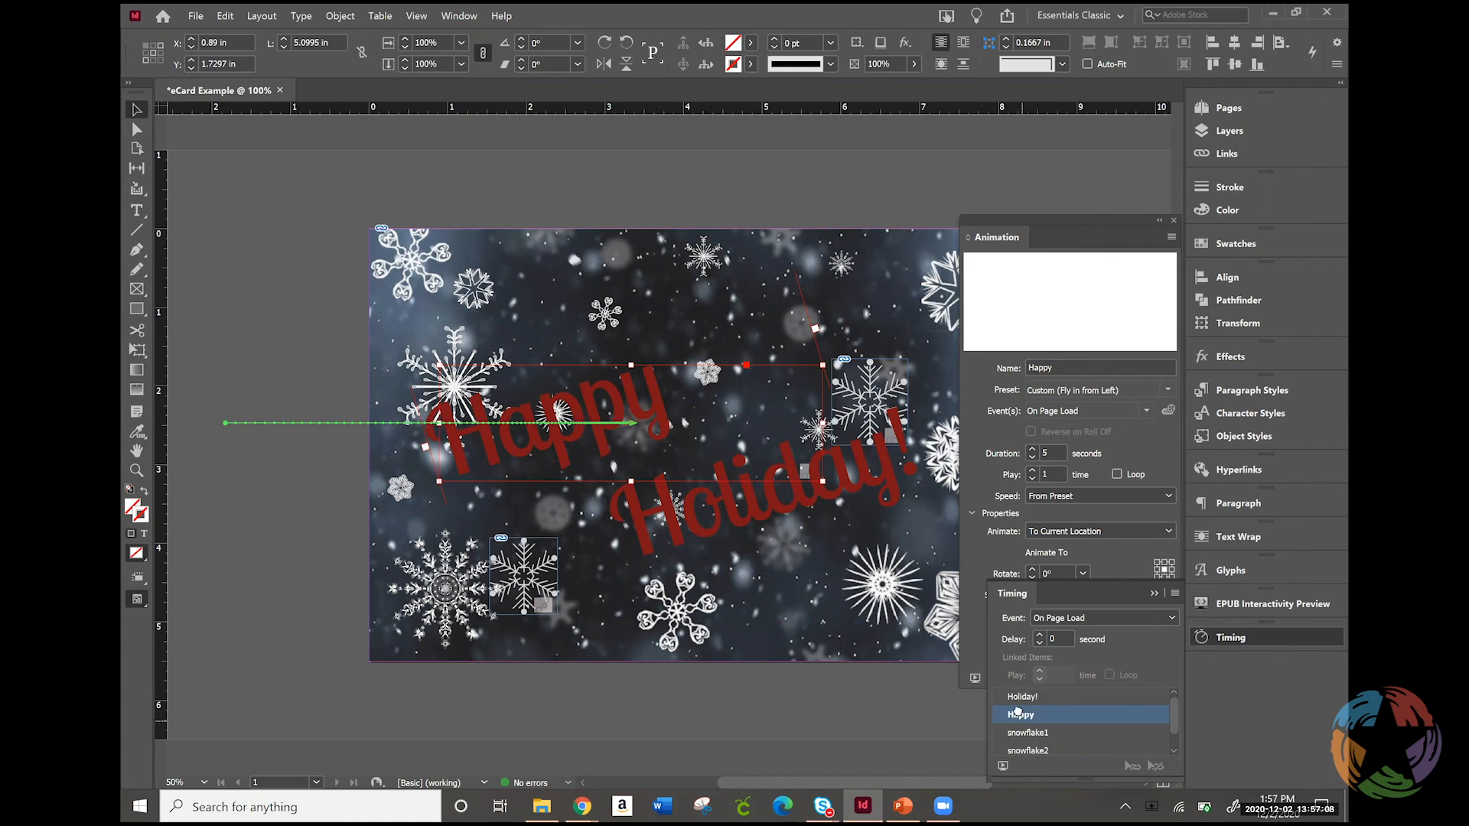
pyautogui.moveTo(1024, 704)
pyautogui.mouseDown()
pyautogui.moveTo(1017, 685)
pyautogui.moveTo(1022, 726)
pyautogui.mouseUp()
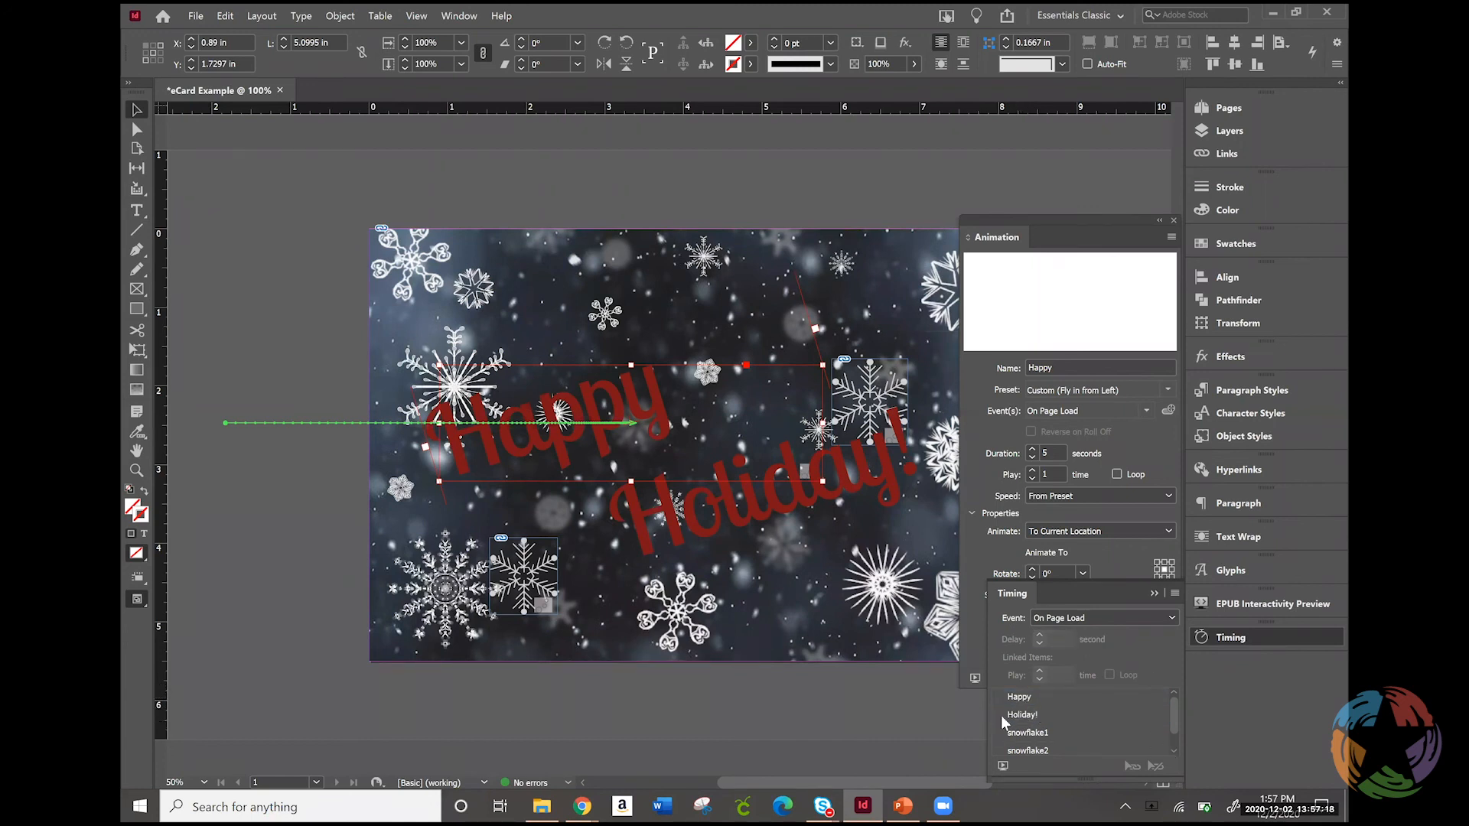
# Preview the card's animations in their new timing order and look over the animation presets available for Happy
pyautogui.click(1002, 764)
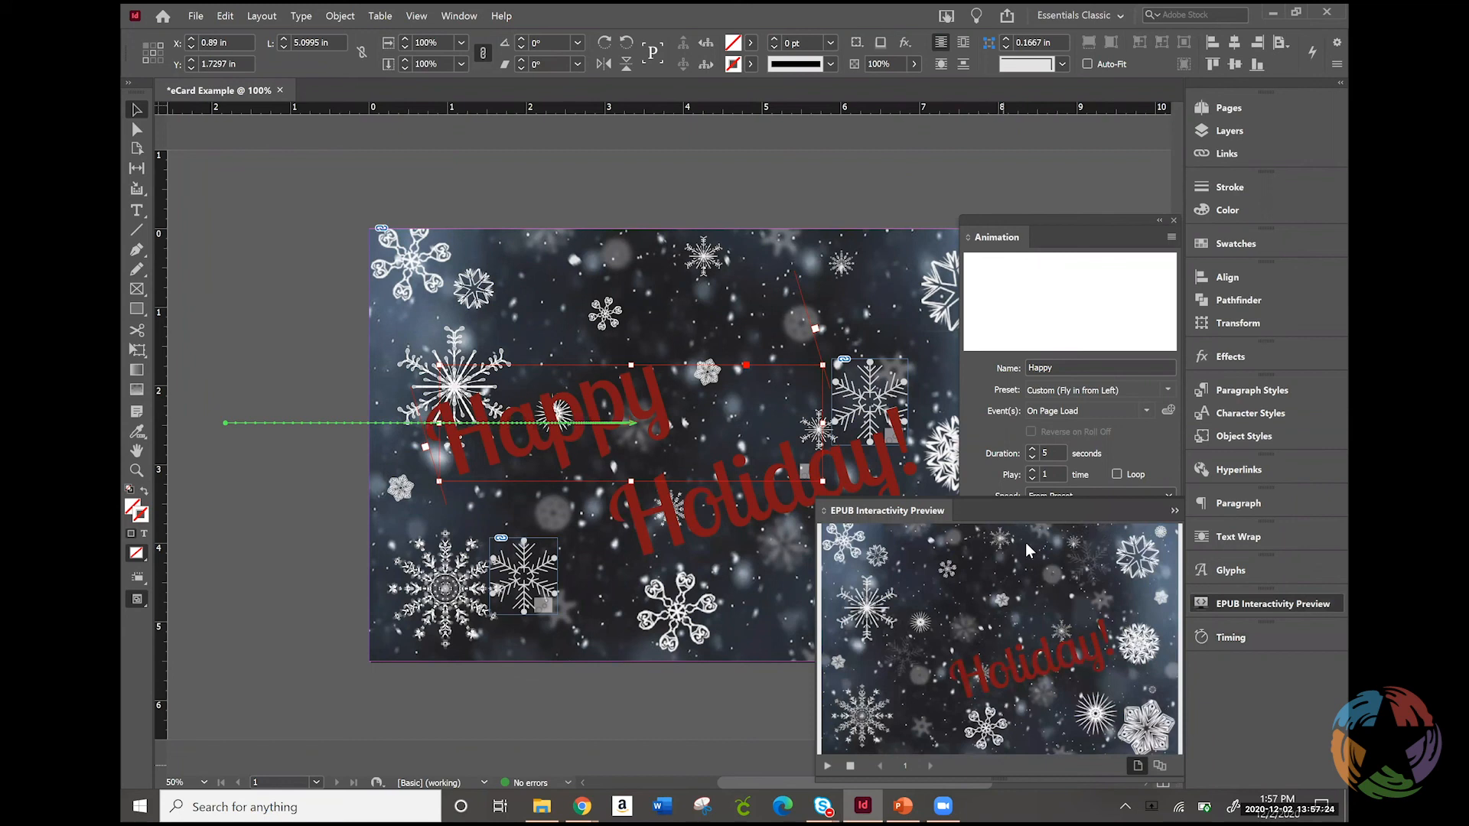
pyautogui.click(849, 765)
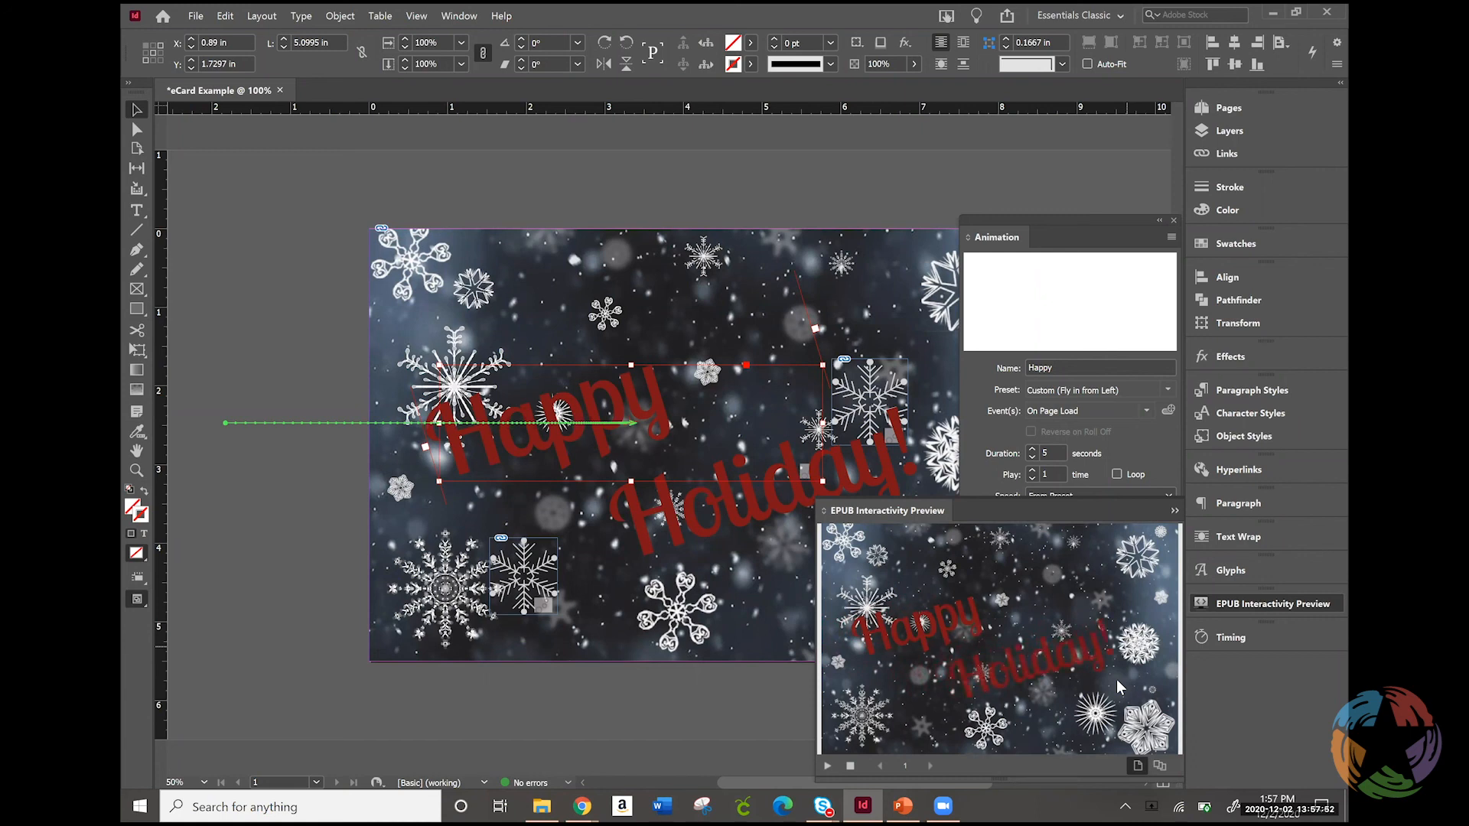
pyautogui.click(1149, 439)
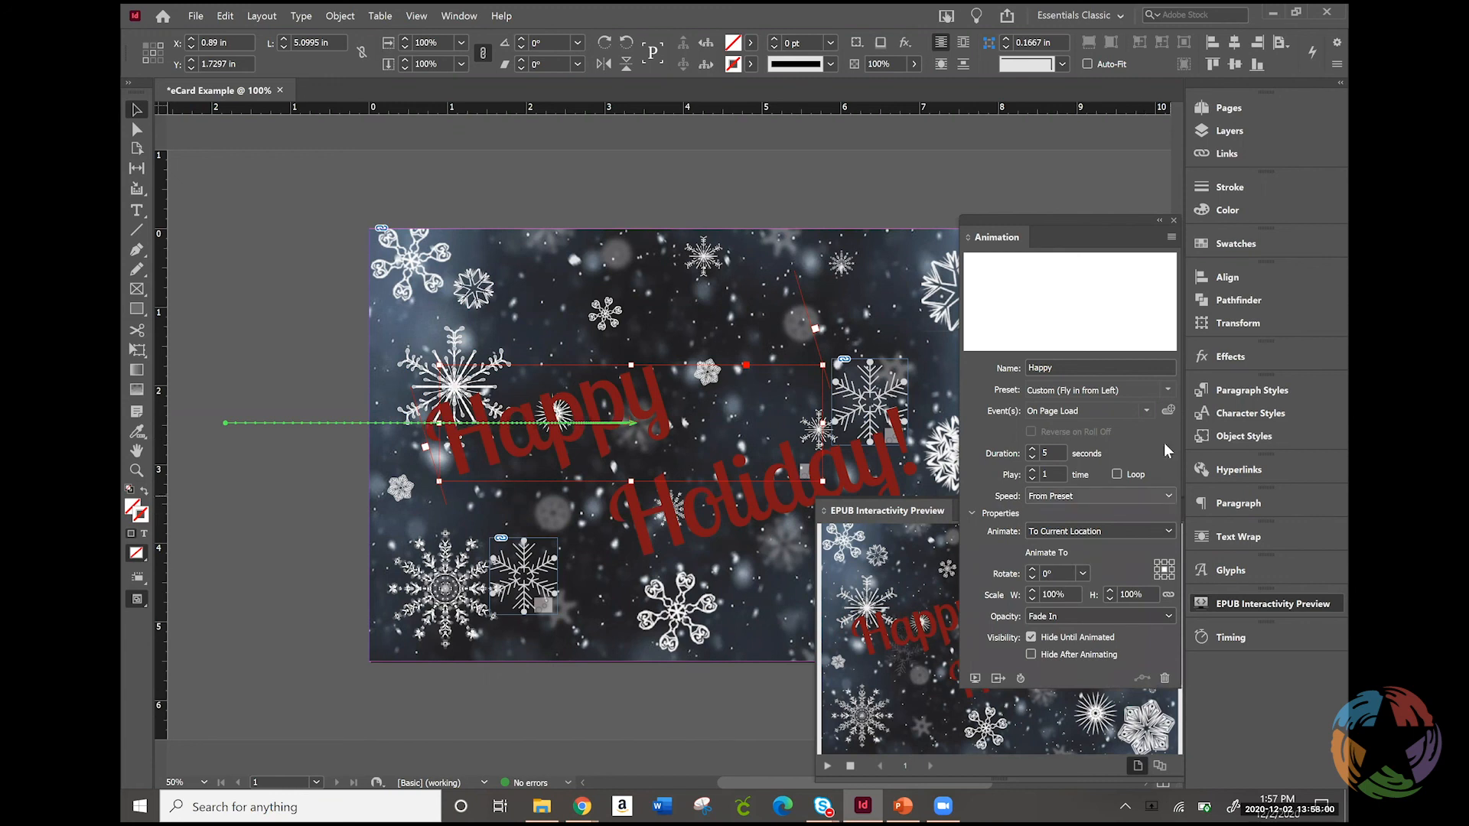
pyautogui.click(1108, 388)
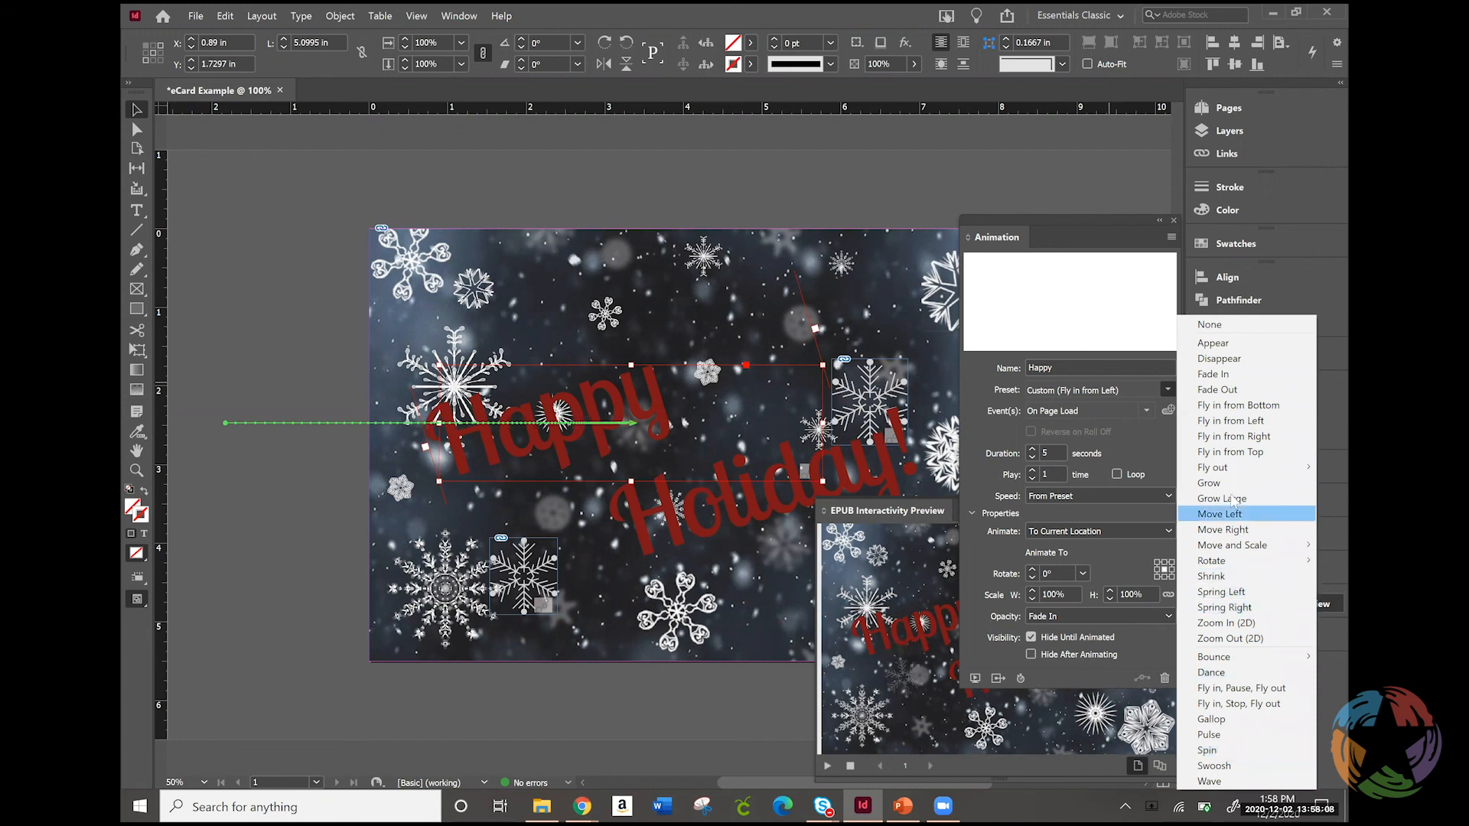
pyautogui.click(1140, 439)
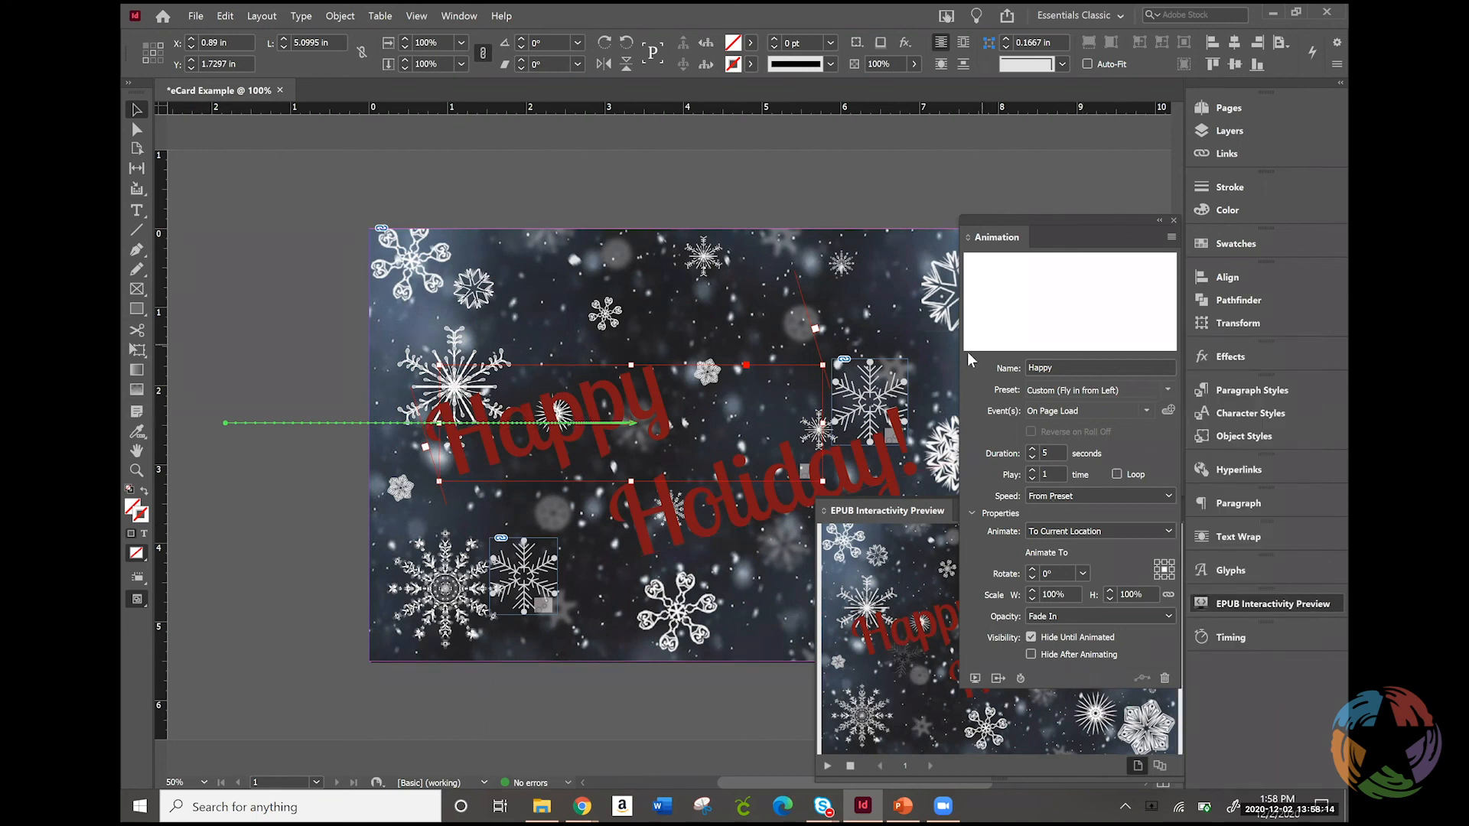
# Collapse the EPUB Interactivity Preview and dock the floating Animation panel with the other collapsed panels
pyautogui.click(1242, 604)
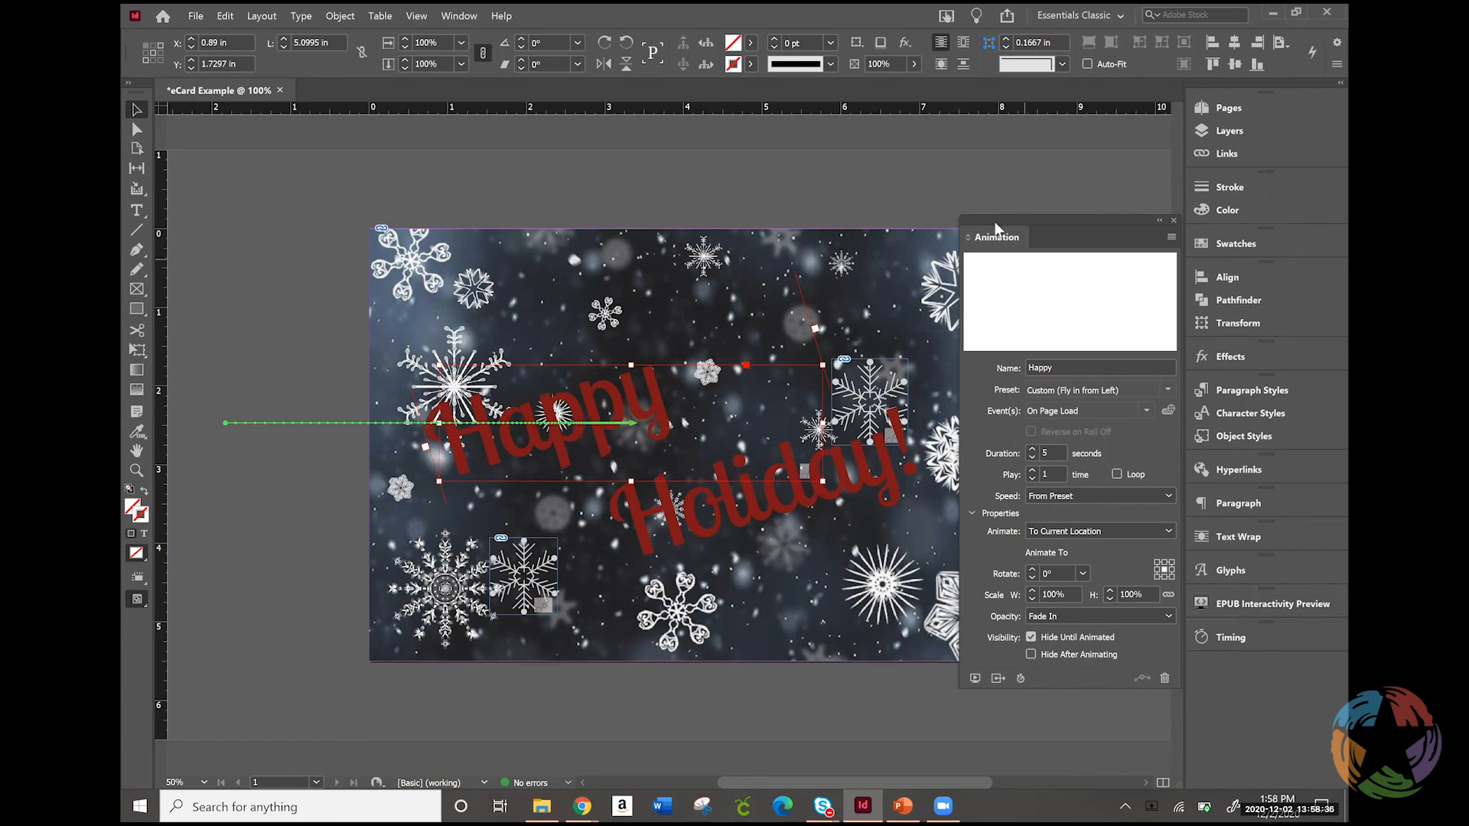
pyautogui.moveTo(998, 241); pyautogui.dragTo(1235, 645)
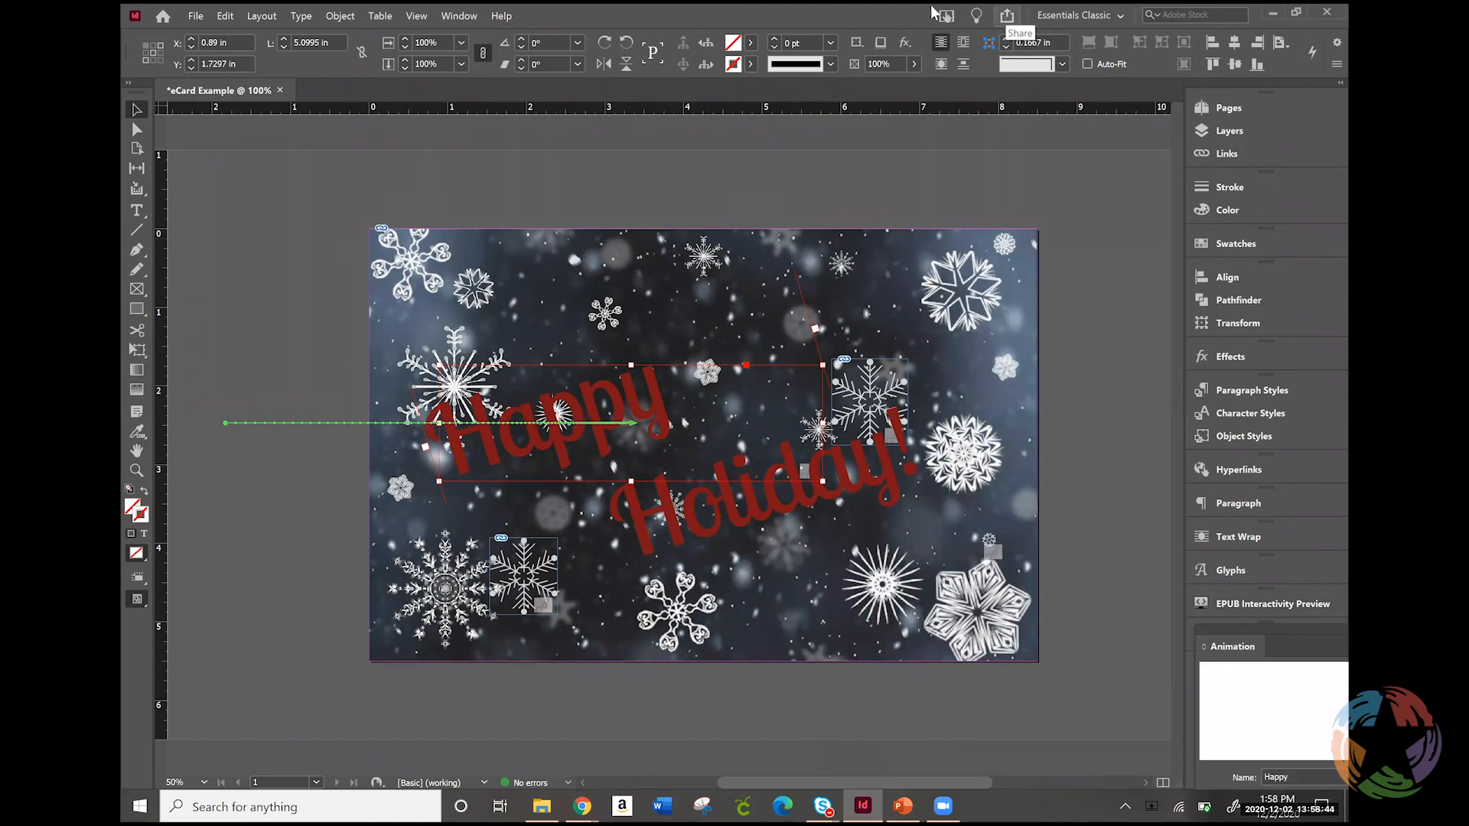
# Publish the card online as a new document titled eCard Example and view the published version in the browser
pyautogui.click(1007, 17)
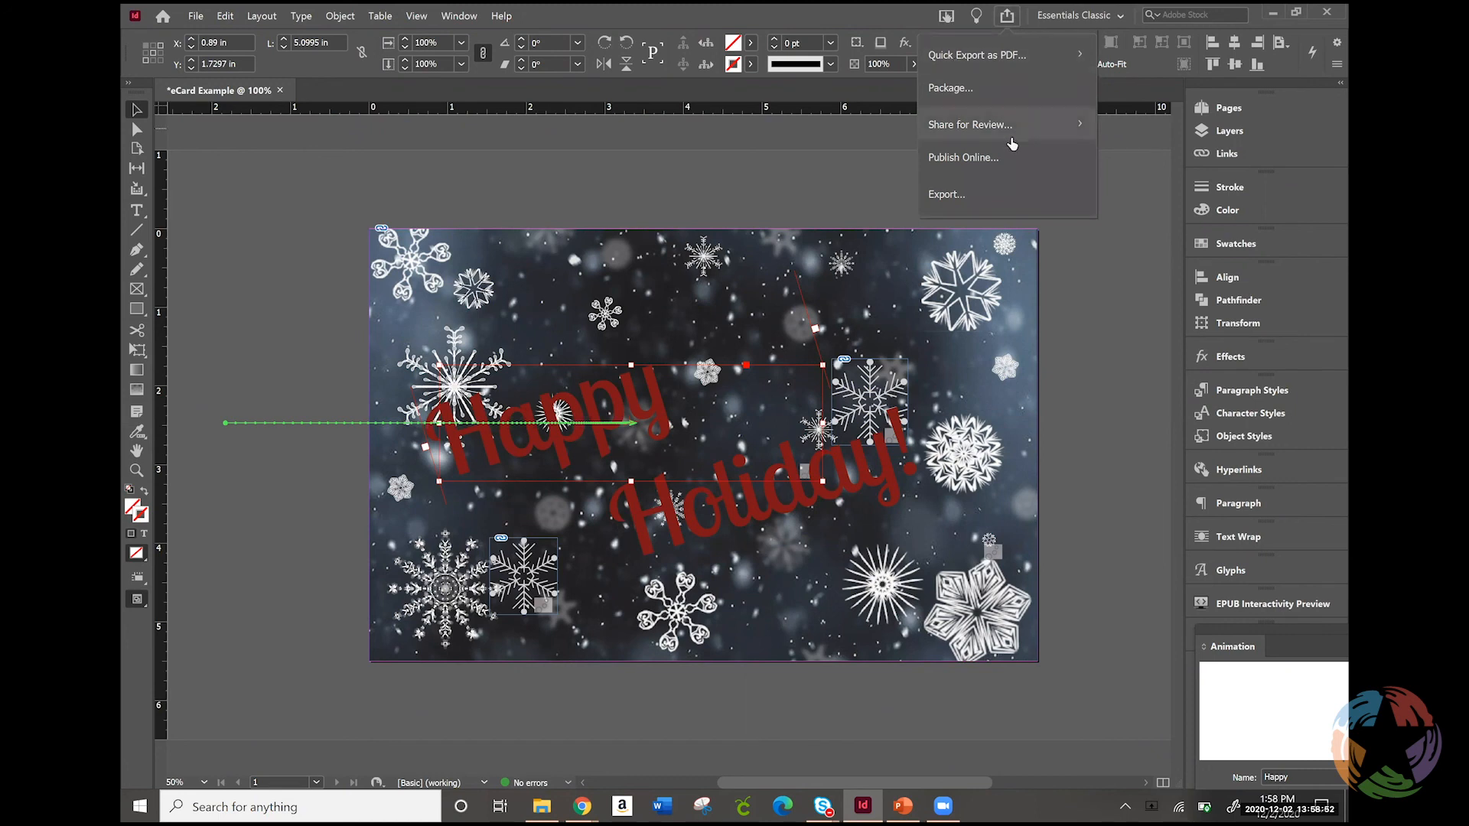
pyautogui.click(970, 157)
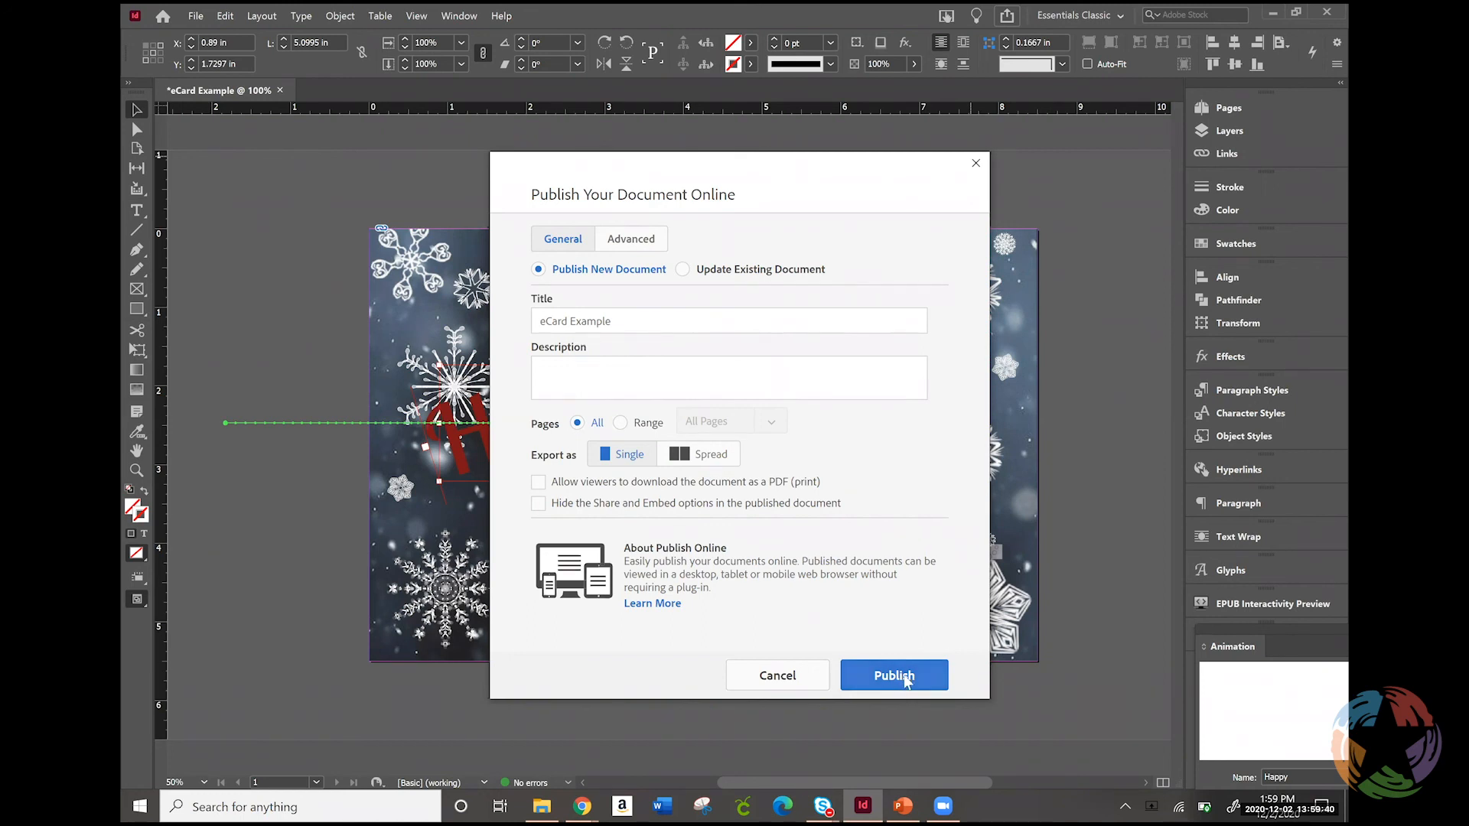
pyautogui.click(905, 680)
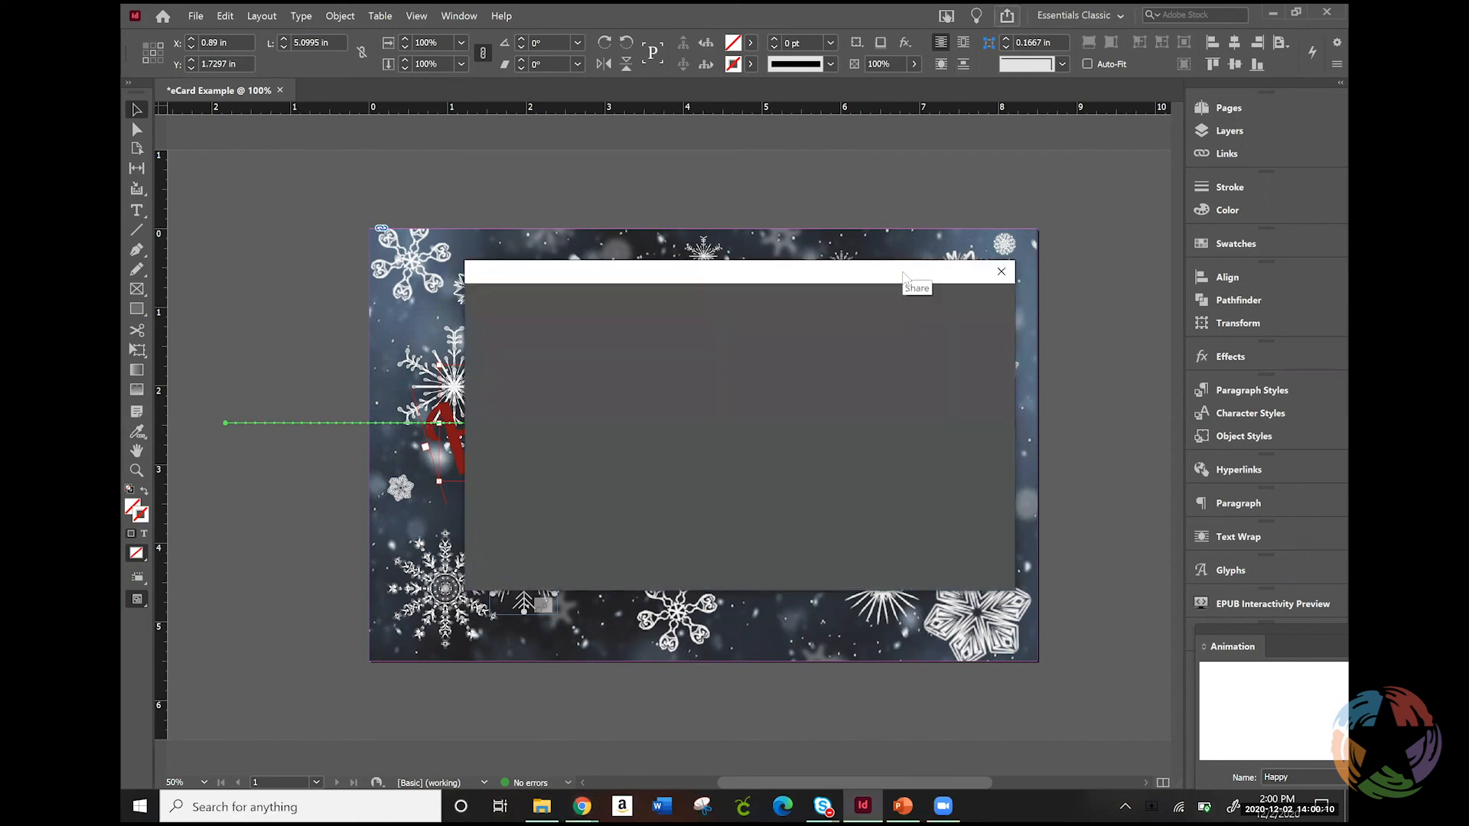
pyautogui.click(749, 384)
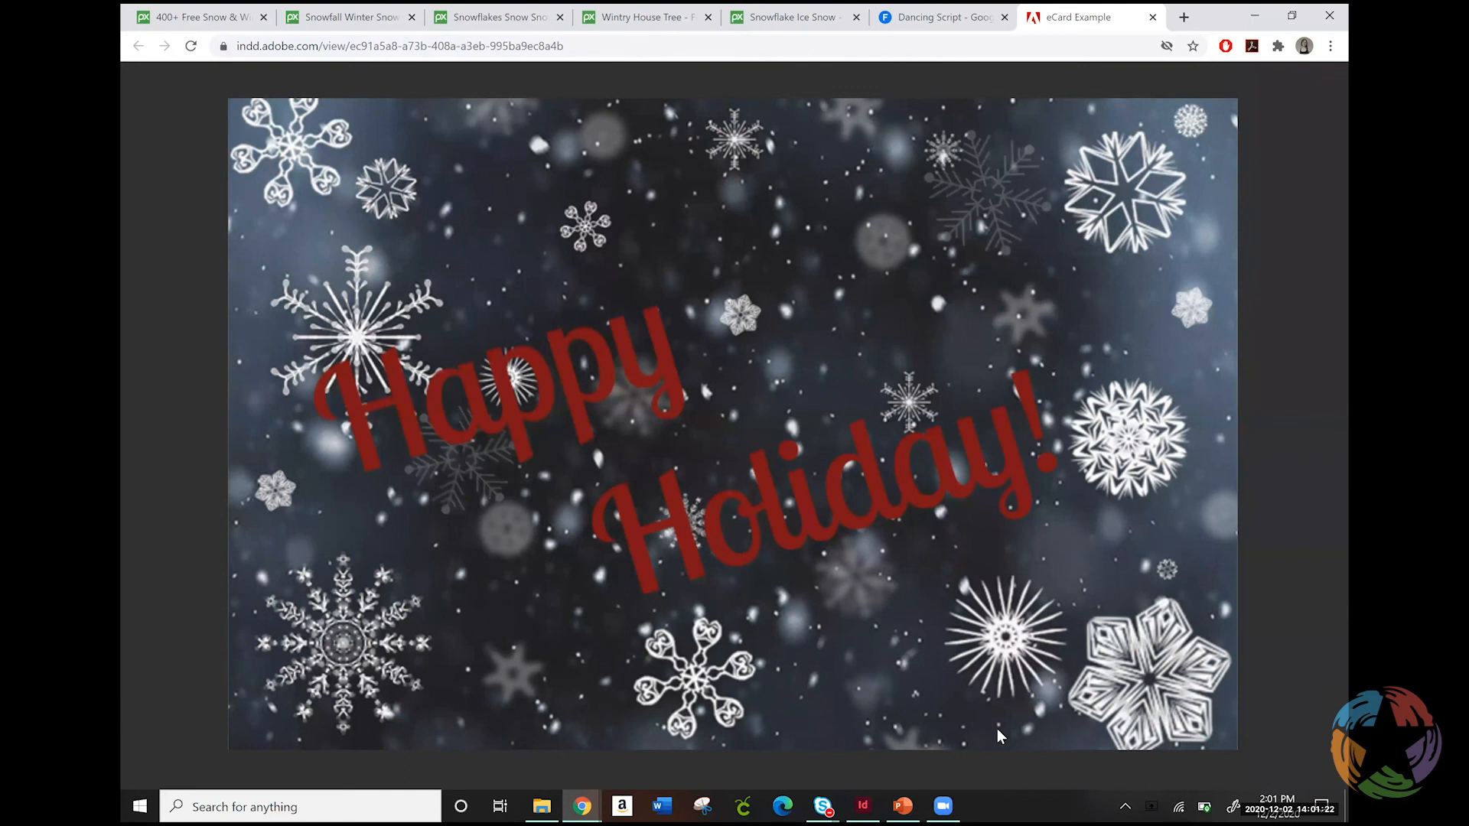
pyautogui.moveTo(997, 730)
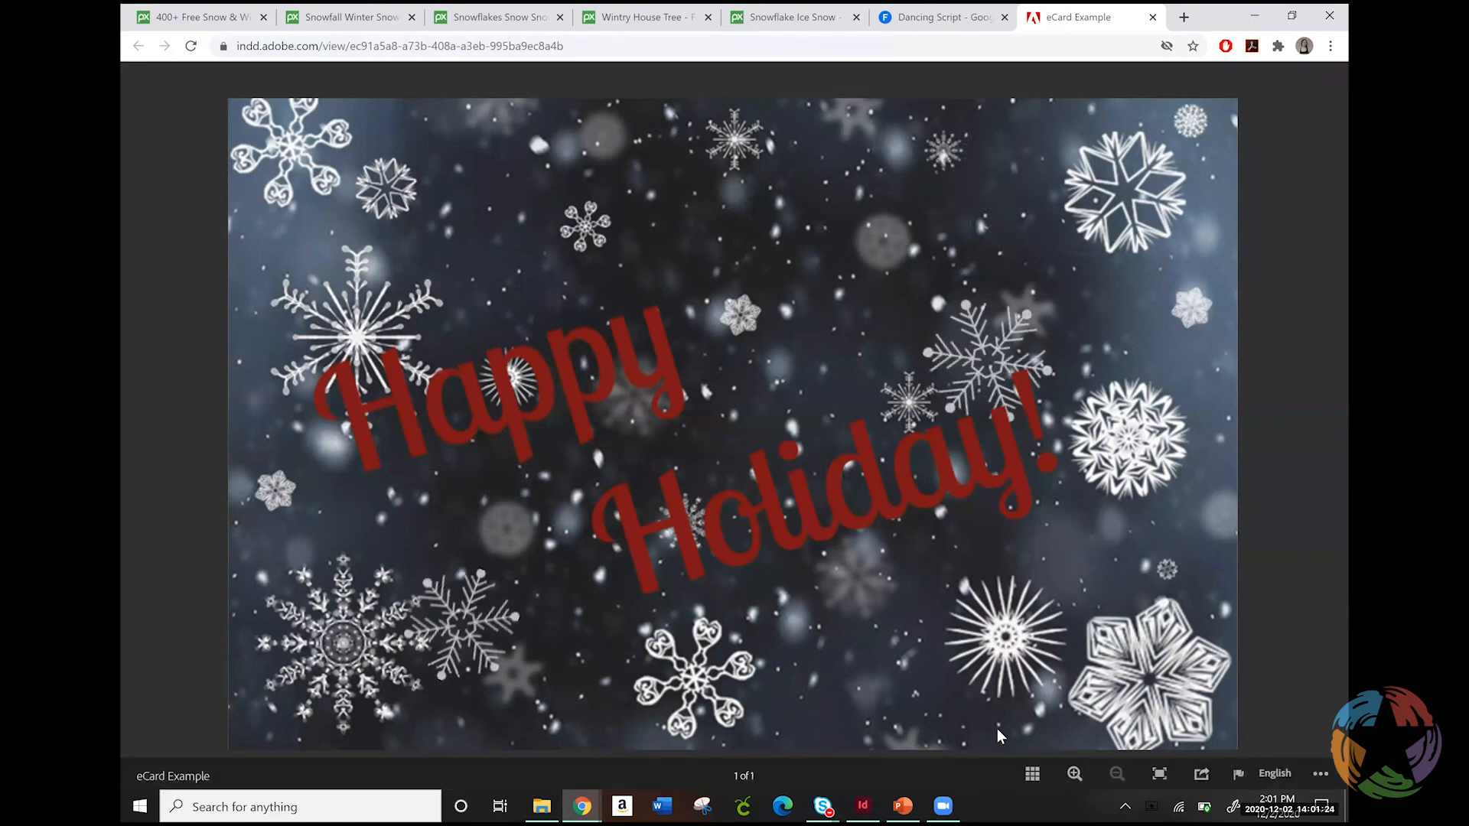